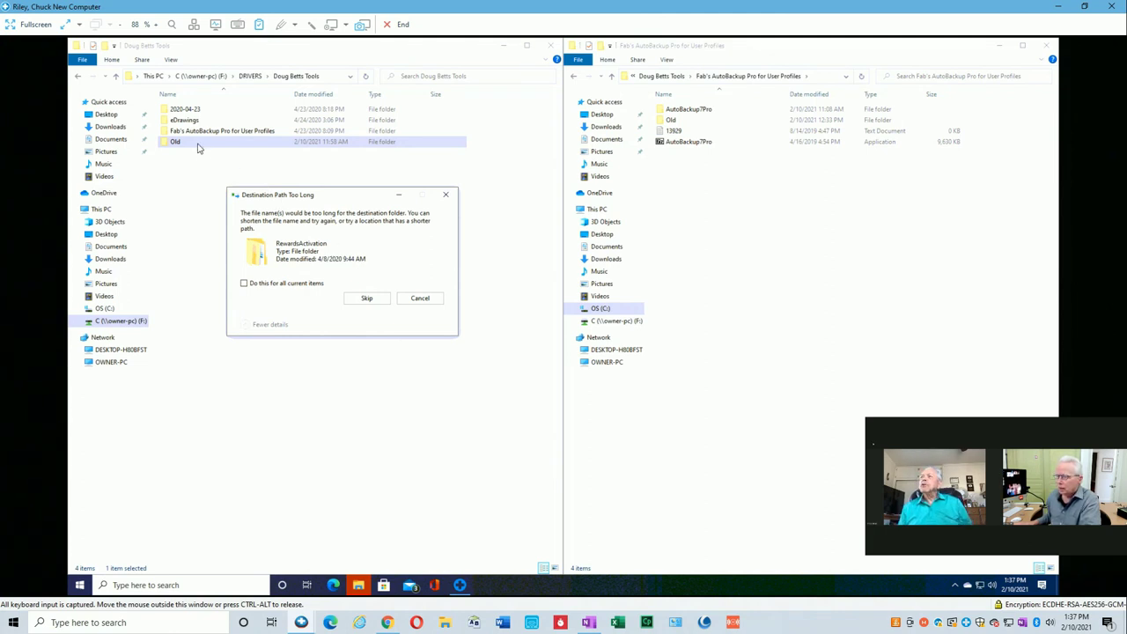
Check the full source and destination paths, then bring the path-too-long prompt back to the front
left_click(187, 144)
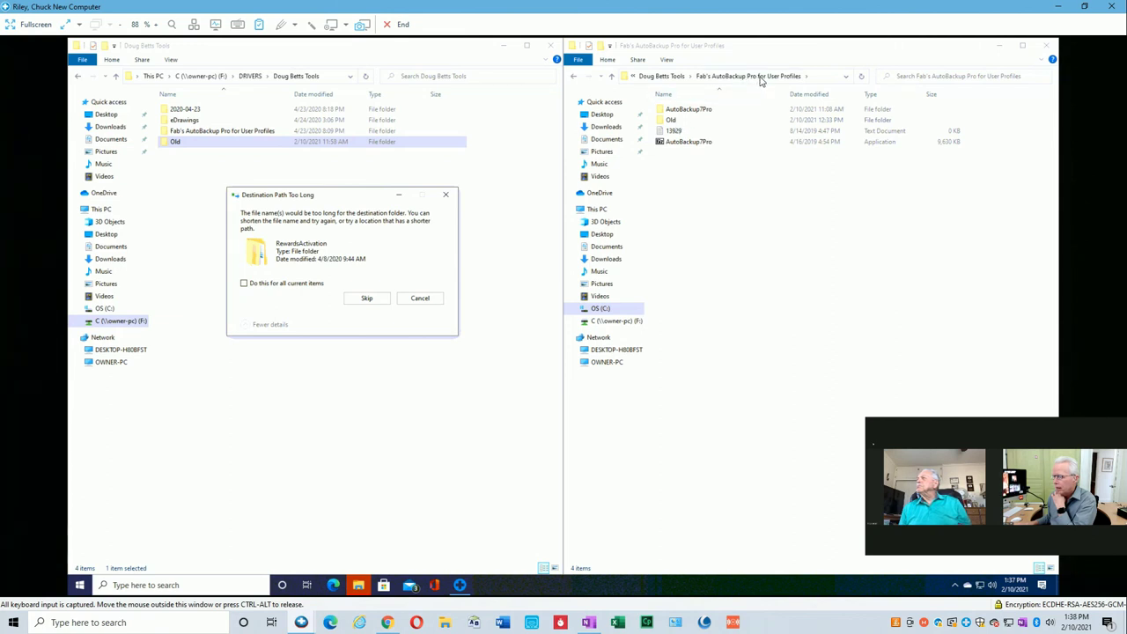
left_click(818, 77)
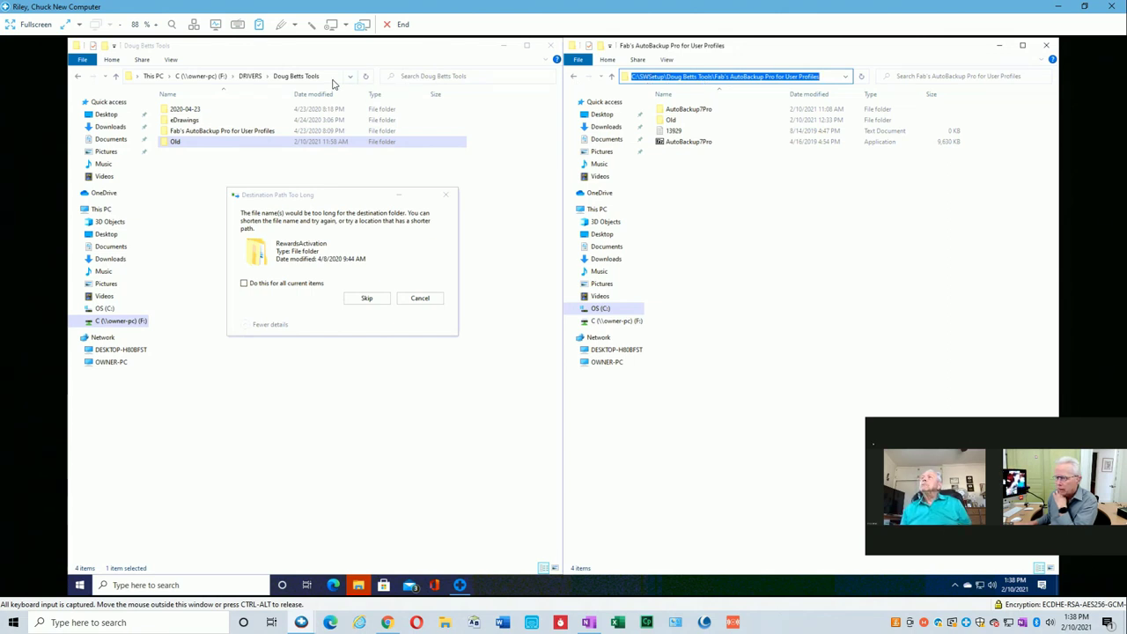
left_click(330, 76)
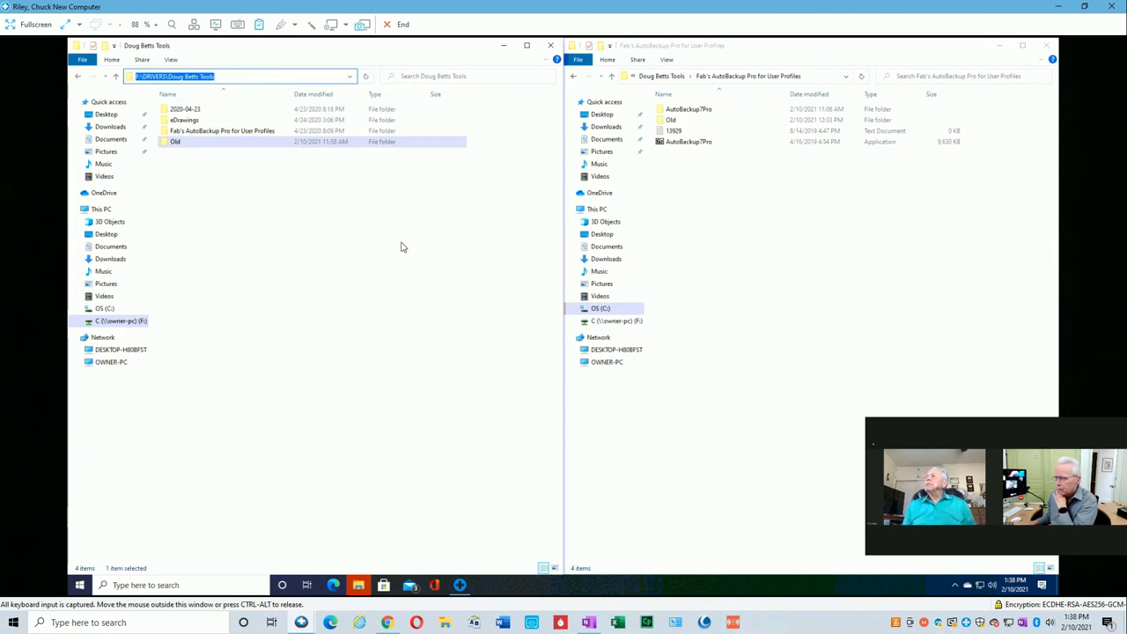
key("alt+Tab")
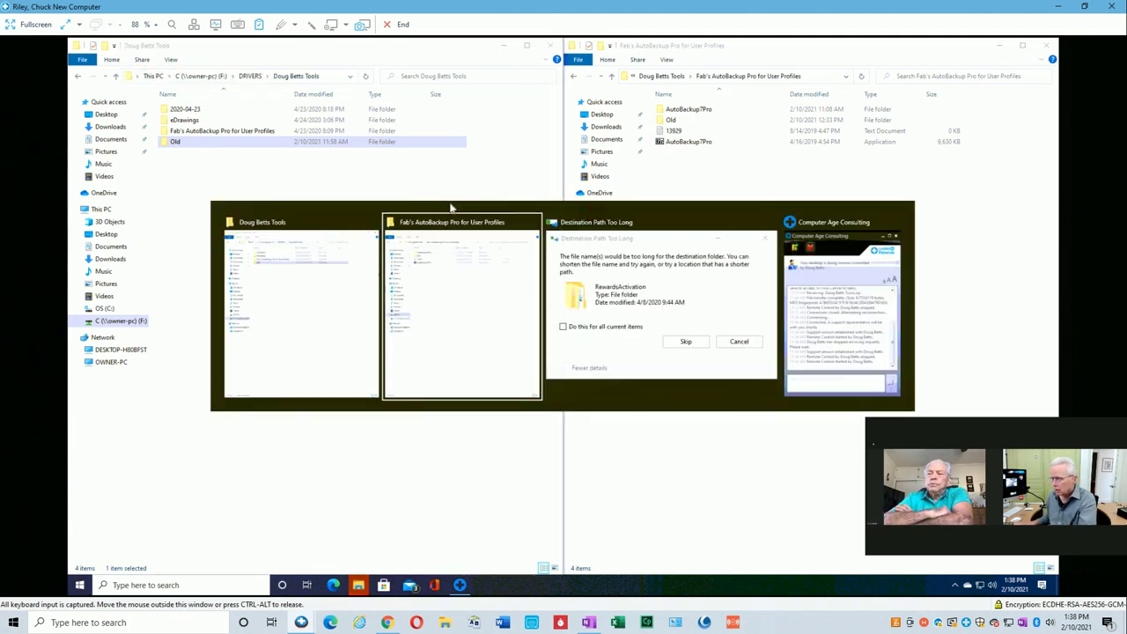
left_click(177, 145)
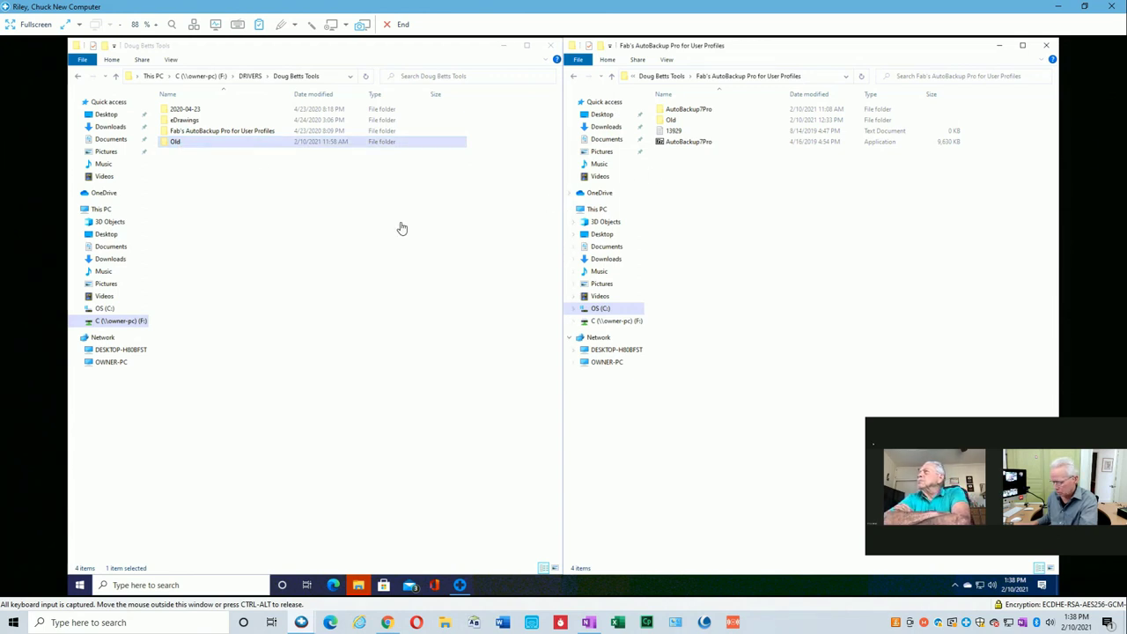
key("alt+Tab")
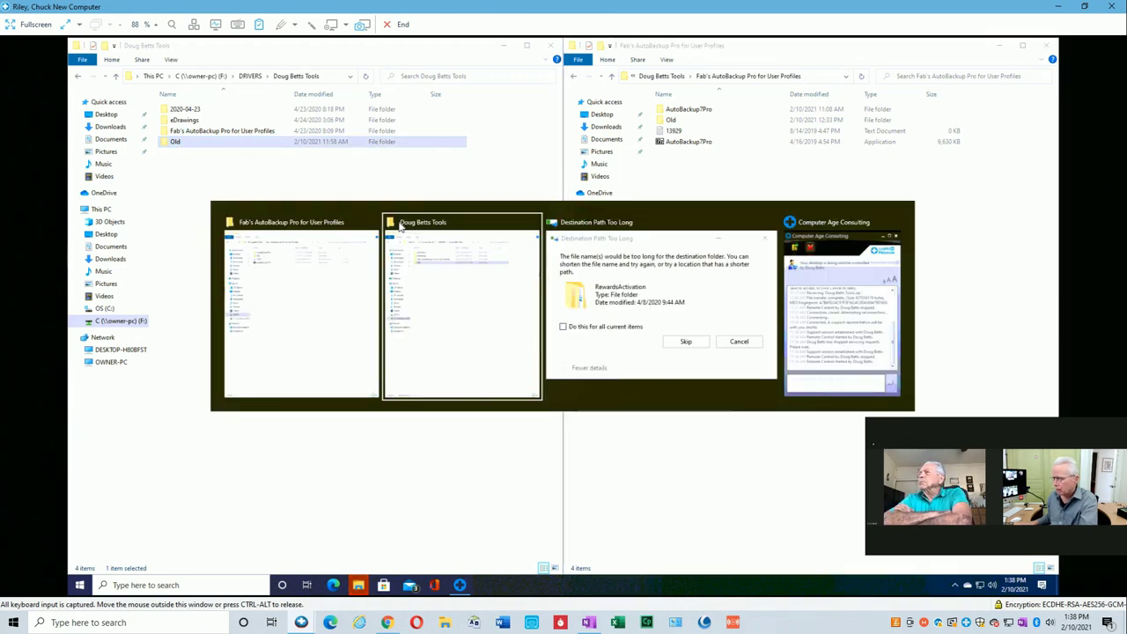
left_click(401, 226)
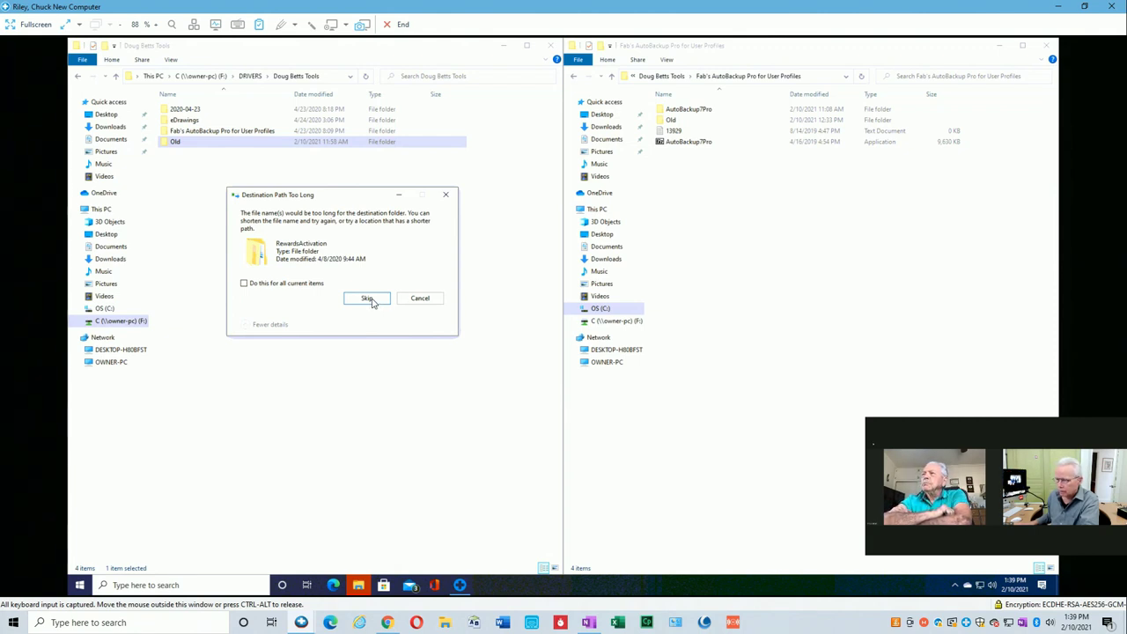
Skip five items whose paths are too long, then cancel the rest of the copy
left_click(370, 299)
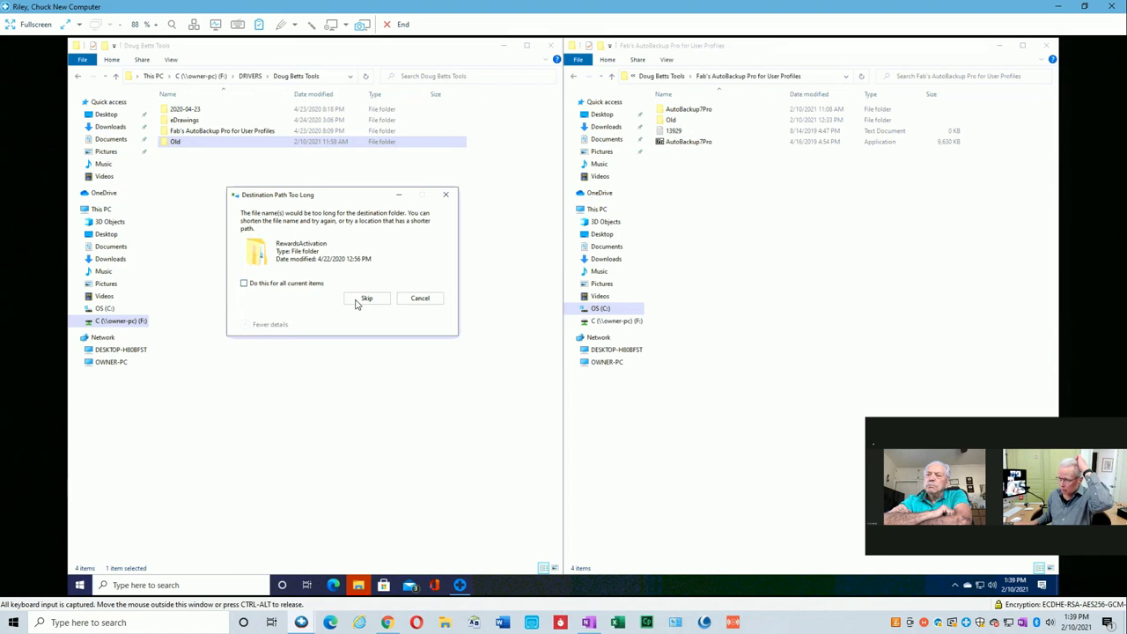
left_click(359, 299)
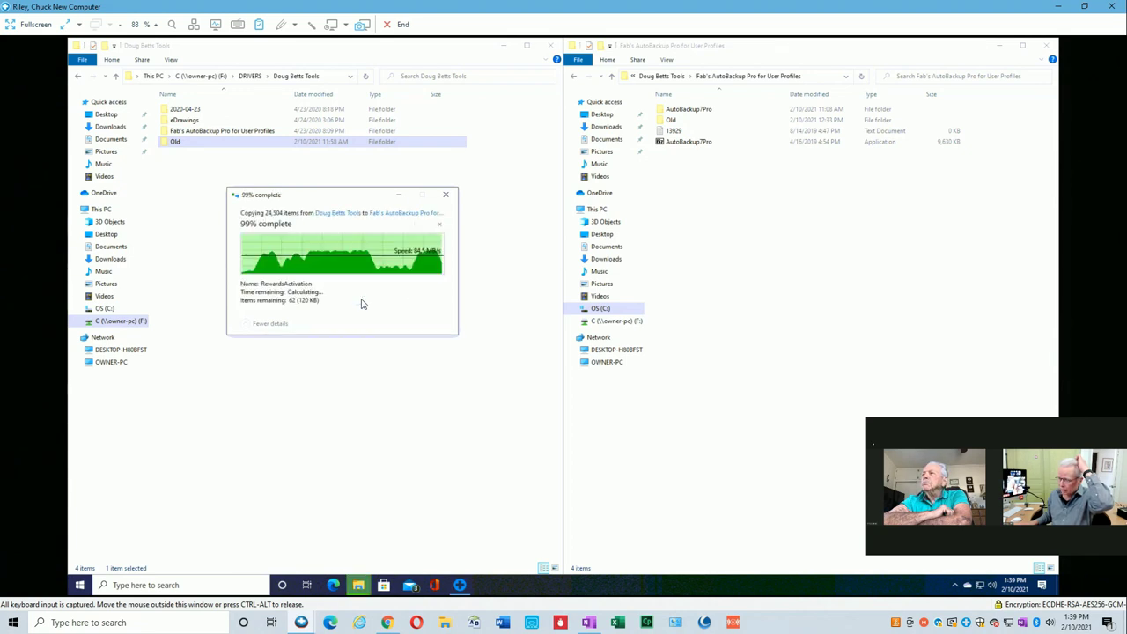
left_click(361, 300)
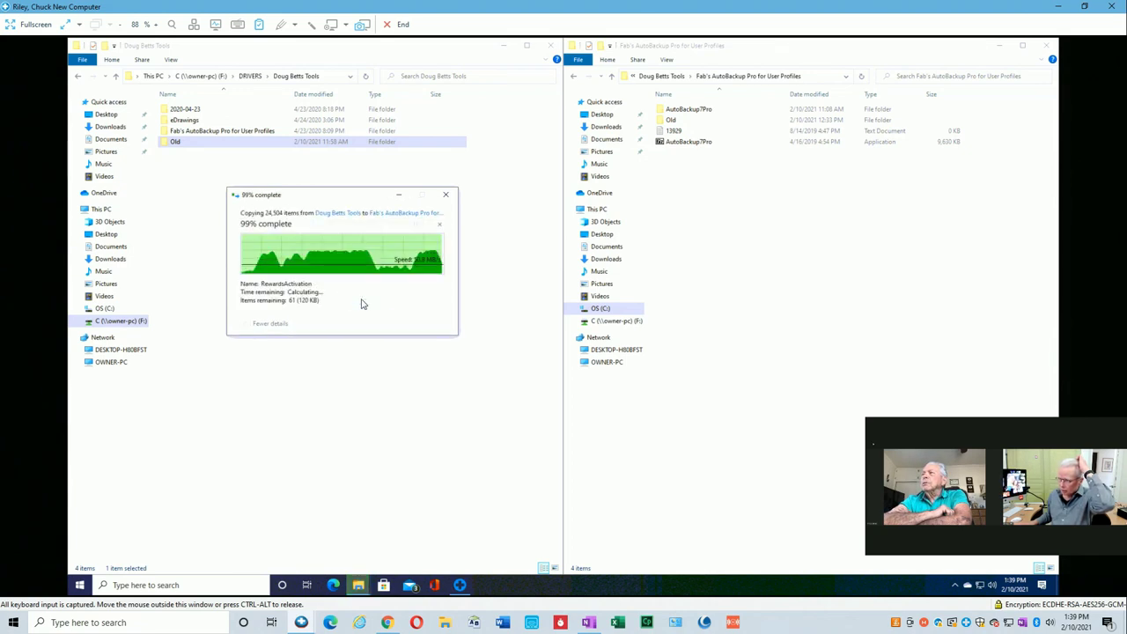
left_click(361, 300)
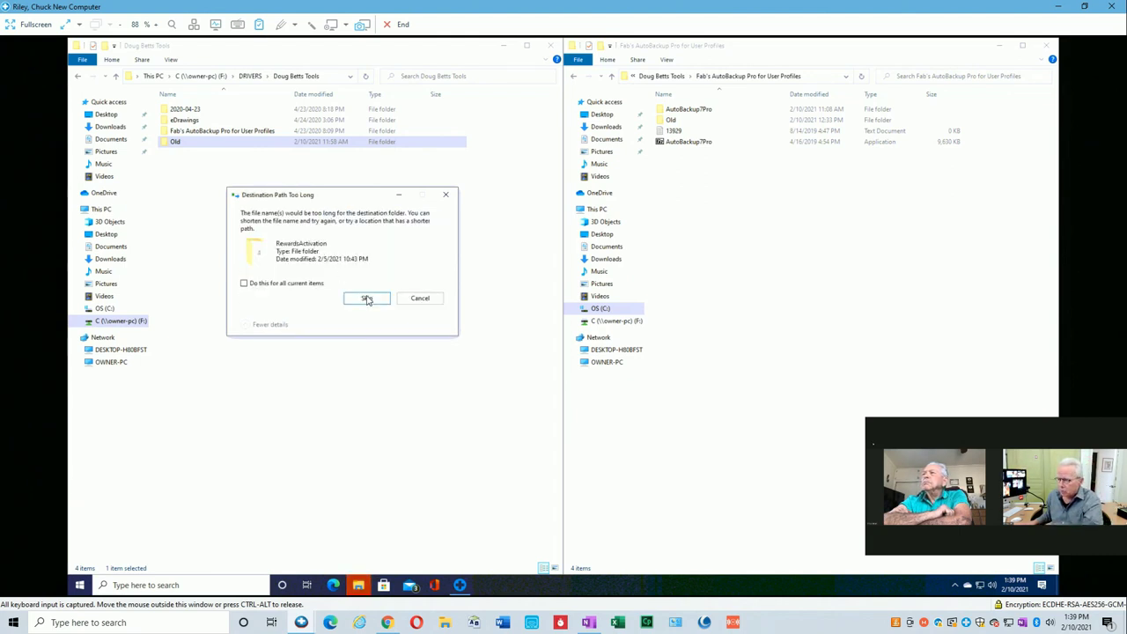
left_click(366, 299)
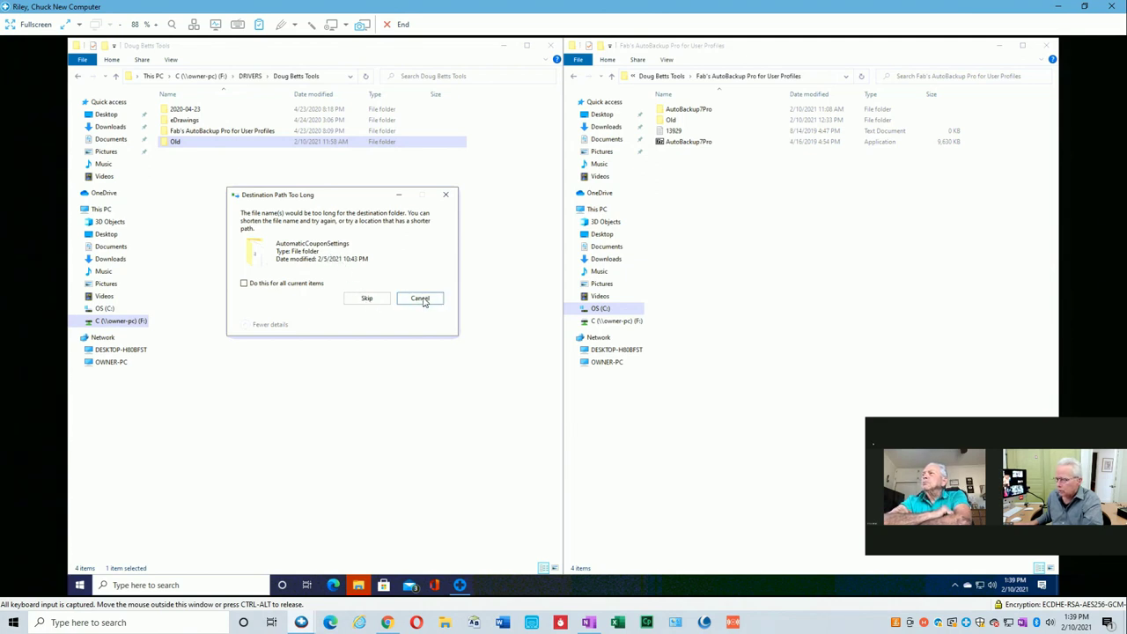
left_click(420, 298)
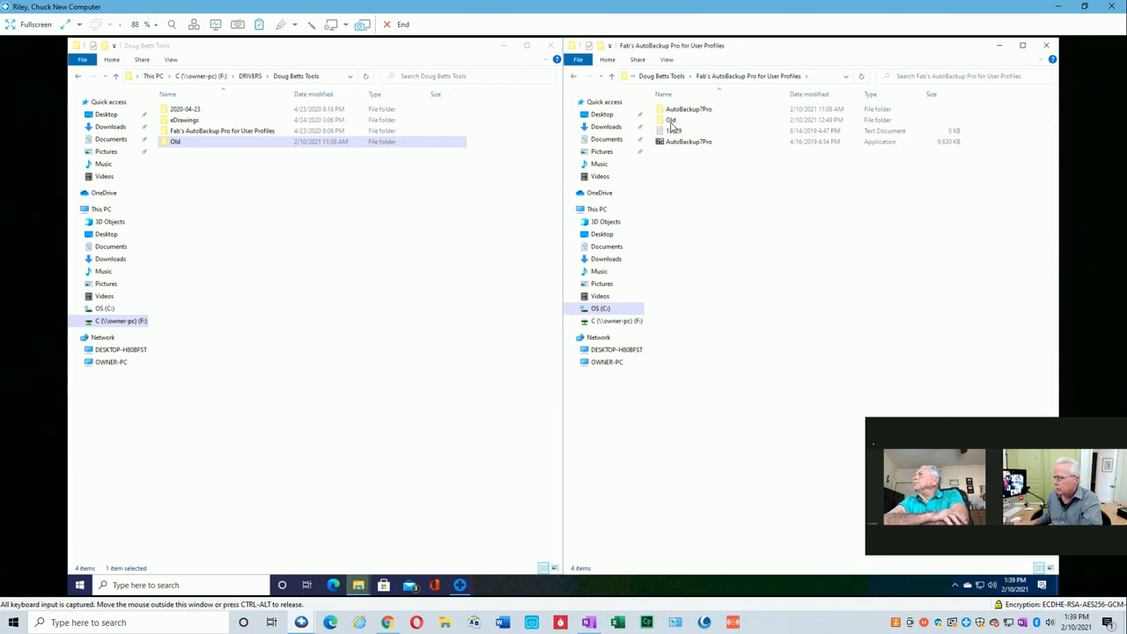
Open Properties for the copied and original Old folders and place them side by side (22,093 vs 22,127 files)
right_click(671, 125)
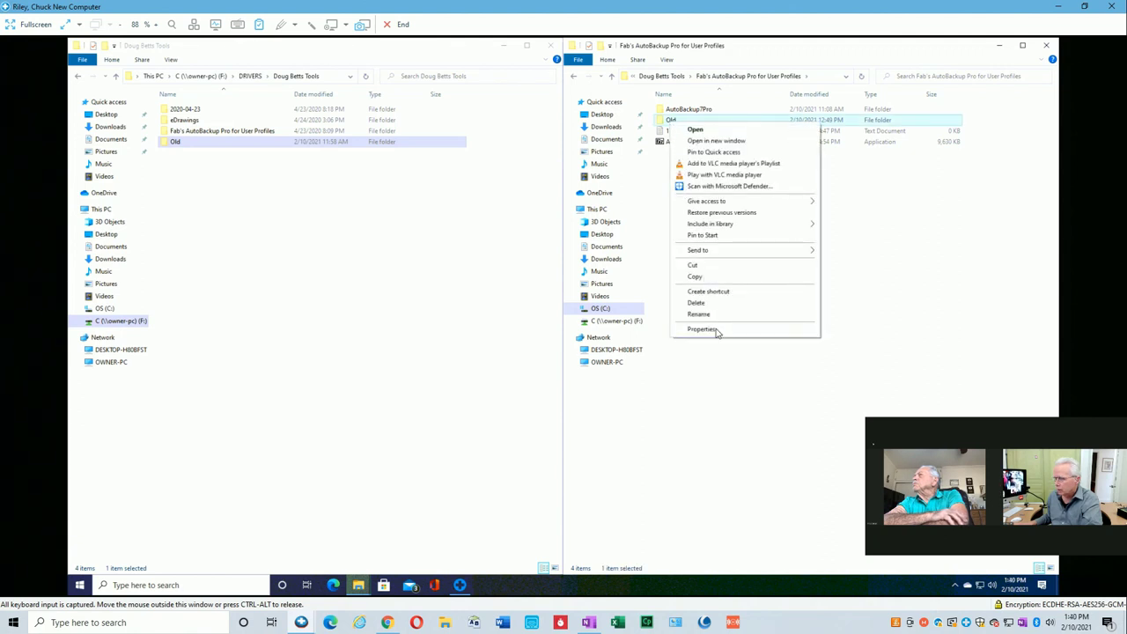
left_click(703, 328)
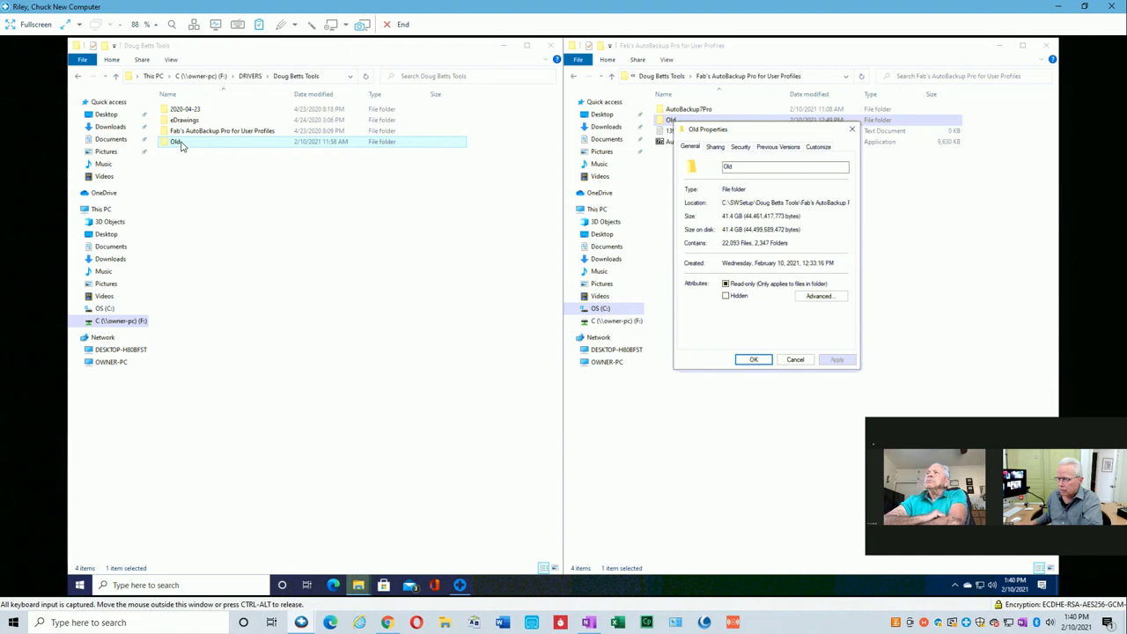
right_click(180, 145)
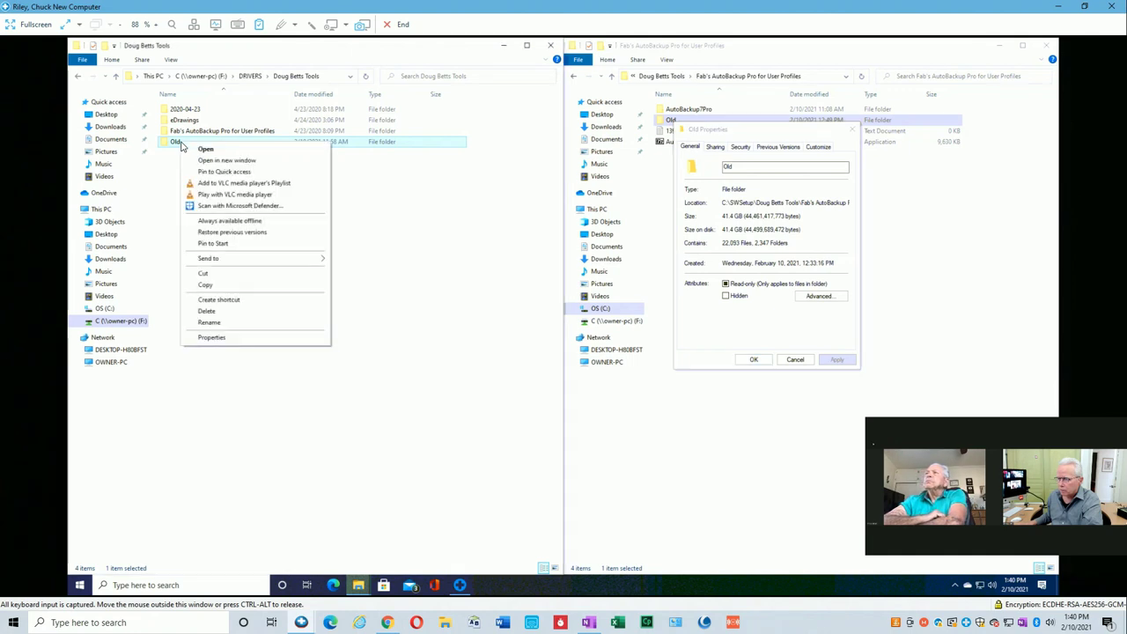
left_click(212, 338)
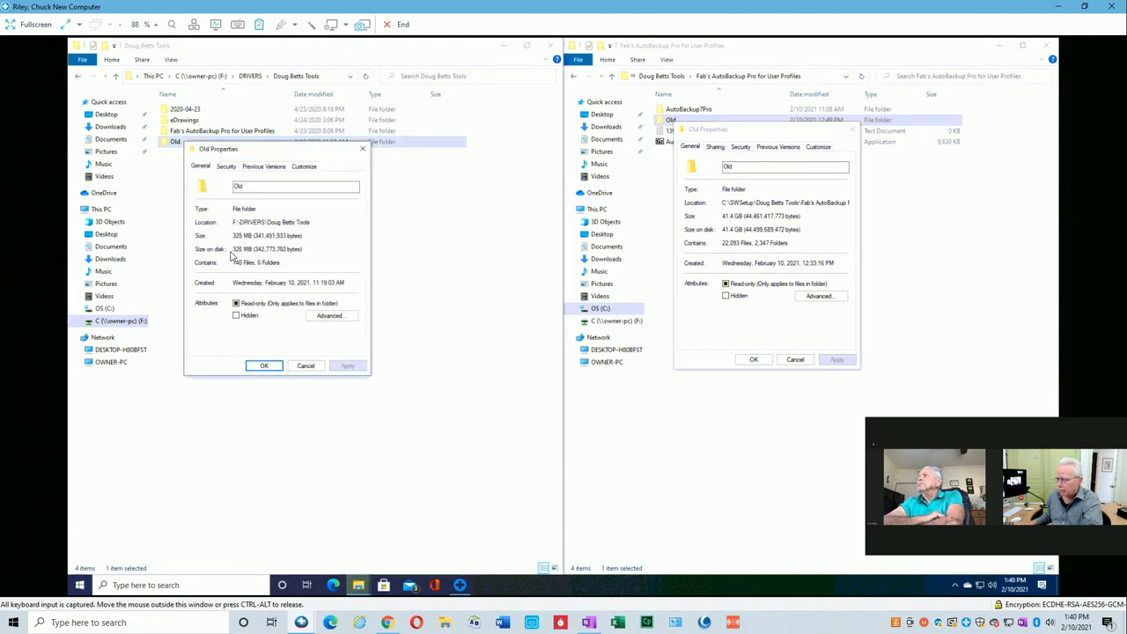
left_click_drag(290, 154, 573, 131)
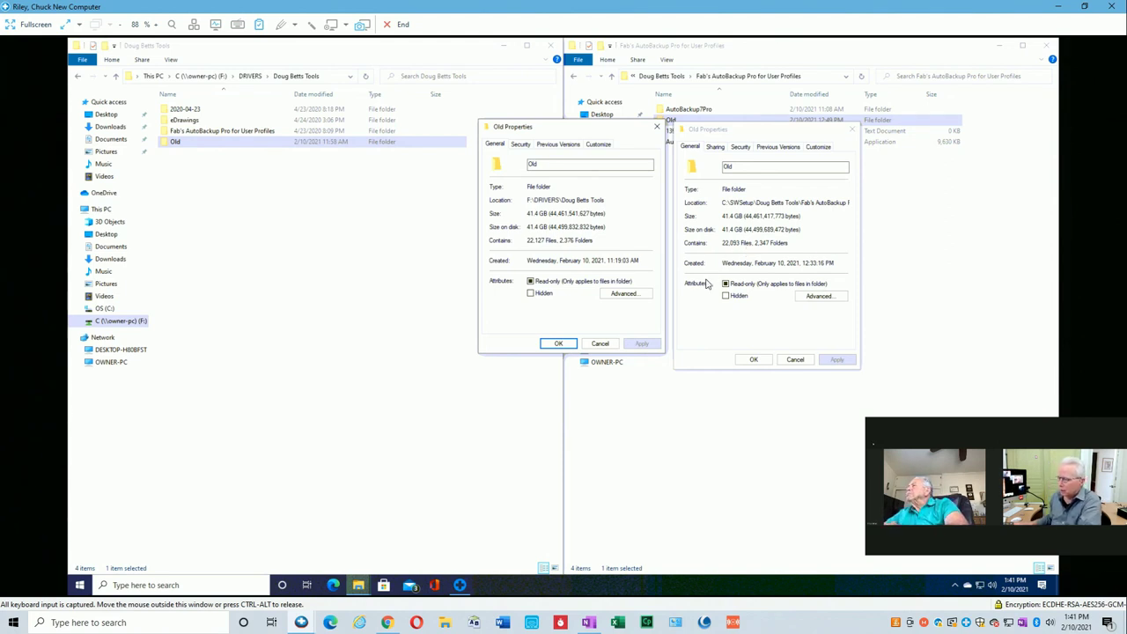
Close both Properties windows and delete the copied Old folder in the right pane
left_click(795, 361)
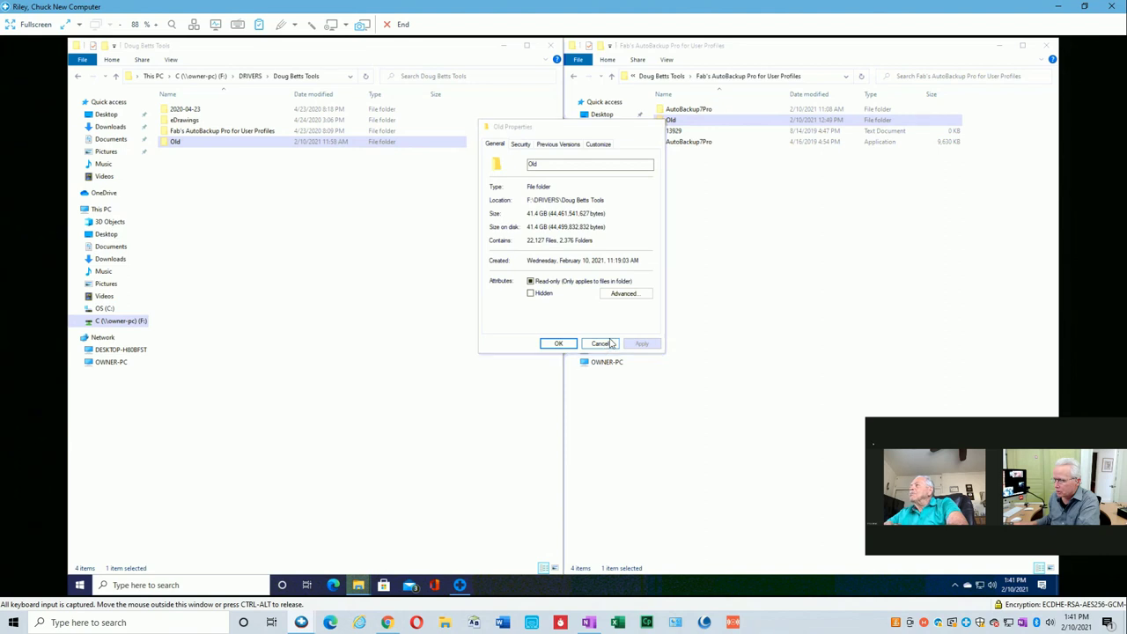
left_click(600, 343)
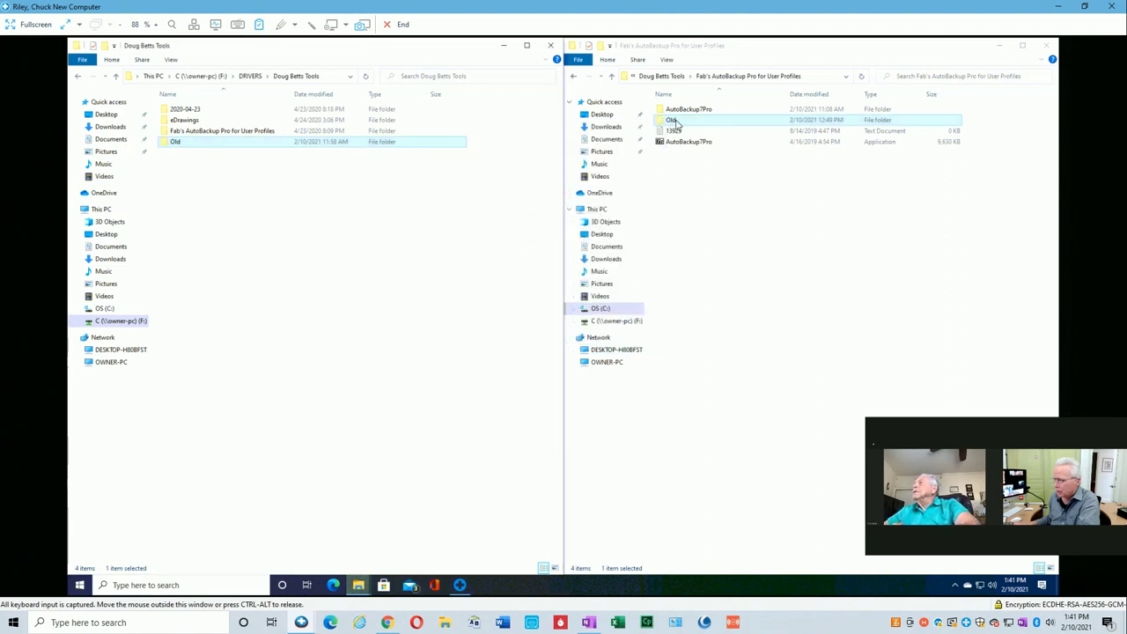
right_click(676, 121)
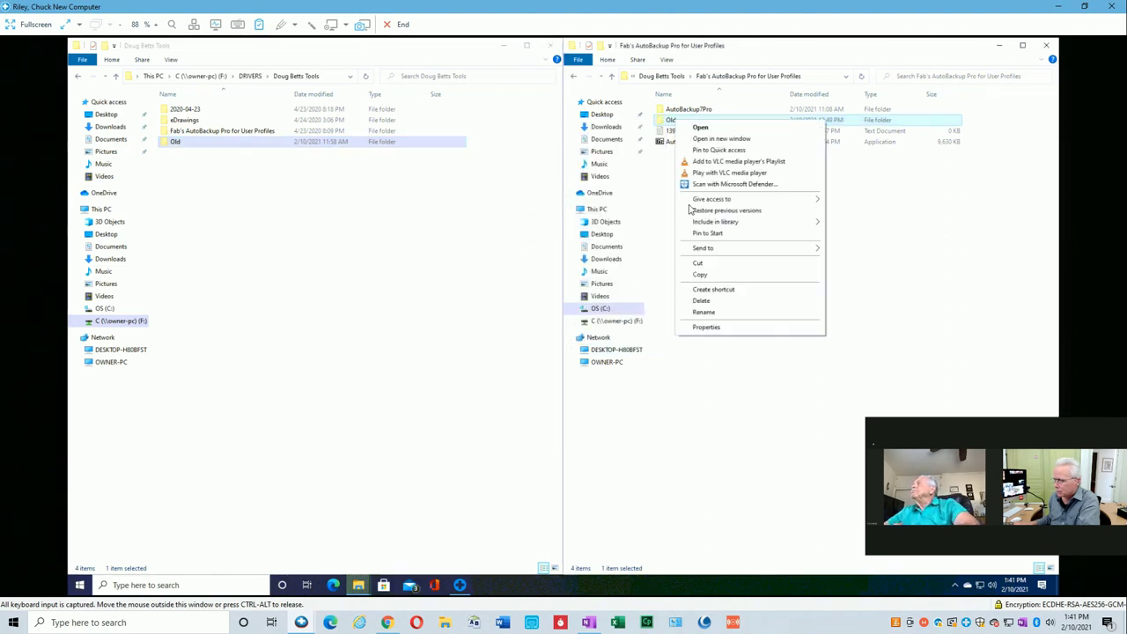
left_click(702, 302)
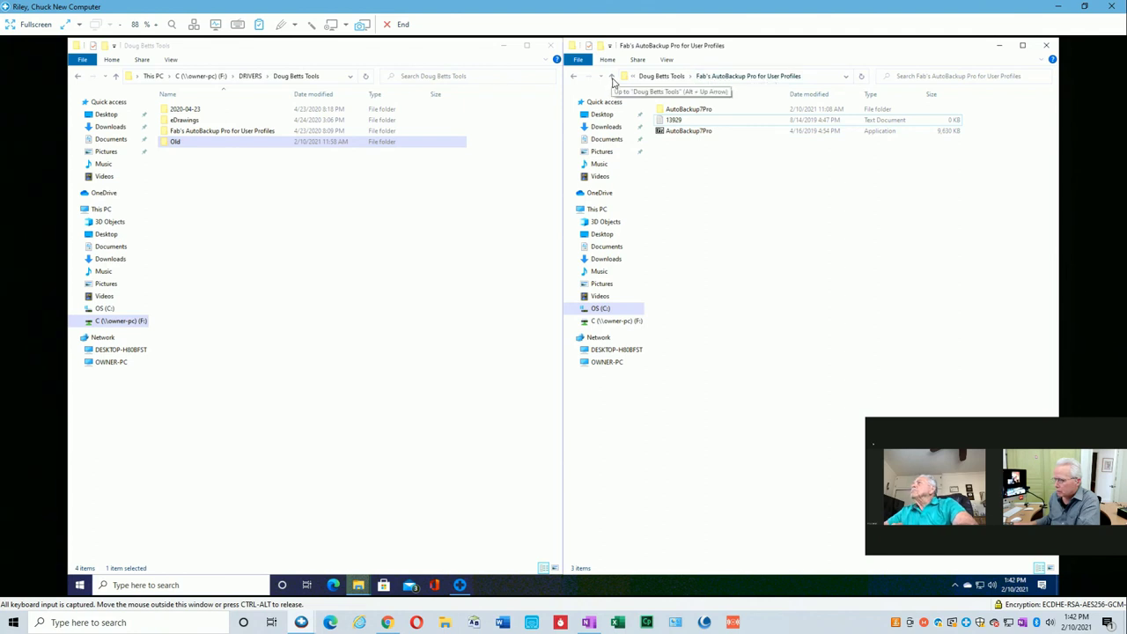
Go up three levels to the OS (C:) root and drag Doug Betts Tools' Old folder into it
left_click(612, 76)
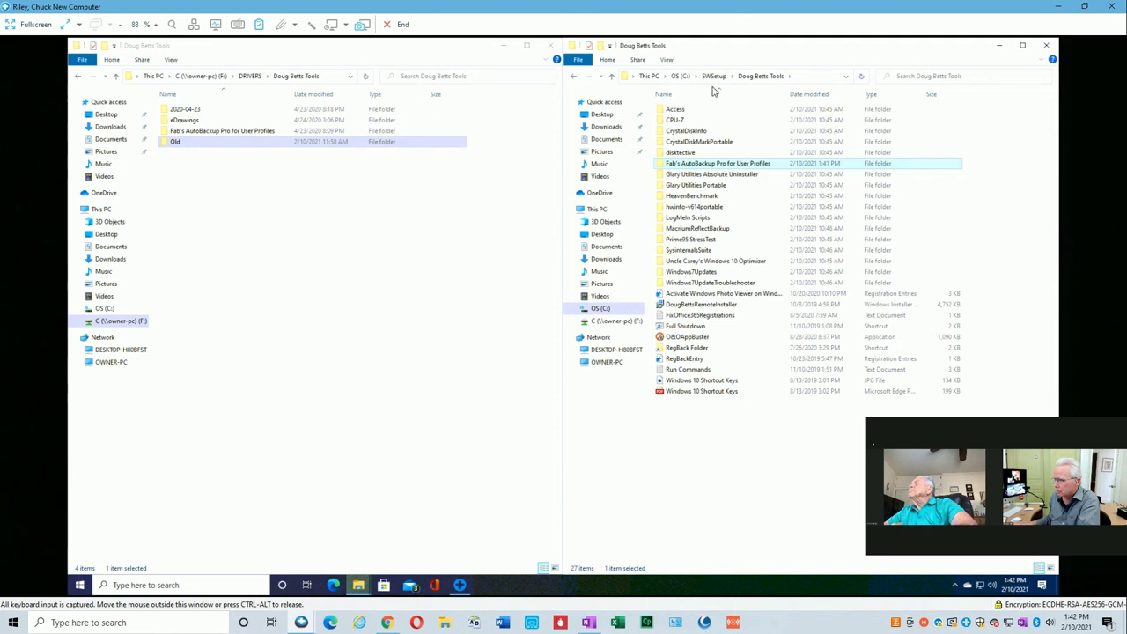
left_click(612, 79)
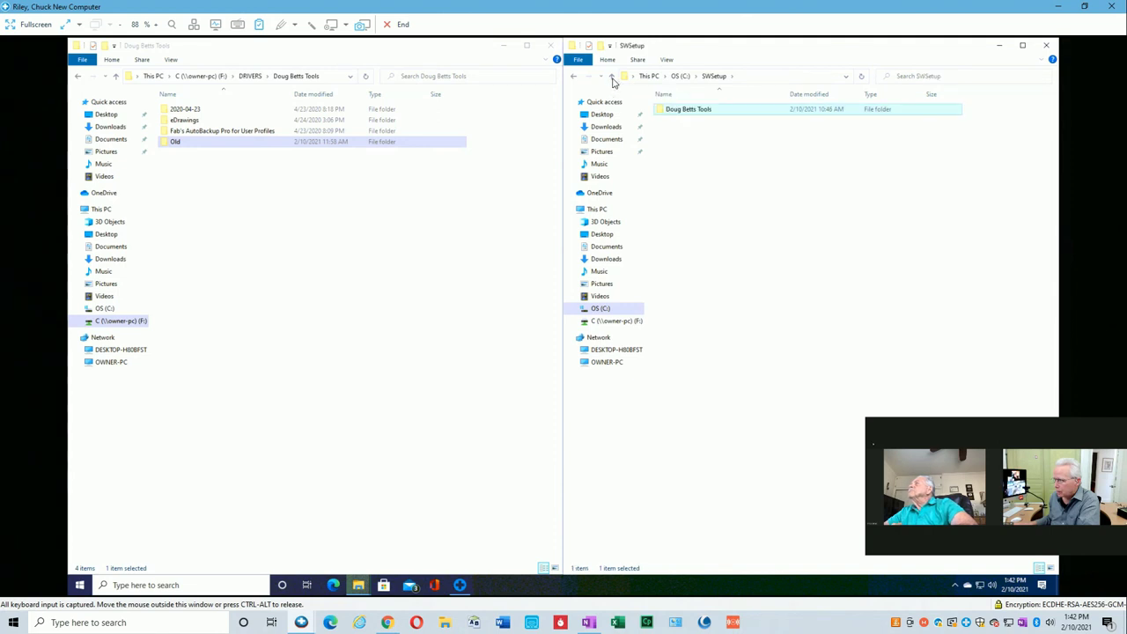
left_click(613, 79)
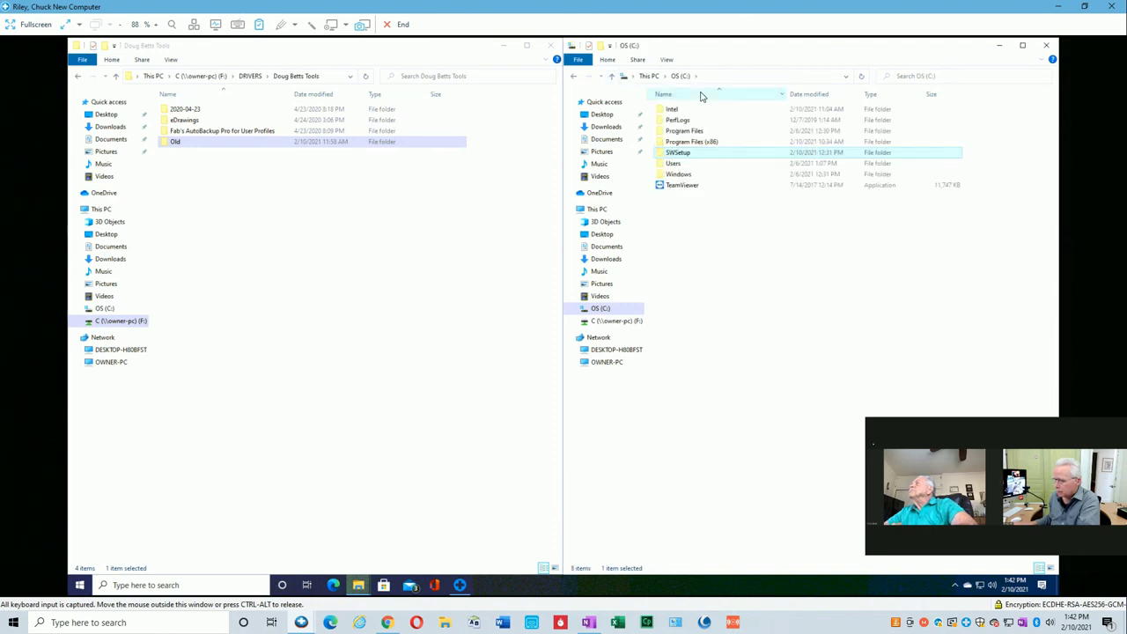
left_click(175, 144)
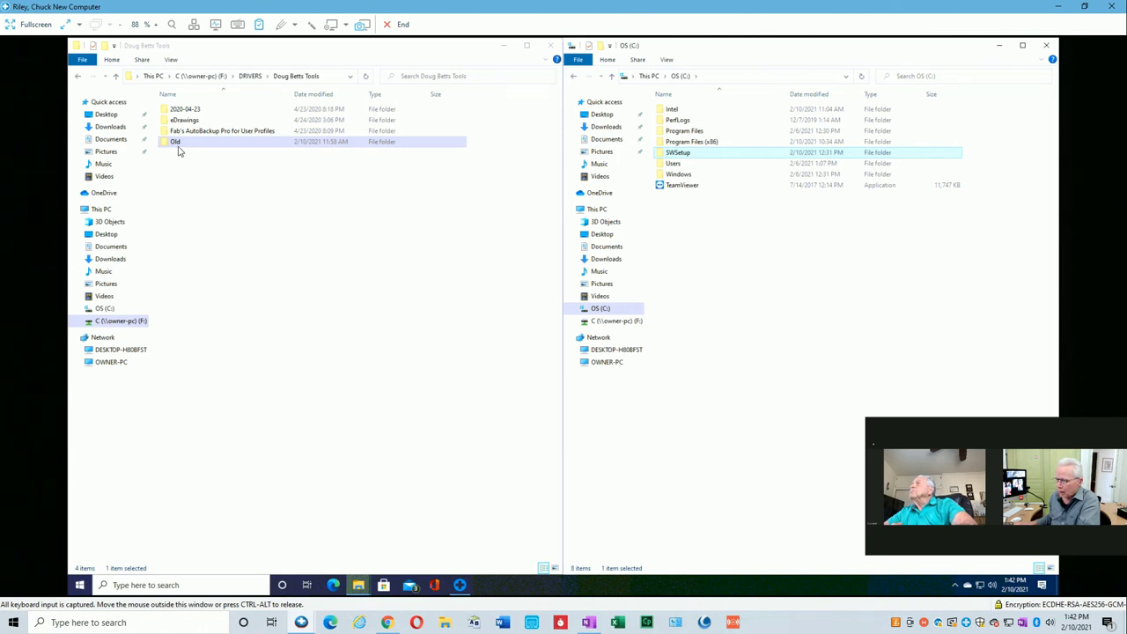
left_click_drag(175, 143, 718, 264)
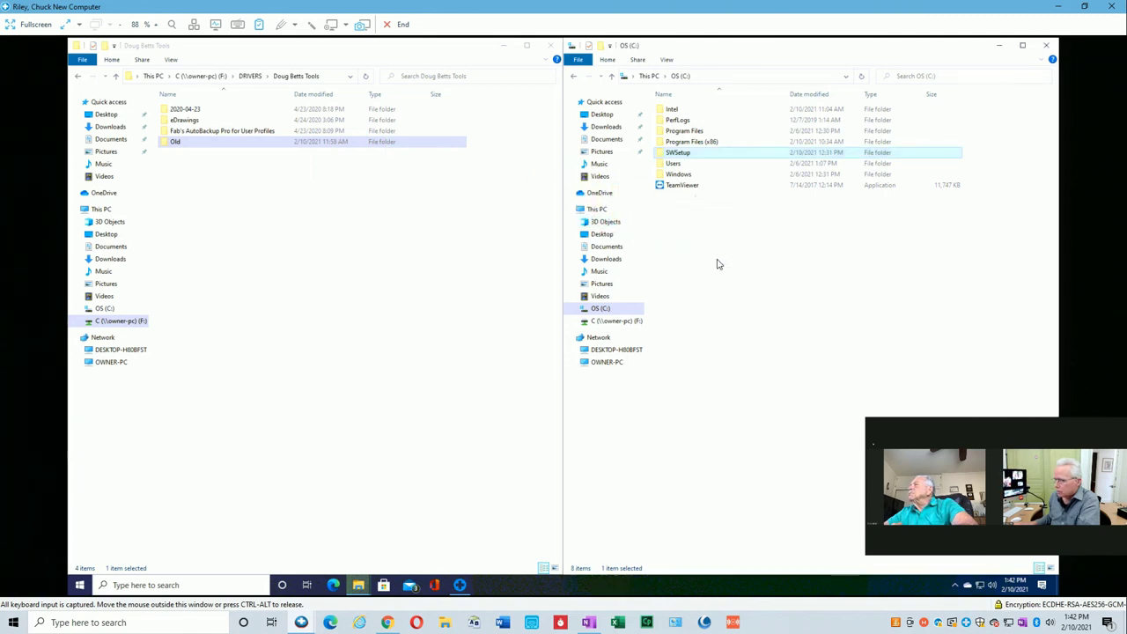
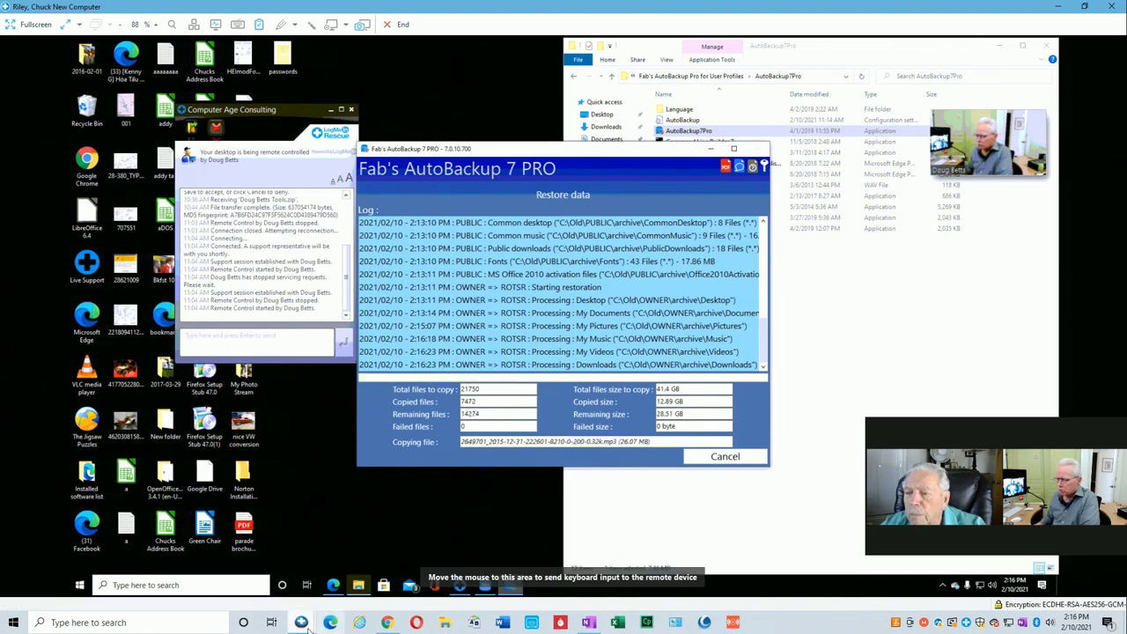
Switch to the old computer's remote session and open a Windows Explorer window
mouse_move(304, 621)
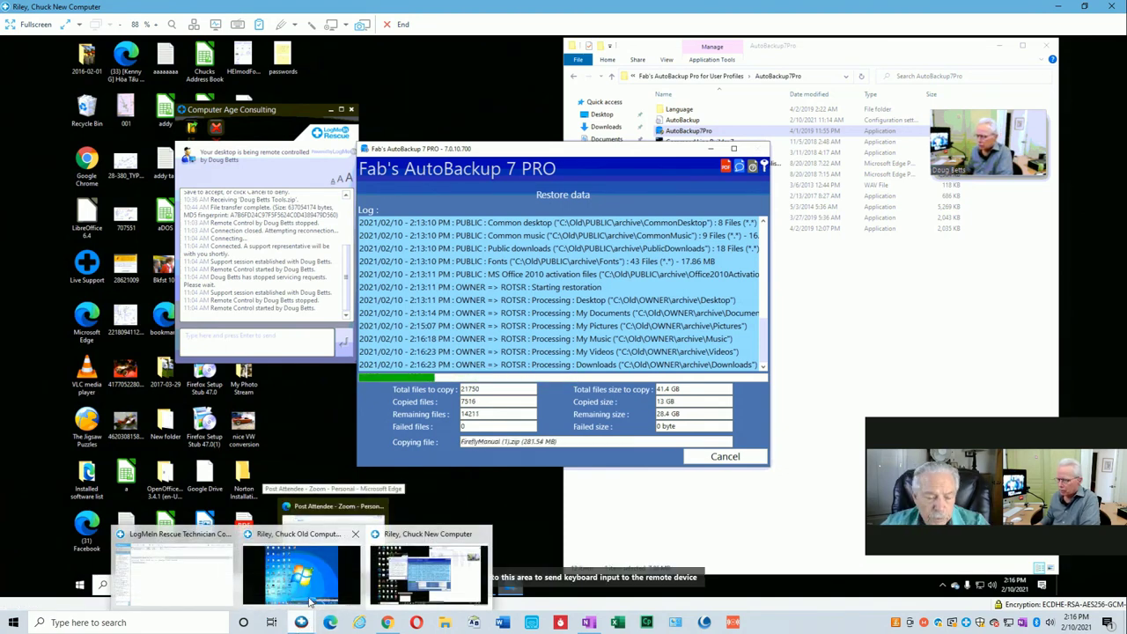
left_click(309, 601)
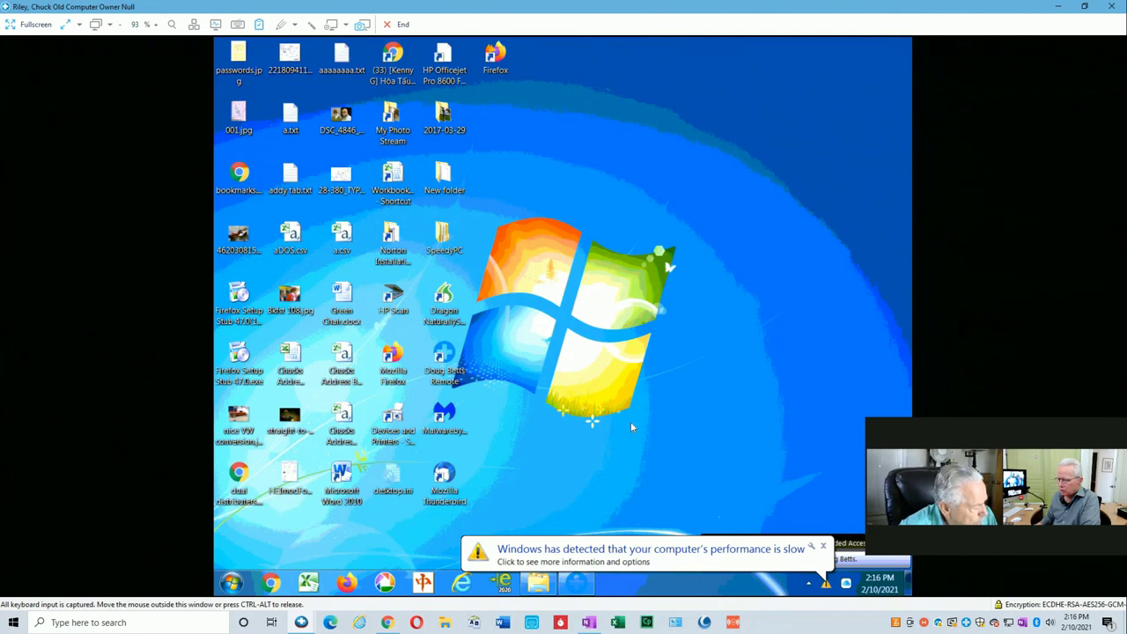
left_click(550, 565)
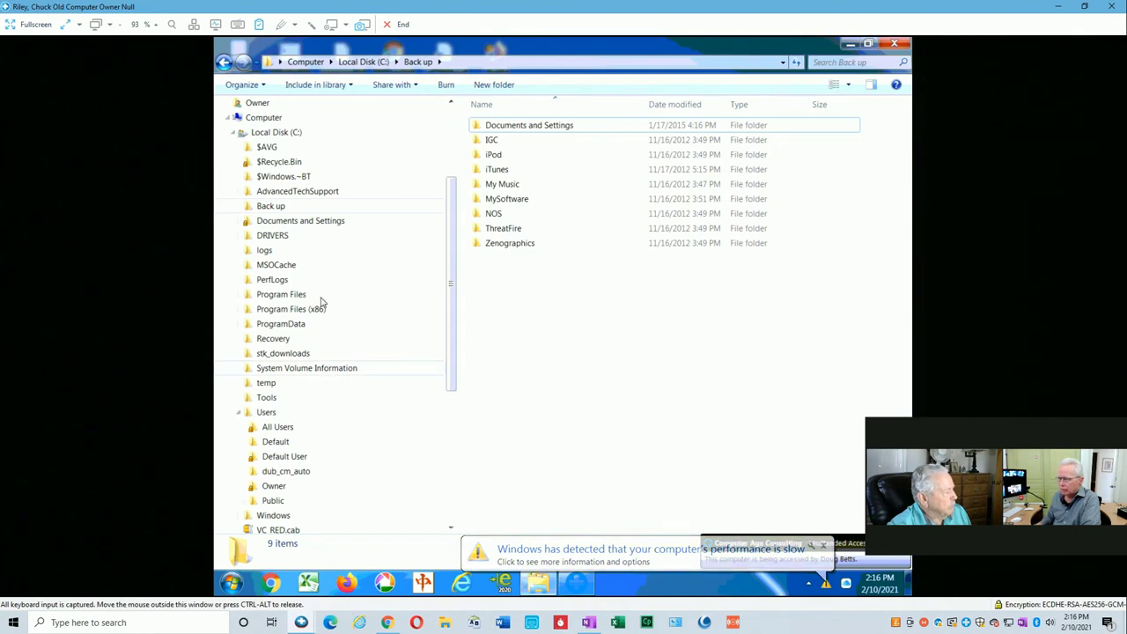
Show C:\DRIVERS, look inside its tools folder, then go back to DRIVERS
left_click(272, 238)
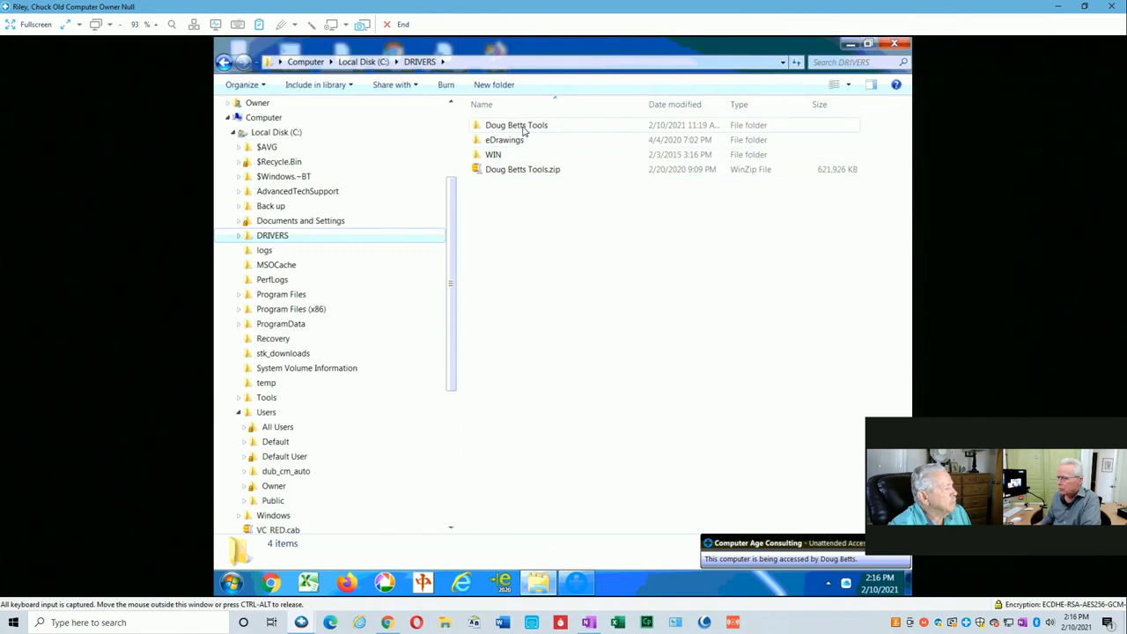
double_click(522, 127)
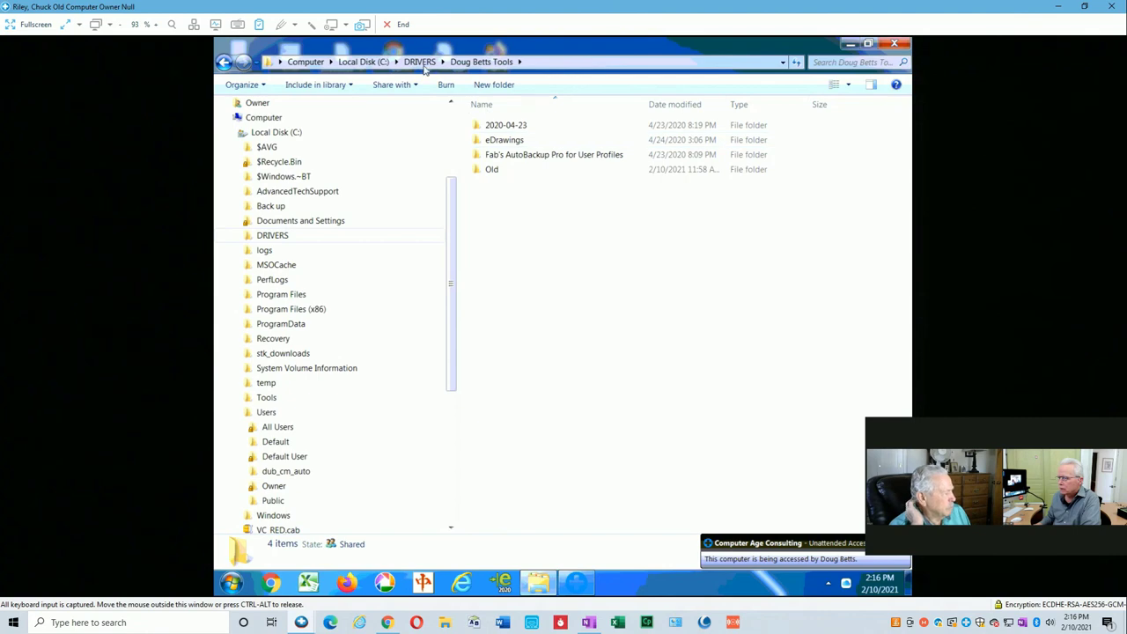
key("BackSpace")
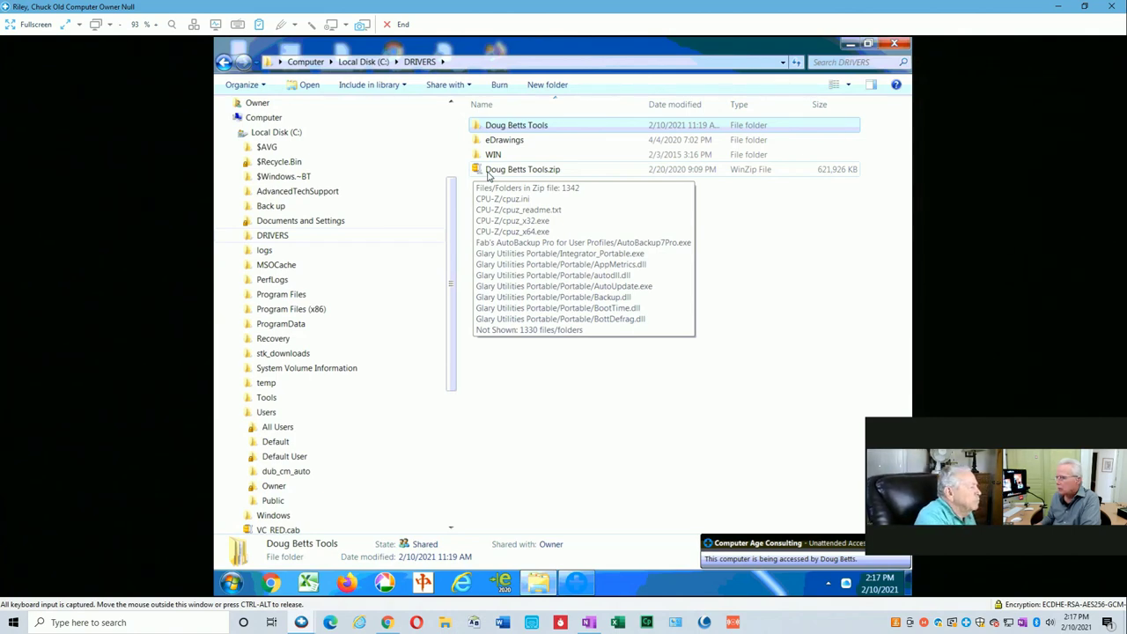
right_click(490, 173)
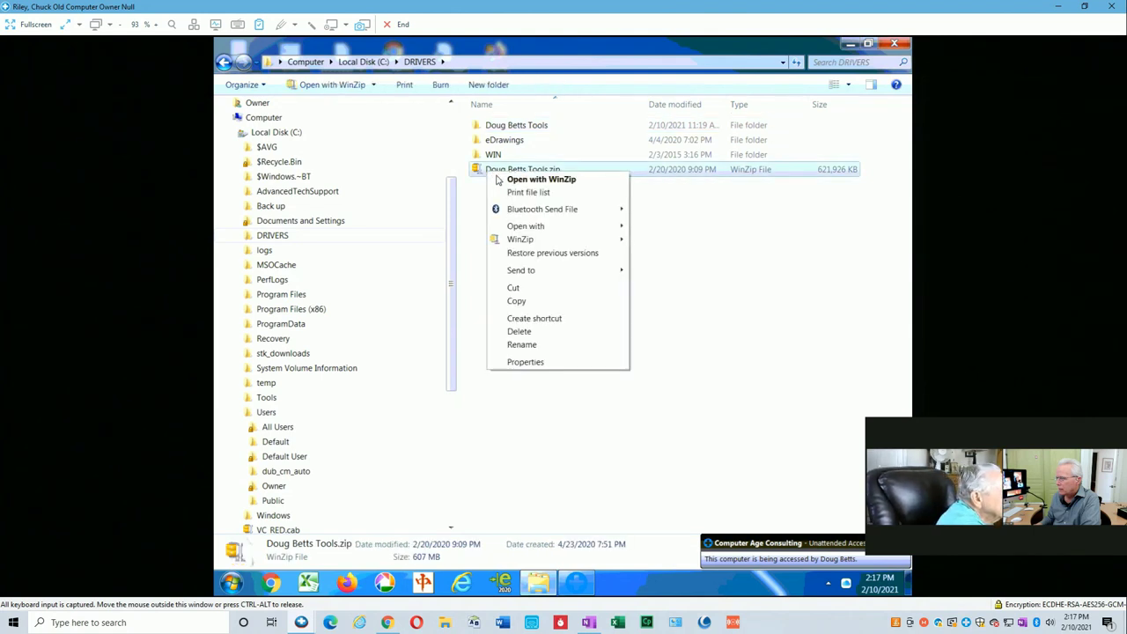
mouse_move(521, 227)
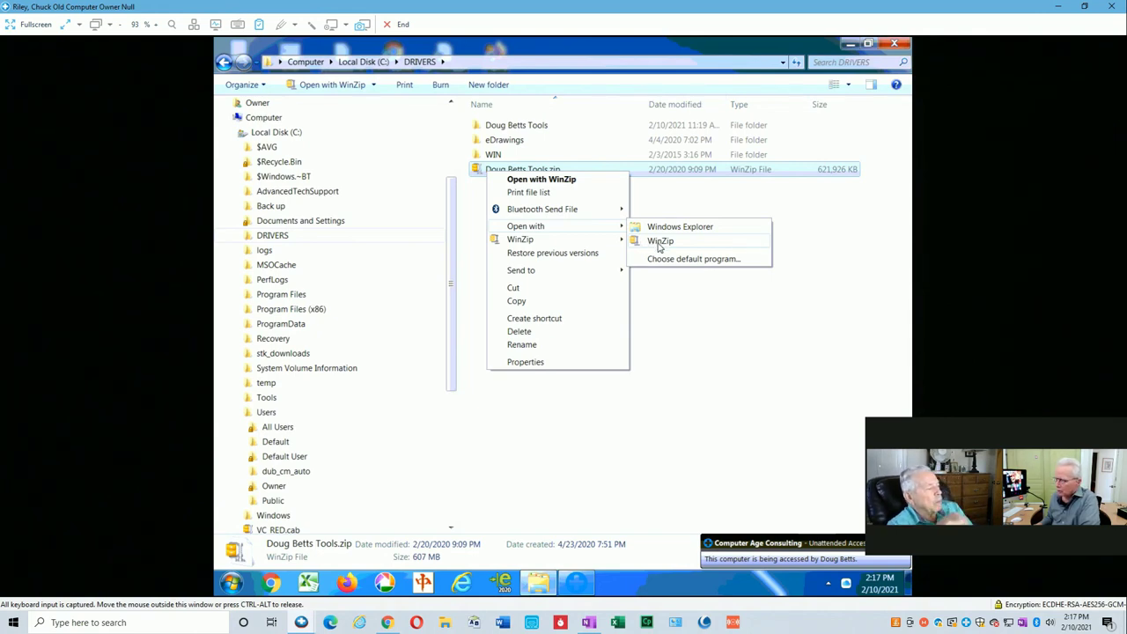
left_click(660, 241)
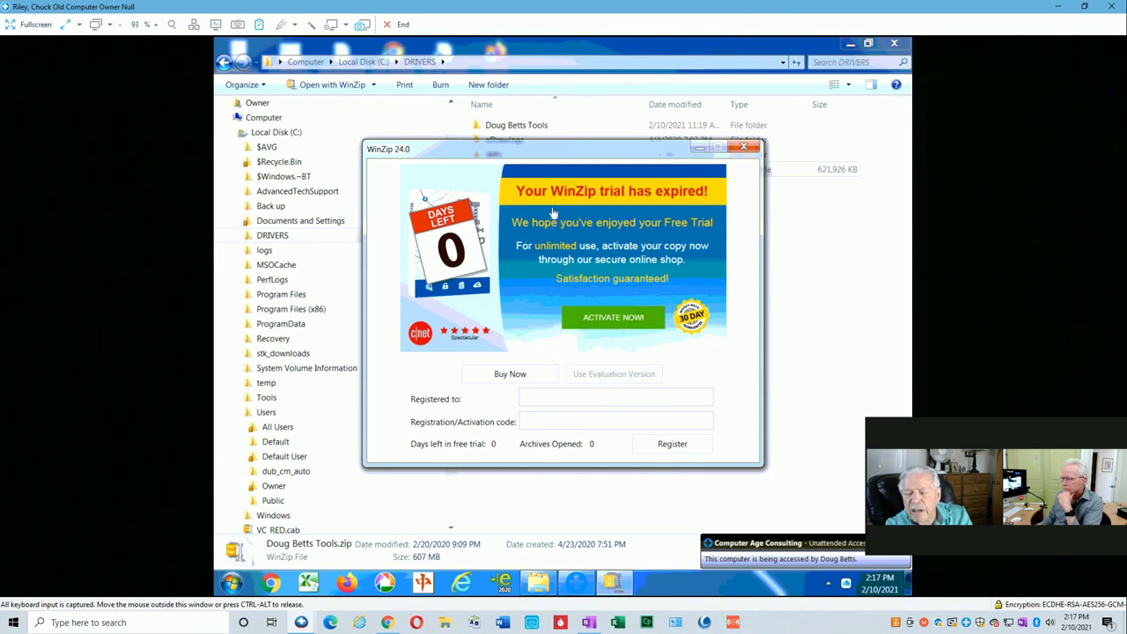
left_click(749, 148)
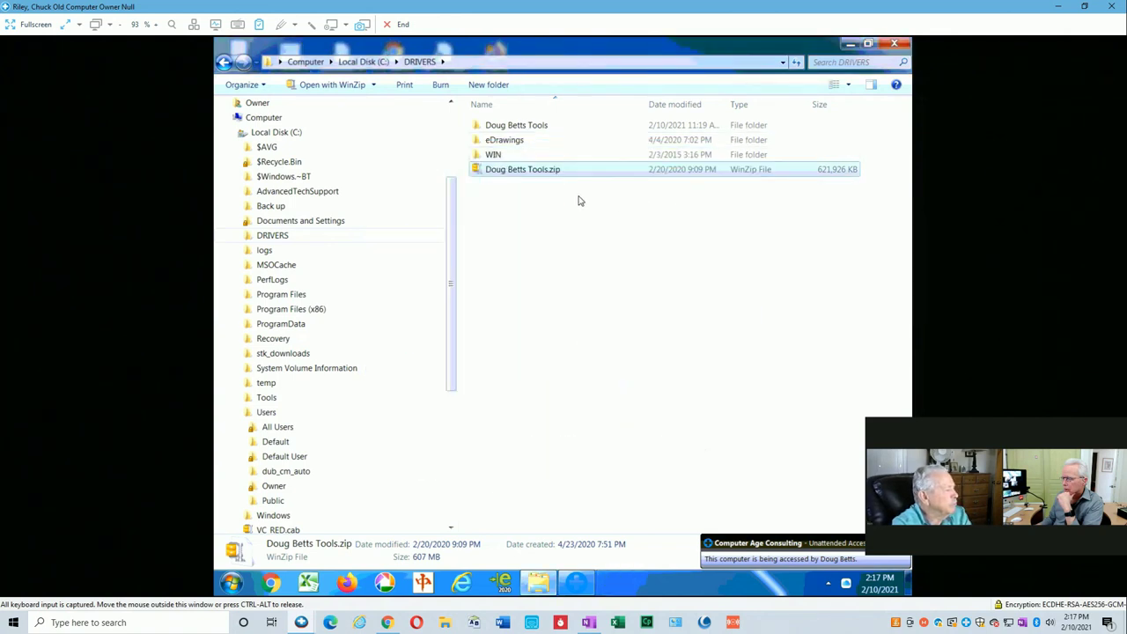
right_click(519, 173)
Open the tools zip in Explorer, copy CrystalDiskMarkPortable, and return to DRIVERS
mouse_move(568, 225)
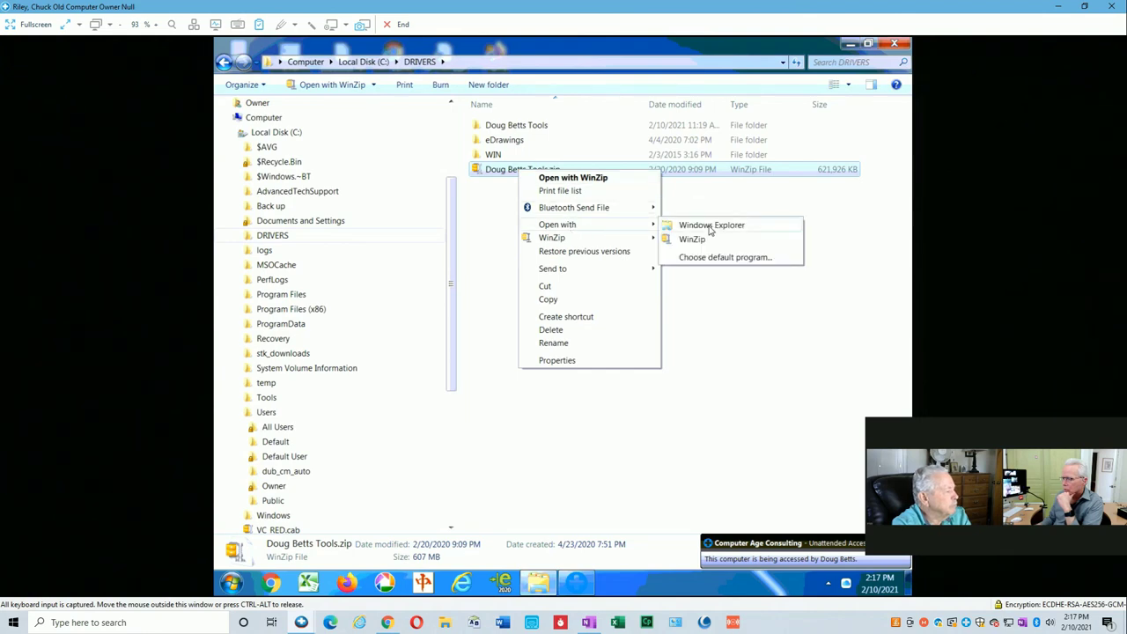
left_click(710, 227)
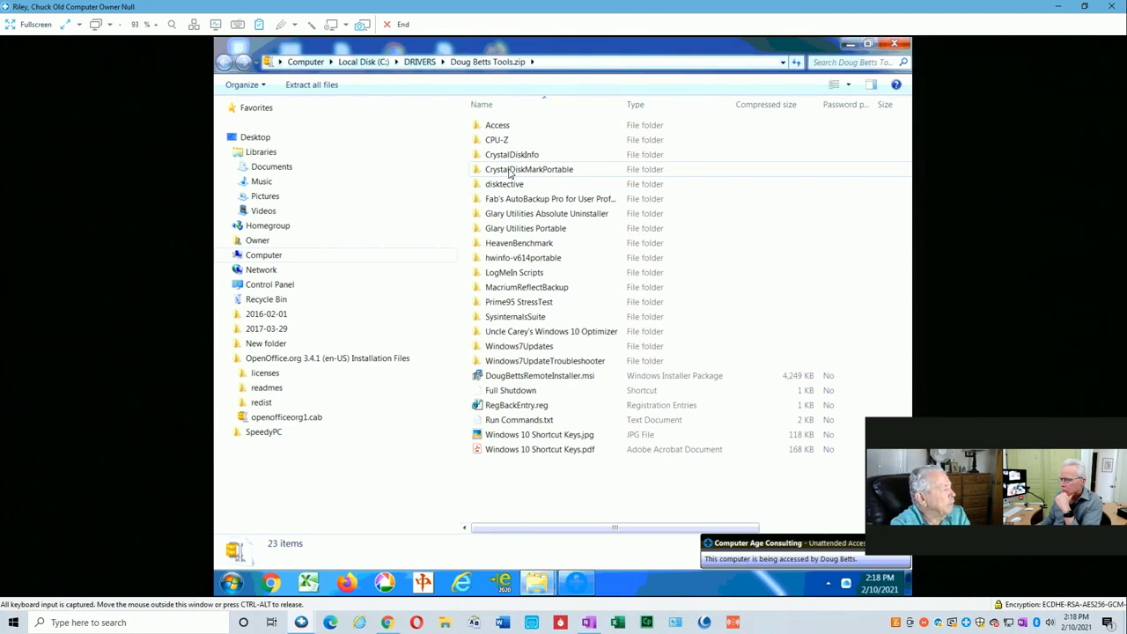
left_click(509, 174)
right_click(509, 173)
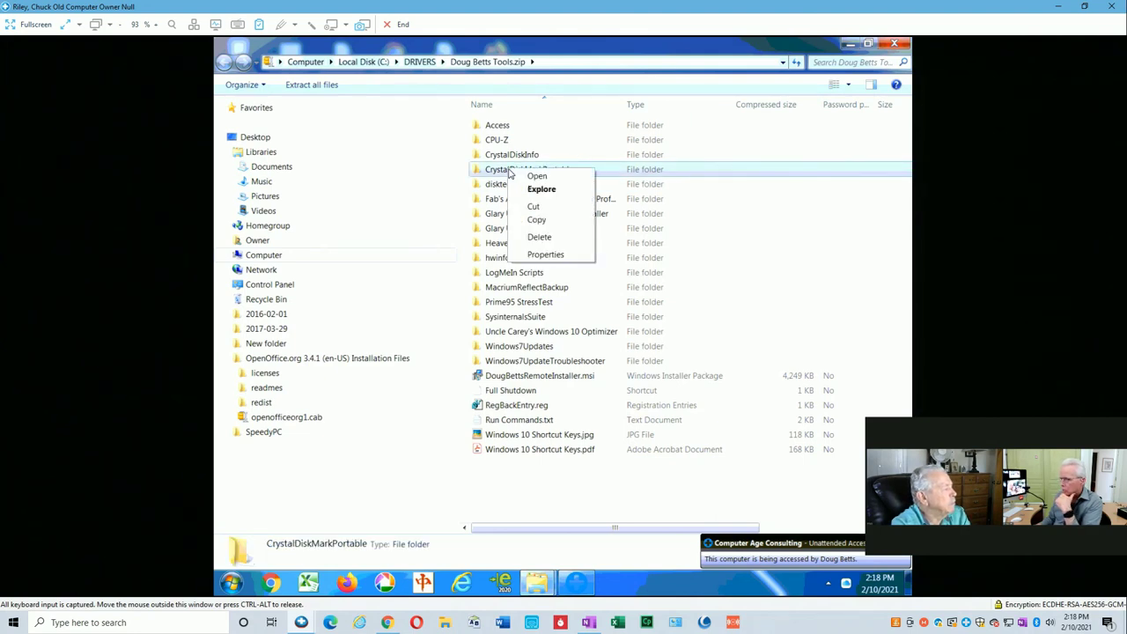
left_click(535, 222)
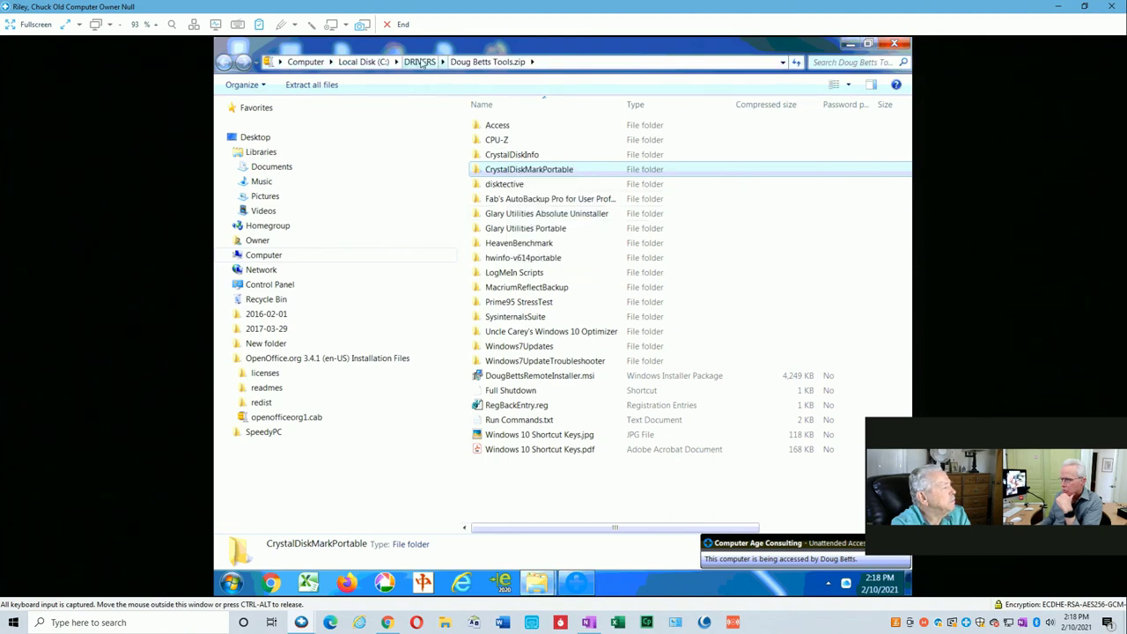
left_click(421, 63)
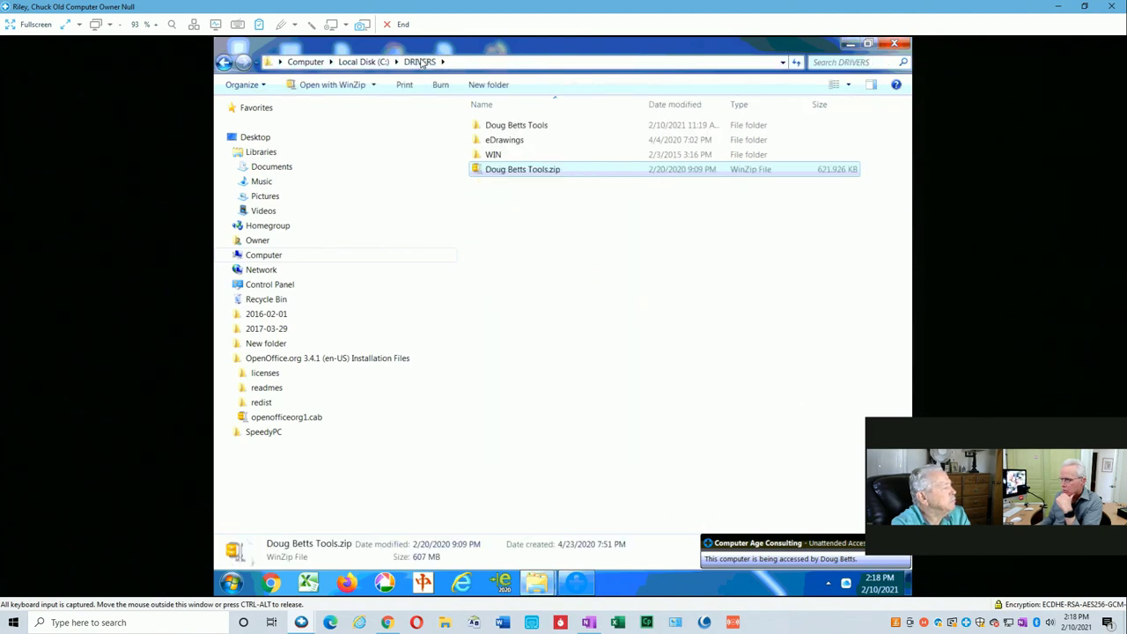
Paste CrystalDiskMarkPortable into the unzipped tools folder and open the pasted copy
double_click(508, 127)
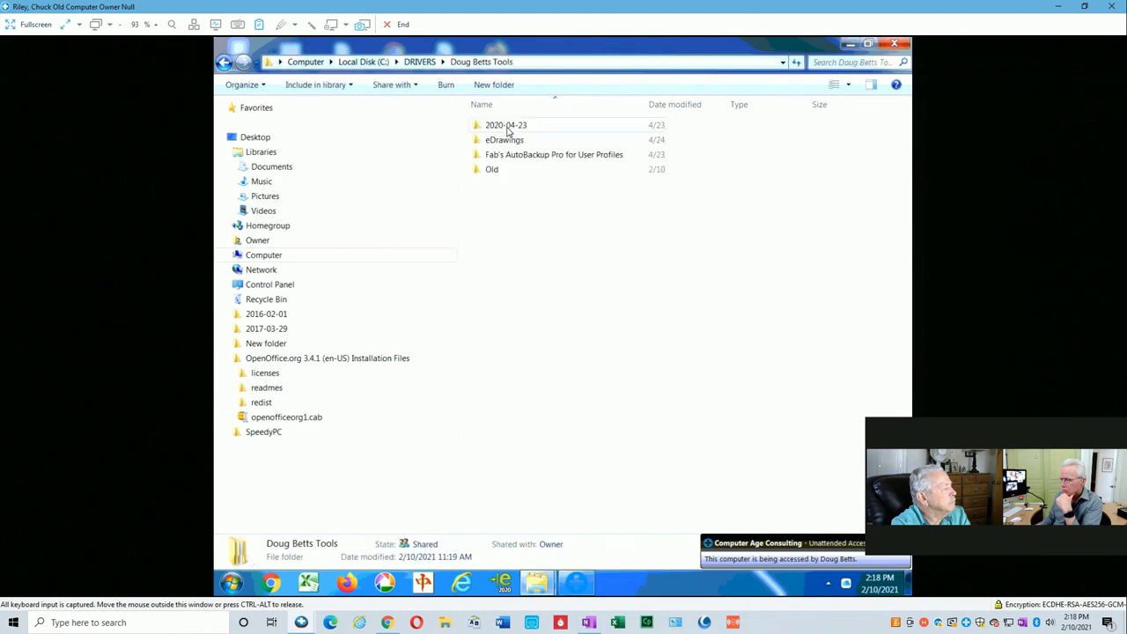
right_click(519, 238)
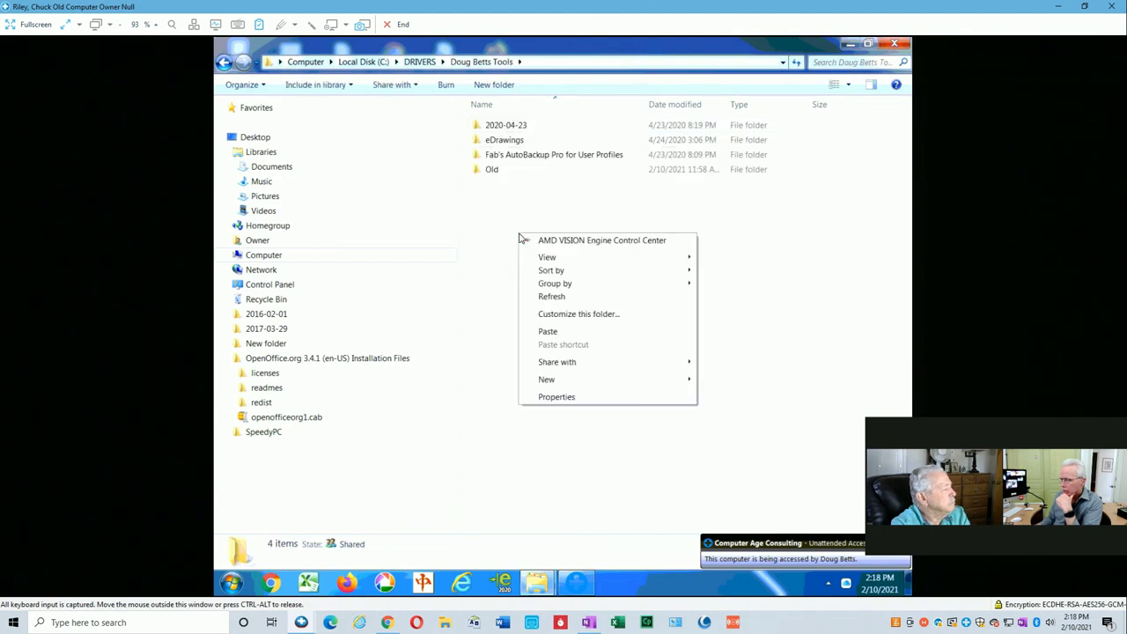
left_click(551, 332)
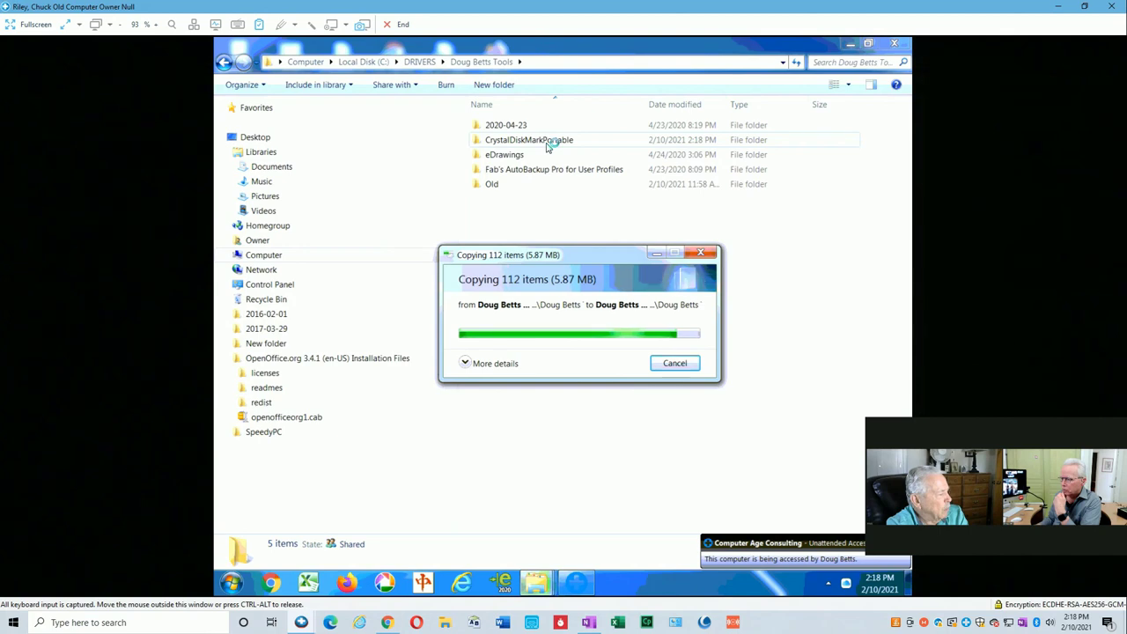
left_click(546, 146)
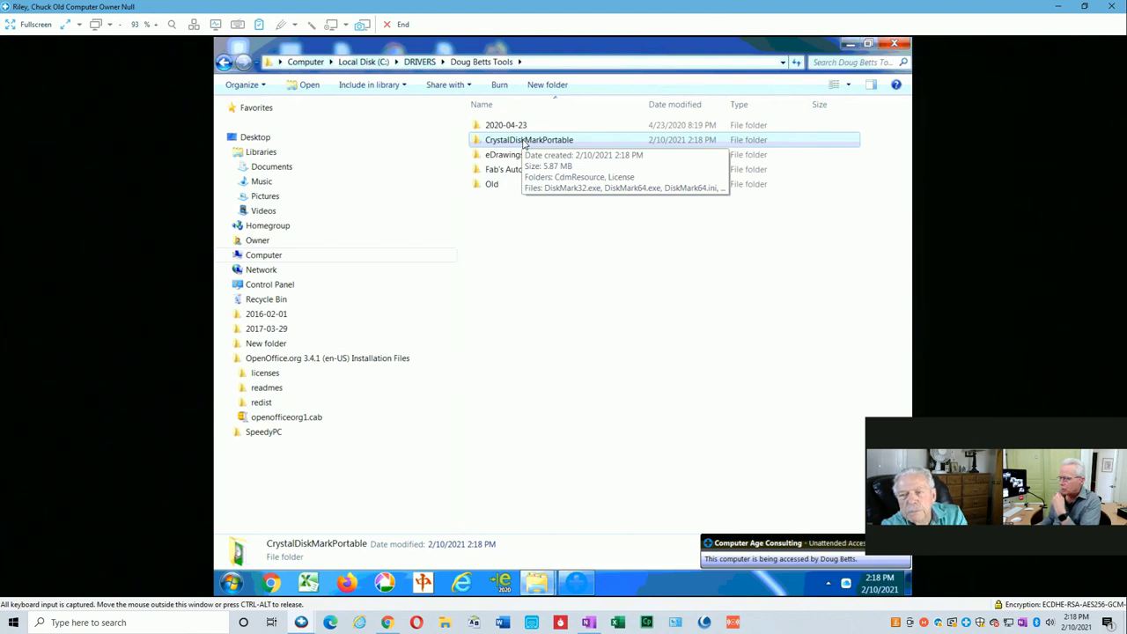
double_click(525, 142)
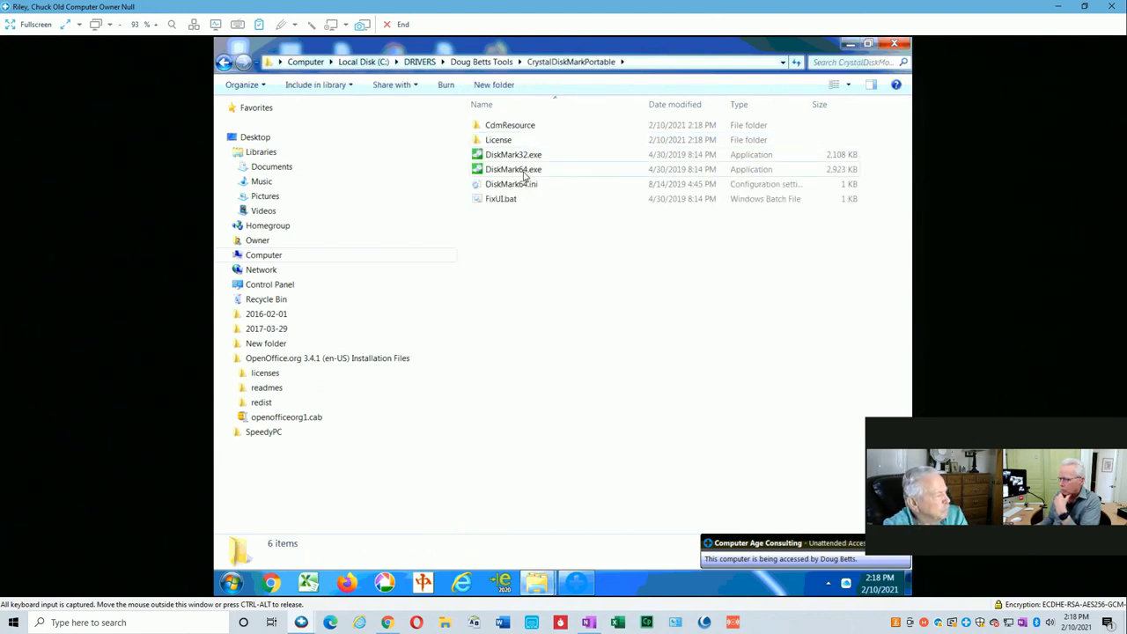
Confirm DiskMark64.exe is in the copied folder, then go back up to DRIVERS
left_click(524, 172)
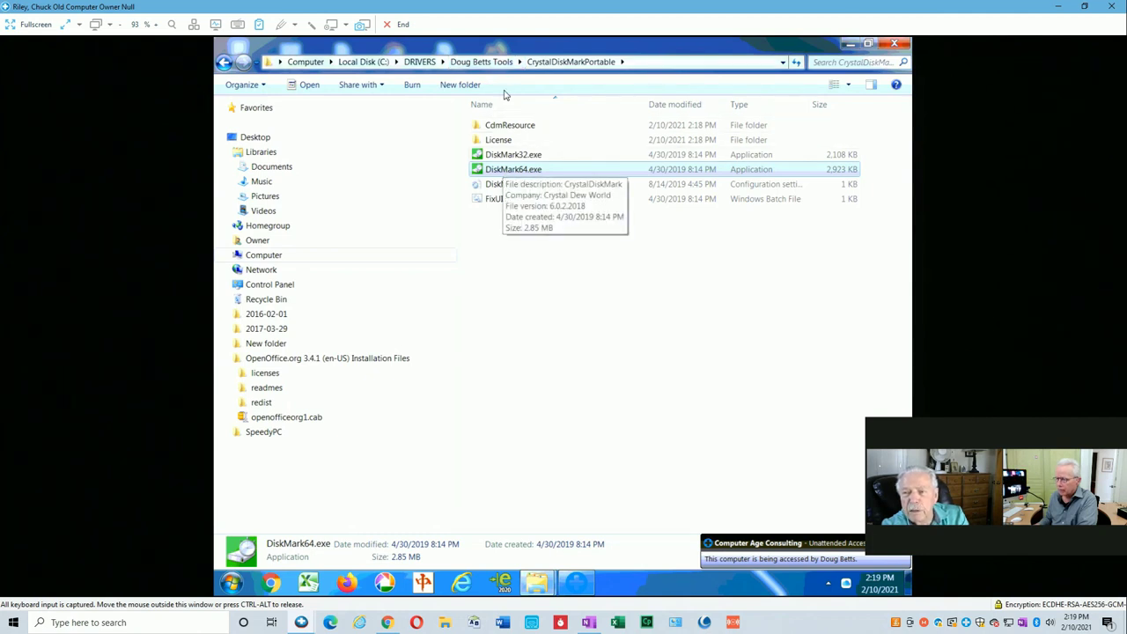
left_click(480, 62)
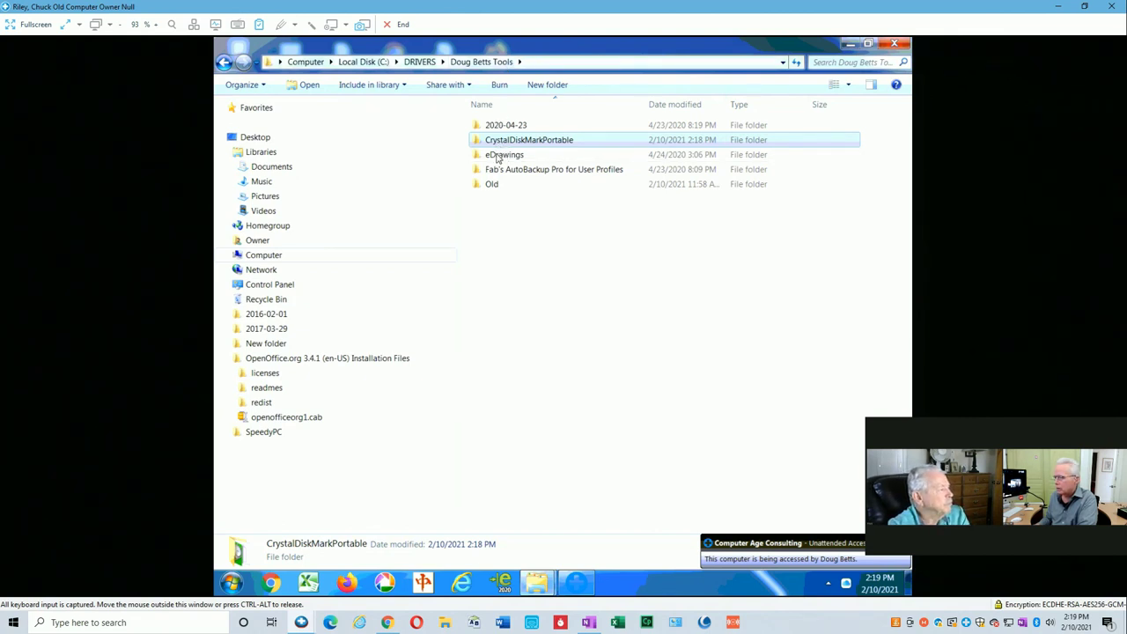
left_click(420, 62)
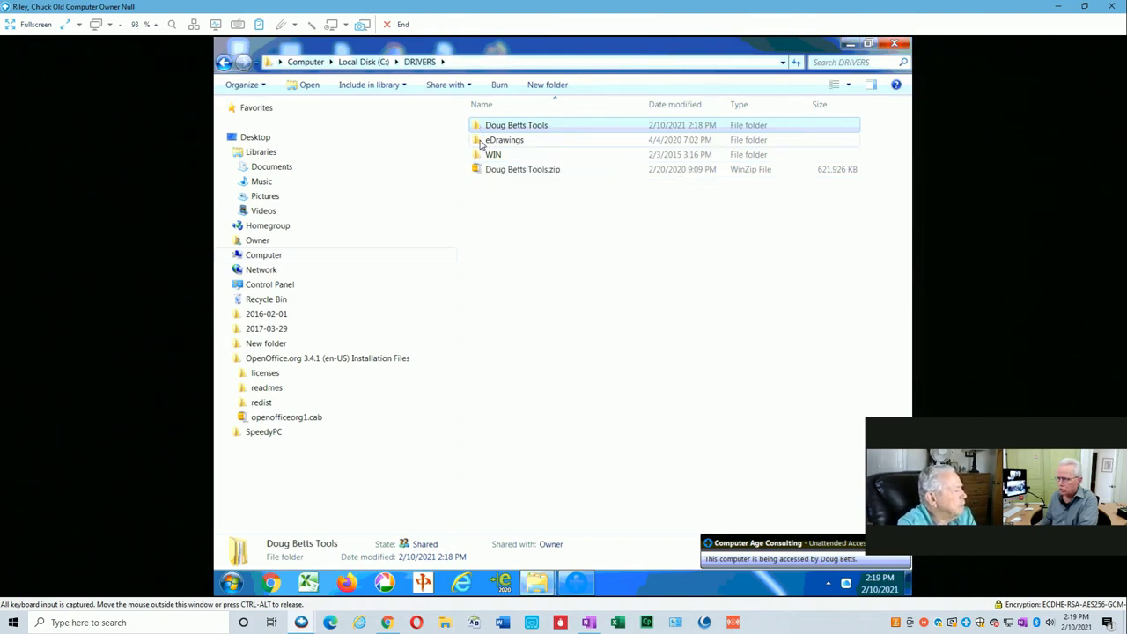
Browse the eDrawings and WIN\BTRLTK folders, returning to DRIVERS afterwards
mouse_move(481, 145)
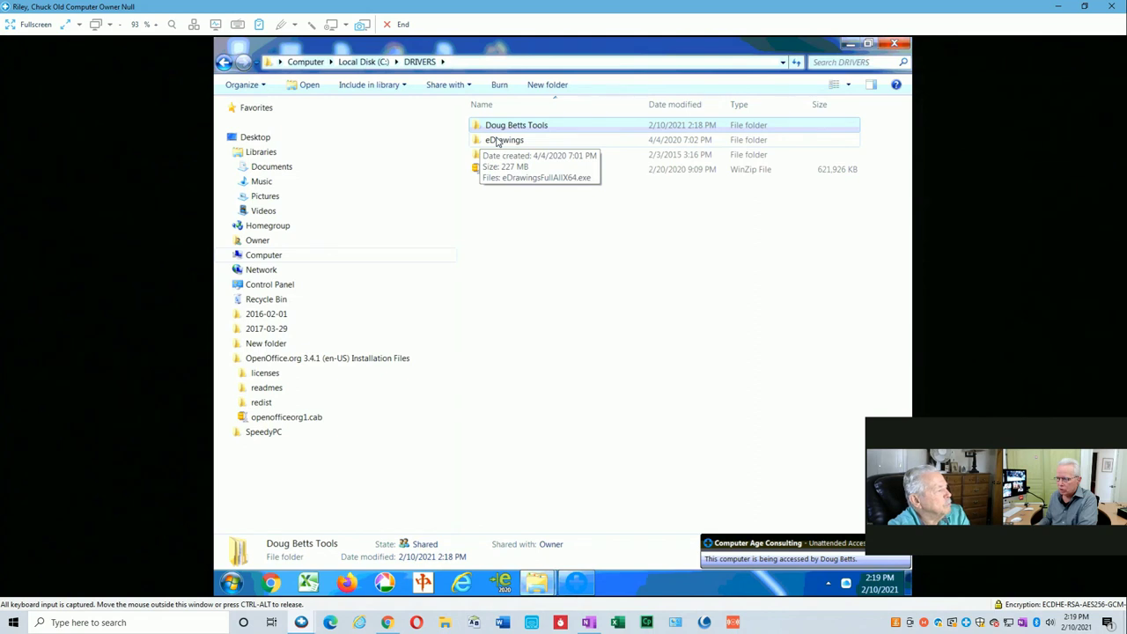
double_click(498, 141)
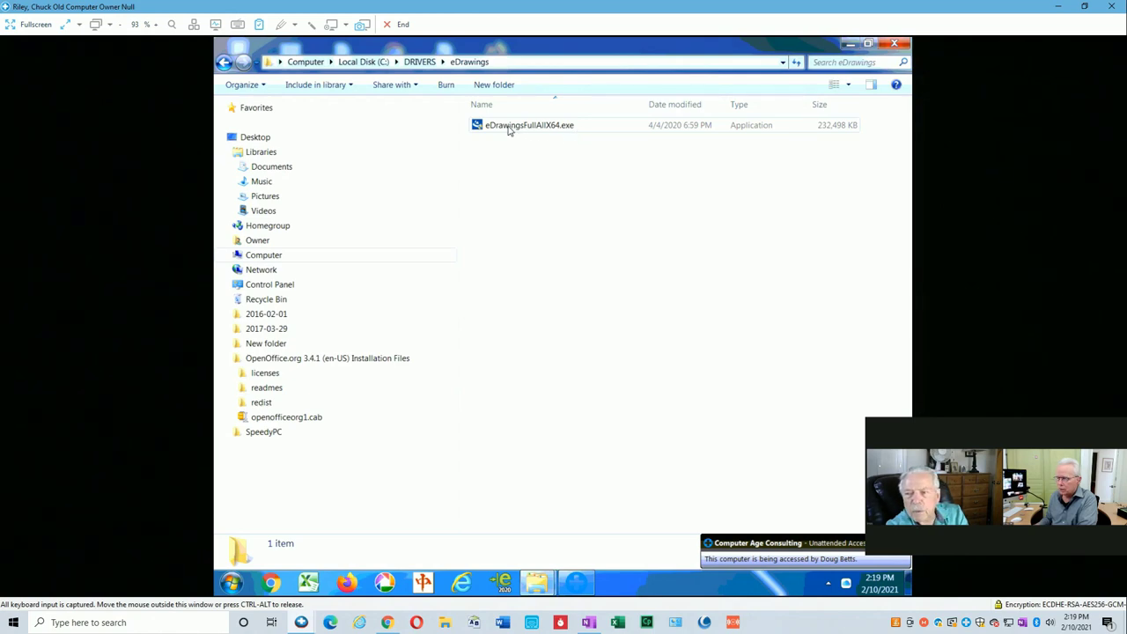
left_click(421, 62)
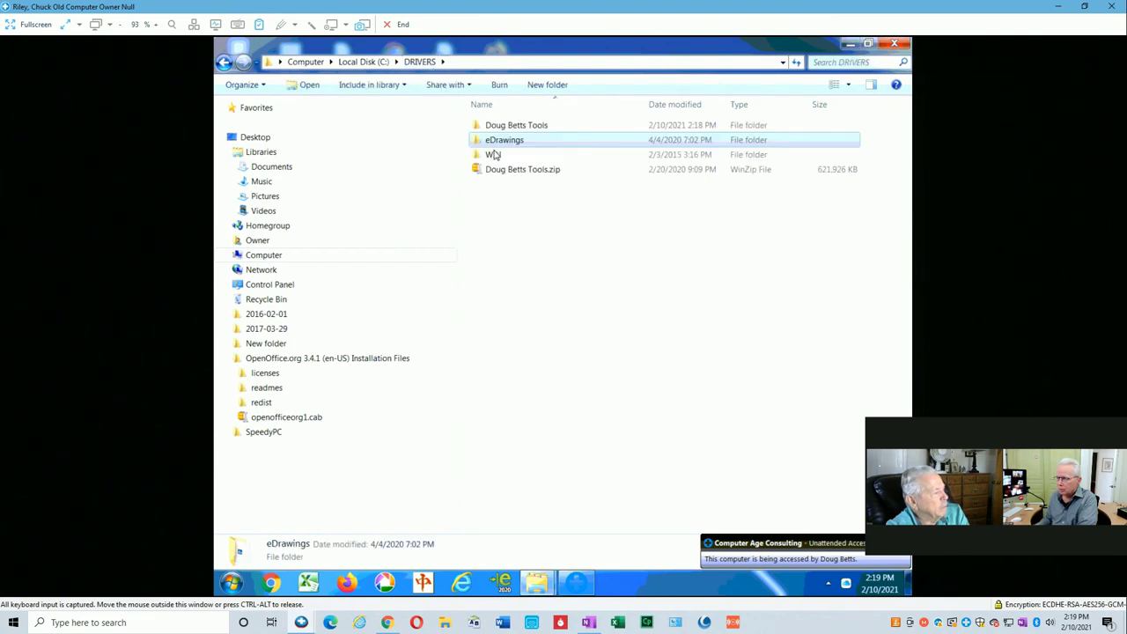
double_click(496, 158)
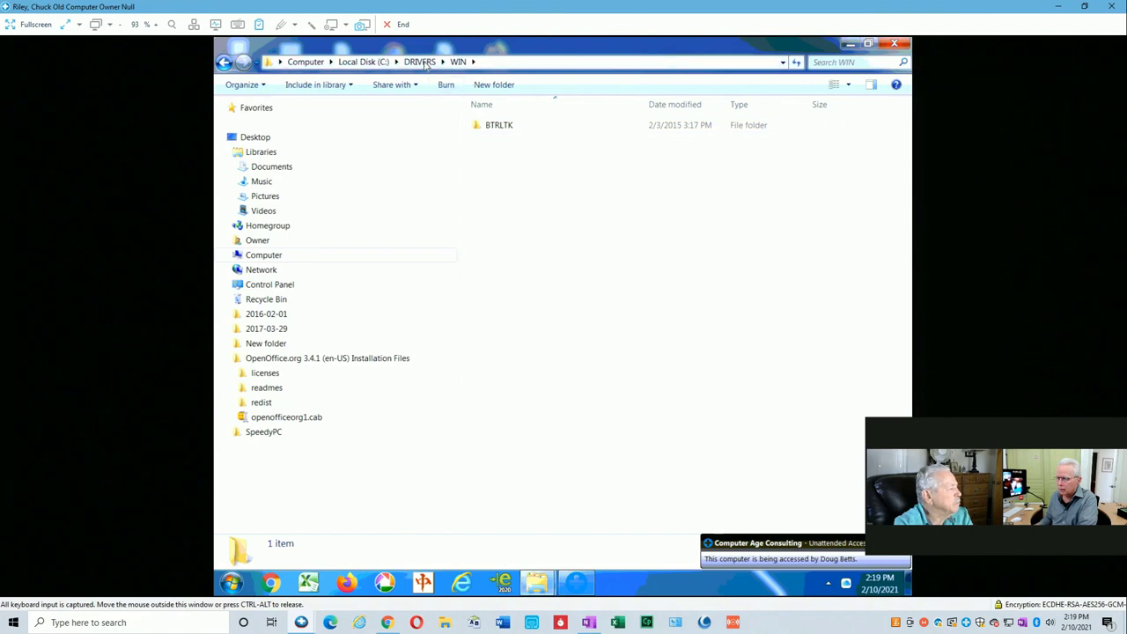
double_click(497, 128)
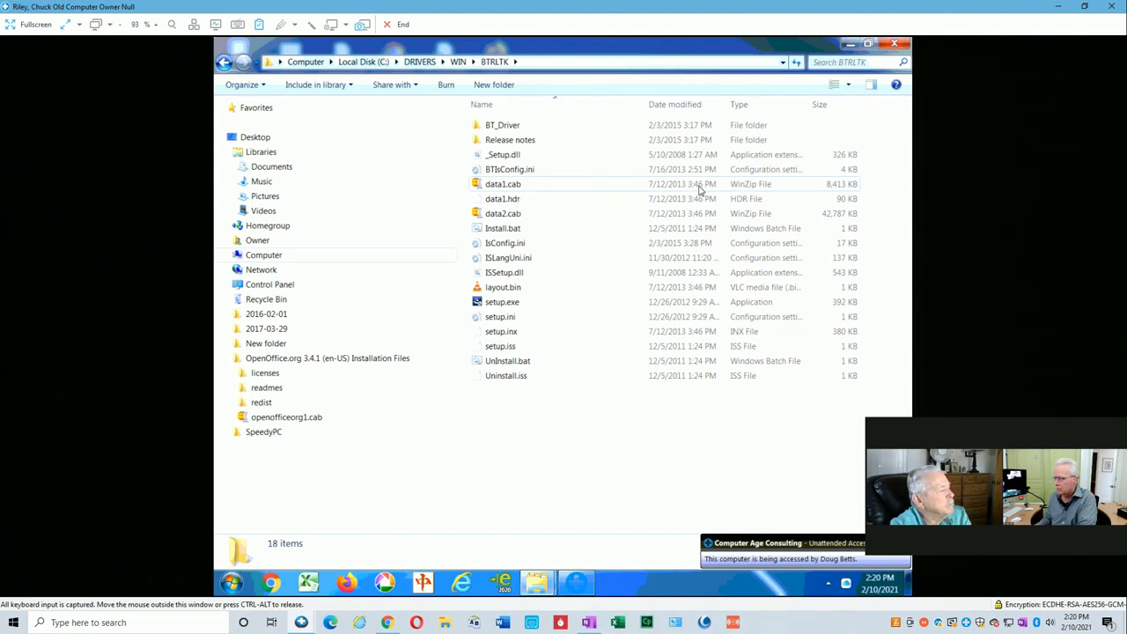
left_click(459, 63)
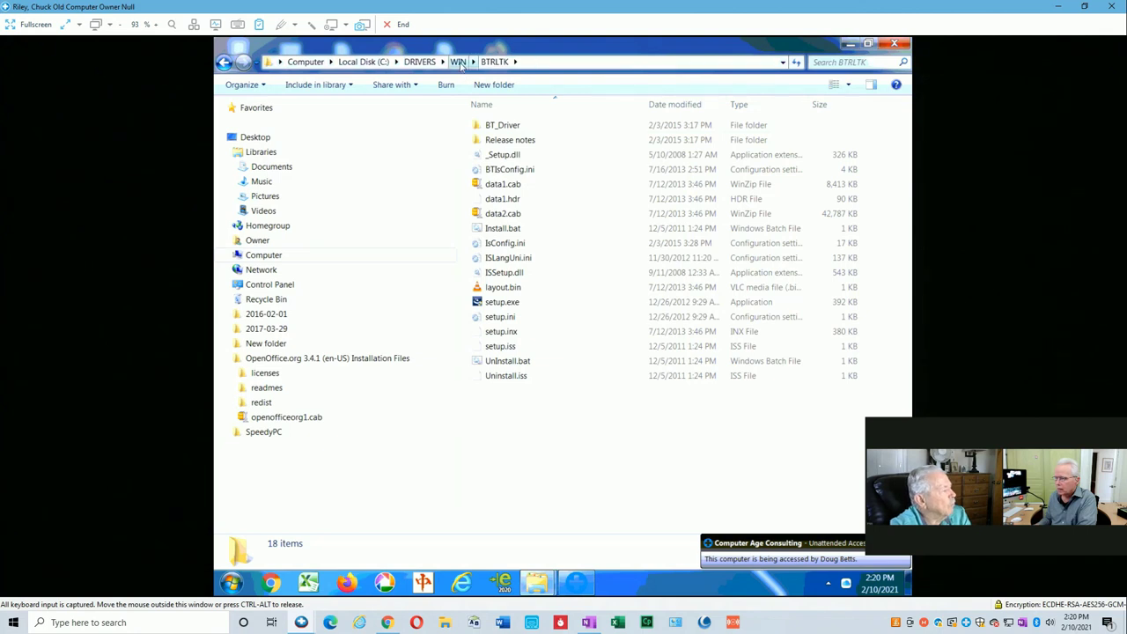
left_click(420, 62)
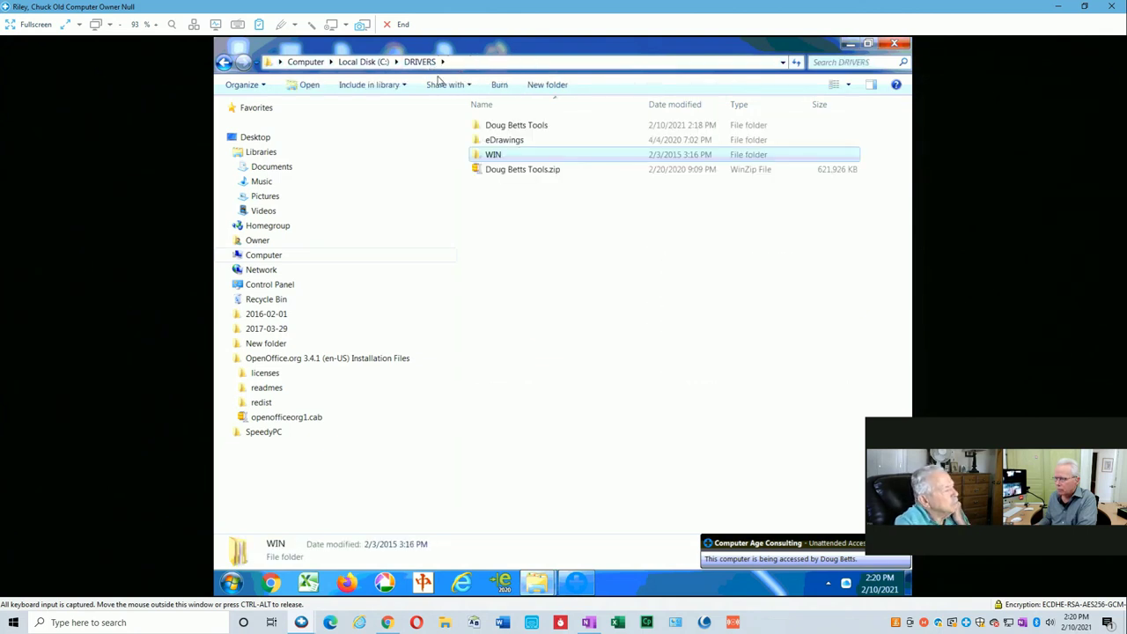
Try opening Doug Betts Tools.zip and dismiss the expired WinZip trial notice
left_click(510, 169)
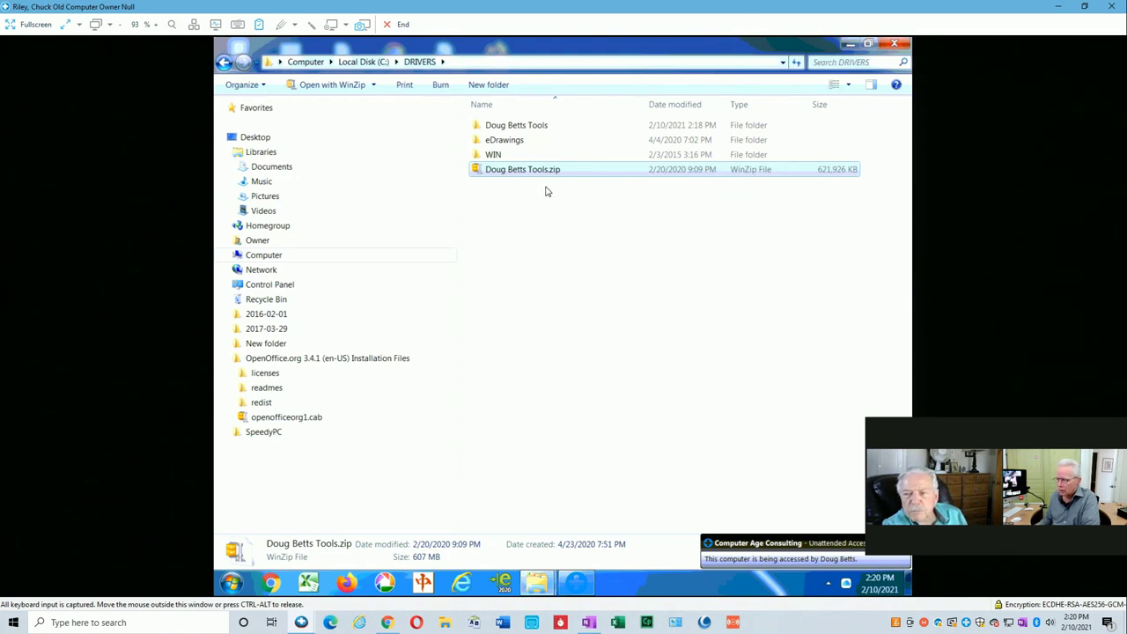
mouse_move(499, 173)
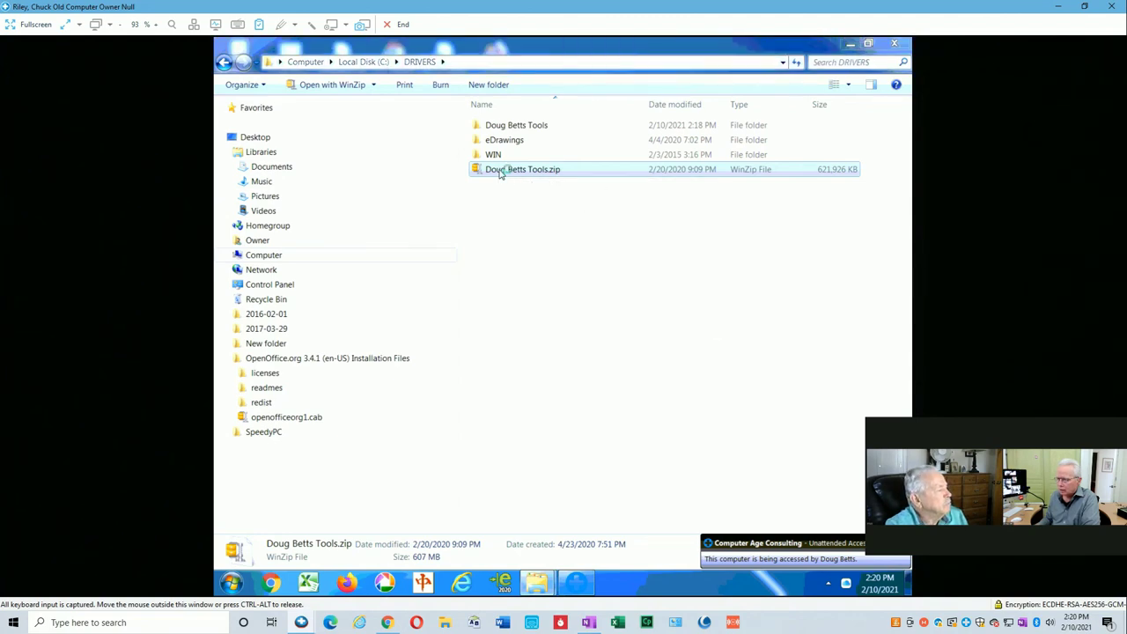
double_click(499, 171)
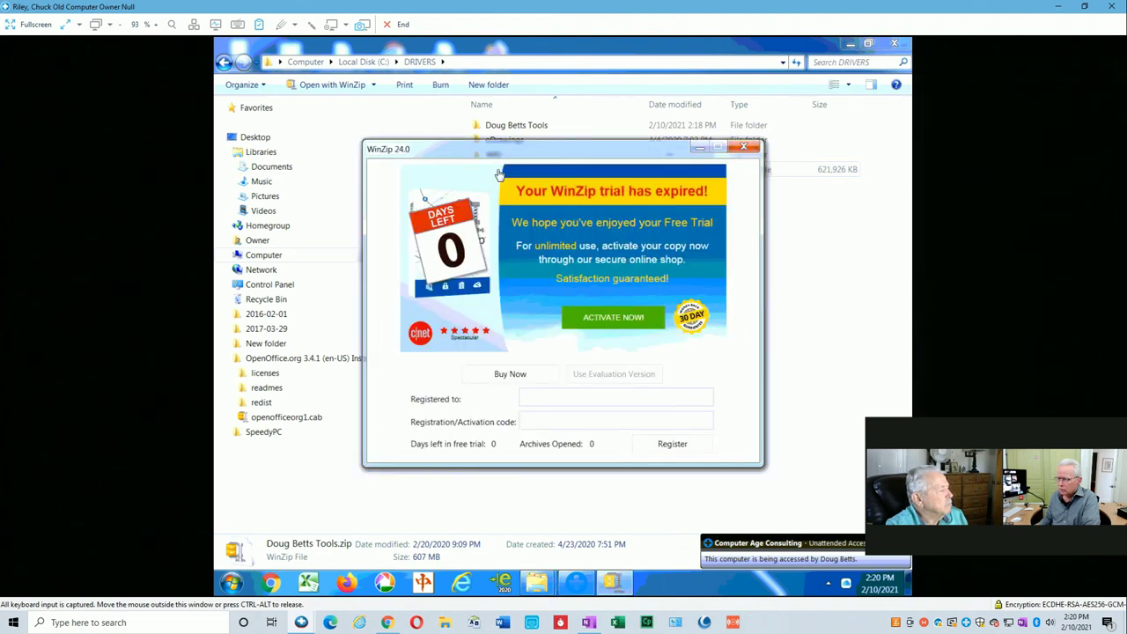
left_click(742, 148)
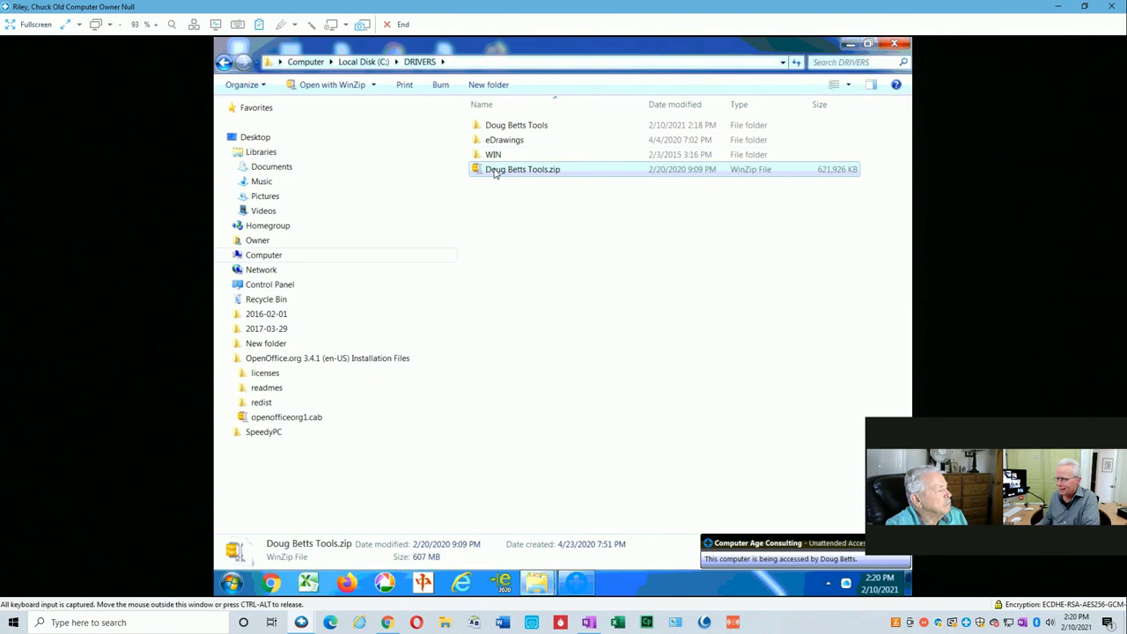
Open Doug Betts Tools.zip with Windows Explorer instead
right_click(495, 174)
mouse_move(553, 226)
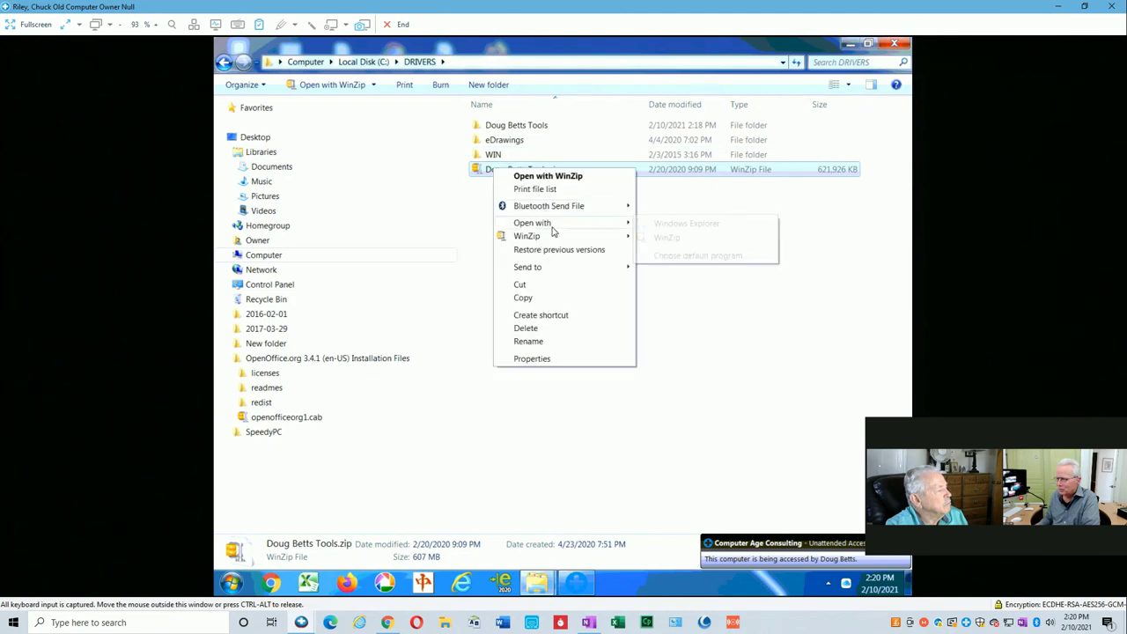
left_click(683, 225)
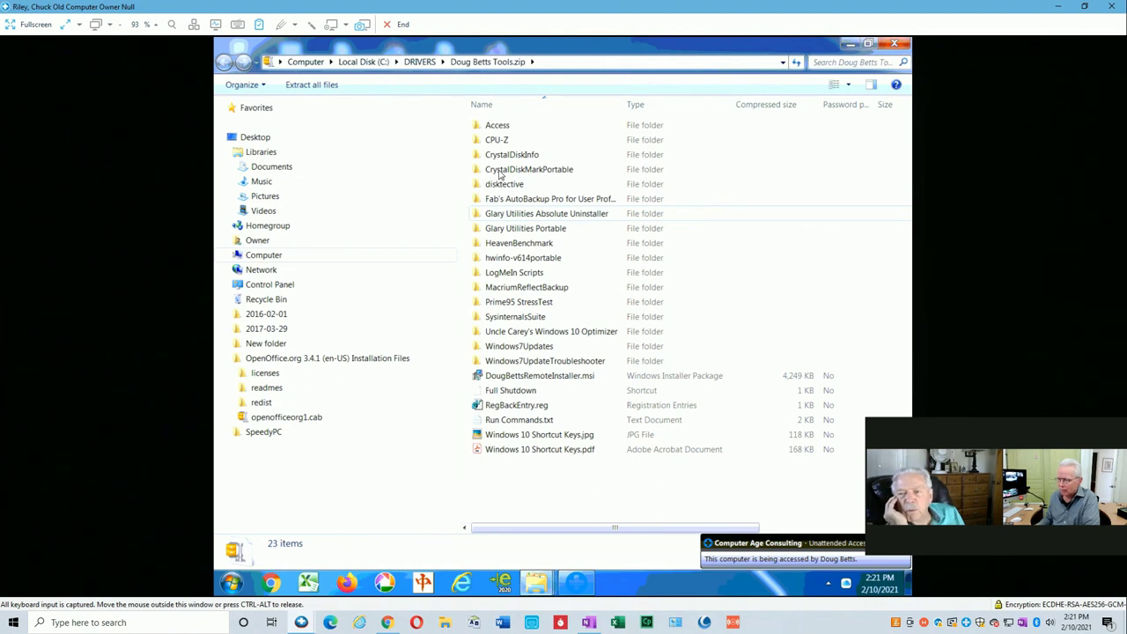
Go to DRIVERS, then open Doug Betts Tools > CrystalDiskMarkPortable
left_click(420, 62)
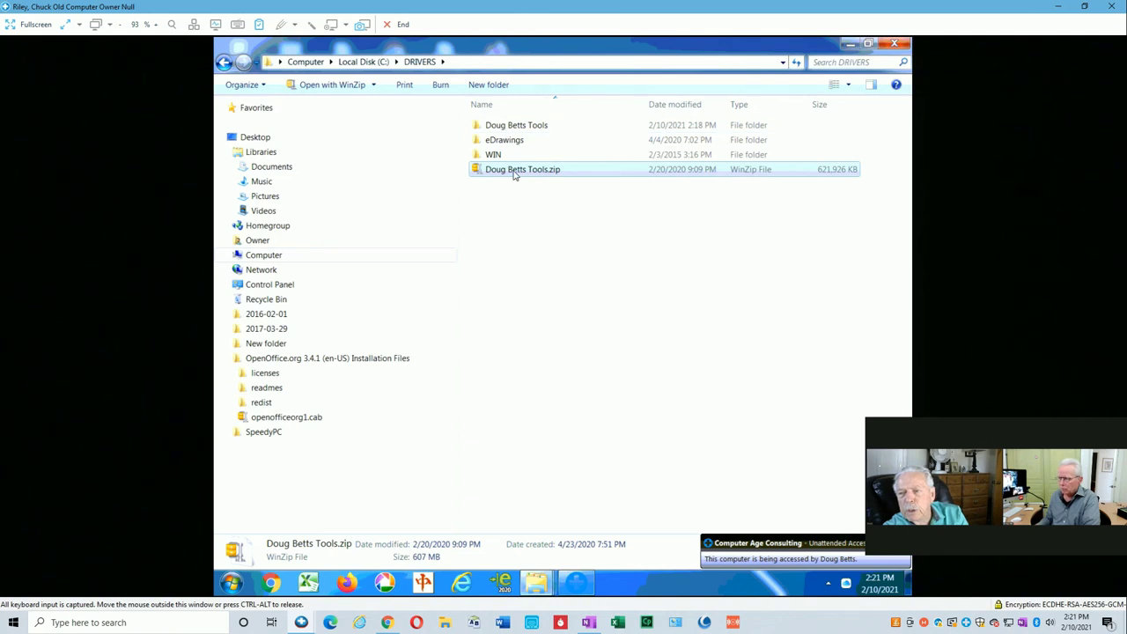
mouse_move(515, 175)
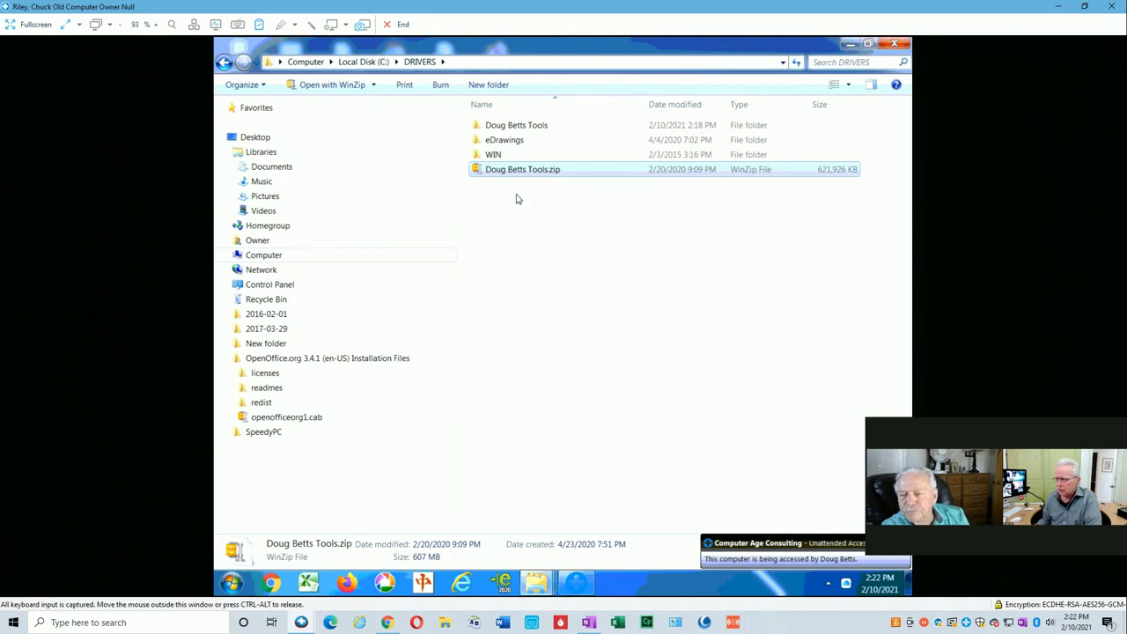
mouse_move(507, 173)
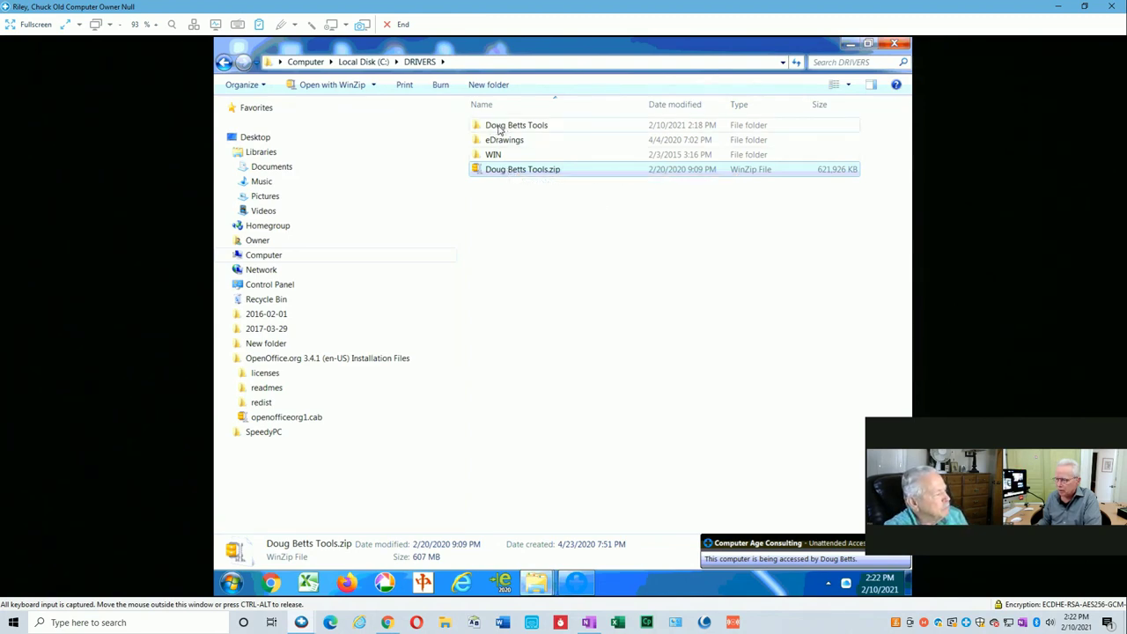
mouse_move(498, 130)
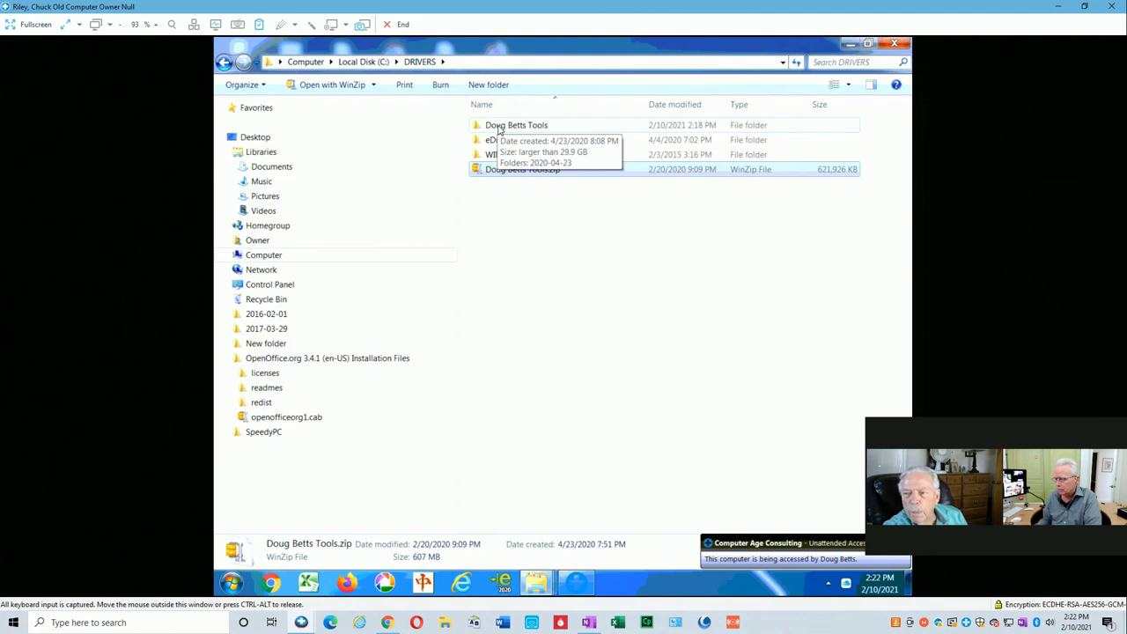
double_click(498, 130)
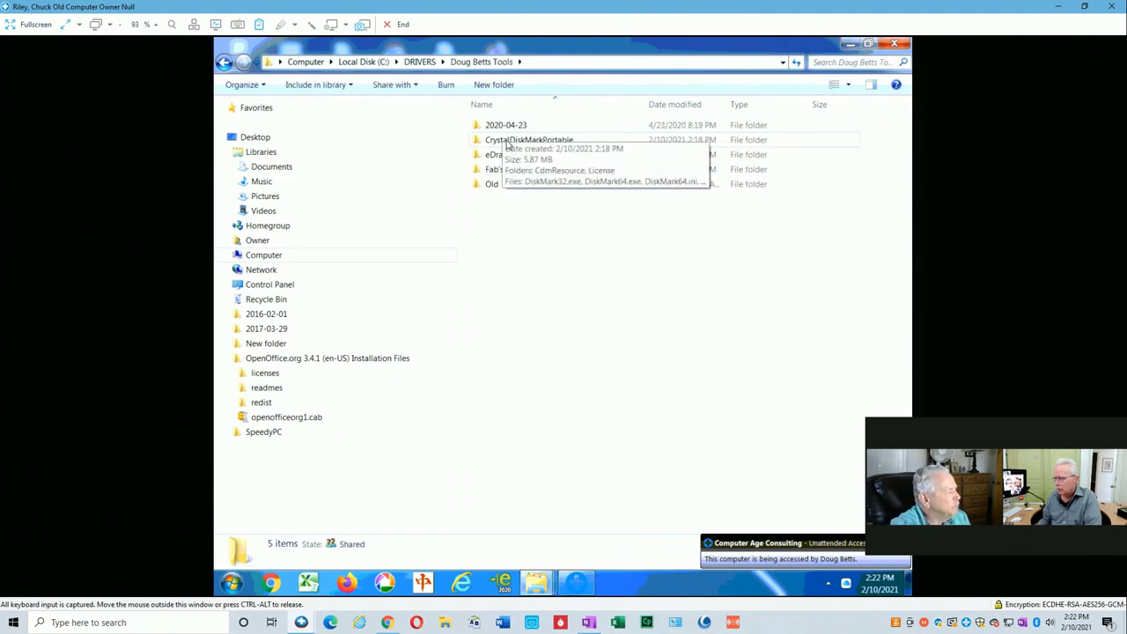
double_click(506, 141)
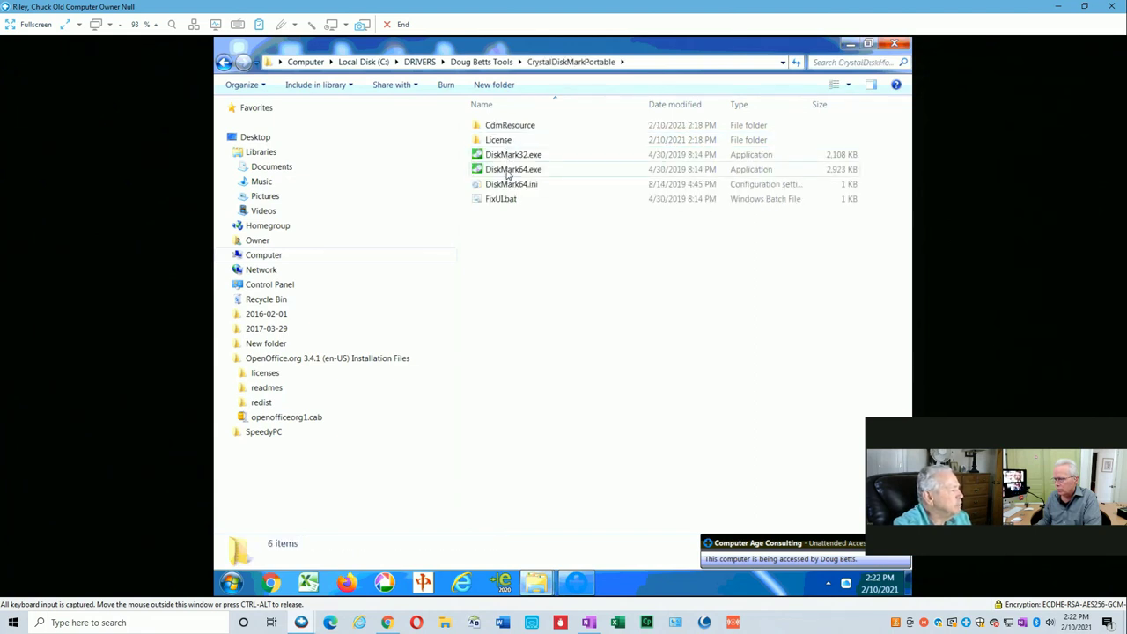
Launch DiskMark64 and keep a single 50MiB test run on drive C:
left_click(507, 172)
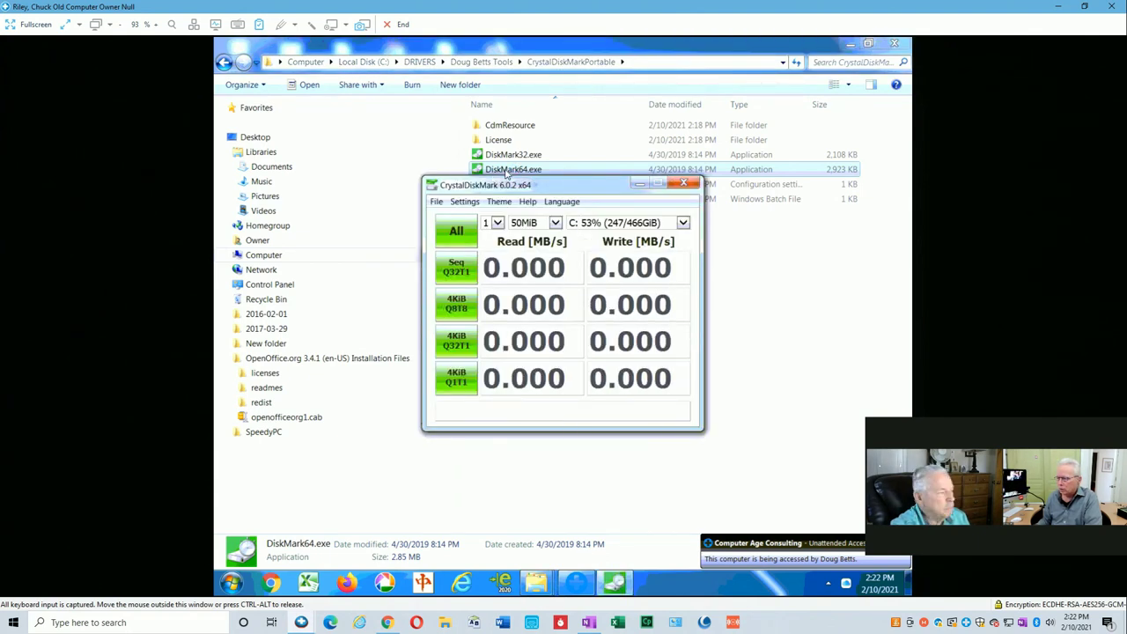
left_click_drag(555, 192, 540, 190)
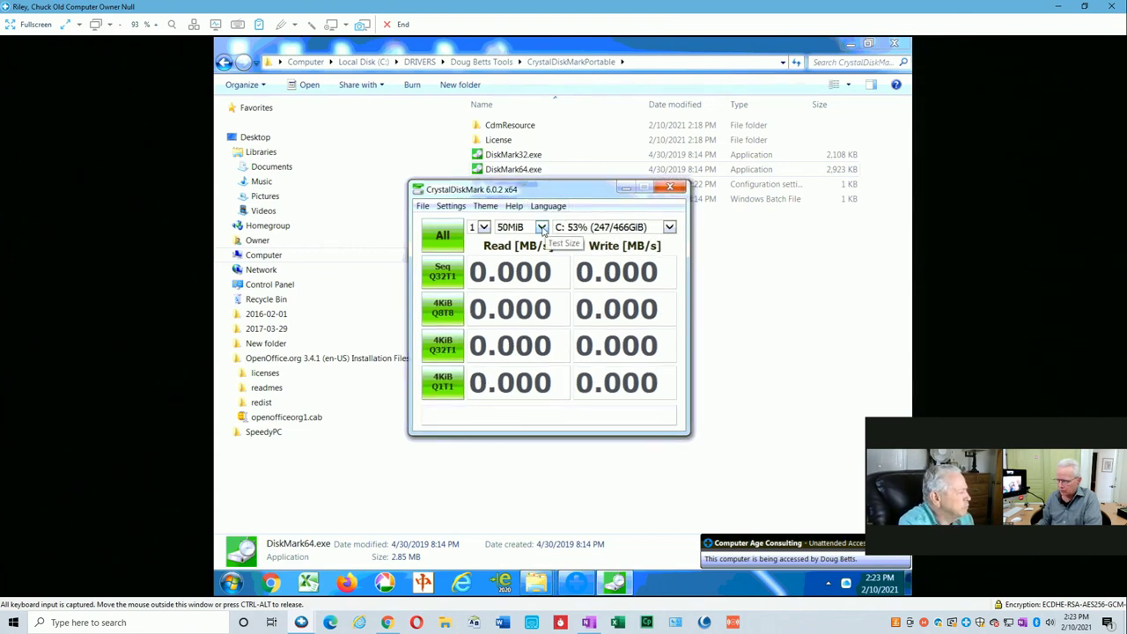
left_click(543, 229)
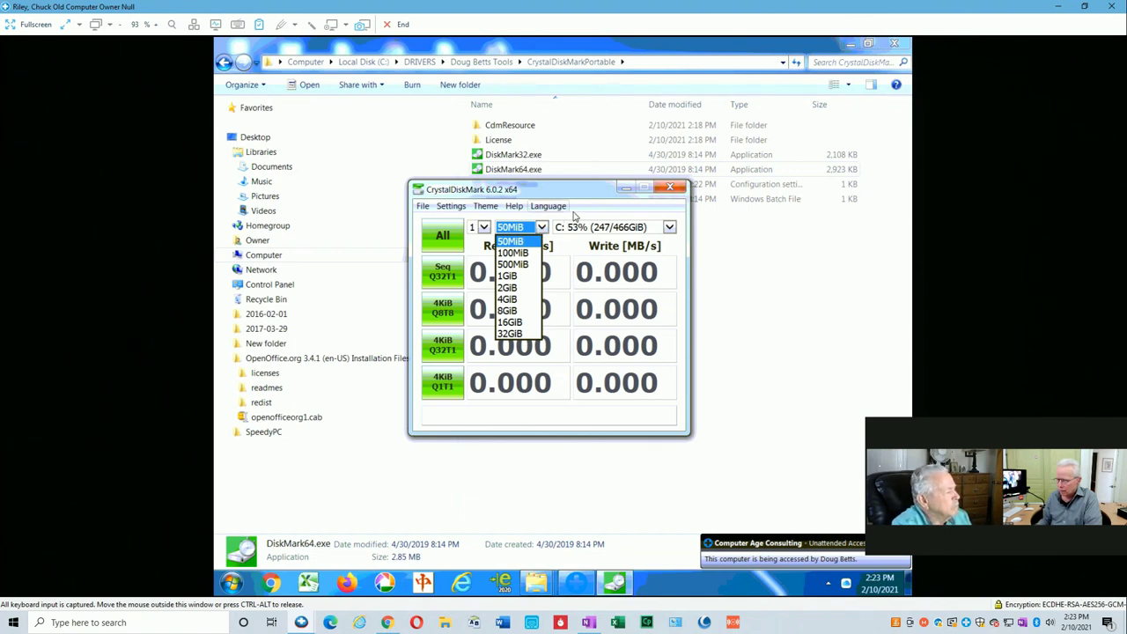
left_click(493, 227)
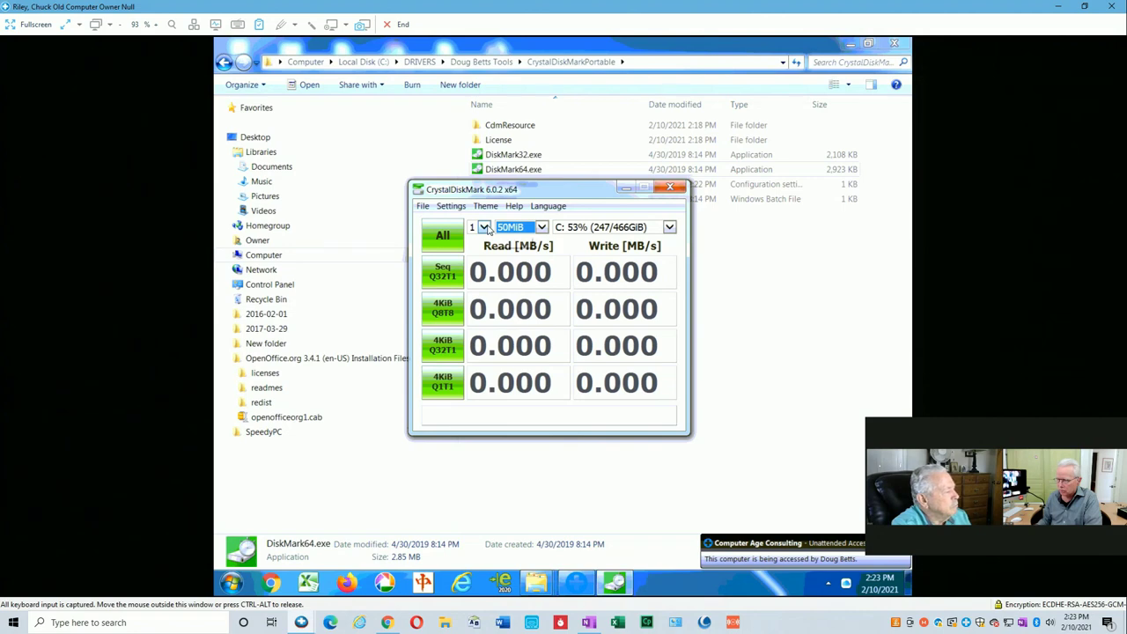
left_click(487, 227)
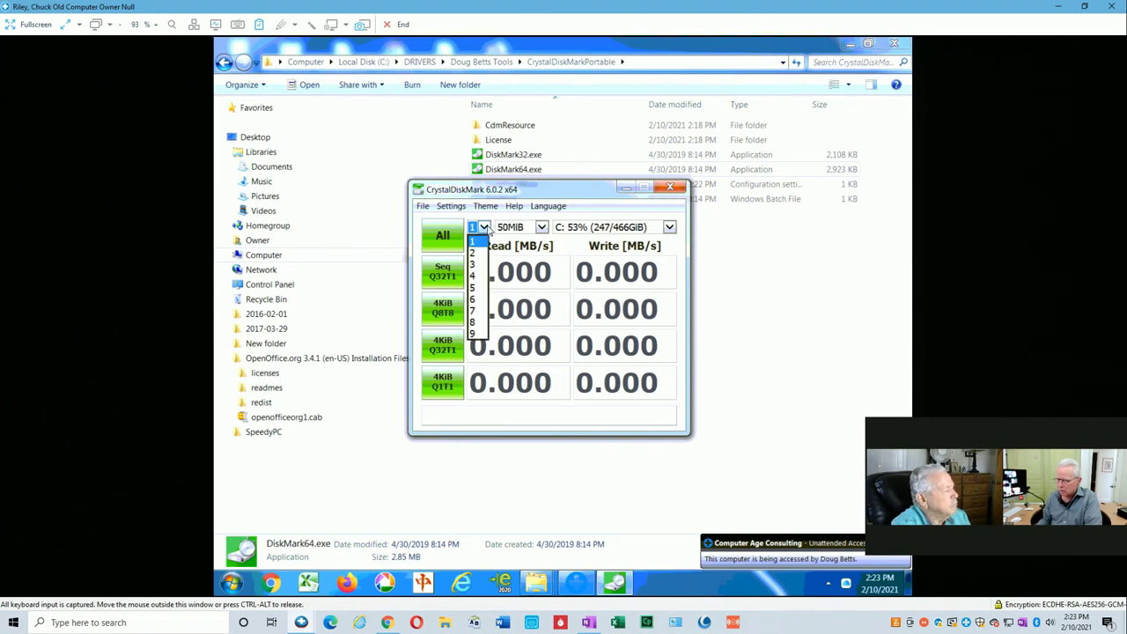
left_click(498, 220)
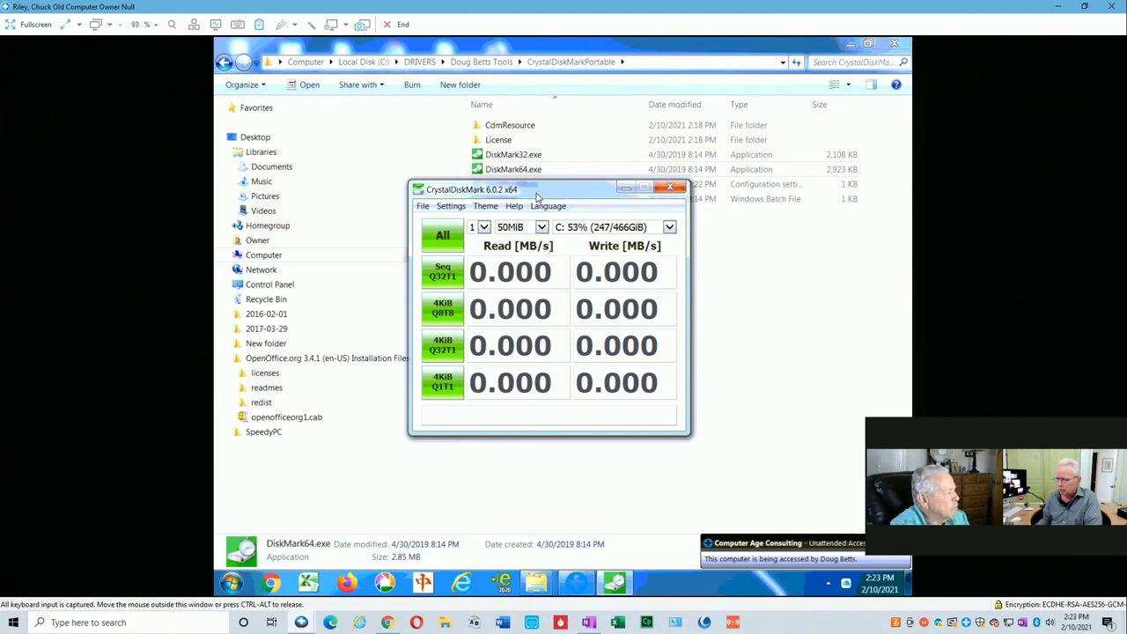
Run all CrystalDiskMark tests on C: (91.18 MB/s sequential read), then switch to the new computer
left_click(443, 236)
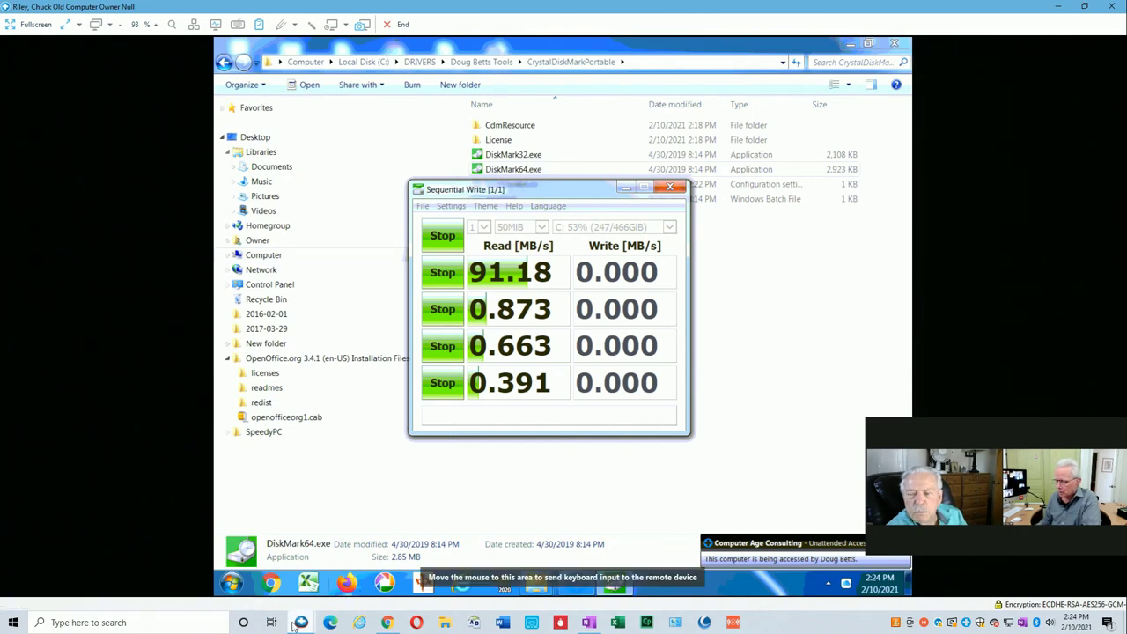
mouse_move(301, 623)
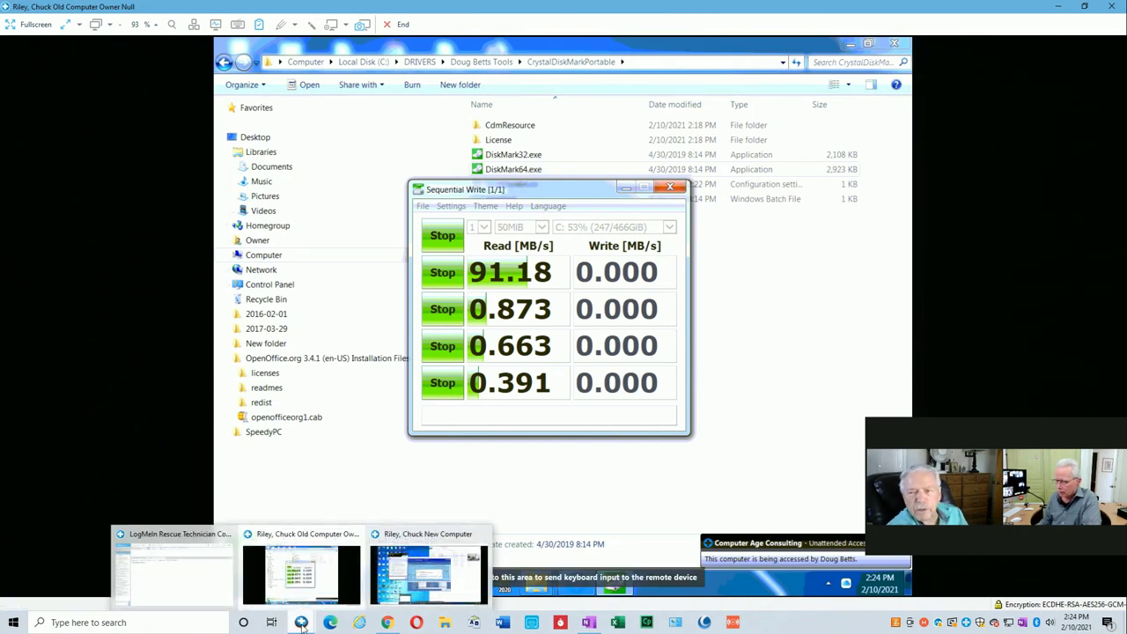
left_click(419, 543)
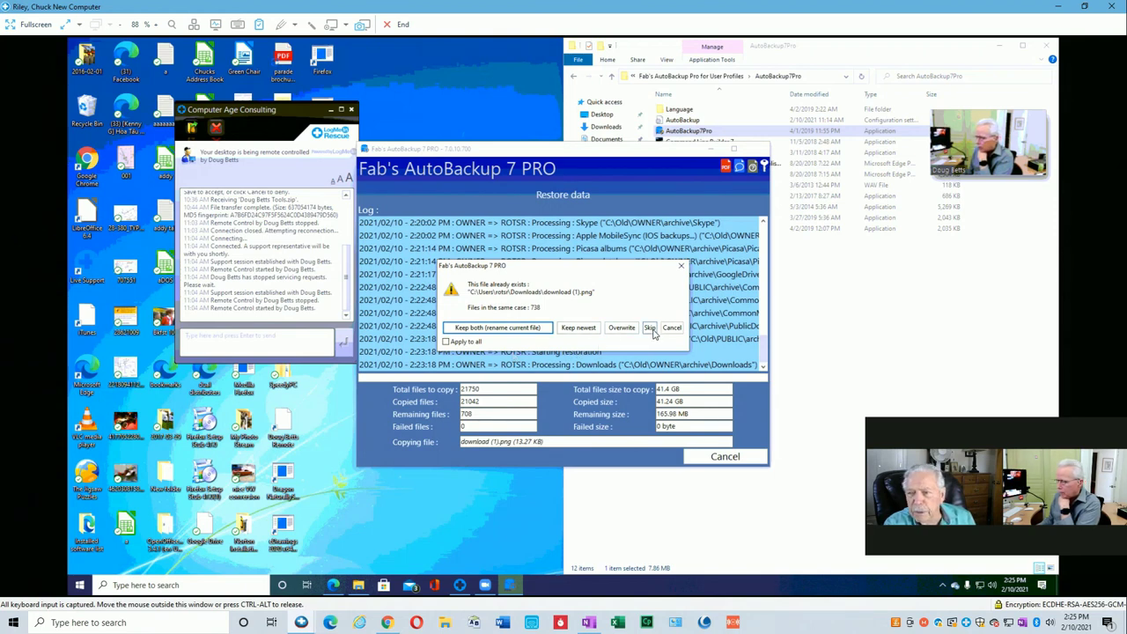
Skip the existing download (1).png, download.png, Support-LogMeInRescue.exe and Bing.url files
left_click(650, 328)
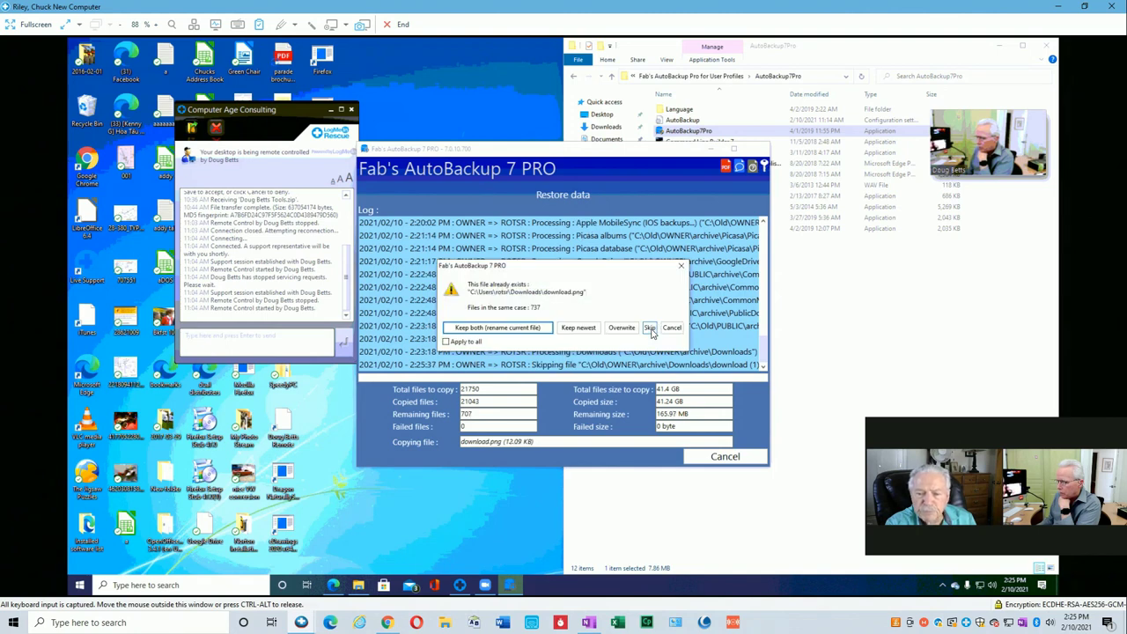
left_click(650, 328)
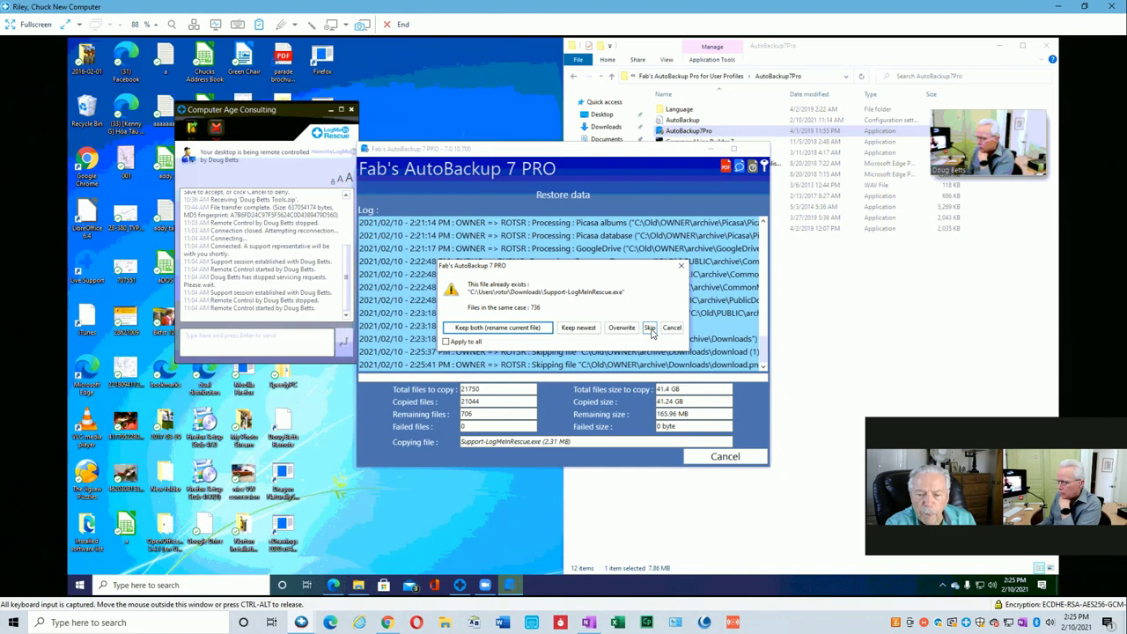
left_click(650, 328)
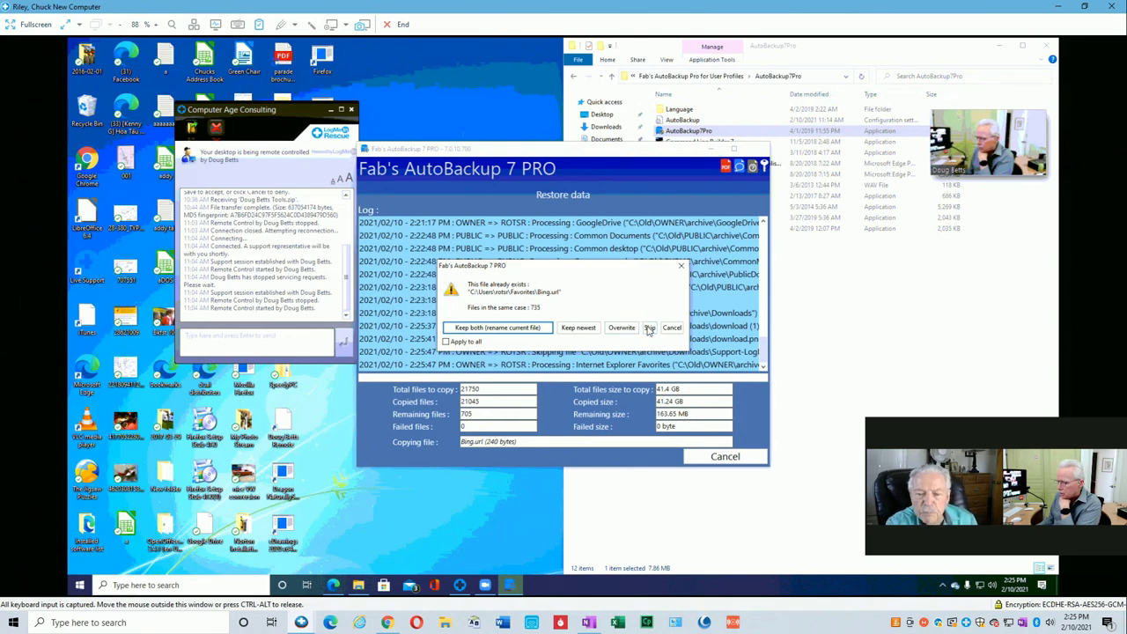
left_click(649, 328)
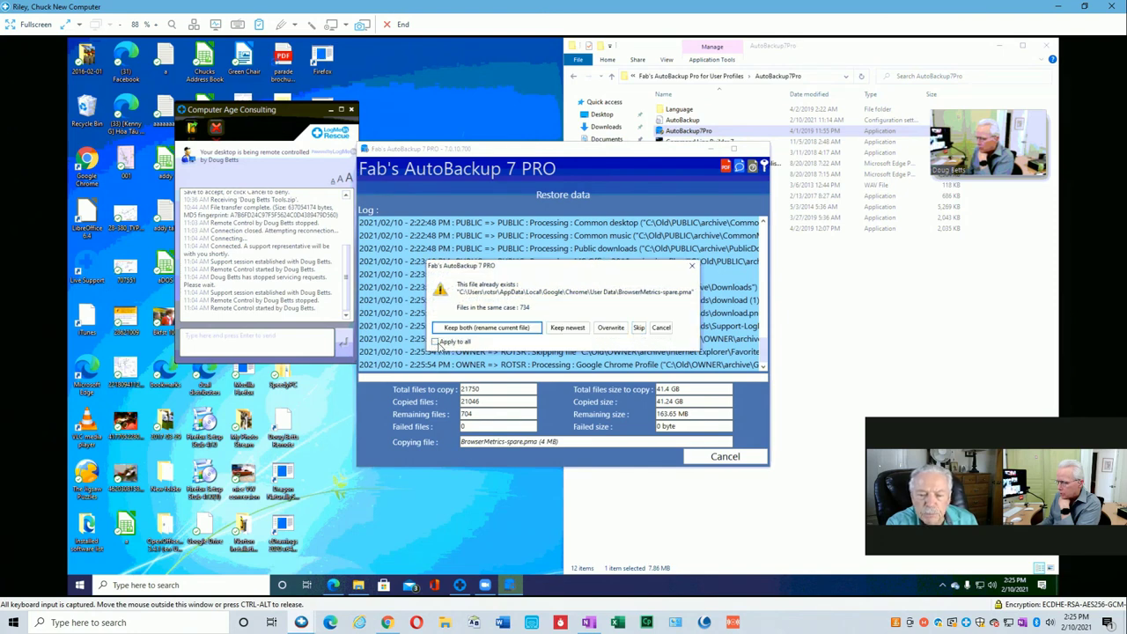
Skip all remaining existing files in the restore, then quit AutoBackup 7 PRO
left_click(436, 343)
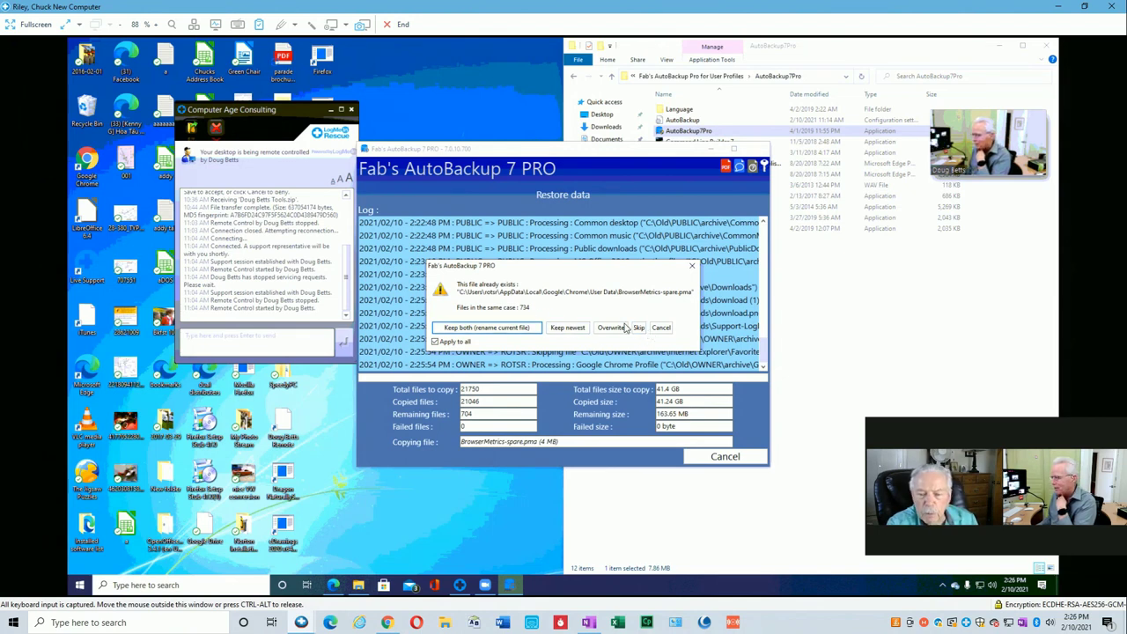
left_click(640, 330)
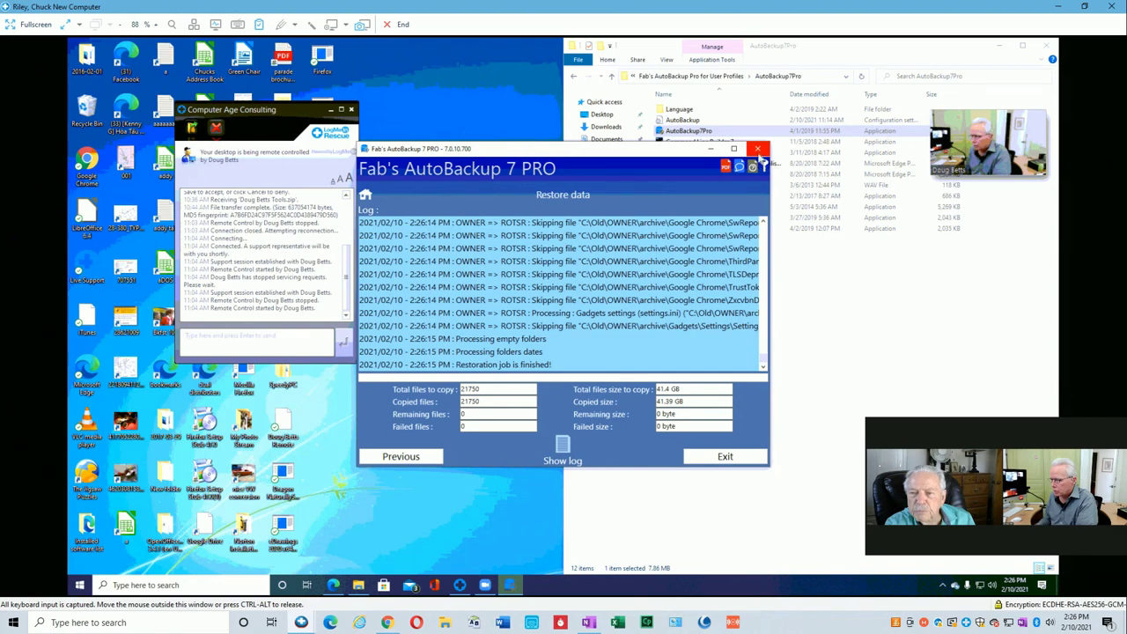
left_click(725, 457)
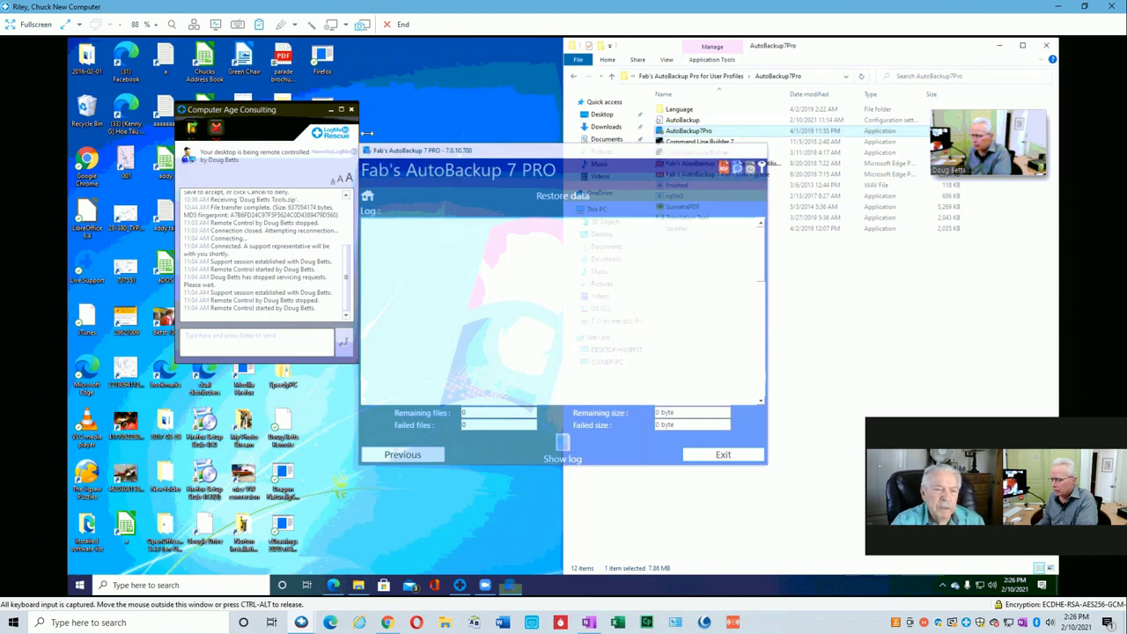
Hide the support chat and switch to the new computer's remote session
left_click(331, 109)
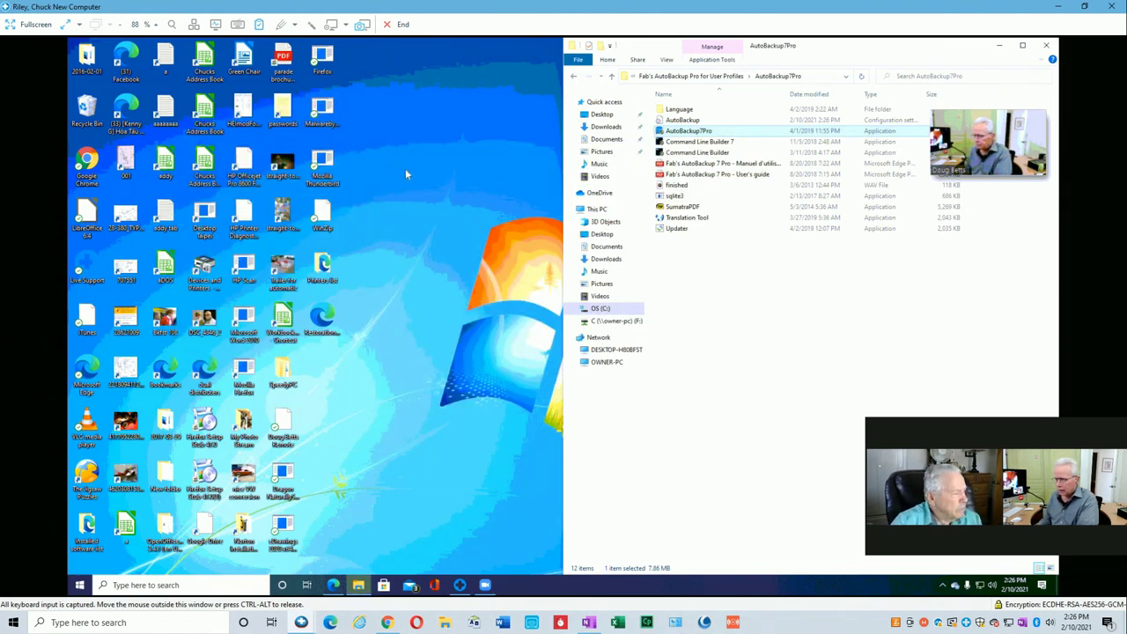
left_click(302, 623)
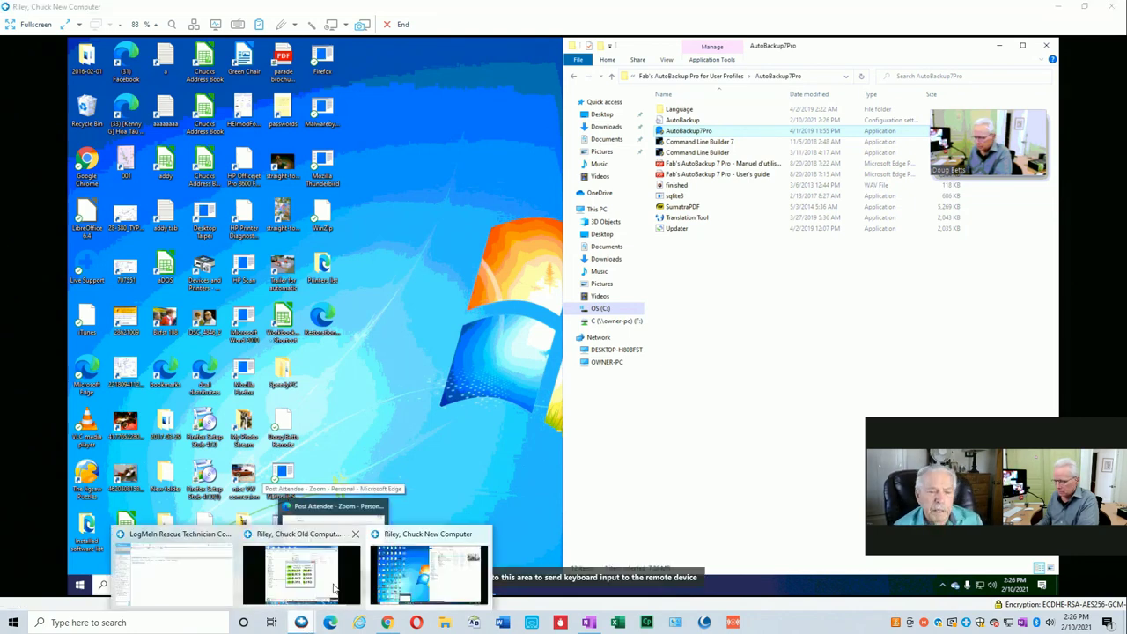
left_click(441, 339)
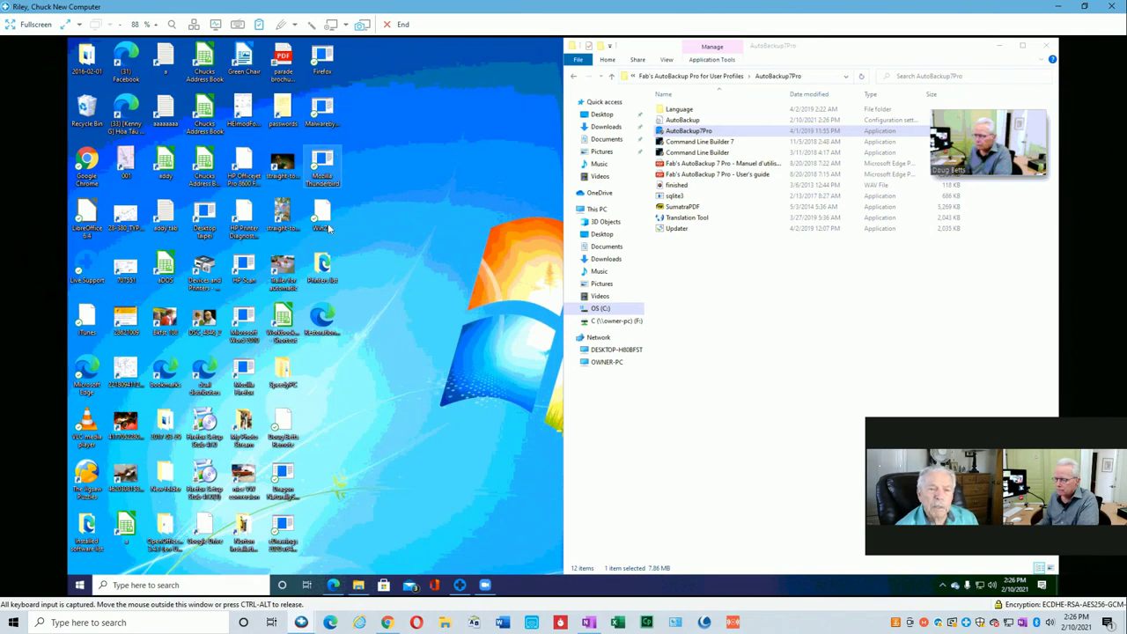
Create a new desktop folder via New > Folder and name it 'Unneeded icons'
right_click(393, 288)
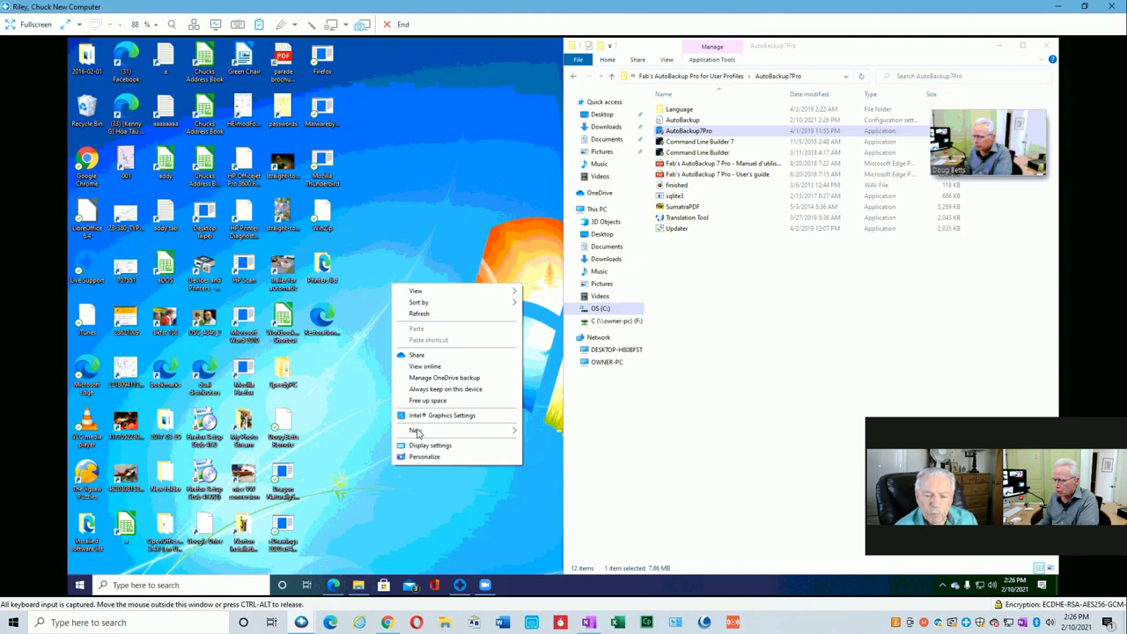
mouse_move(417, 431)
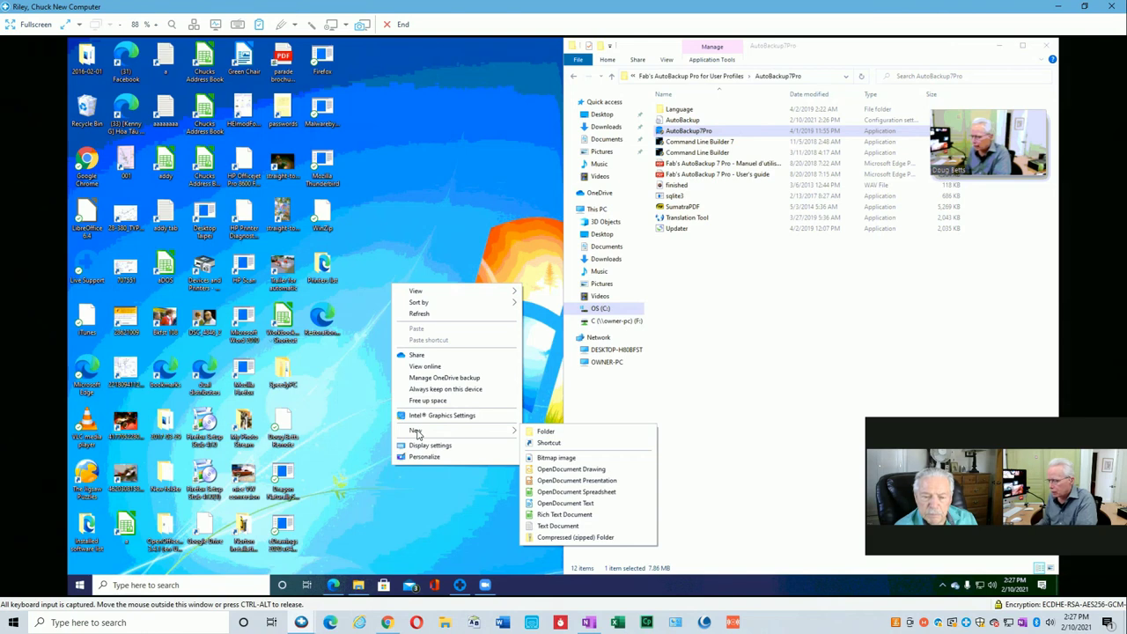
left_click(365, 392)
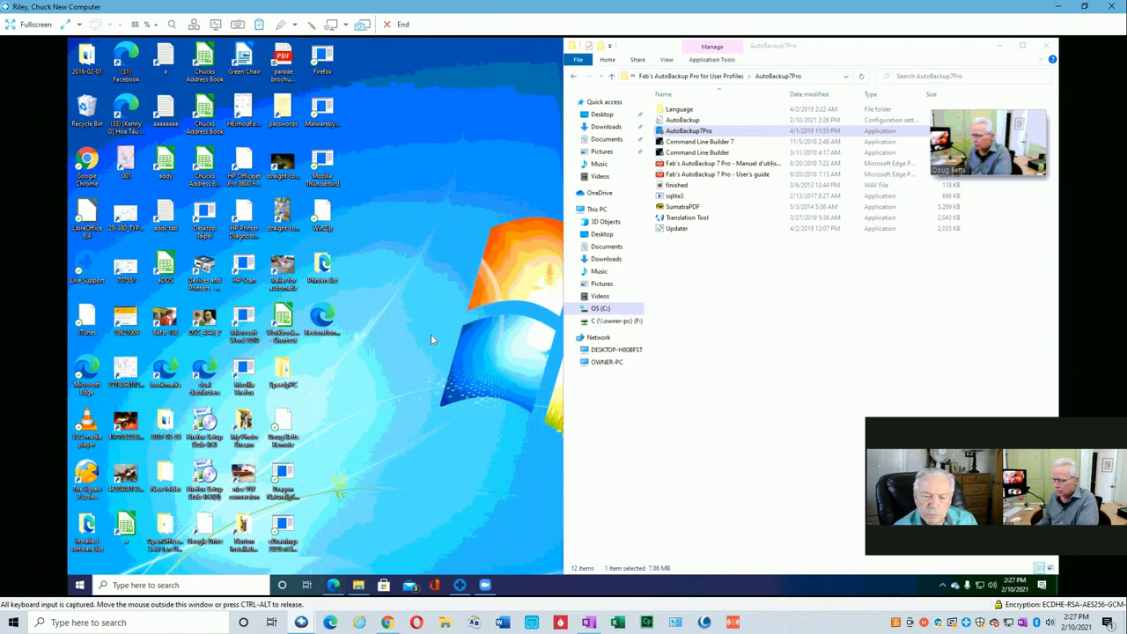
right_click(430, 337)
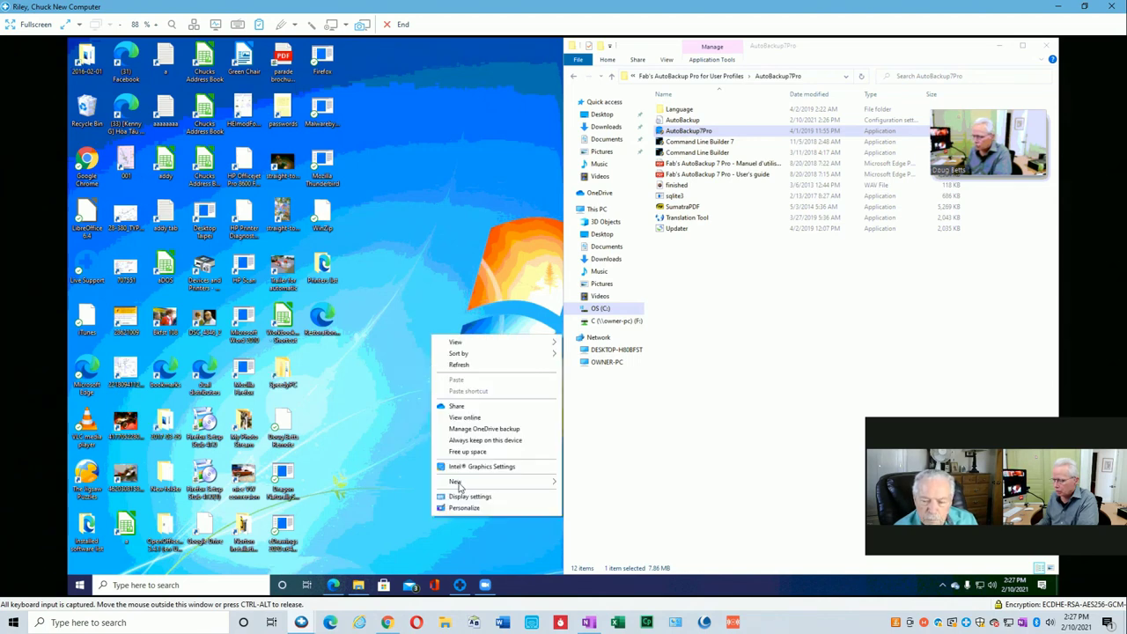
mouse_move(457, 485)
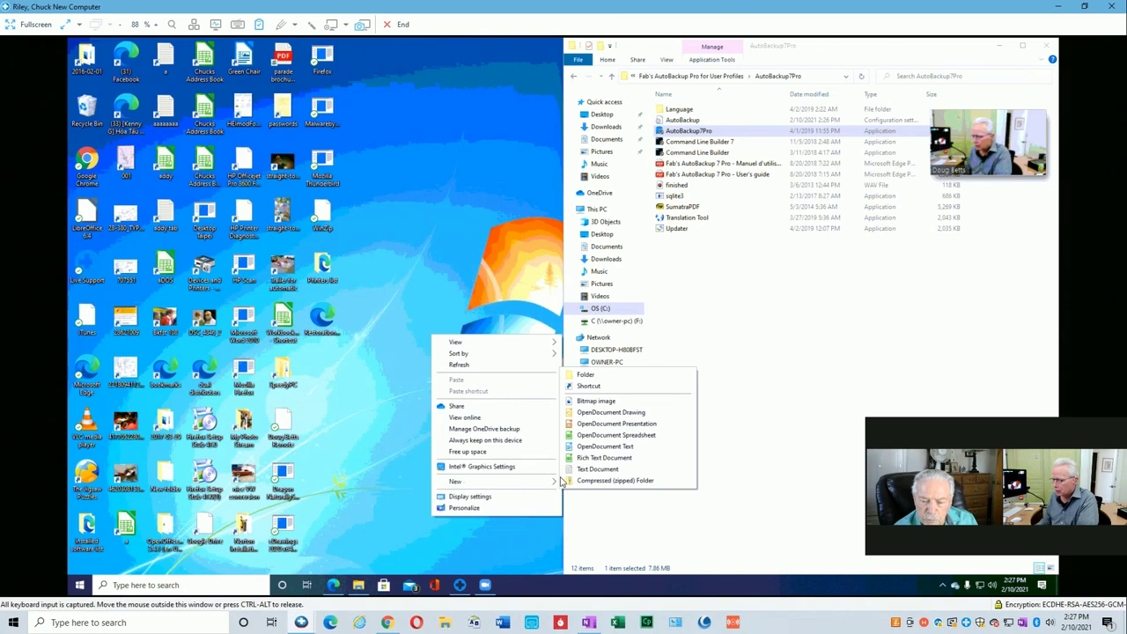
left_click(586, 376)
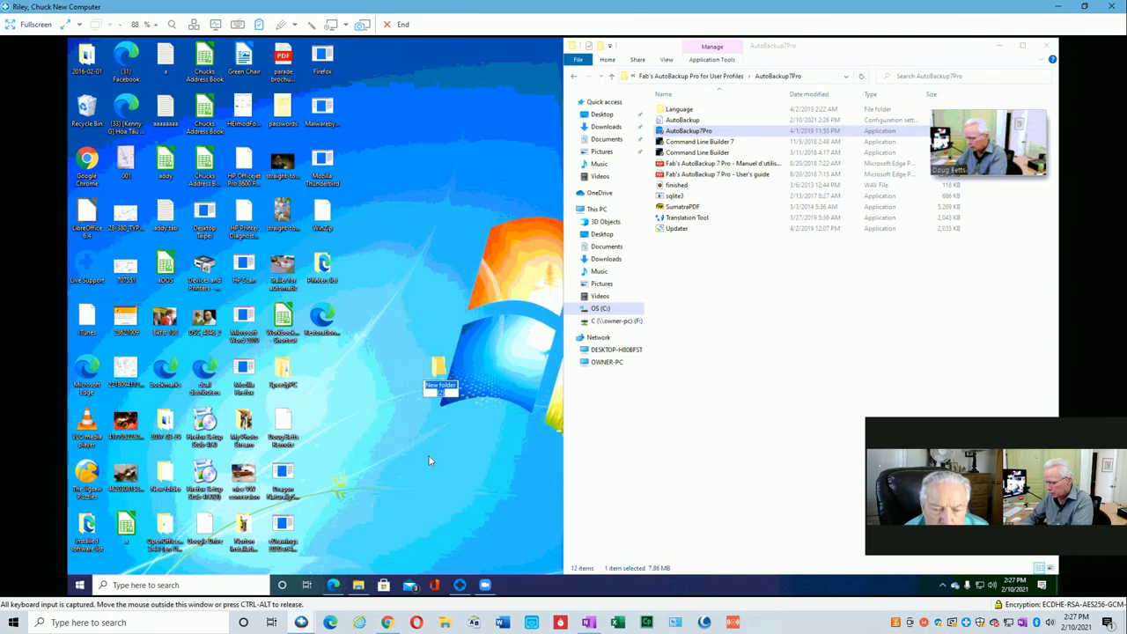
type("Unneeded icons")
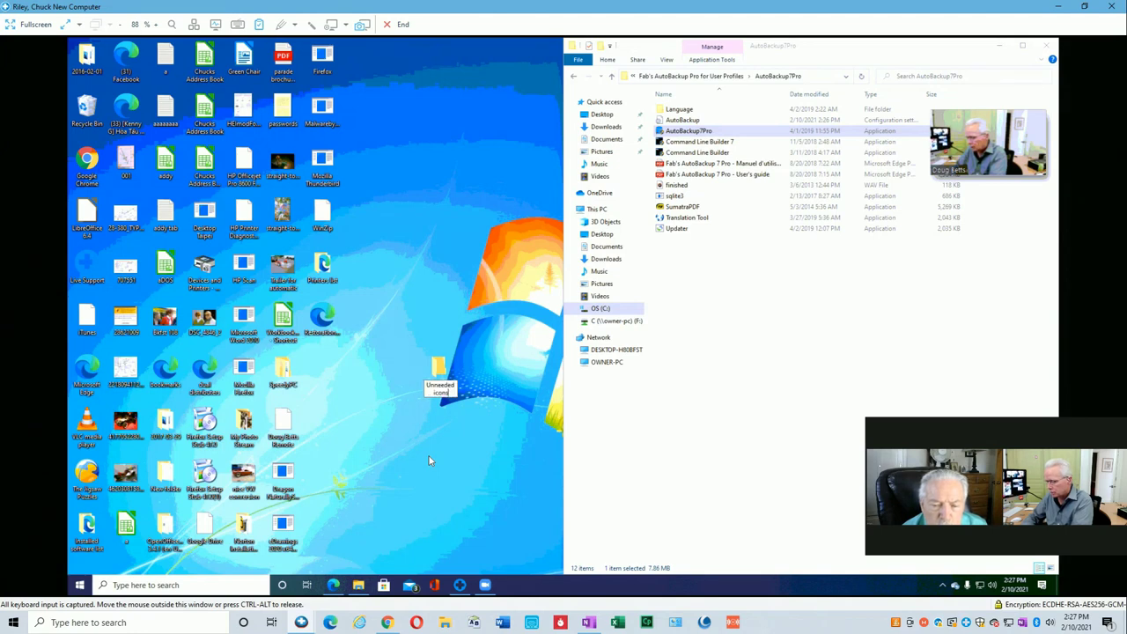
key("Return")
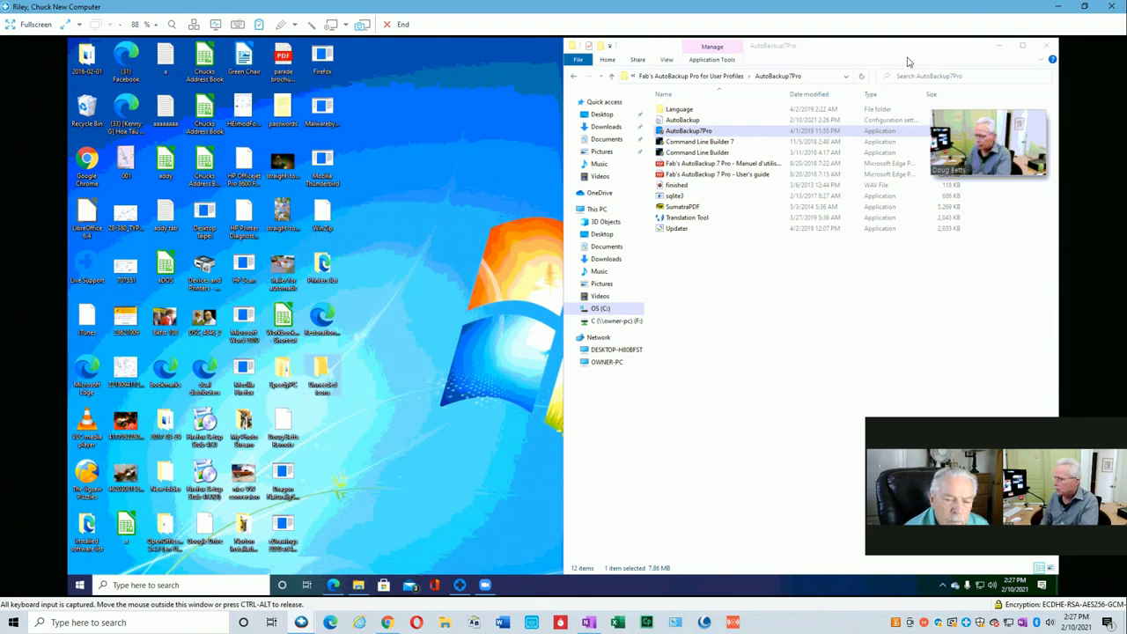
Close the AutoBackup7Pro window, open Unneeded icons, and check OneDrive's upload progress
left_click(1047, 47)
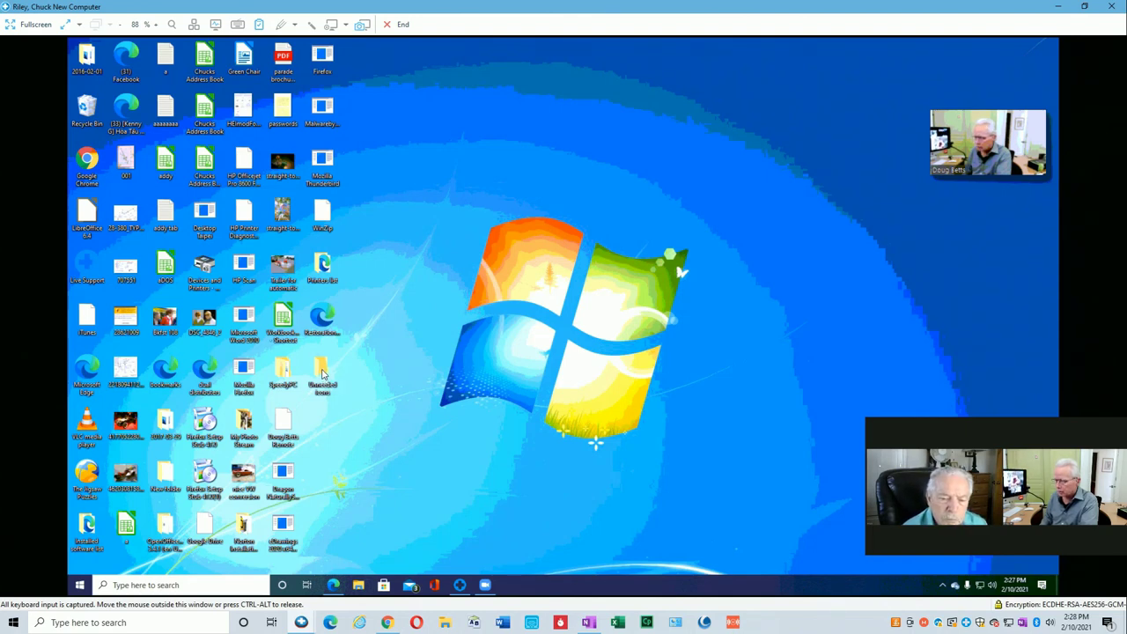
double_click(322, 373)
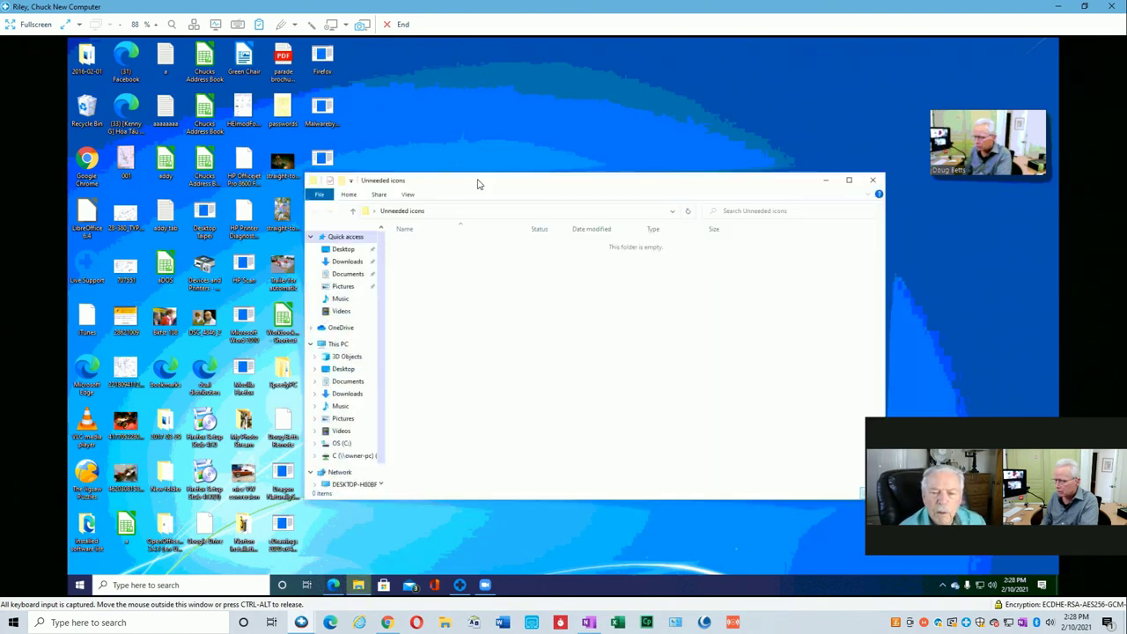
left_click_drag(564, 178, 576, 229)
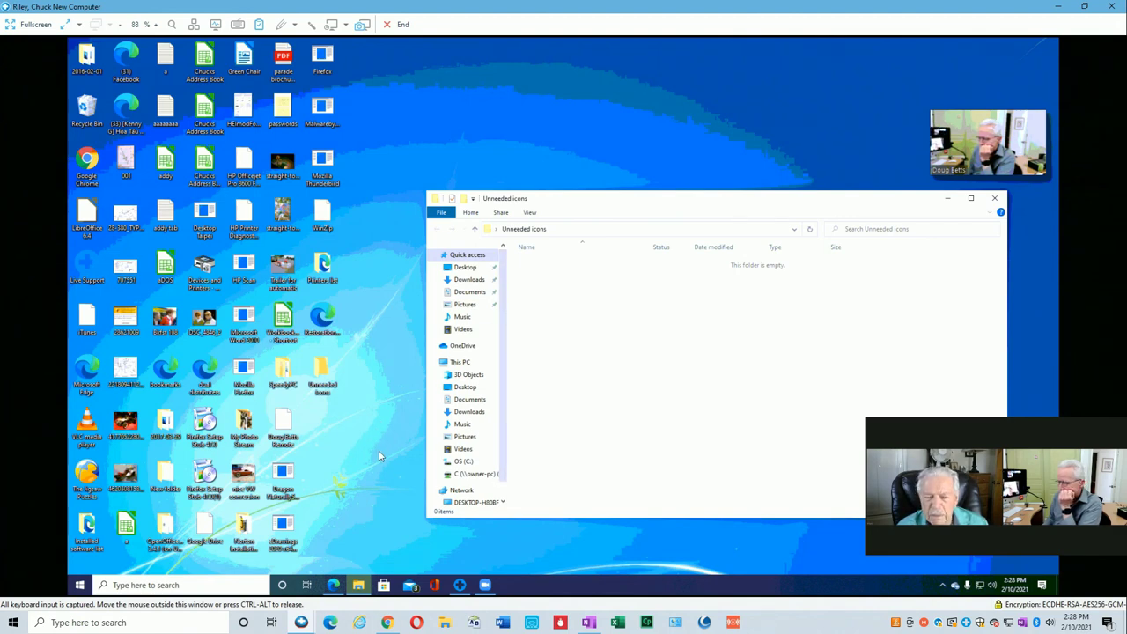
mouse_move(956, 590)
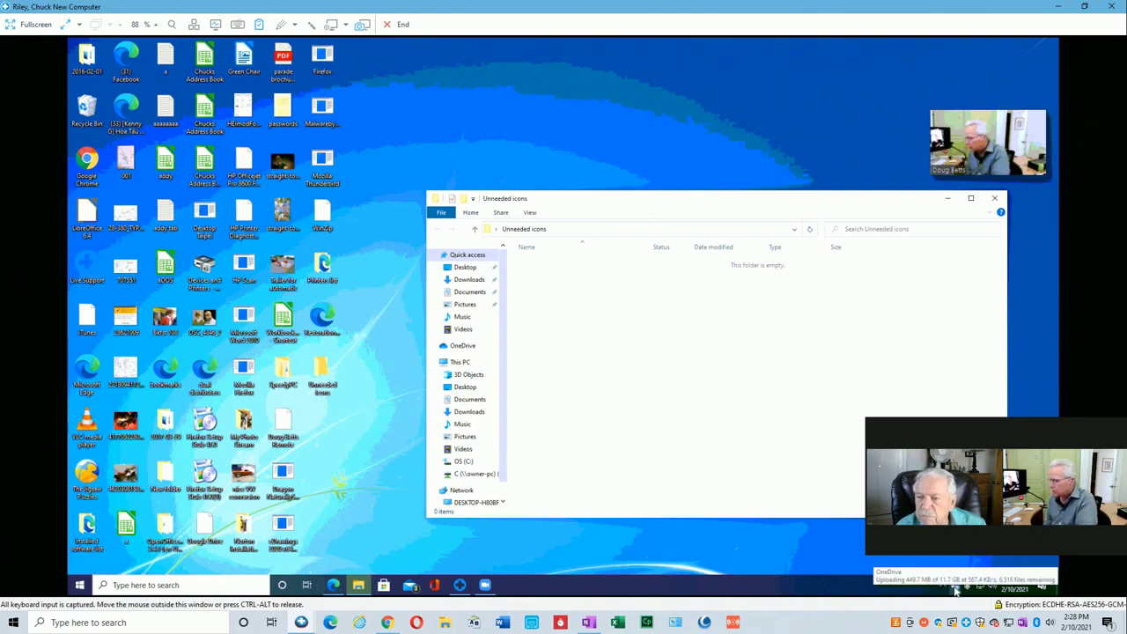
left_click(956, 590)
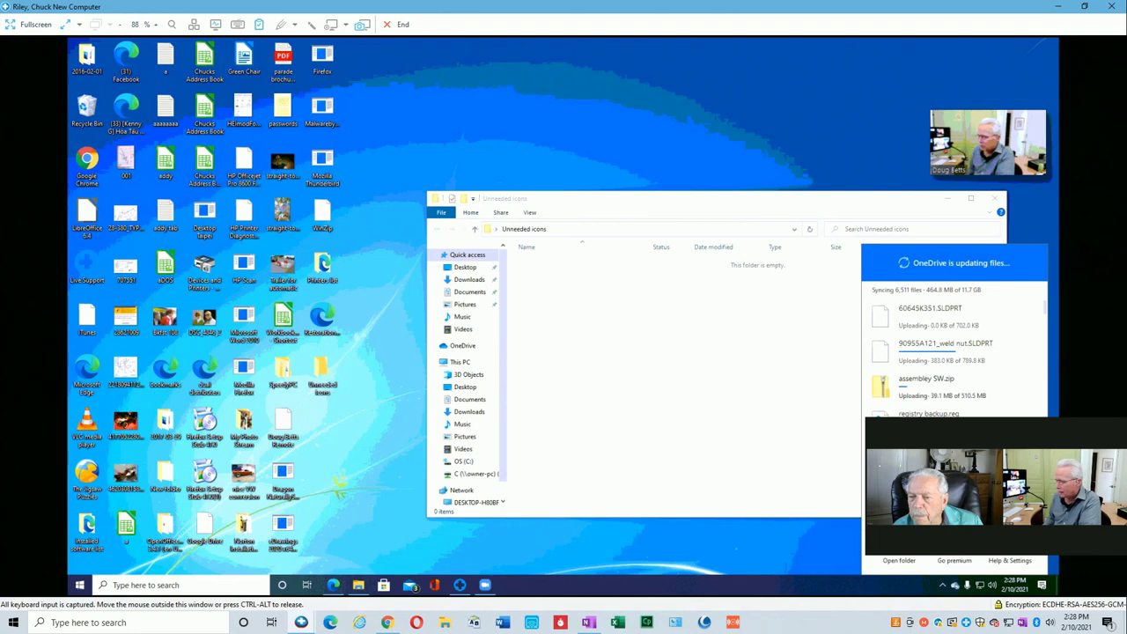
Pause OneDrive syncing from its tray panel and close the flyout
left_click(815, 550)
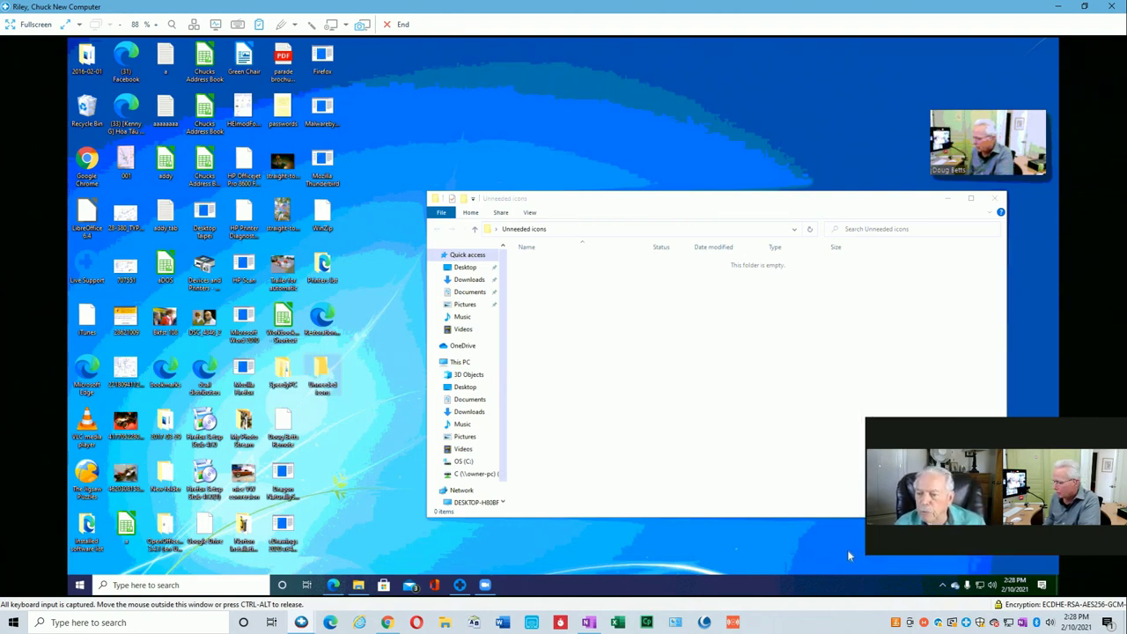
left_click(956, 587)
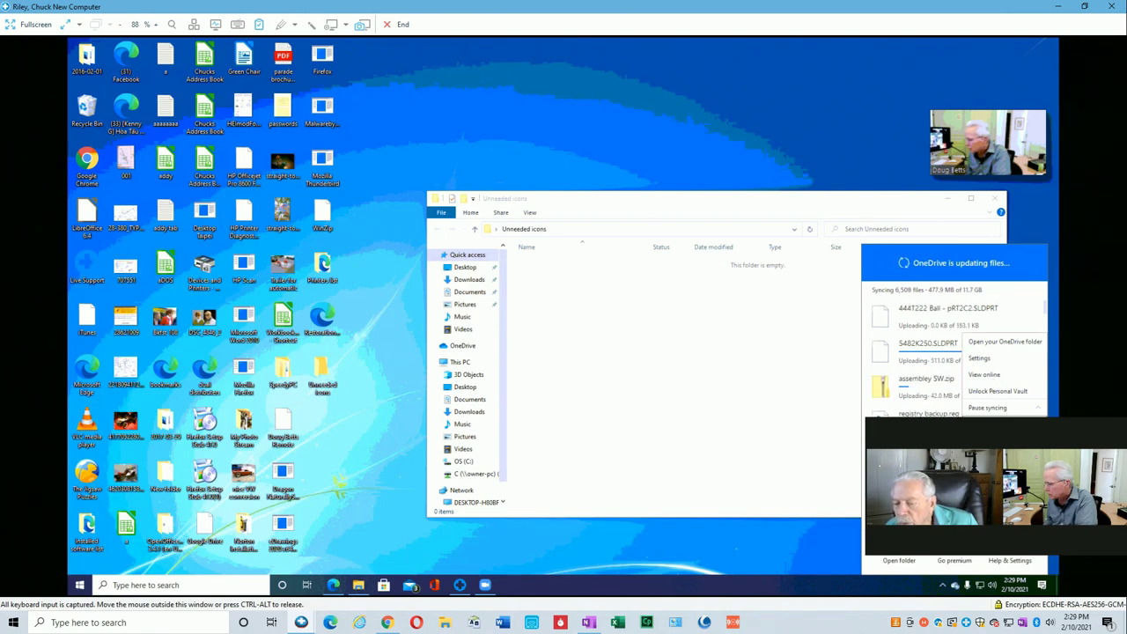
left_click(986, 407)
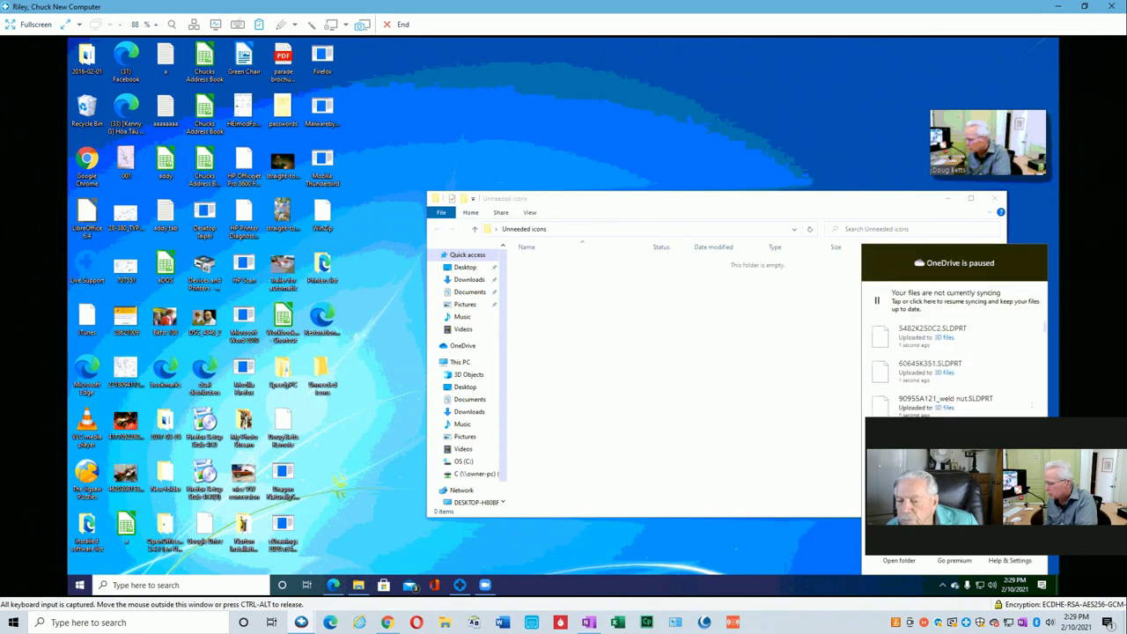
left_click(799, 550)
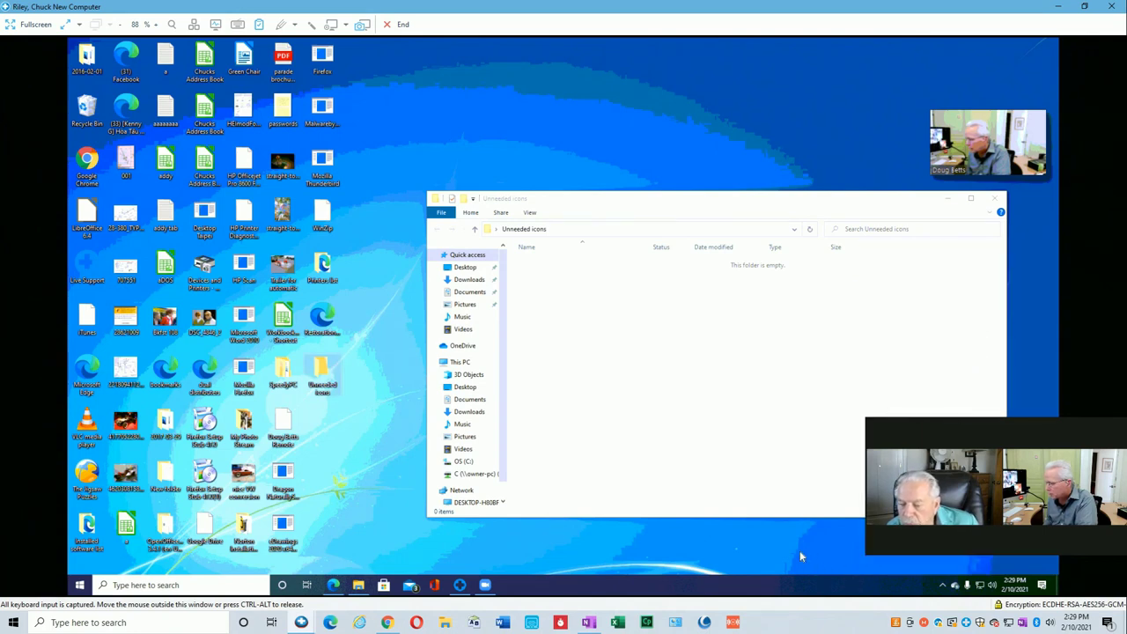
left_click_drag(726, 210, 709, 254)
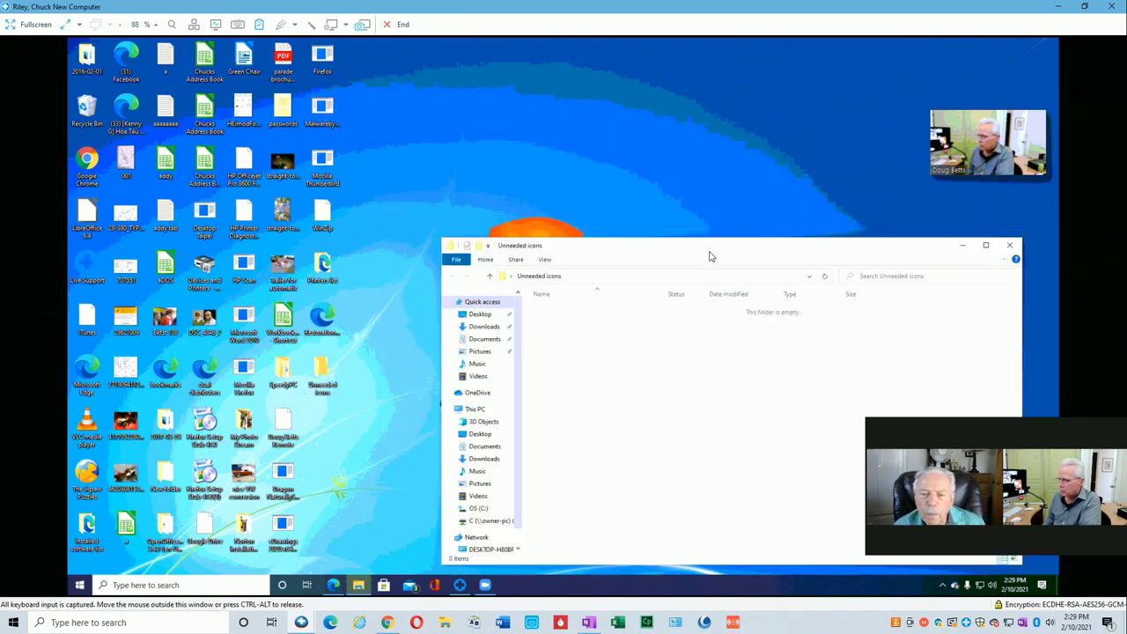
left_click(1010, 247)
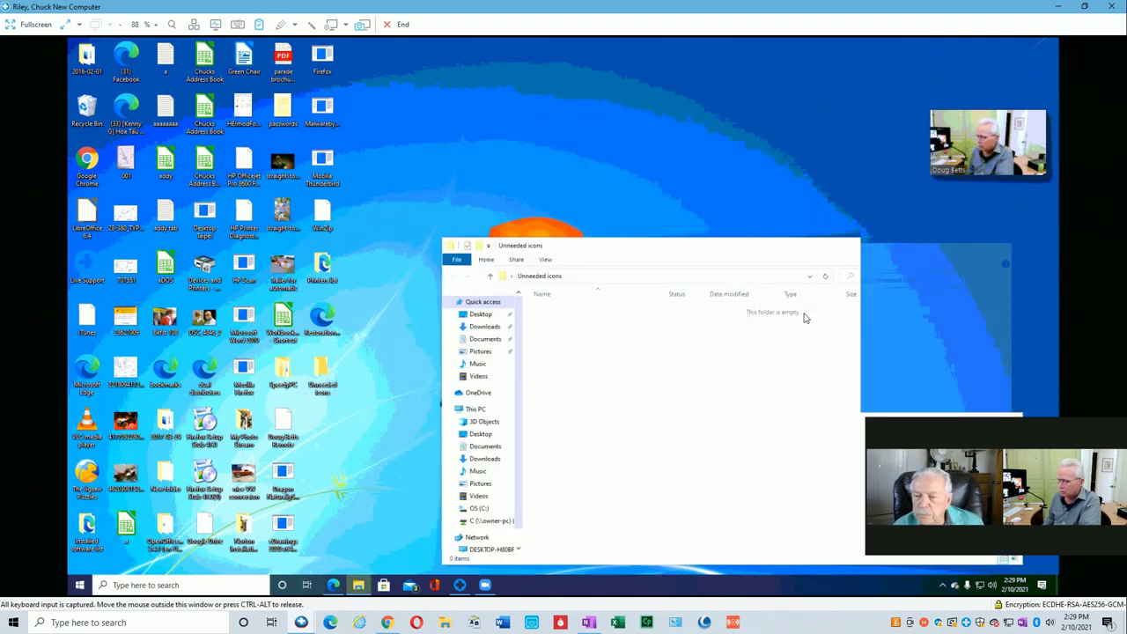
double_click(322, 373)
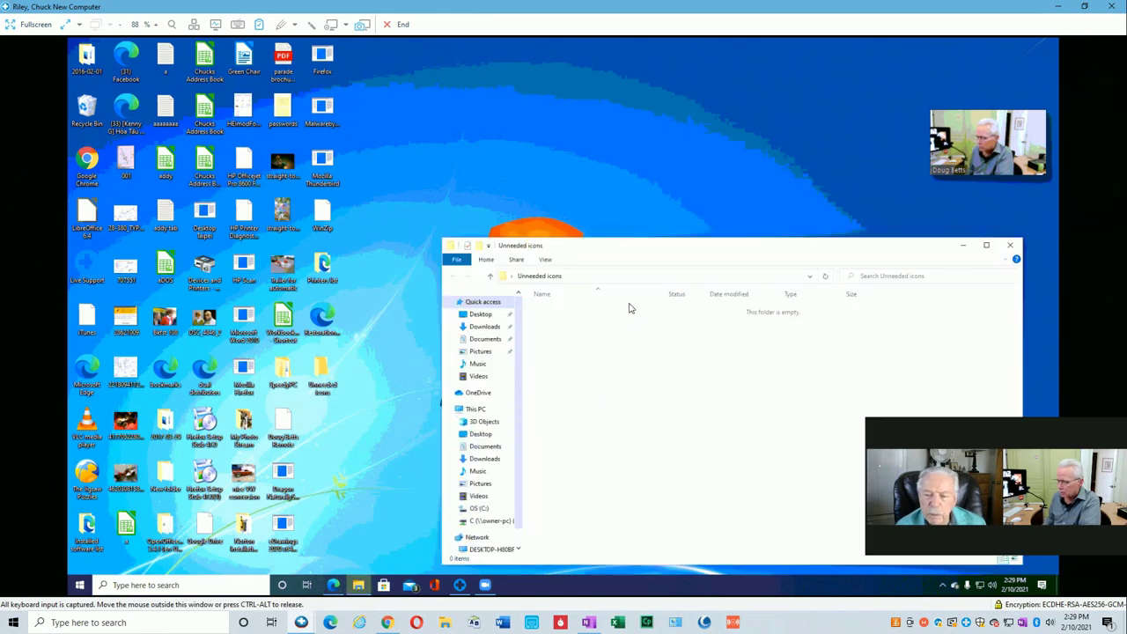
left_click_drag(644, 248, 669, 216)
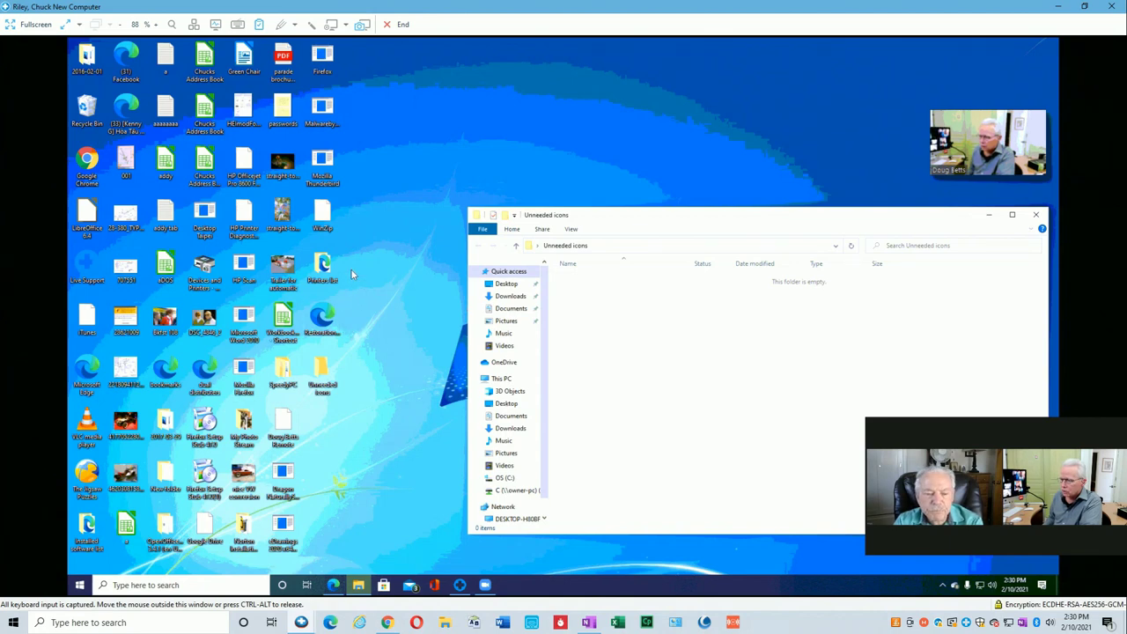
left_click(211, 70)
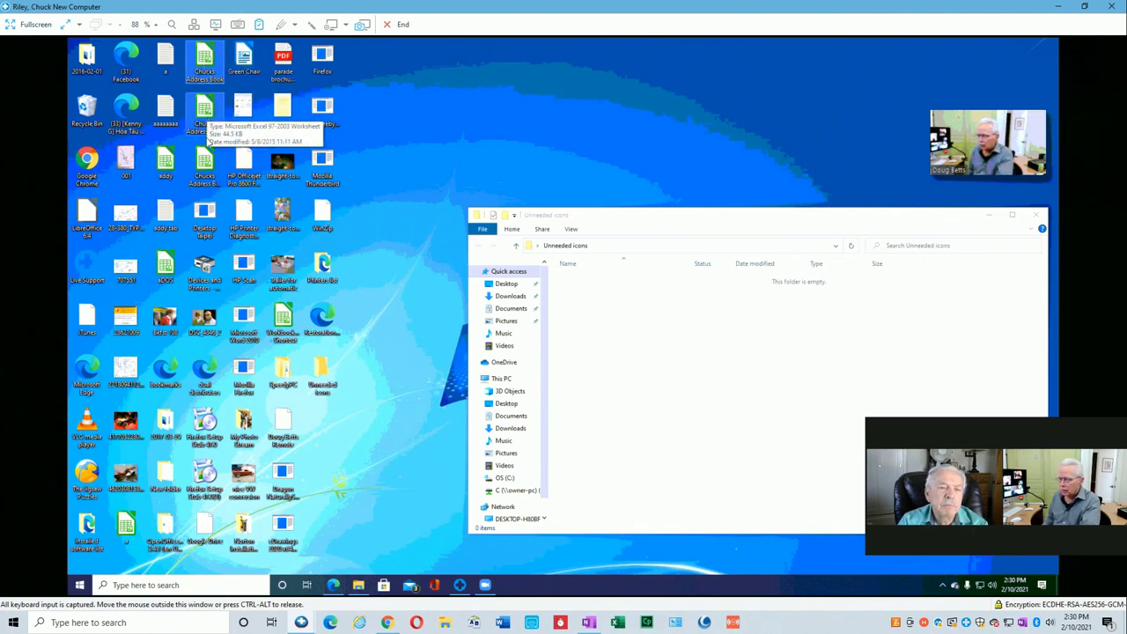
left_click(204, 163, "shift")
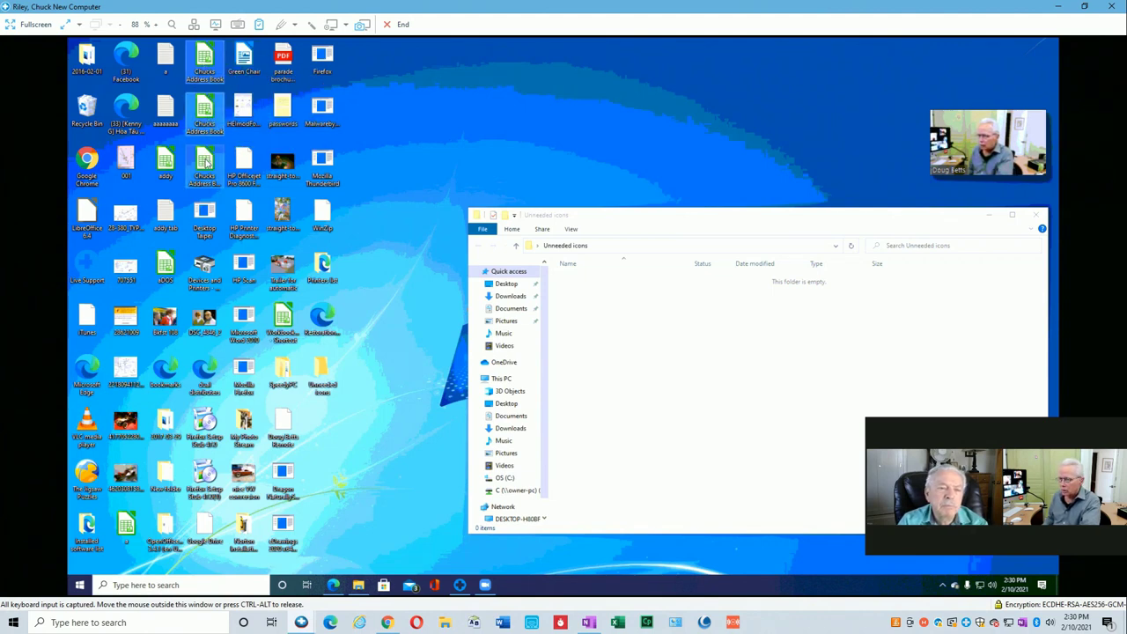
left_click(204, 216, "ctrl")
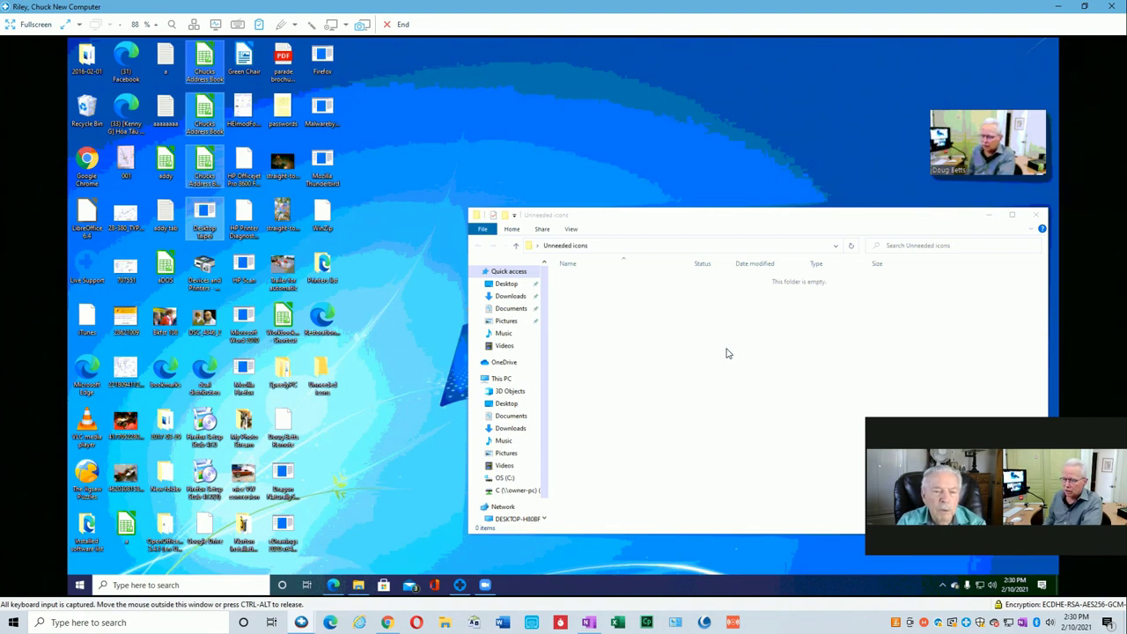
left_click(517, 124)
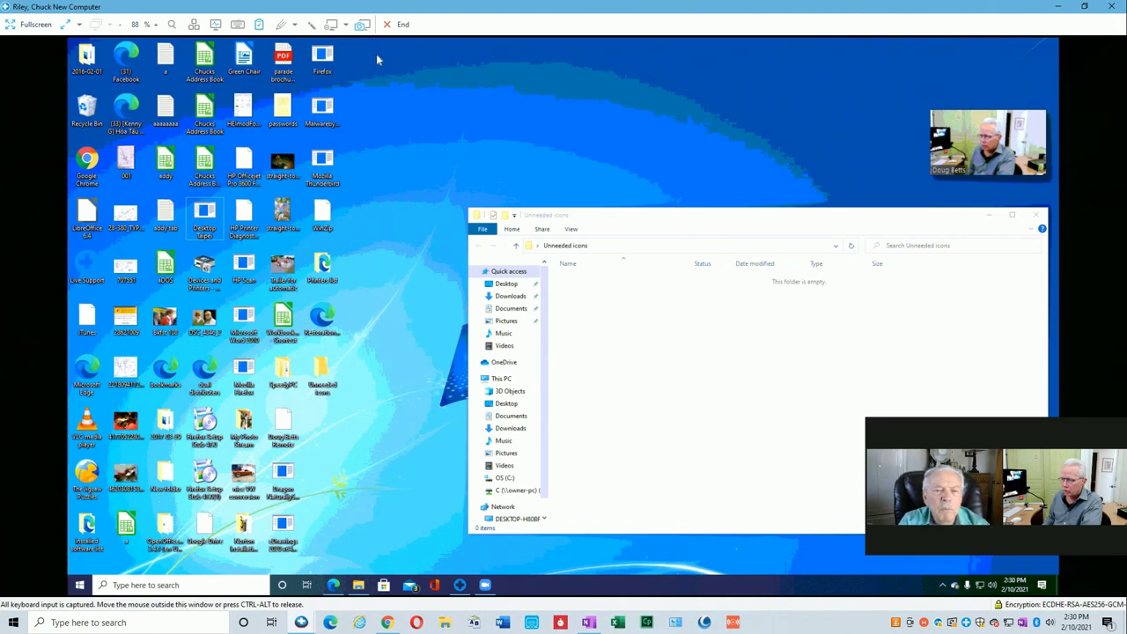
left_click_drag(343, 88, 205, 346)
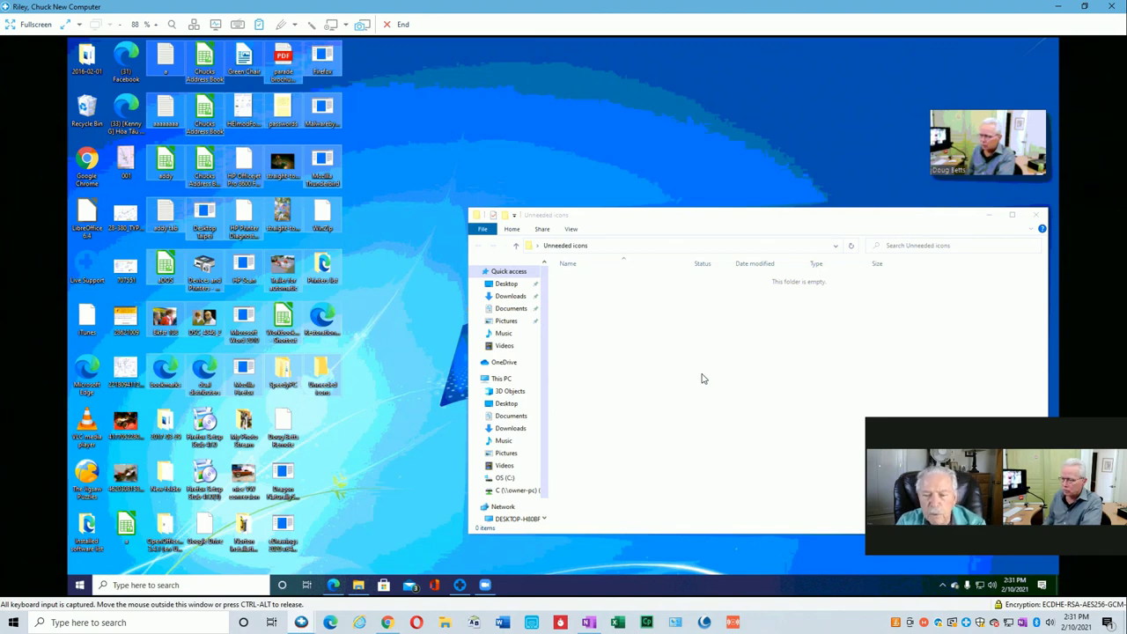
left_click(417, 136)
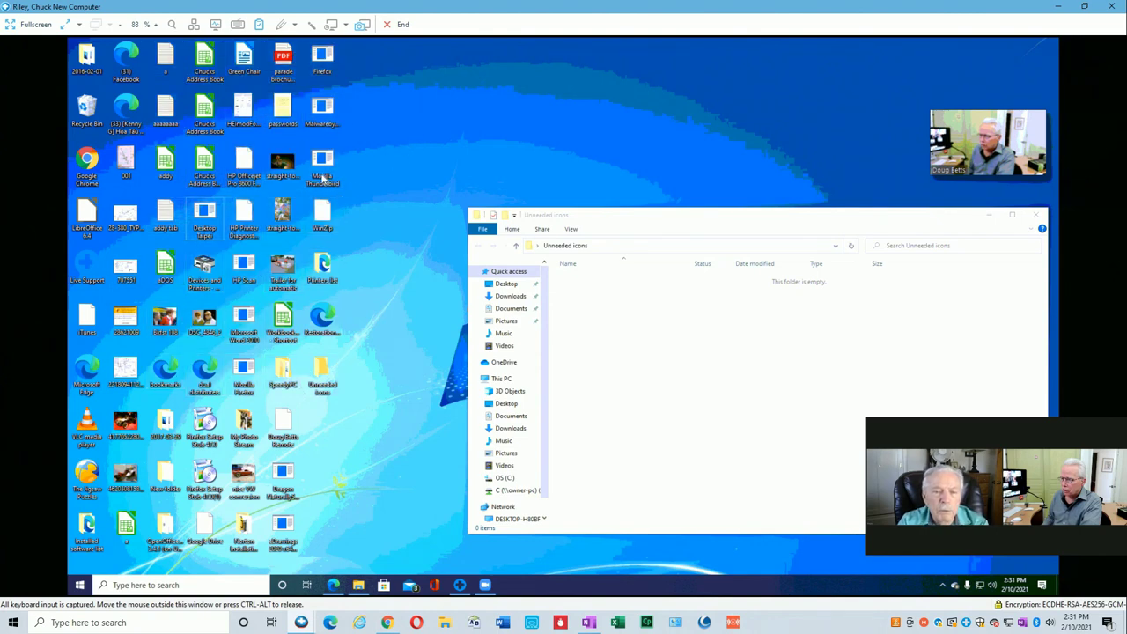
left_click(322, 164)
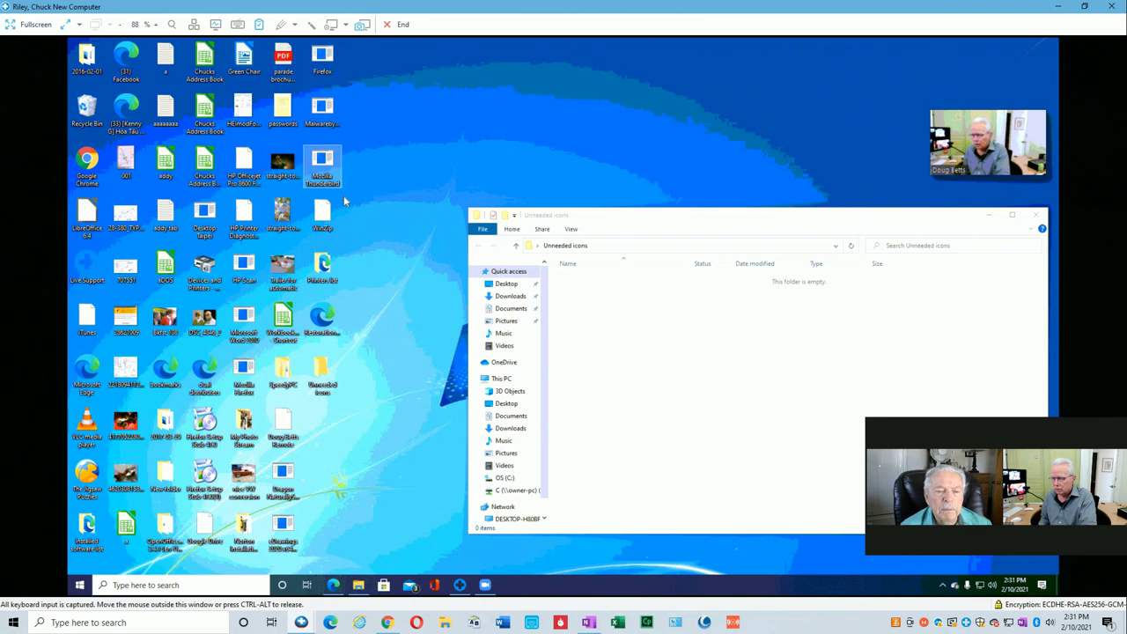
On the old computer, go up to DRIVERS, move CrystalDiskMark aside and minimize Explorer
left_click(301, 622)
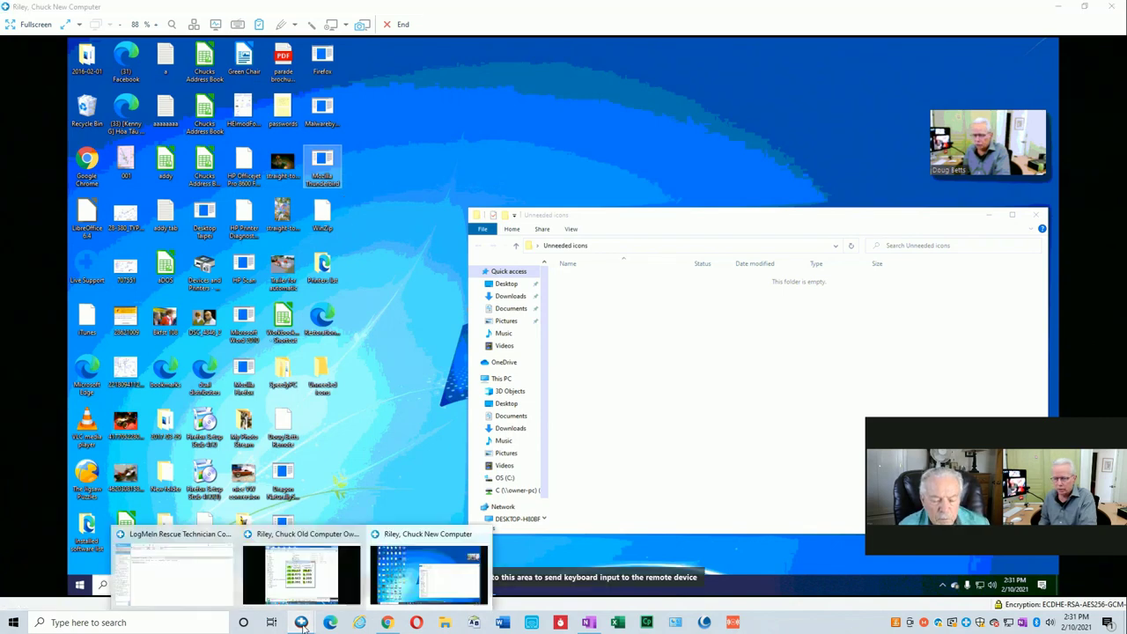
left_click(324, 572)
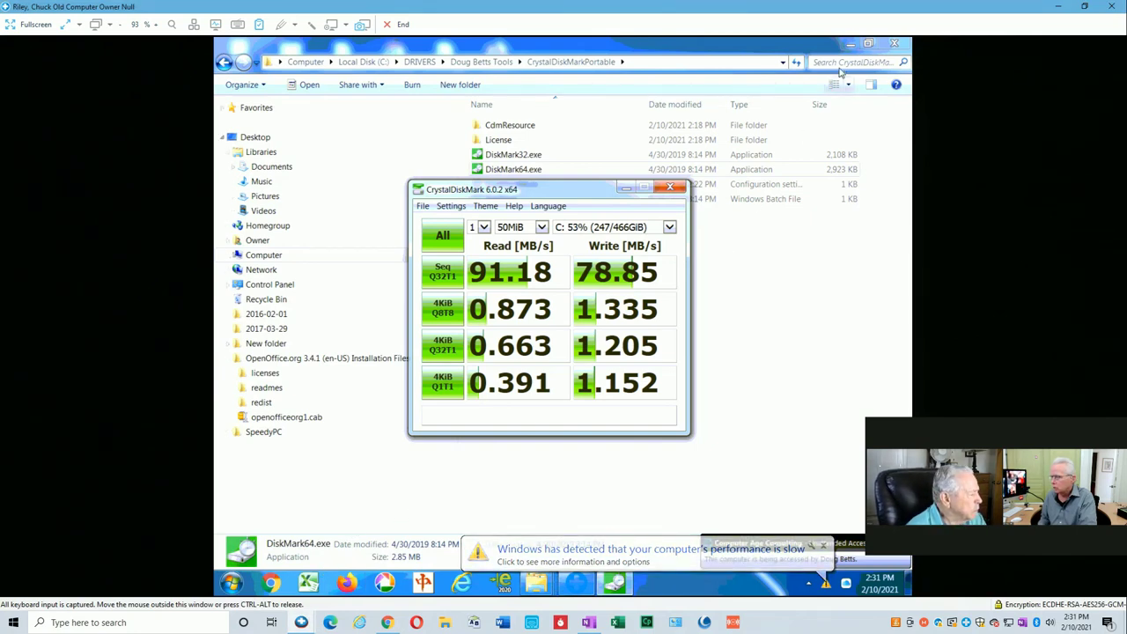
key("alt+Up")
key("alt+Up")
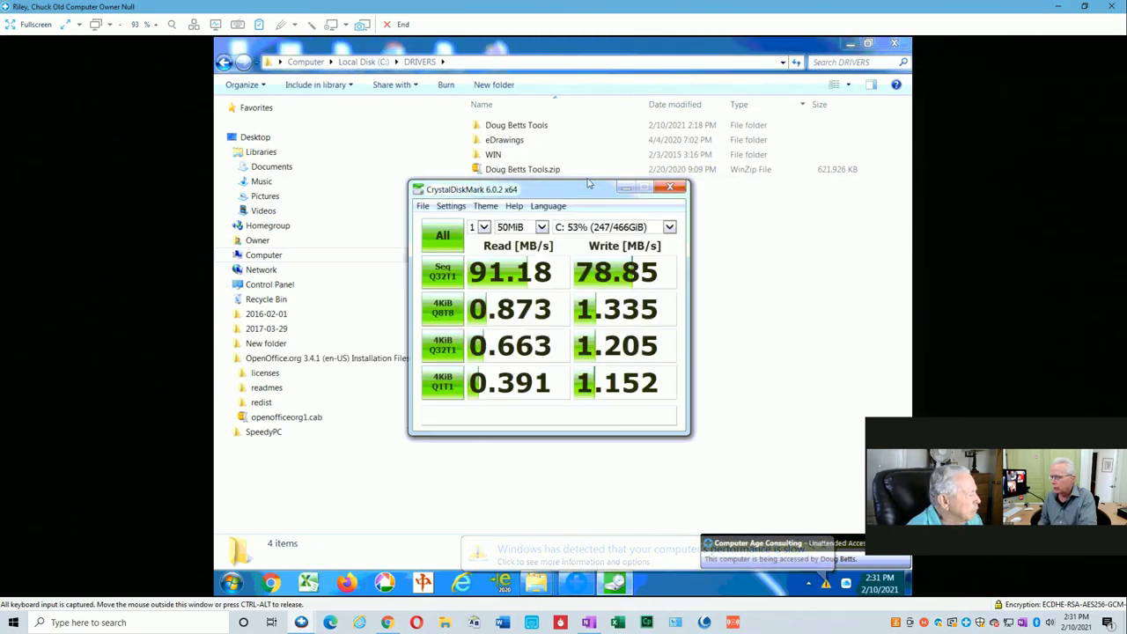
left_click_drag(570, 195, 788, 209)
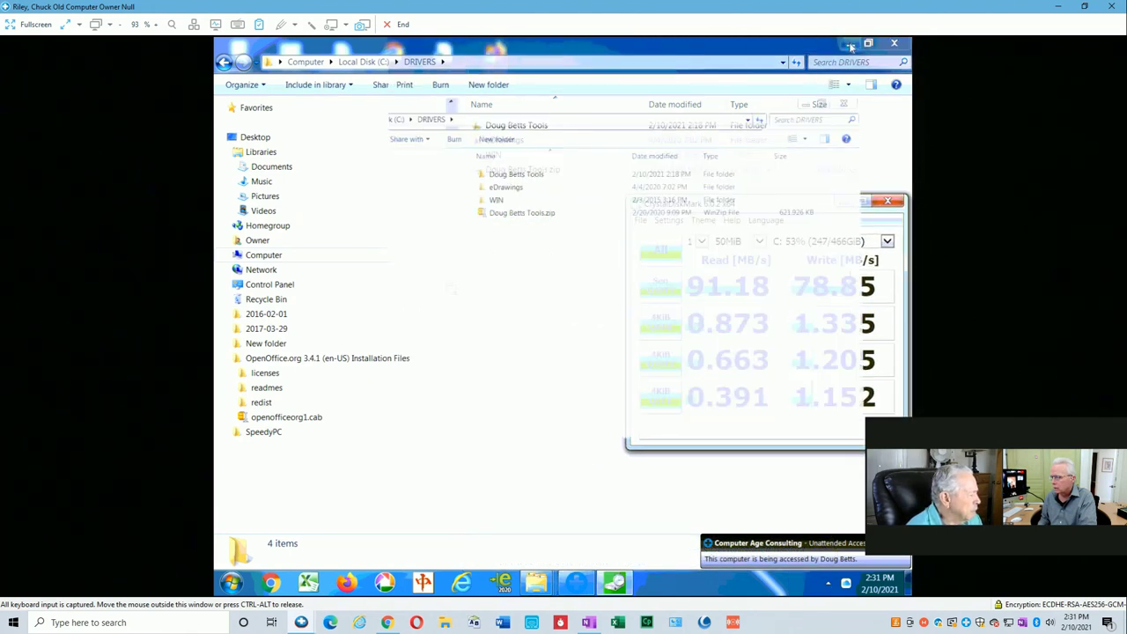
left_click(850, 44)
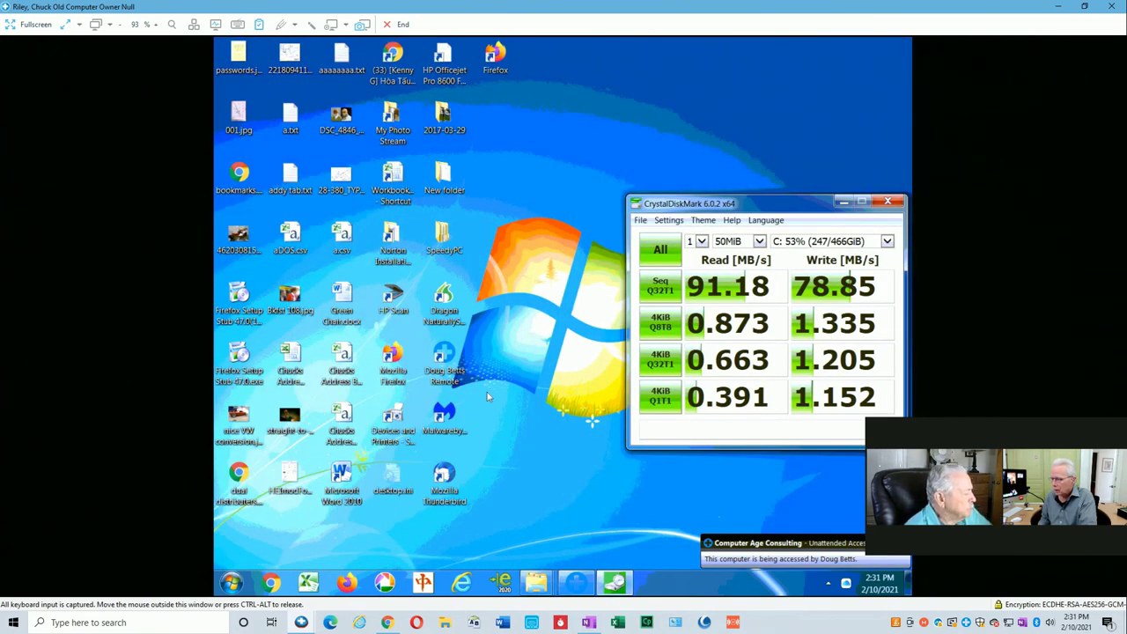
left_click(444, 493)
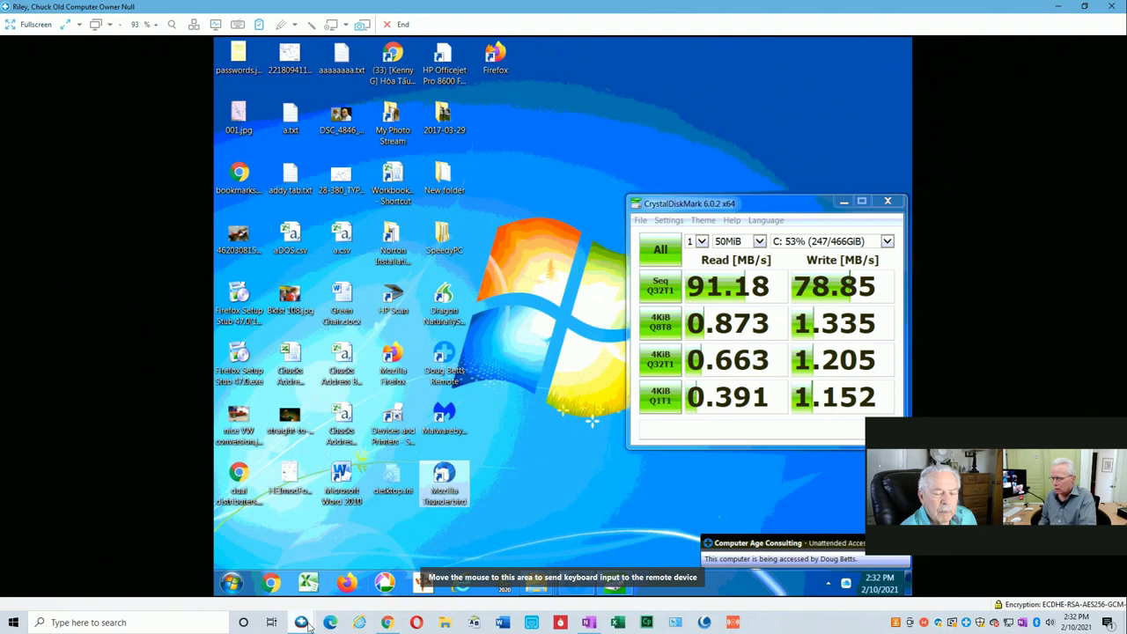
On the new computer, drag the Firefox, Malwarebytes, Thunderbird and WinZip shortcuts into Unneeded icons
mouse_move(304, 624)
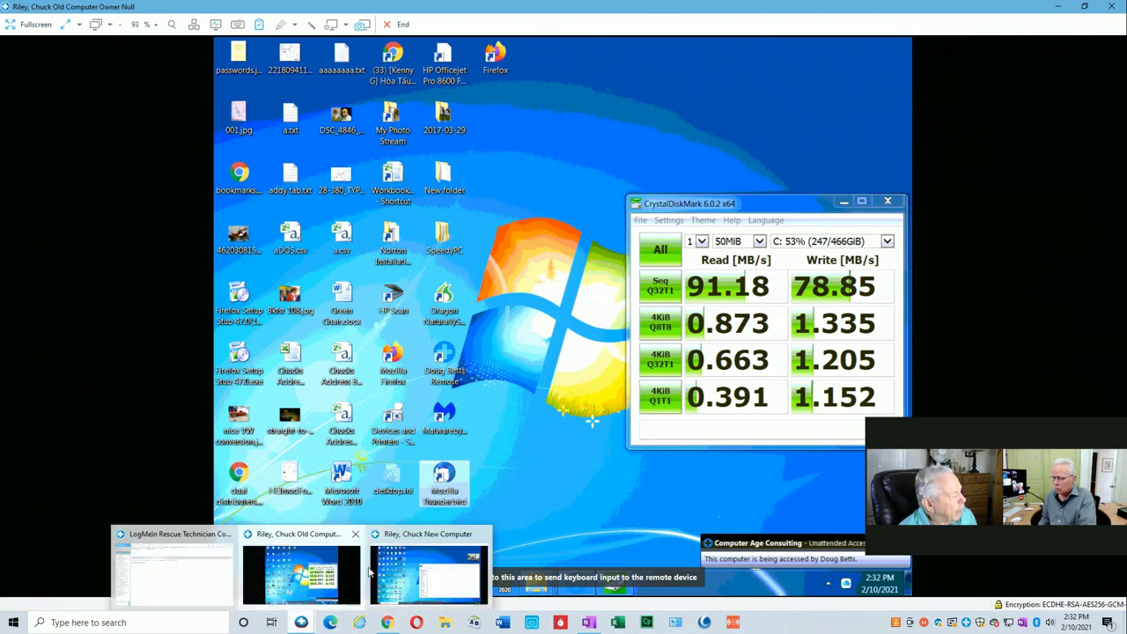
left_click(422, 540)
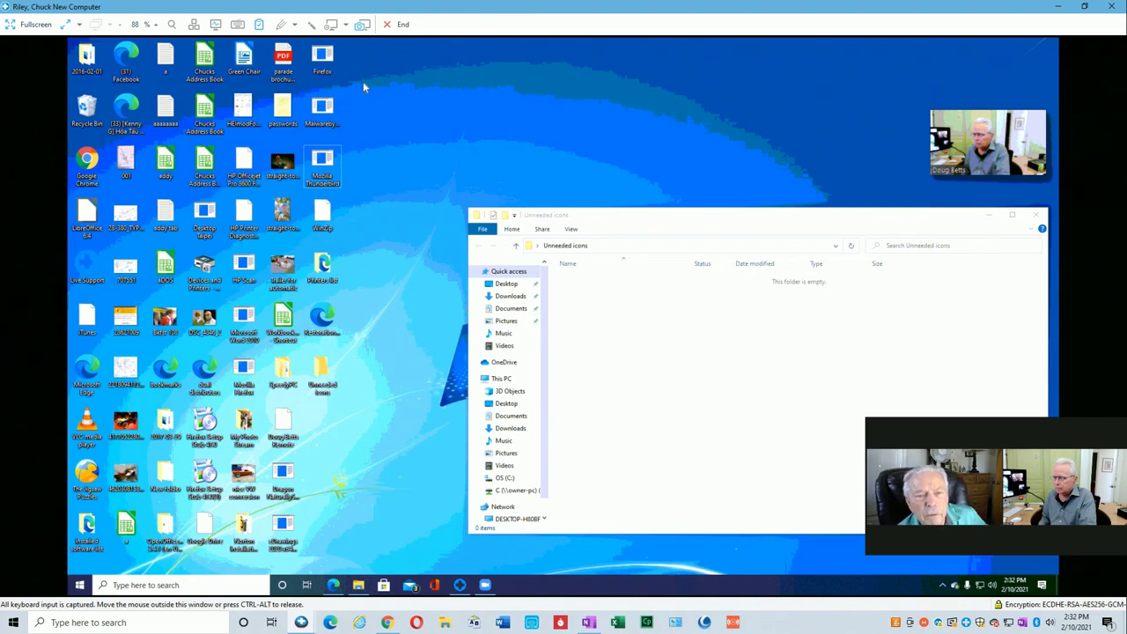
left_click(324, 163)
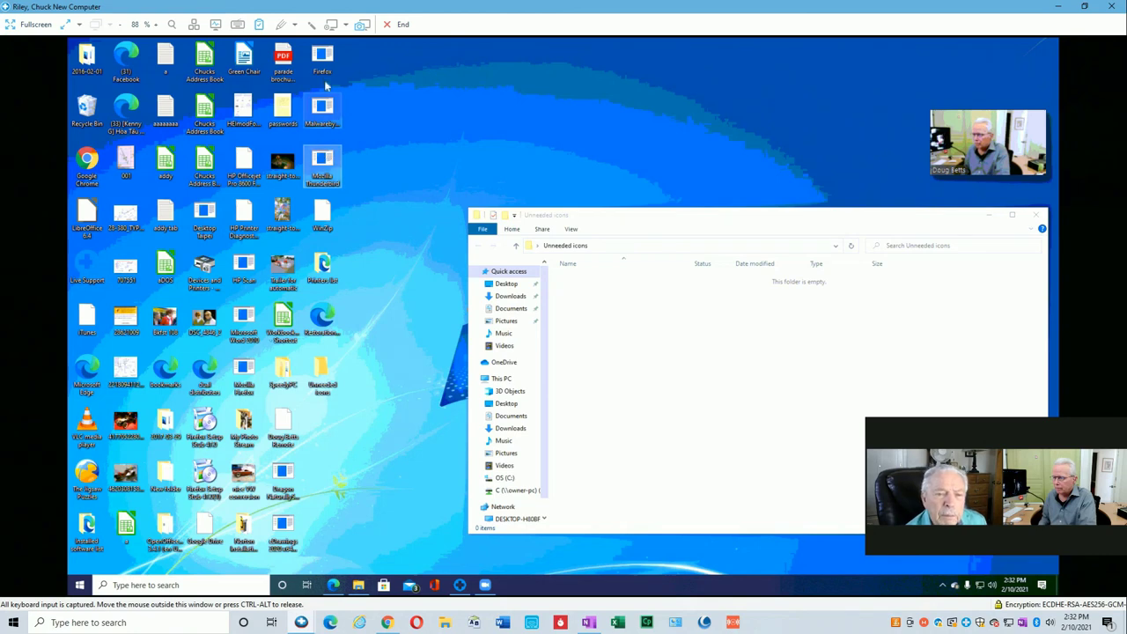
left_click(325, 106)
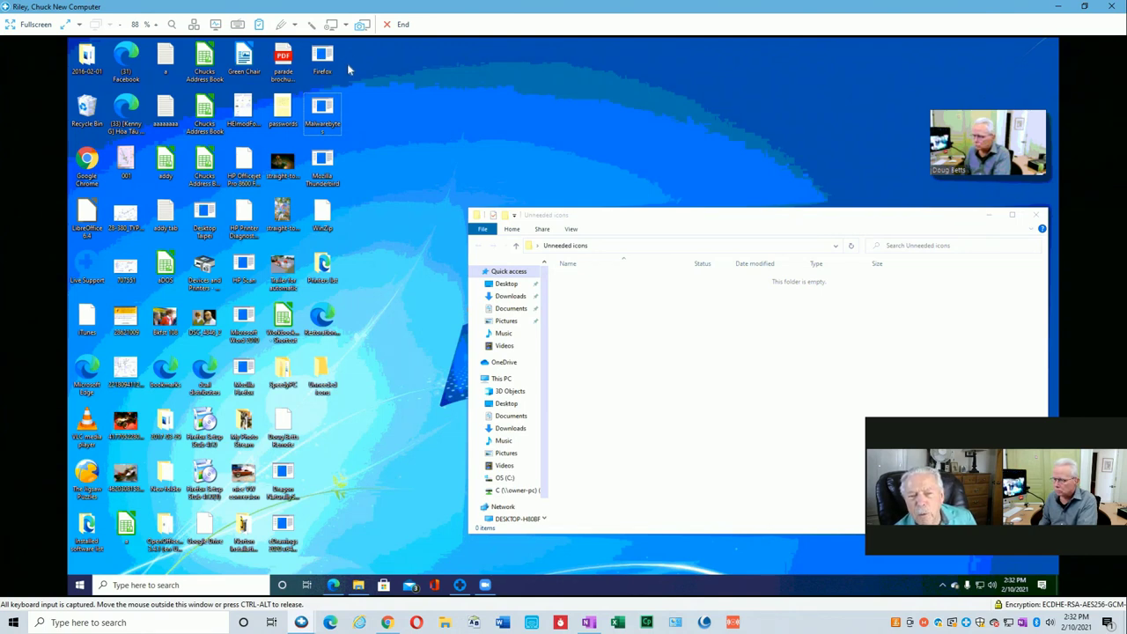
left_click_drag(333, 104, 331, 205)
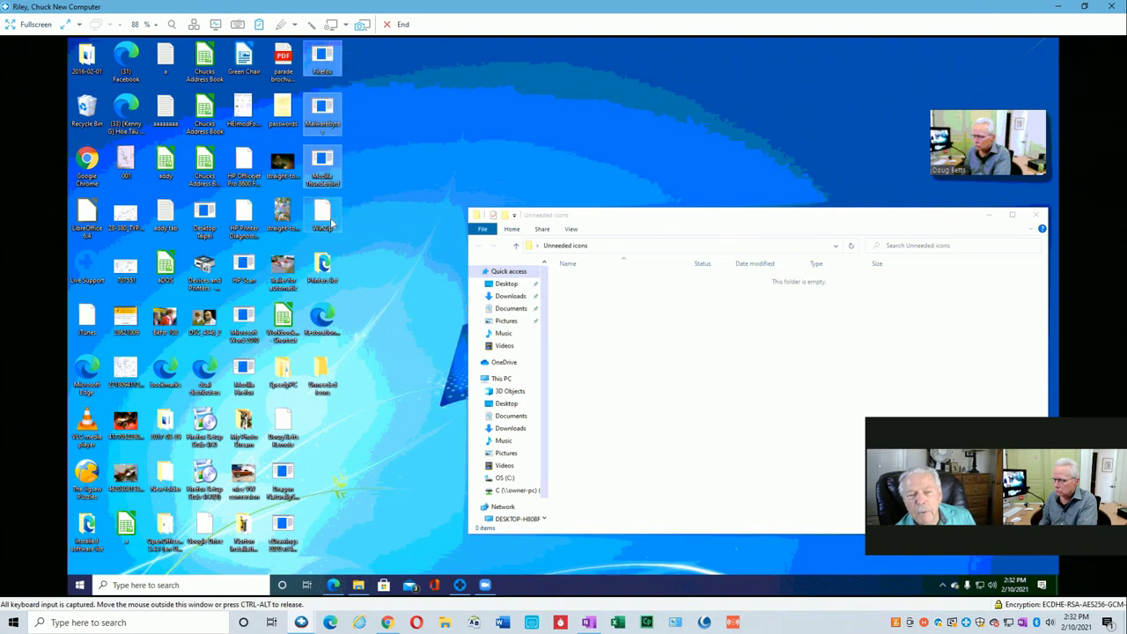
left_click_drag(327, 220, 684, 391)
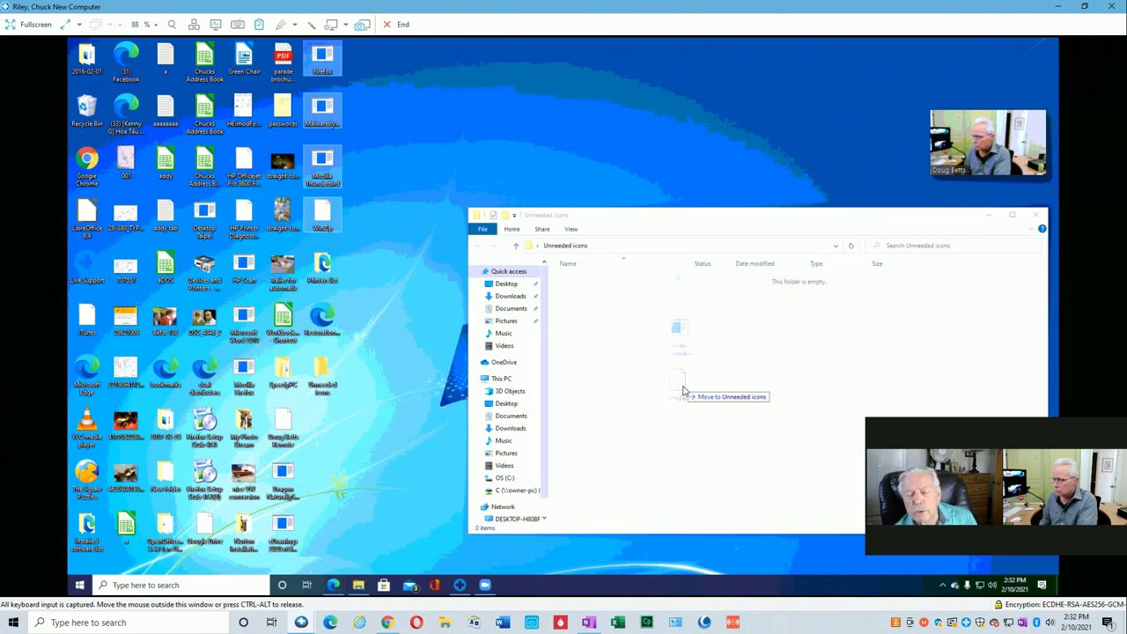
left_click_drag(684, 391, 684, 390)
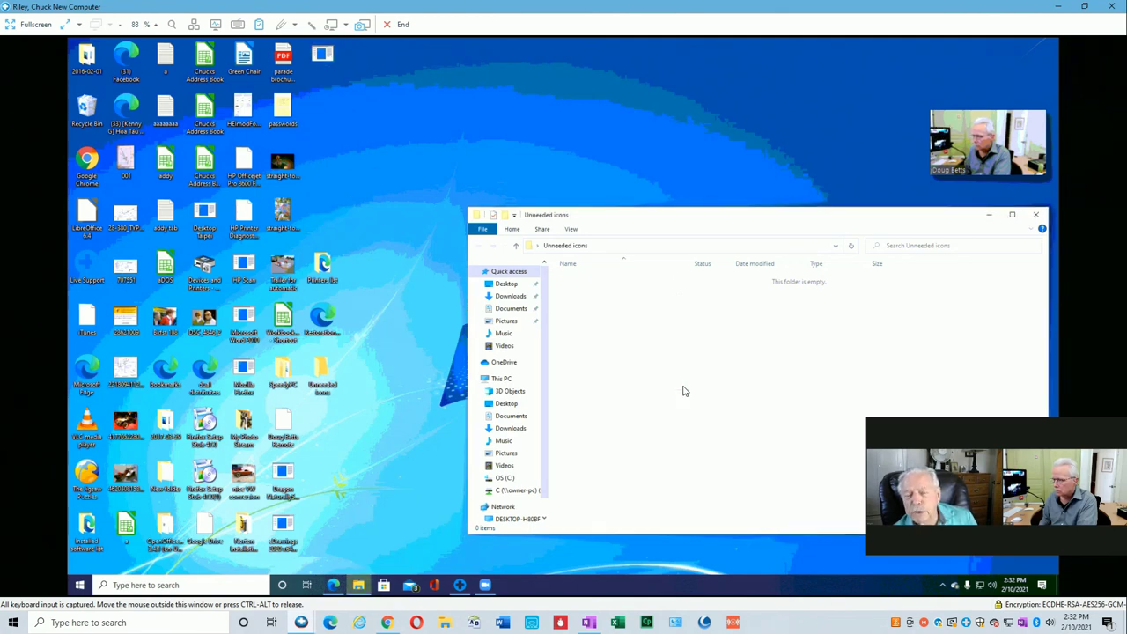
left_click(378, 288)
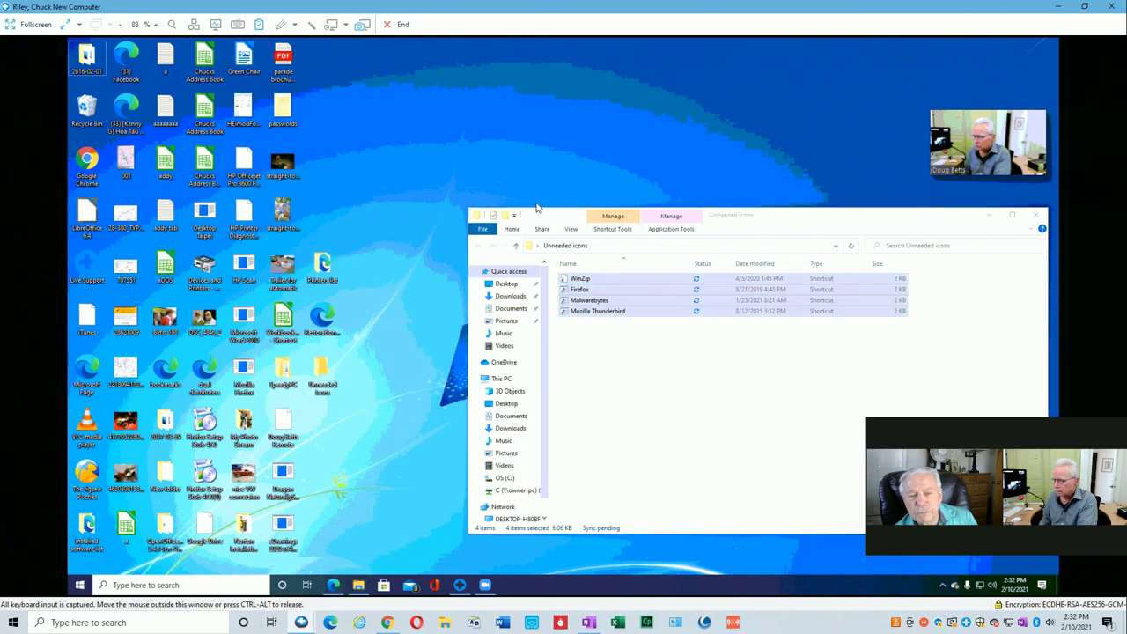
left_click(626, 334)
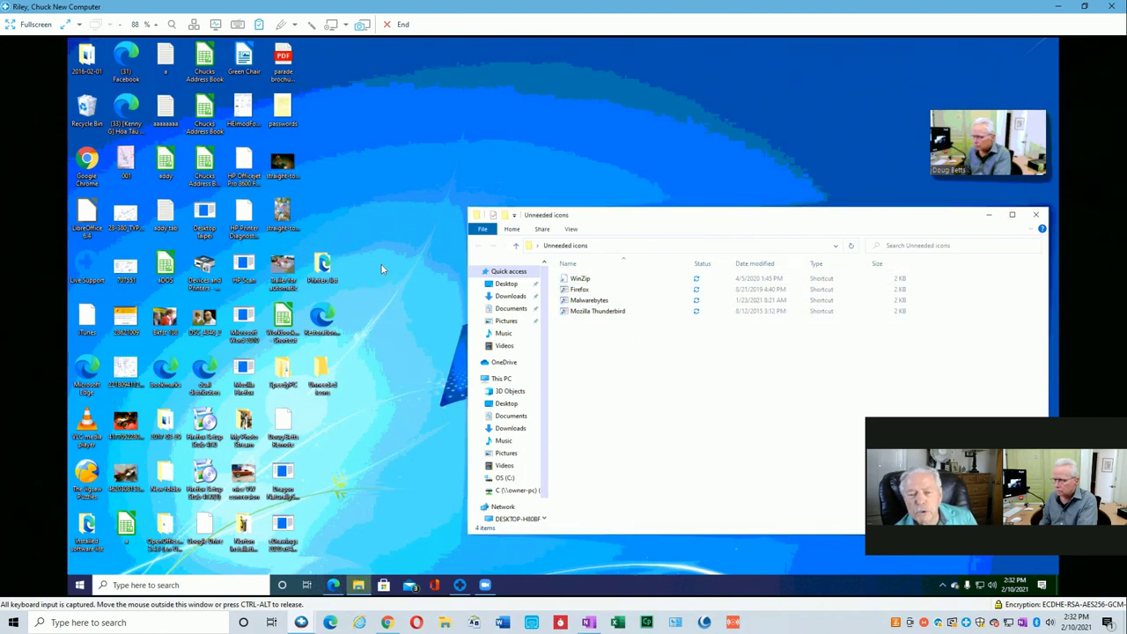
left_click(339, 319)
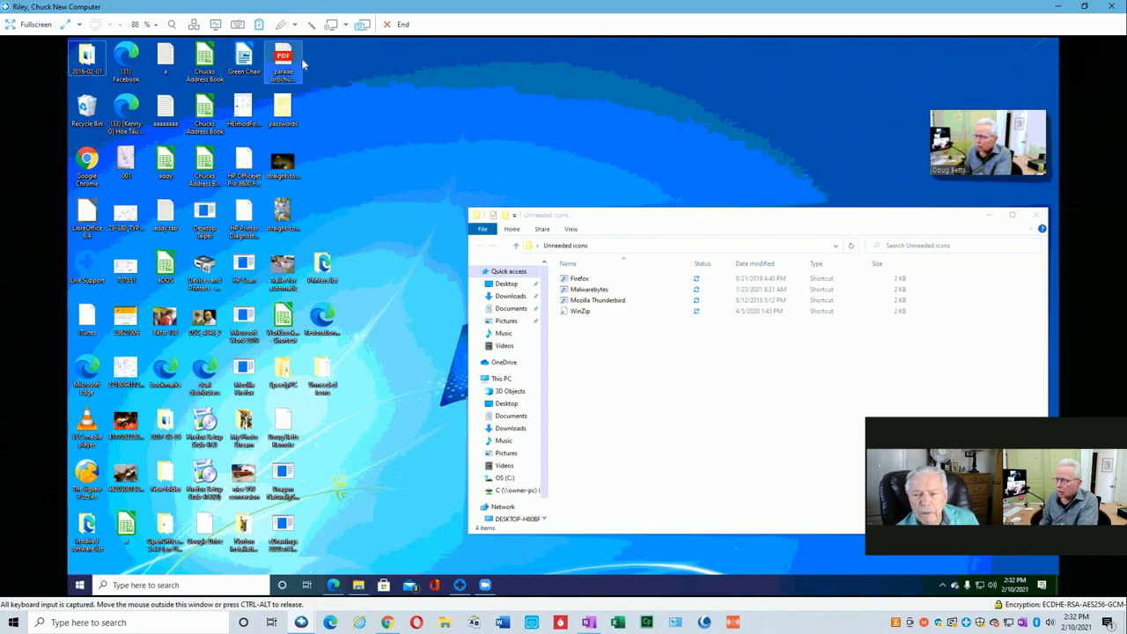
Drag the parade brochure, passwords, photos, address book, text and printer icons into Unneeded icons
left_click_drag(315, 60, 708, 435)
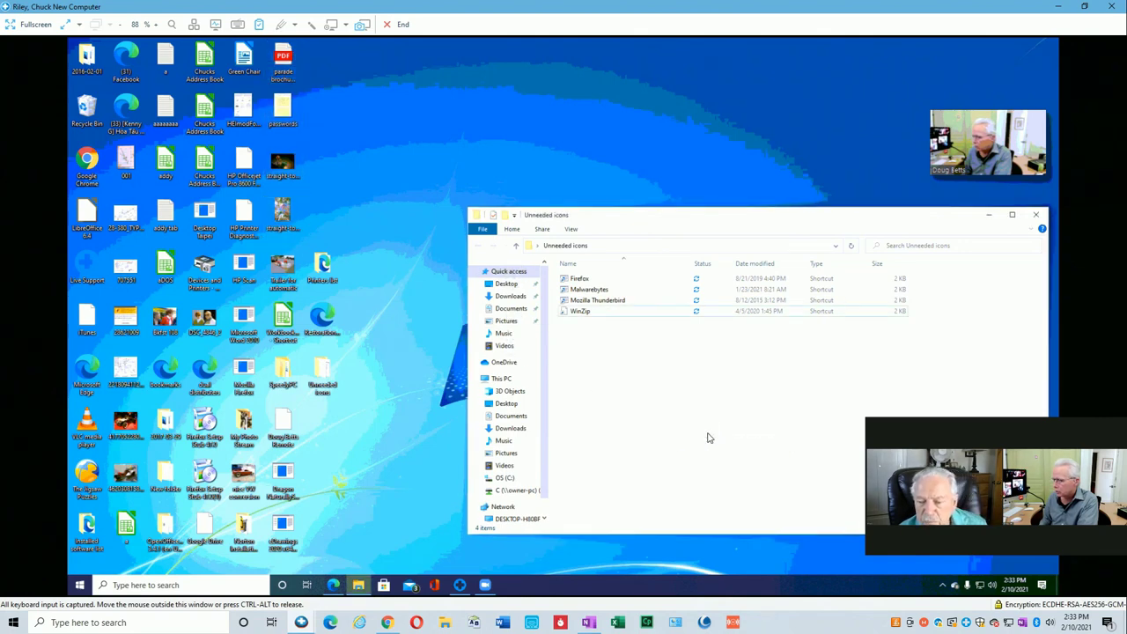
left_click(314, 184)
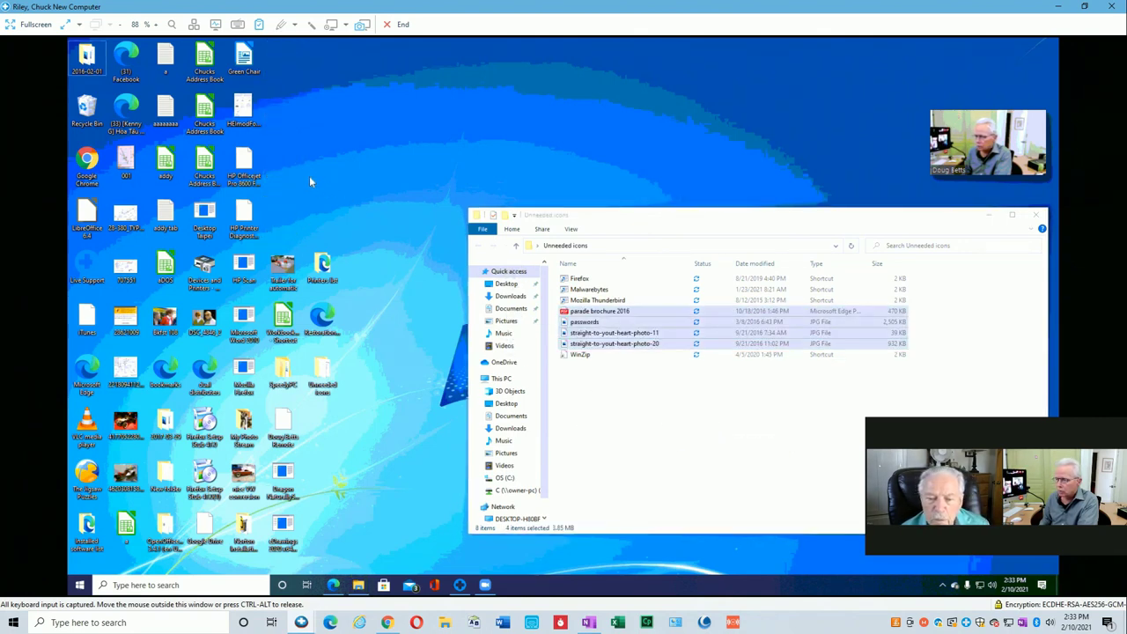
left_click_drag(264, 73, 166, 235)
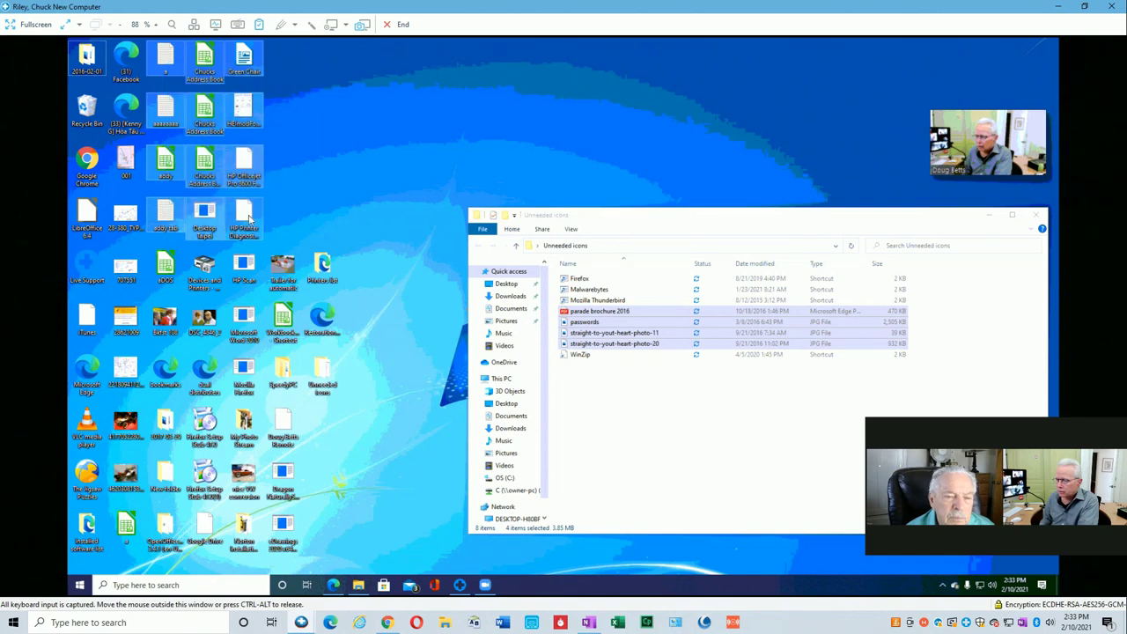
left_click_drag(249, 218, 662, 455)
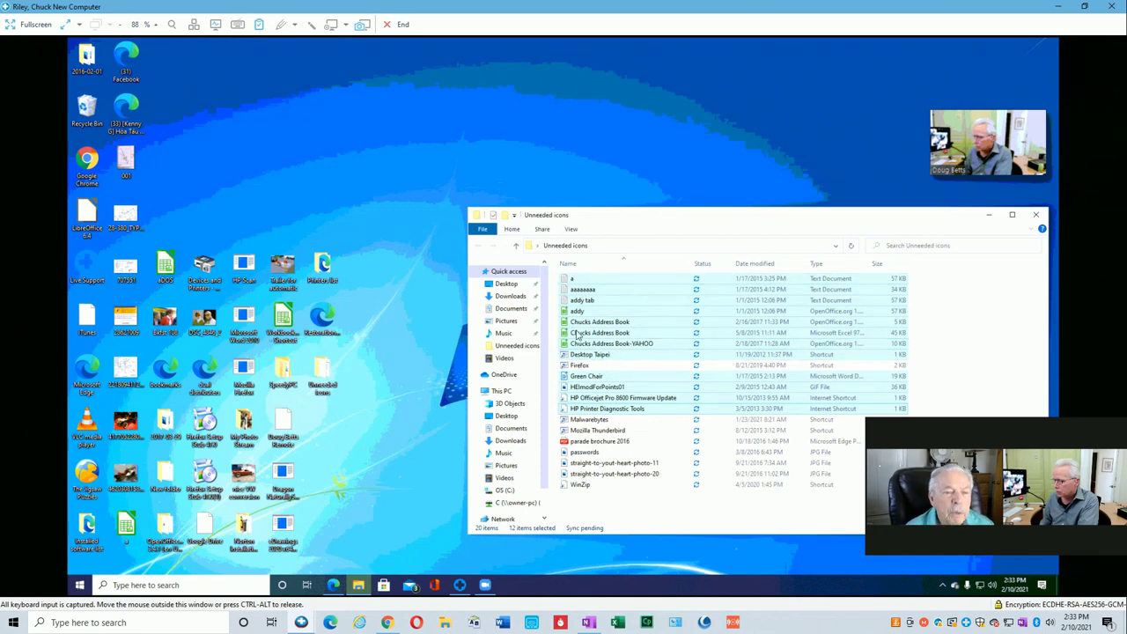
left_click(606, 503)
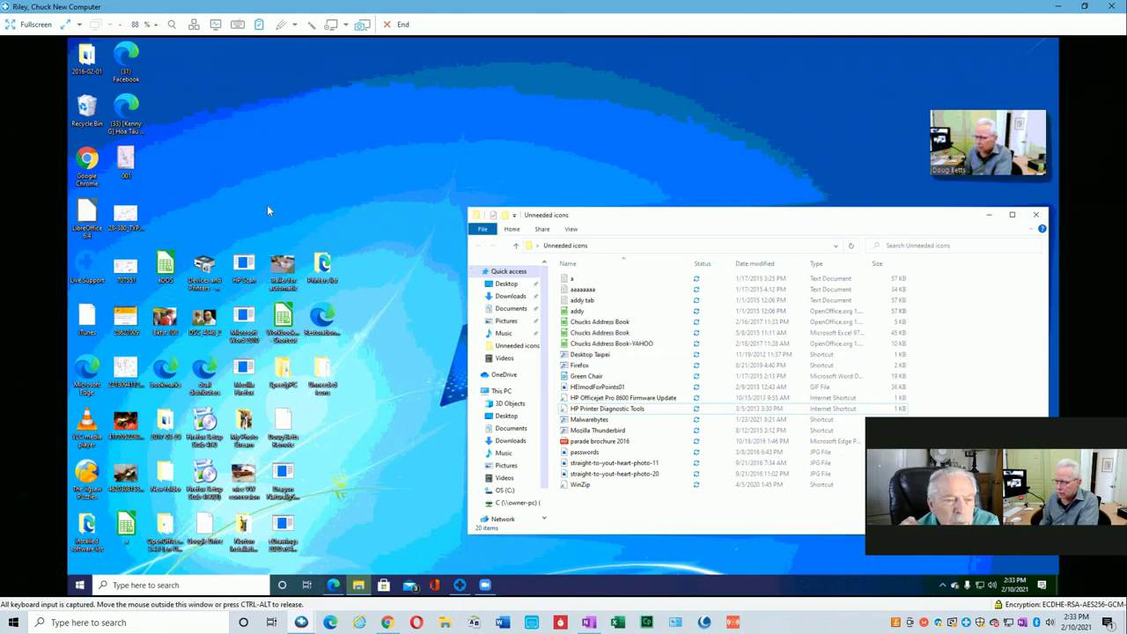
left_click(323, 264)
left_click(321, 327)
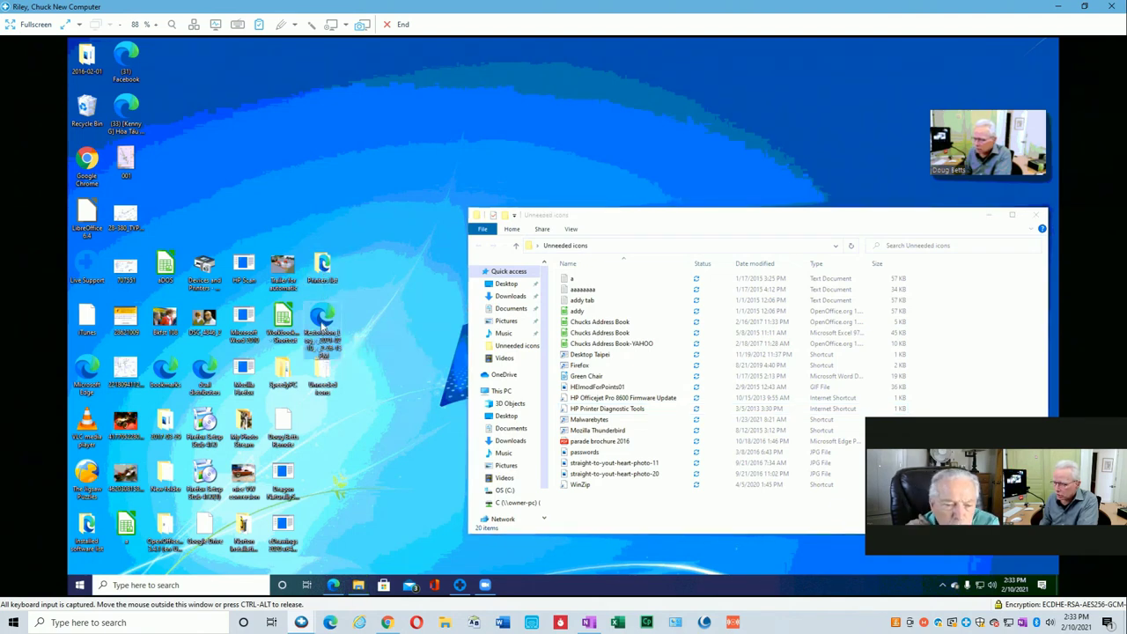
double_click(323, 268)
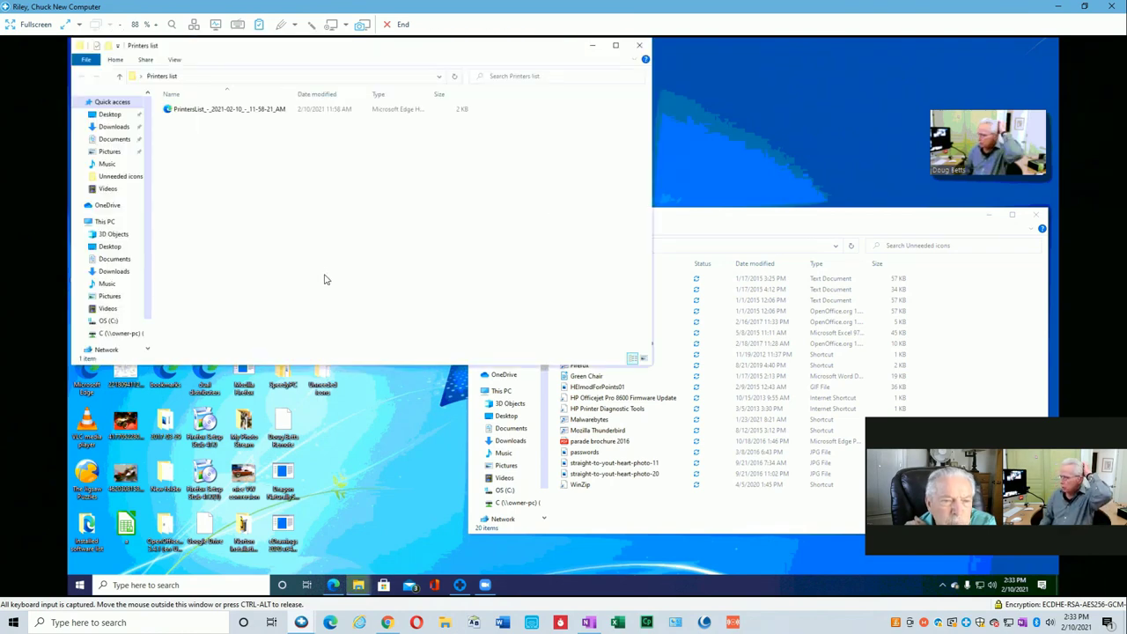
double_click(218, 110)
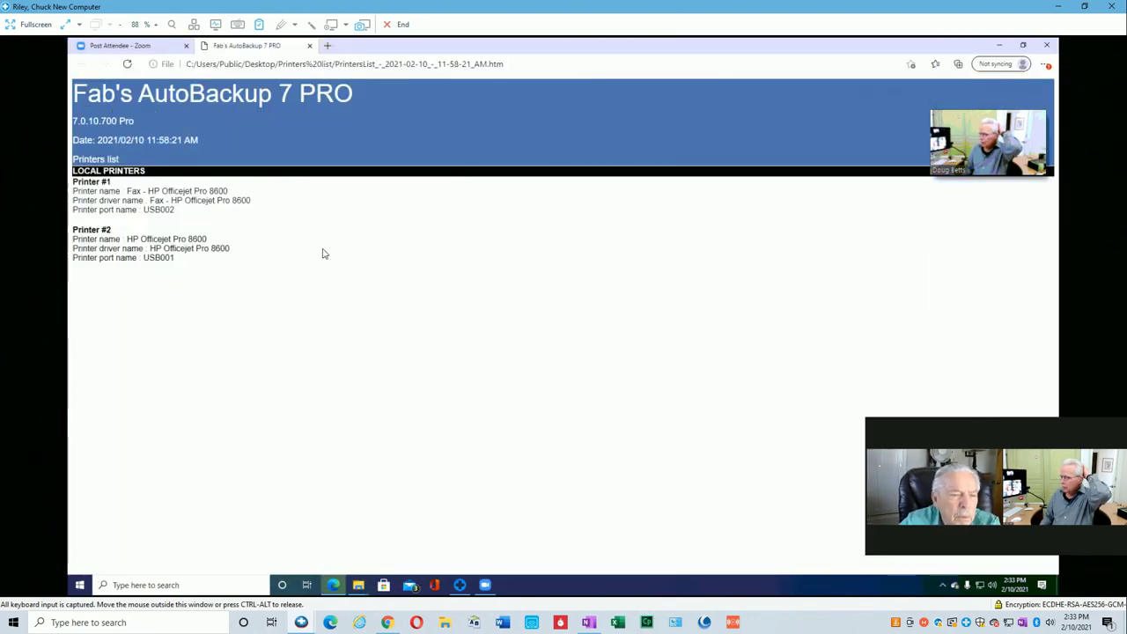
left_click(1050, 46)
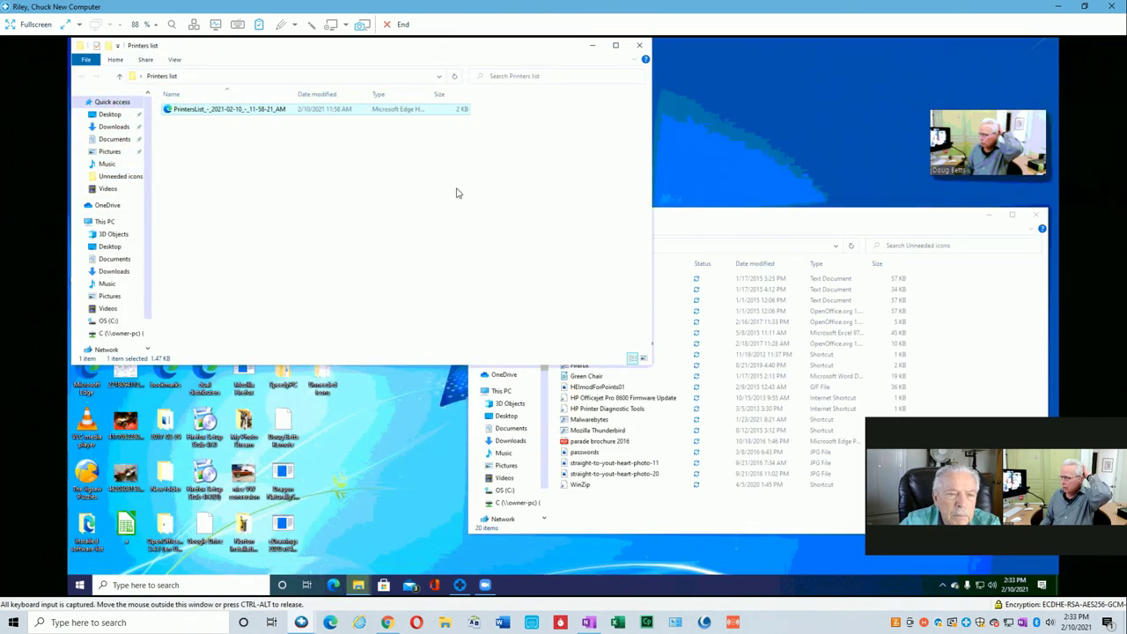
left_click(641, 47)
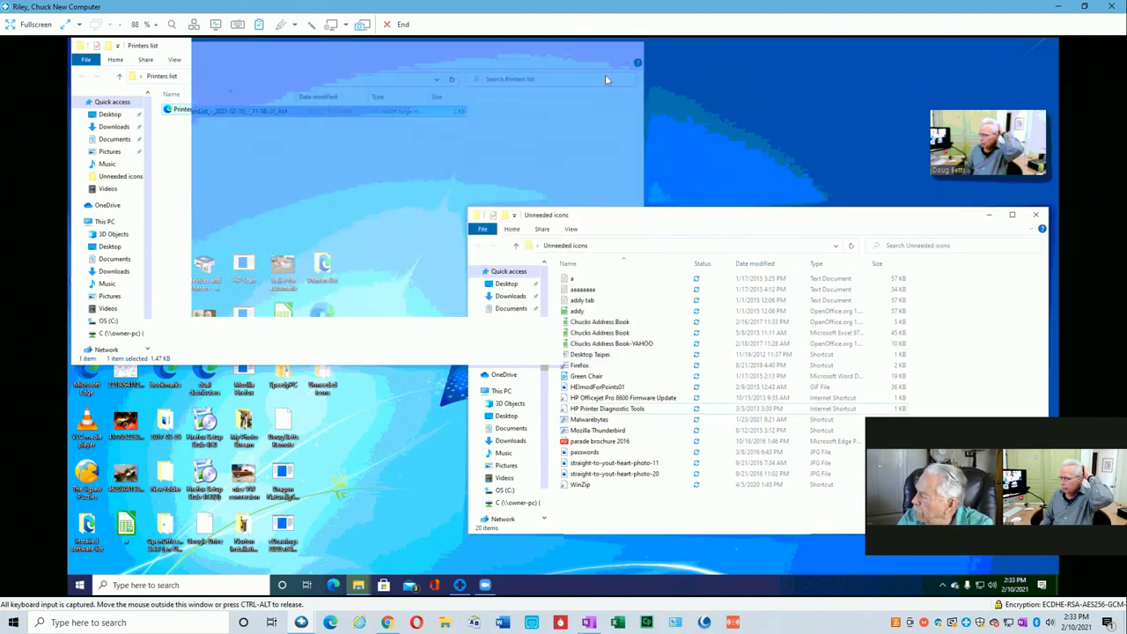
Delete the Printers list desktop icon, then read through and close the Restoration log
right_click(324, 265)
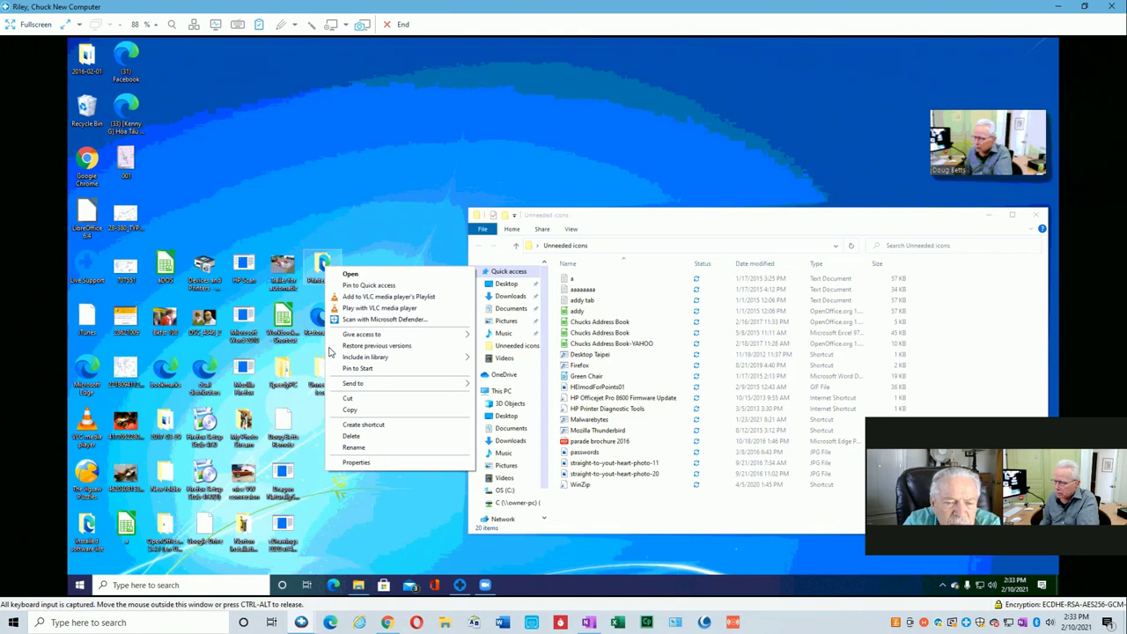
left_click(351, 436)
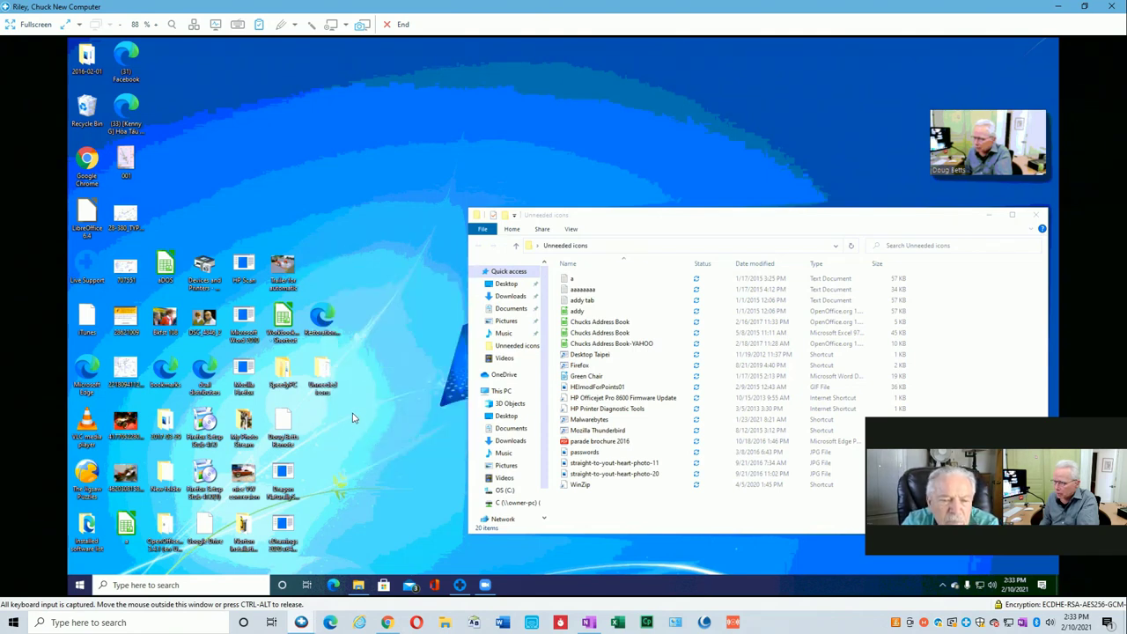
double_click(322, 328)
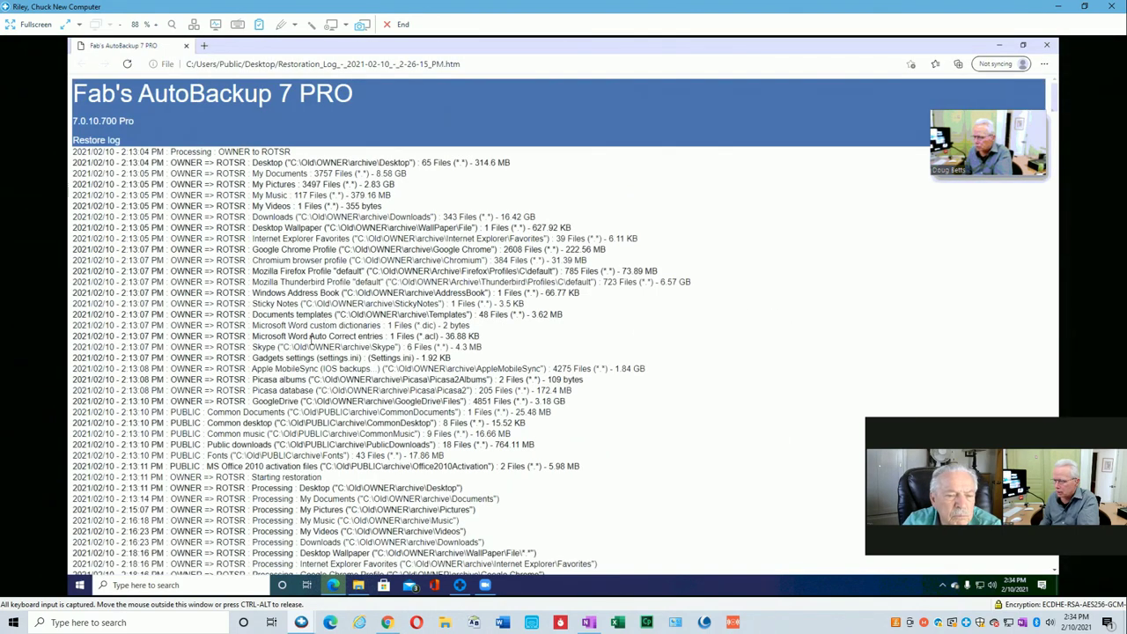
scroll(309, 348, "down", 20)
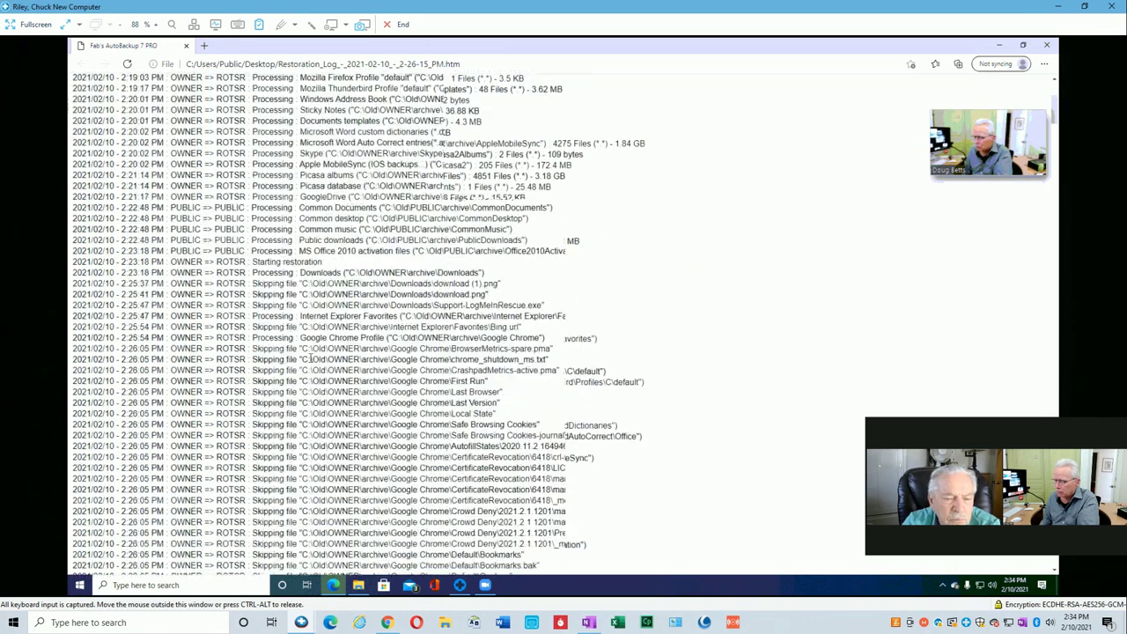
scroll(310, 357, "down", 15)
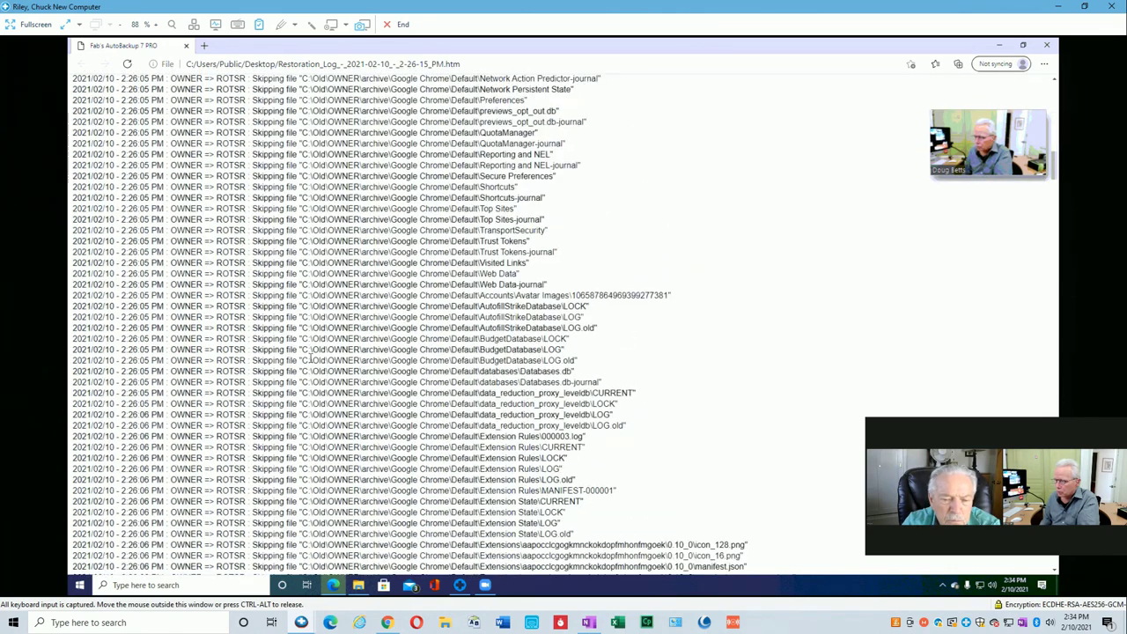
scroll(320, 339, "down", 5)
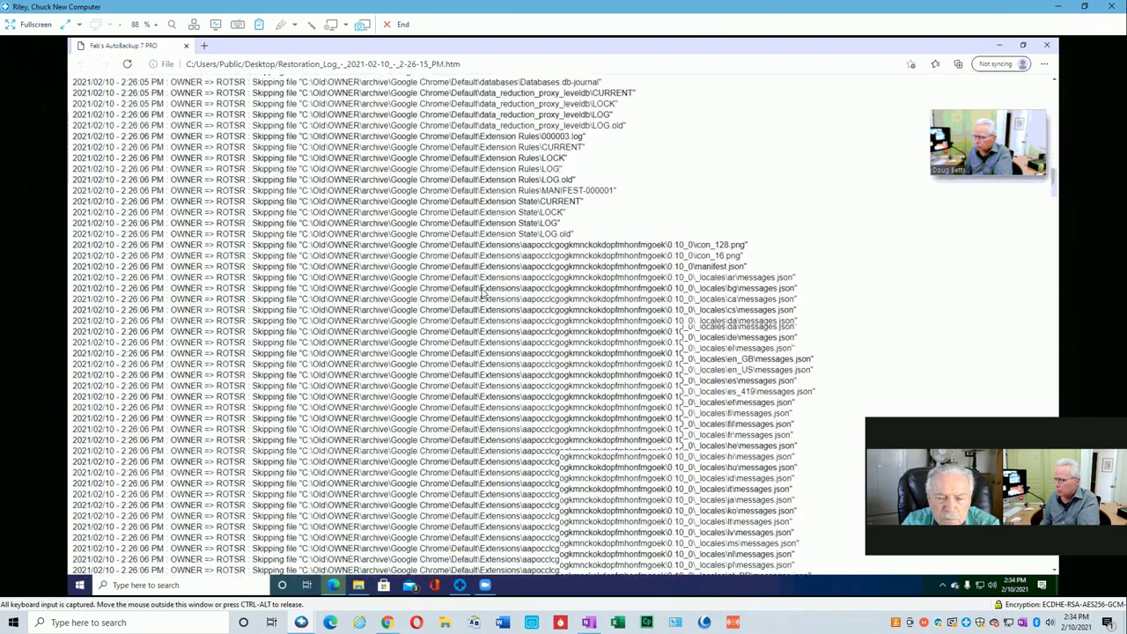
left_click(1047, 47)
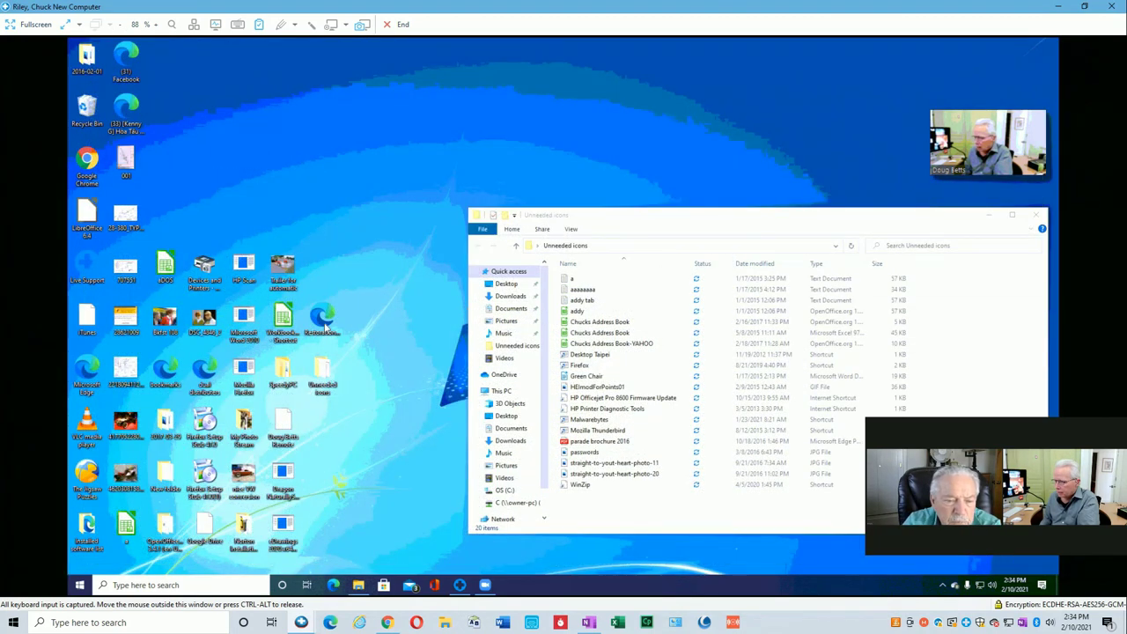
Move the Restoration_log shortcut and two columns of desktop icons into Unneeded icons
left_click(325, 322)
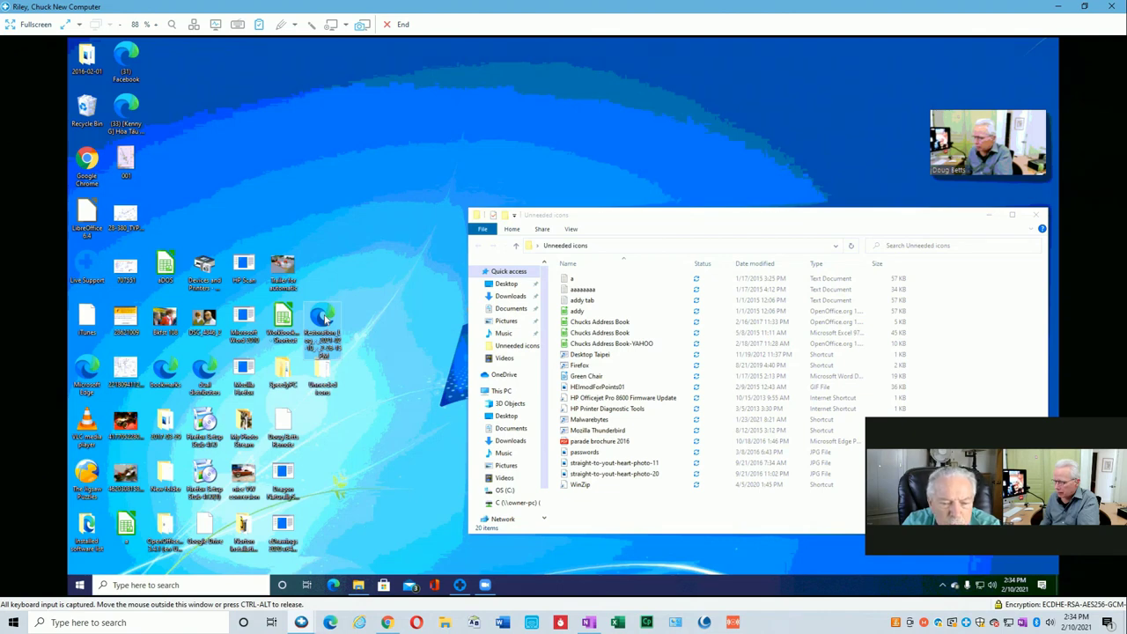
left_click_drag(325, 319, 964, 411)
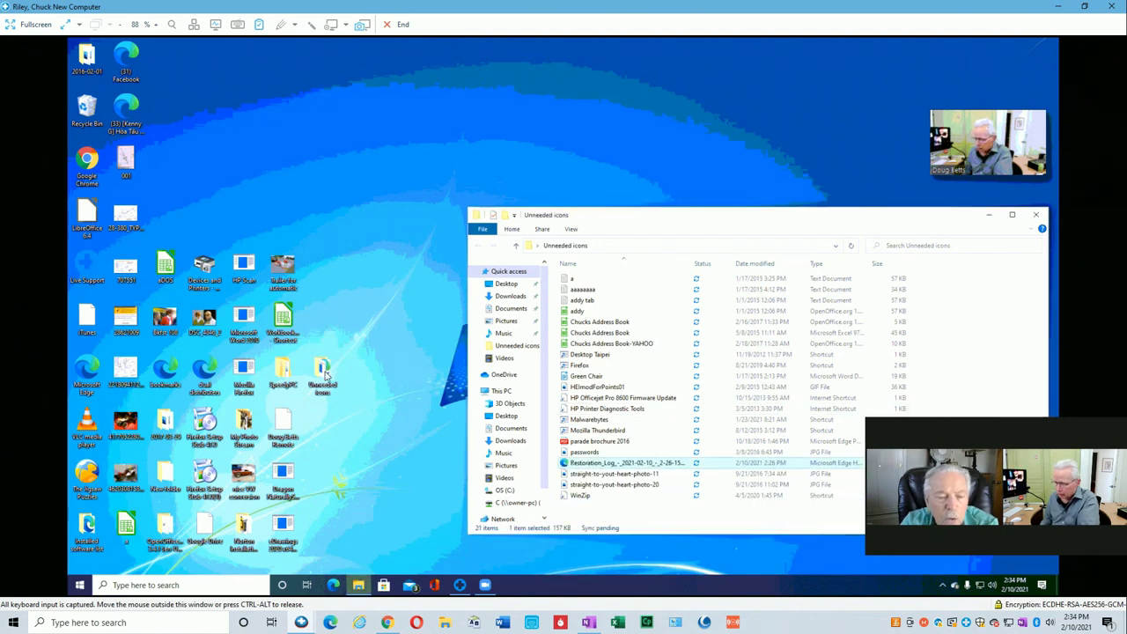
left_click_drag(325, 372, 310, 116)
left_click_drag(235, 233, 302, 551)
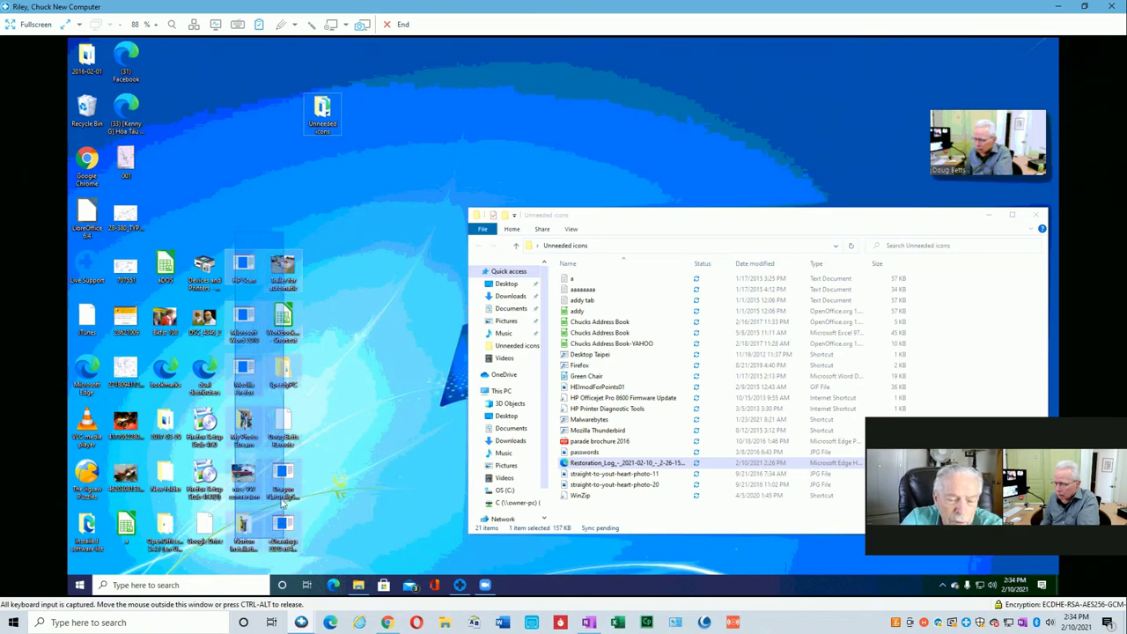
left_click_drag(281, 512, 283, 517)
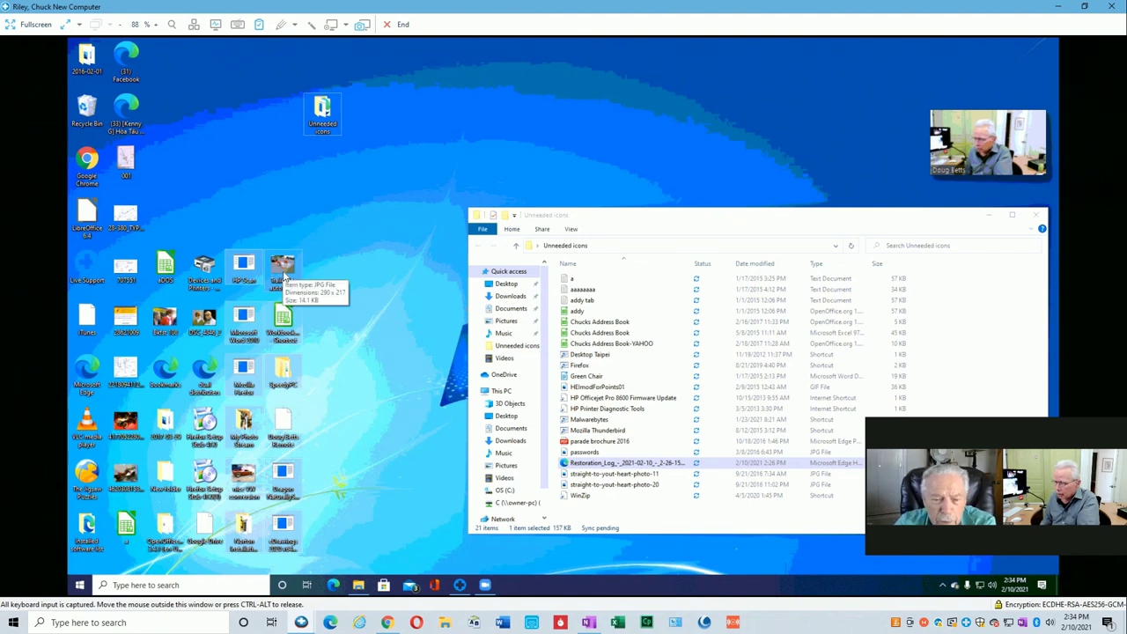
left_click_drag(318, 289, 982, 374)
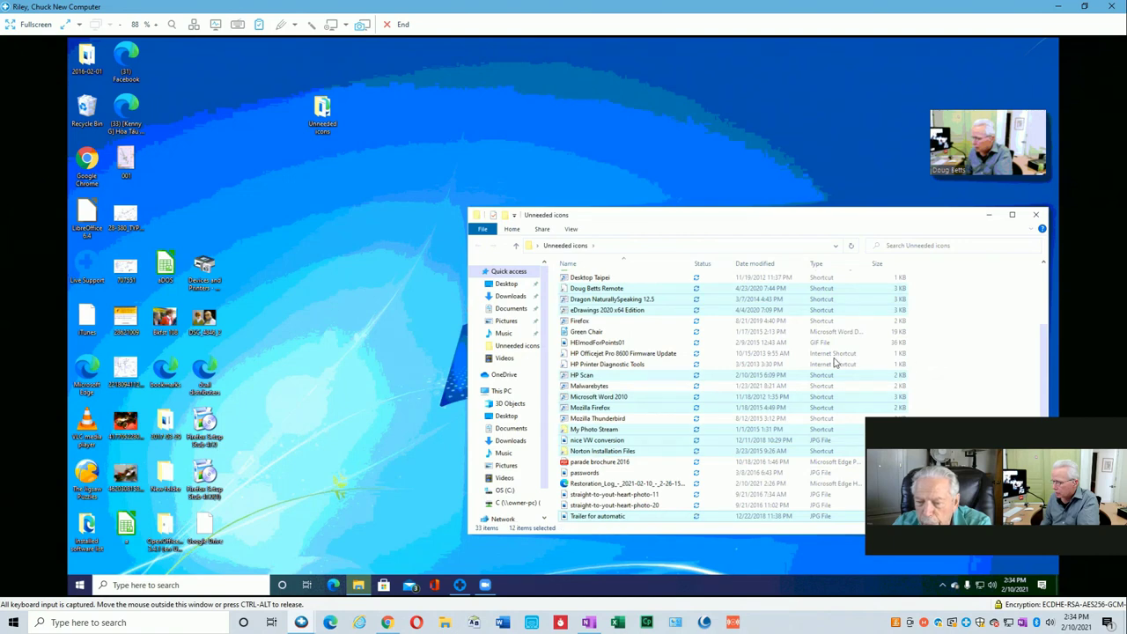
Move the next column and further desktop icons into Unneeded icons, reaching 35 items
left_click(612, 340)
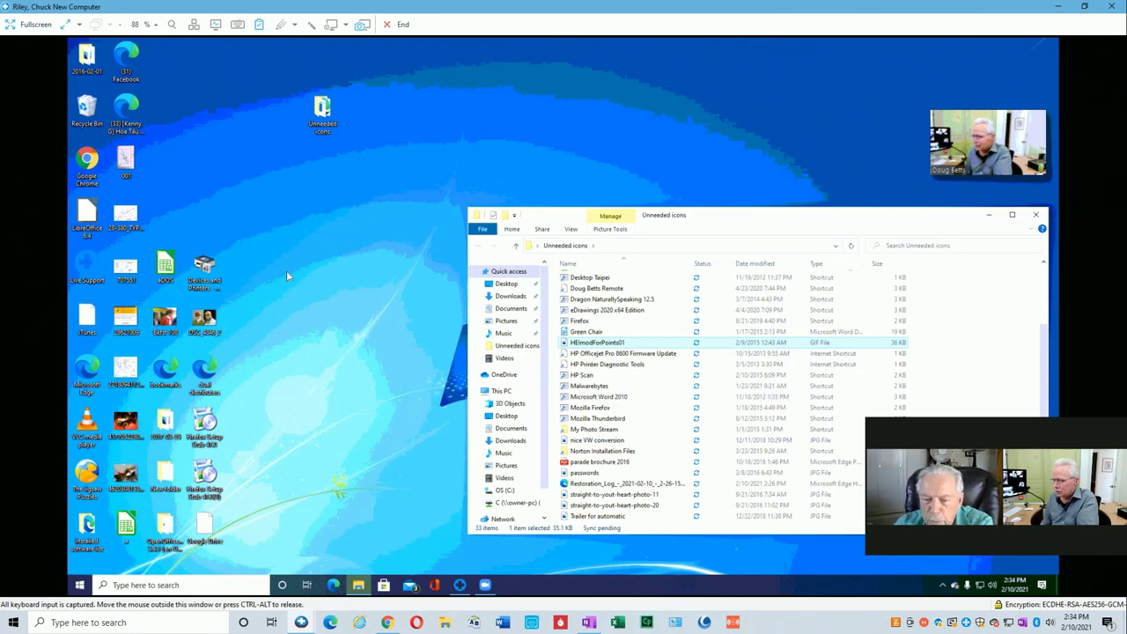
left_click(167, 213)
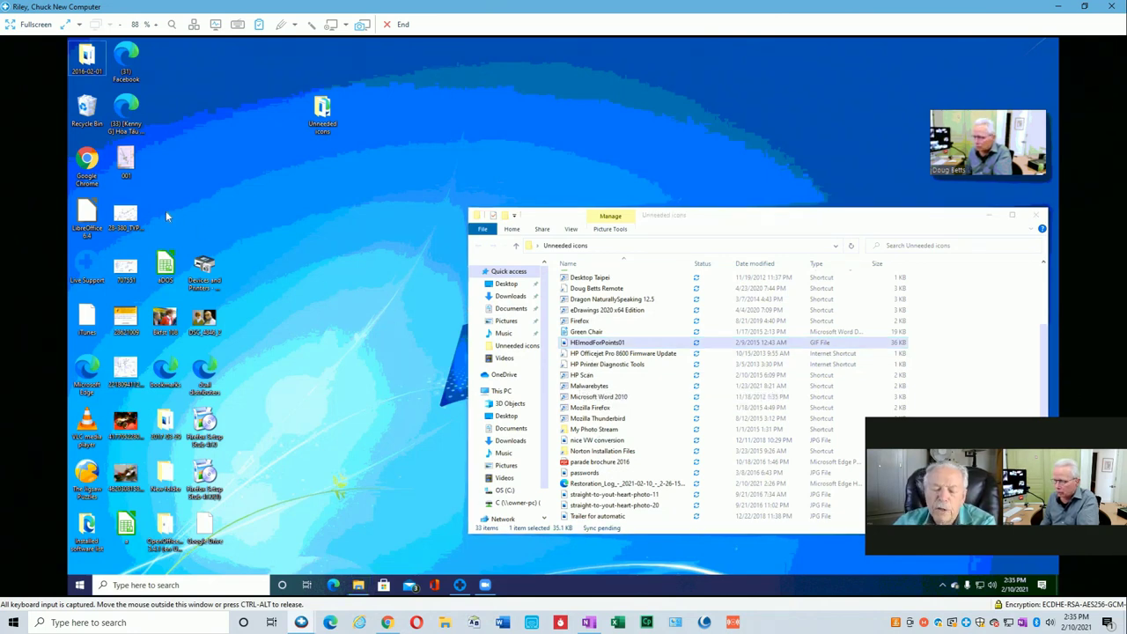
left_click_drag(166, 238, 212, 541)
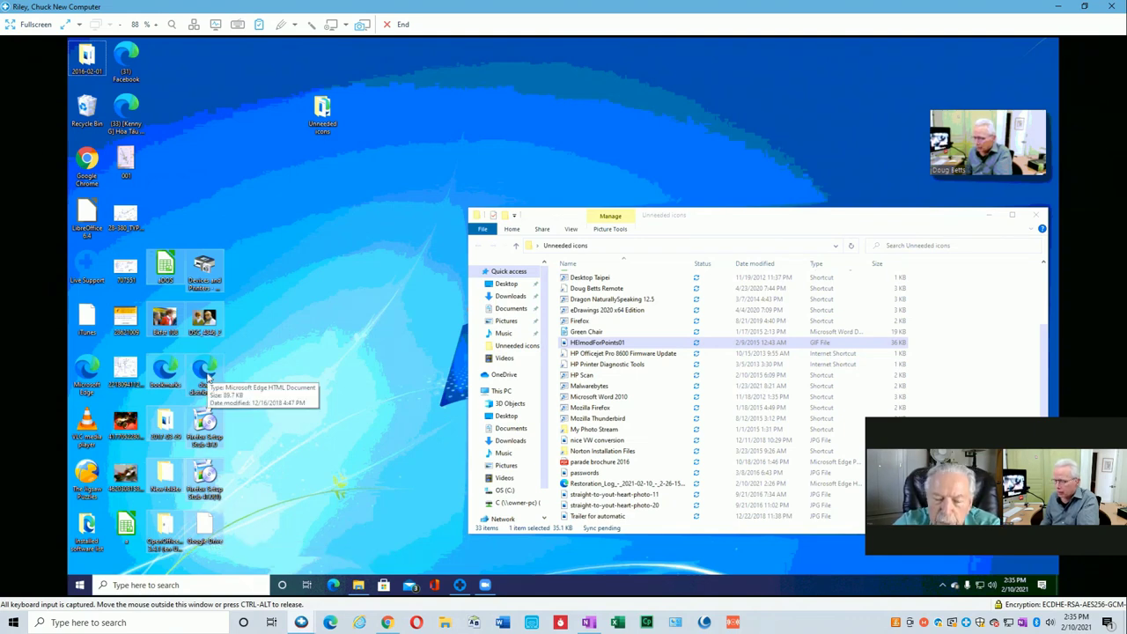
left_click_drag(206, 377, 954, 397)
left_click_drag(975, 384, 977, 385)
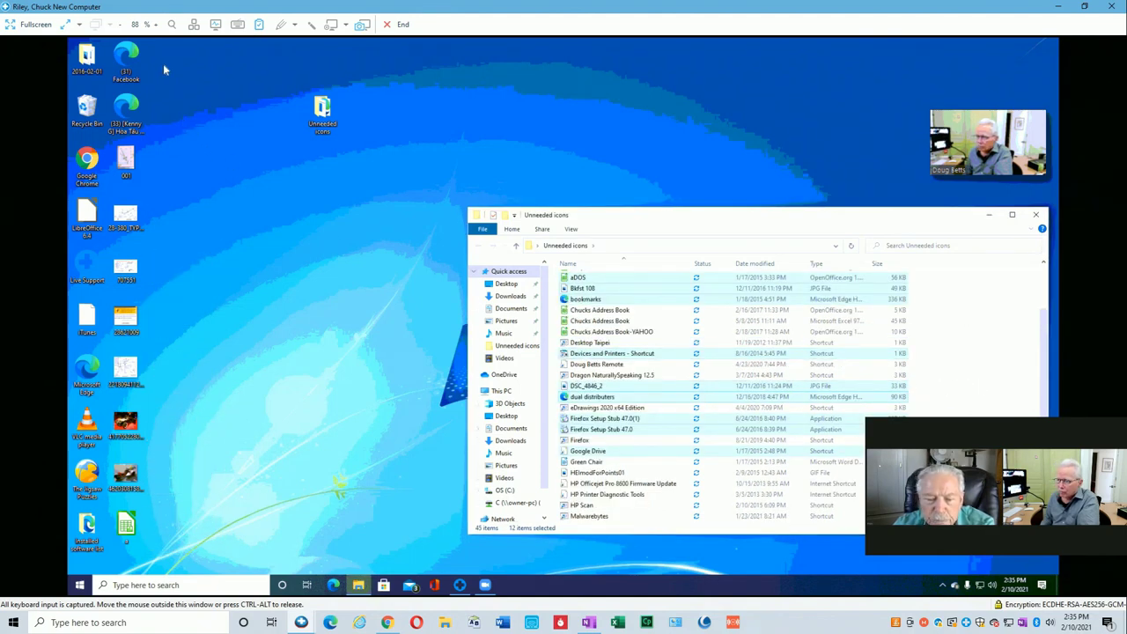
left_click_drag(163, 64, 971, 383)
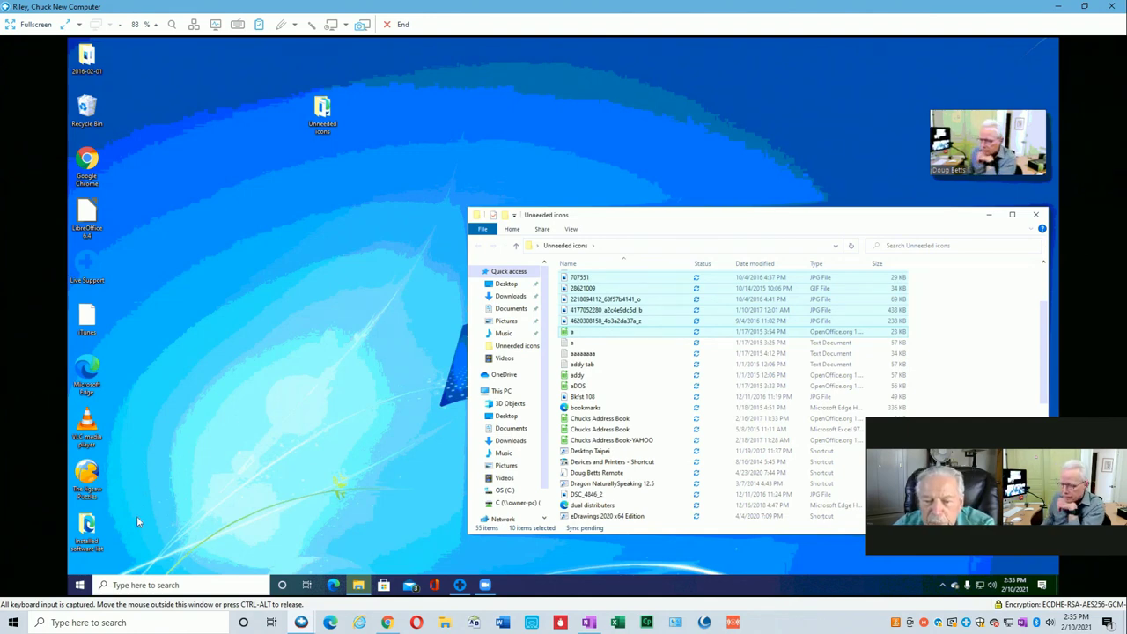
left_click(91, 443)
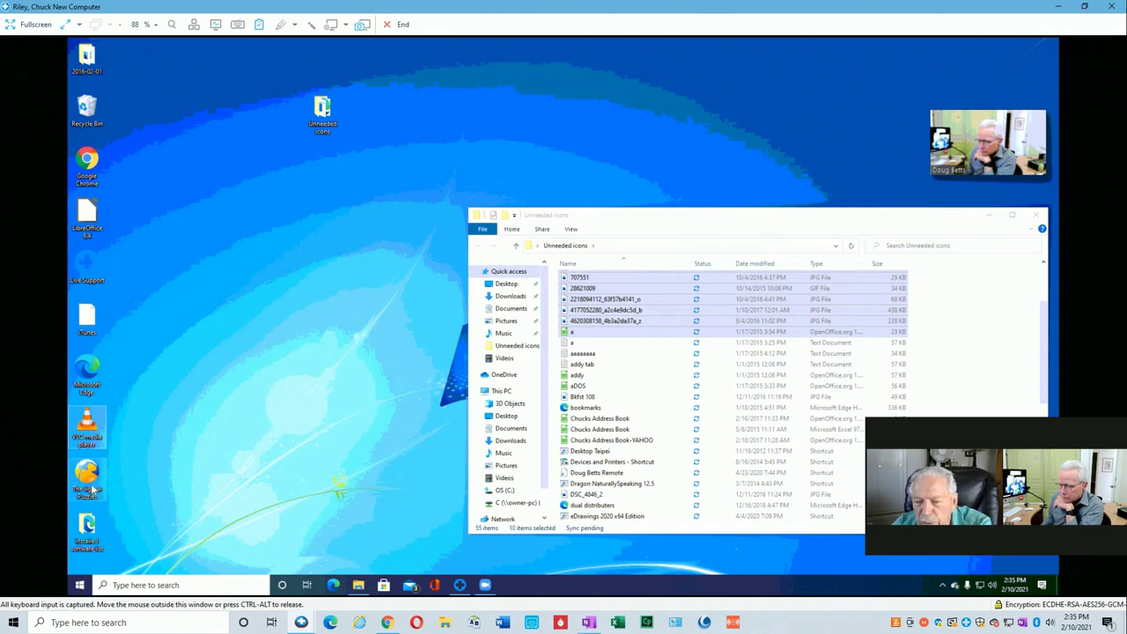
left_click_drag(144, 473, 97, 534)
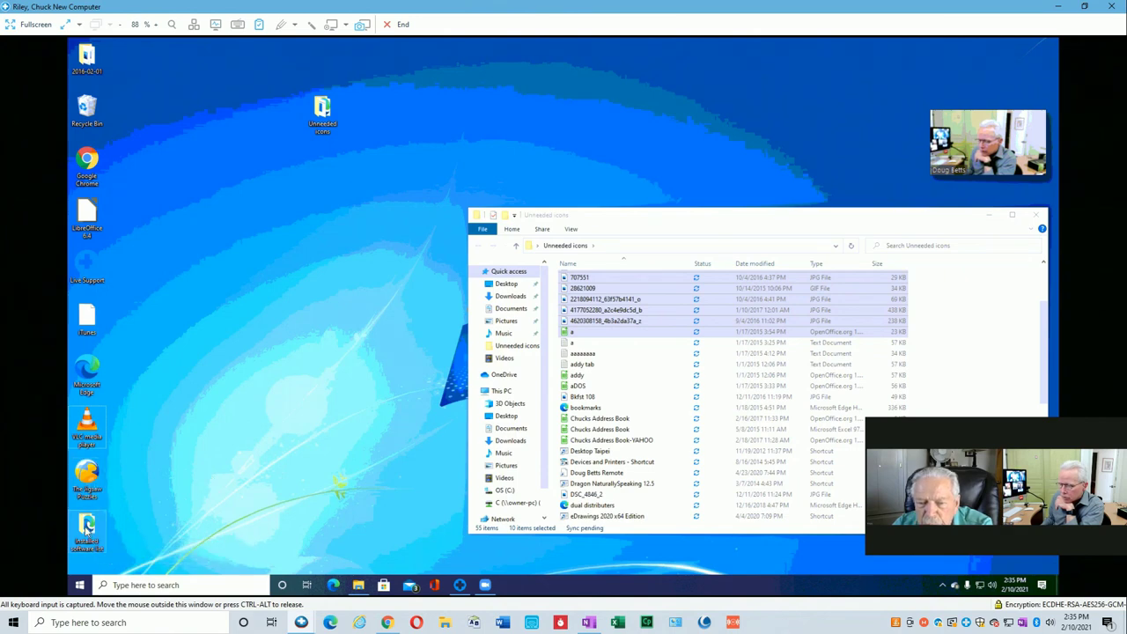
double_click(87, 526)
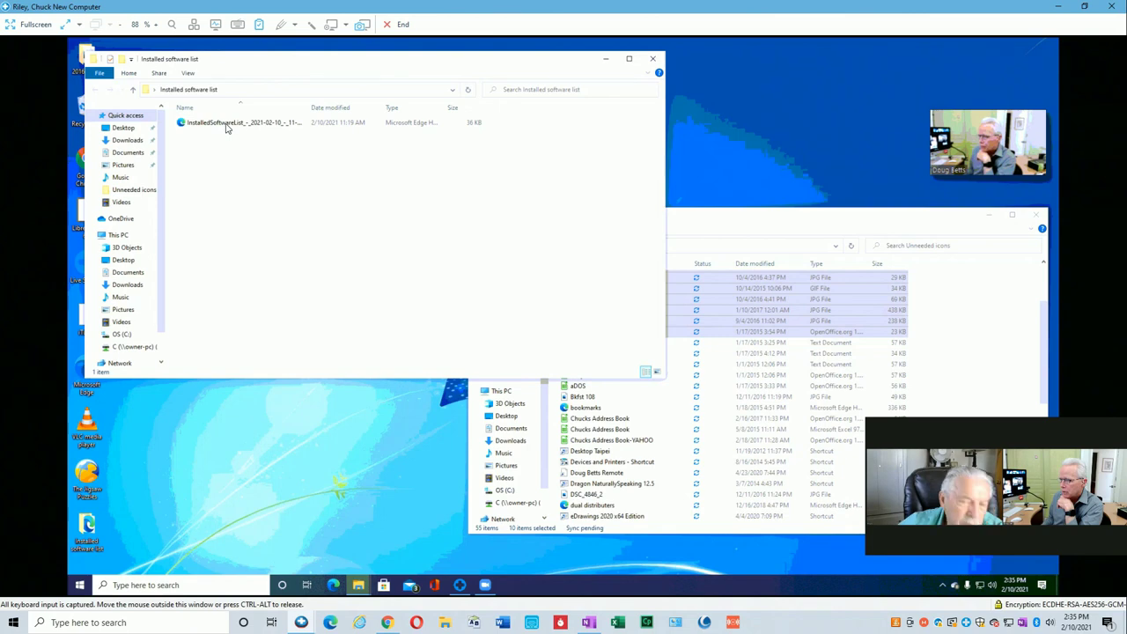
double_click(226, 125)
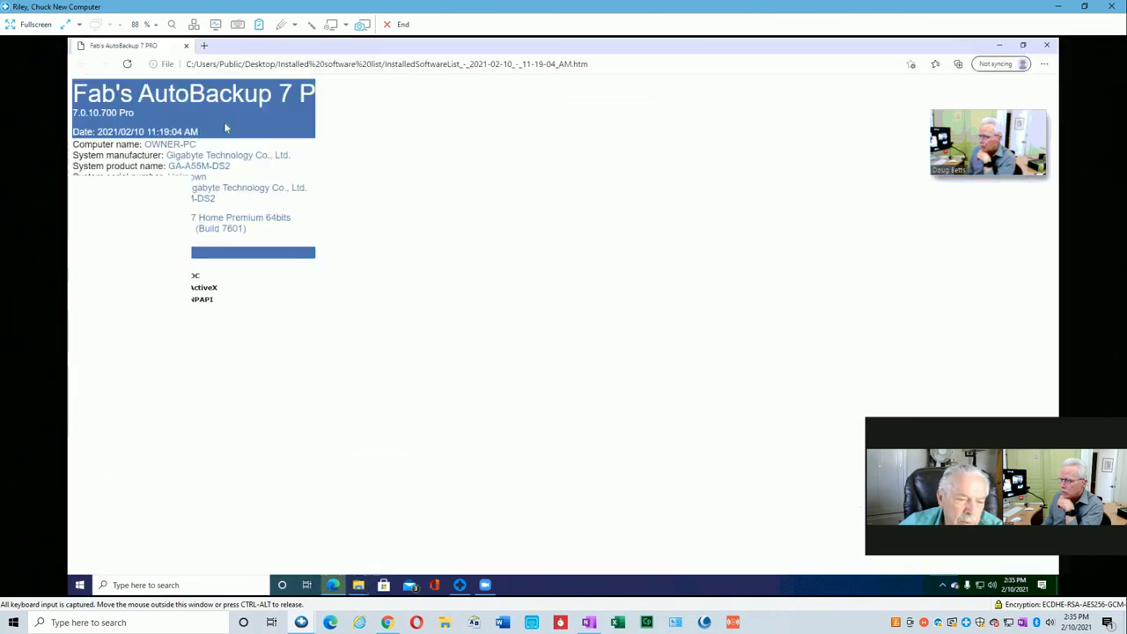
scroll(183, 387, "down", 5)
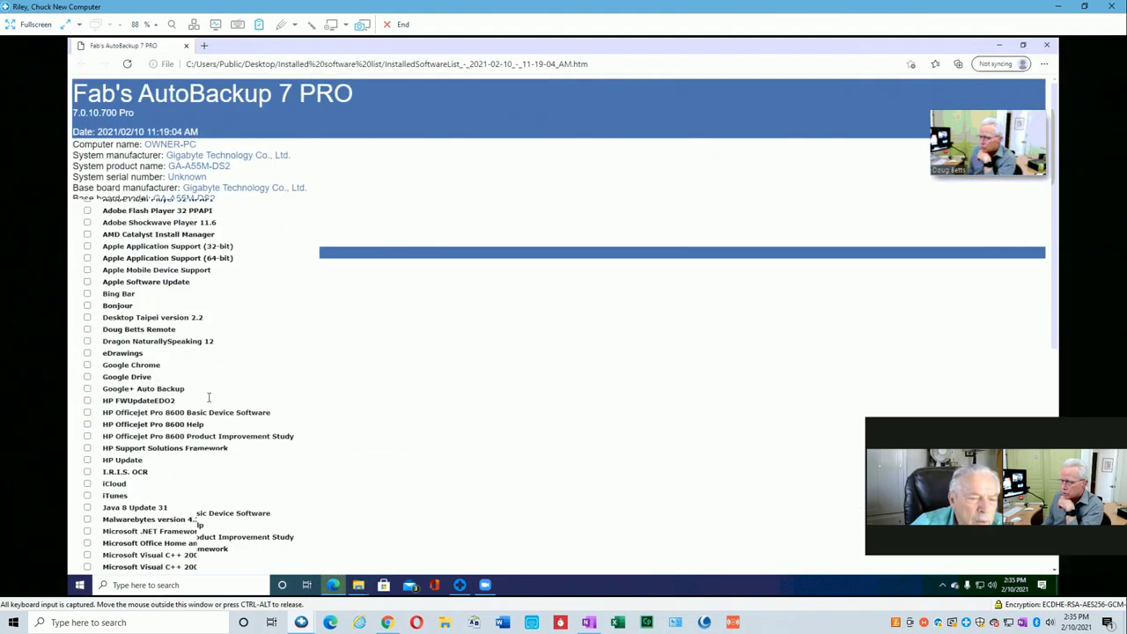
scroll(201, 402, "down", 2)
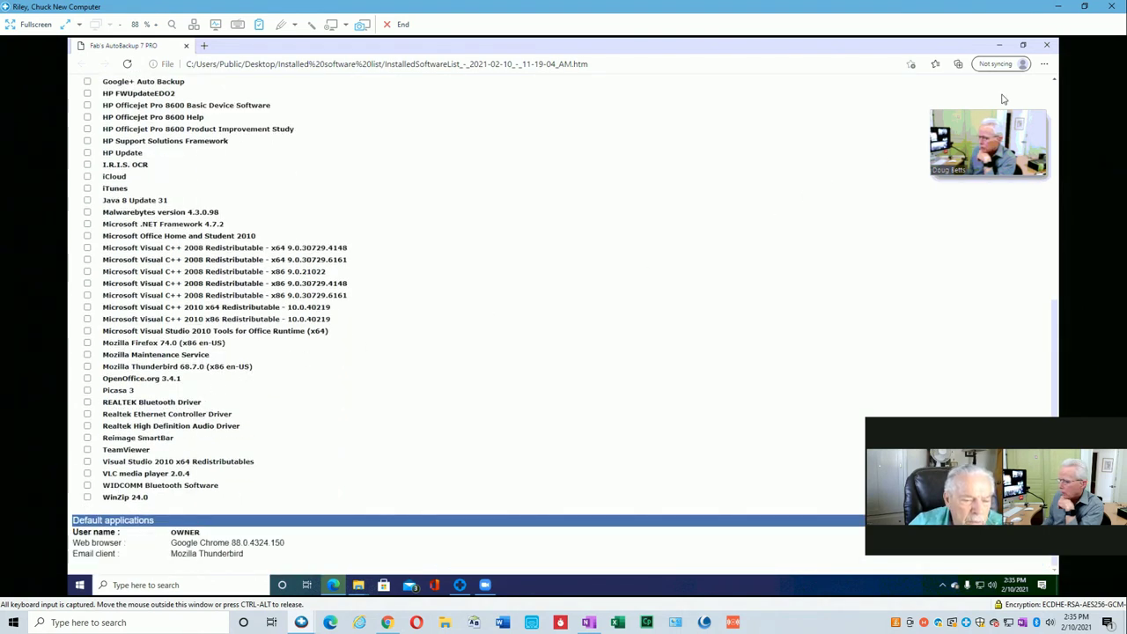
left_click(1050, 46)
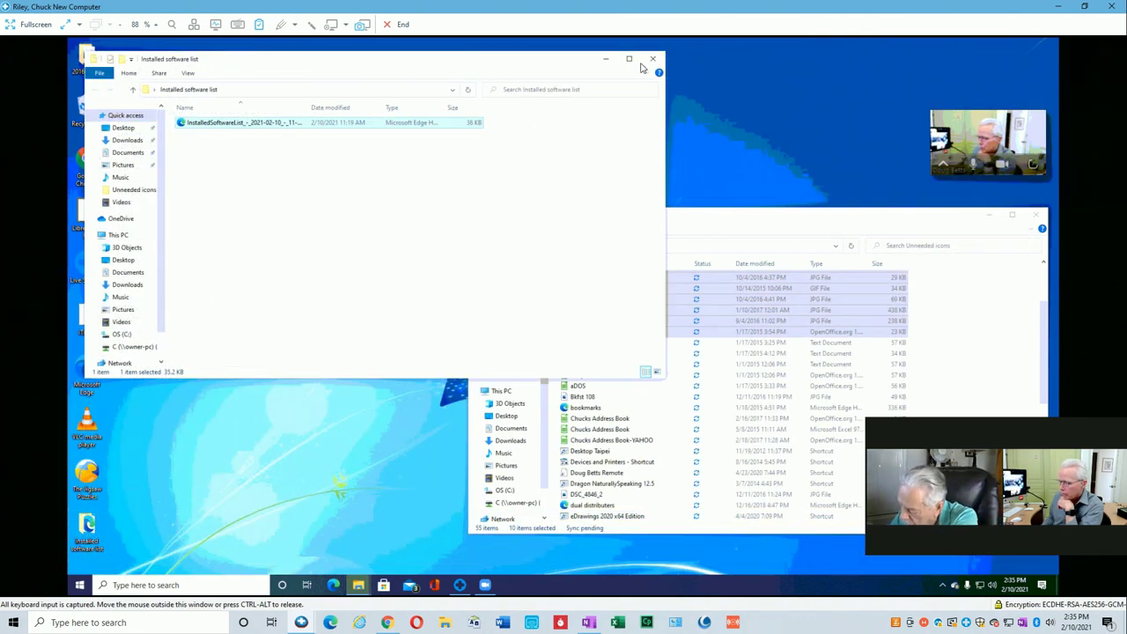
left_click(651, 62)
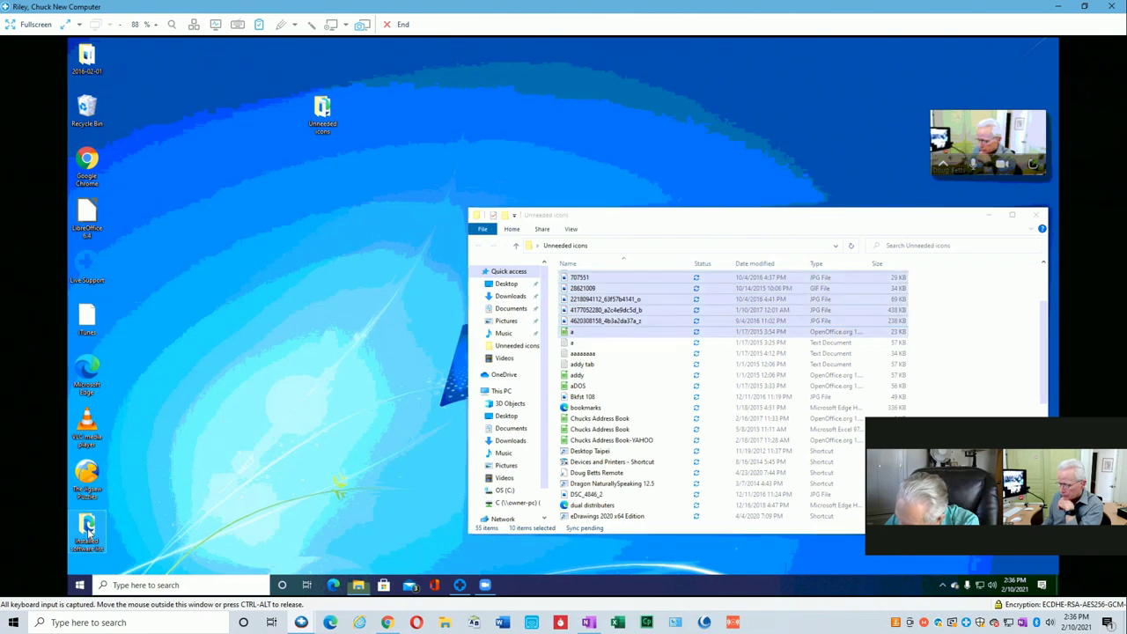
Drag Installed software list, The Jigsaw Puzzles and iTunes into Unneeded icons, making 38 items
left_click_drag(88, 532, 871, 456)
left_click_drag(959, 413, 970, 410)
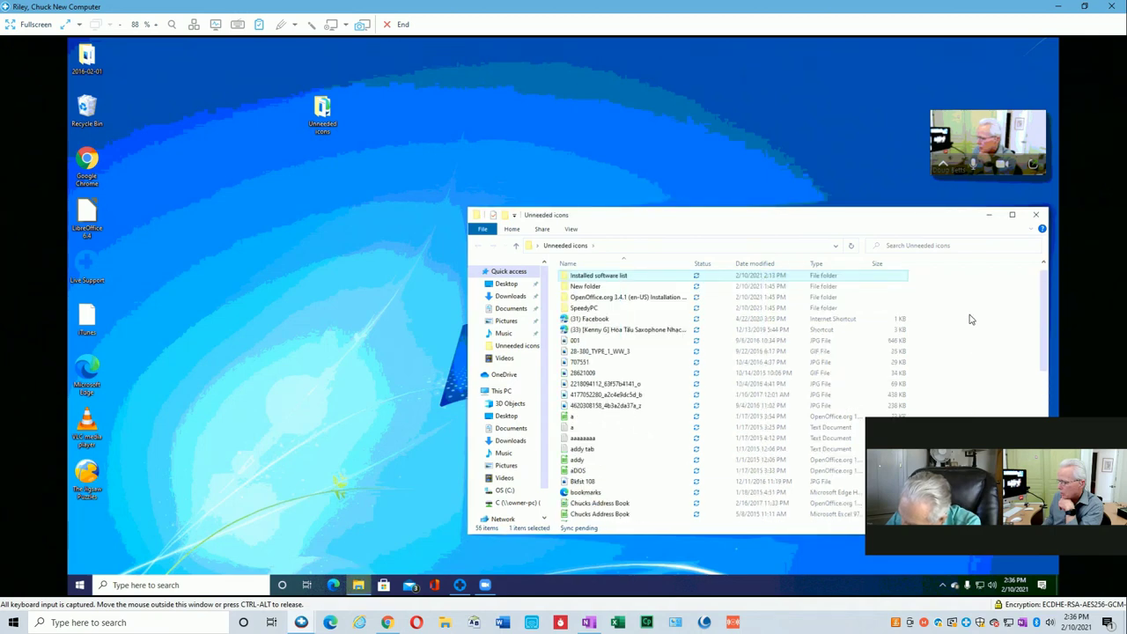
left_click(946, 324)
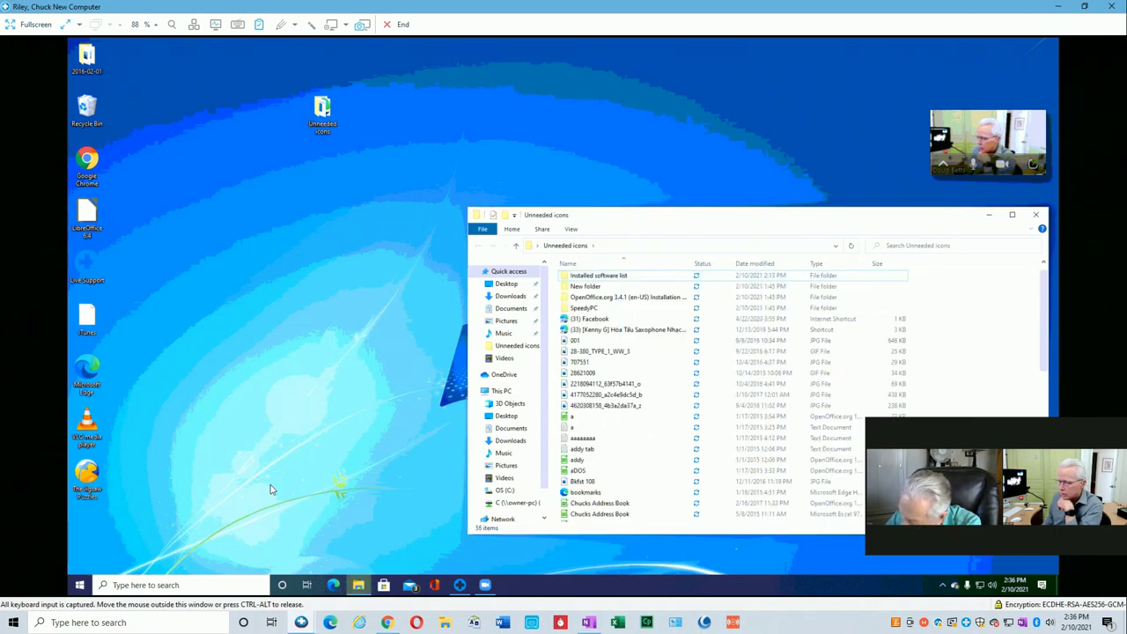
left_click(88, 484)
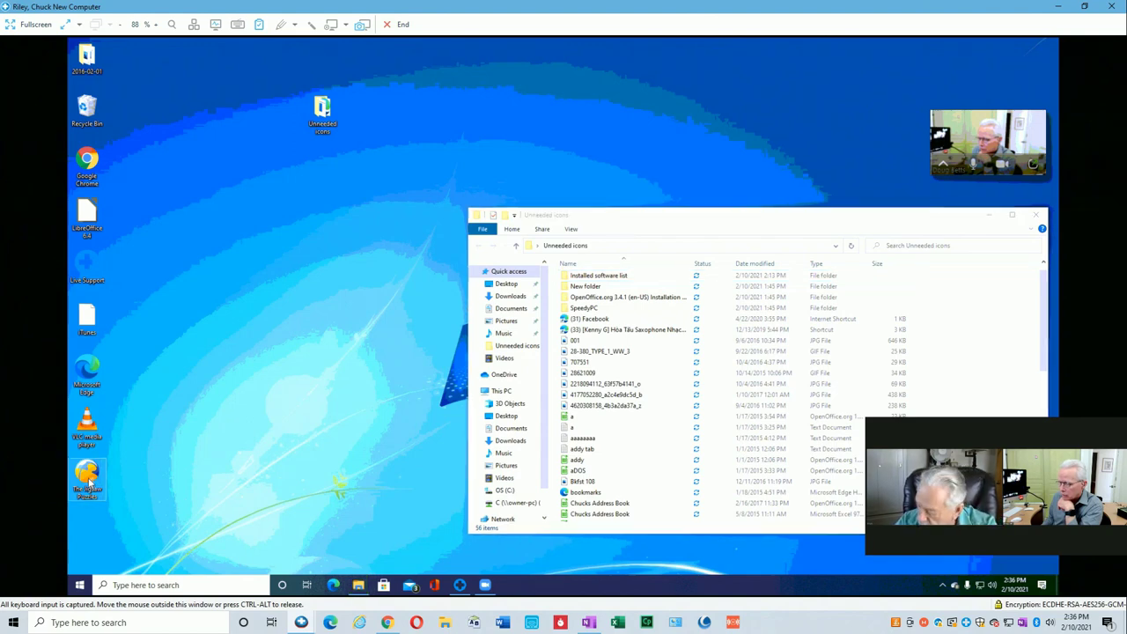
left_click_drag(88, 482, 928, 414)
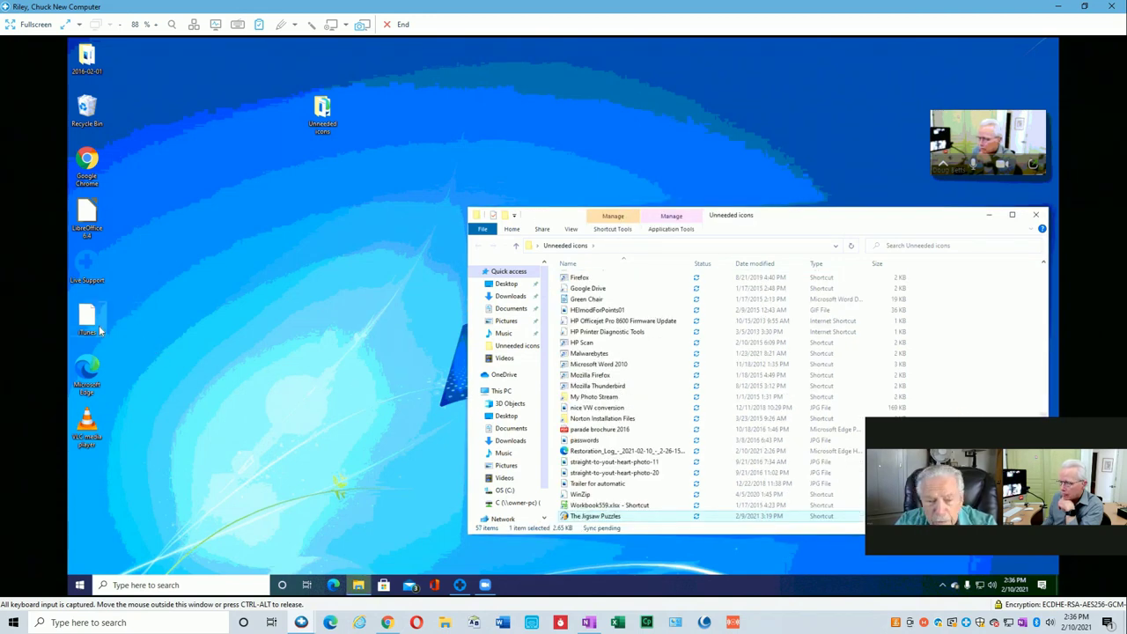
left_click_drag(123, 334, 979, 389)
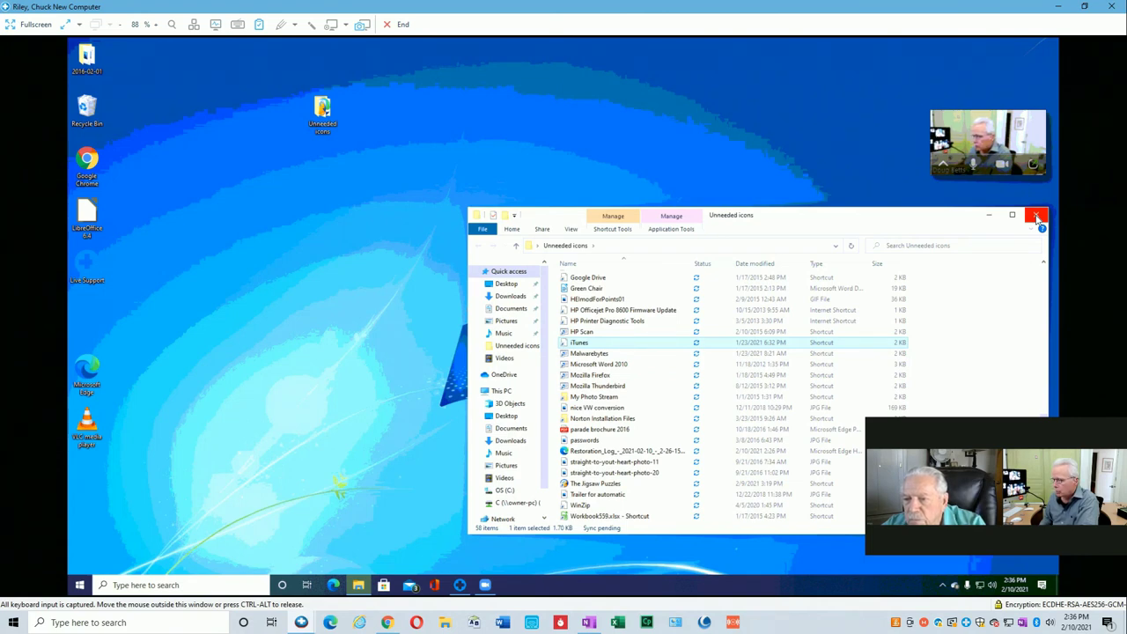
On the new computer, browse to C:\SWSetup\tools\CrystalDiskMarkPortable and launch DiskMark64
left_click(507, 491)
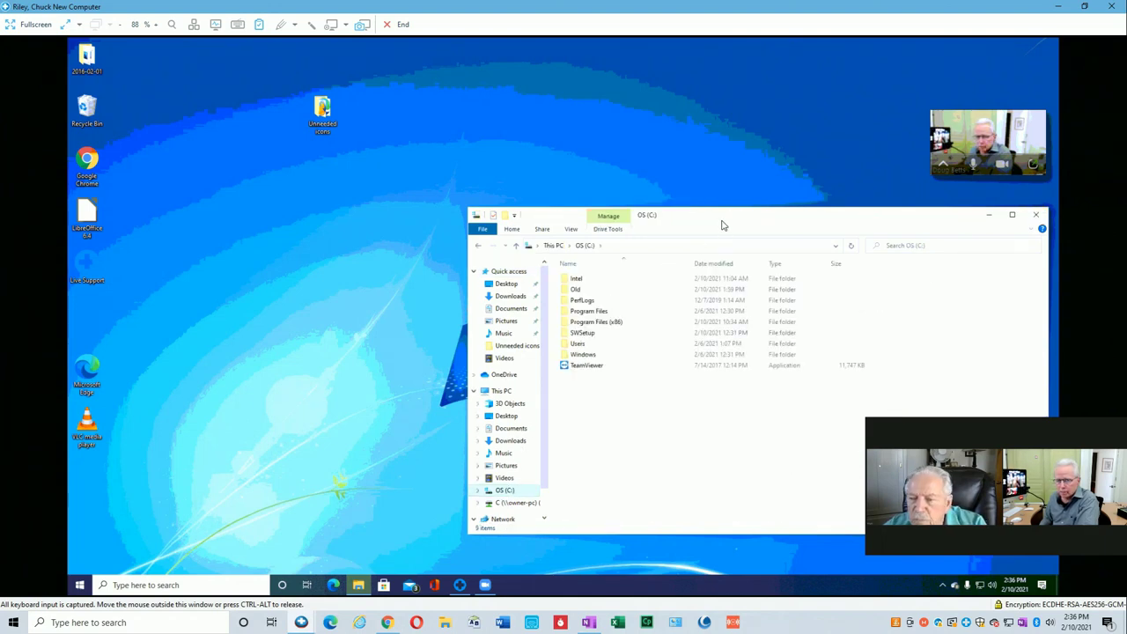
left_click_drag(682, 214, 592, 176)
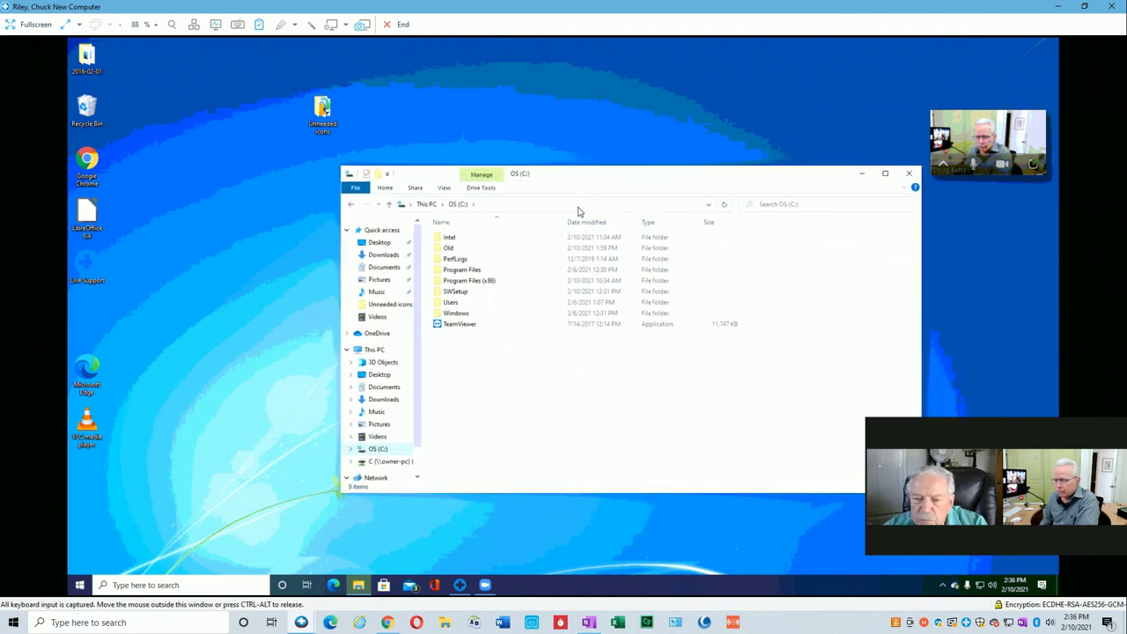
double_click(454, 292)
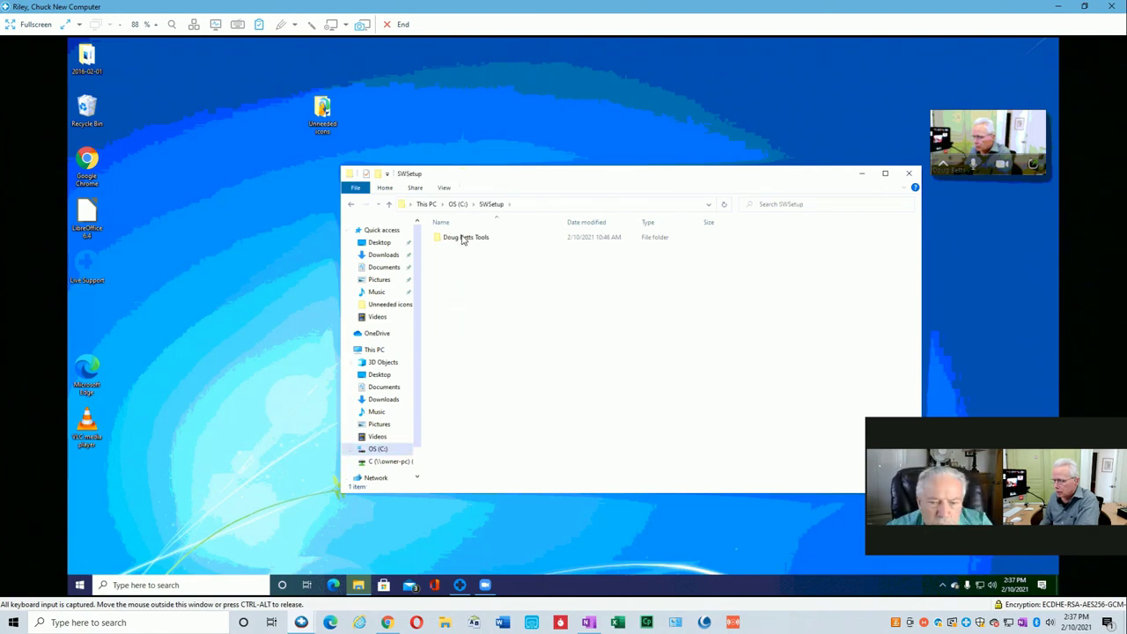
double_click(463, 239)
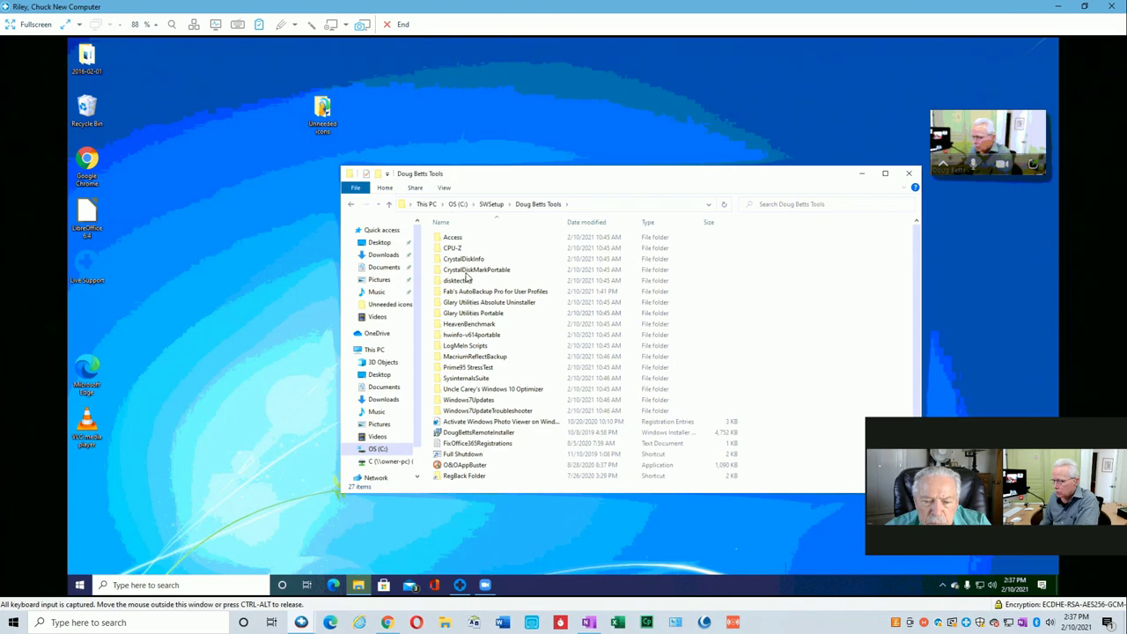
double_click(465, 271)
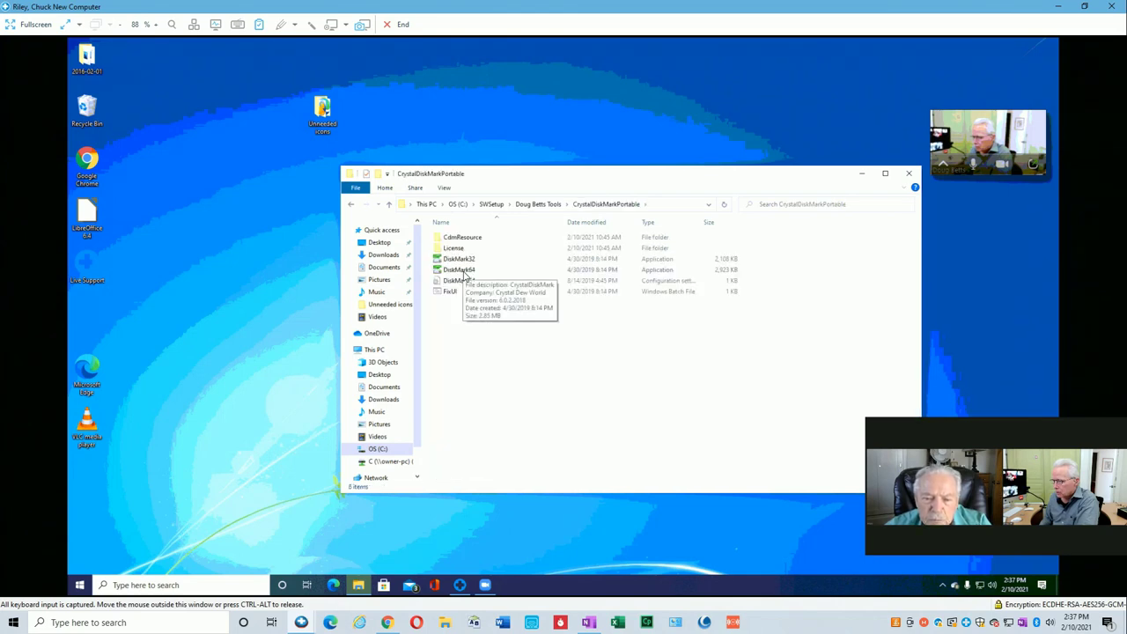
double_click(464, 272)
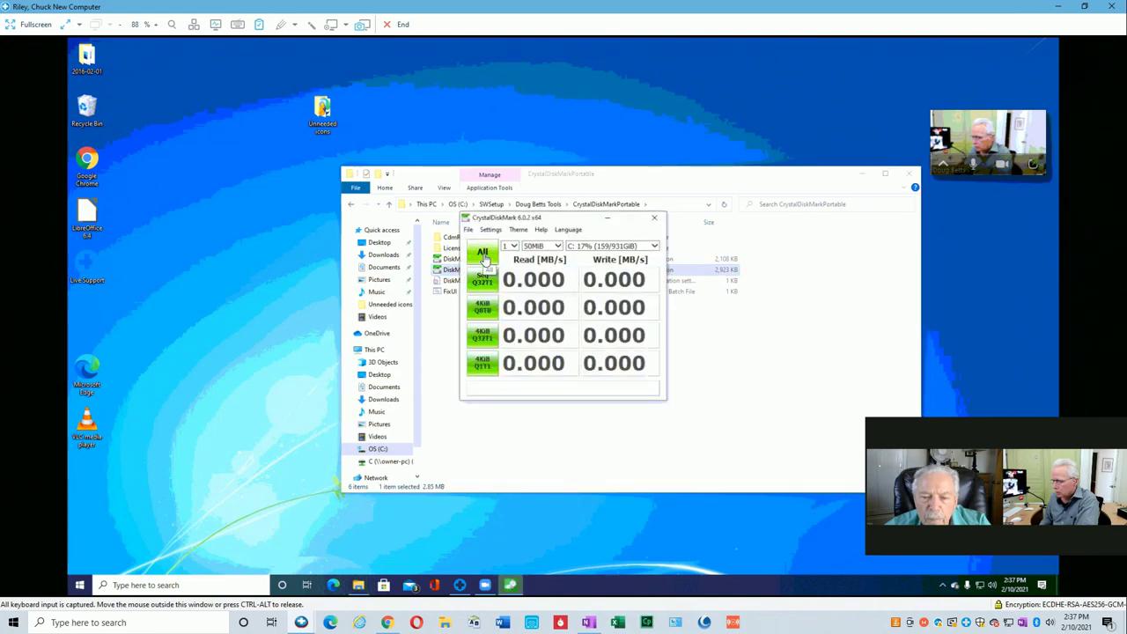
Run CrystalDiskMark's All benchmark on the new PC, then switch to the Old Computer session
left_click(483, 256)
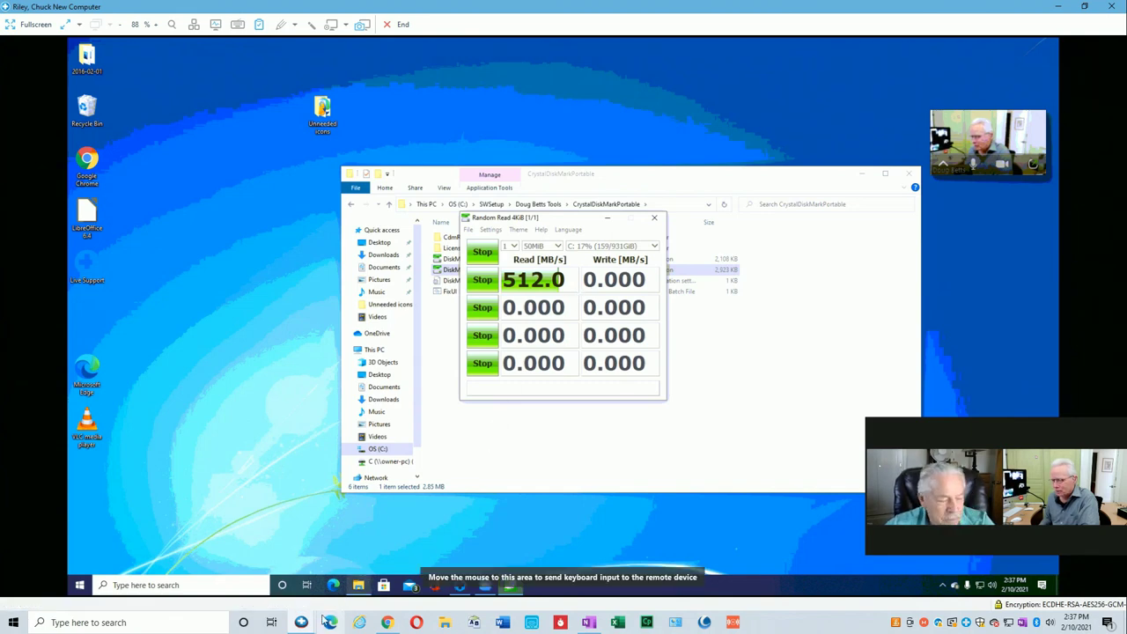
mouse_move(358, 585)
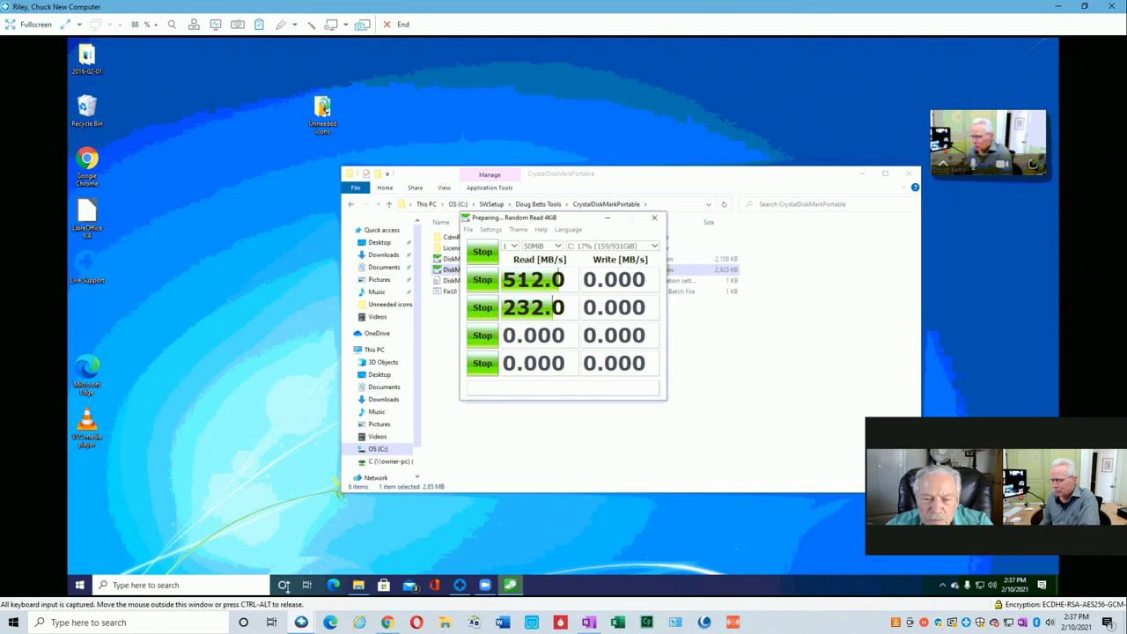
mouse_move(300, 622)
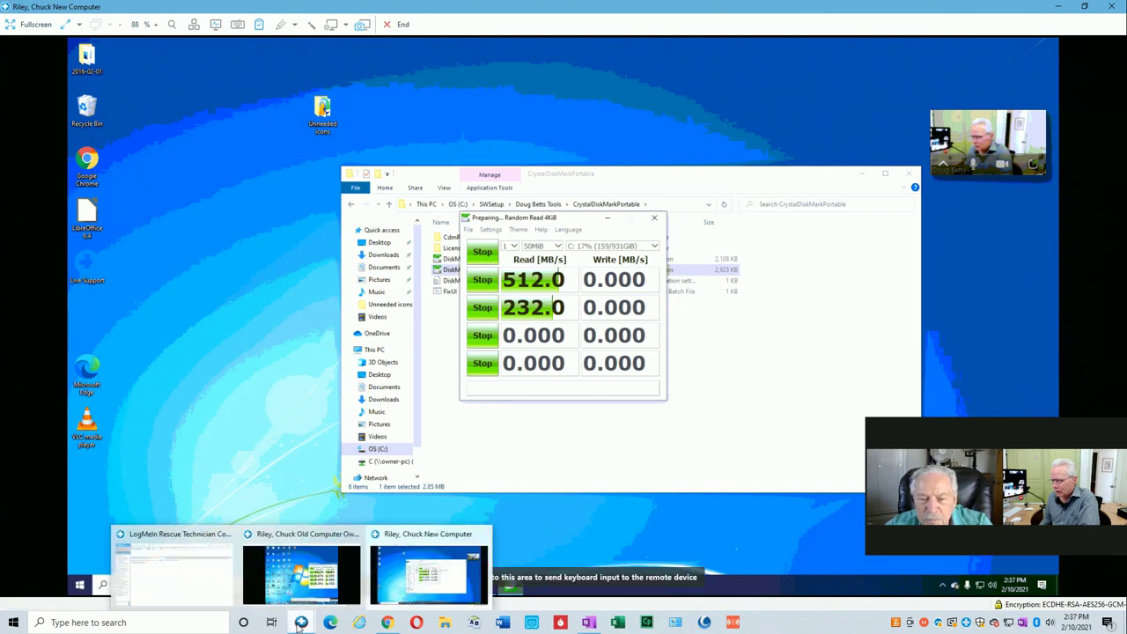
left_click(304, 585)
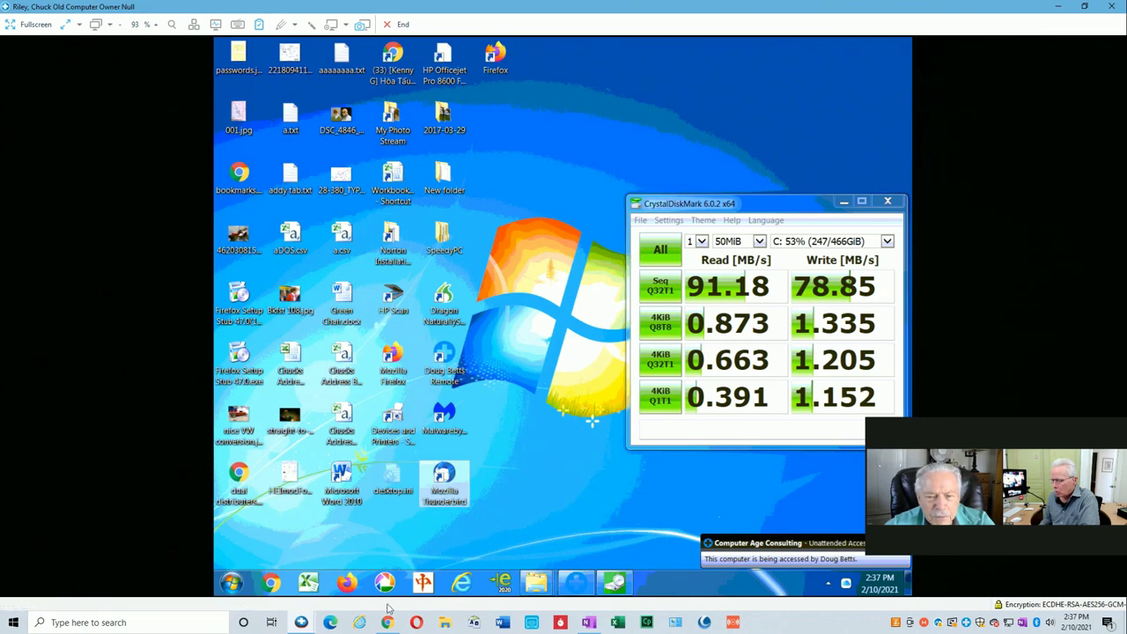
left_click(299, 624)
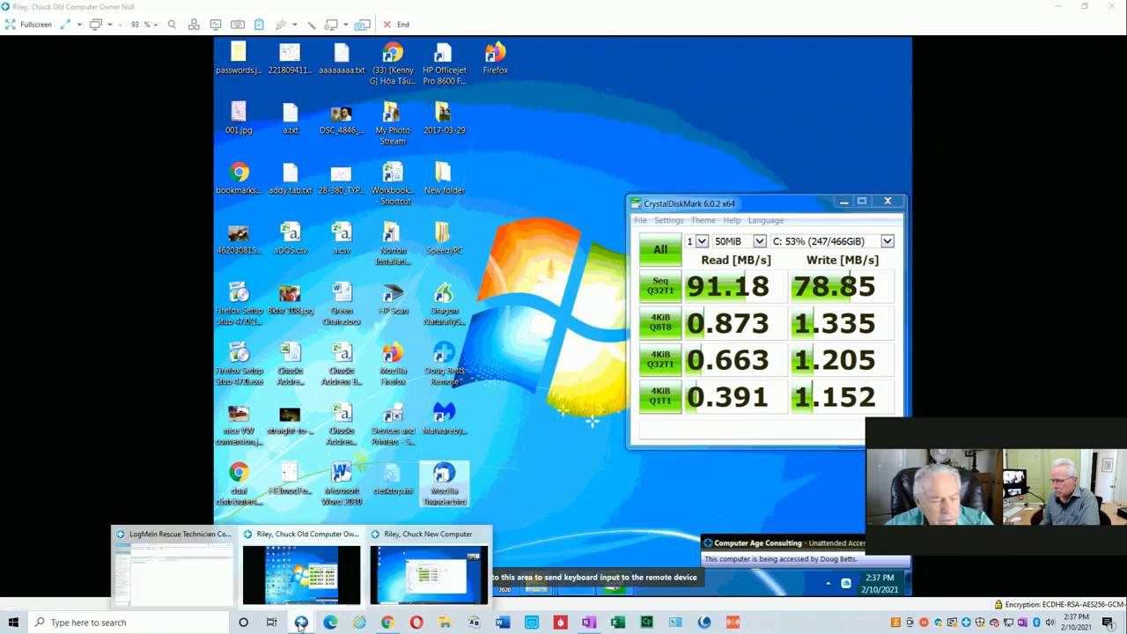
left_click(401, 564)
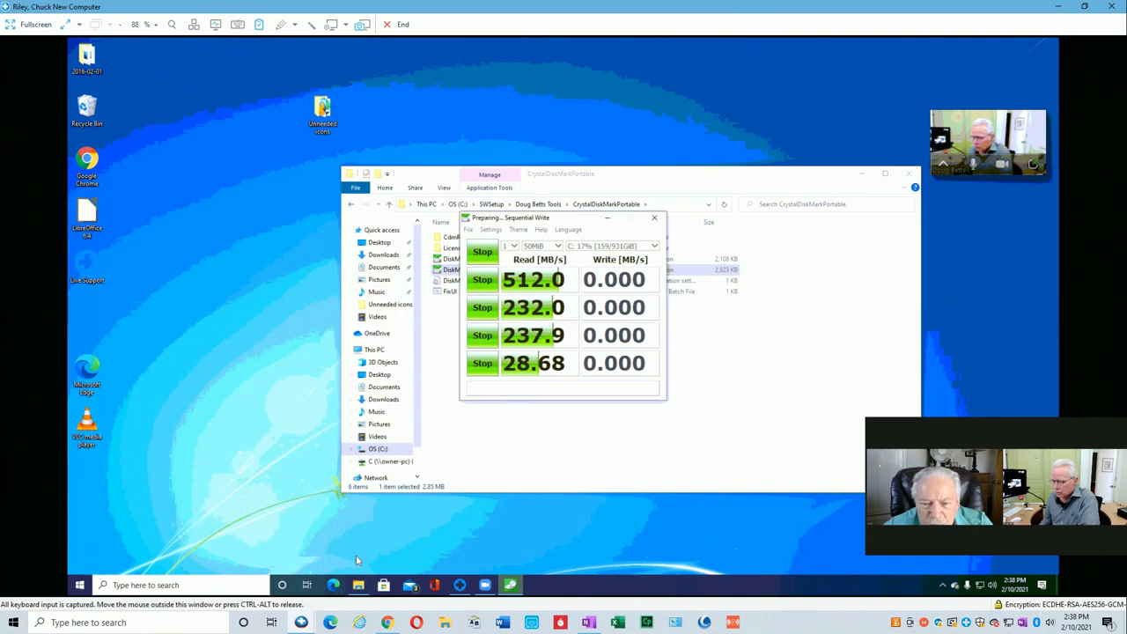
mouse_move(306, 625)
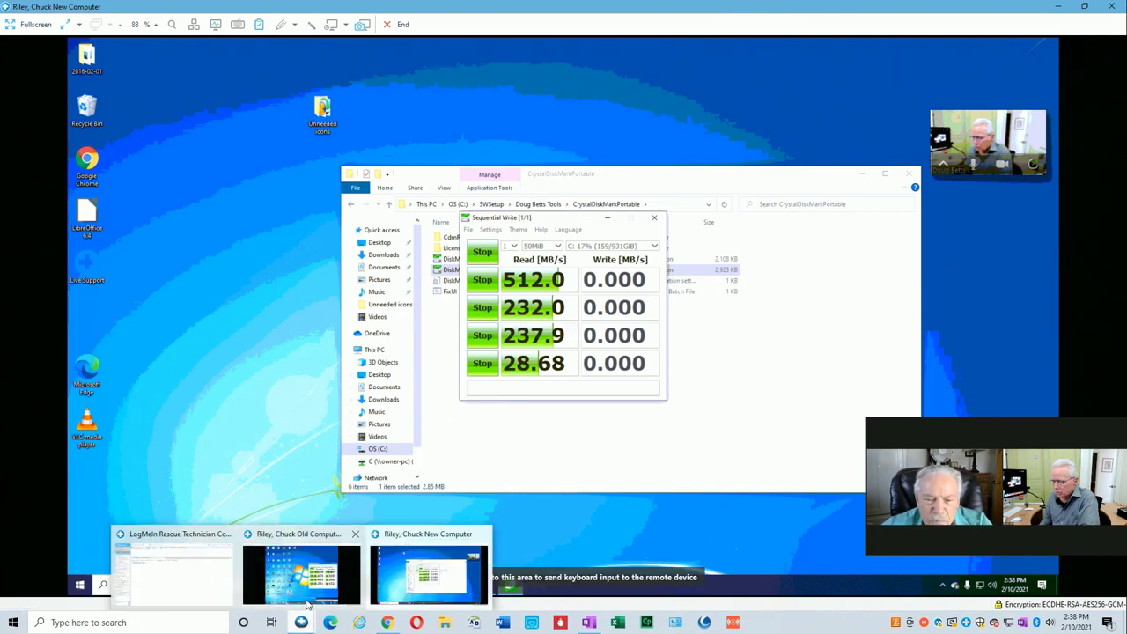
left_click(345, 541)
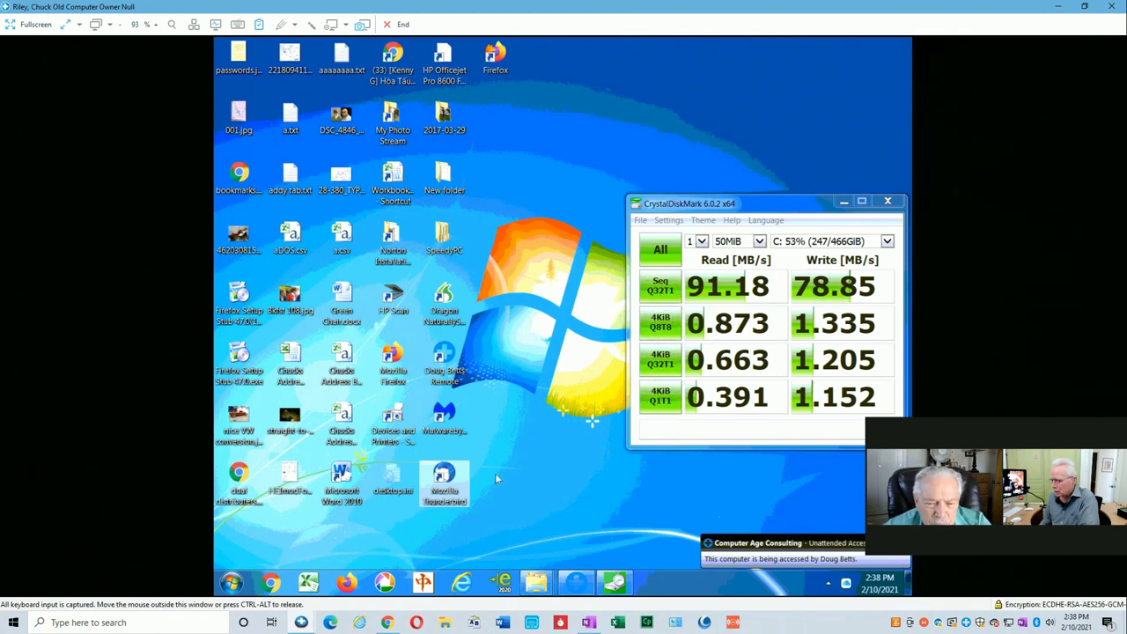
mouse_move(303, 624)
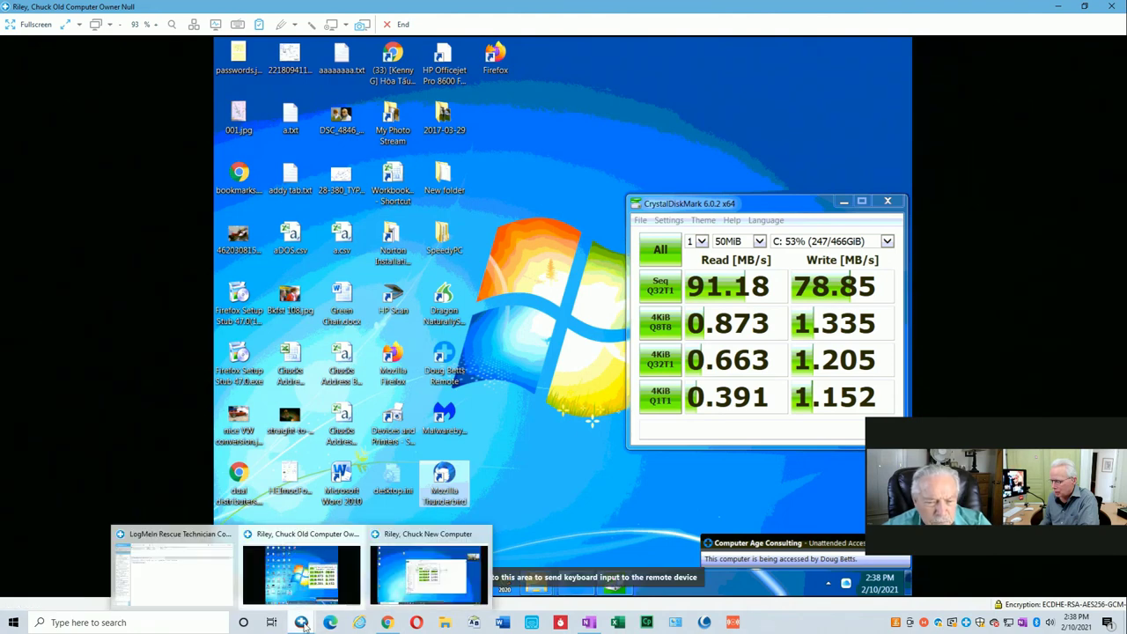
left_click(407, 538)
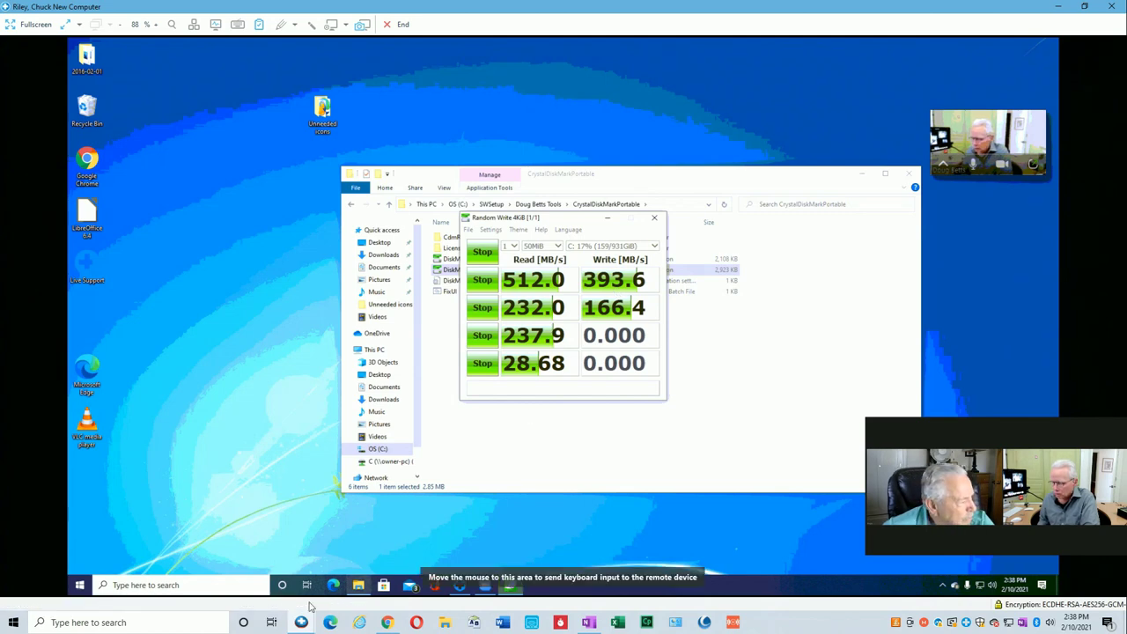
left_click(301, 574)
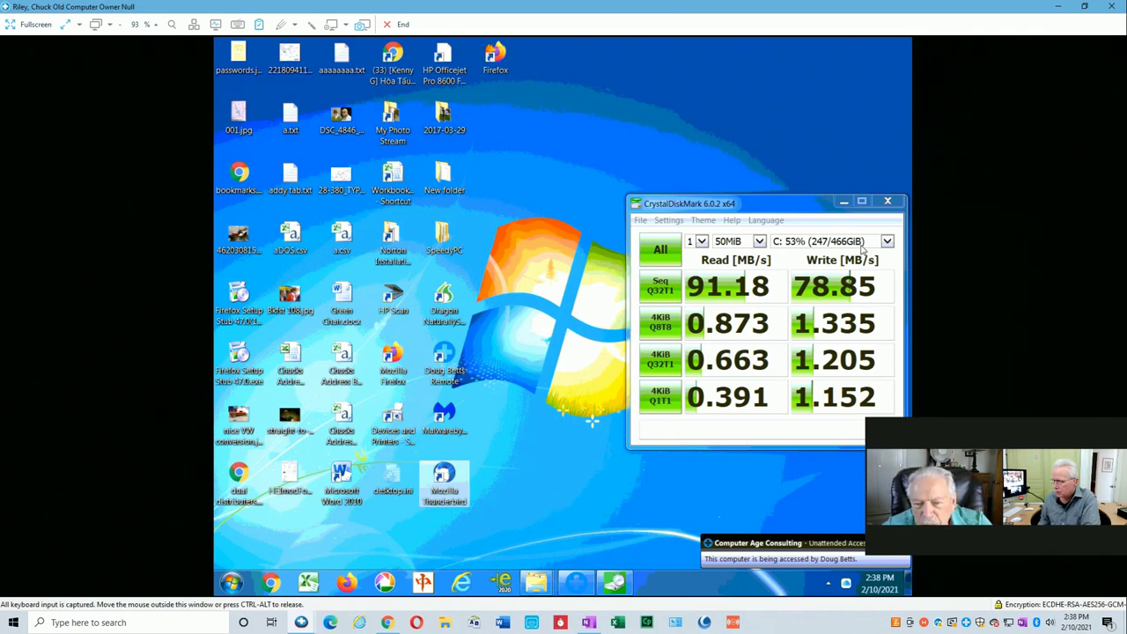
left_click(889, 204)
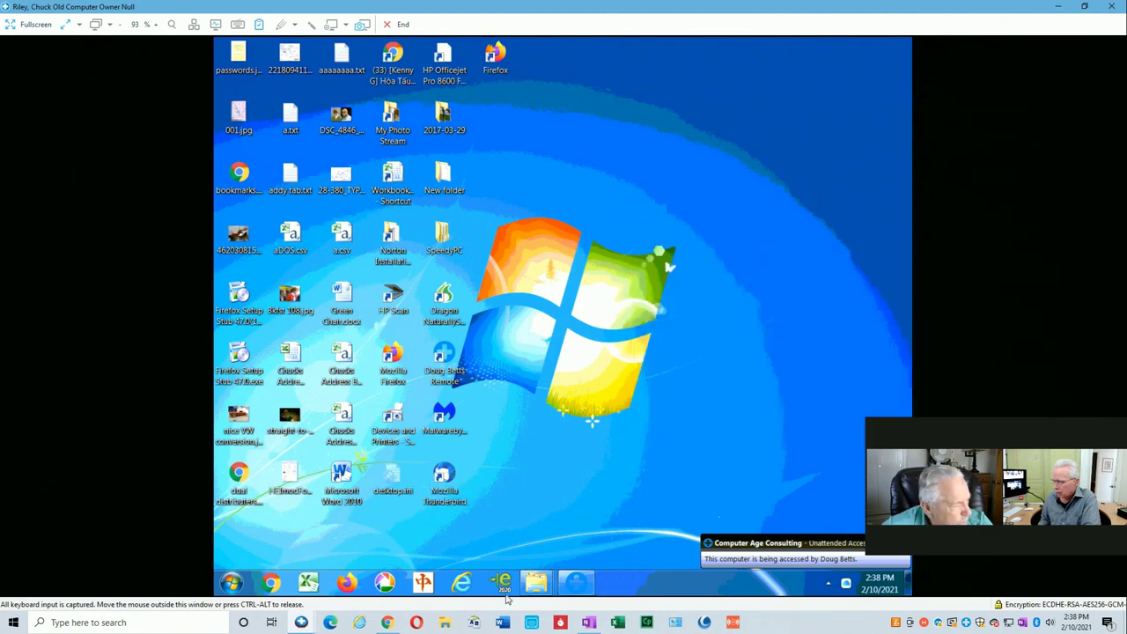
mouse_move(534, 587)
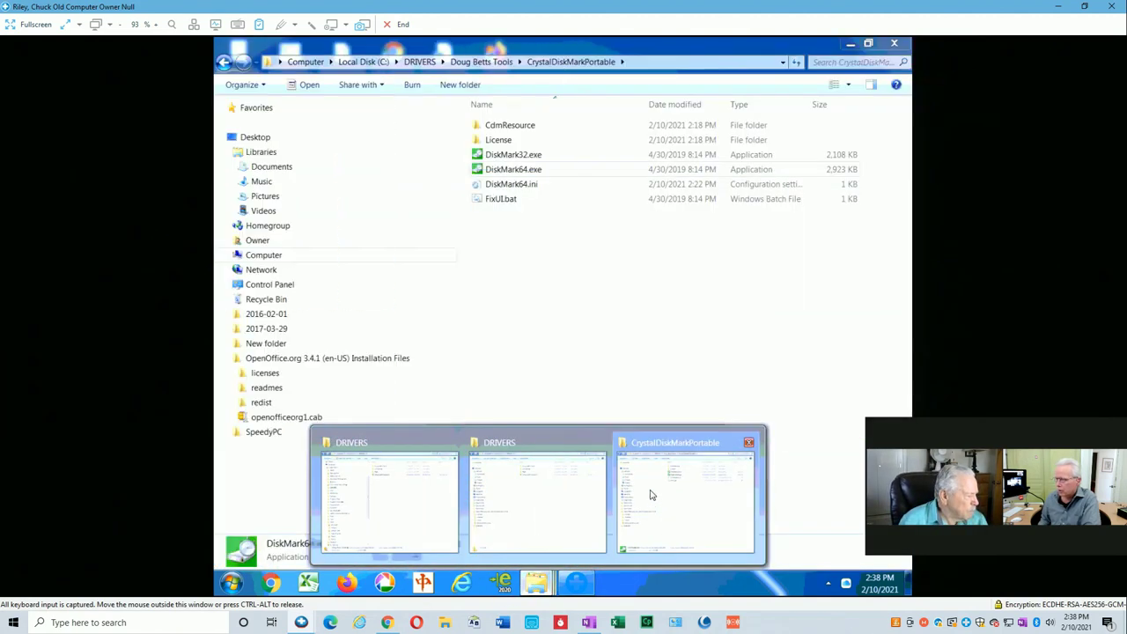
left_click(651, 494)
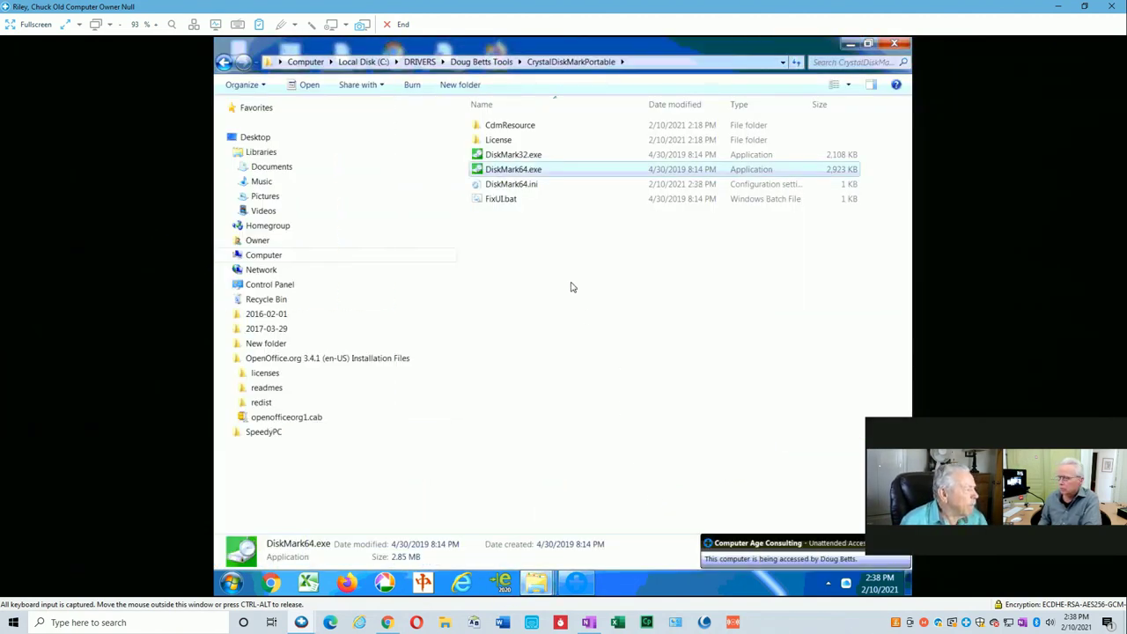
left_click(482, 62)
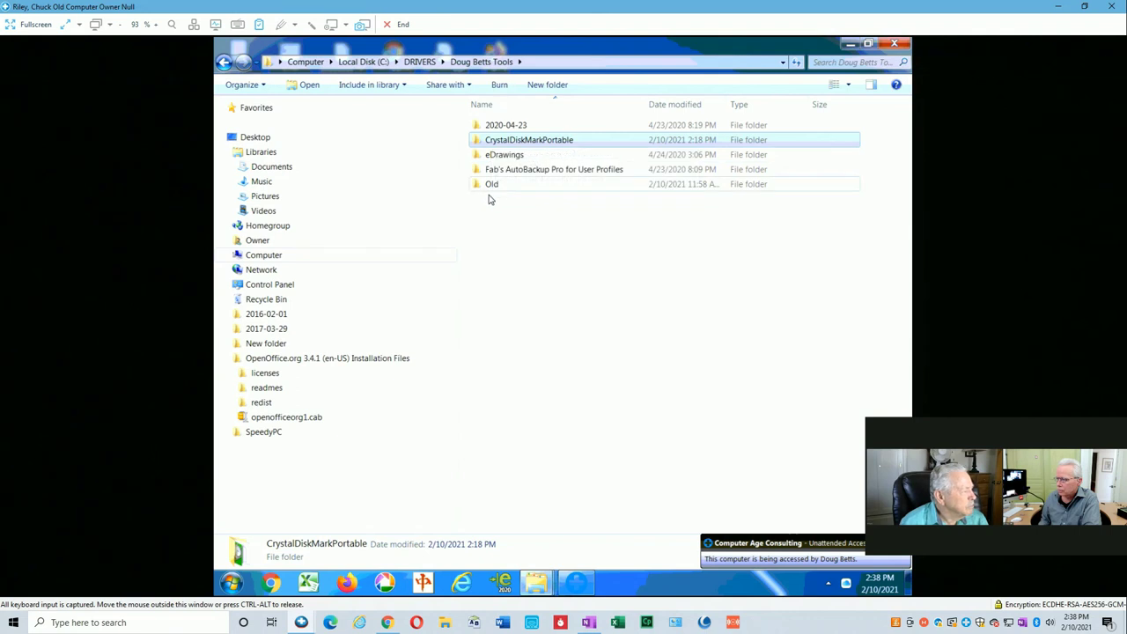
left_click(429, 63)
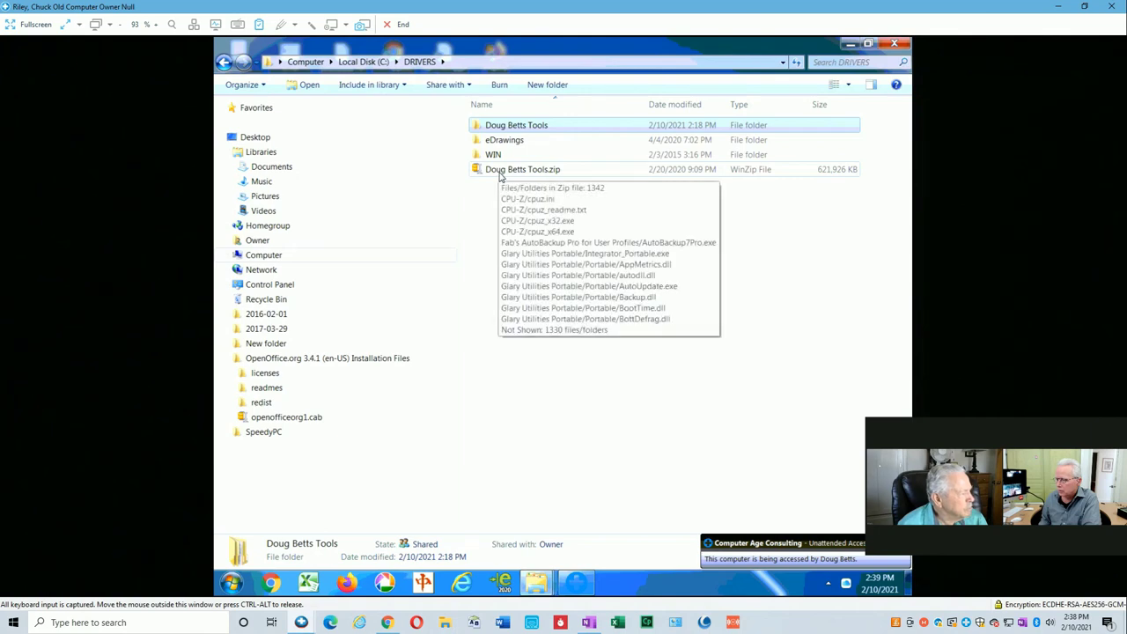
left_click(499, 173)
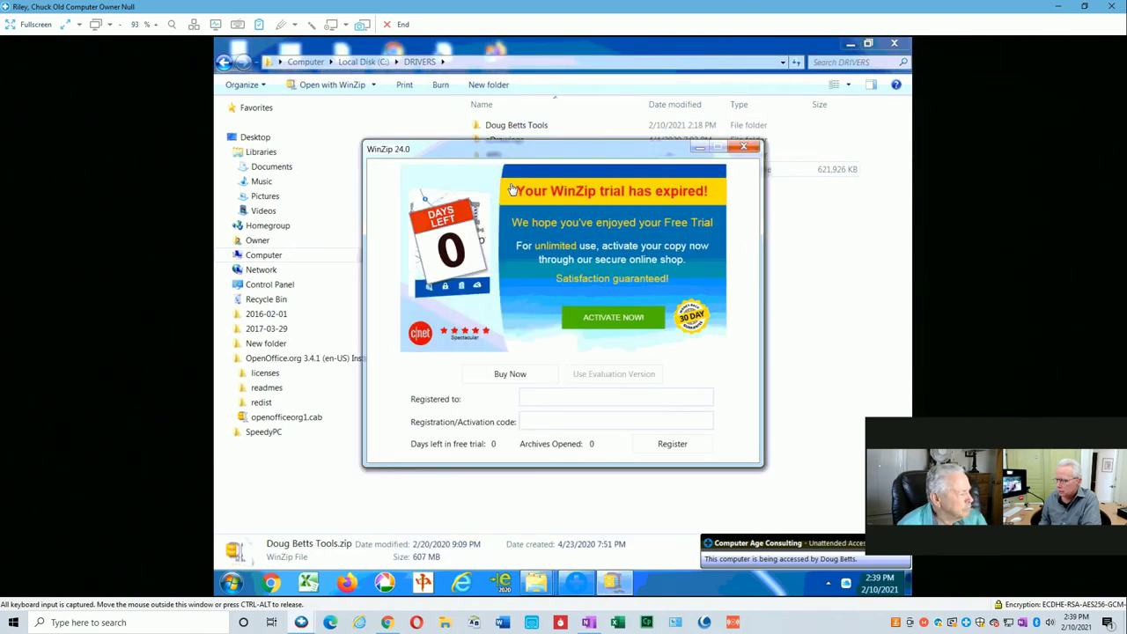
Dismiss the expired WinZip notice and make Windows Explorer the default program for zip files
left_click(746, 149)
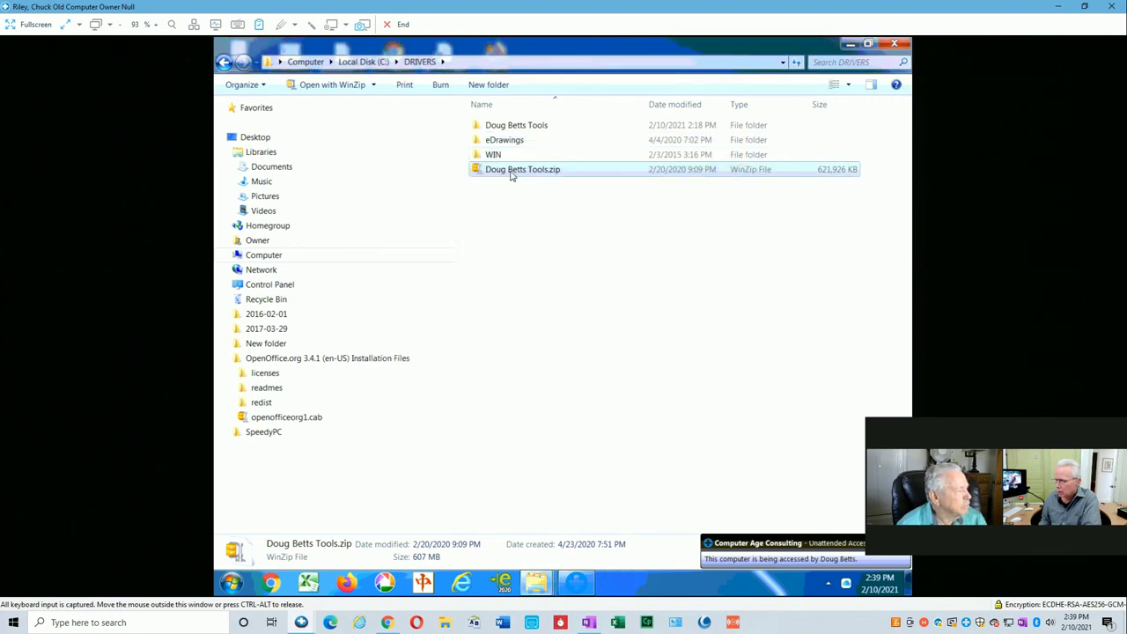
right_click(510, 174)
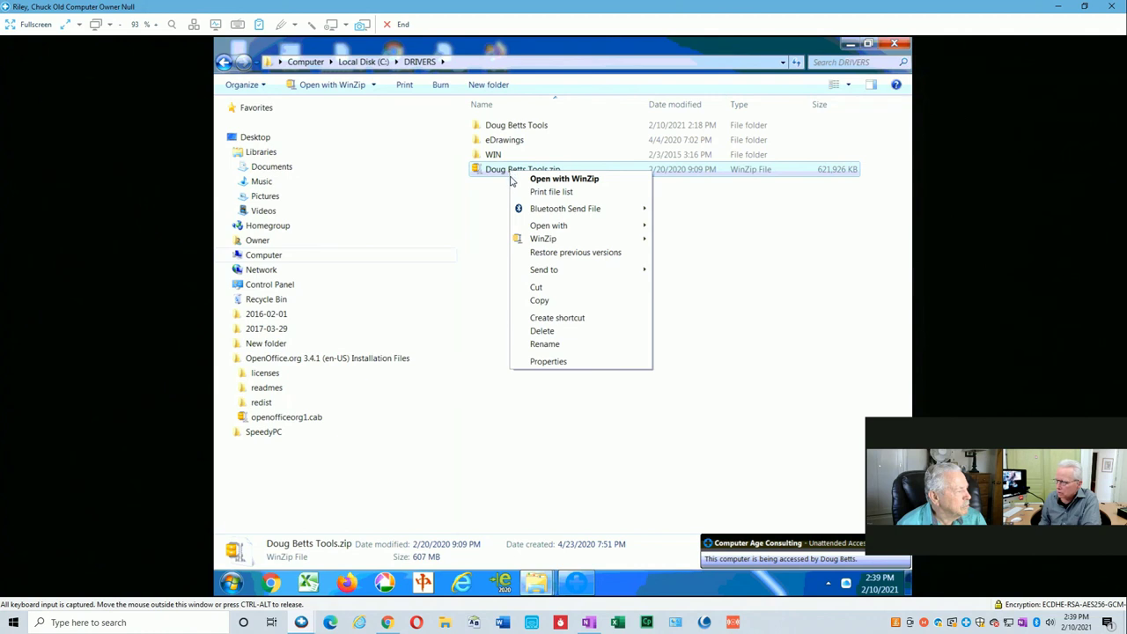
mouse_move(555, 225)
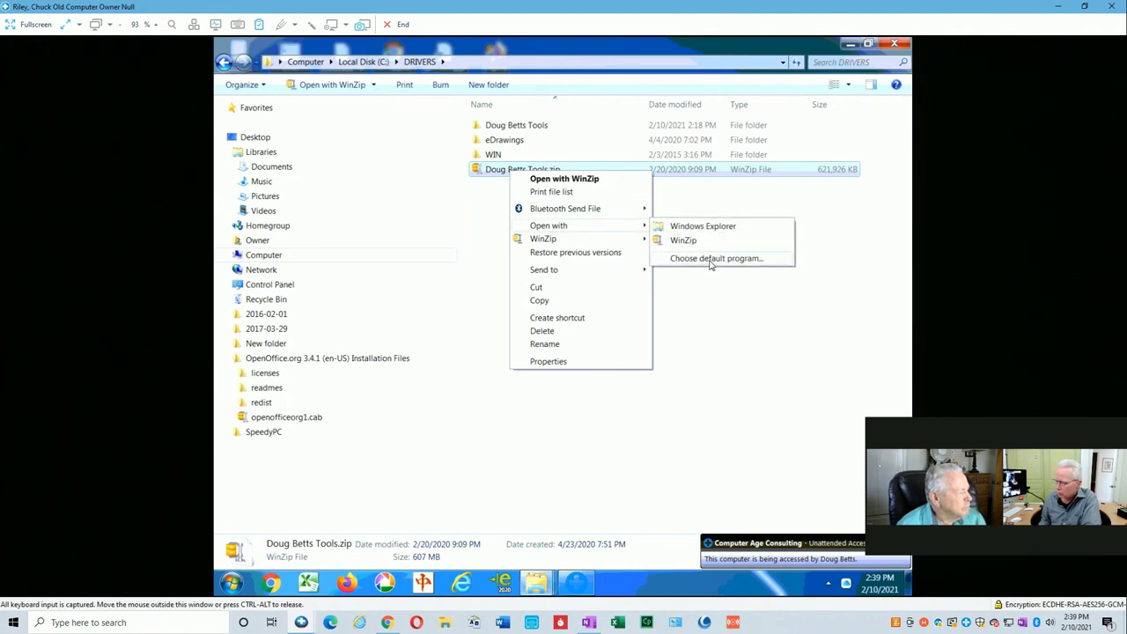
left_click(710, 259)
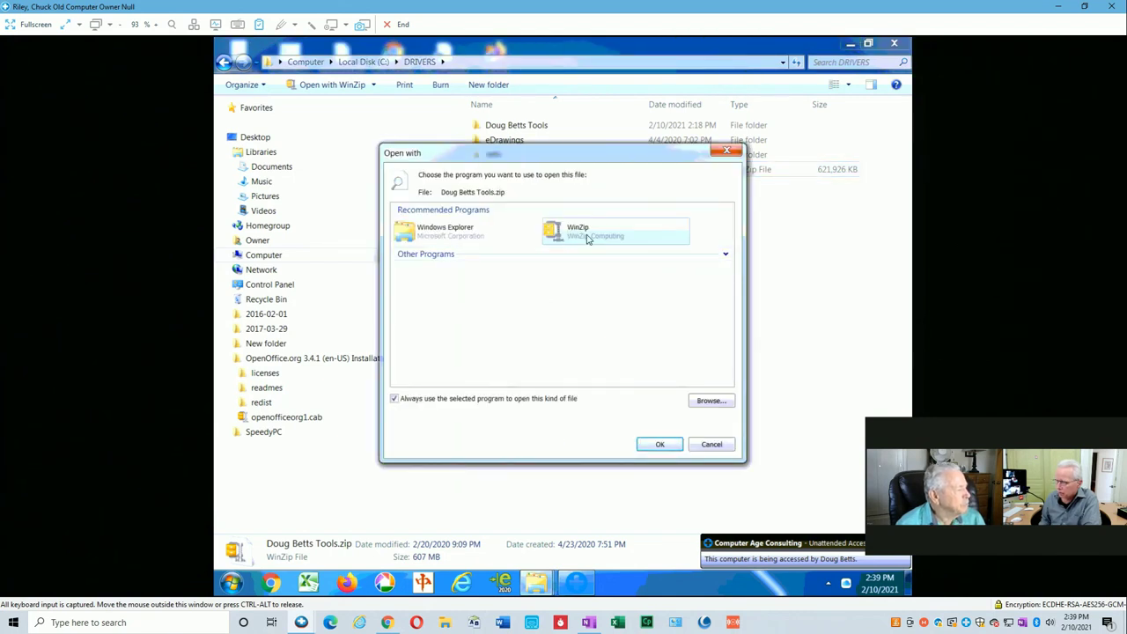
left_click(438, 232)
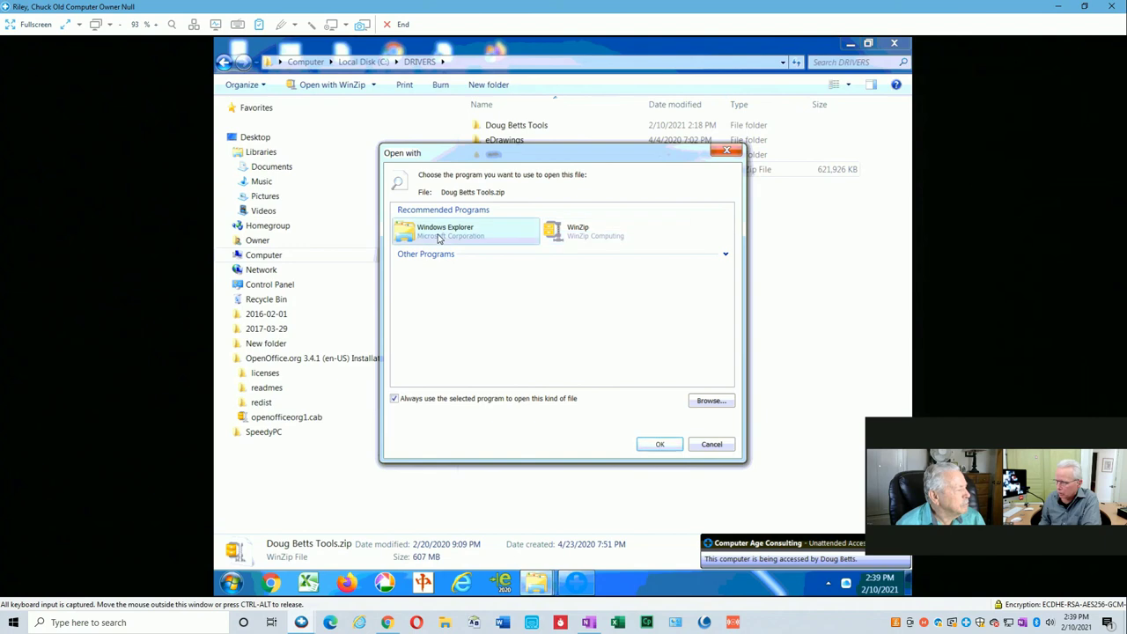
left_click(661, 445)
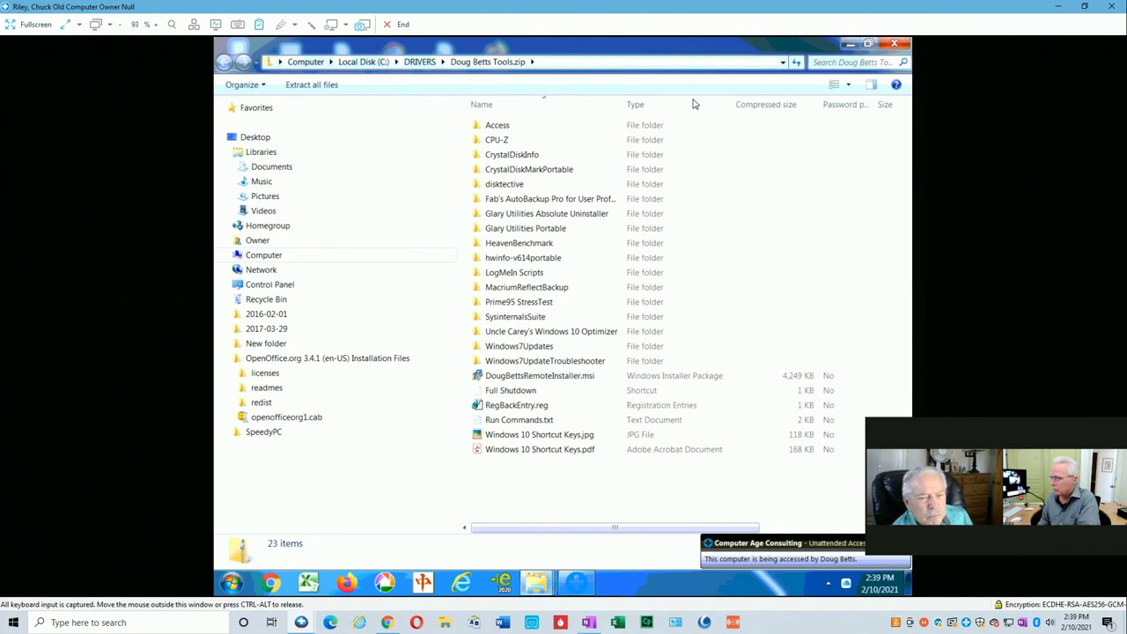
left_click(416, 62)
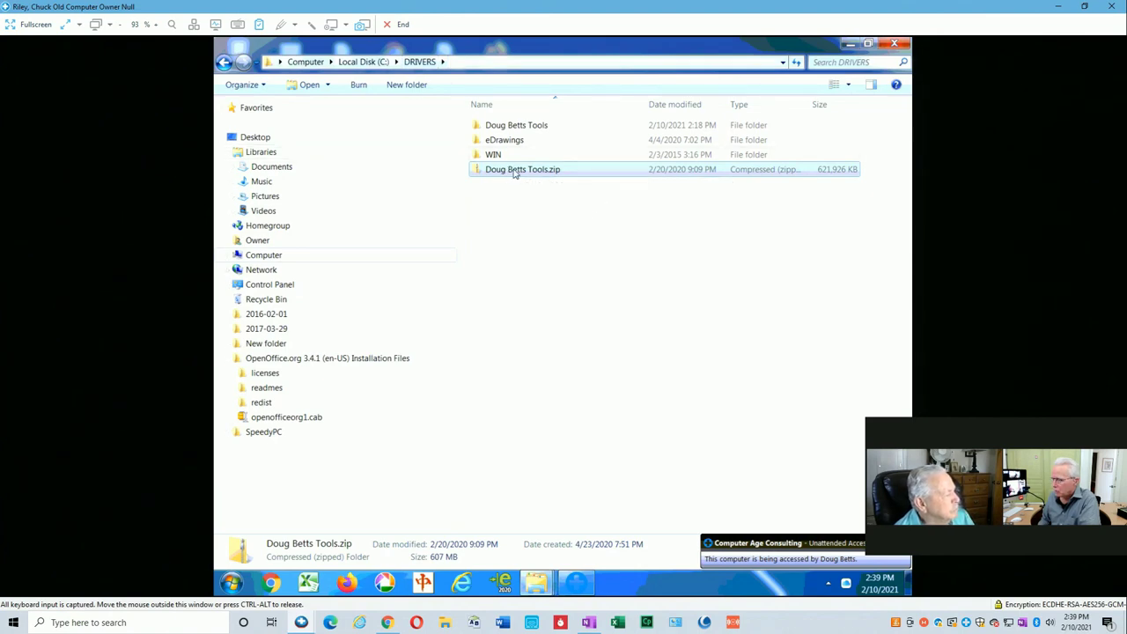
Open Doug Betts Tools.zip and copy its CPU-Z folder
mouse_move(509, 176)
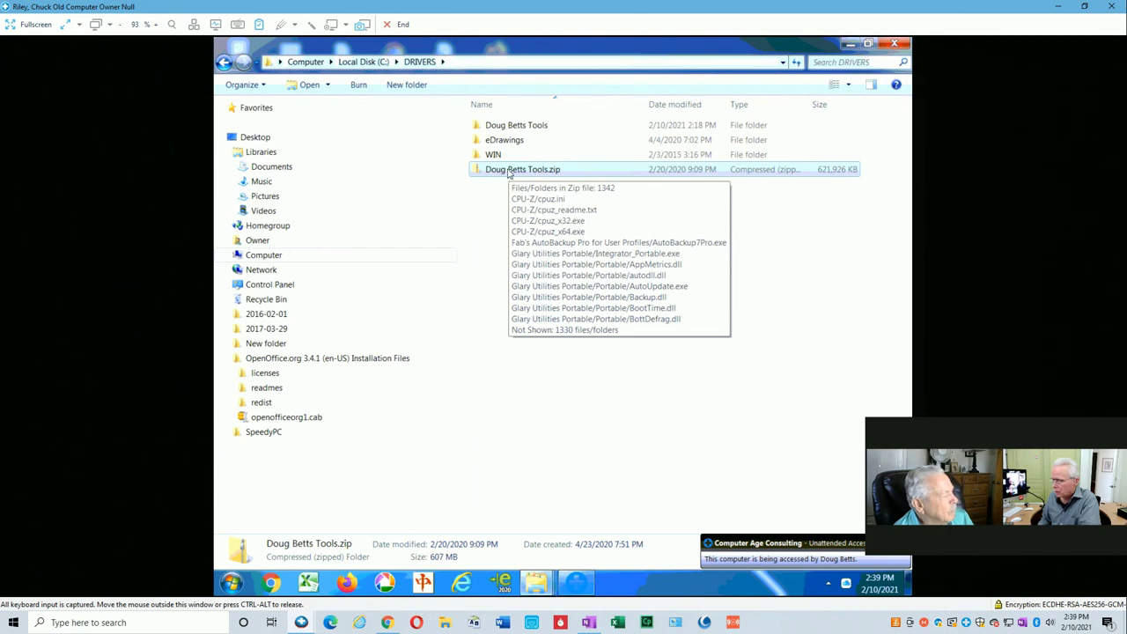
double_click(509, 170)
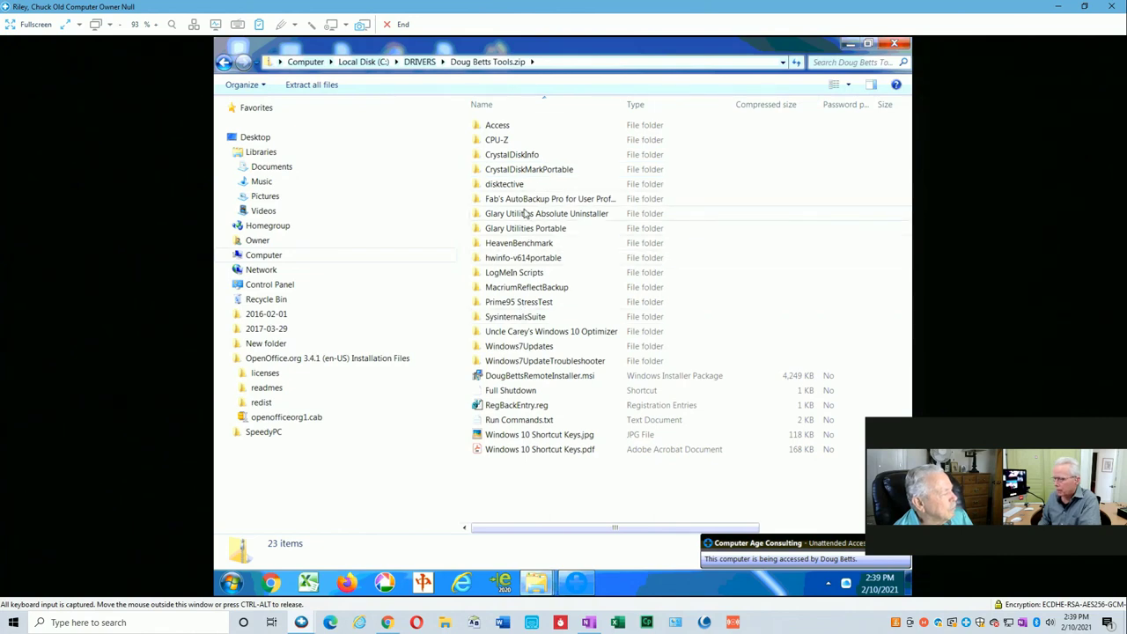
left_click(504, 142)
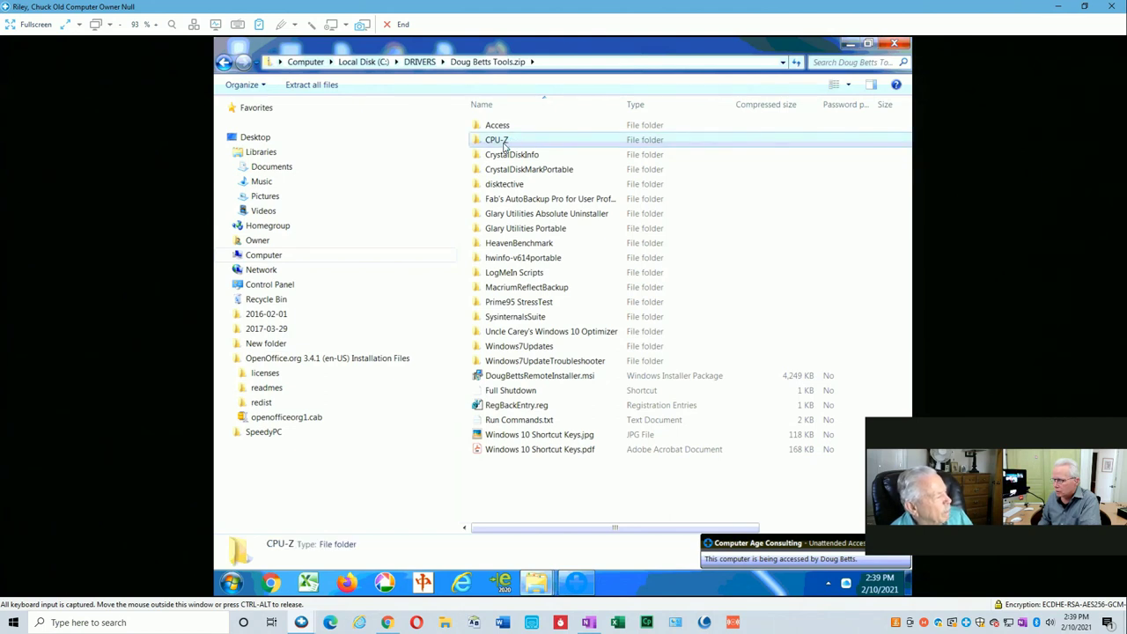
right_click(505, 147)
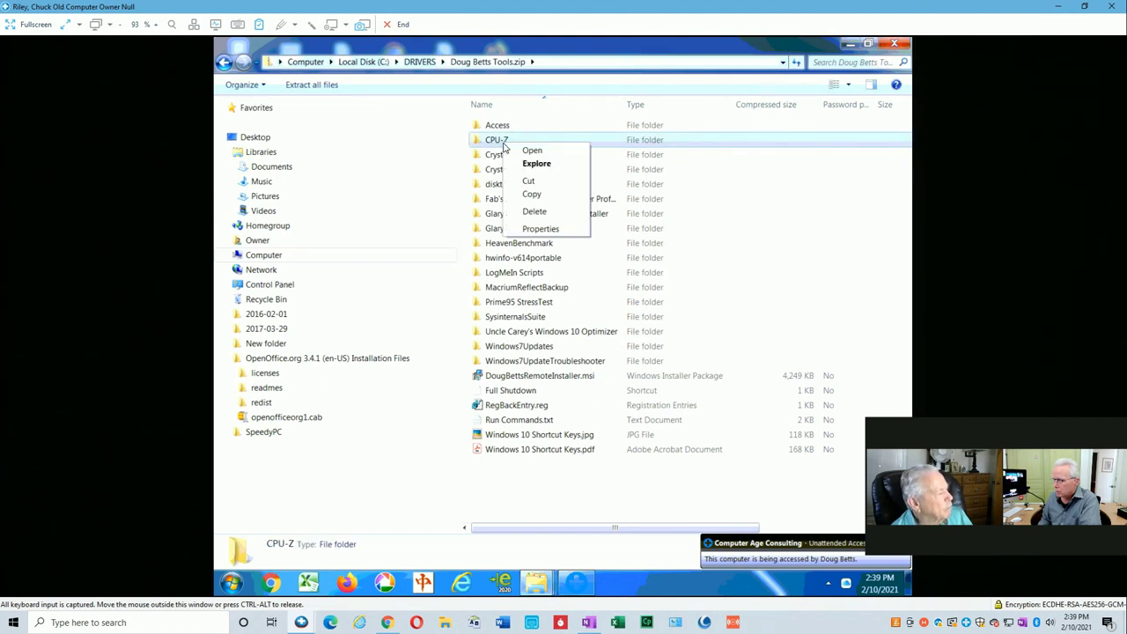
left_click(531, 195)
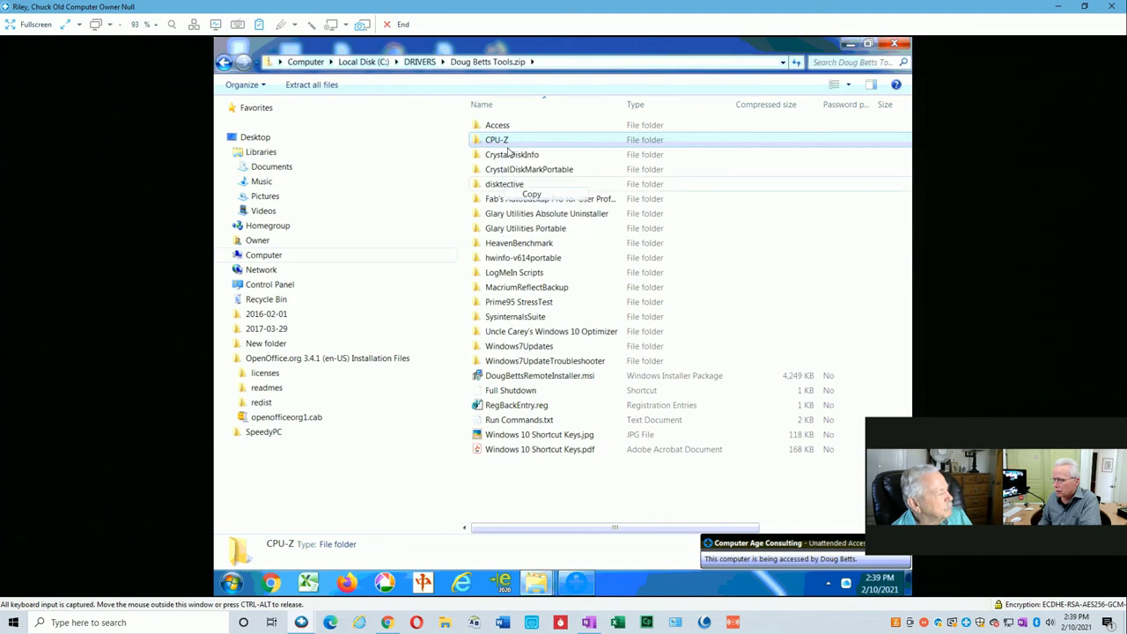
Paste the CPU-Z folder into DRIVERS' unzipped tools folder and open it
left_click(420, 61)
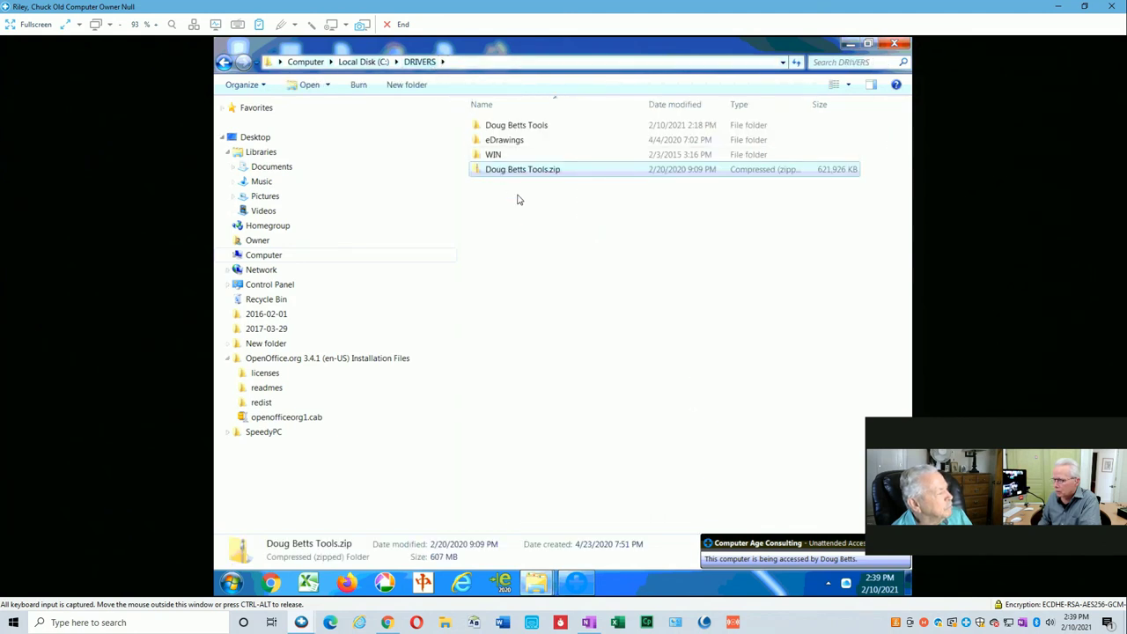
double_click(518, 128)
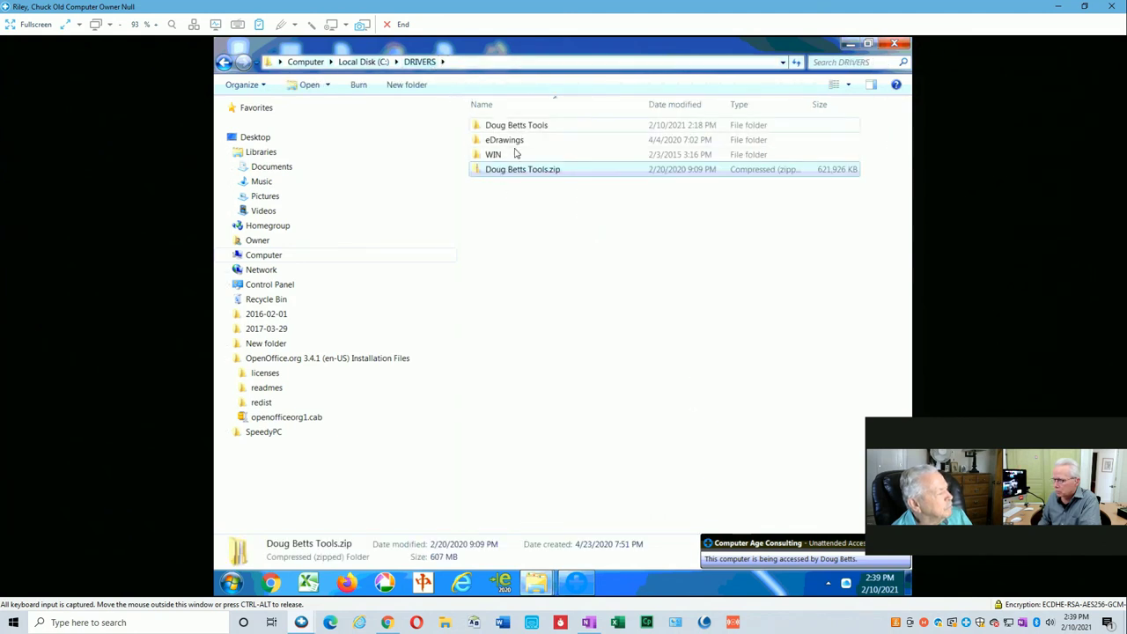
right_click(509, 243)
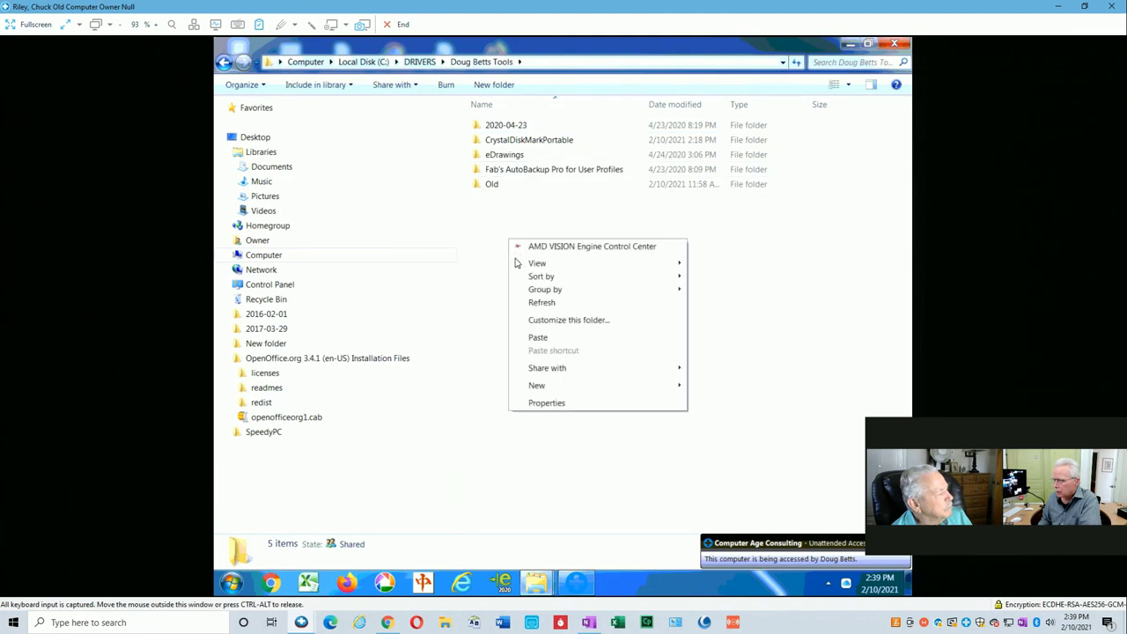
left_click(537, 338)
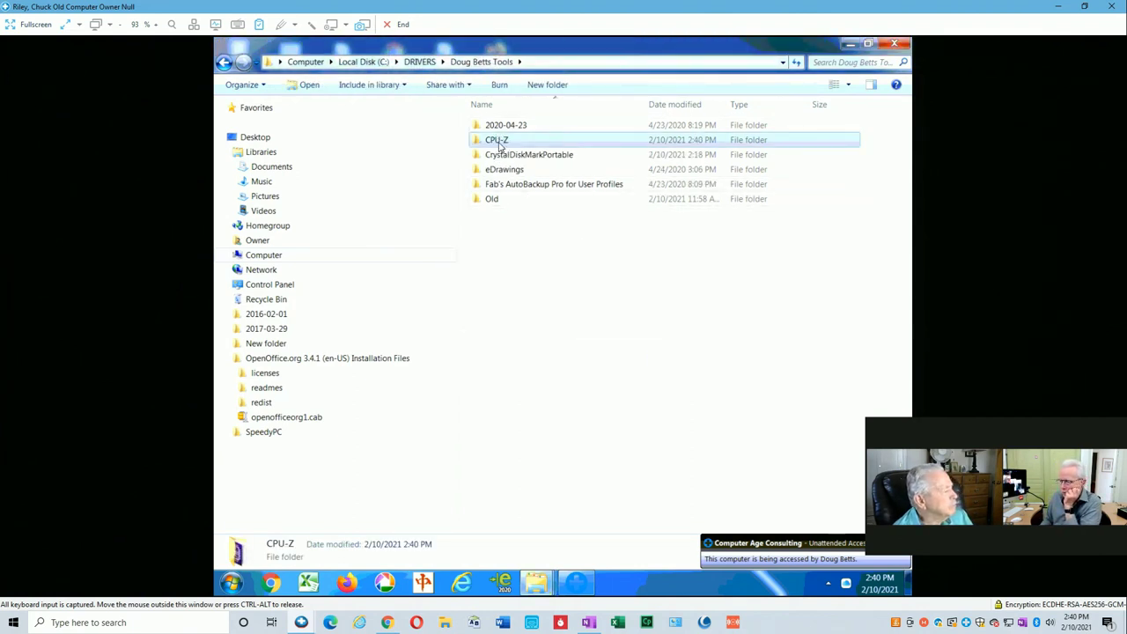
double_click(499, 143)
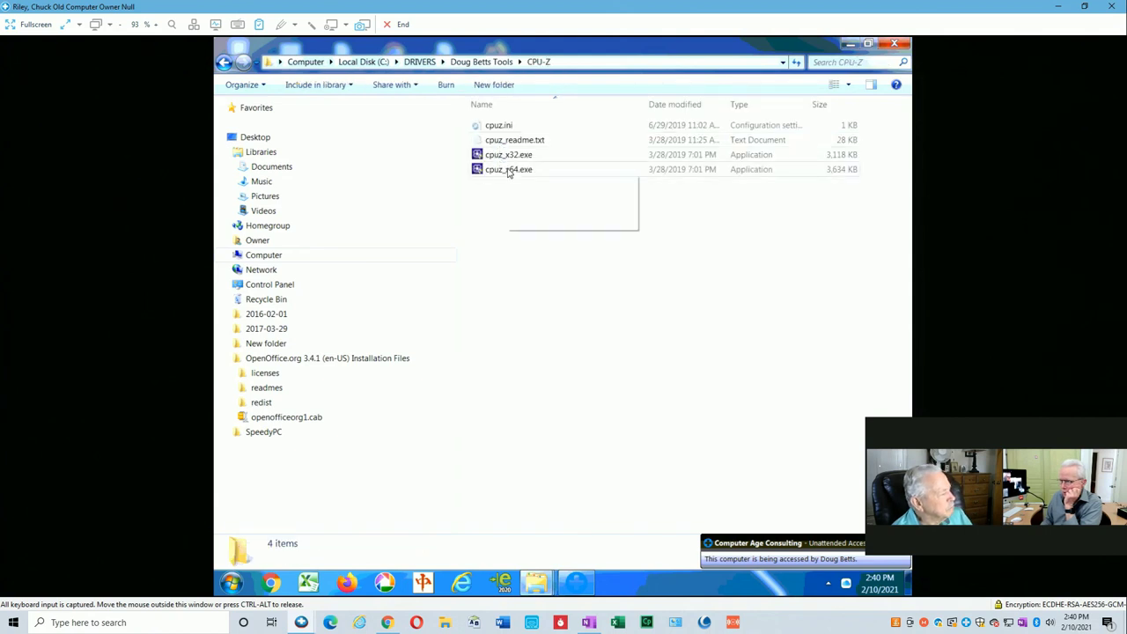
Run cpuz_x64.exe on the old PC, approve the UAC prompt, and show the Bench tab
left_click(508, 170)
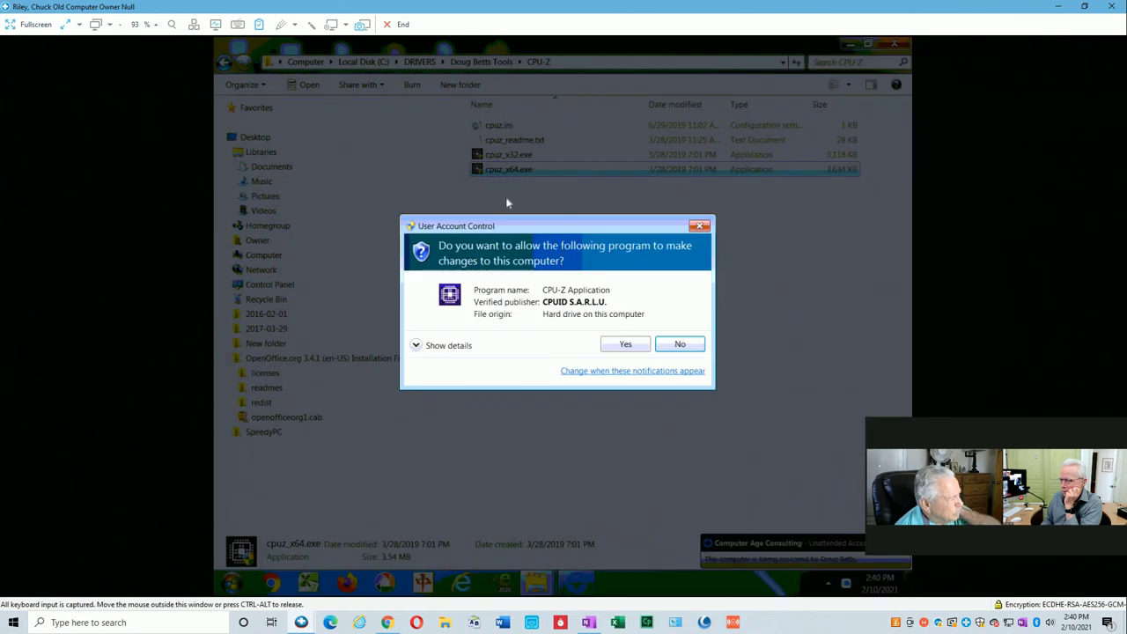
left_click(607, 346)
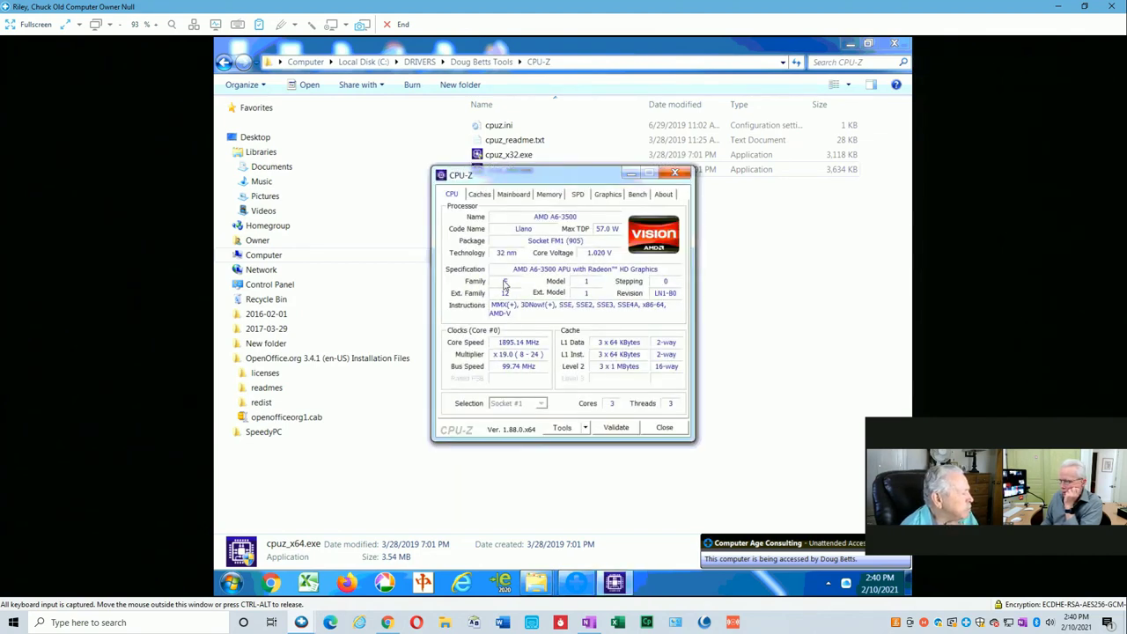
left_click(637, 195)
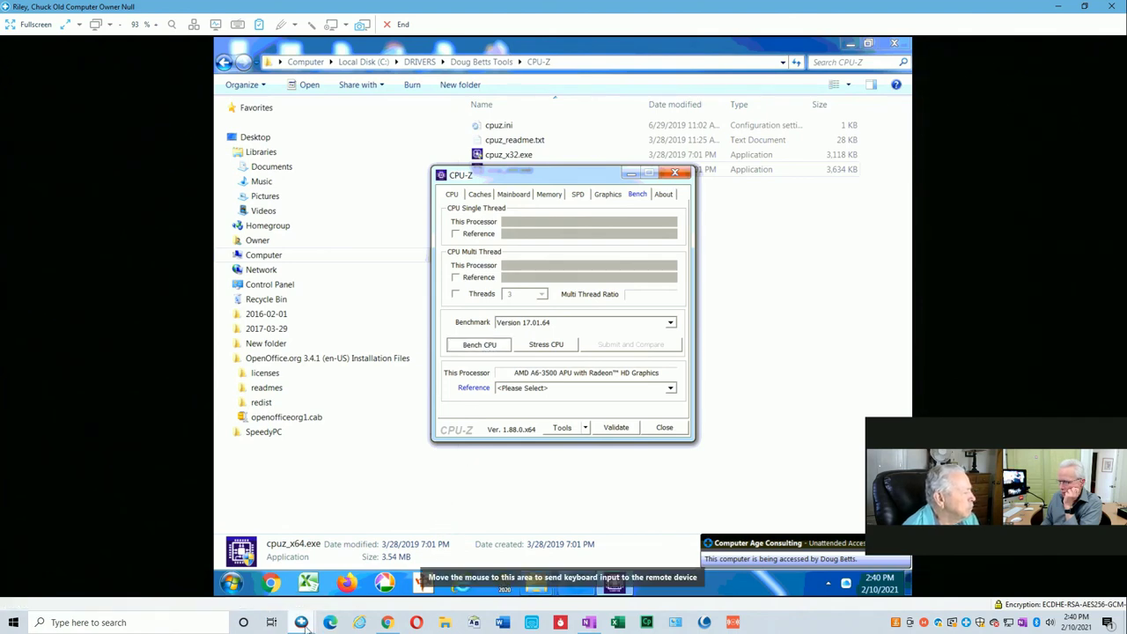
Switch to the New Computer session, close CrystalDiskMark, and open the tools folder's CPU-Z folder
mouse_move(301, 622)
left_click(409, 540)
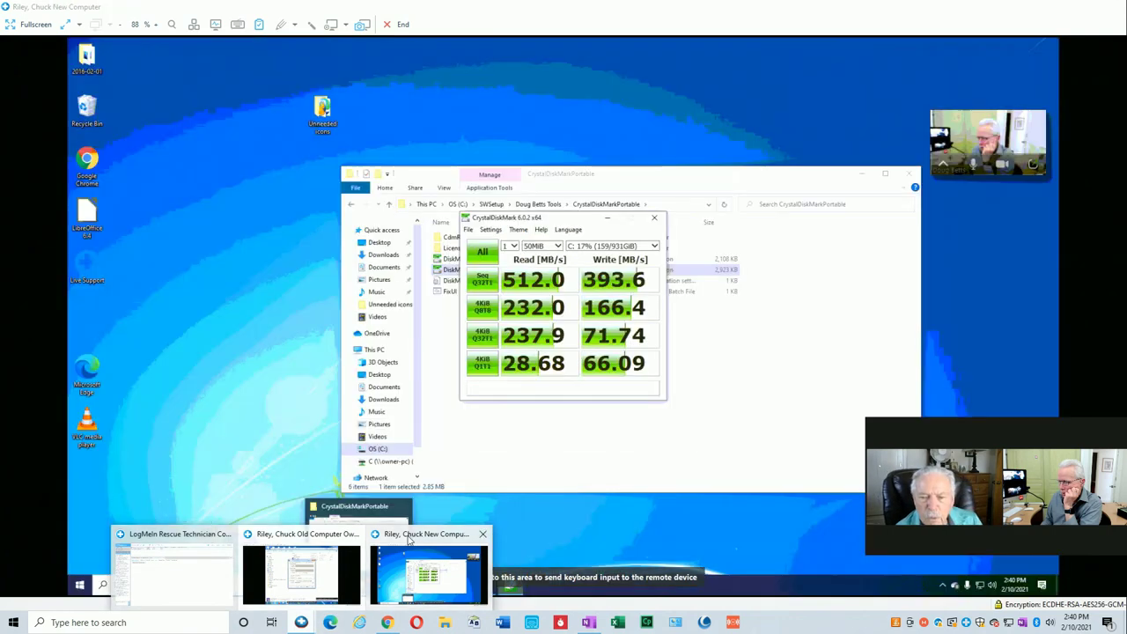
left_click(654, 221)
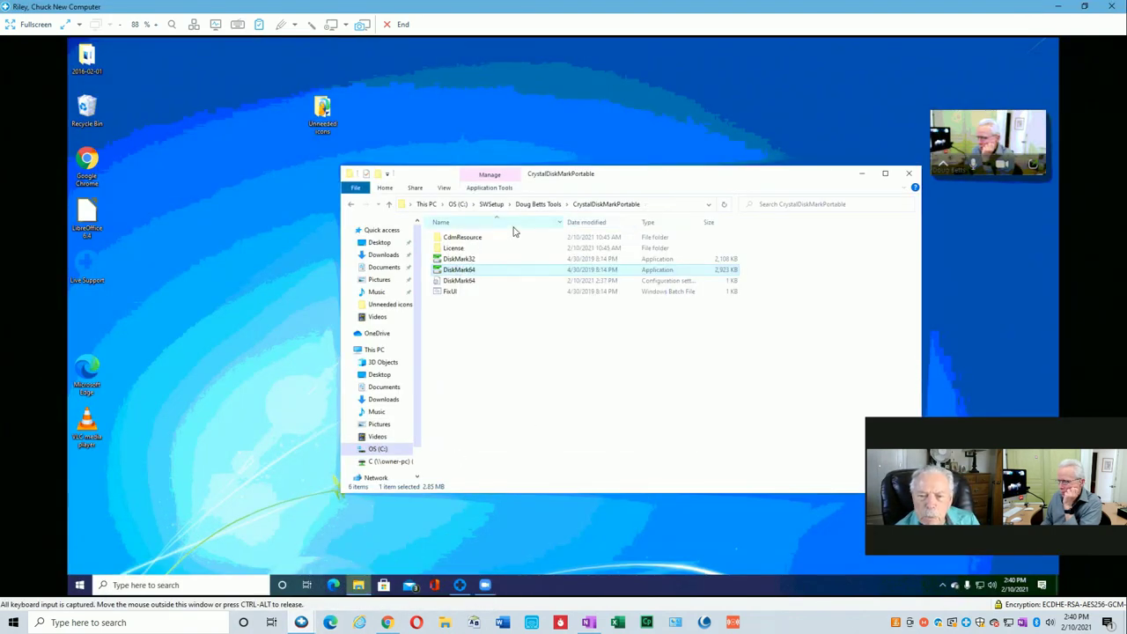
left_click(538, 205)
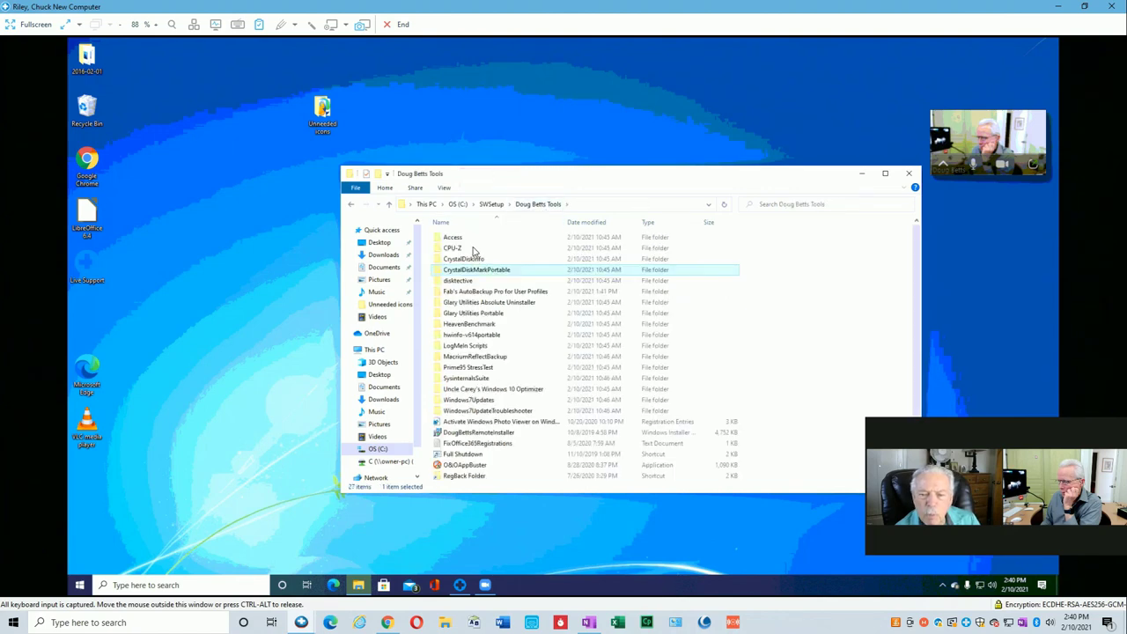
double_click(457, 249)
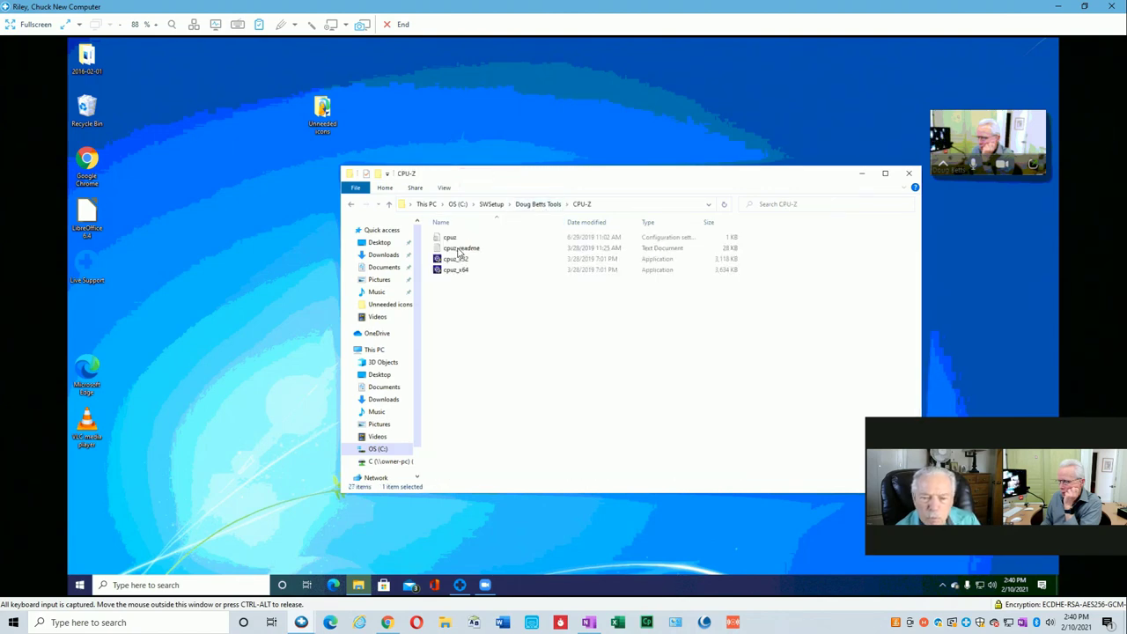
Launch 64-bit CPU-Z on the new PC, start Bench CPU, then return to the old PC
double_click(456, 270)
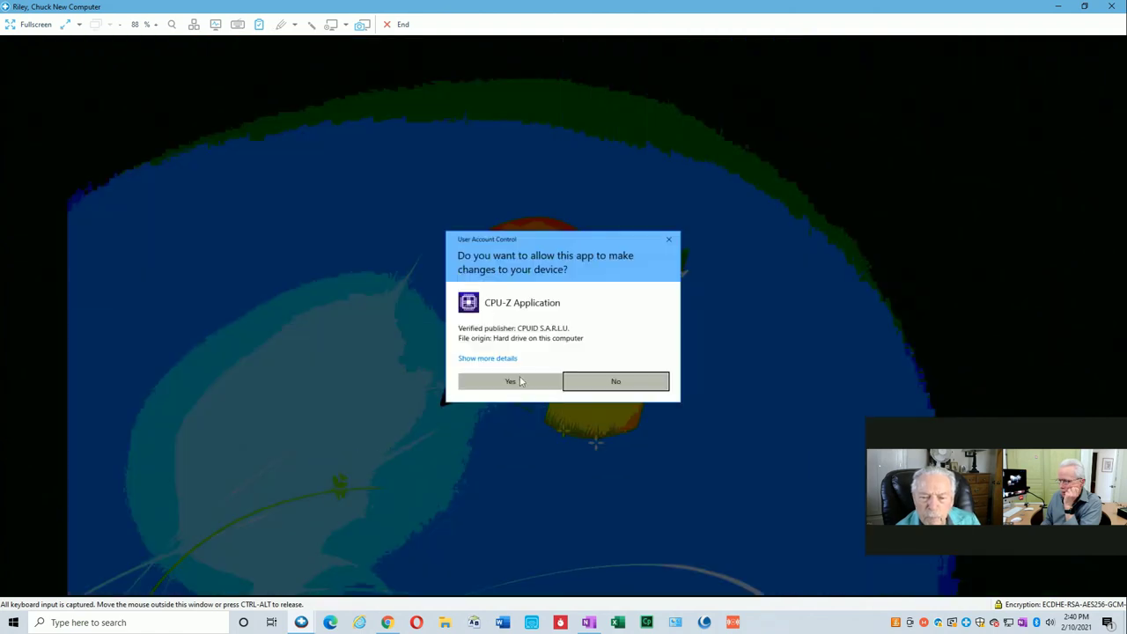
left_click(517, 382)
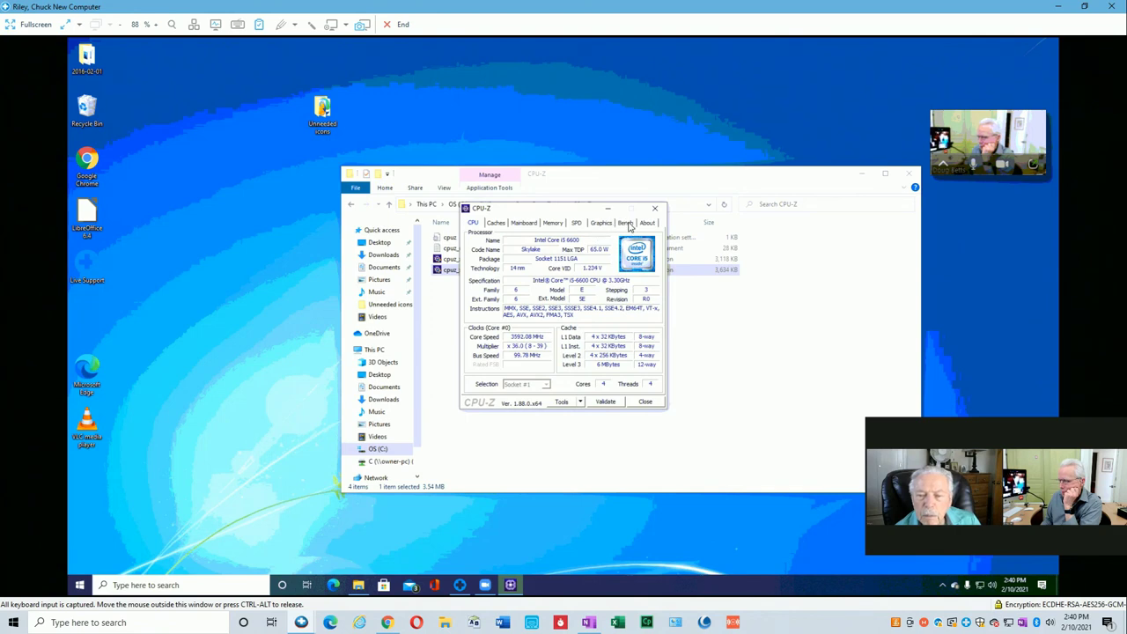
left_click(625, 223)
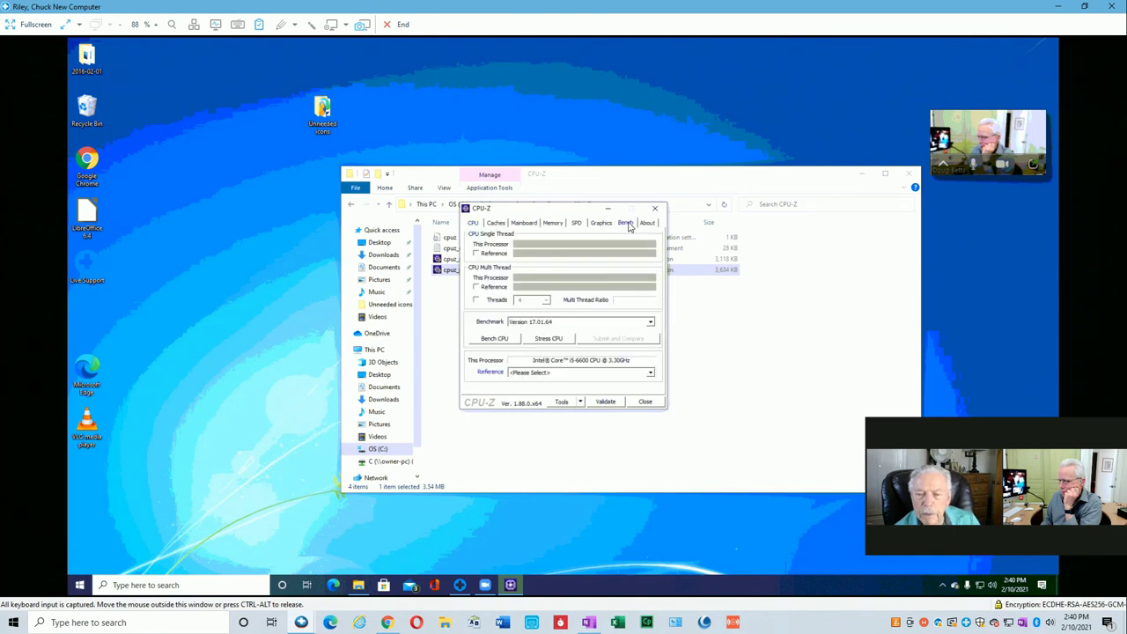
left_click(495, 339)
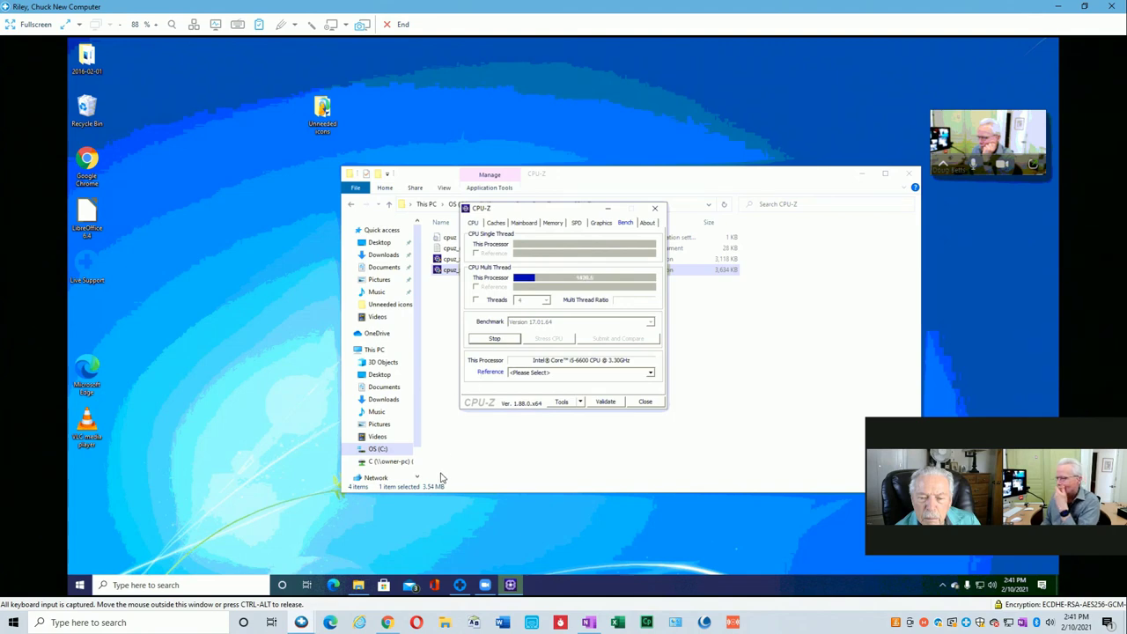
left_click(303, 622)
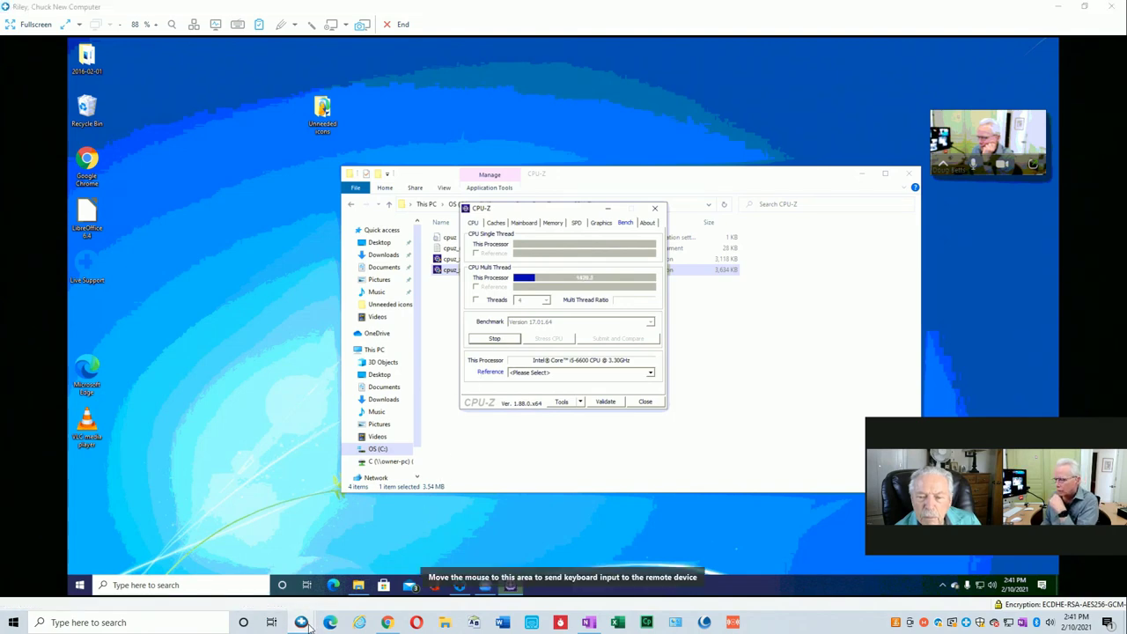
left_click(301, 572)
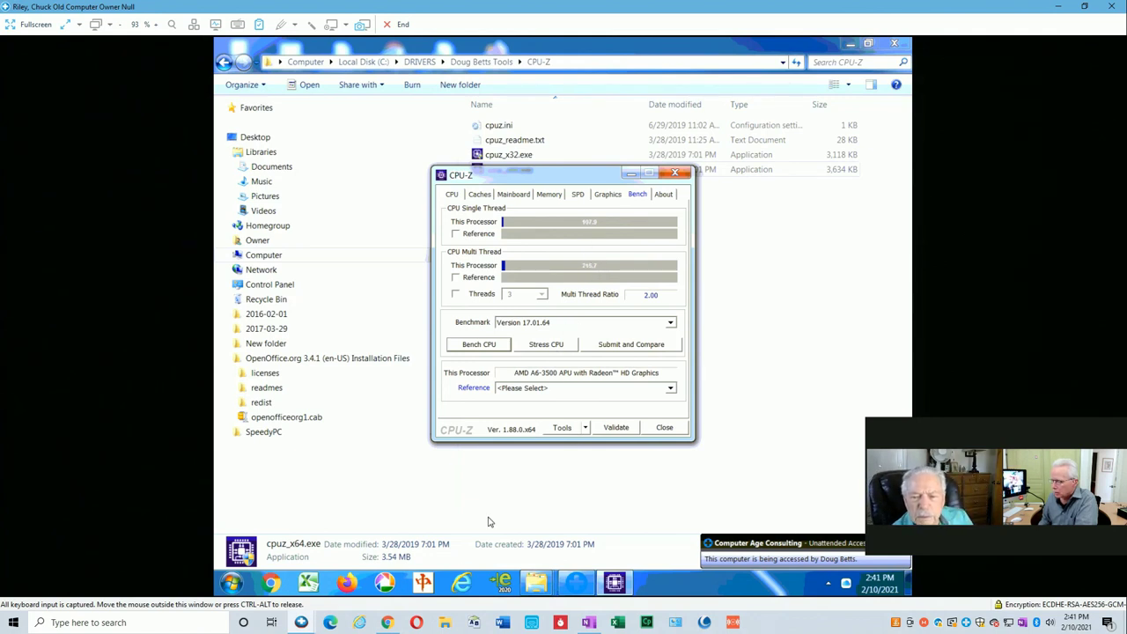
mouse_move(302, 621)
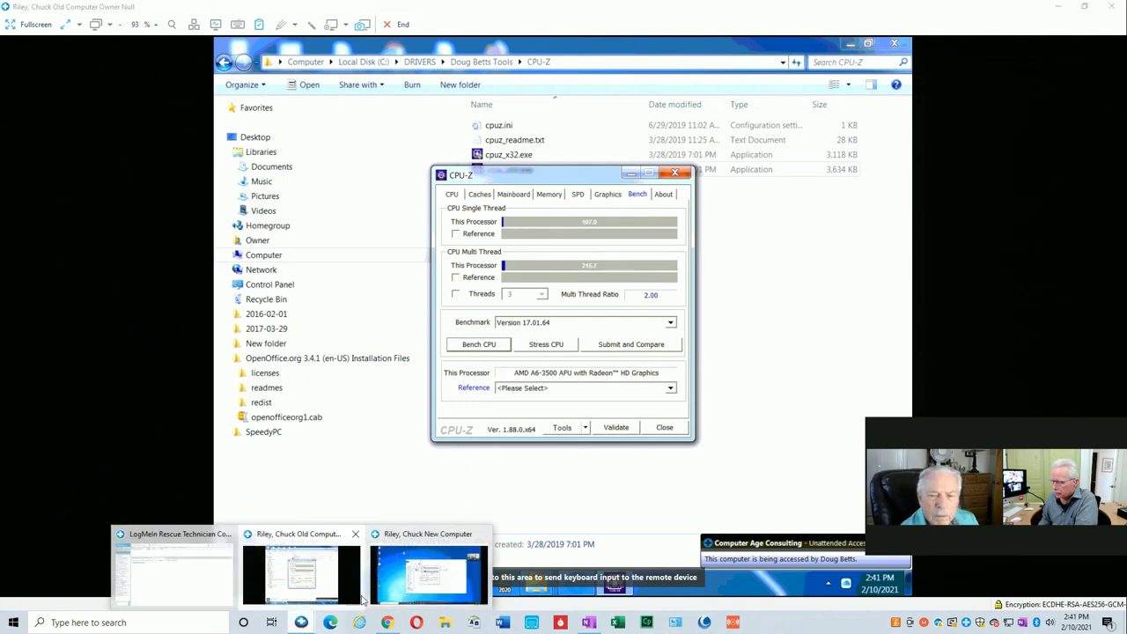
left_click(407, 564)
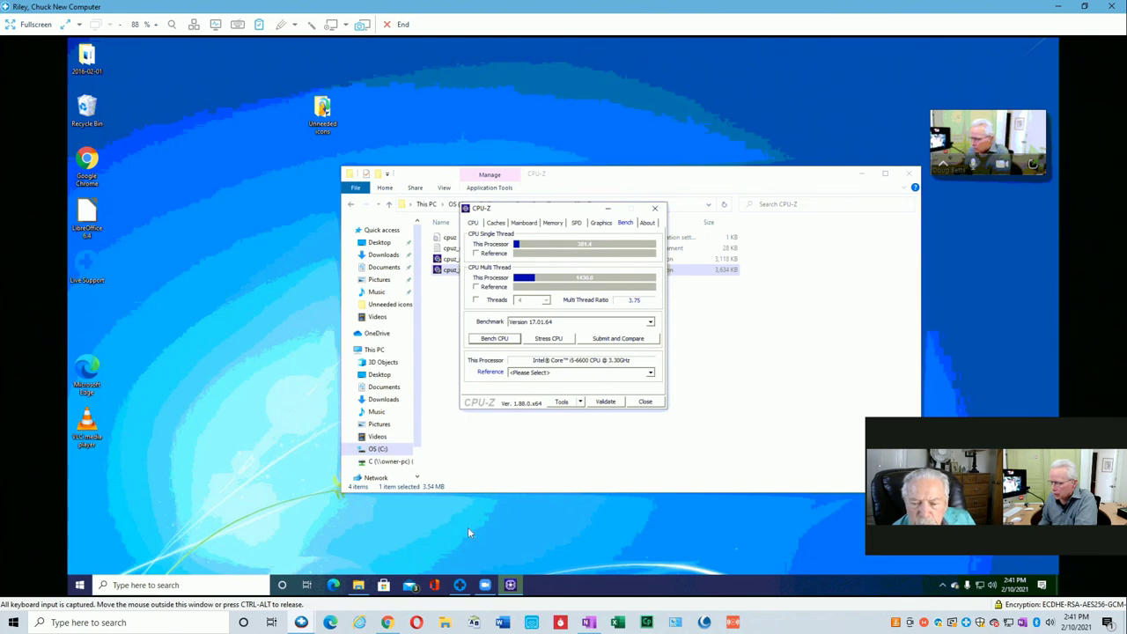
mouse_move(301, 622)
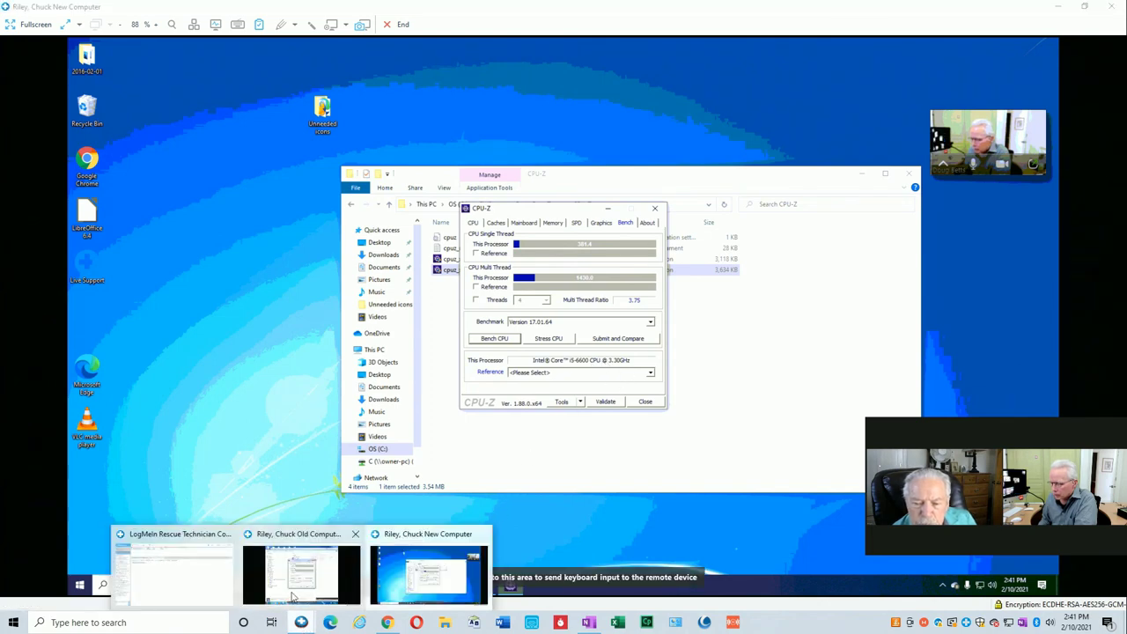
left_click(293, 598)
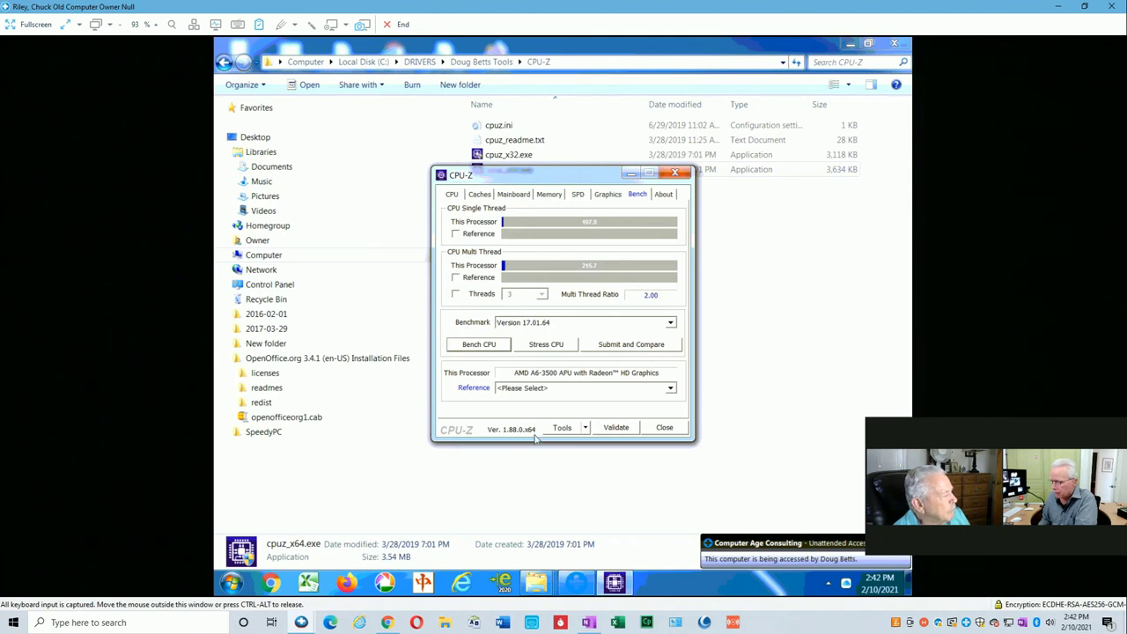
Close CPU-Z and the Explorer window on the old PC, then switch to the New Computer session
left_click(665, 429)
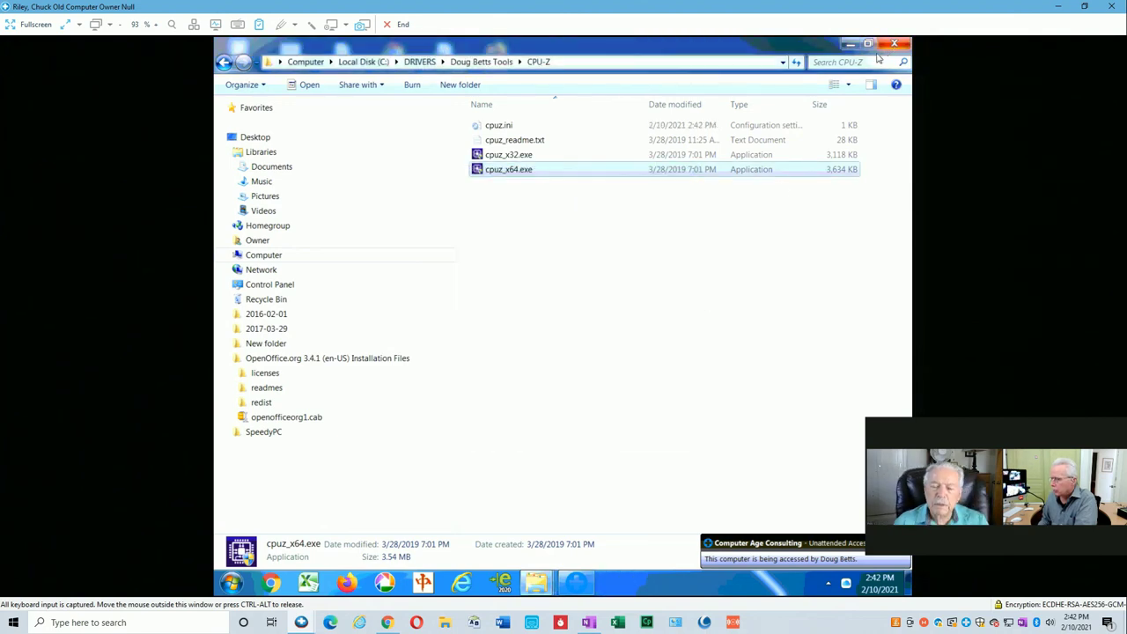
key("BackSpace")
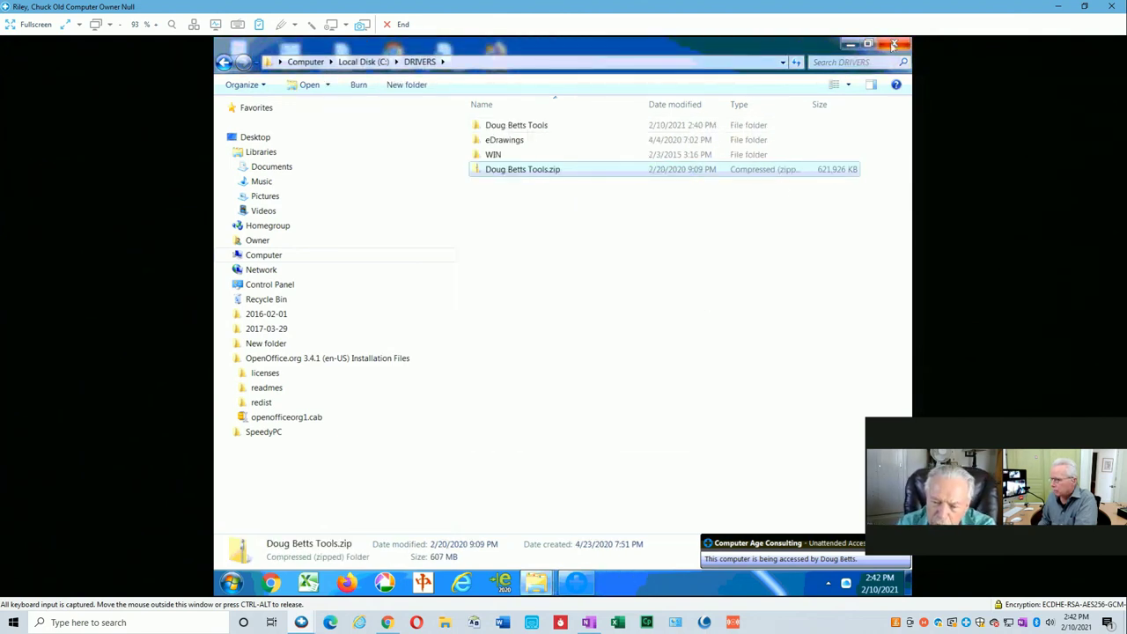
left_click(894, 44)
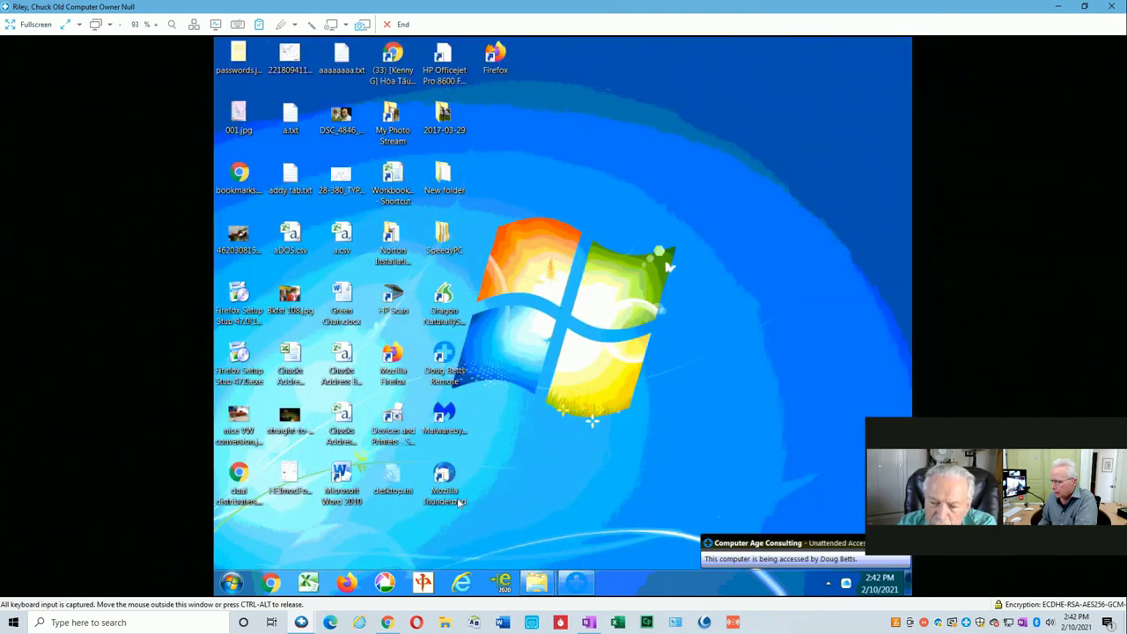
mouse_move(304, 624)
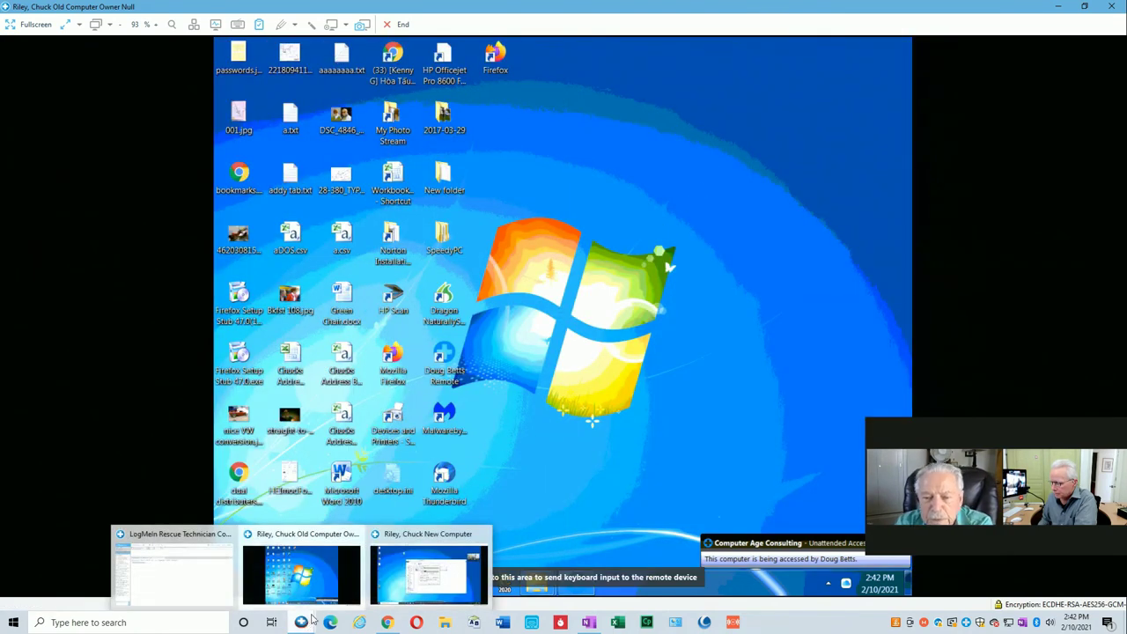
left_click(394, 586)
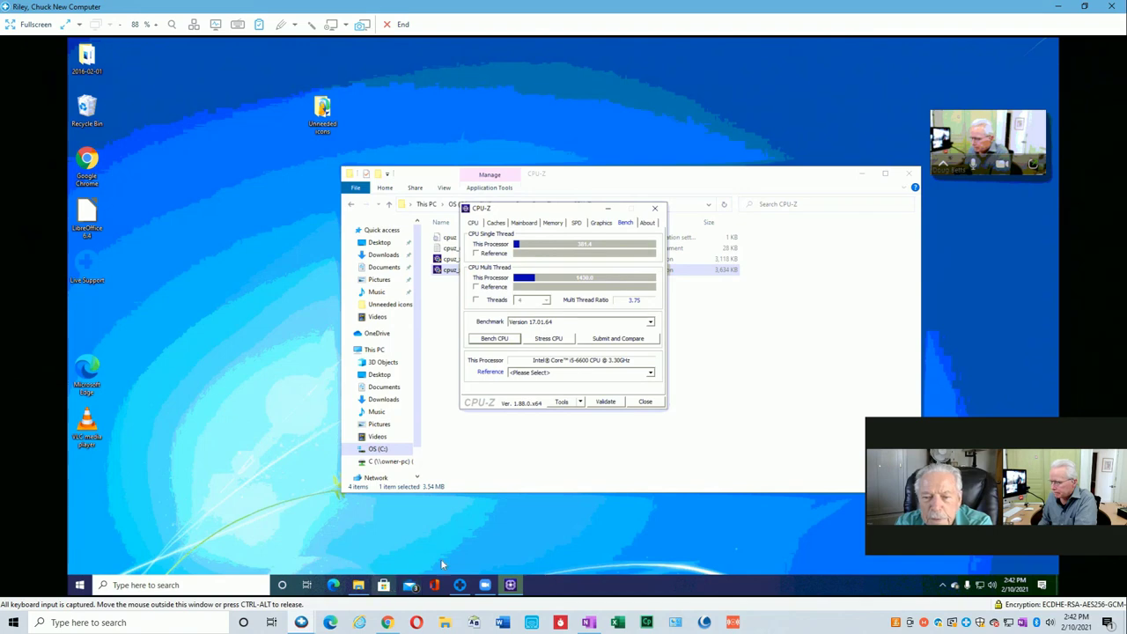
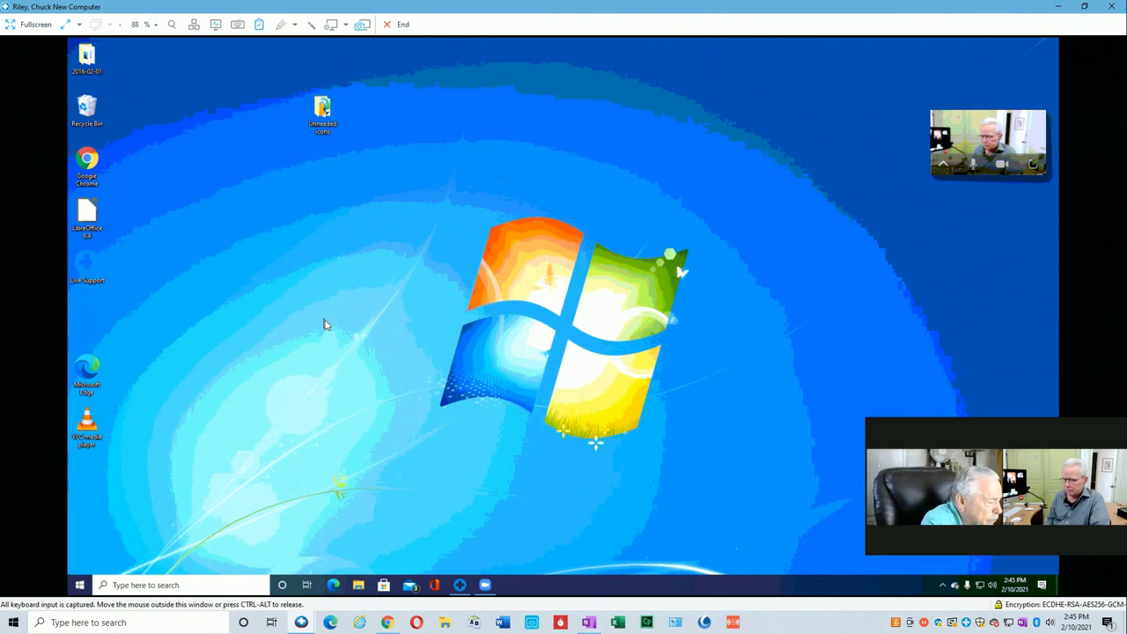
Bring up the old computer's Windows 7 desktop from the LogMeIn session thumbnails
left_click(301, 622)
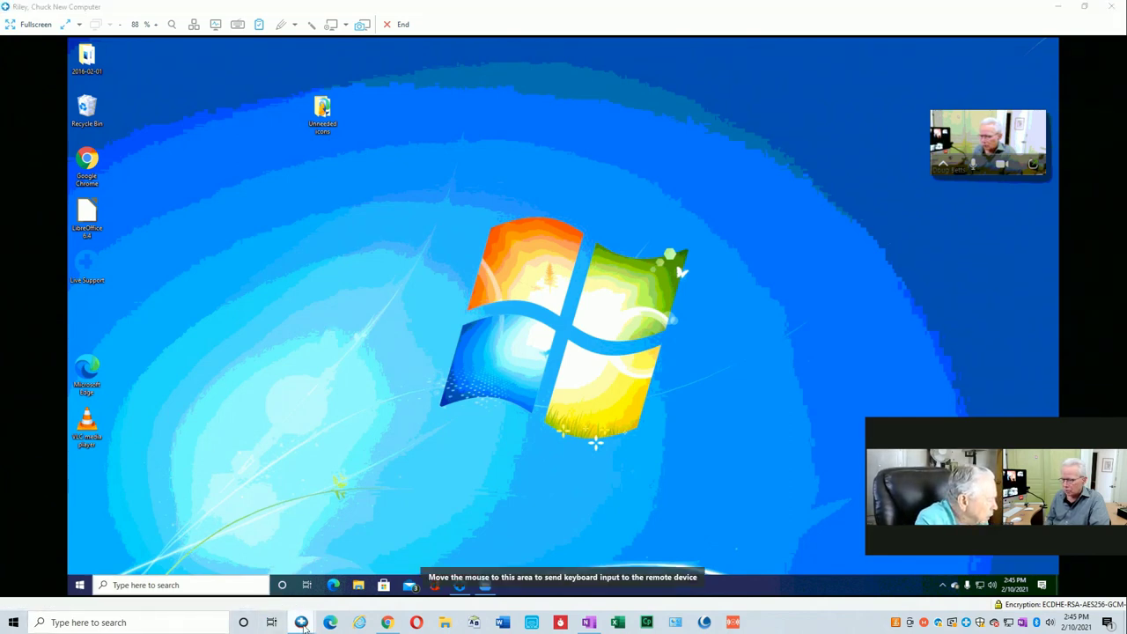
left_click(313, 574)
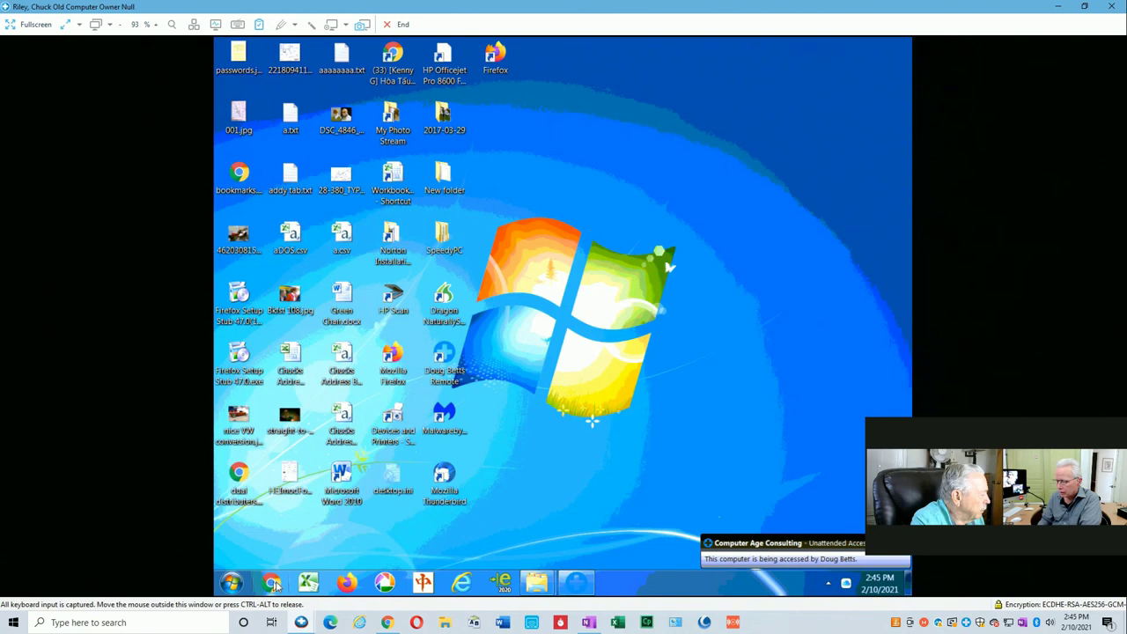
Launch Chrome on the old PC and load My Yahoo from the Yahoo bookmark
left_click(273, 585)
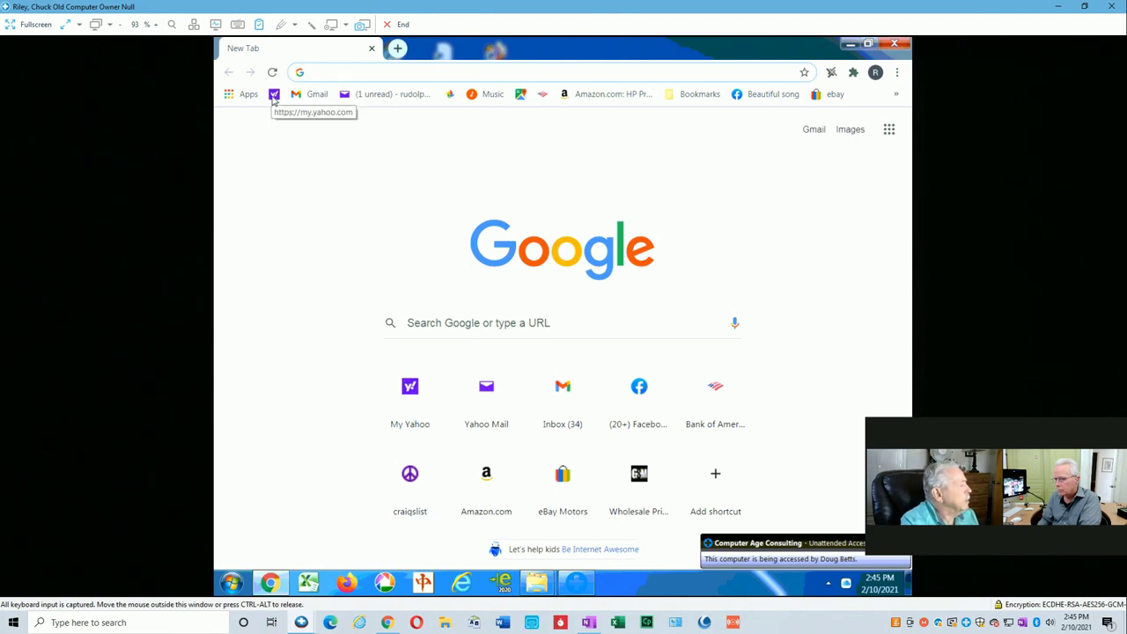
left_click(274, 95)
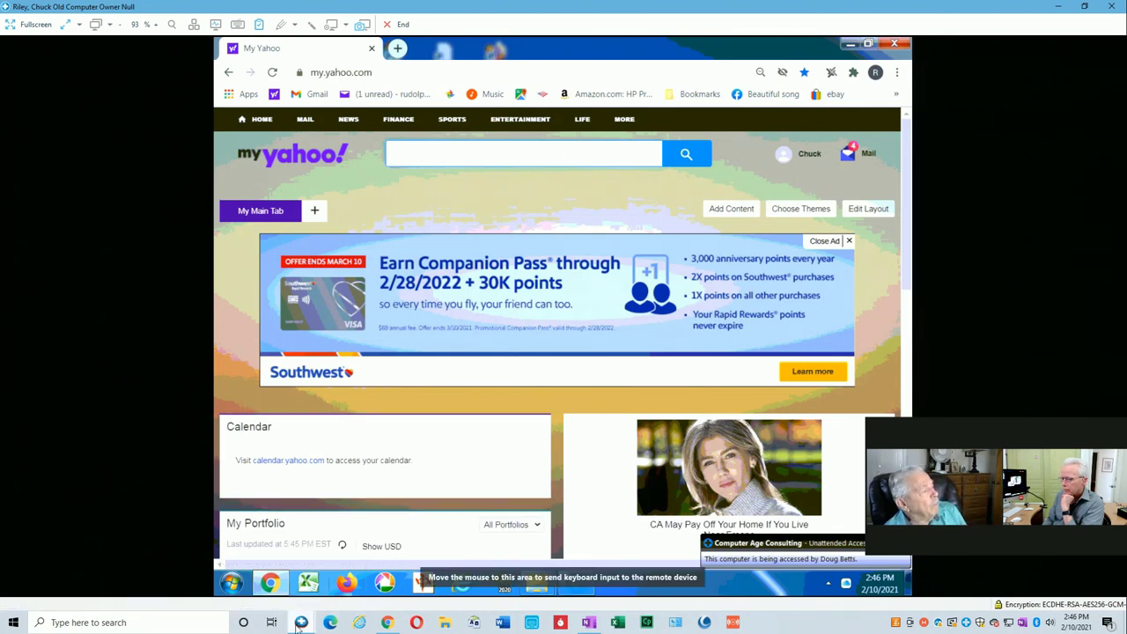
mouse_move(299, 622)
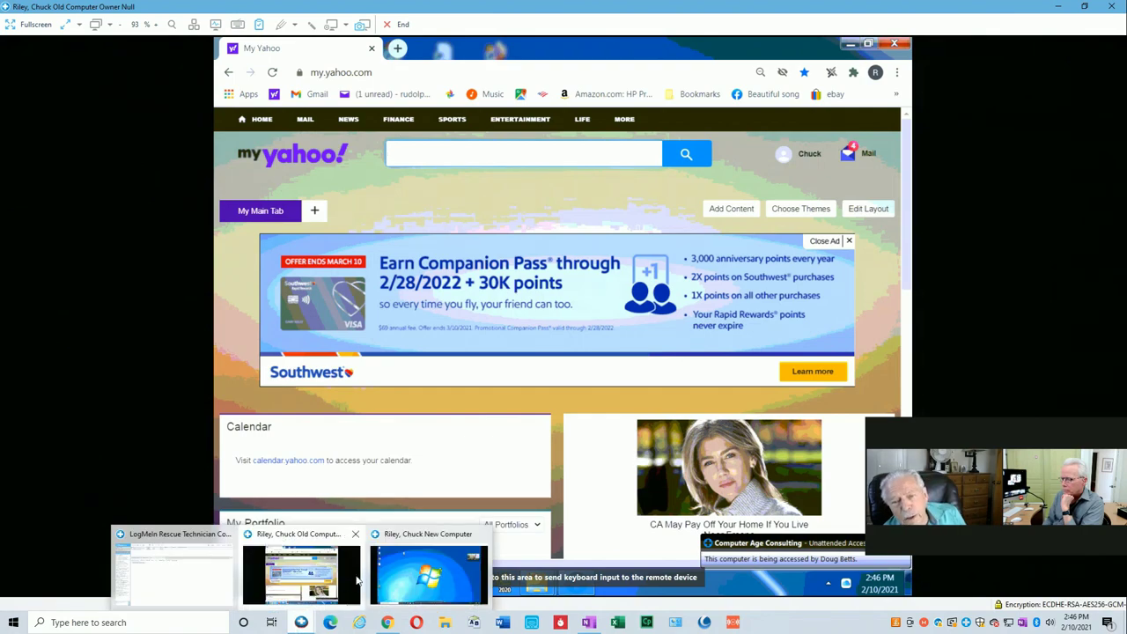
mouse_move(404, 574)
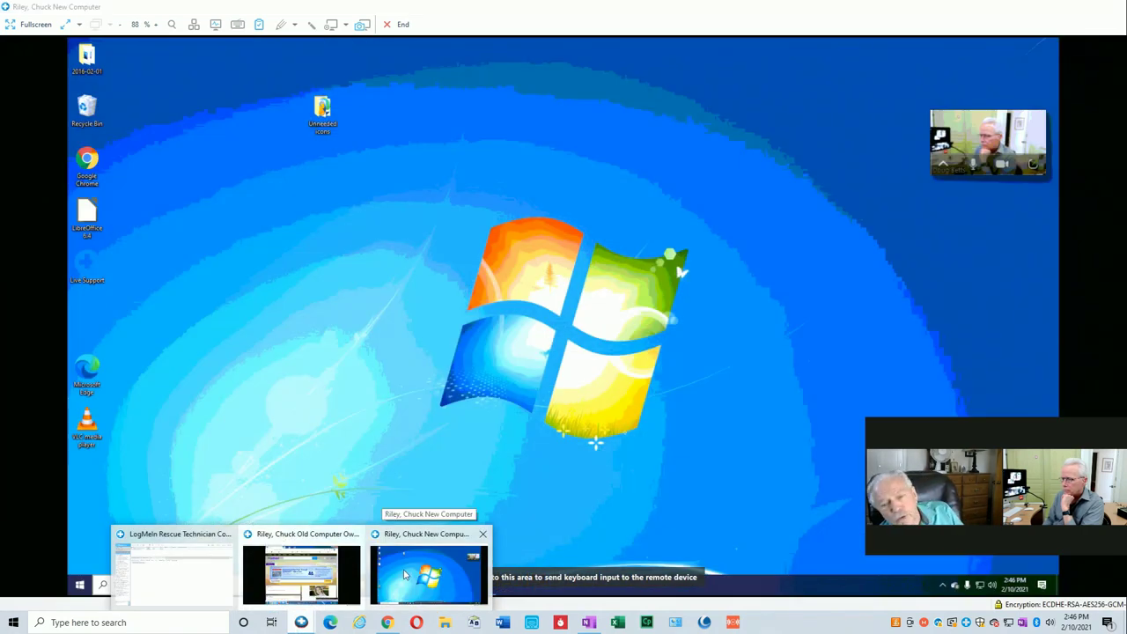
mouse_move(349, 574)
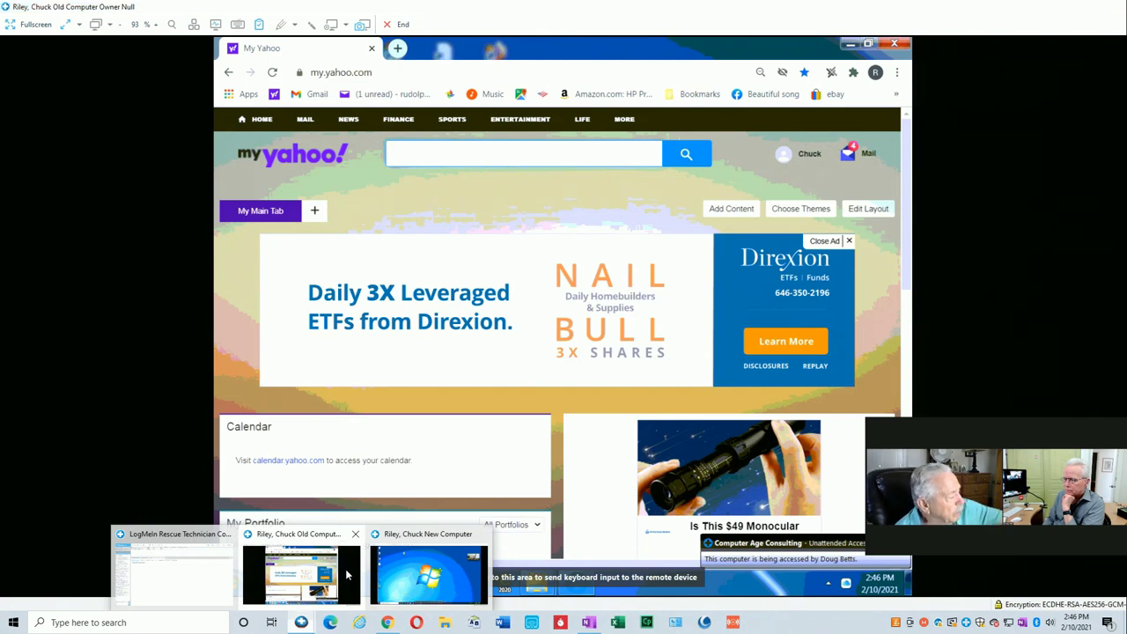
left_click(347, 573)
scroll(587, 448, "down", 2)
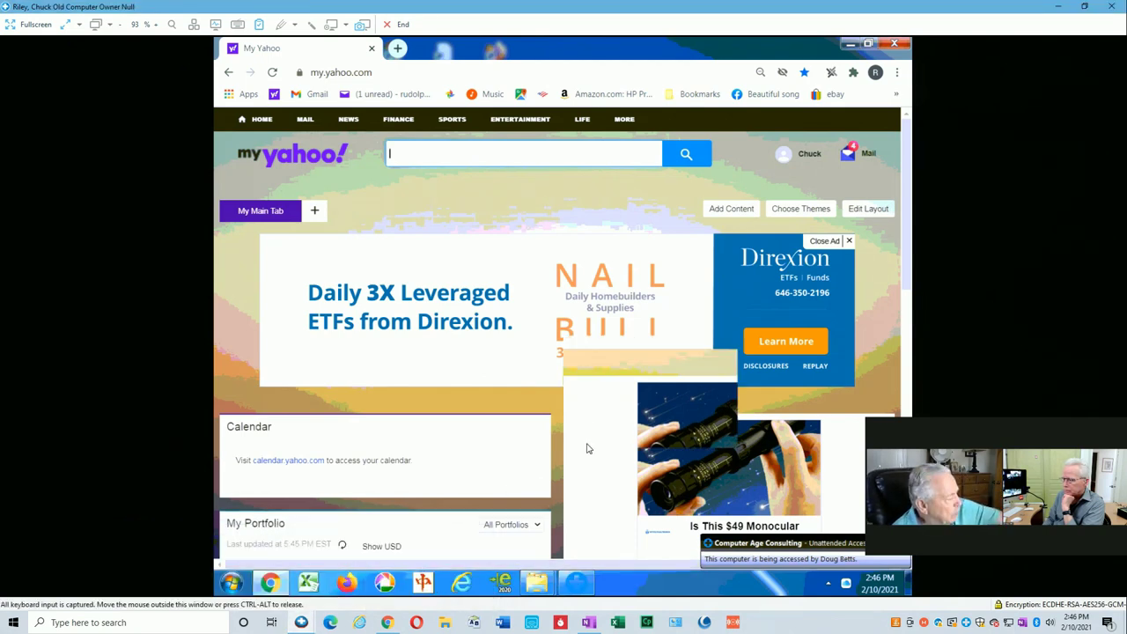
scroll(570, 458, "down", 2)
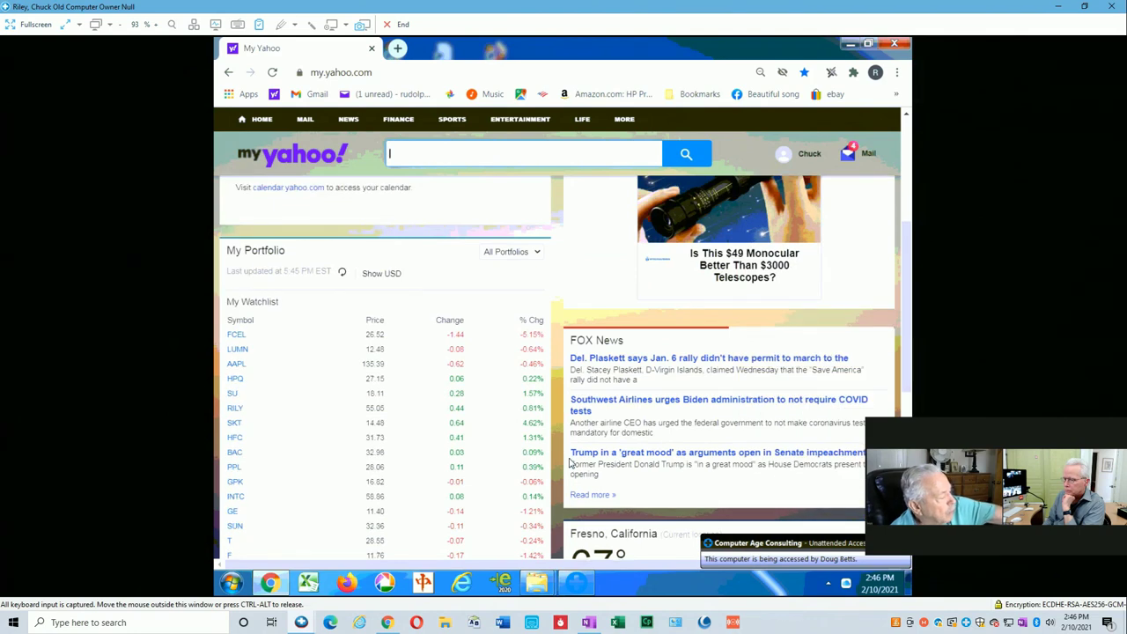
scroll(570, 462, "down", 1)
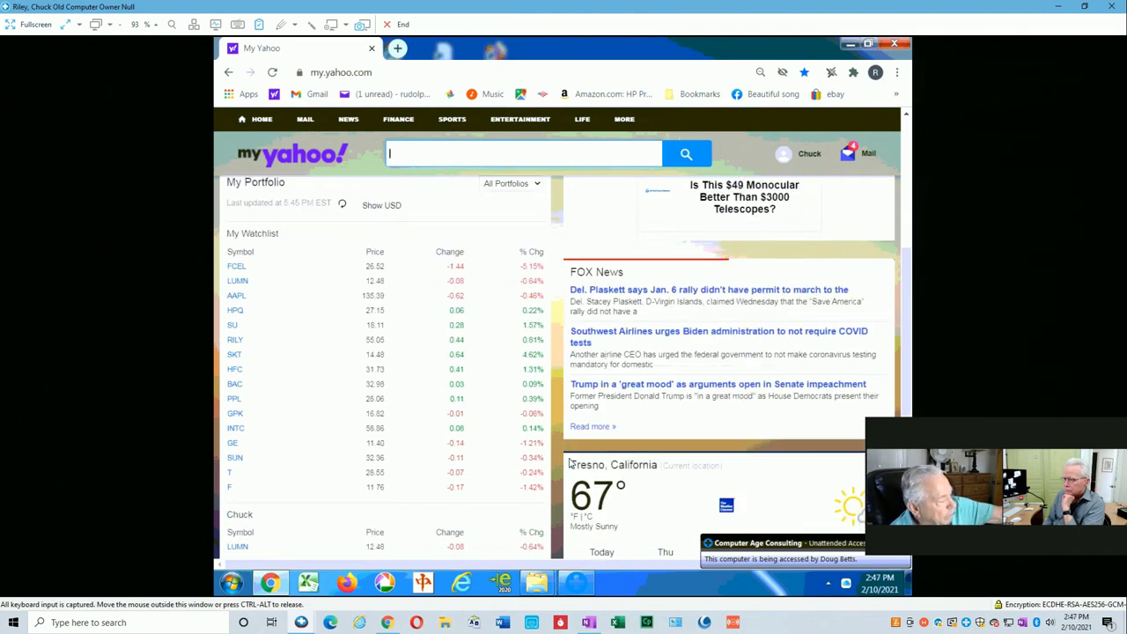
scroll(569, 464, "down", 1)
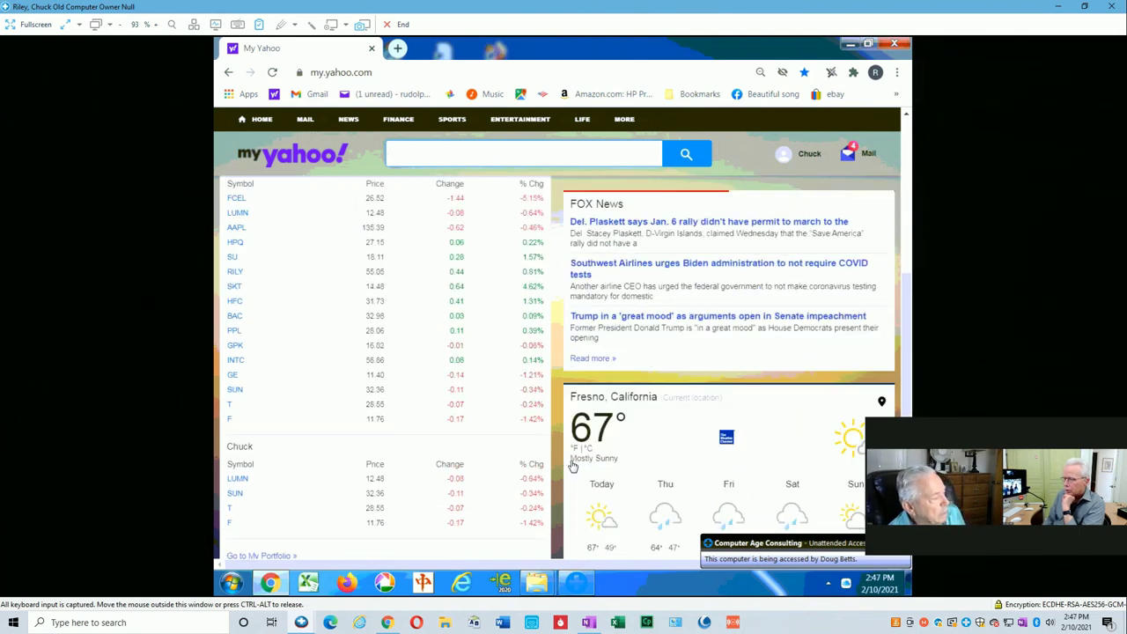
scroll(576, 465, "down", 2)
scroll(581, 467, "up", 5)
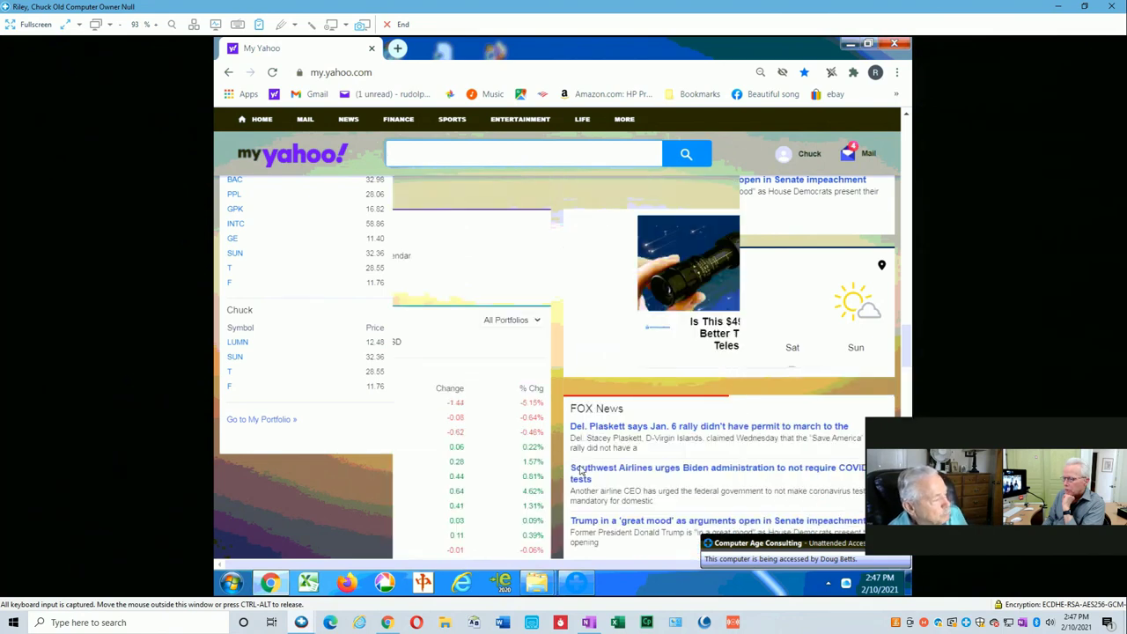
scroll(577, 466, "up", 3)
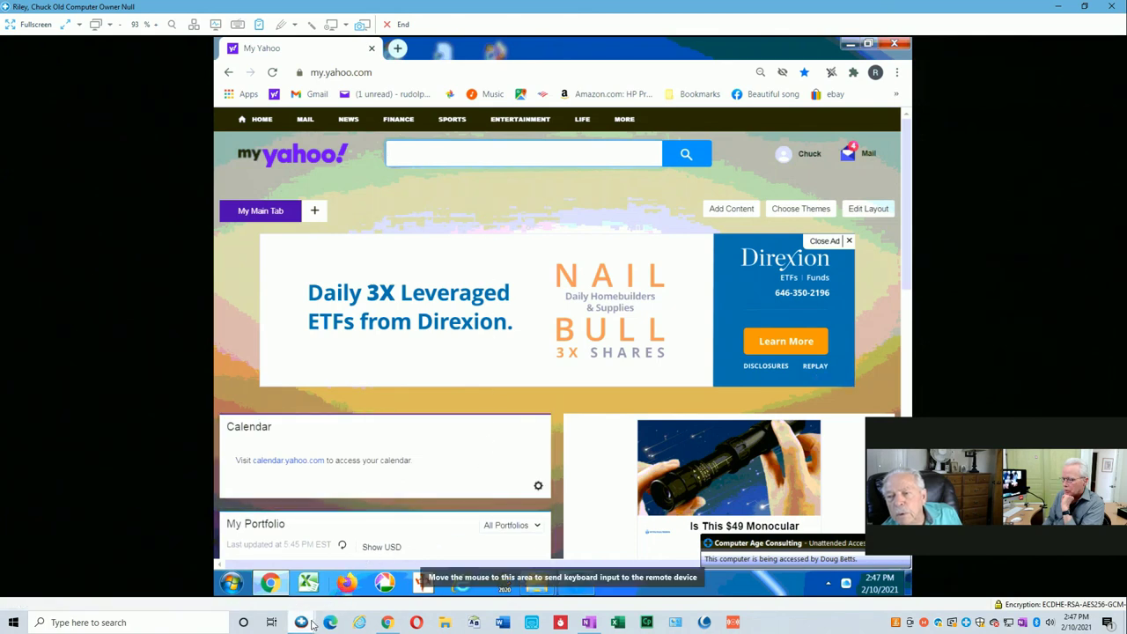
Switch to the new computer, launch Chrome, and dismiss the not-default-browser notice
mouse_move(310, 624)
left_click(429, 579)
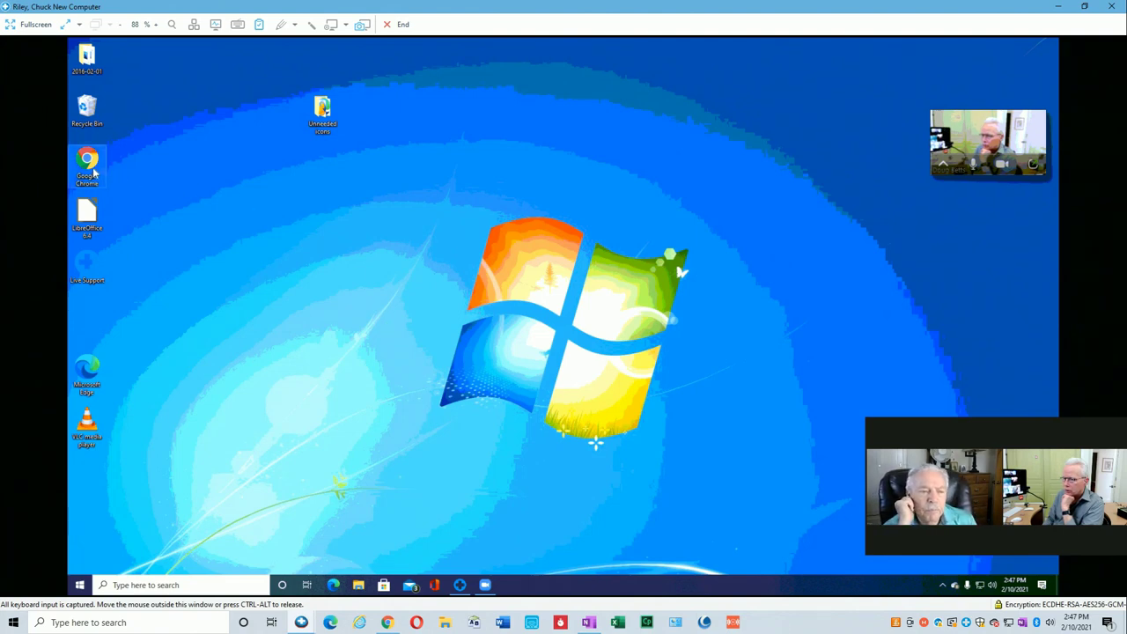
left_click(93, 174)
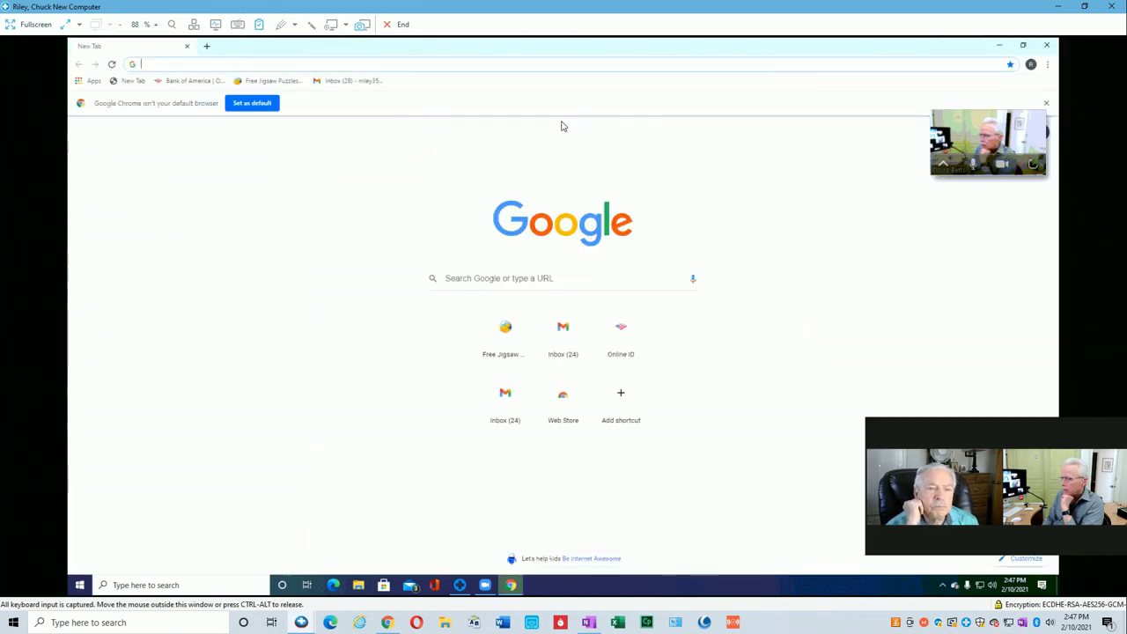
left_click(1046, 105)
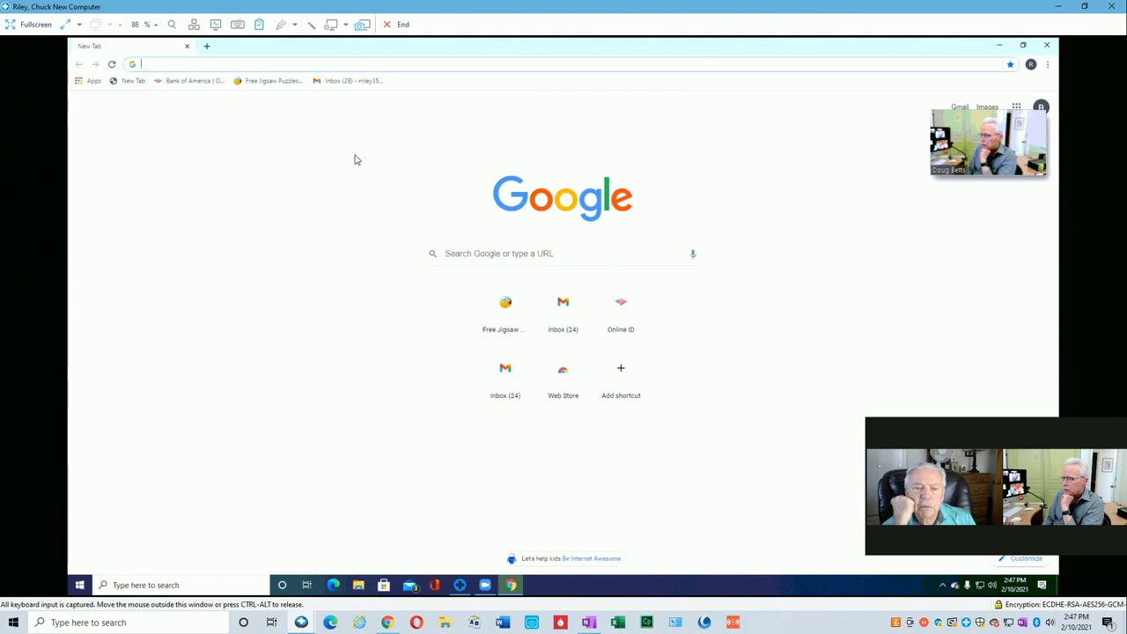
left_click(273, 142)
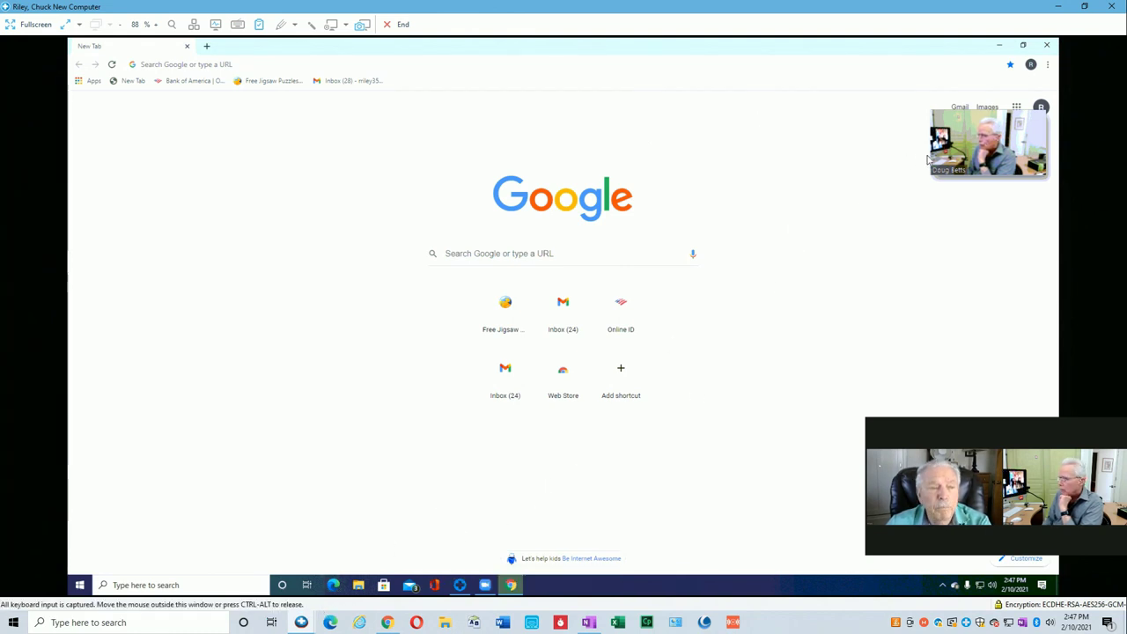
Move the floating video tile lower and check Chrome's main menu before closing it
mouse_move(968, 167)
left_click_drag(968, 167, 969, 208)
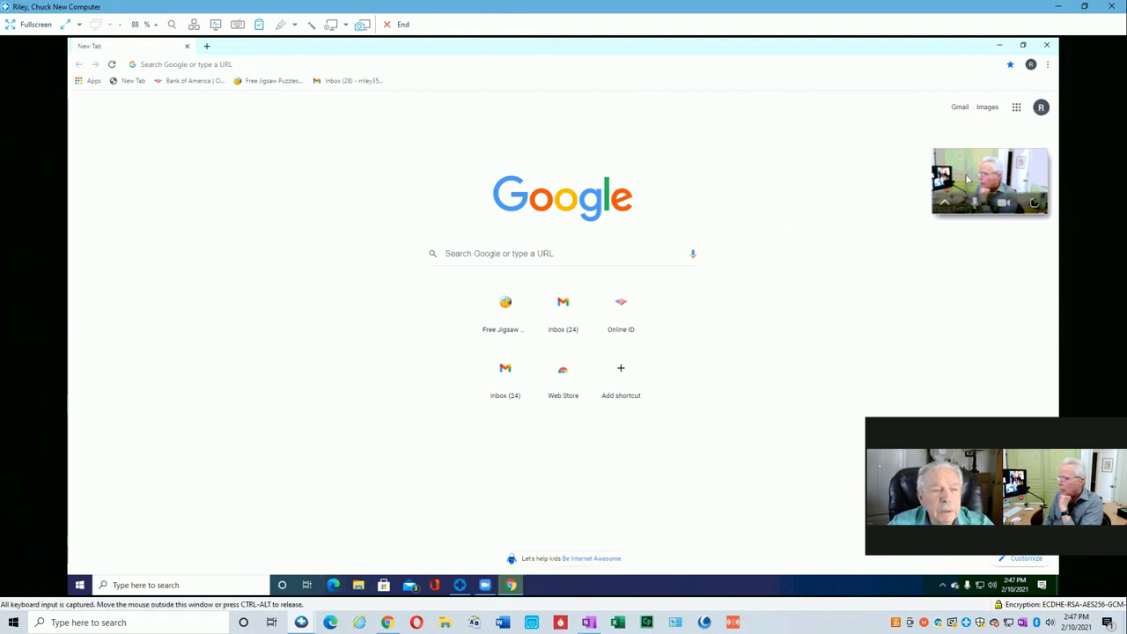
left_click(1047, 66)
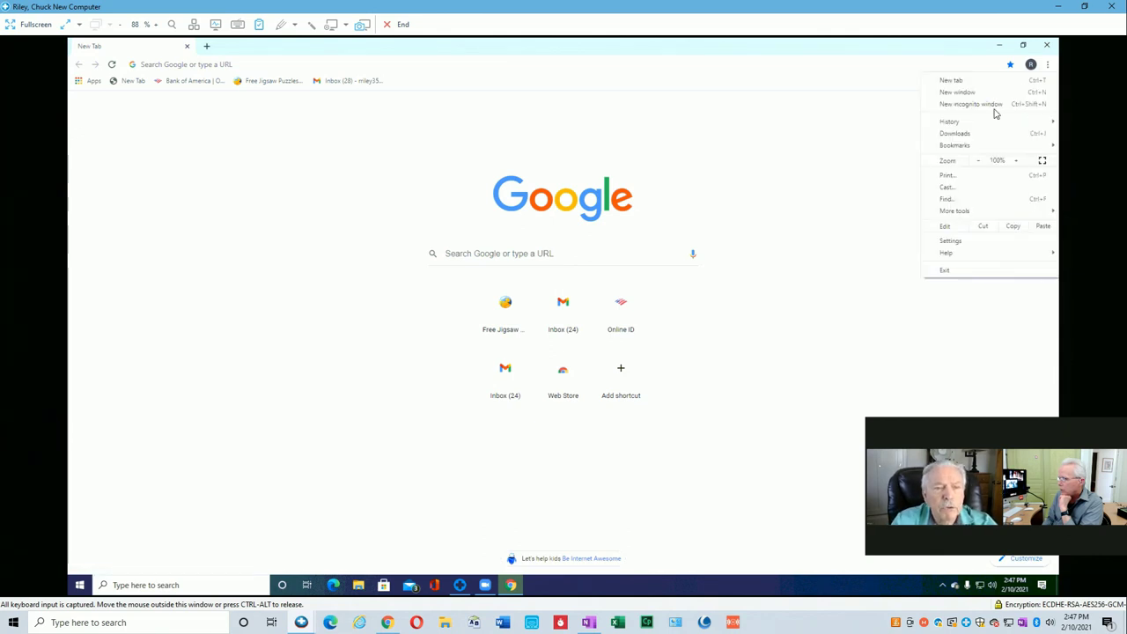
mouse_move(946, 149)
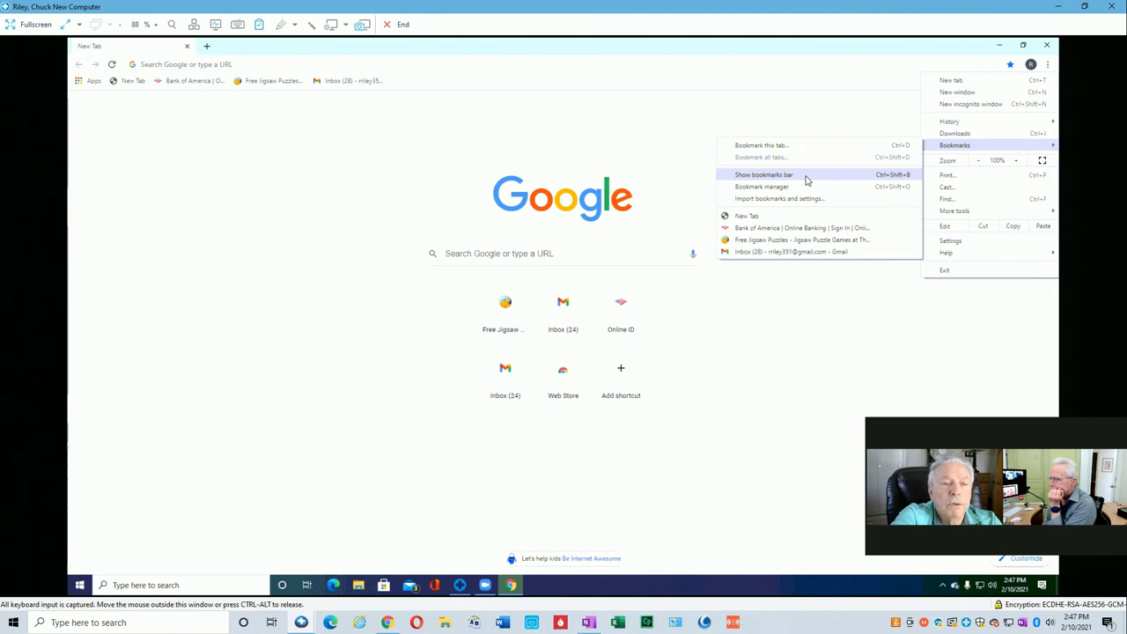
left_click(592, 147)
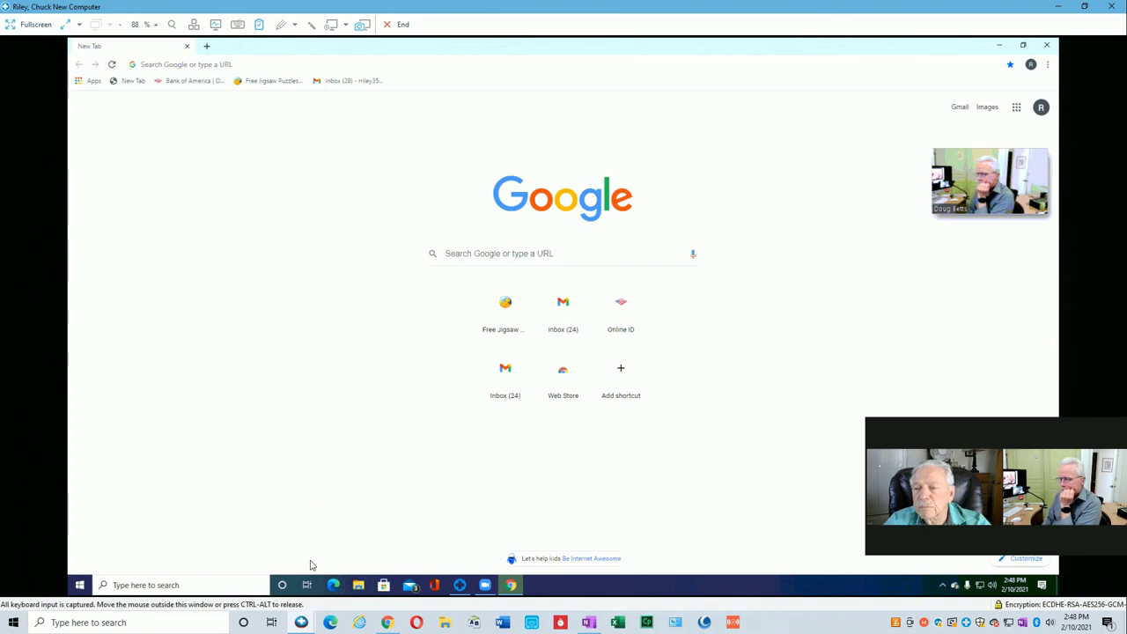
On the old computer, check Chrome's main menu and signed-in profile, then close Chrome
mouse_move(301, 623)
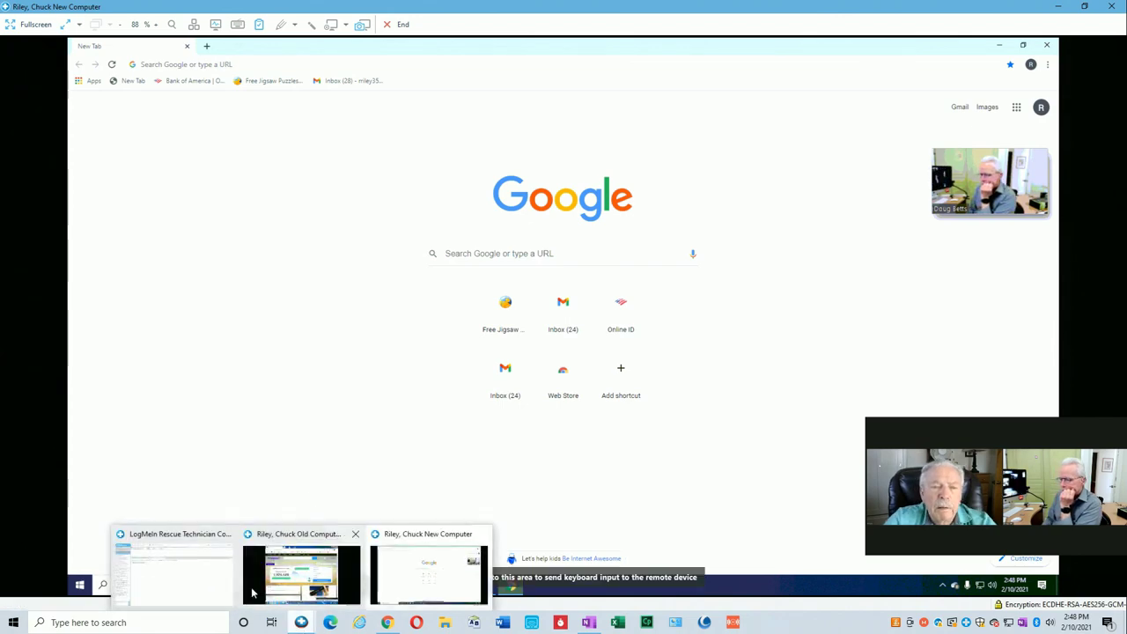
left_click(274, 577)
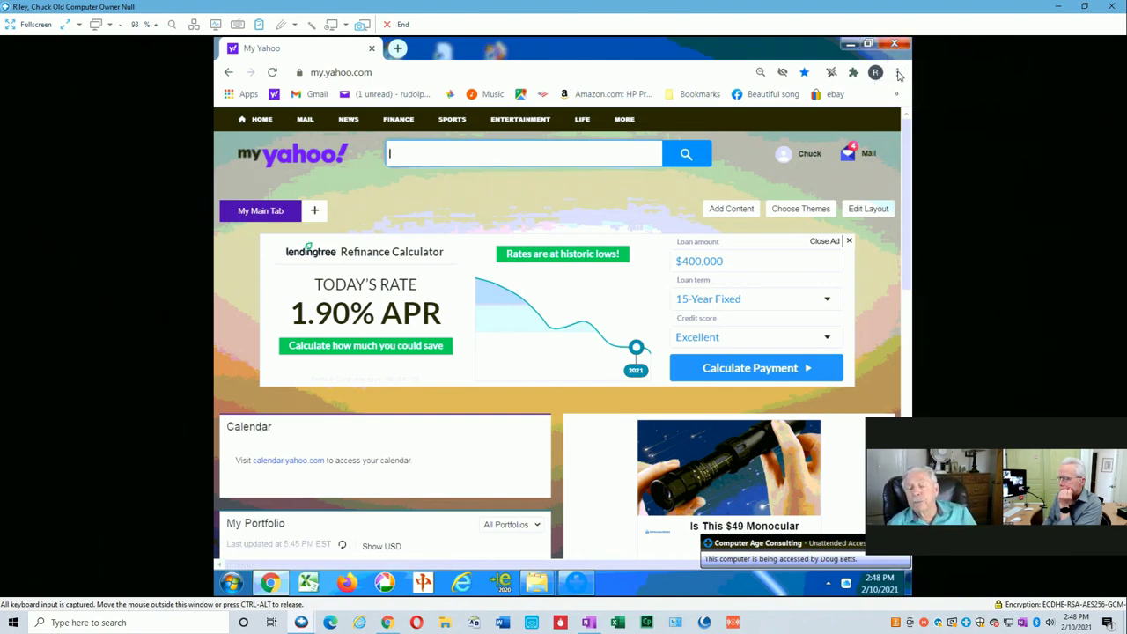
left_click(898, 74)
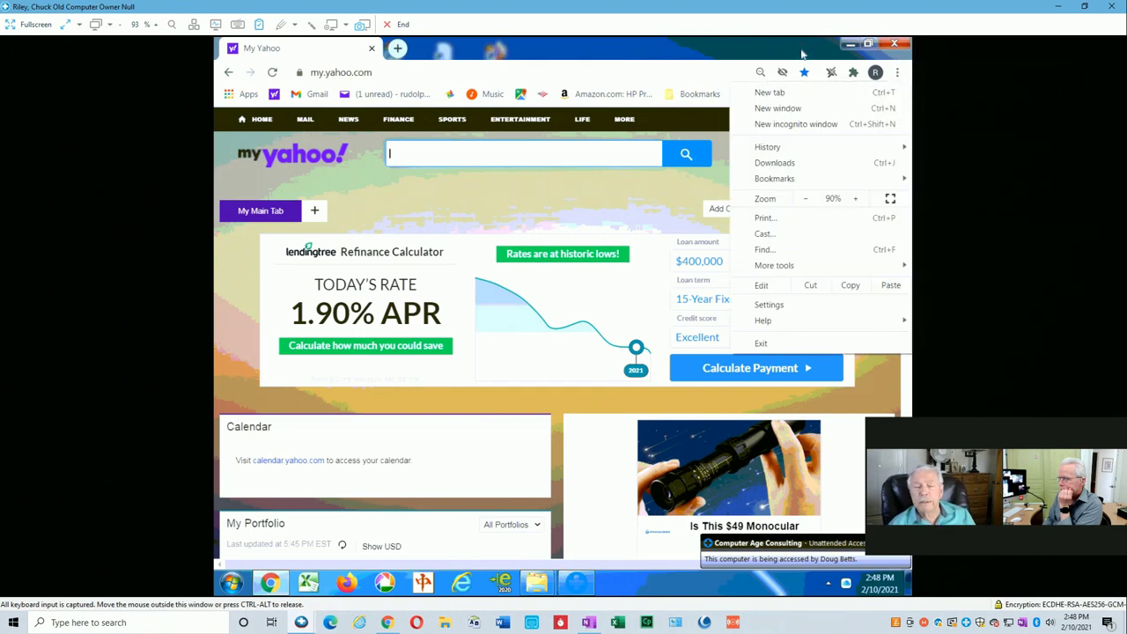
left_click(874, 72)
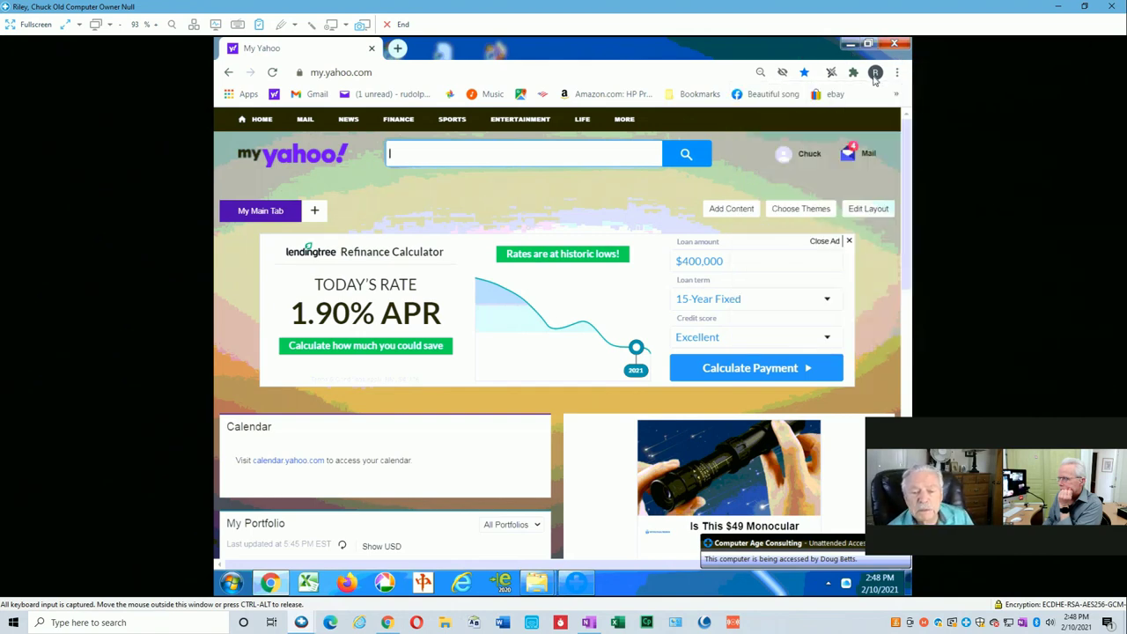
left_click(875, 72)
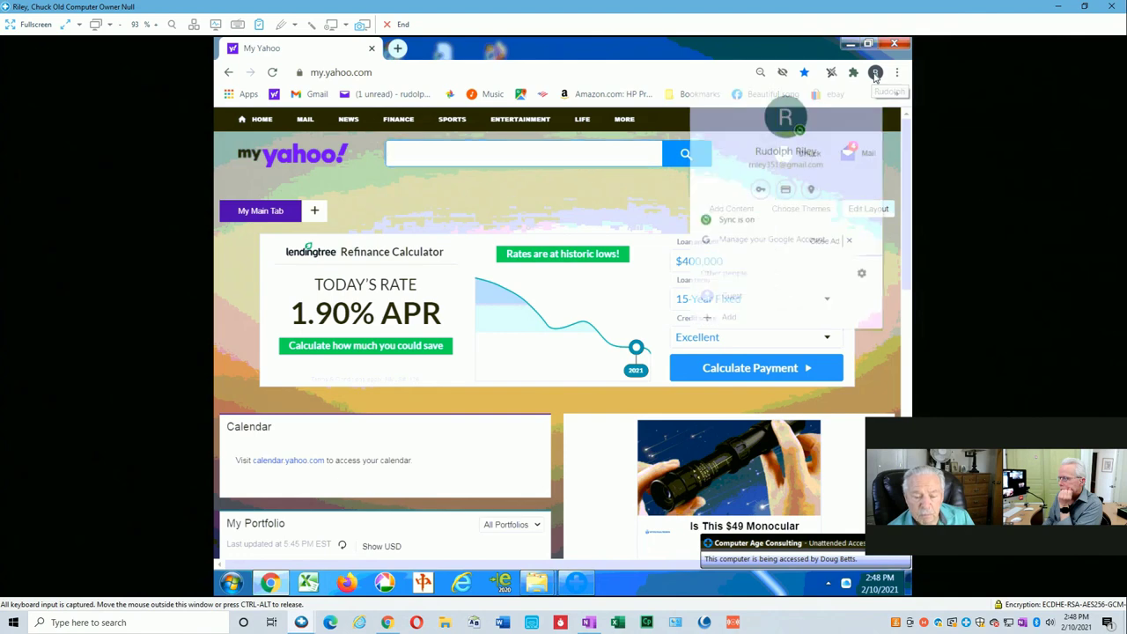
left_click(795, 64)
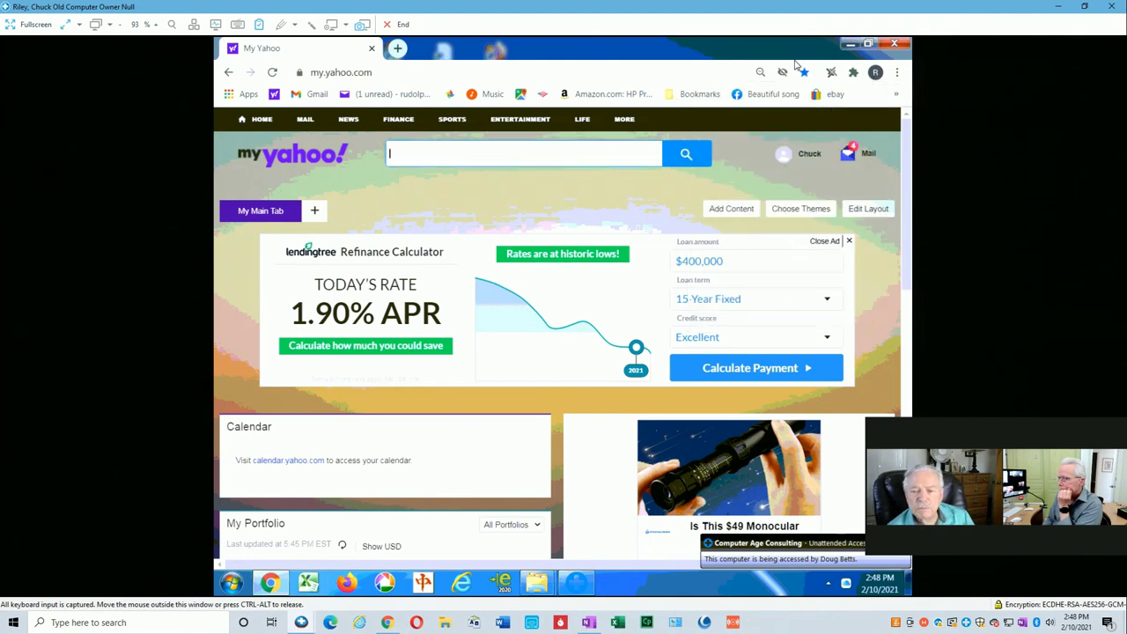
left_click(894, 44)
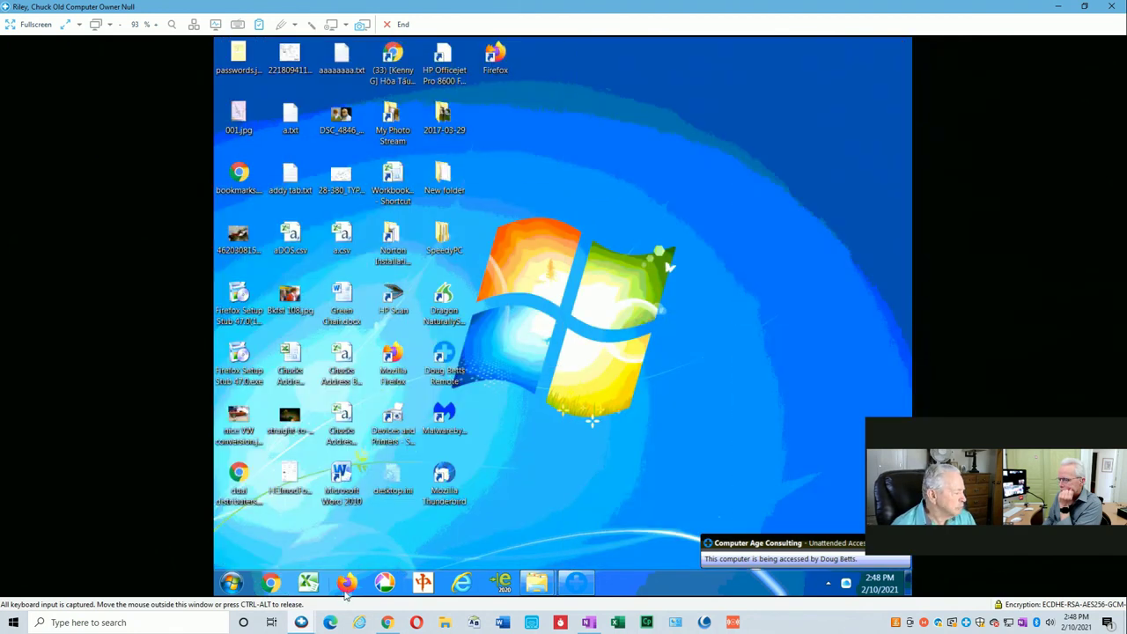
mouse_move(301, 623)
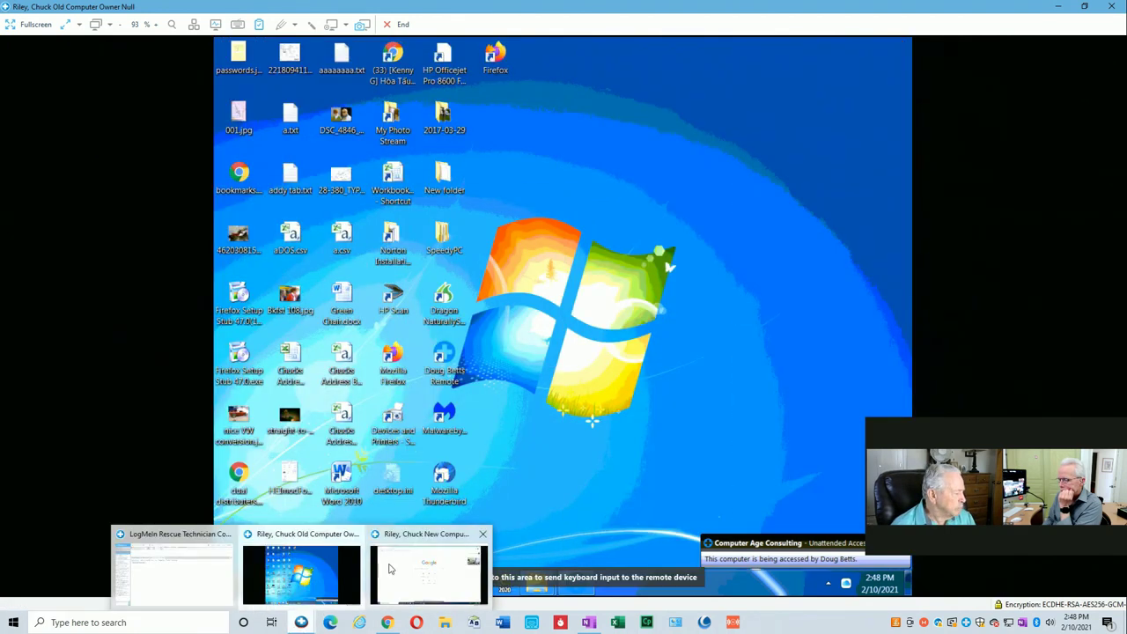
left_click(414, 540)
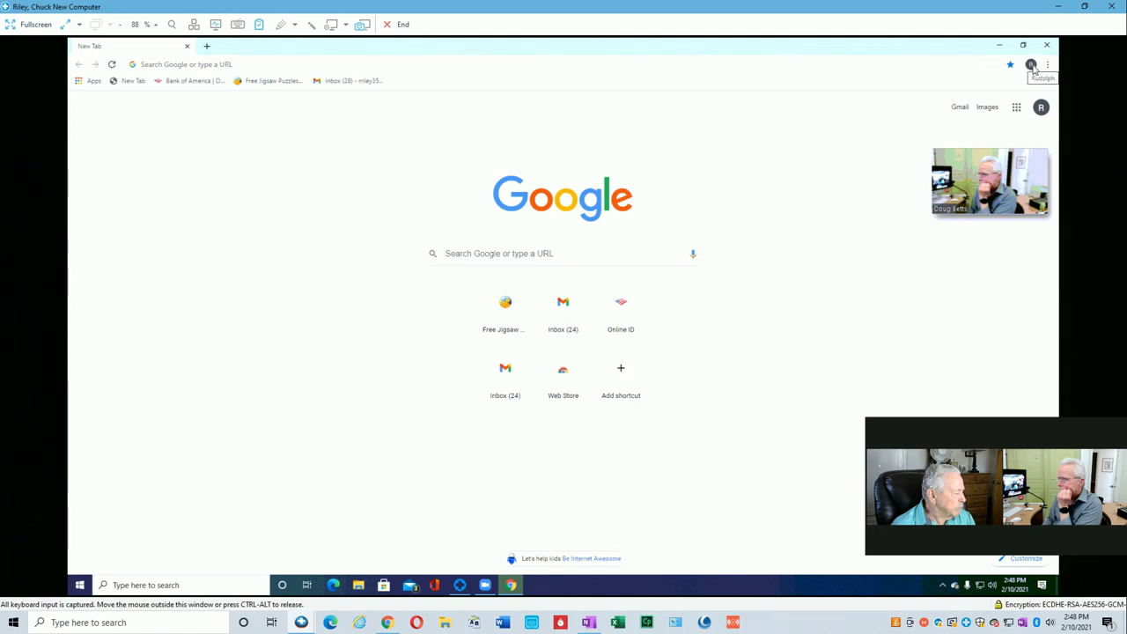
left_click(1031, 65)
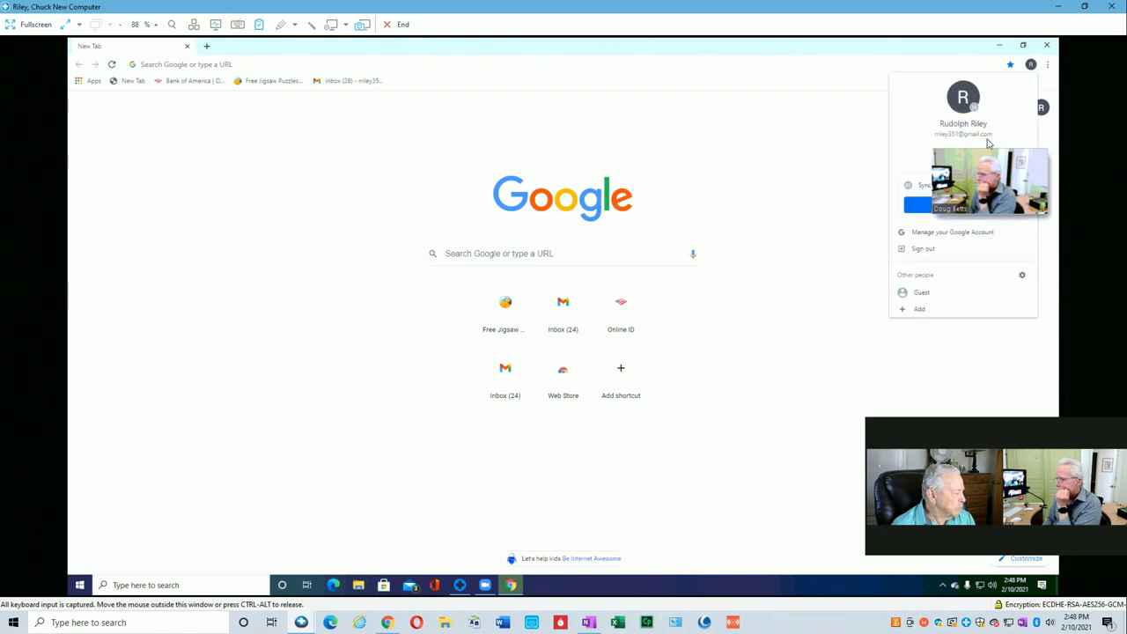
left_click(817, 141)
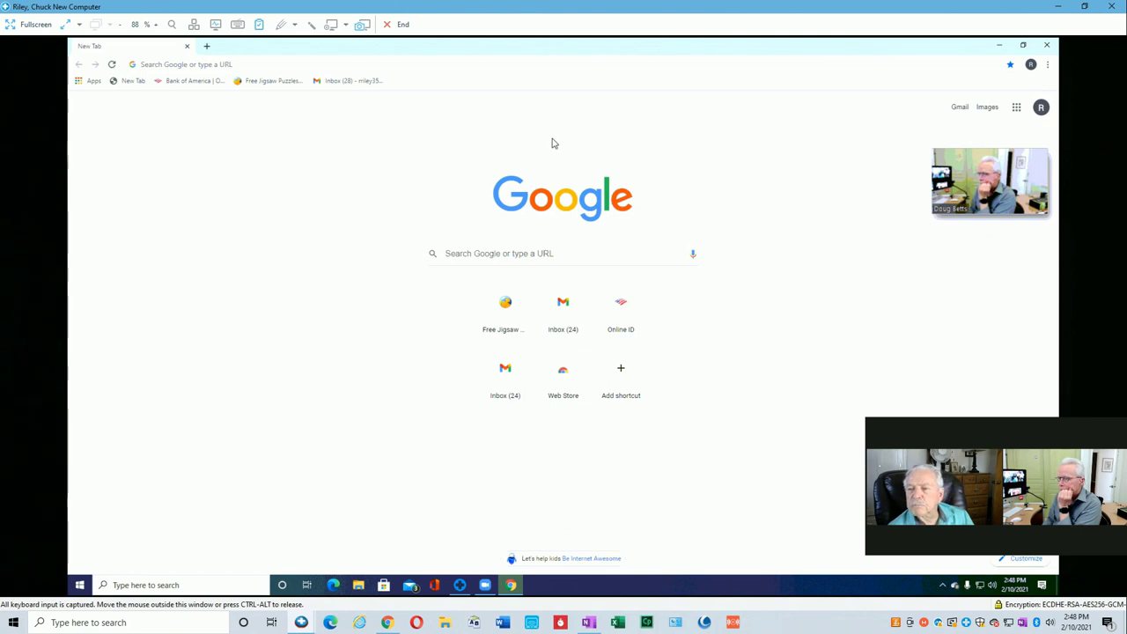
left_click(1041, 109)
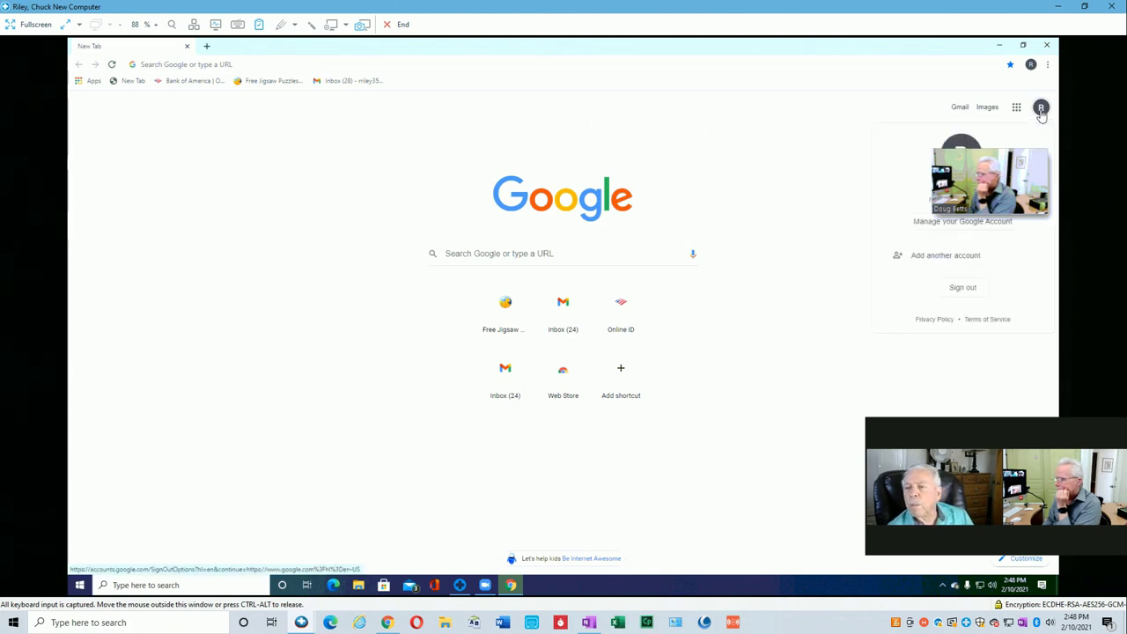
left_click(797, 146)
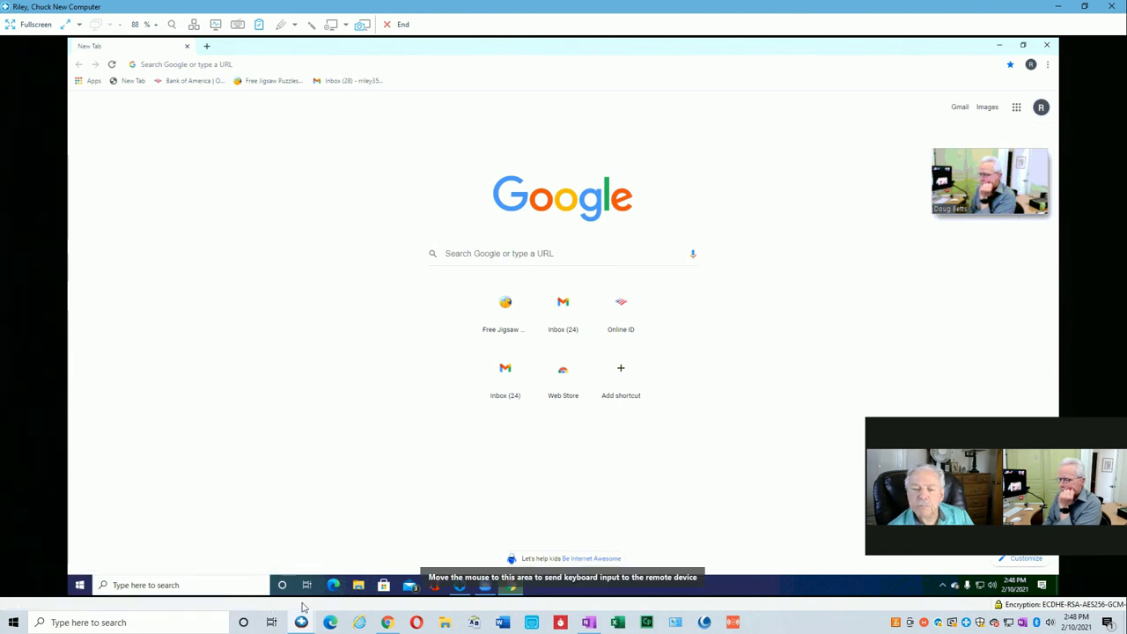
mouse_move(302, 623)
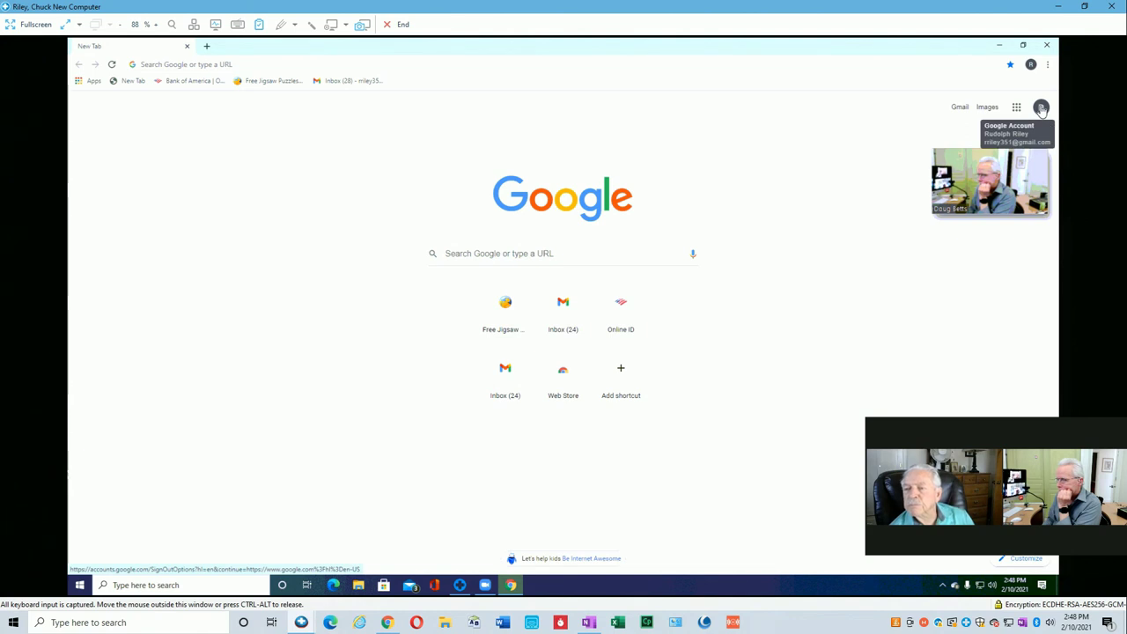
left_click(1041, 106)
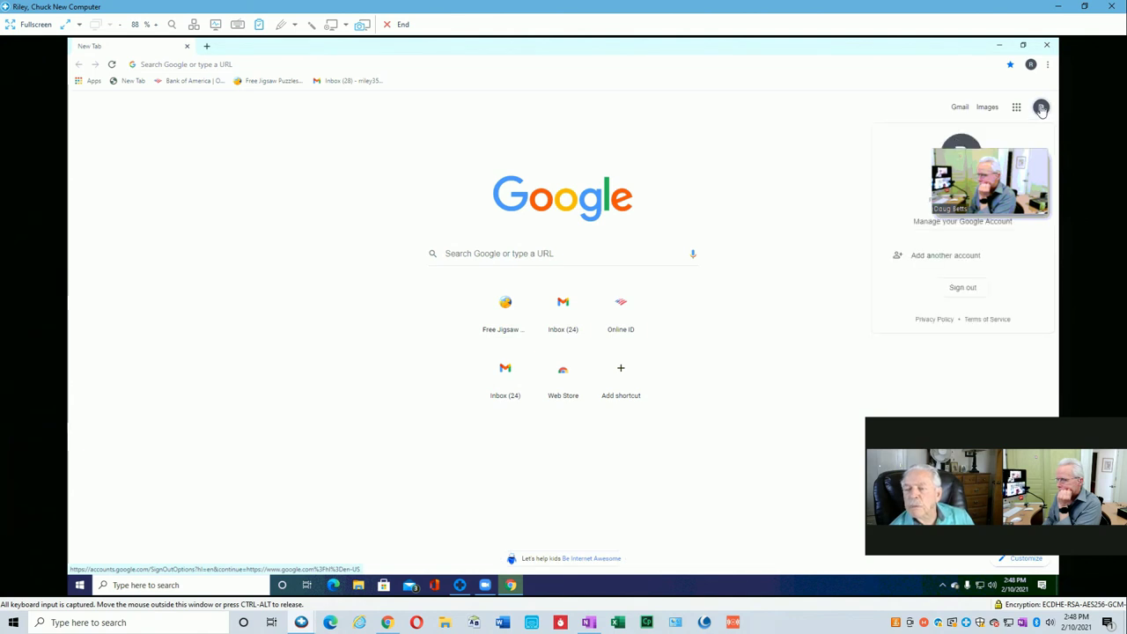
left_click(815, 150)
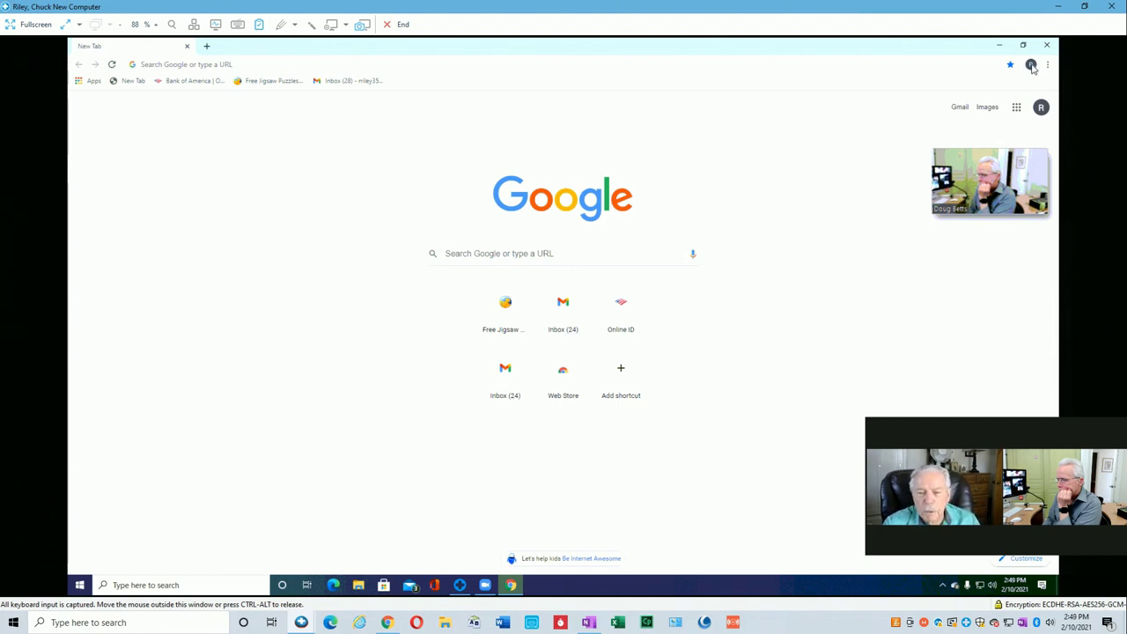
left_click(1030, 65)
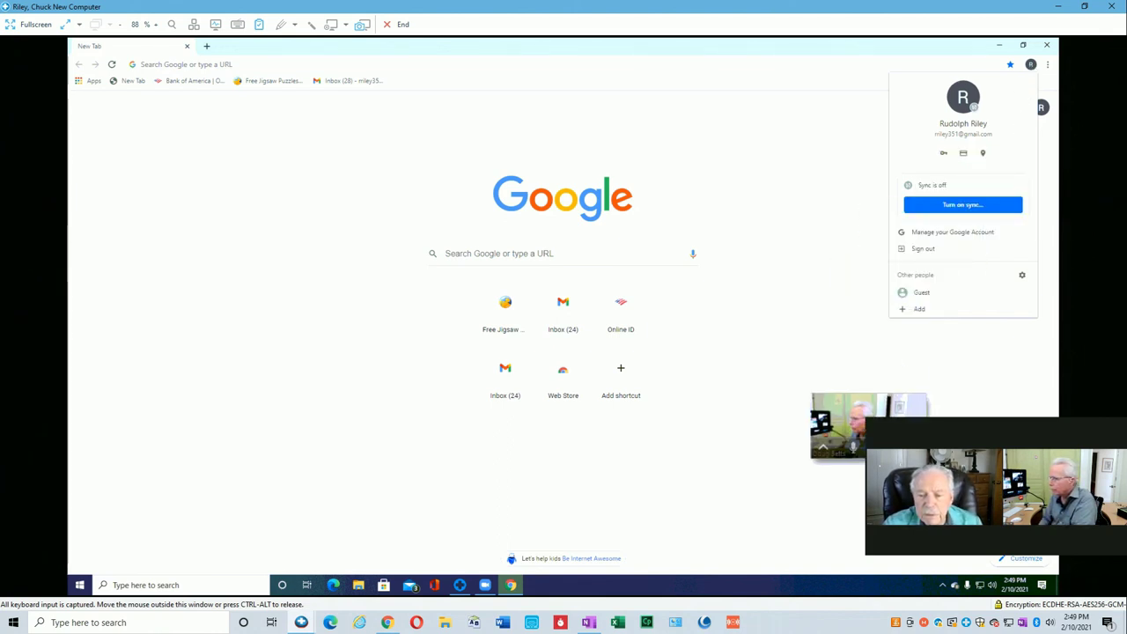
left_click(788, 192)
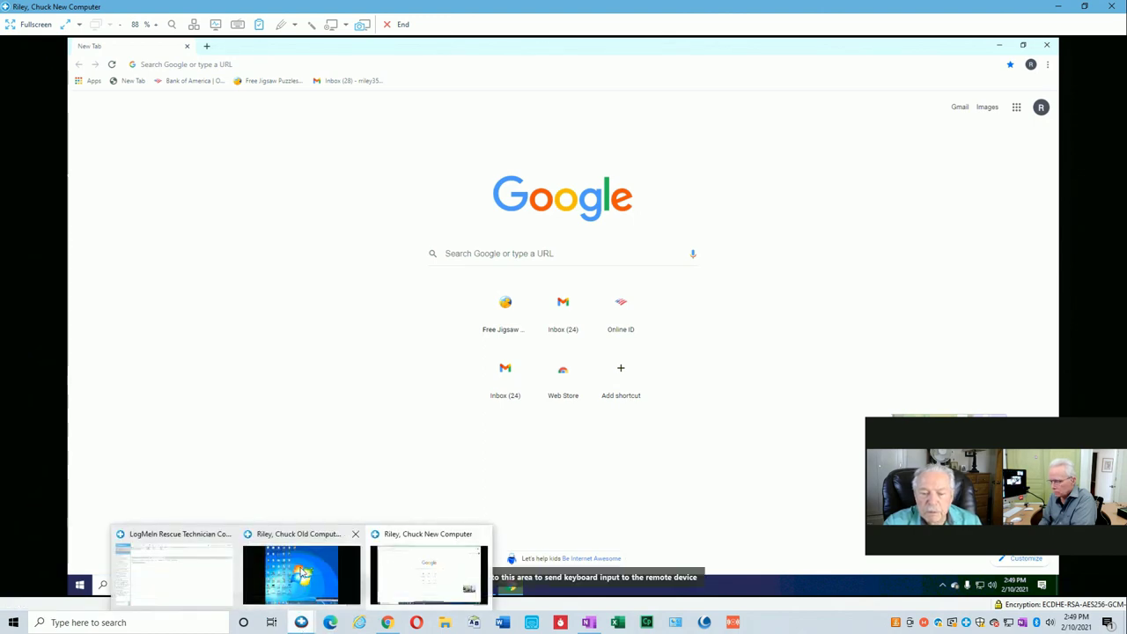
Launch Chrome on the old PC and confirm in its profile menu that Sync is on
left_click(302, 572)
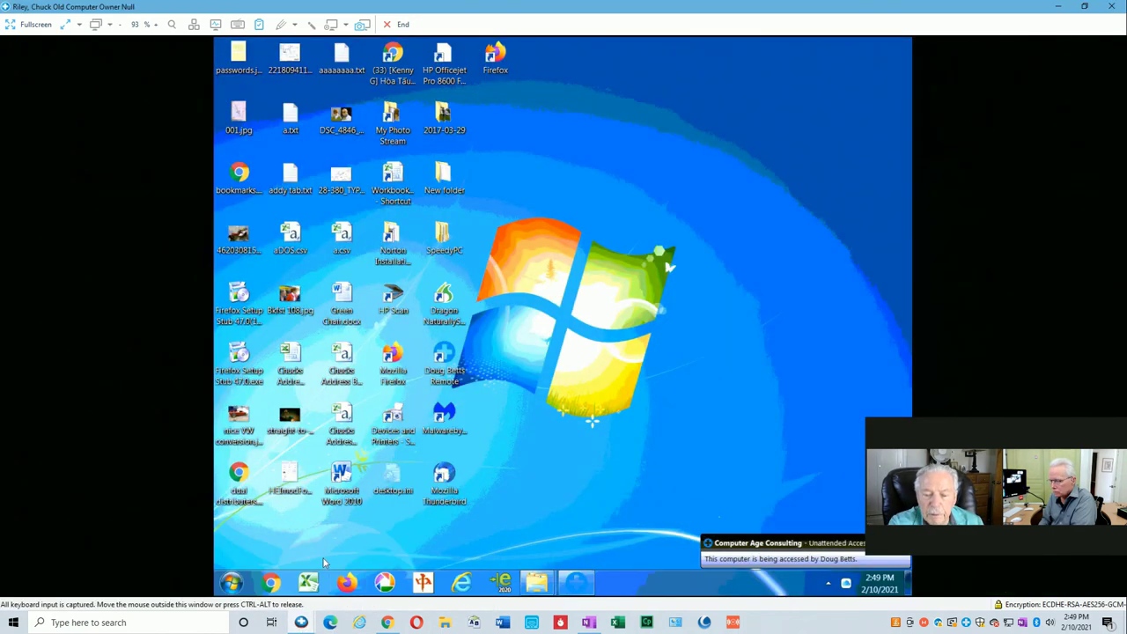
left_click(272, 584)
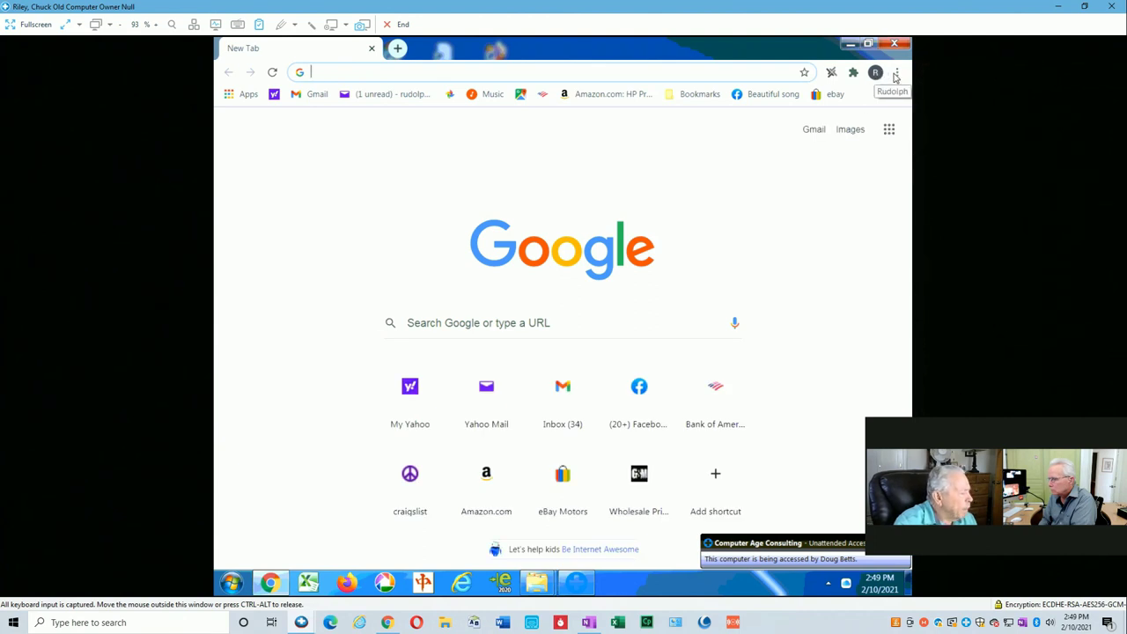
left_click(897, 76)
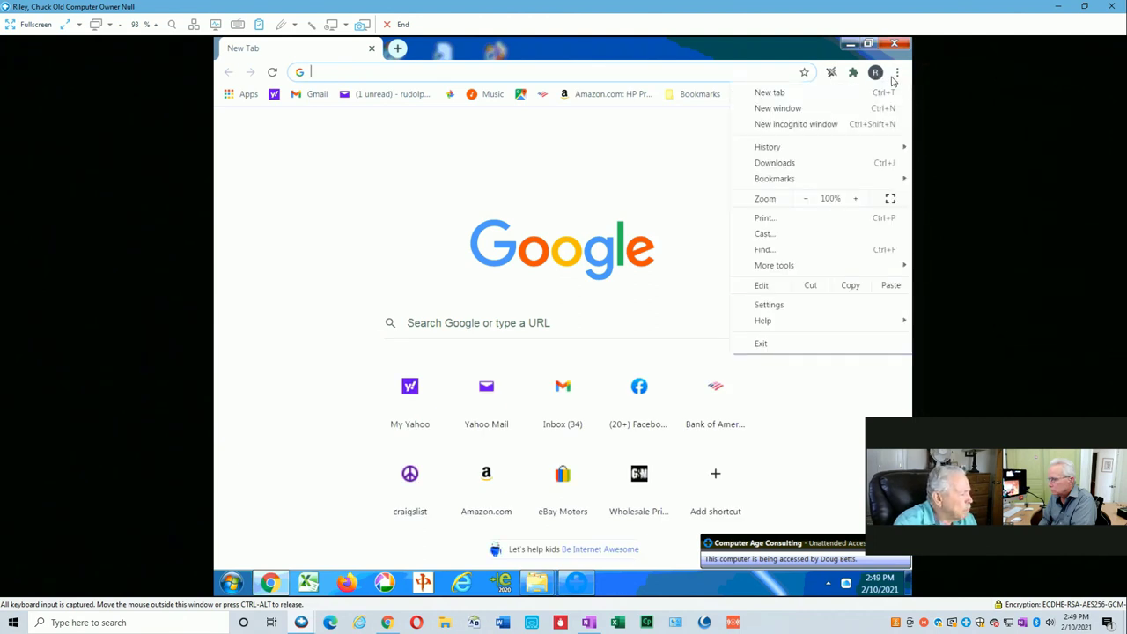
left_click(845, 71)
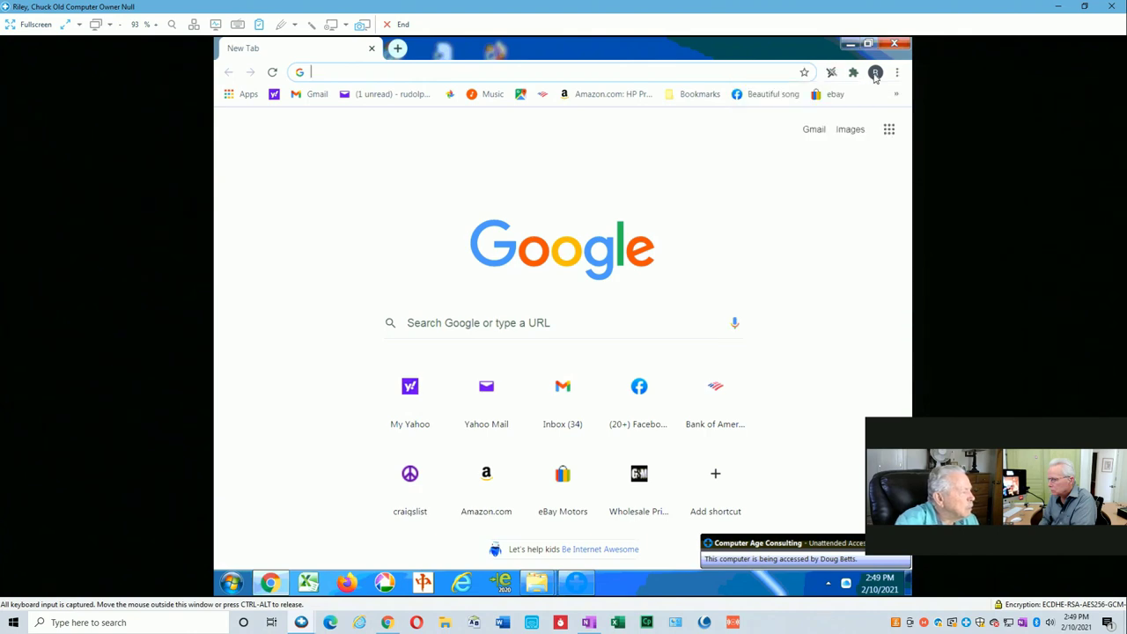
left_click(875, 74)
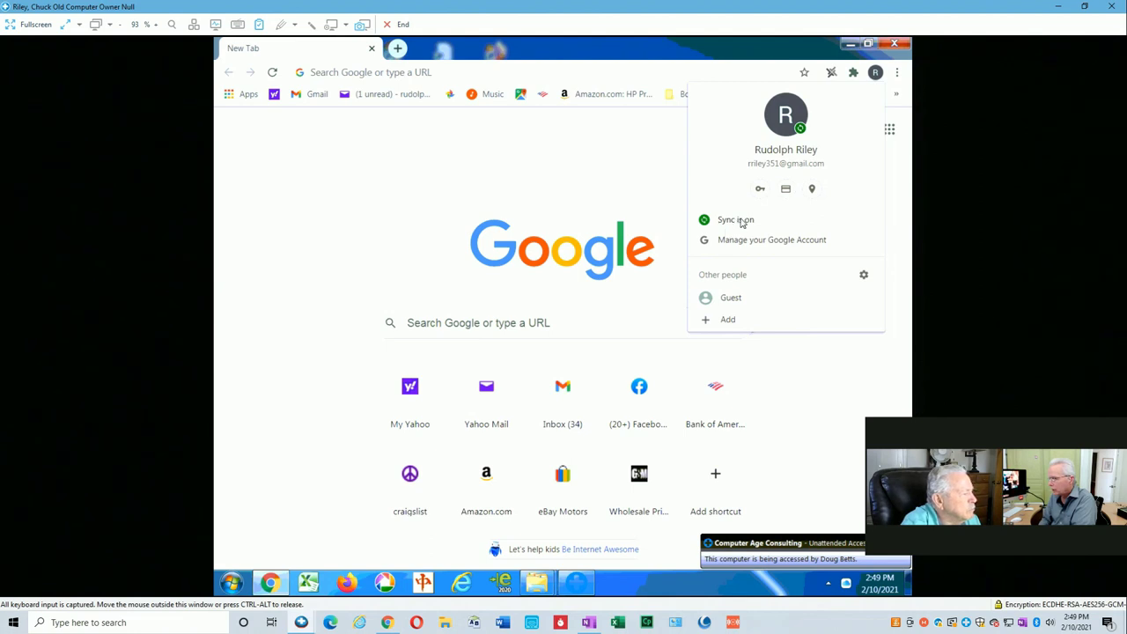
left_click(655, 153)
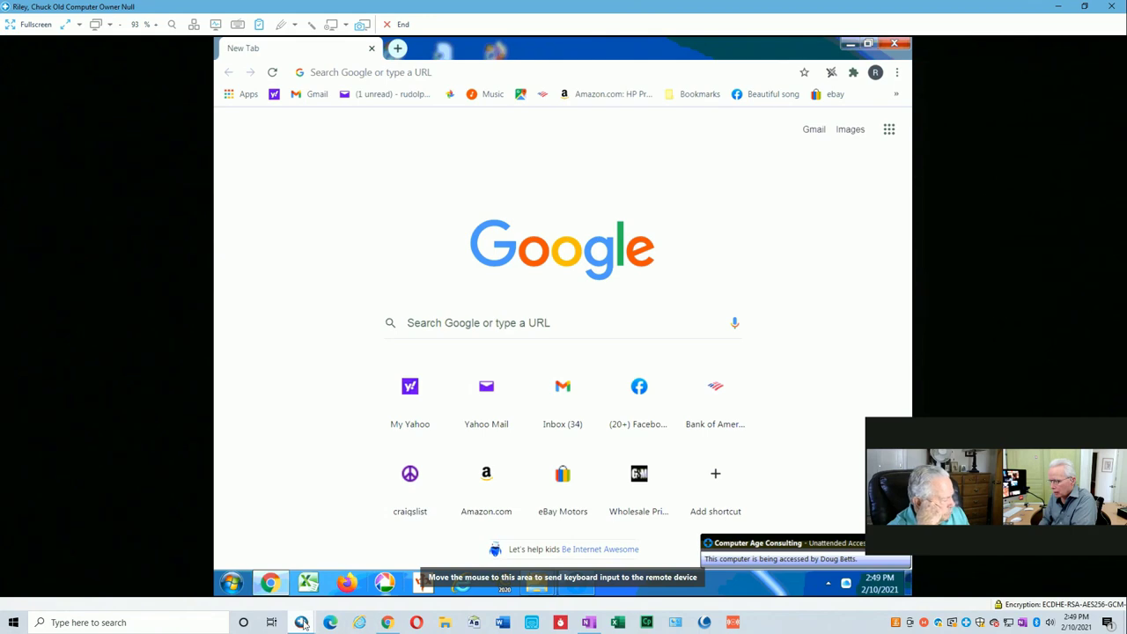
Toggle between the session previews, ending on the New Computer session's Chrome New Tab page
mouse_move(302, 623)
left_click(406, 559)
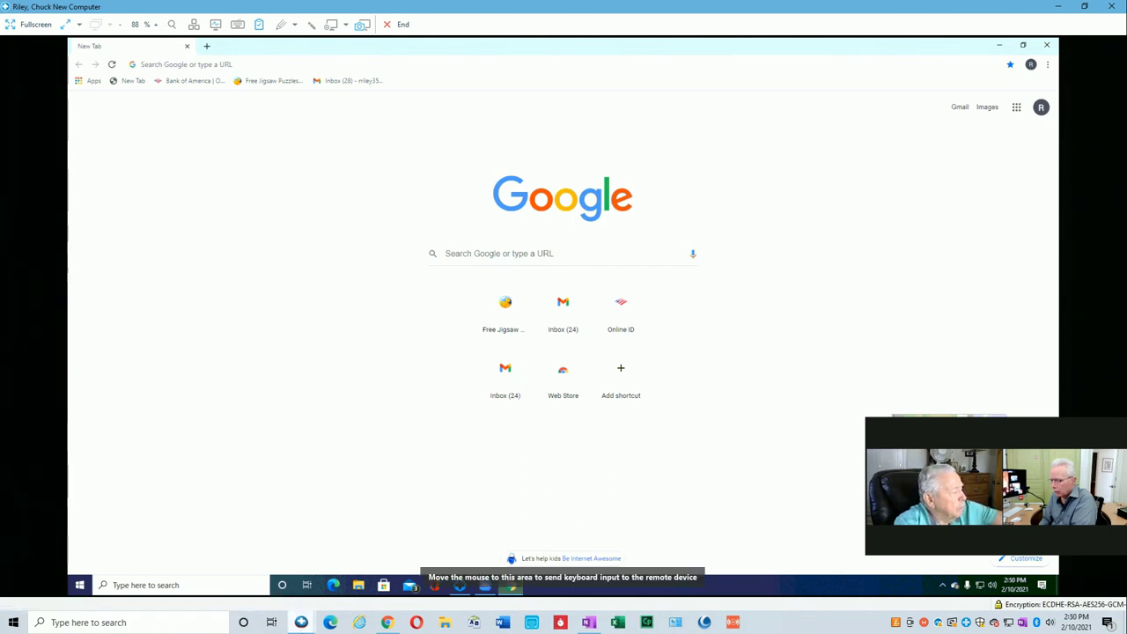
left_click(300, 622)
left_click(302, 572)
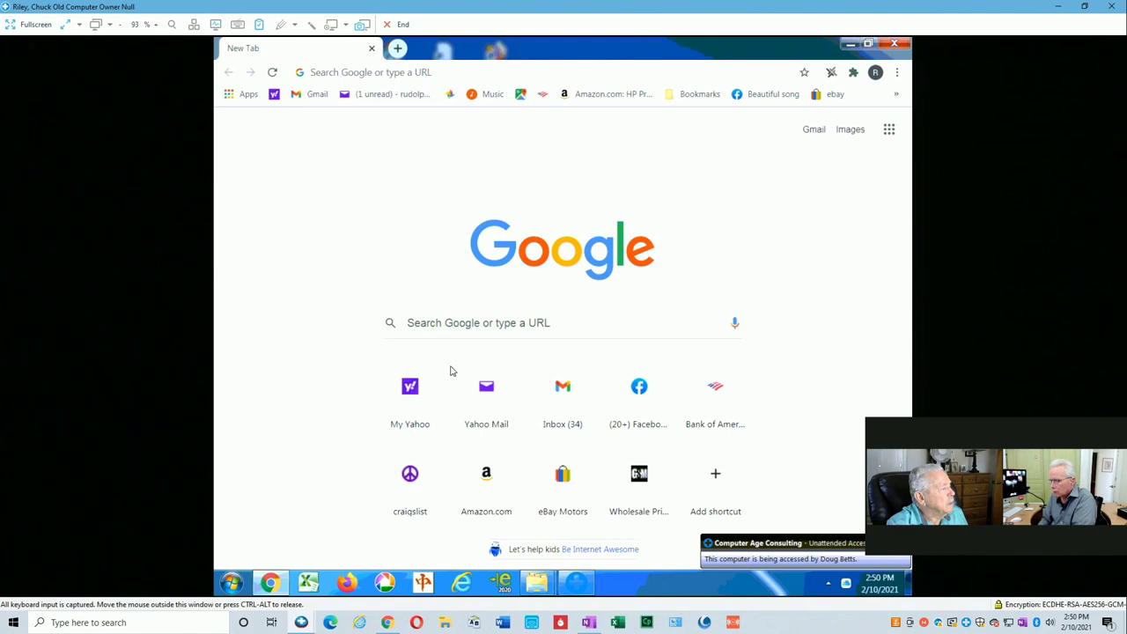
mouse_move(301, 622)
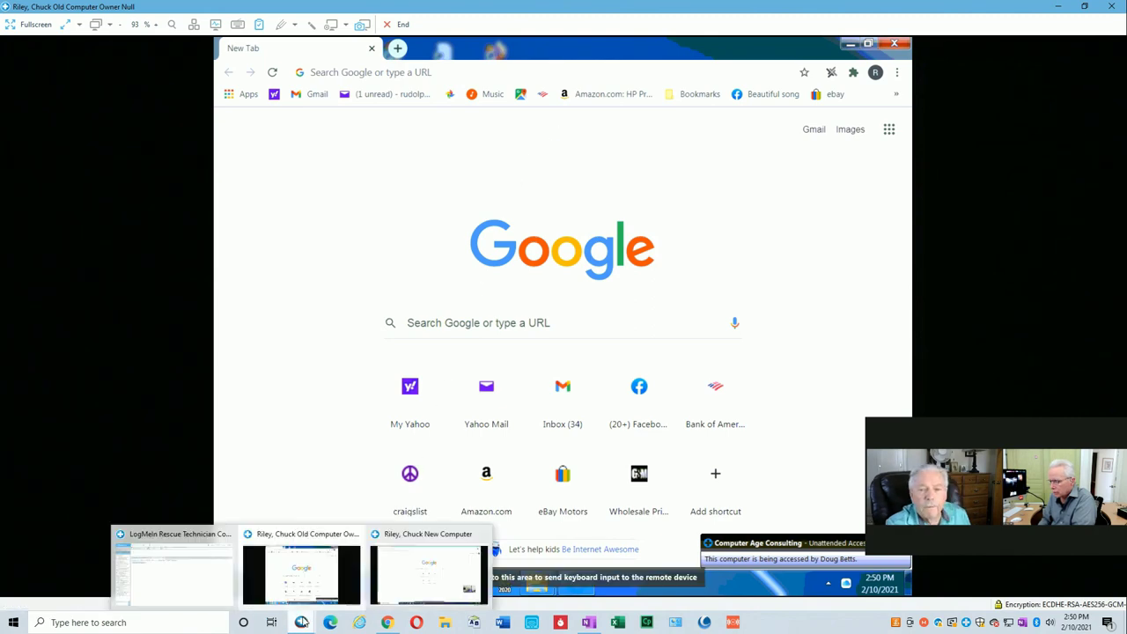
left_click(401, 568)
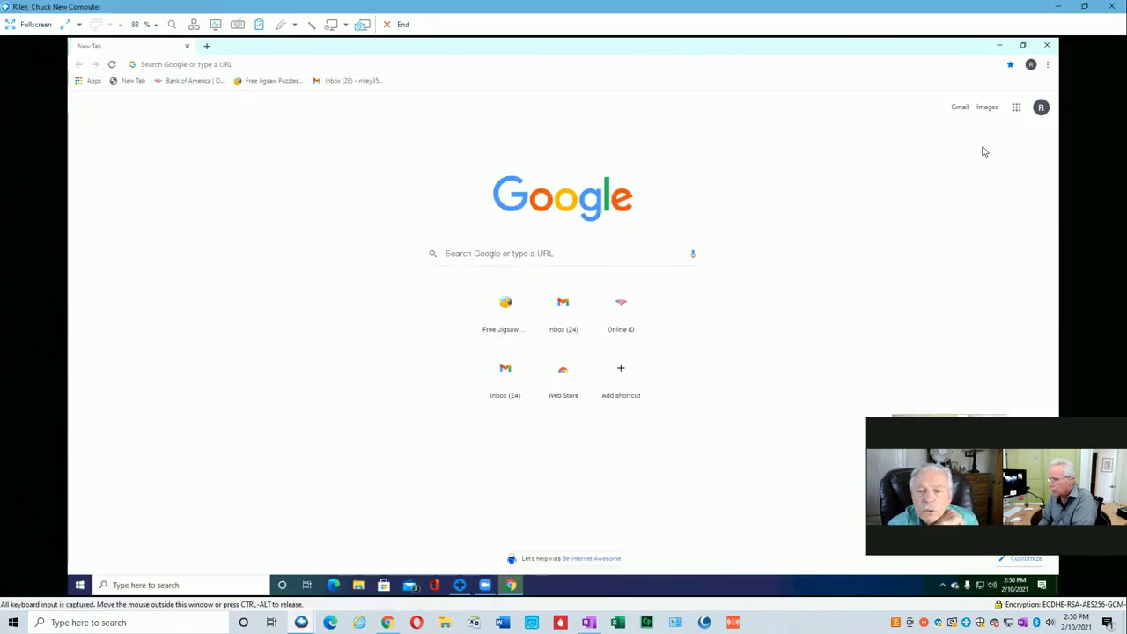
Turn on sync via the profile menu's 'Yes, I'm in', then open Sync and Google services
left_click(1031, 66)
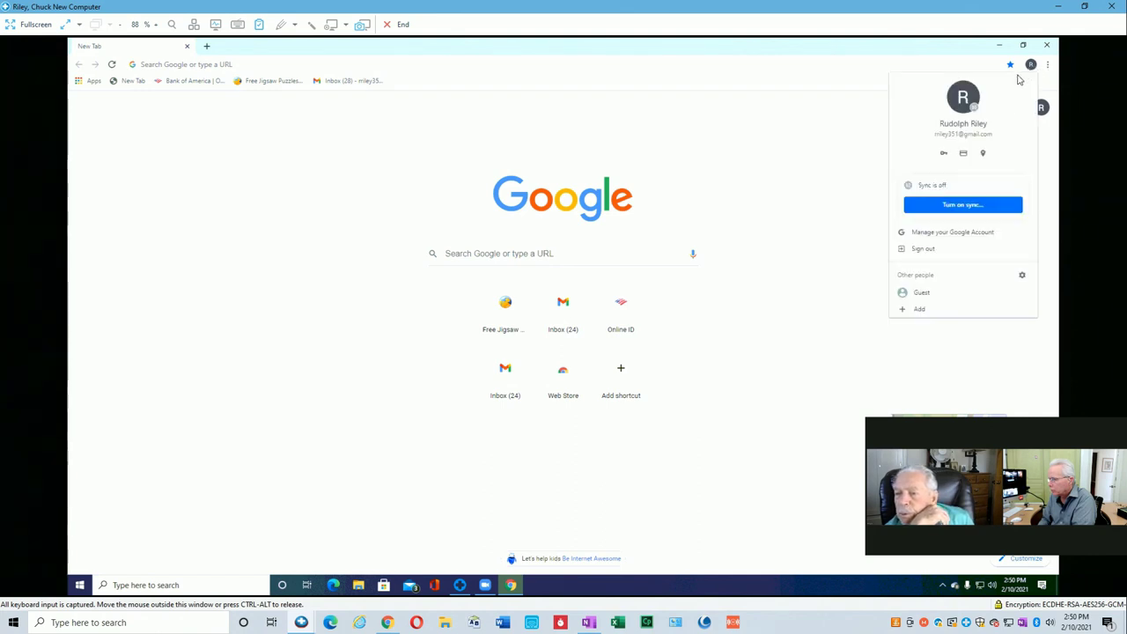
left_click(960, 206)
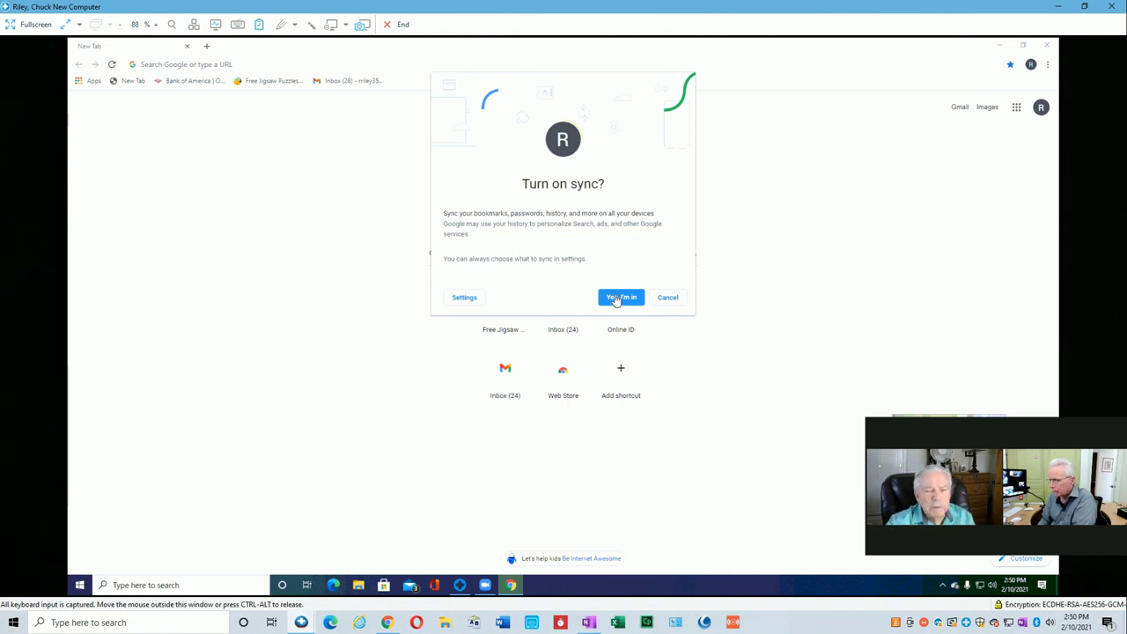
left_click(619, 298)
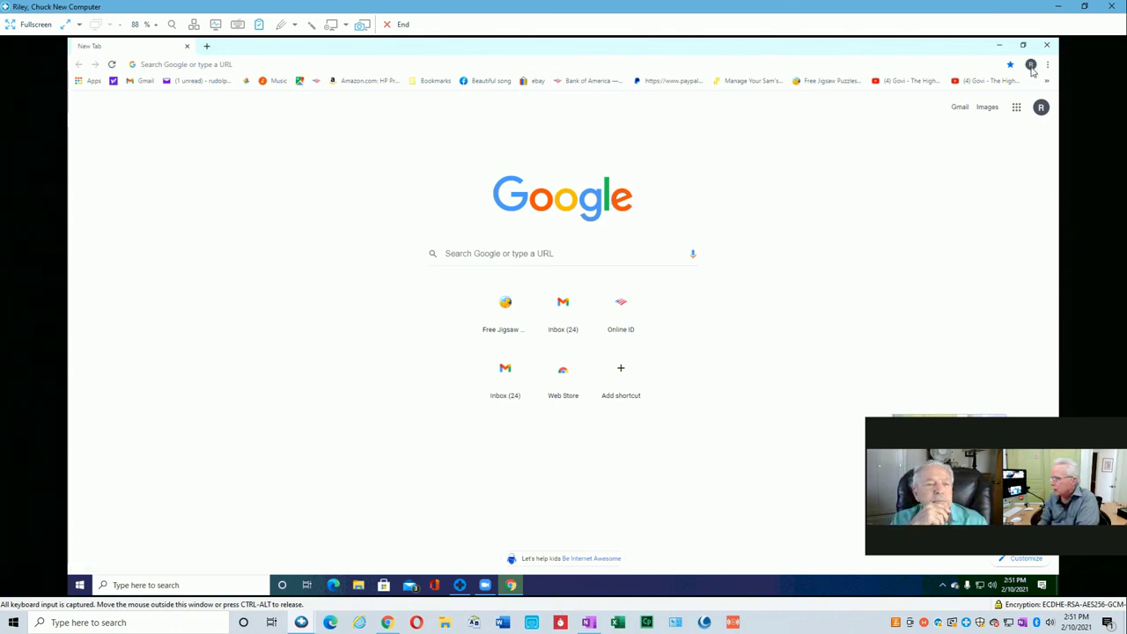
left_click(1030, 66)
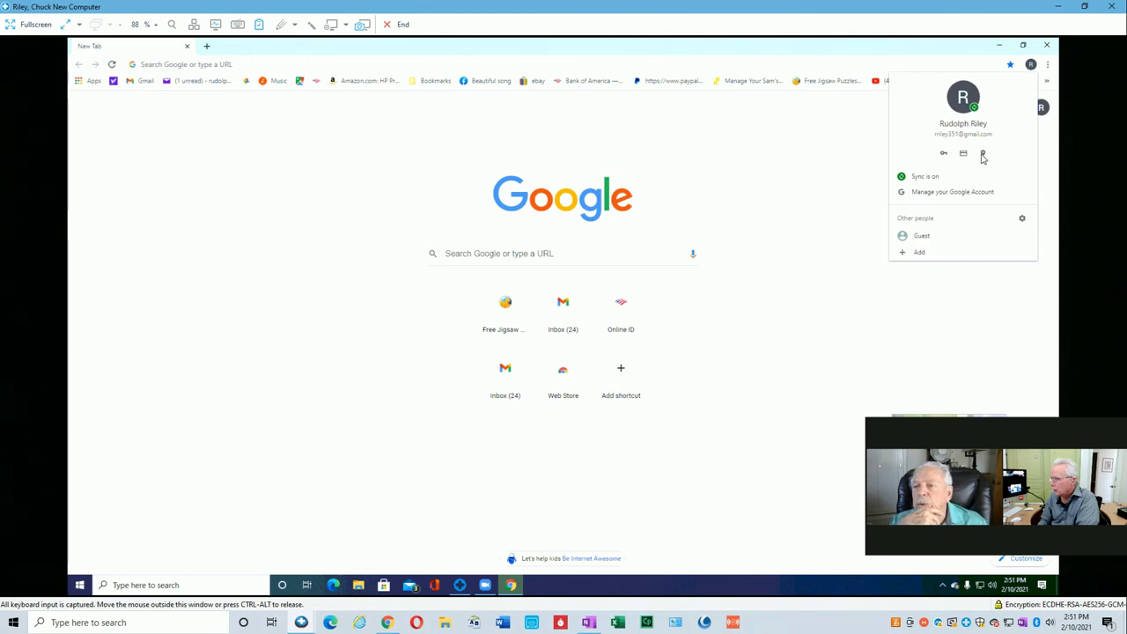
left_click(926, 177)
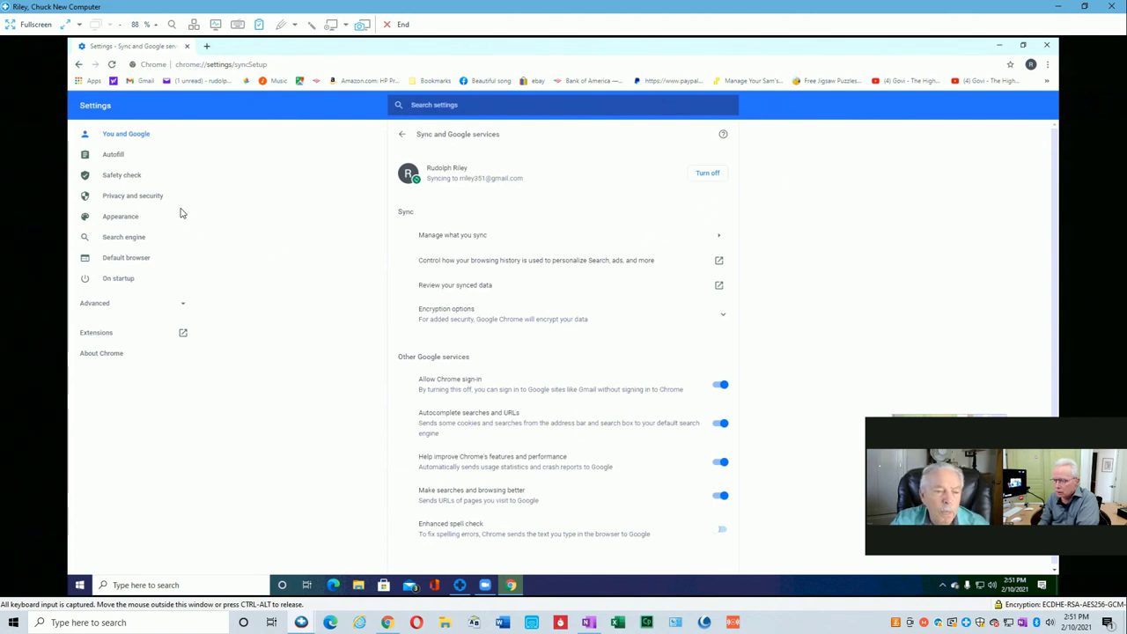
Browse the Privacy and security, You and Google, and Safety check settings sections
left_click(147, 202)
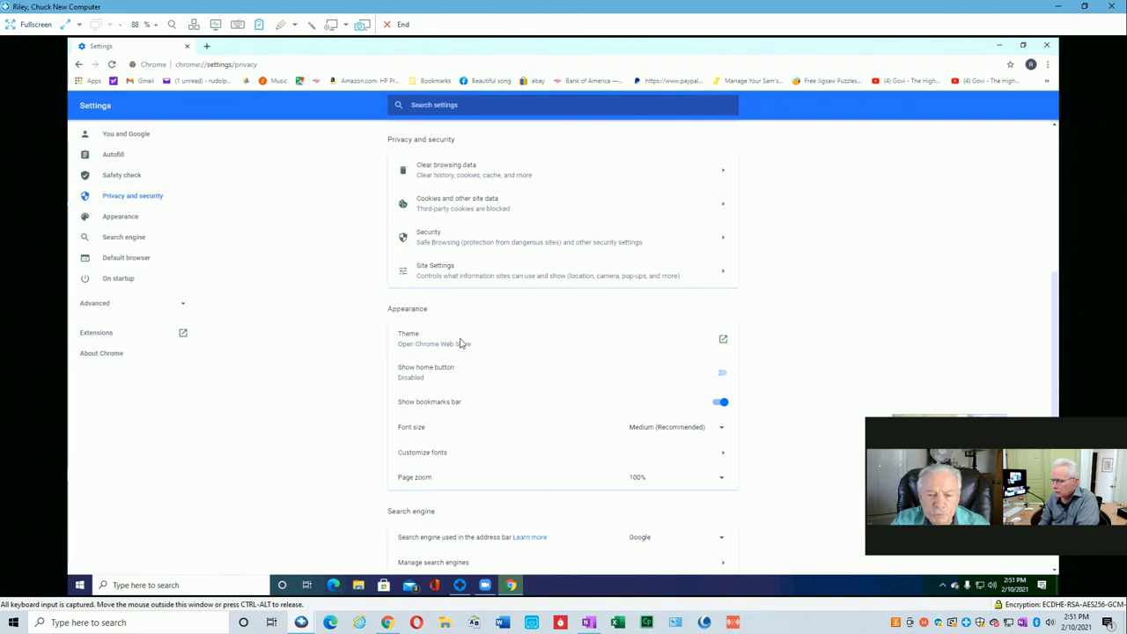
scroll(460, 355, "down", 1)
scroll(456, 368, "down", 3)
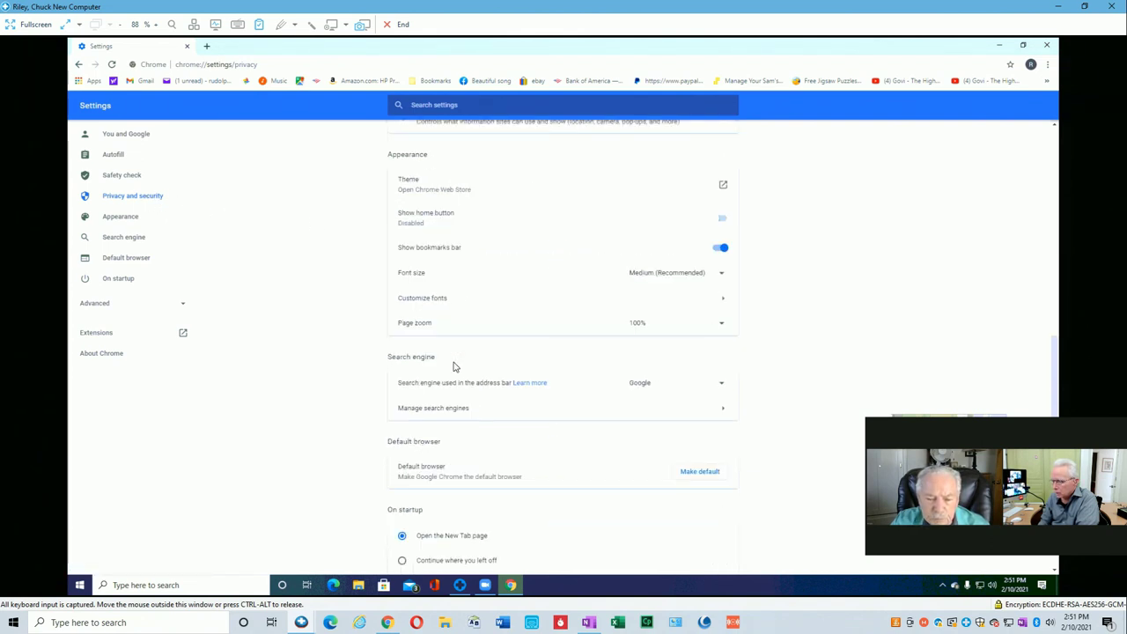
scroll(452, 370, "down", 1)
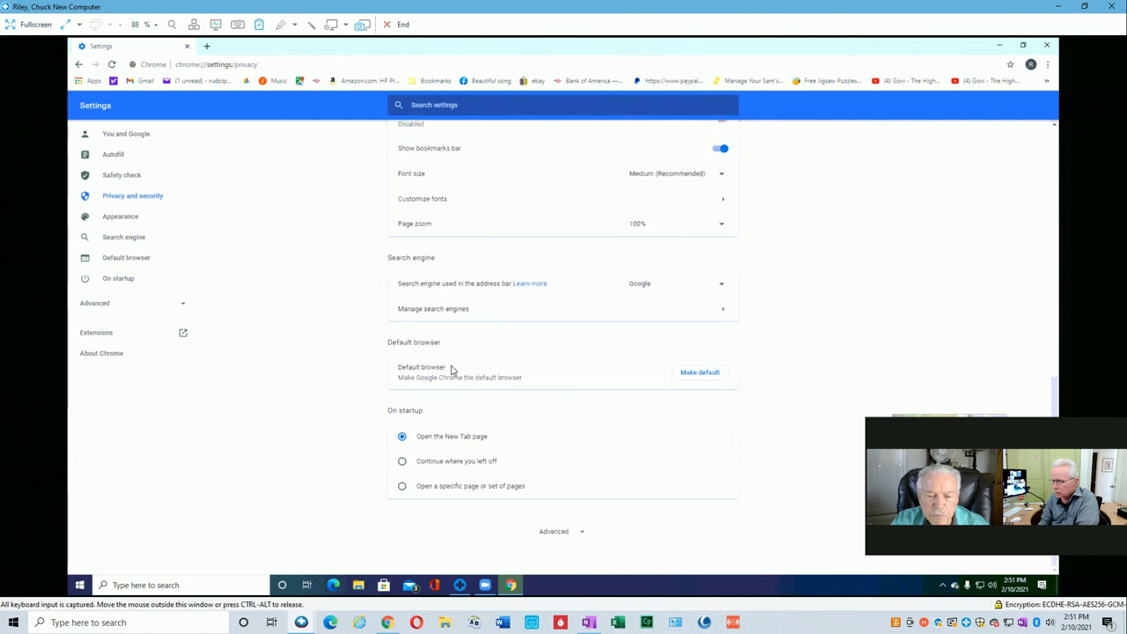
scroll(308, 256, "up", 12)
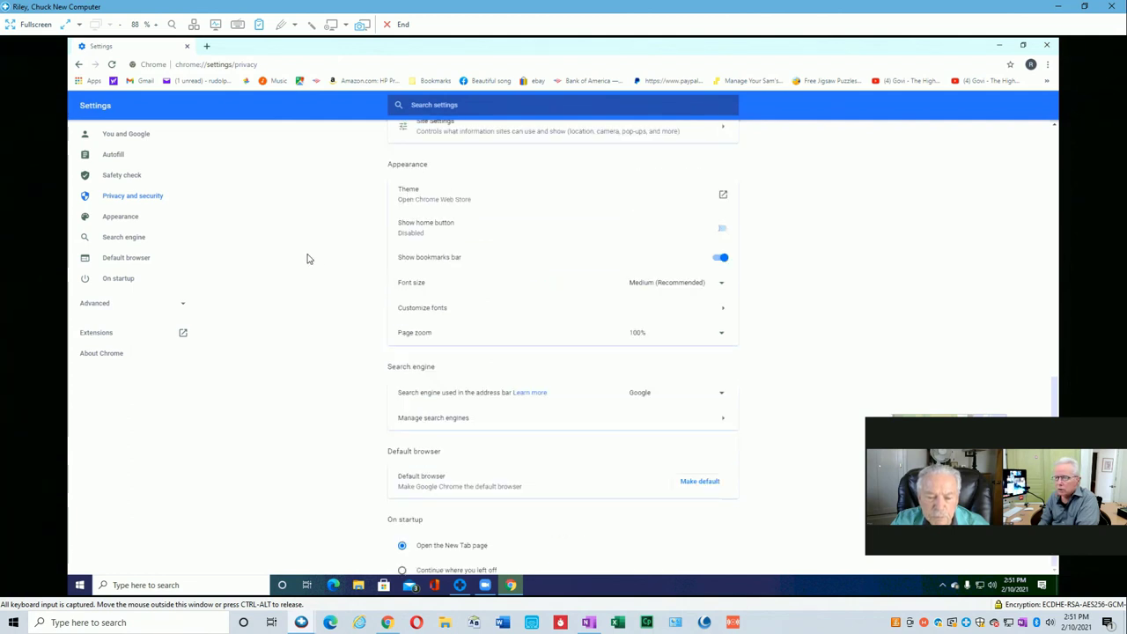
left_click(137, 140)
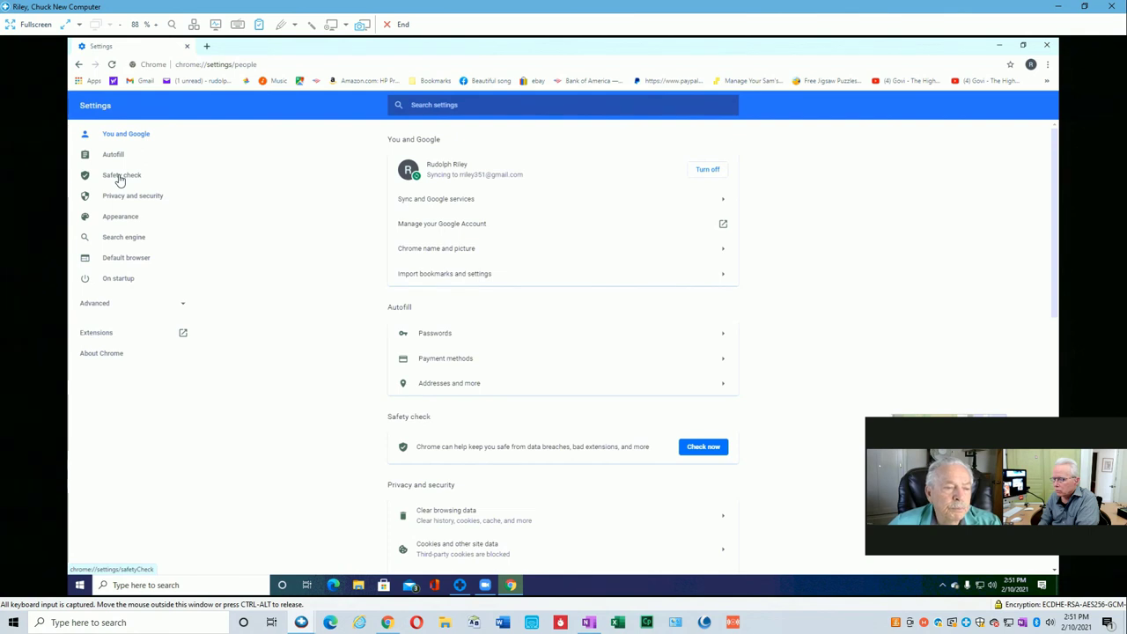
left_click(121, 176)
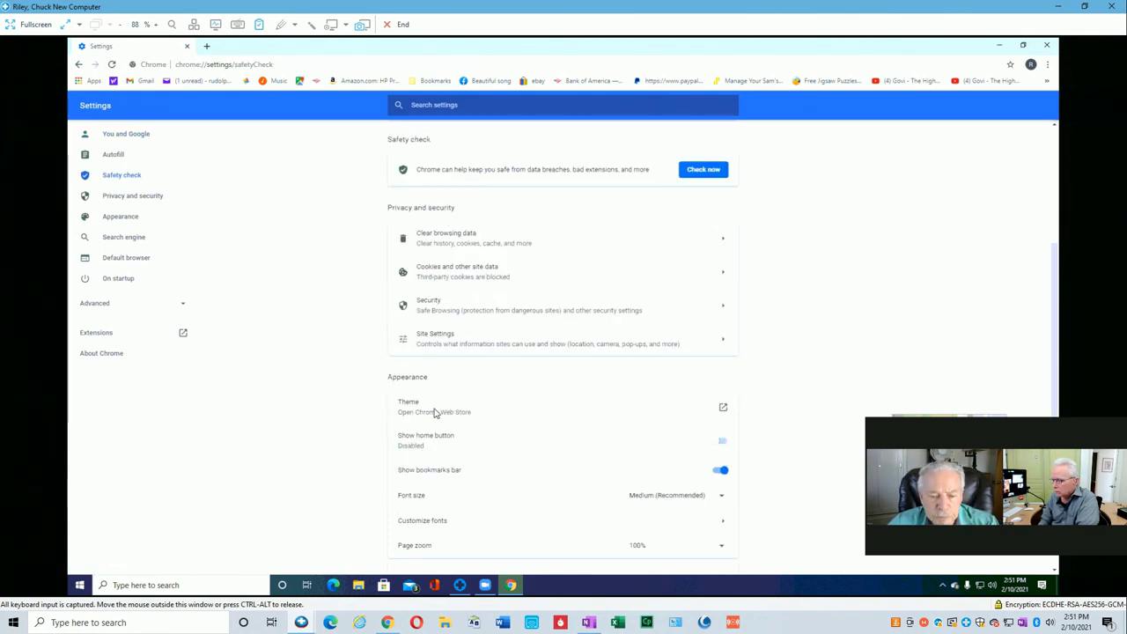
scroll(443, 491, "down", 1)
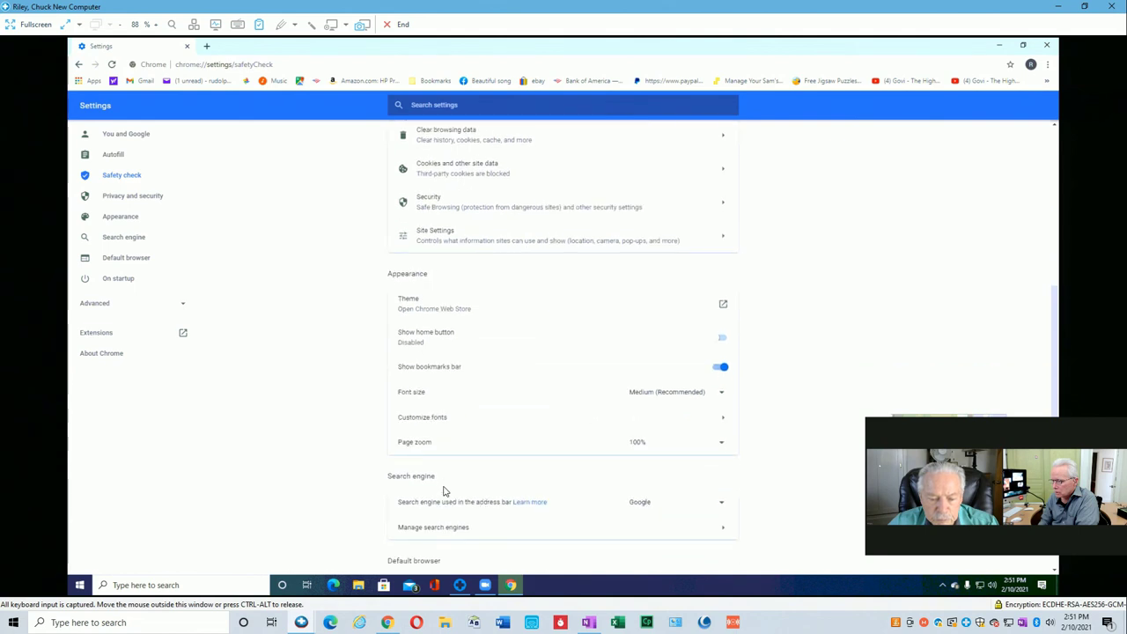
scroll(465, 465, "down", 2)
scroll(942, 175, "up", 4)
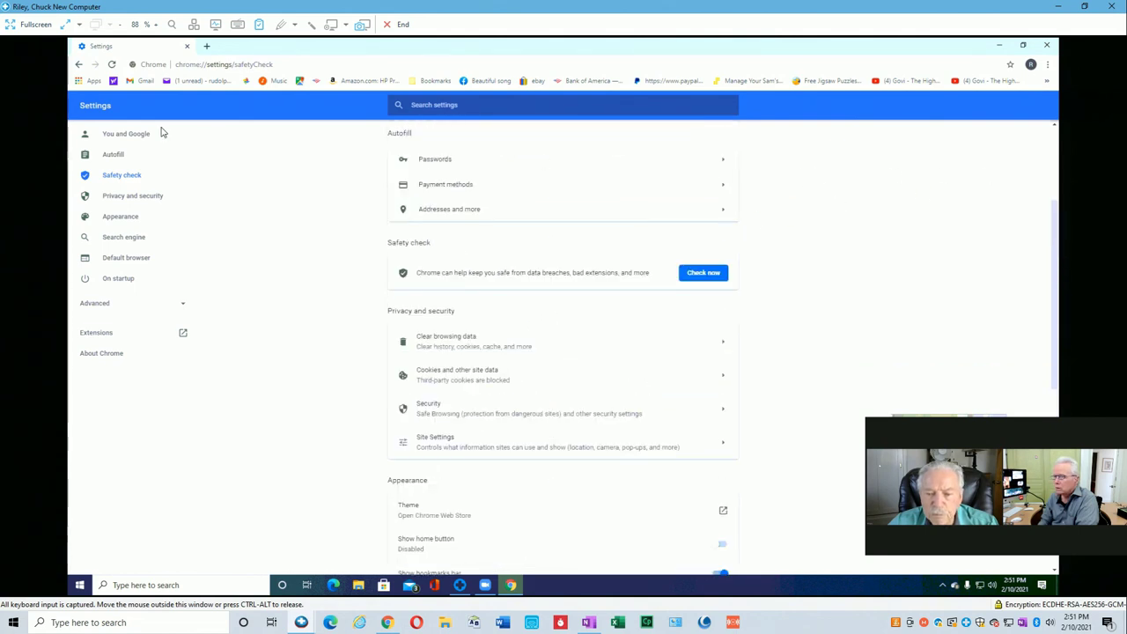
left_click(79, 67)
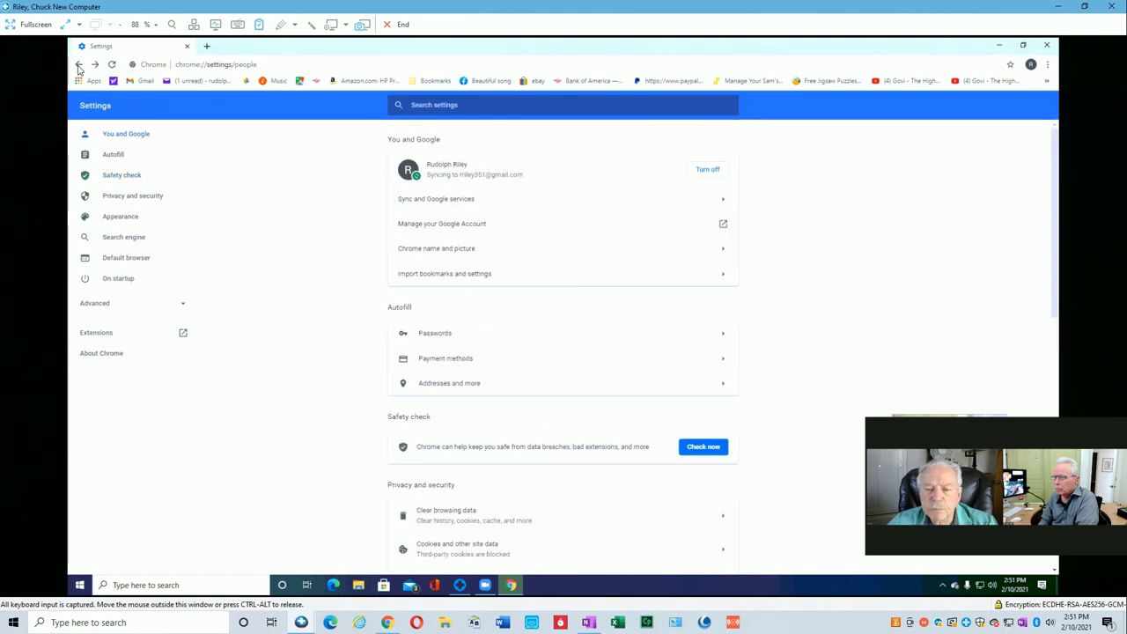
left_click(78, 67)
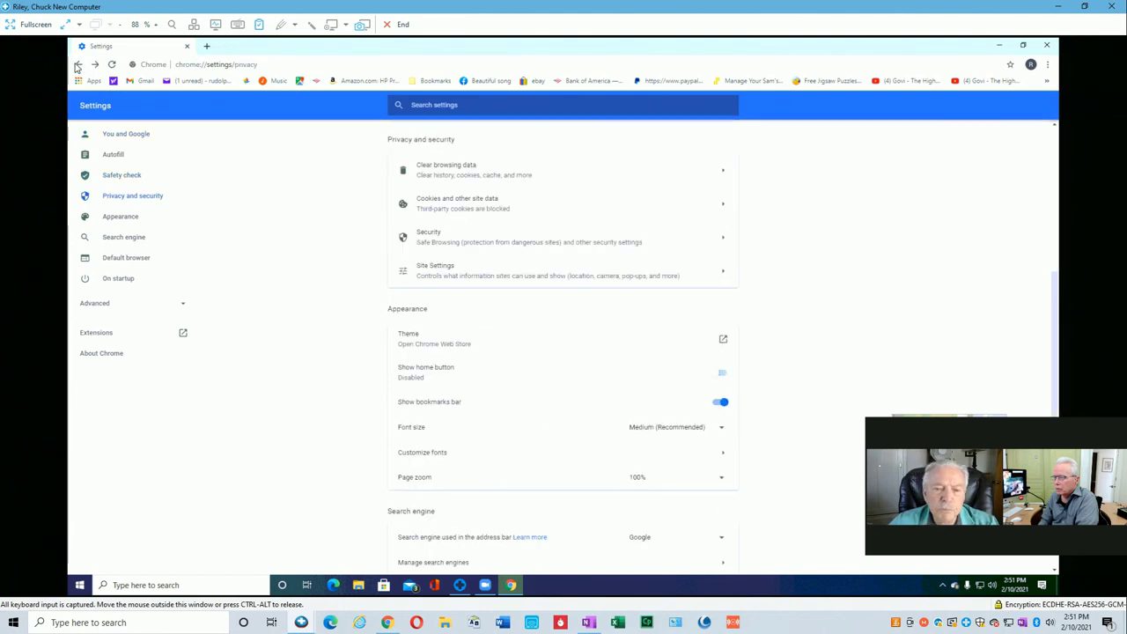
Open a new tab, close the Settings tab, and show the profile's account menu
left_click(206, 47)
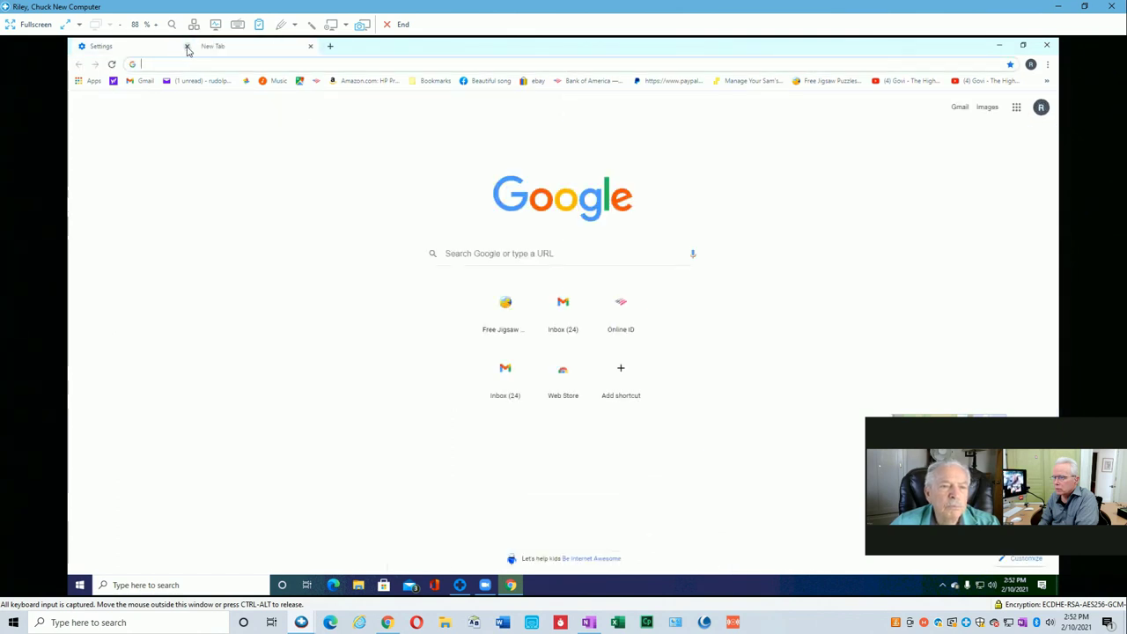
left_click(187, 48)
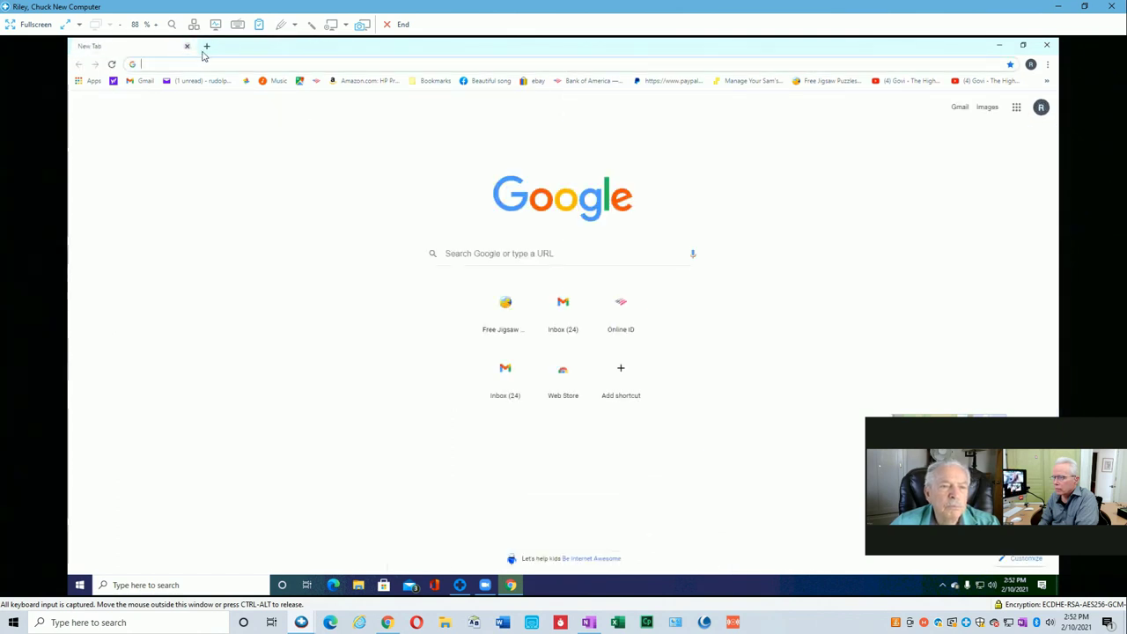
left_click(1030, 64)
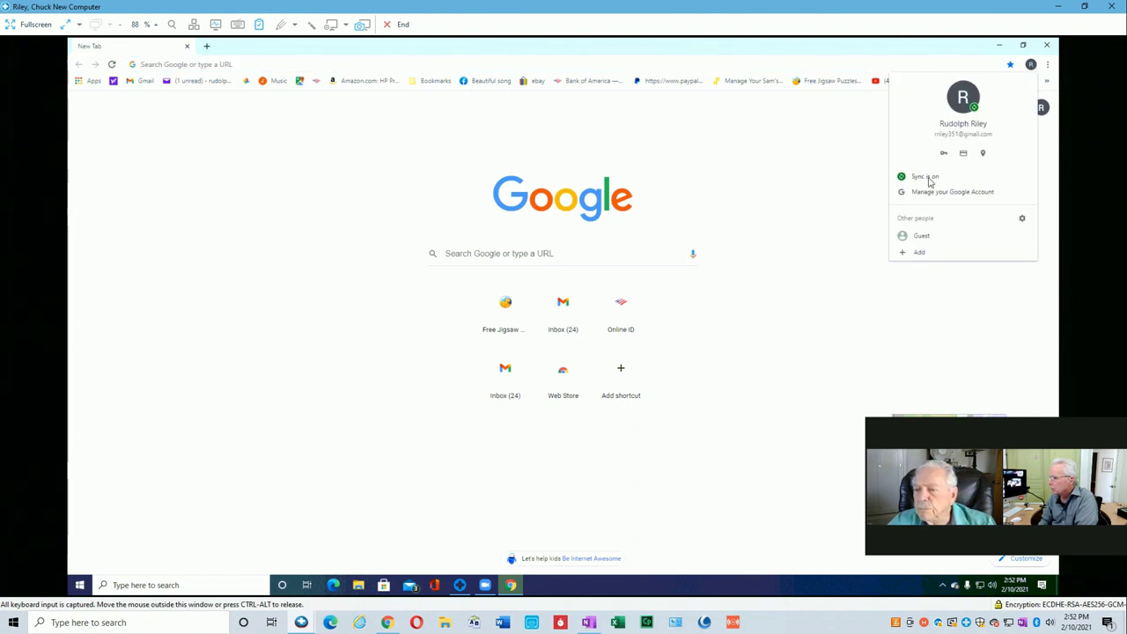
Review the Sync and Google services page, then replace the Settings tab with a new tab
left_click(926, 177)
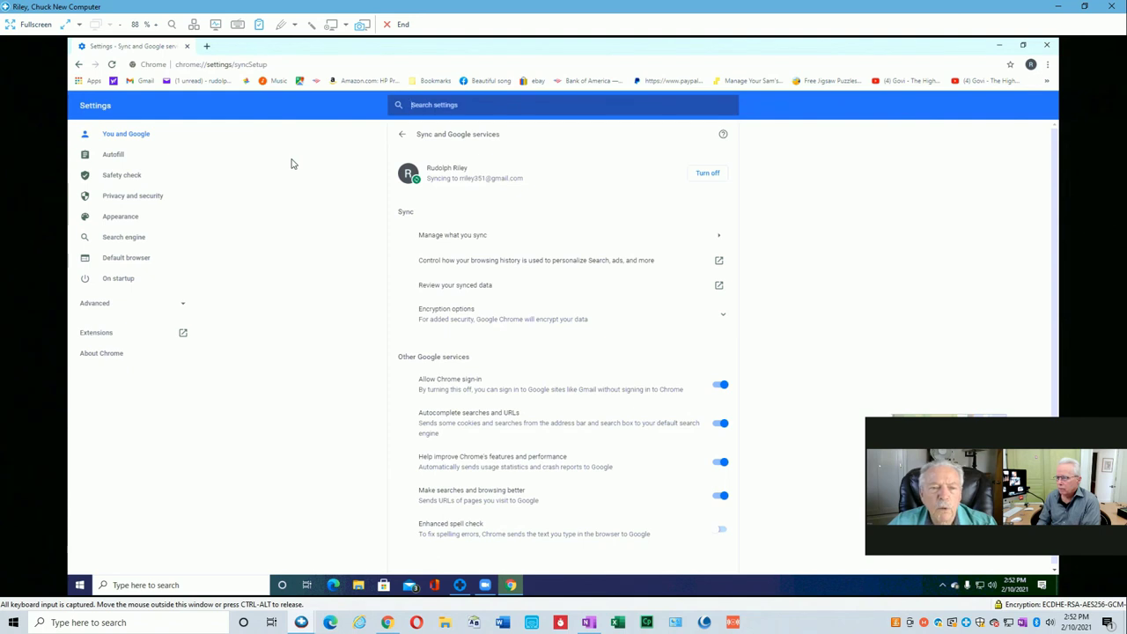
left_click(403, 138)
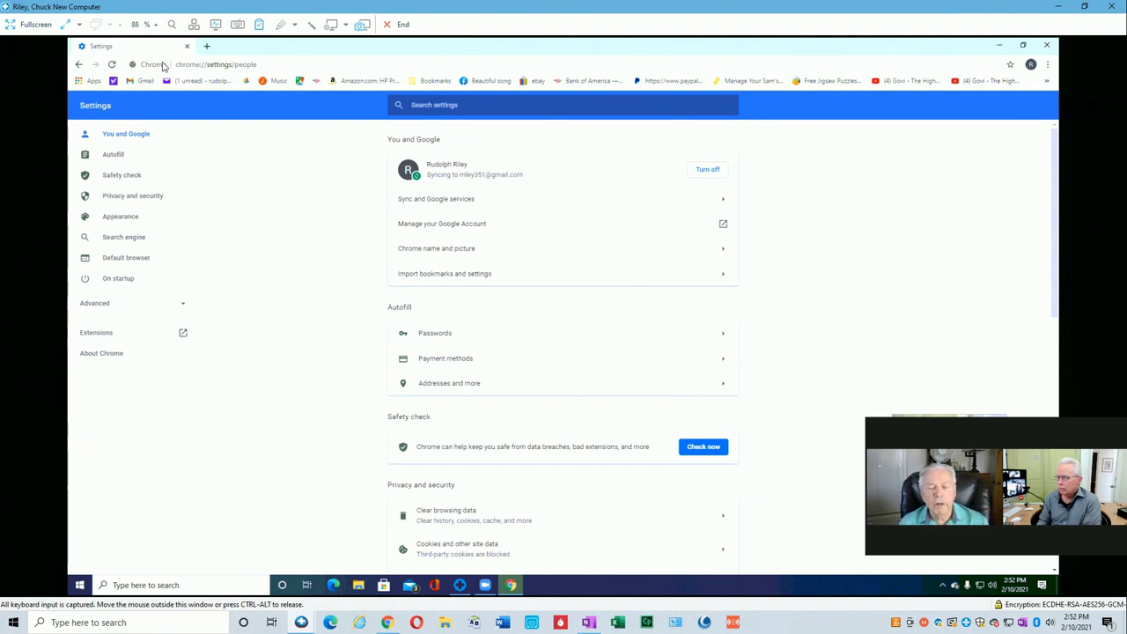
left_click(208, 47)
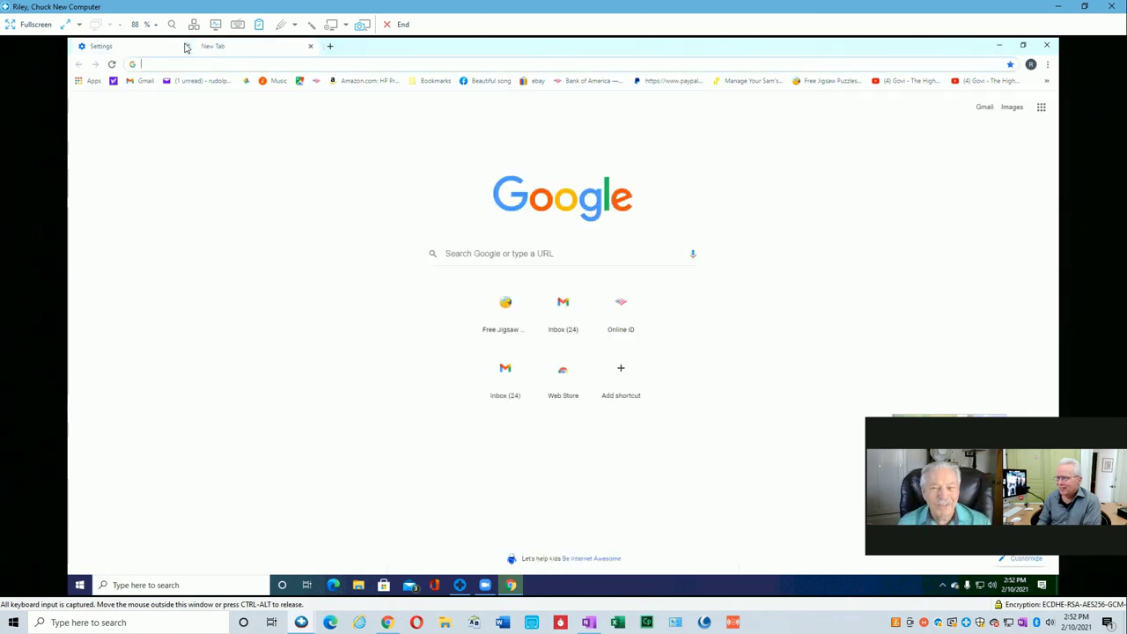
left_click(187, 47)
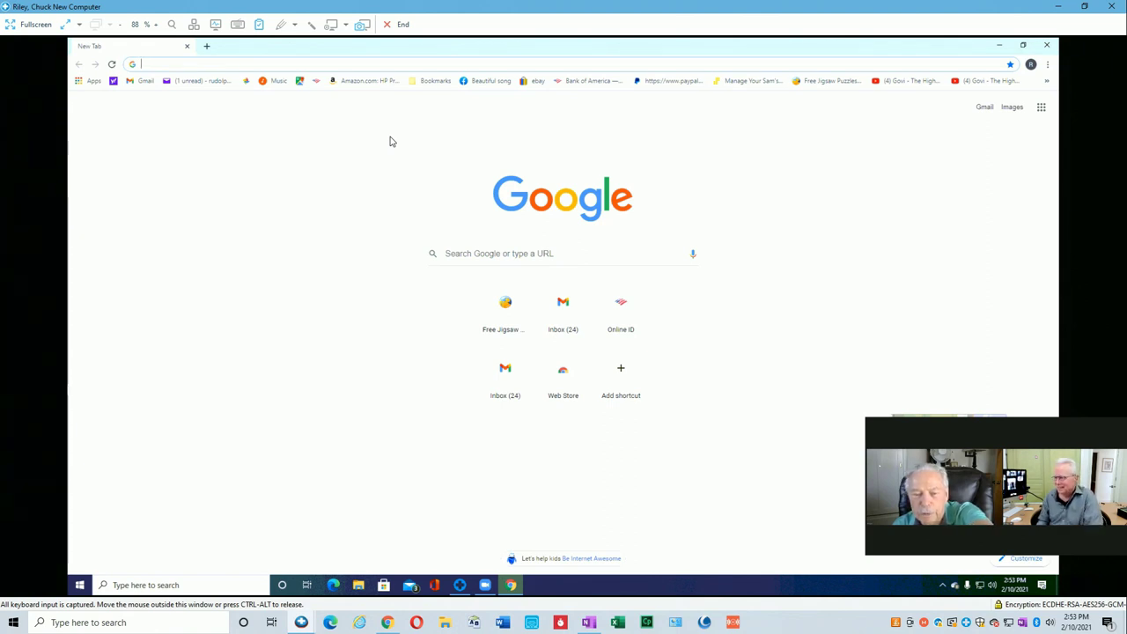
Dismiss the Google search suggestions and open My Yahoo from the synced Yahoo bookmark
left_click(469, 253)
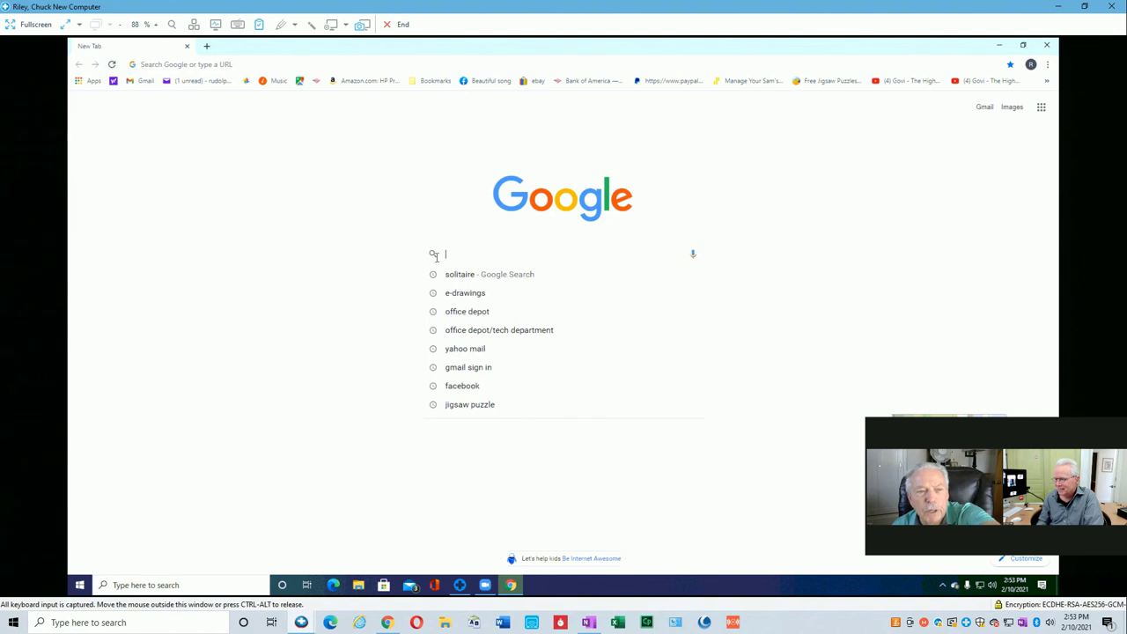
left_click(365, 229)
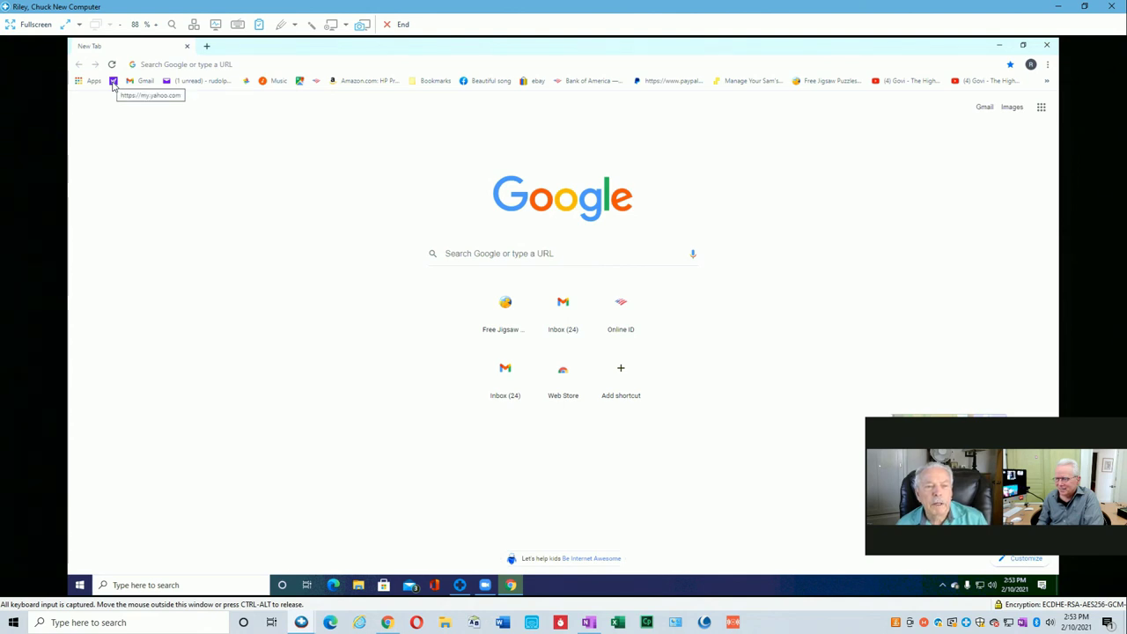
left_click(113, 81)
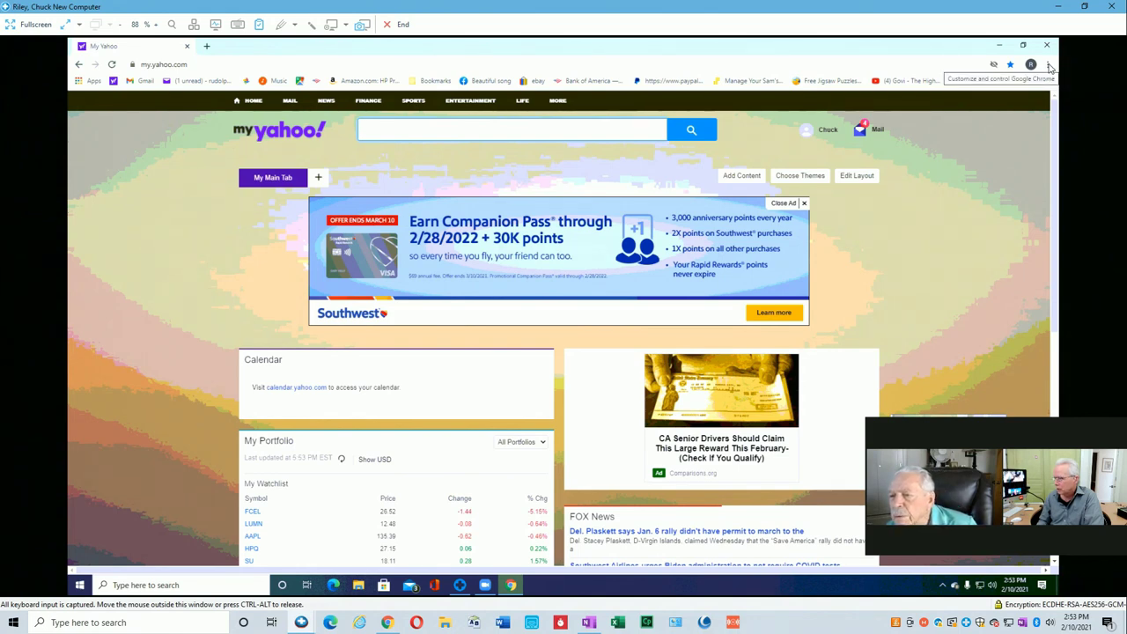
In Chrome settings, set On startup to 'Open a specific page or set of pages'
left_click(1047, 65)
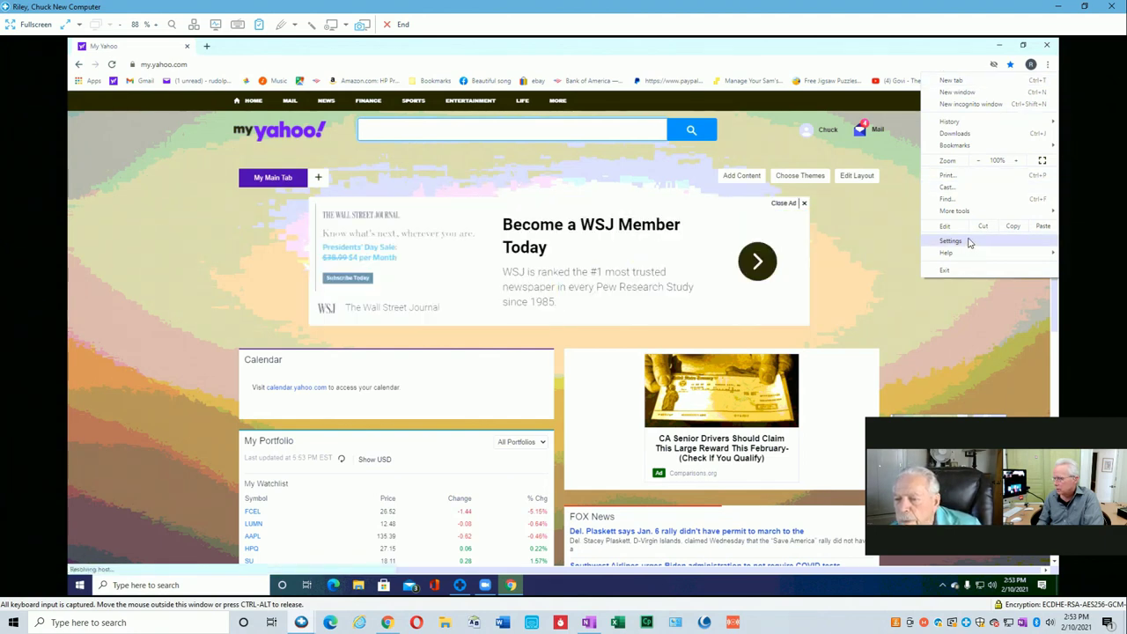
left_click(966, 242)
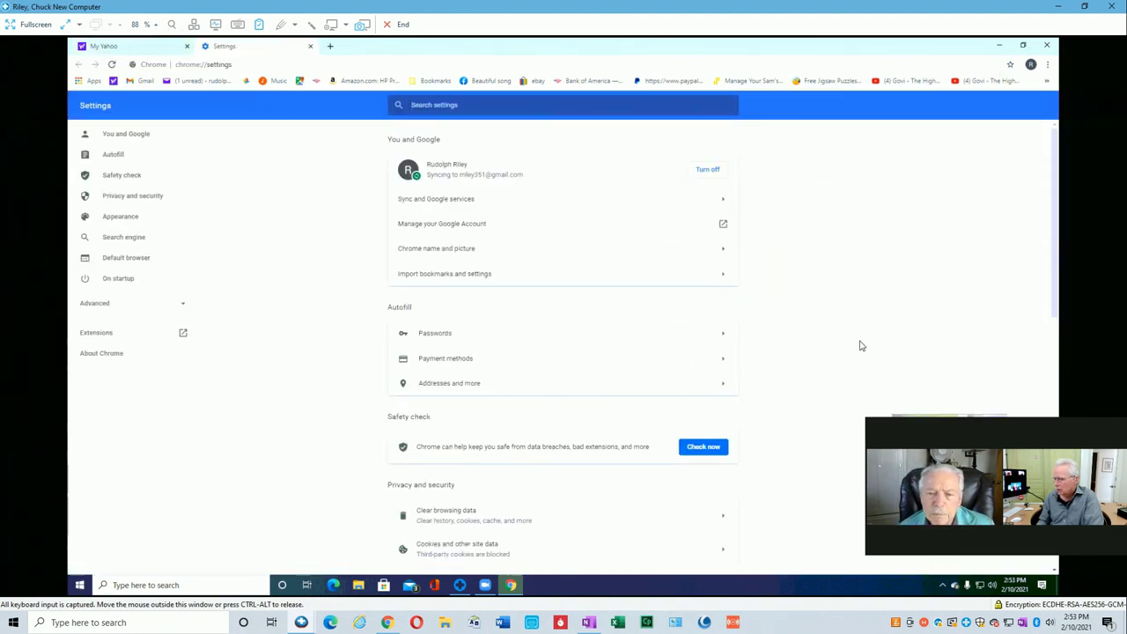
scroll(860, 346, "down", 2)
scroll(865, 367, "down", 10)
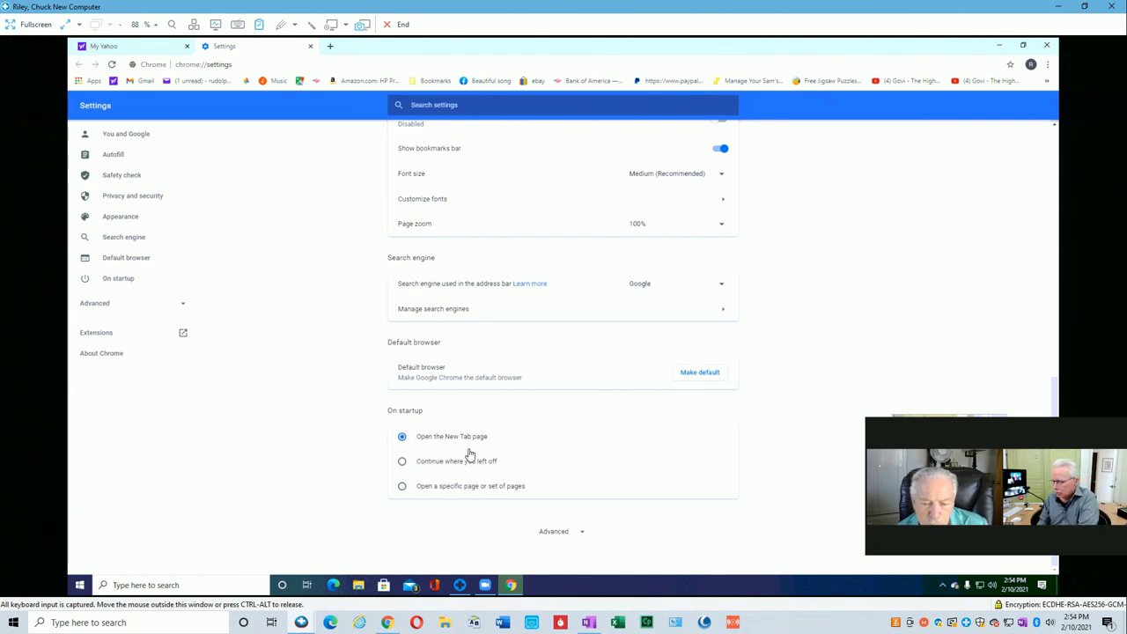
left_click(402, 487)
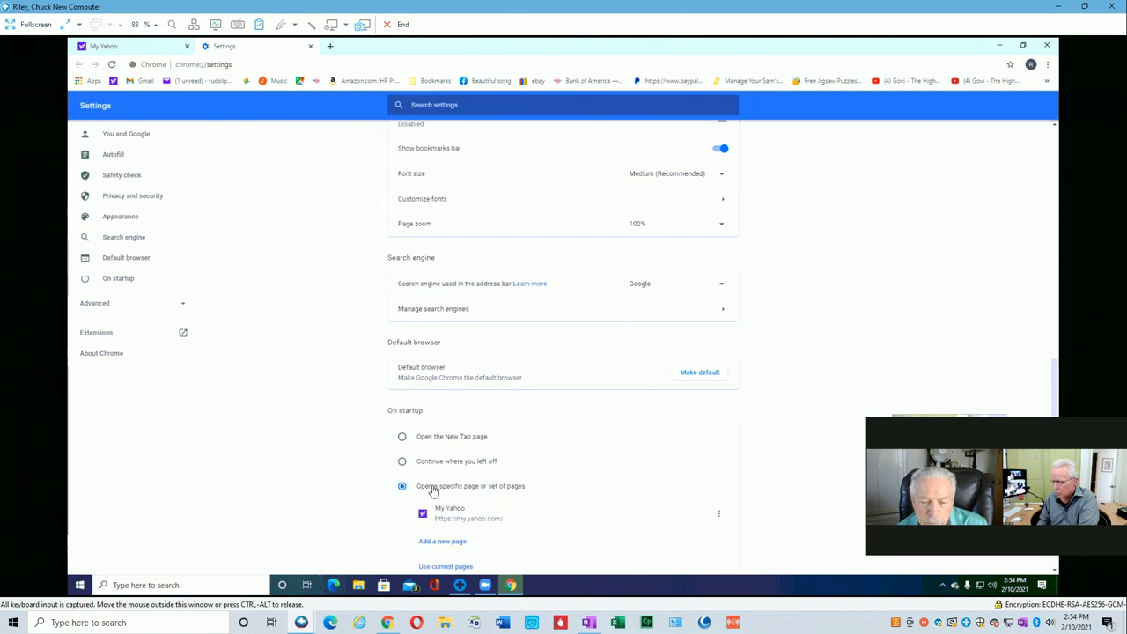
Review the My Yahoo startup page entry, then close the Chrome window
scroll(438, 483, "down", 1)
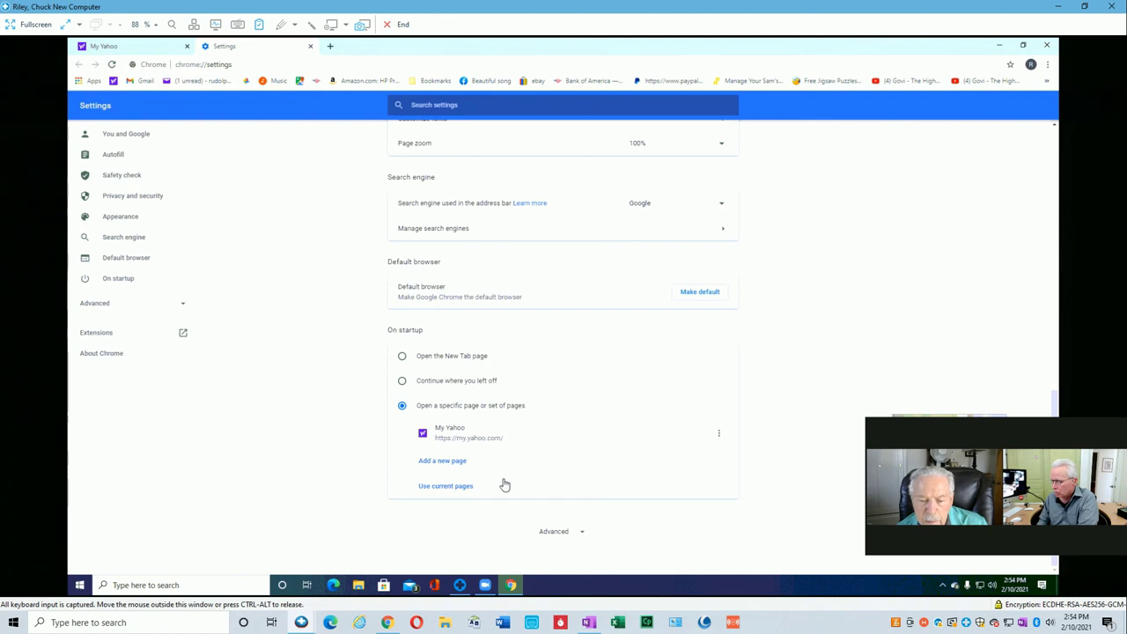
left_click(719, 437)
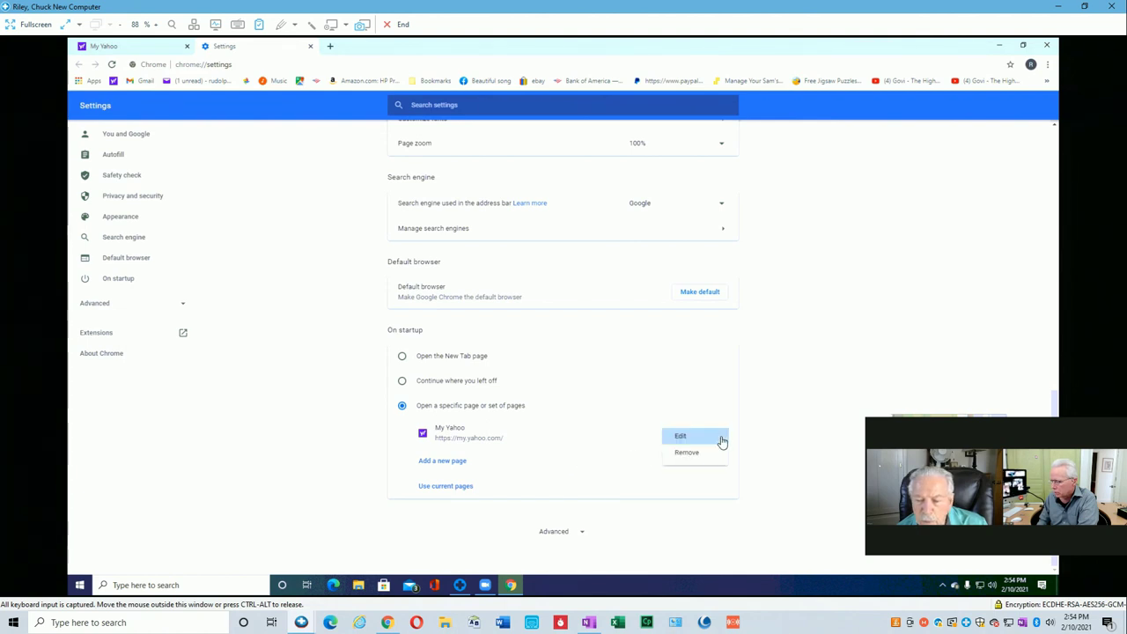
left_click(604, 440)
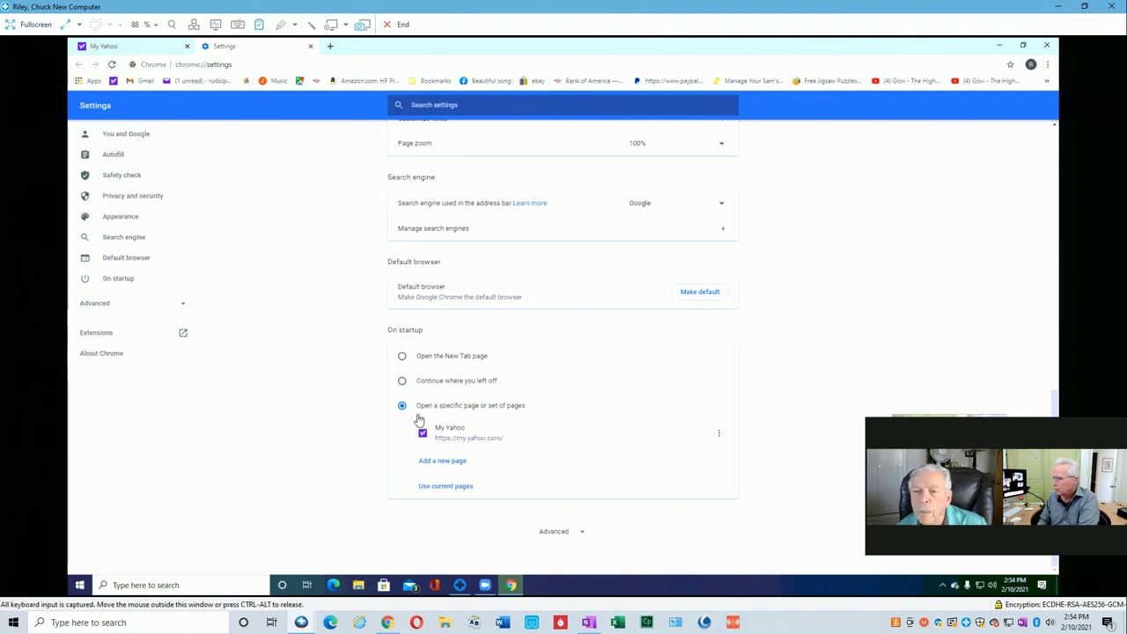
left_click(1045, 51)
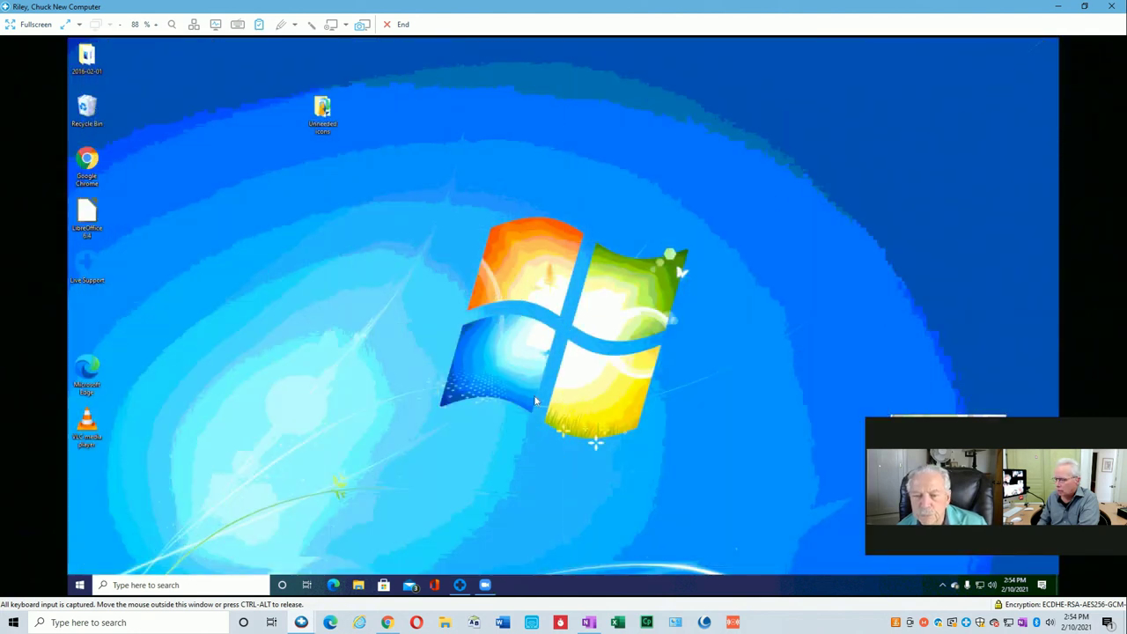
Launch Chrome to verify its startup page, close it, and launch it again
double_click(88, 163)
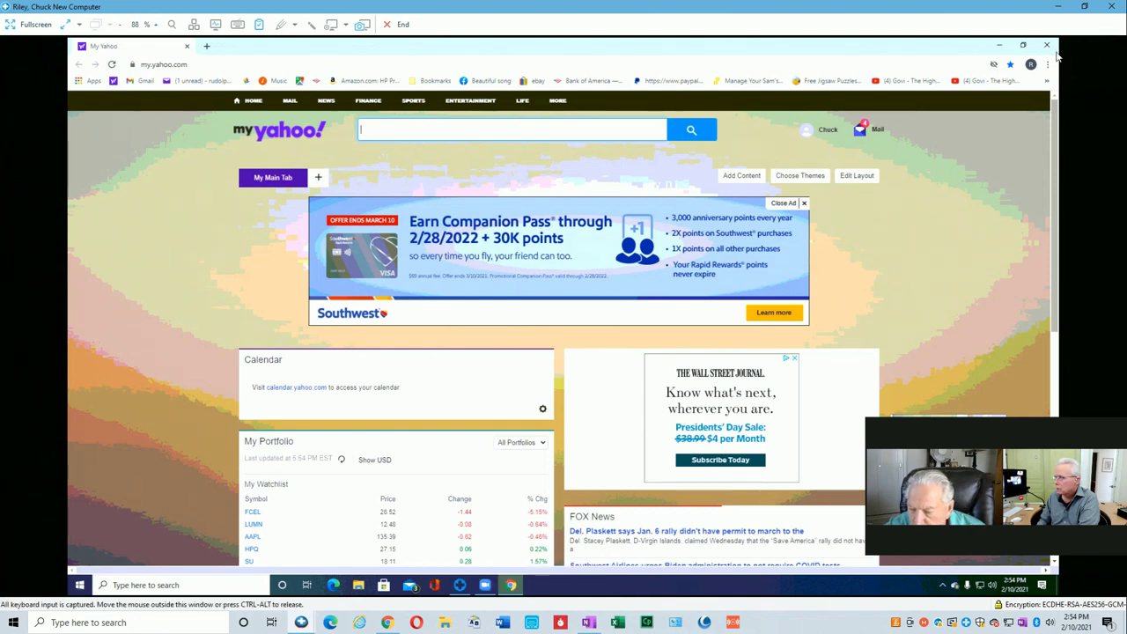
left_click(1046, 47)
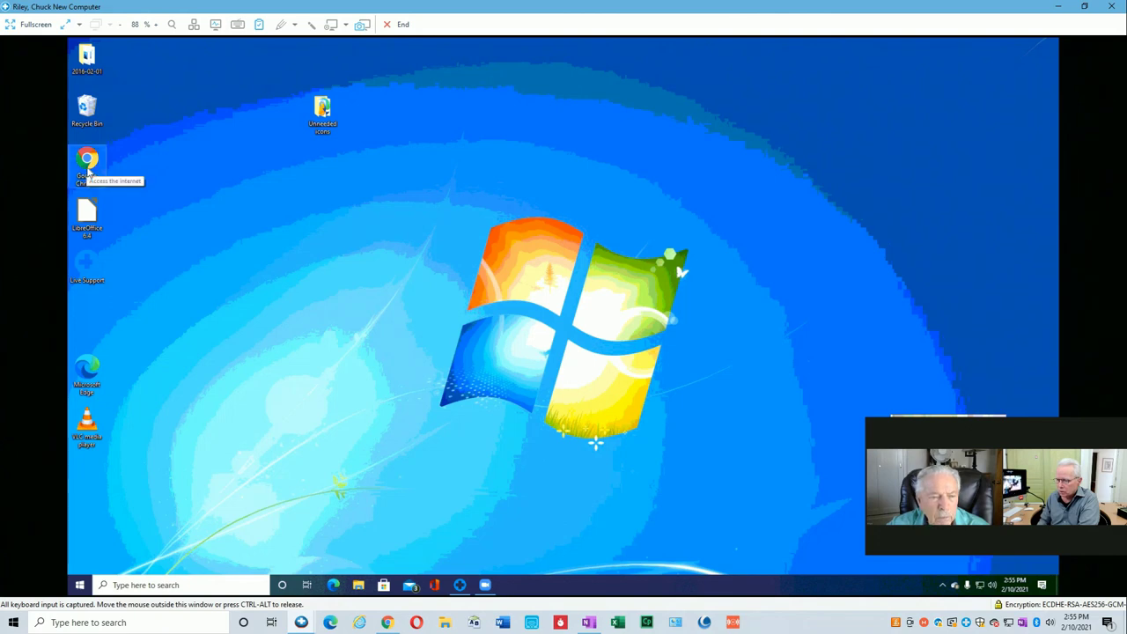
double_click(91, 178)
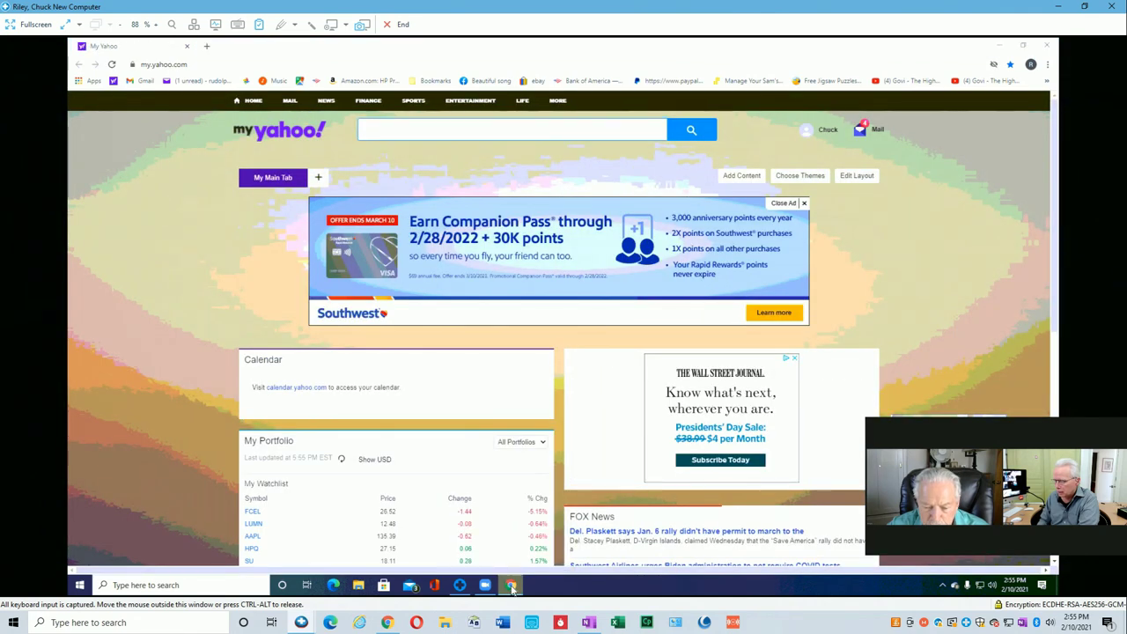
Pin Chrome to the taskbar, relaunch it from there, and resize it to a quarter screen
right_click(511, 586)
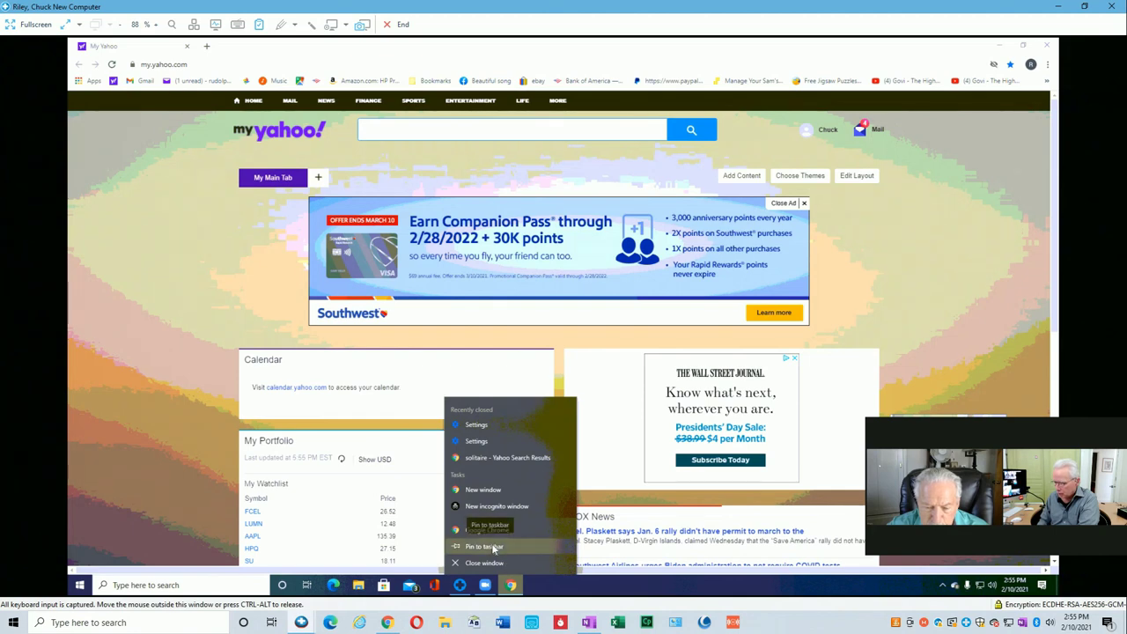
left_click(491, 545)
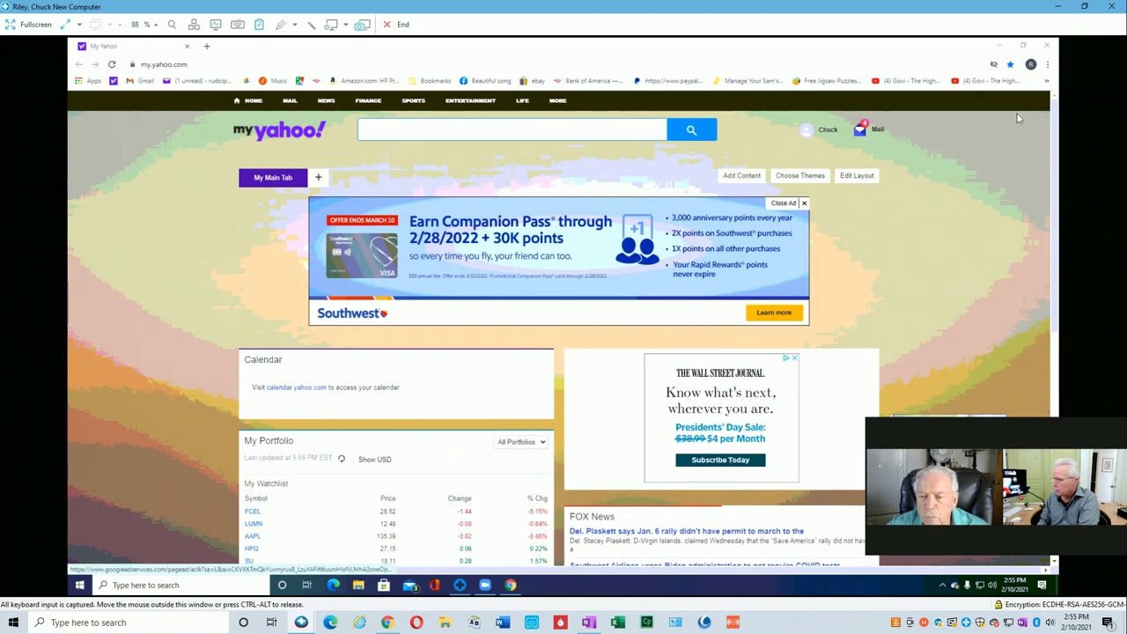
left_click(1046, 46)
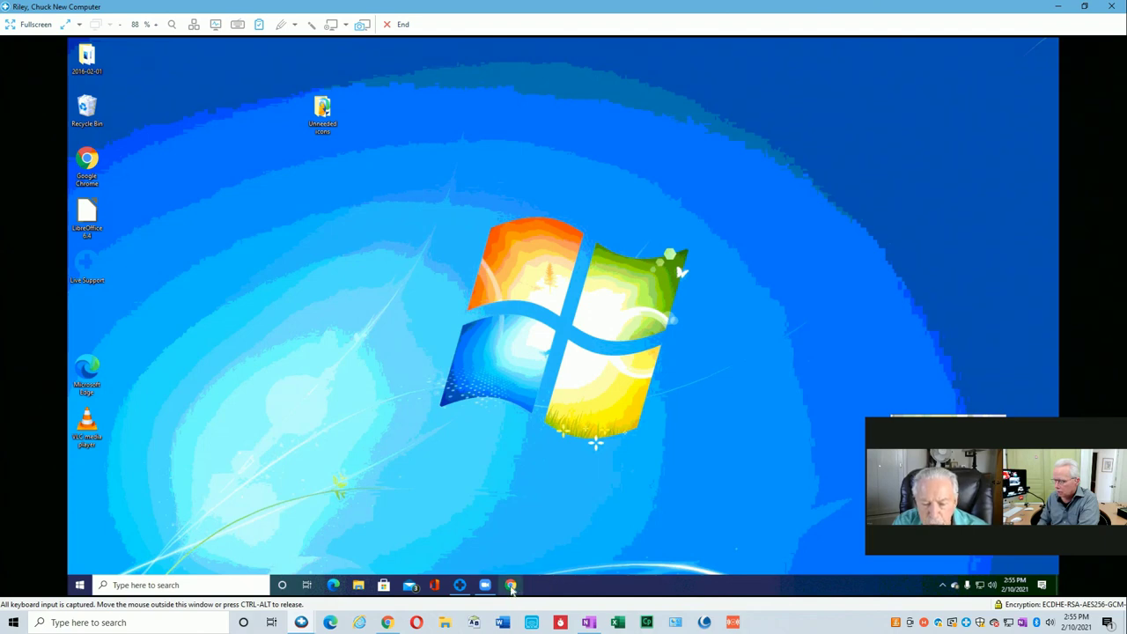
left_click(510, 586)
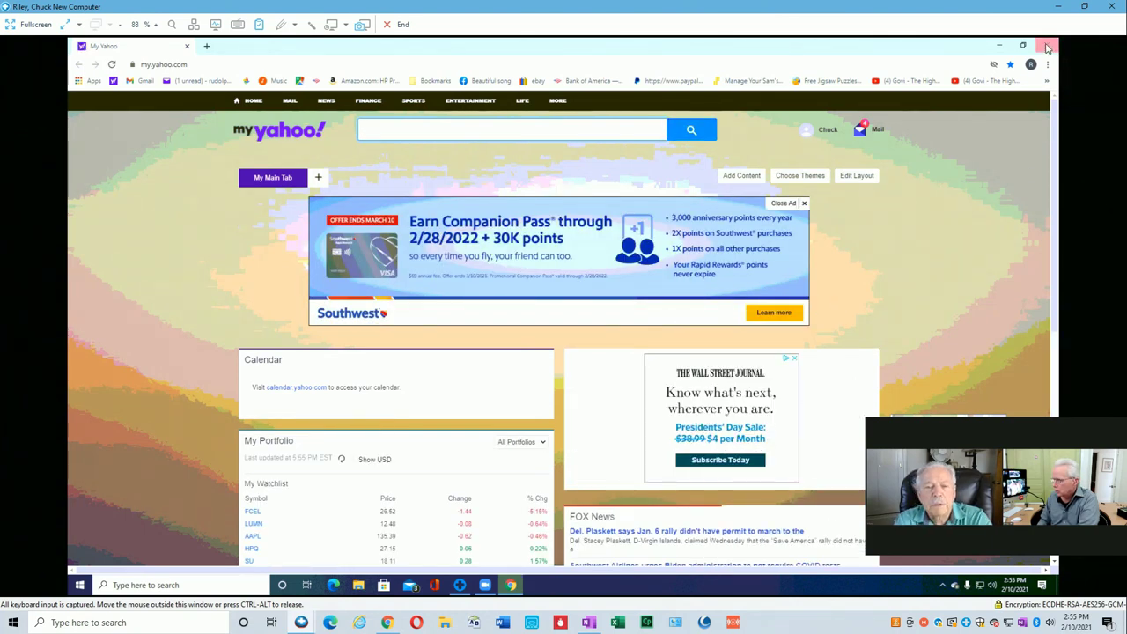
left_click_drag(1039, 44, 923, 120)
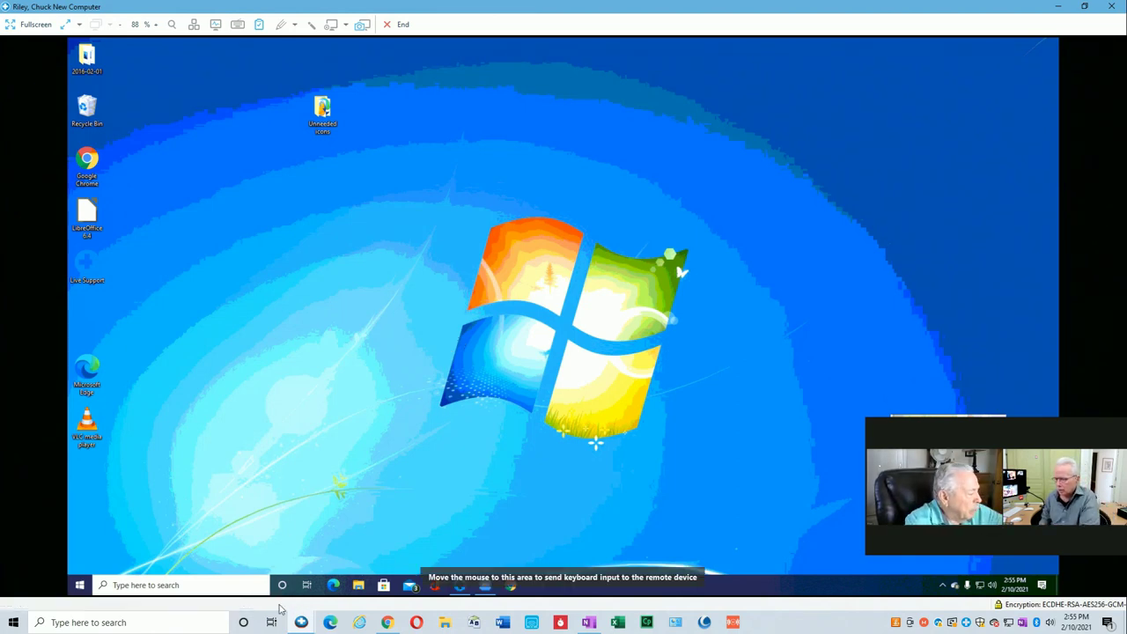
Switch to the Old Computer session, close its Chrome window, and show the tray's hidden icons
mouse_move(301, 621)
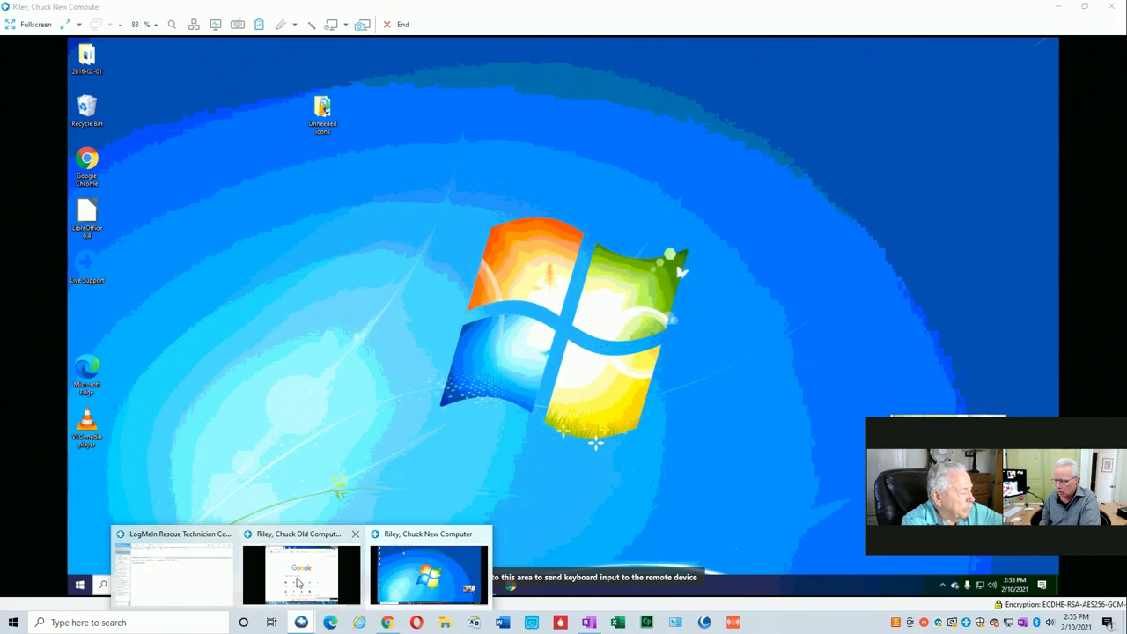
left_click(279, 537)
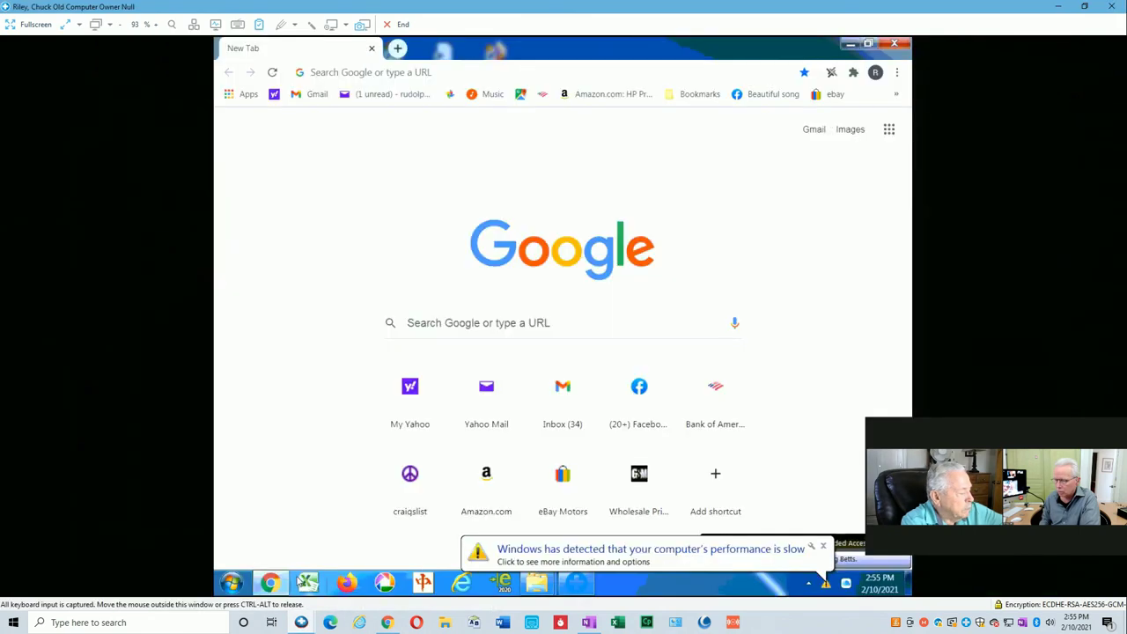
left_click(902, 48)
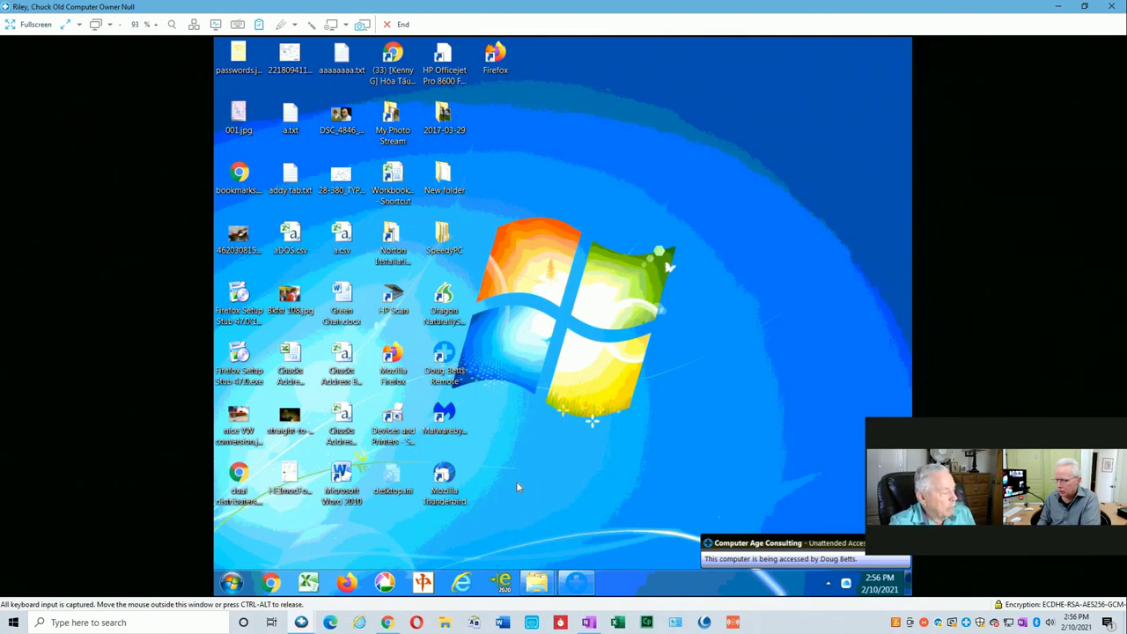
left_click(828, 585)
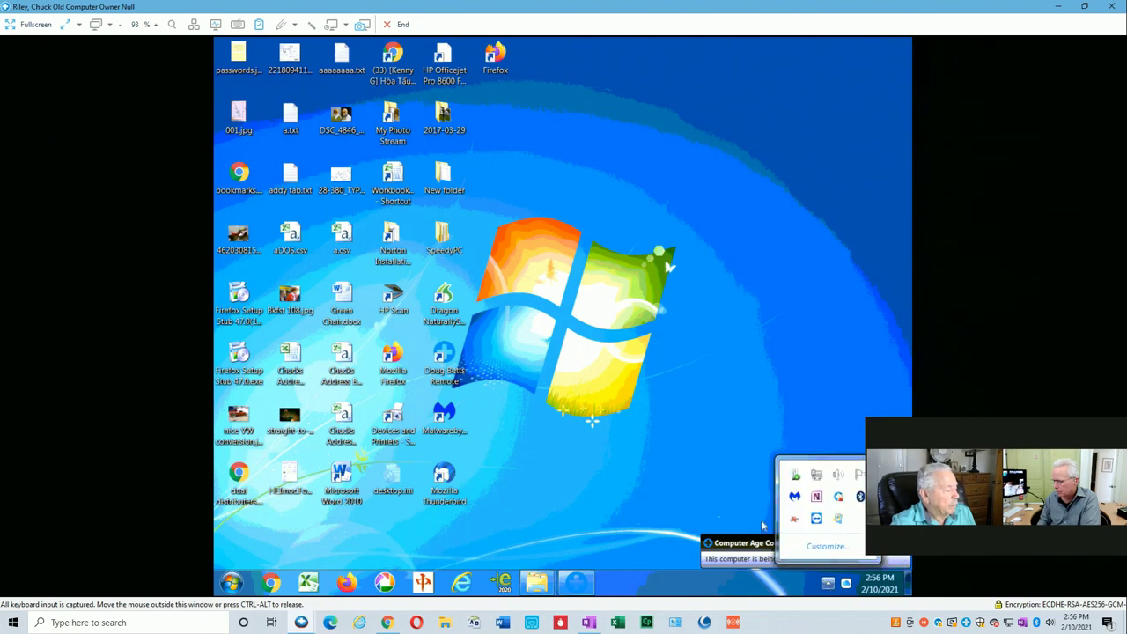
Dismiss the tray popup, choose File > Open in eDrawings, then switch to the New Computer session
left_click(690, 488)
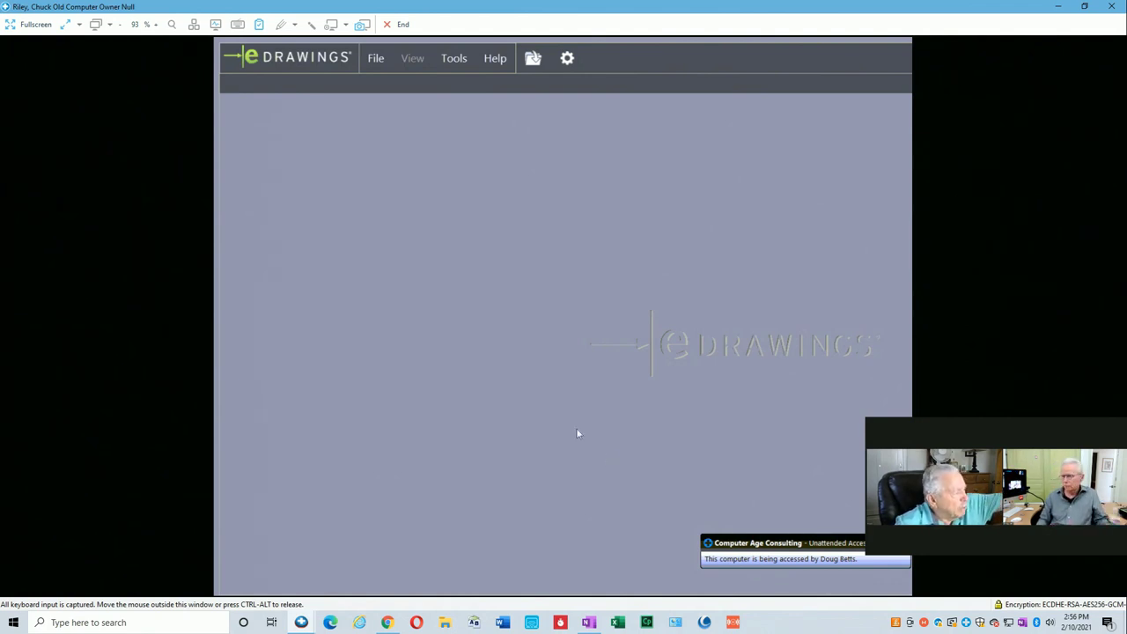
left_click(374, 60)
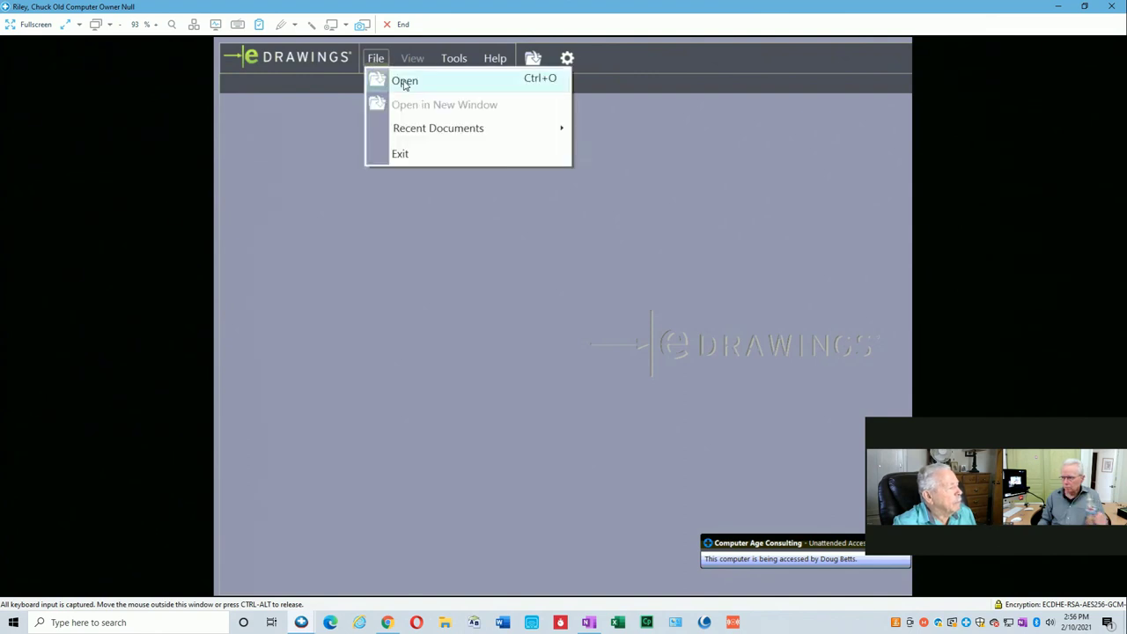
left_click(405, 82)
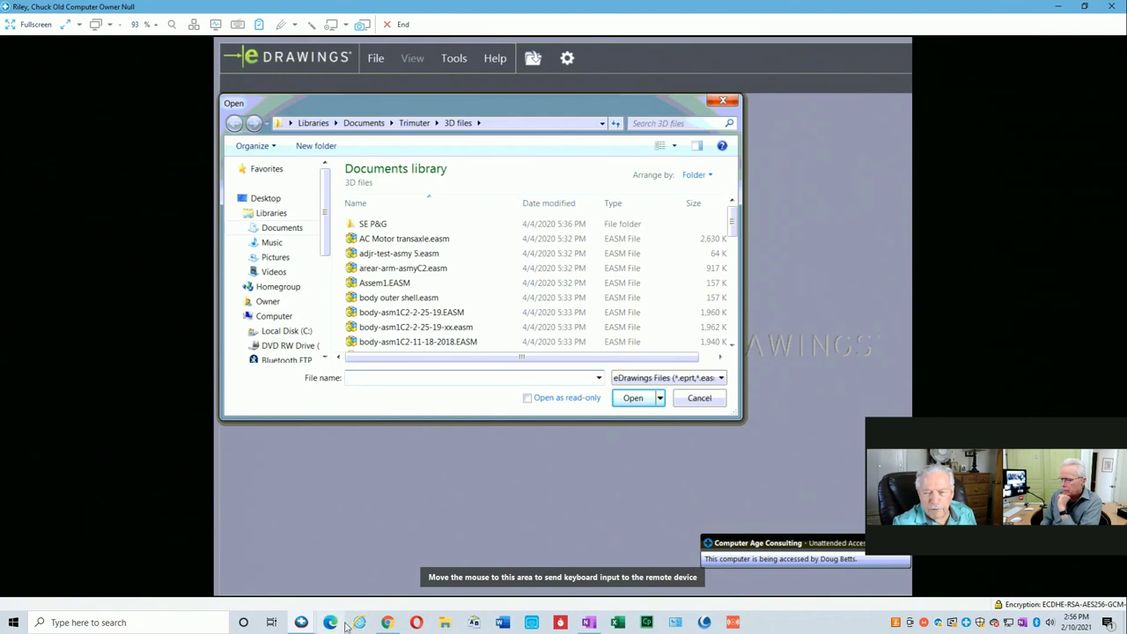
mouse_move(303, 621)
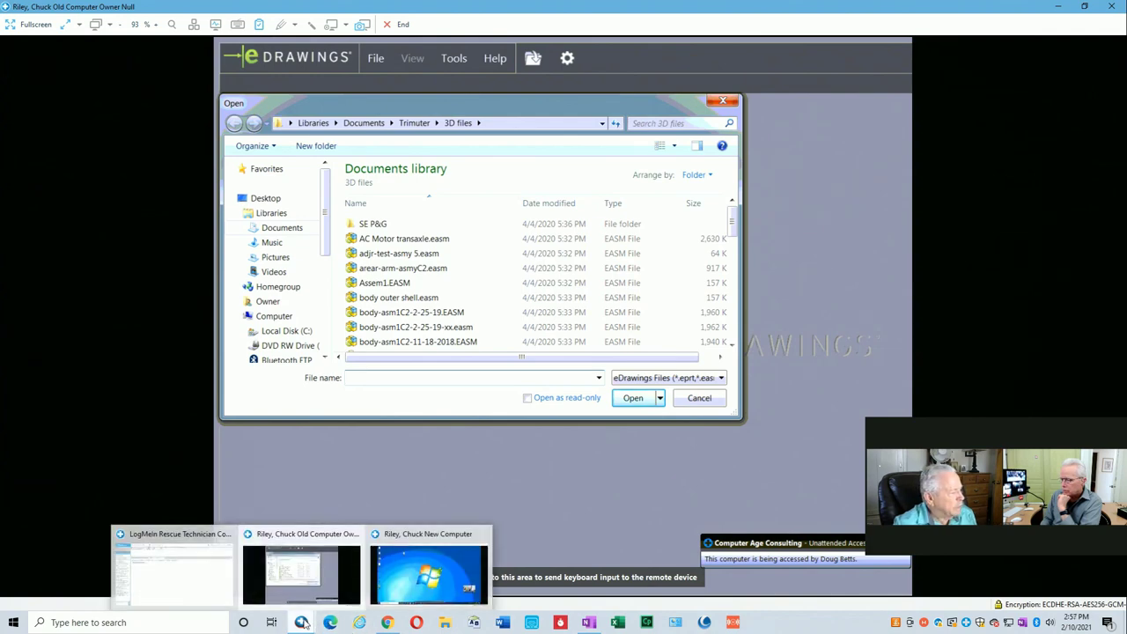
left_click(403, 571)
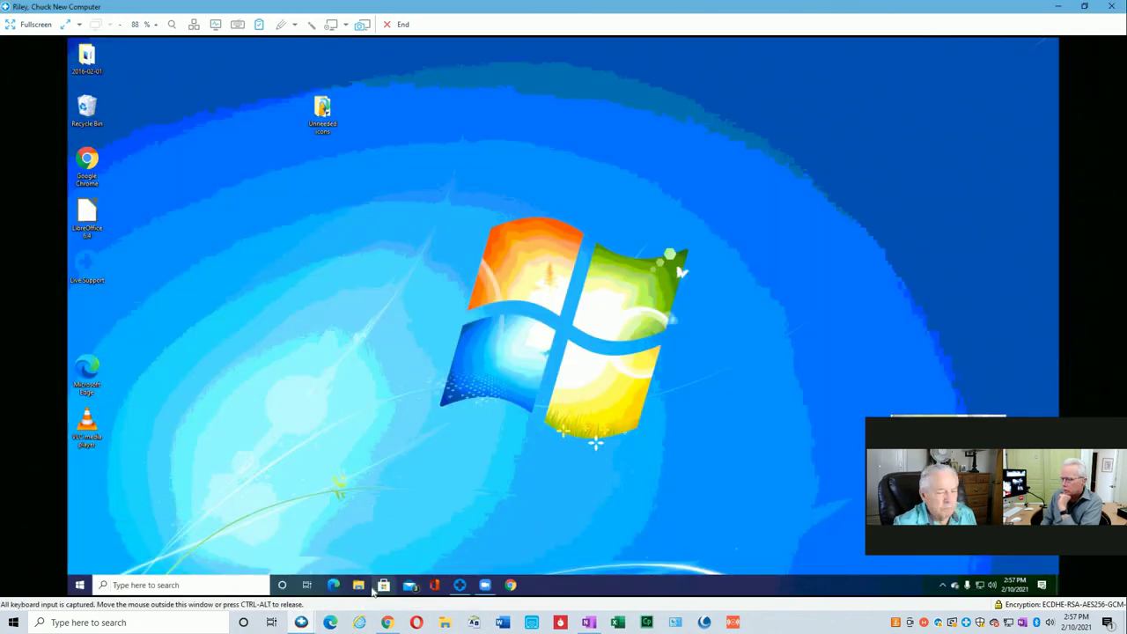
left_click(358, 586)
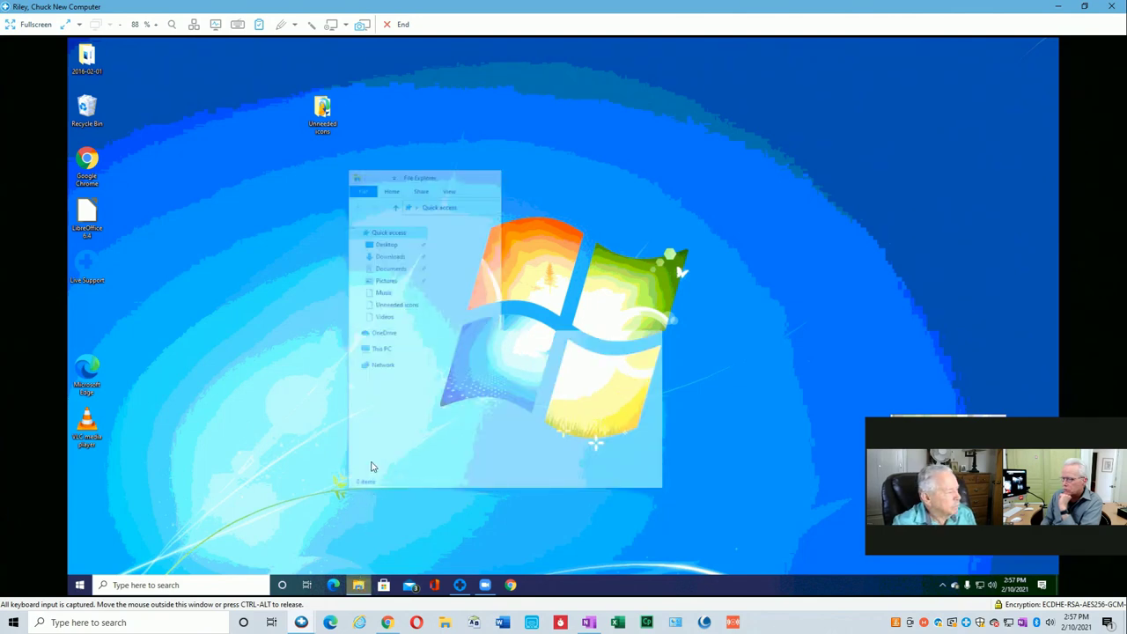
left_click(384, 266)
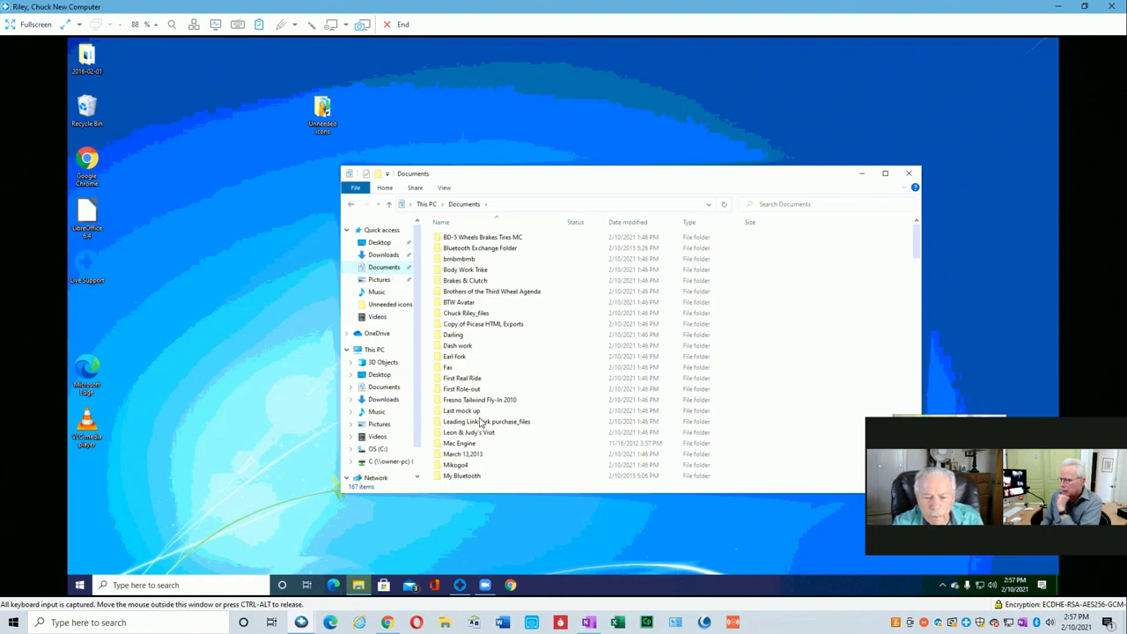
scroll(480, 426, "down", 1)
scroll(481, 426, "down", 1)
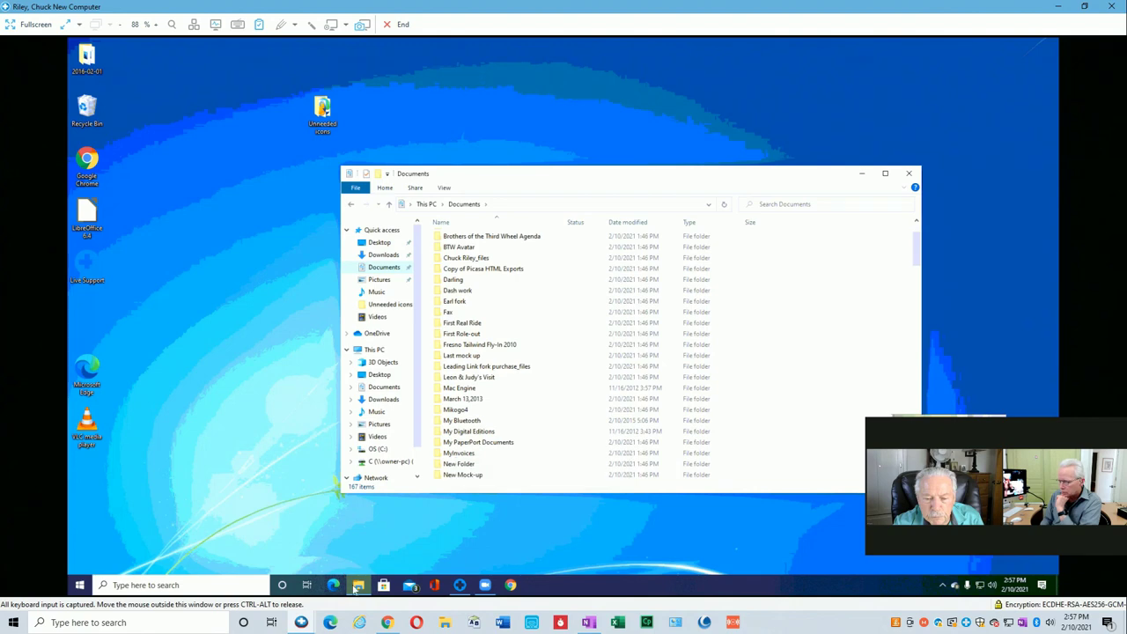
mouse_move(300, 622)
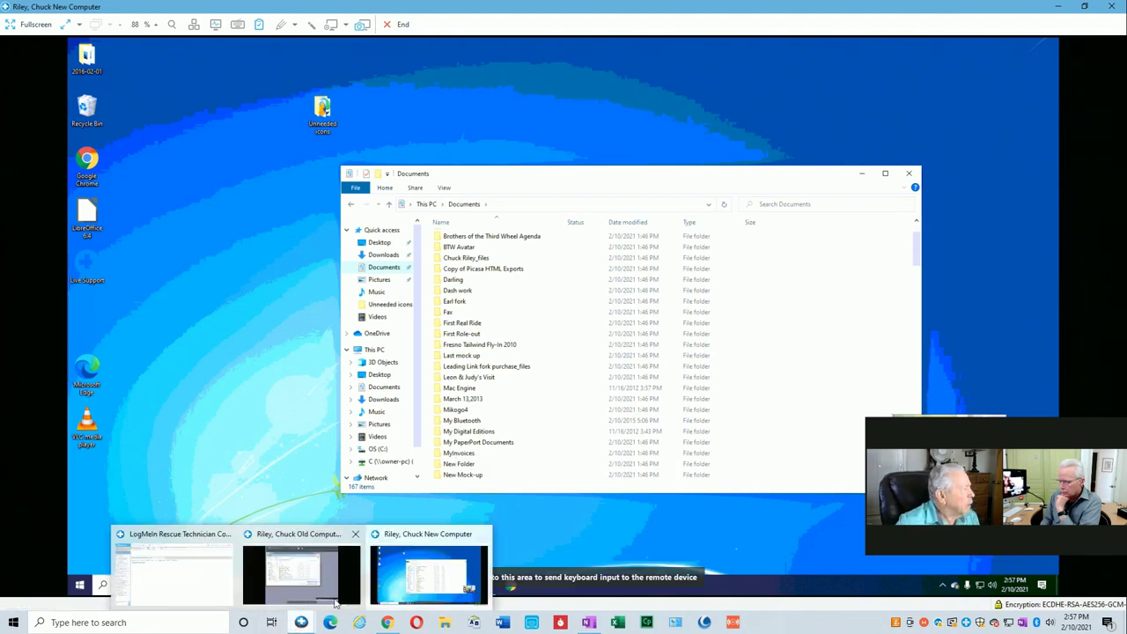
left_click(321, 553)
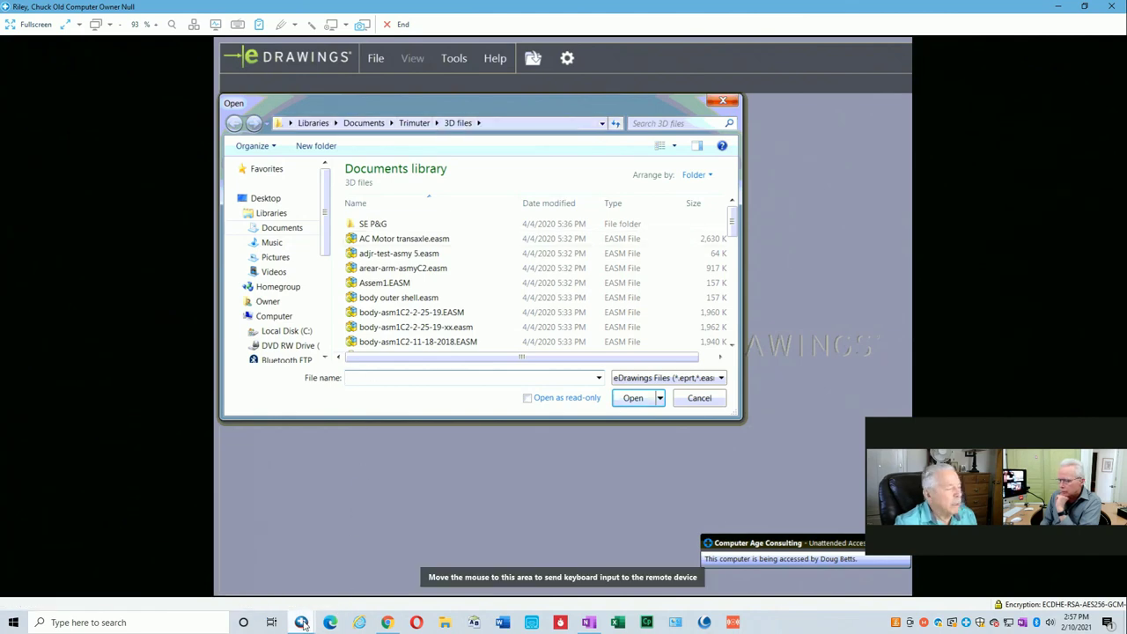
mouse_move(301, 623)
left_click(424, 572)
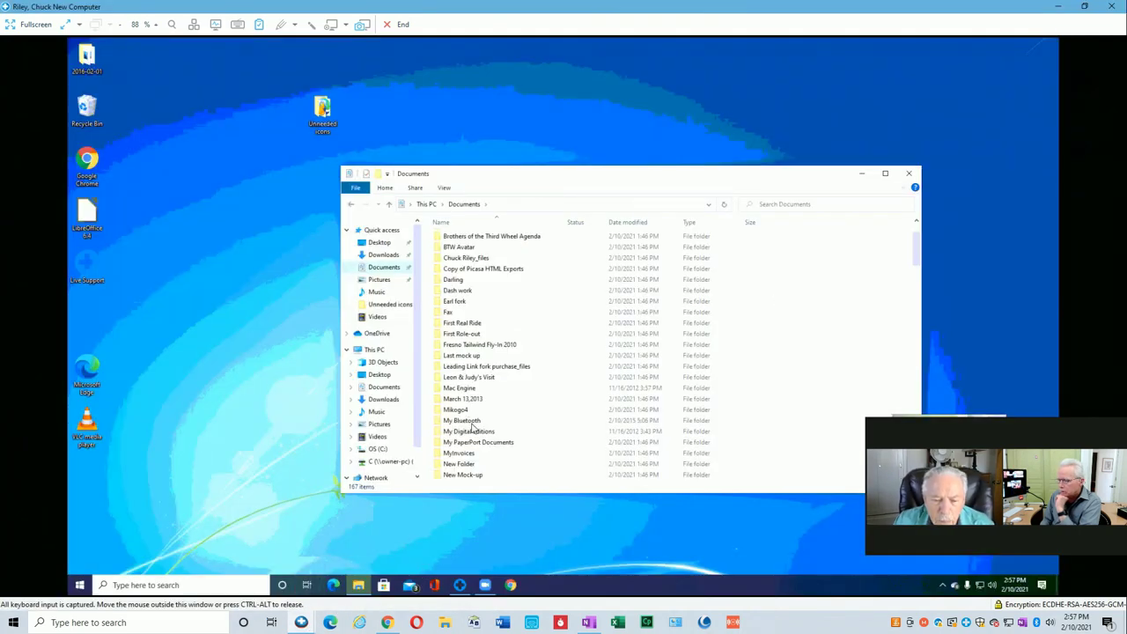
scroll(472, 427, "down", 5)
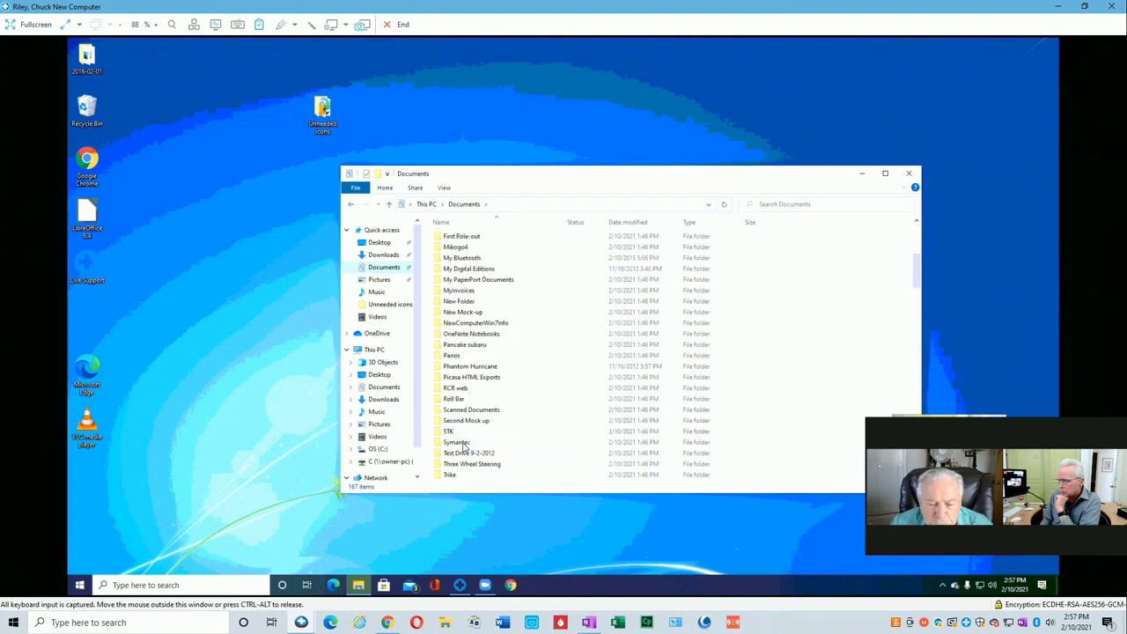
scroll(463, 445, "down", 1)
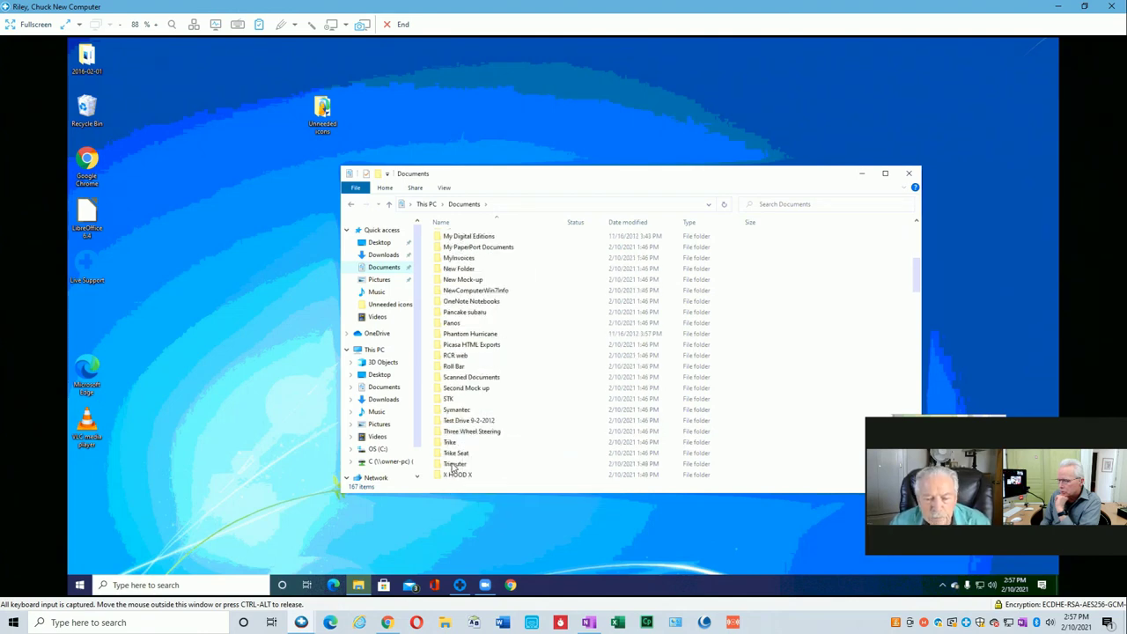
double_click(454, 464)
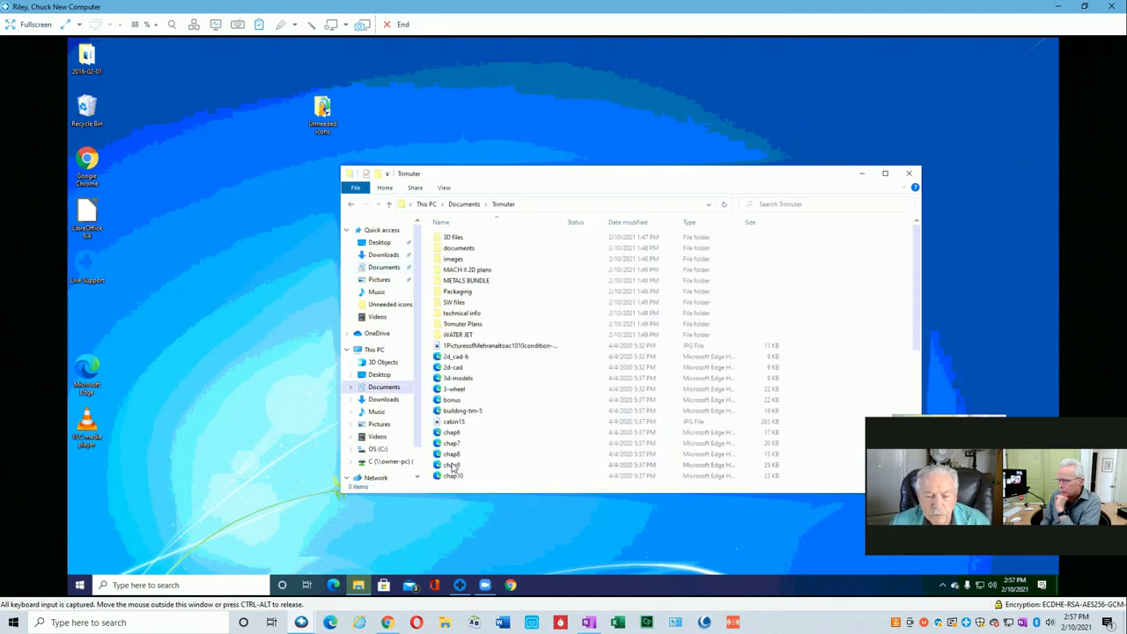
double_click(453, 238)
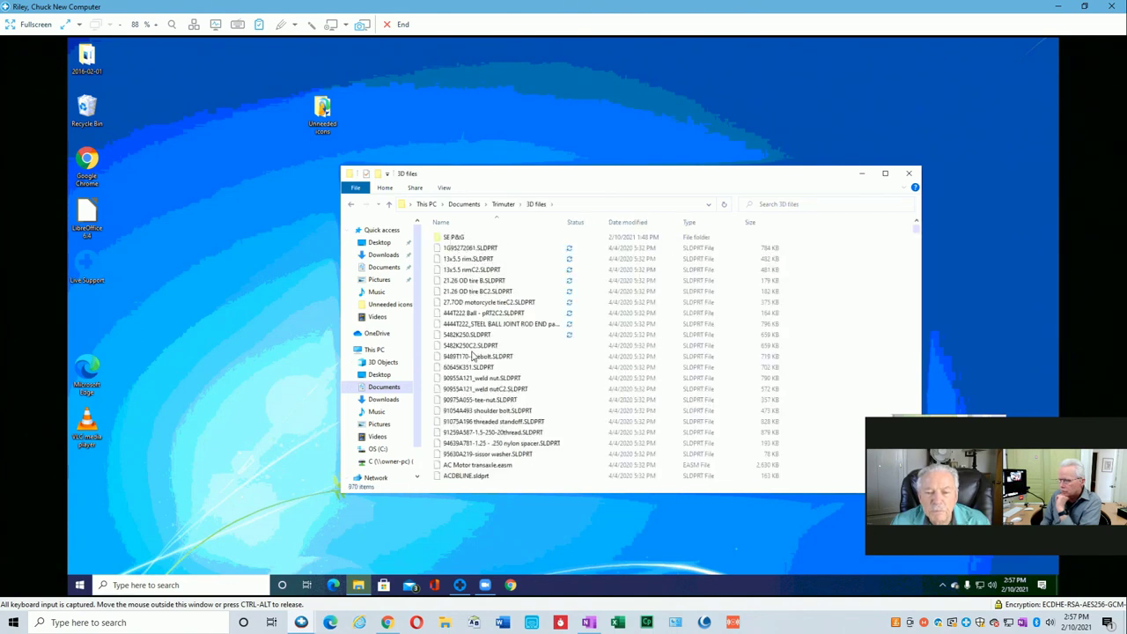
left_click(909, 175)
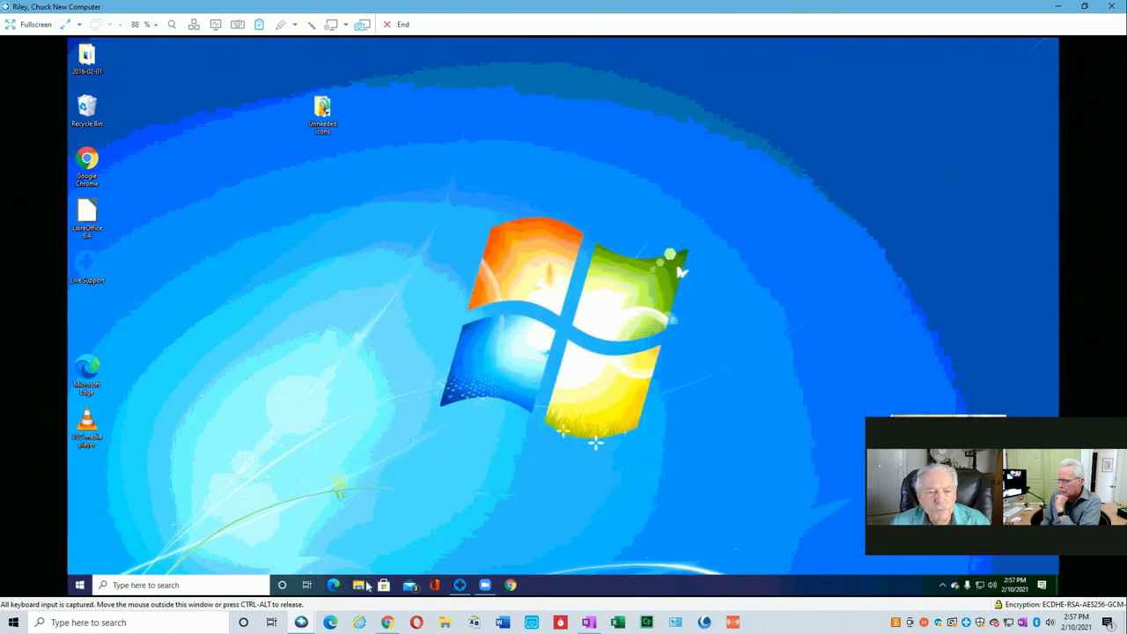
On the old computer, cancel the eDrawings Open dialog and close Options unchanged
mouse_move(301, 622)
left_click(306, 594)
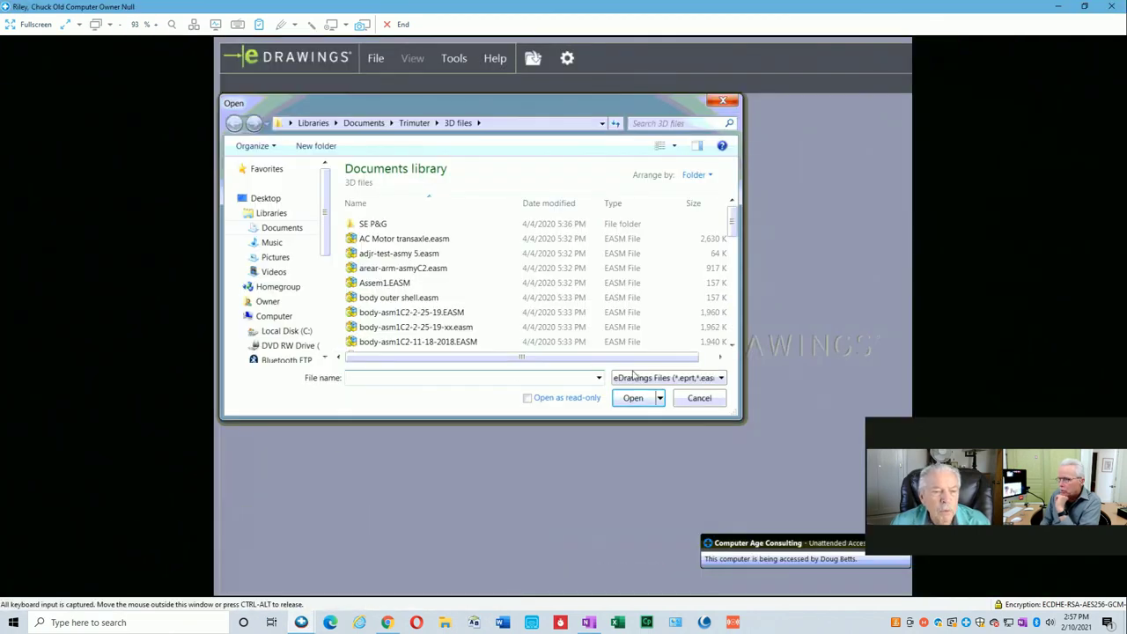
left_click(698, 399)
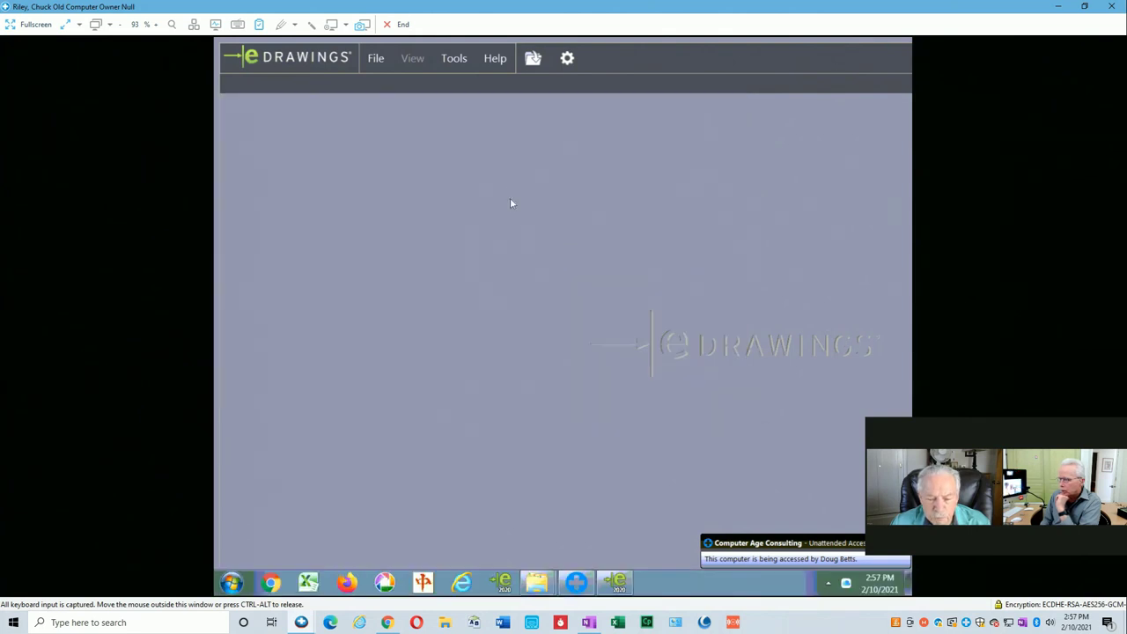
left_click(568, 60)
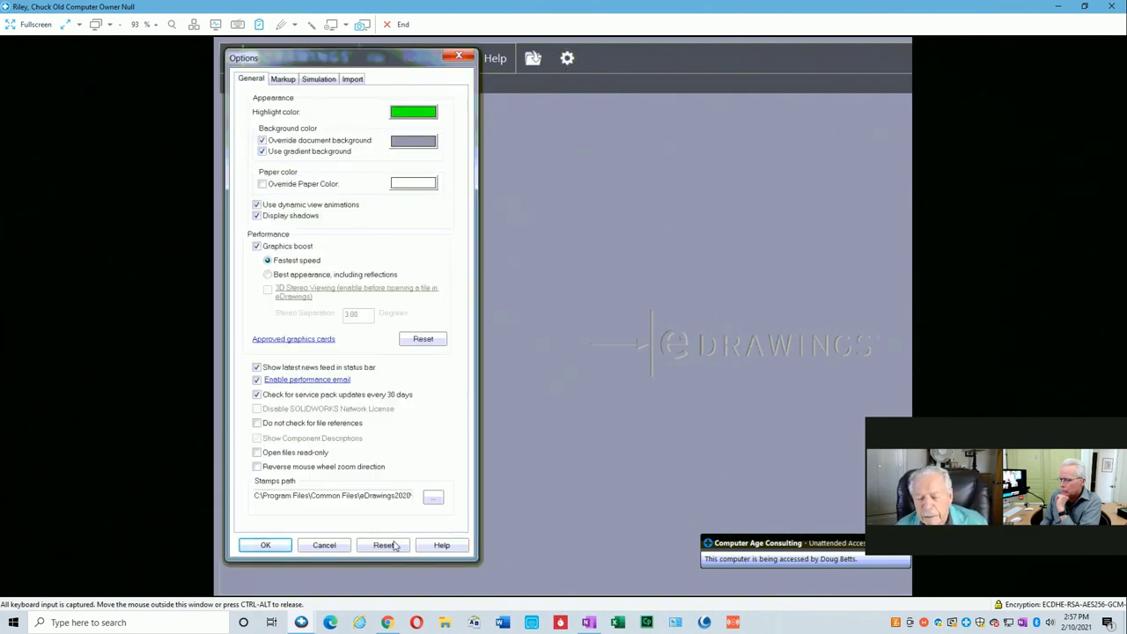
left_click(342, 549)
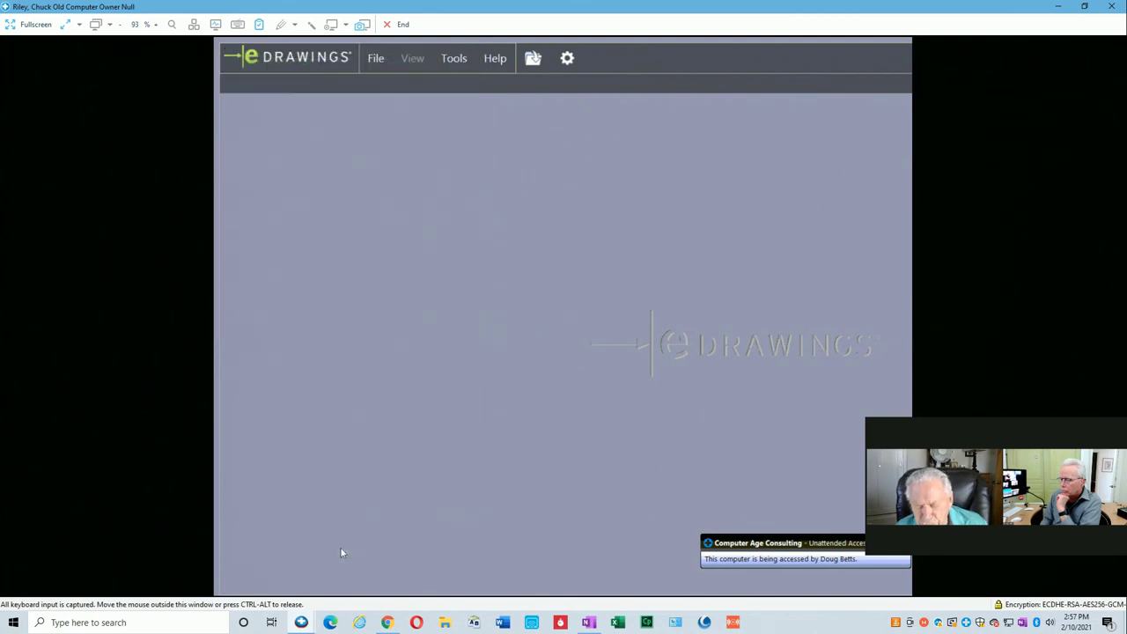
Check Help > About eDrawings for version 2020 sp02, then return to the New Computer session
left_click(496, 59)
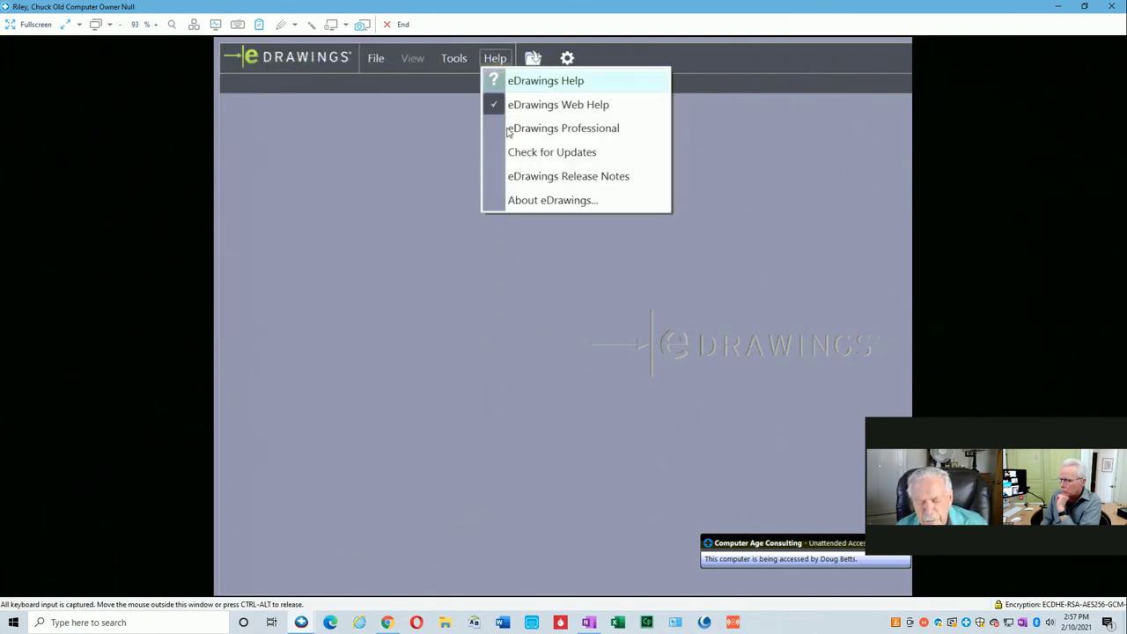
left_click(534, 202)
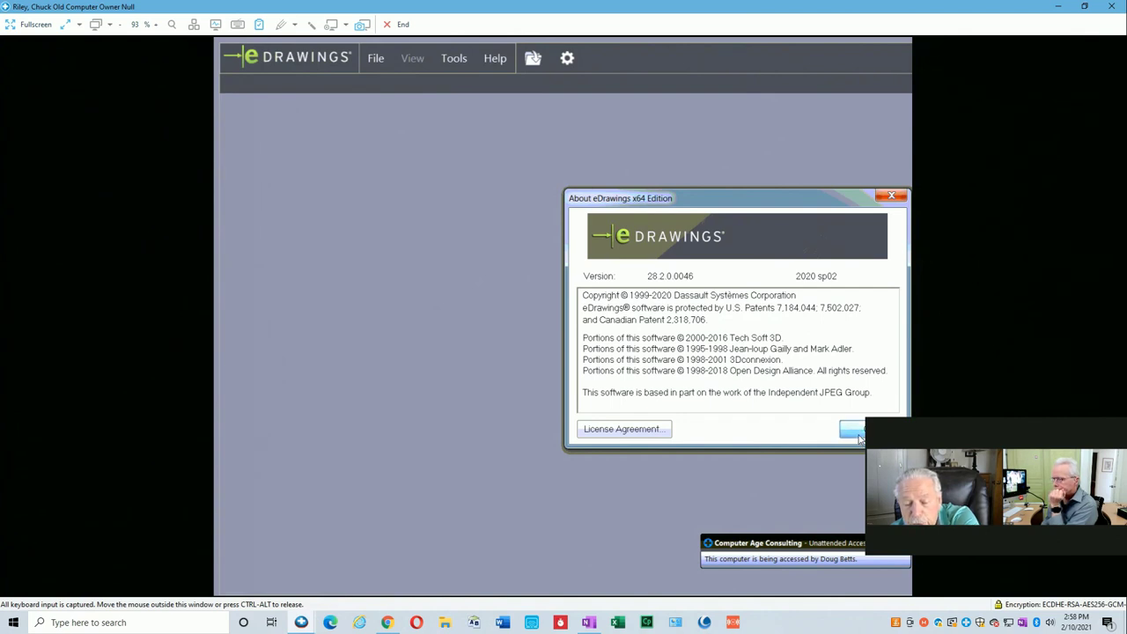
left_click(856, 431)
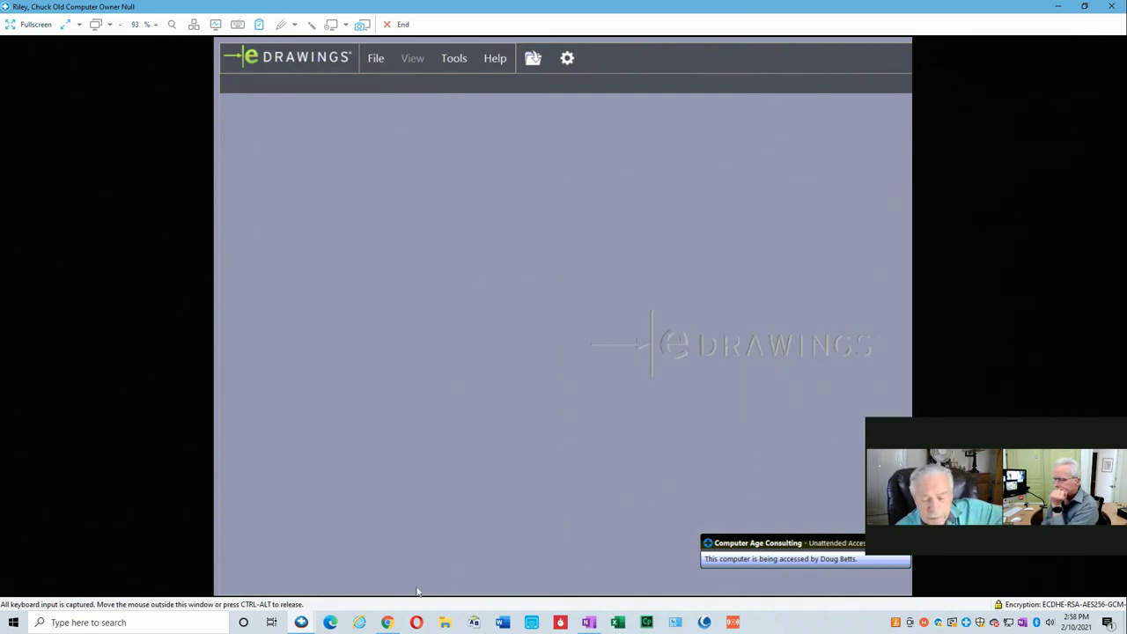
mouse_move(301, 622)
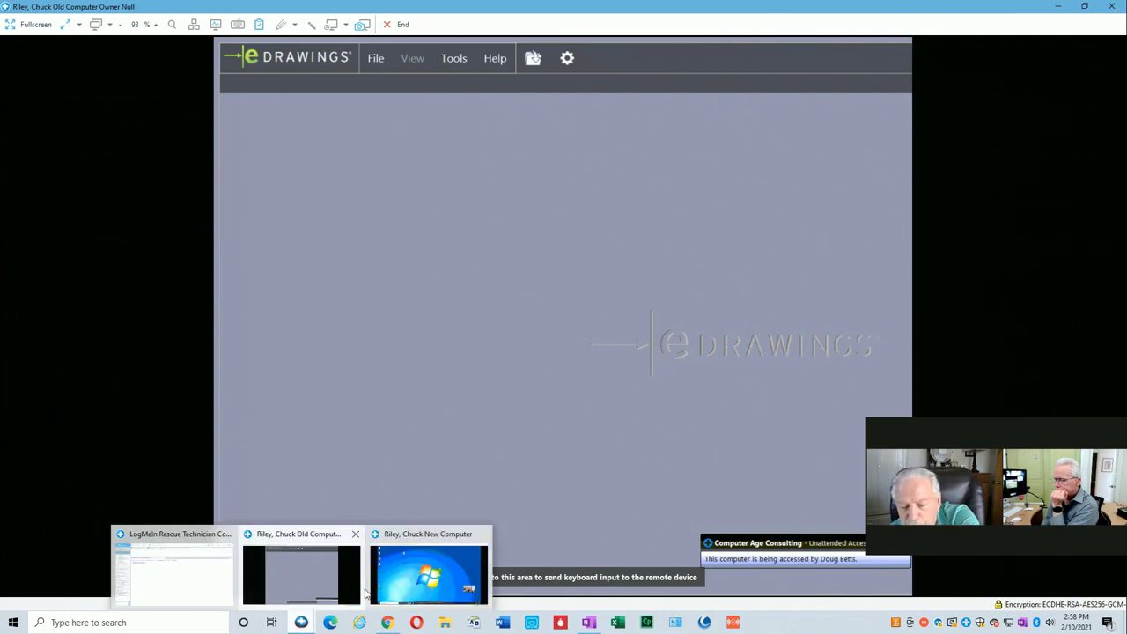
left_click(421, 581)
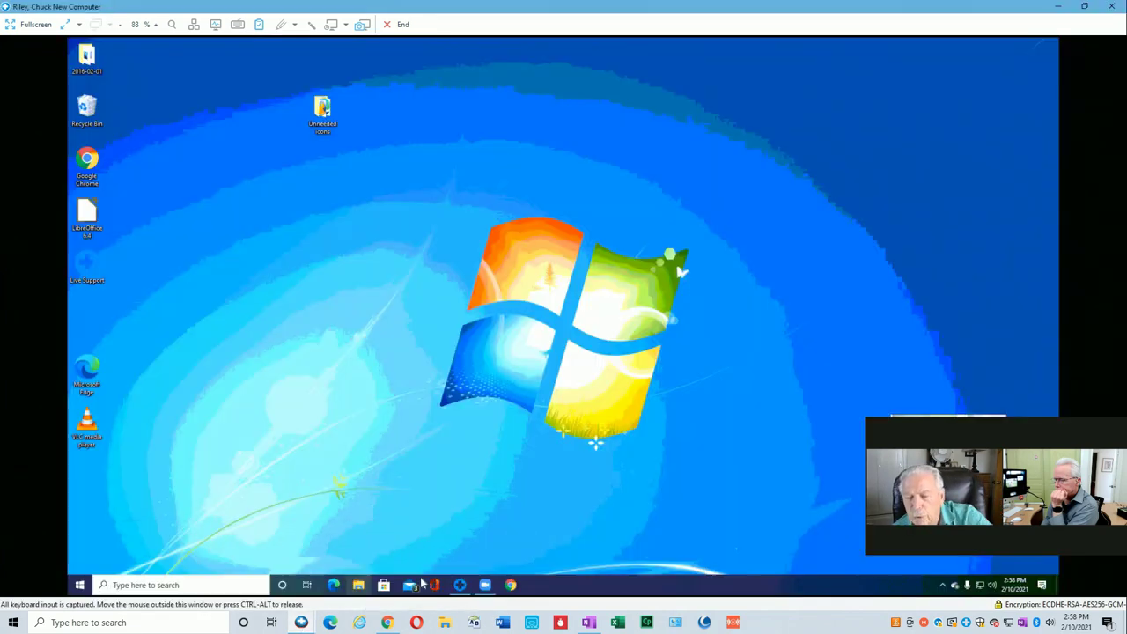
Search Google for 'edrawings 2020' in Chrome and open the 'Download eDrawings | eDrawings Viewer' result
left_click(511, 585)
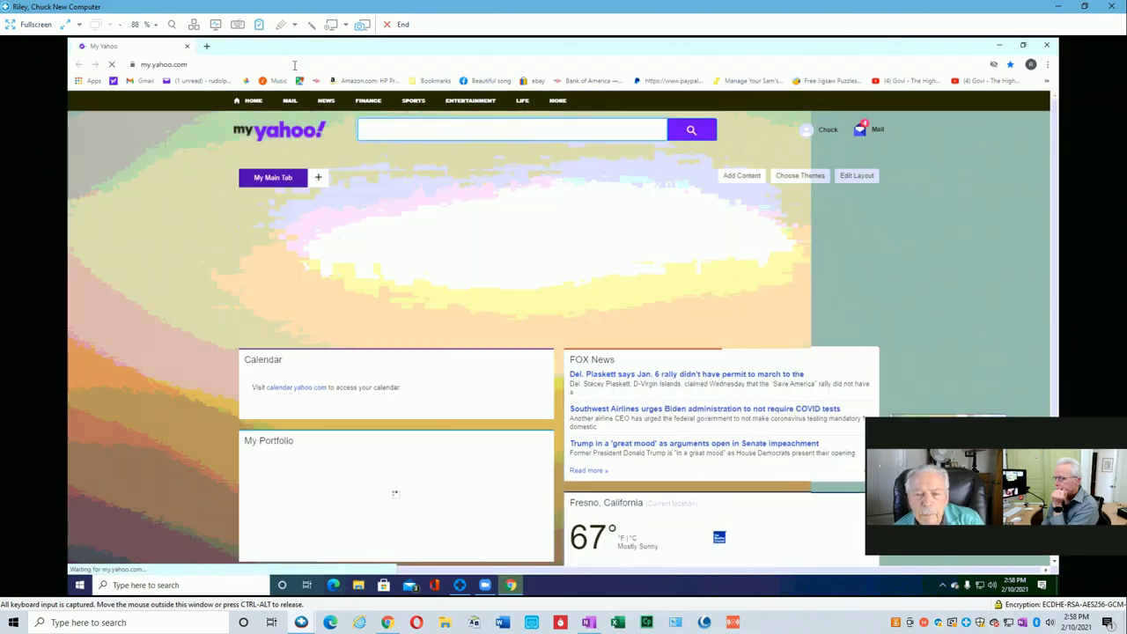
left_click(295, 65)
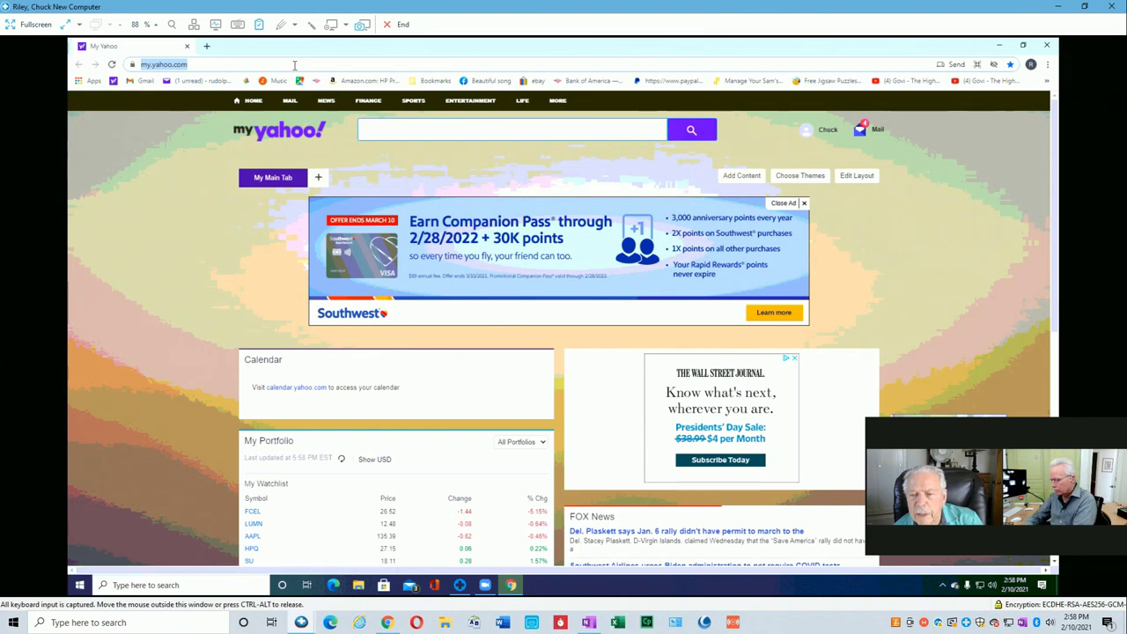
type("edrawings")
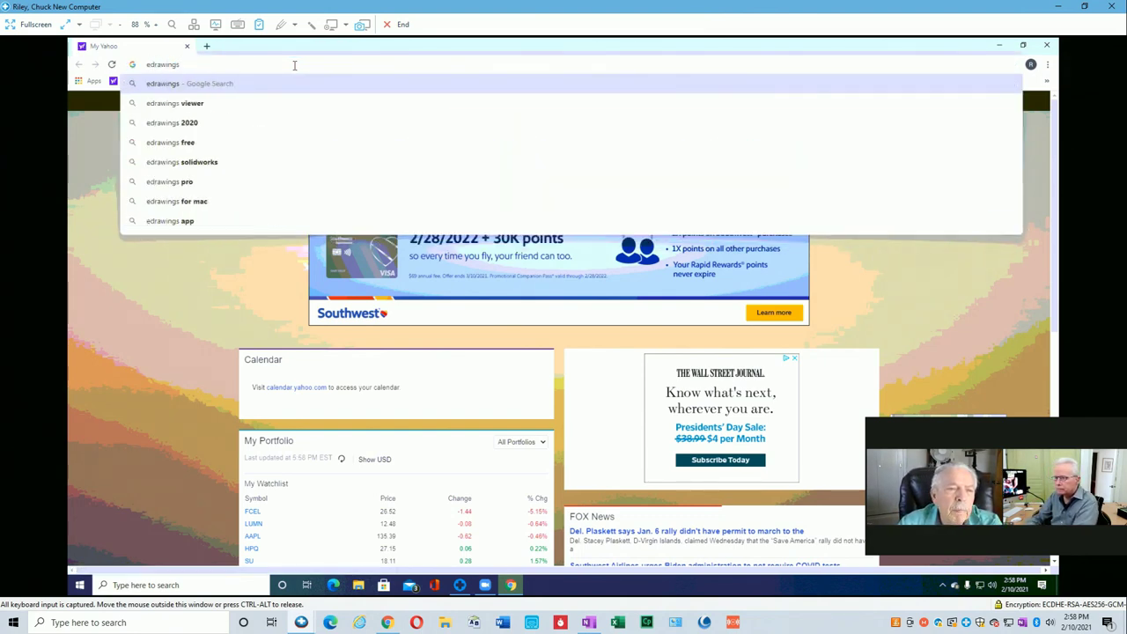
key("Down")
key("Down")
key("Return")
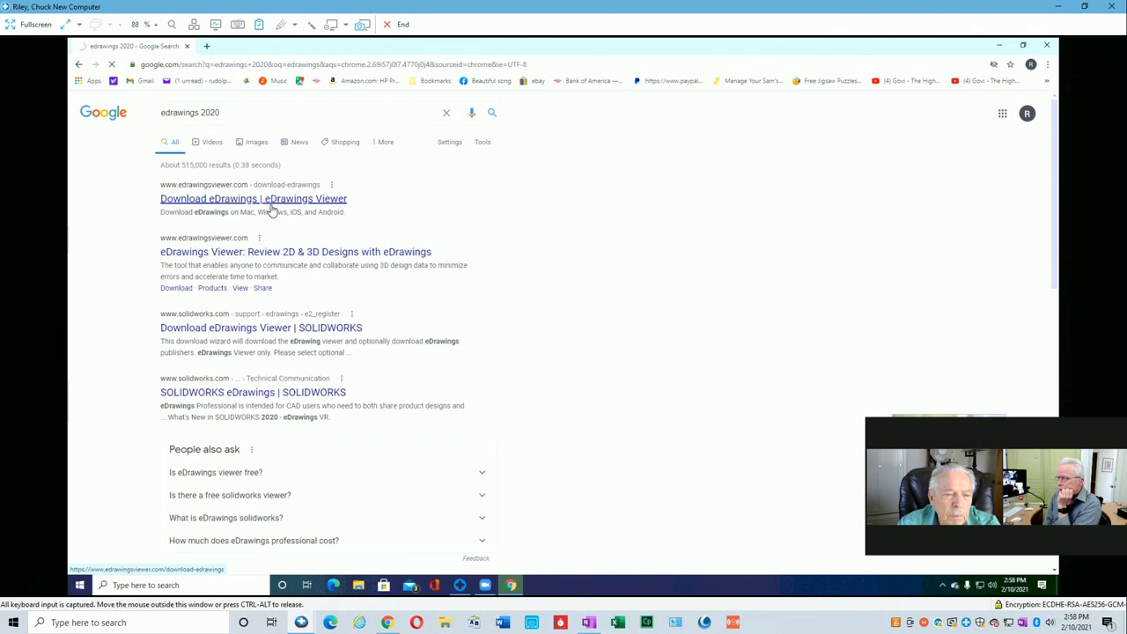
left_click(275, 208)
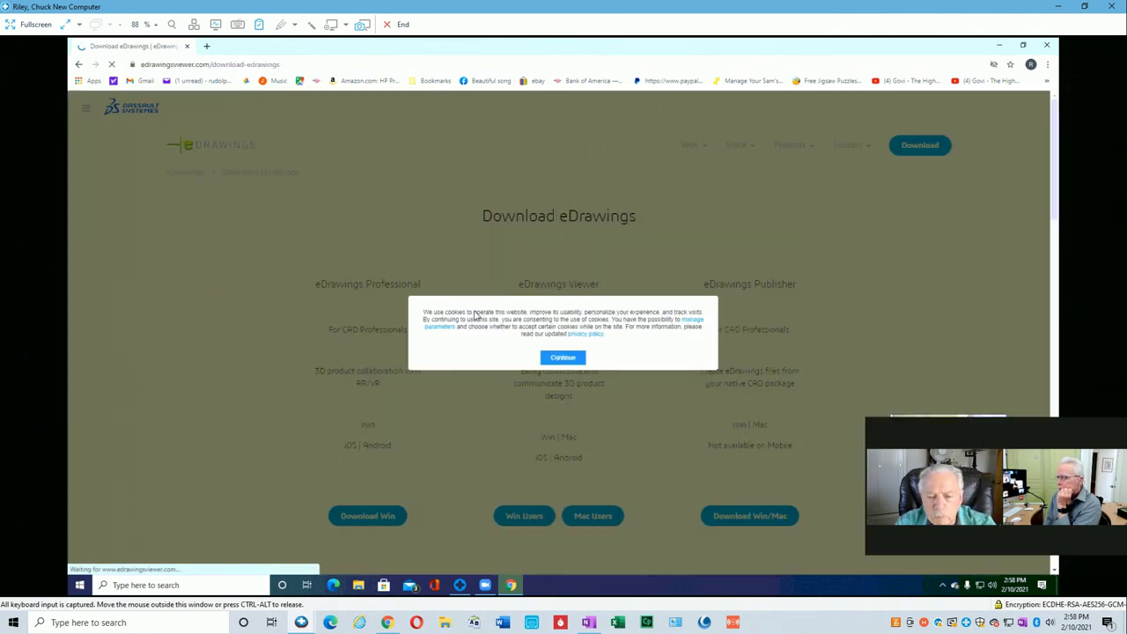
Accept the cookie notice with Continue, then try the Download button in the page header
left_click(562, 358)
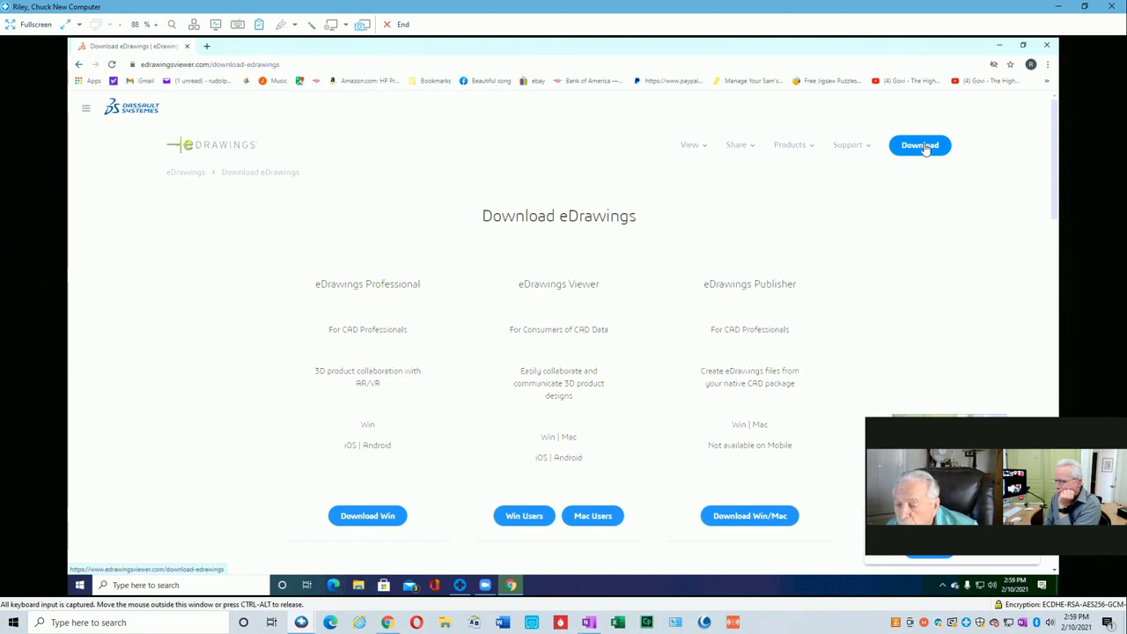
left_click(924, 148)
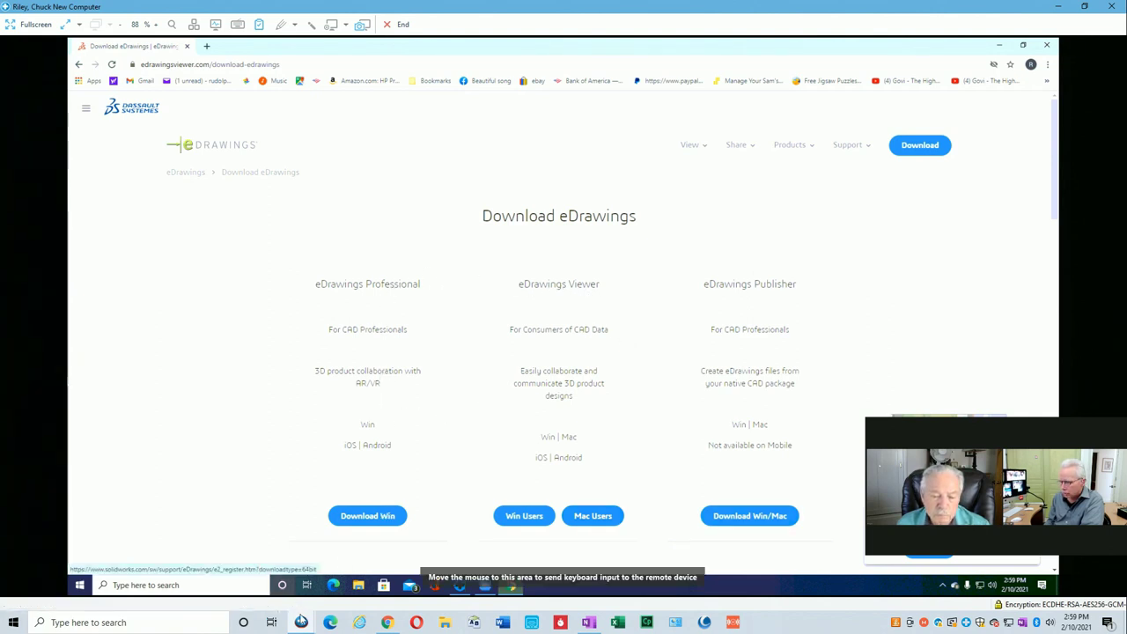
mouse_move(301, 623)
left_click(292, 573)
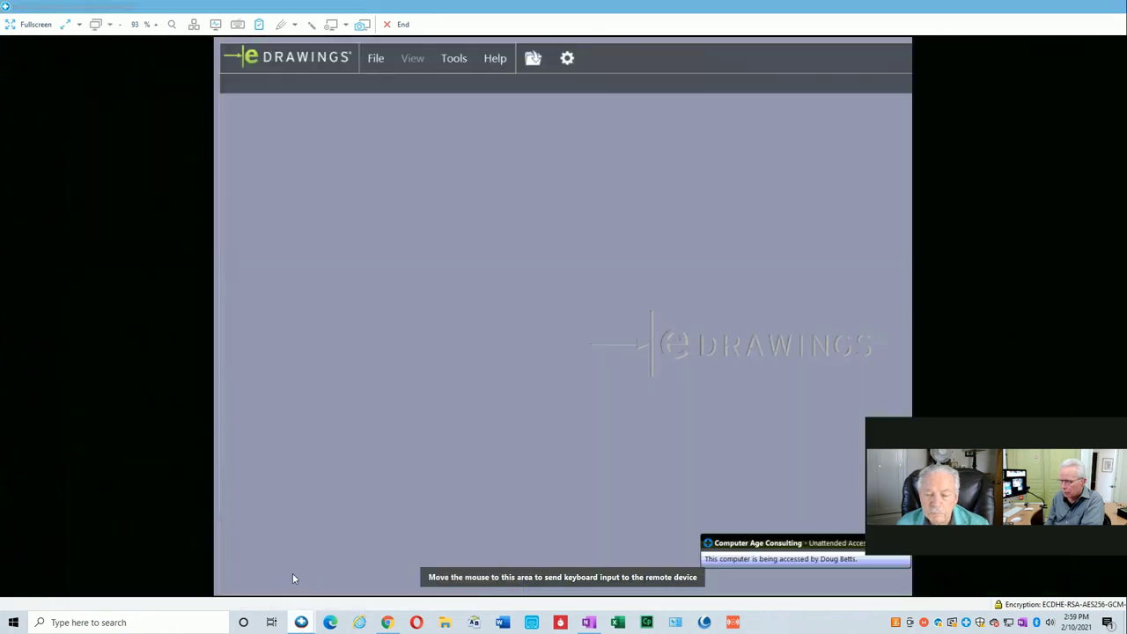
left_click(494, 59)
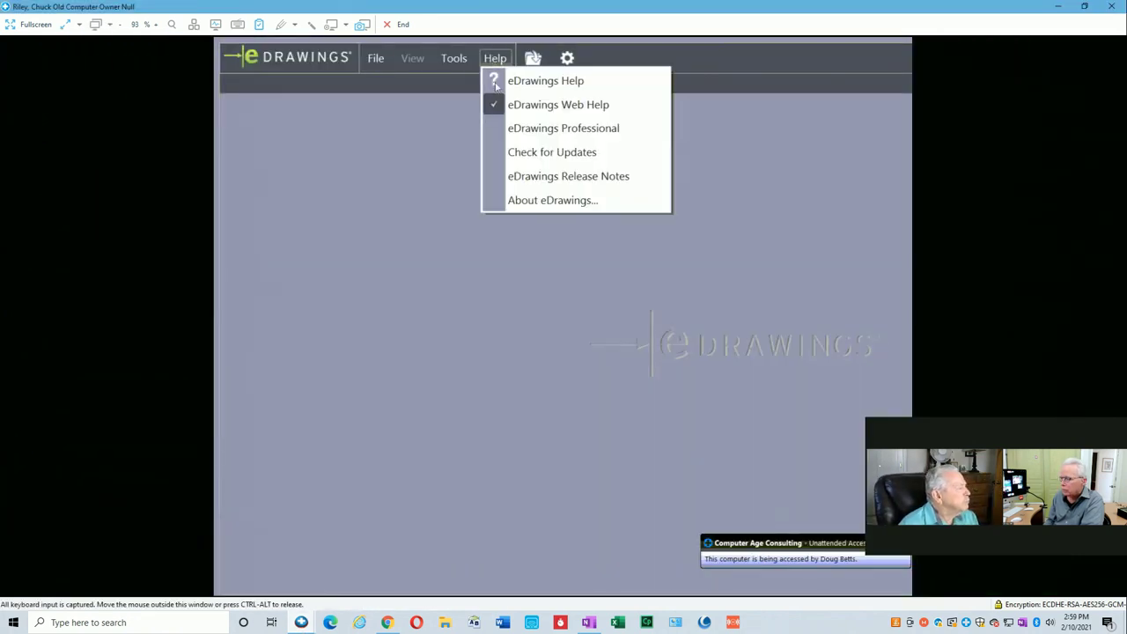
left_click(535, 200)
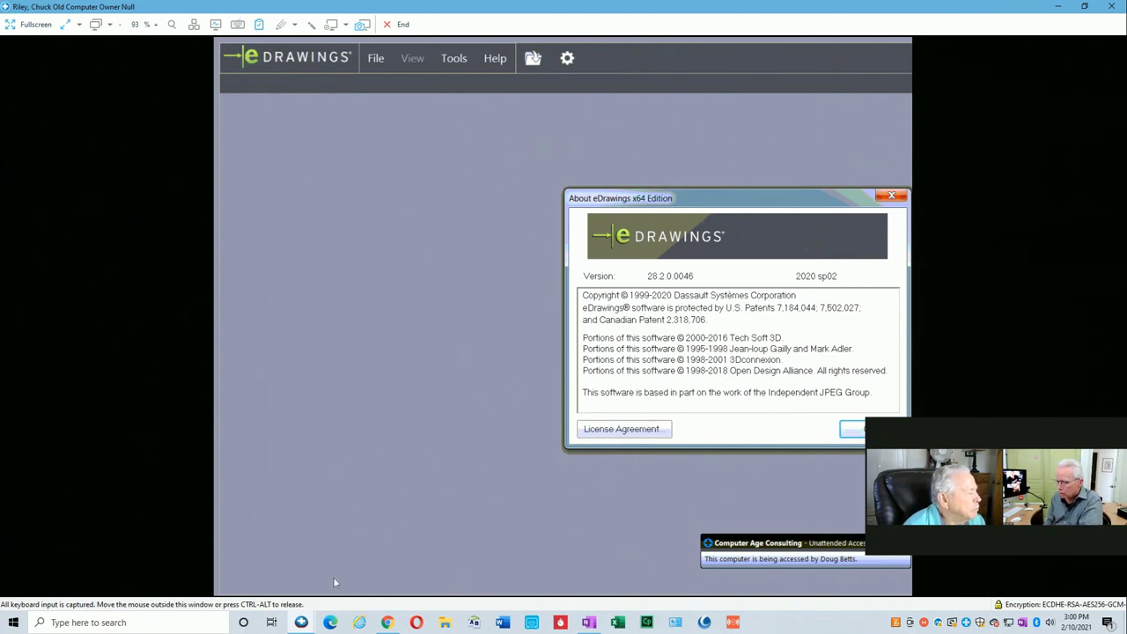
mouse_move(301, 622)
left_click(396, 581)
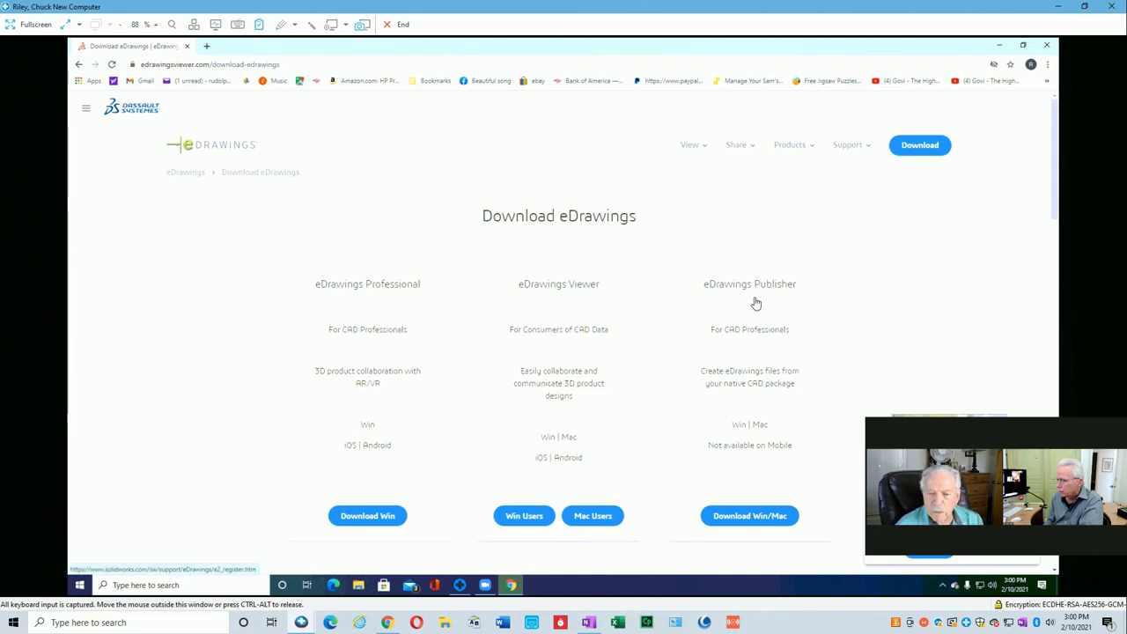
mouse_move(301, 621)
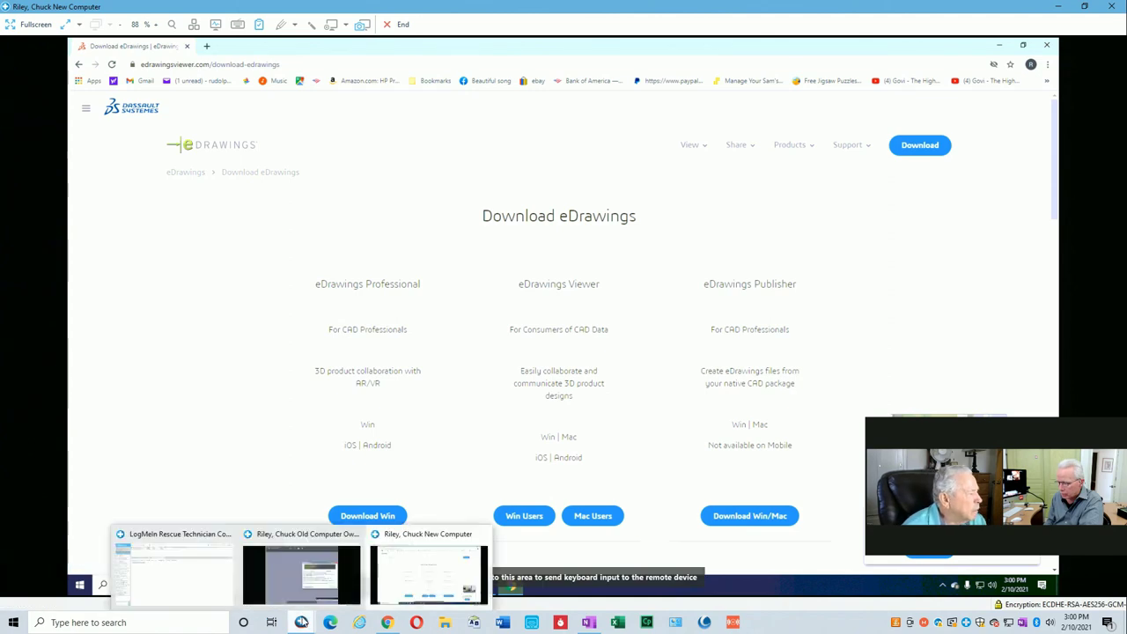
left_click(298, 590)
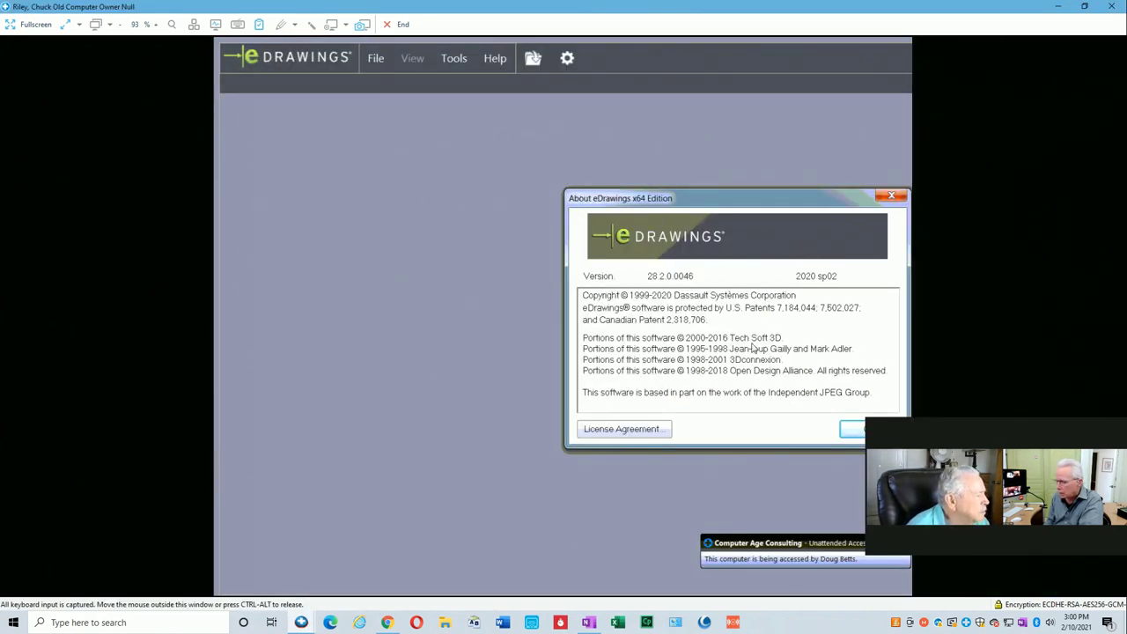
left_click(856, 429)
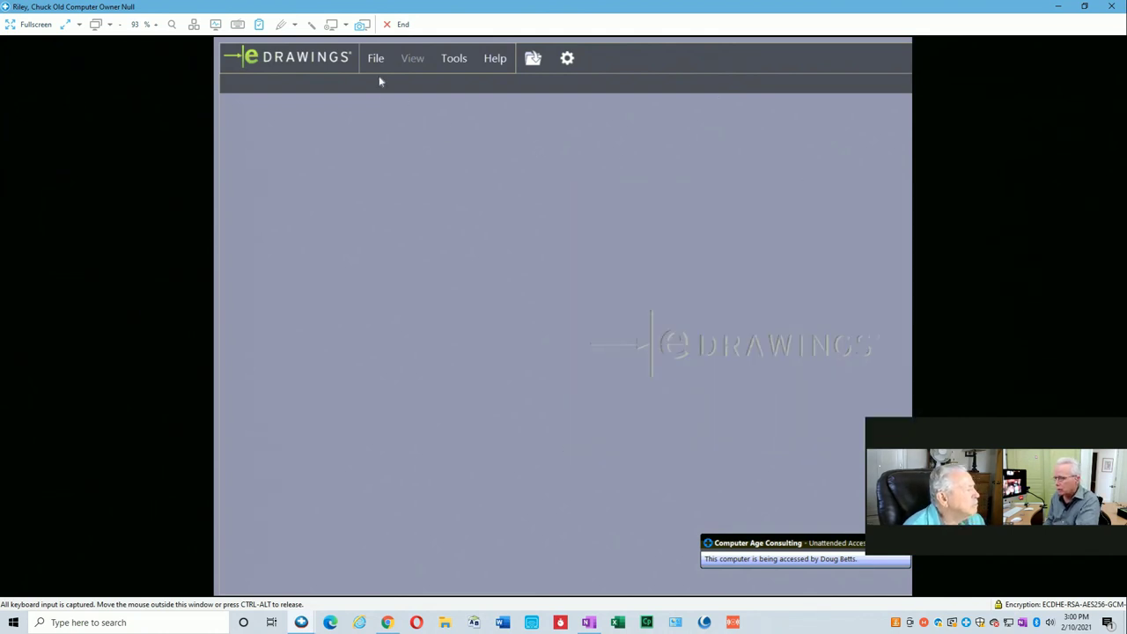
Exit eDrawings, run appwiz.cpl, and select eDrawings to read its version 28.20.0046
left_click(377, 59)
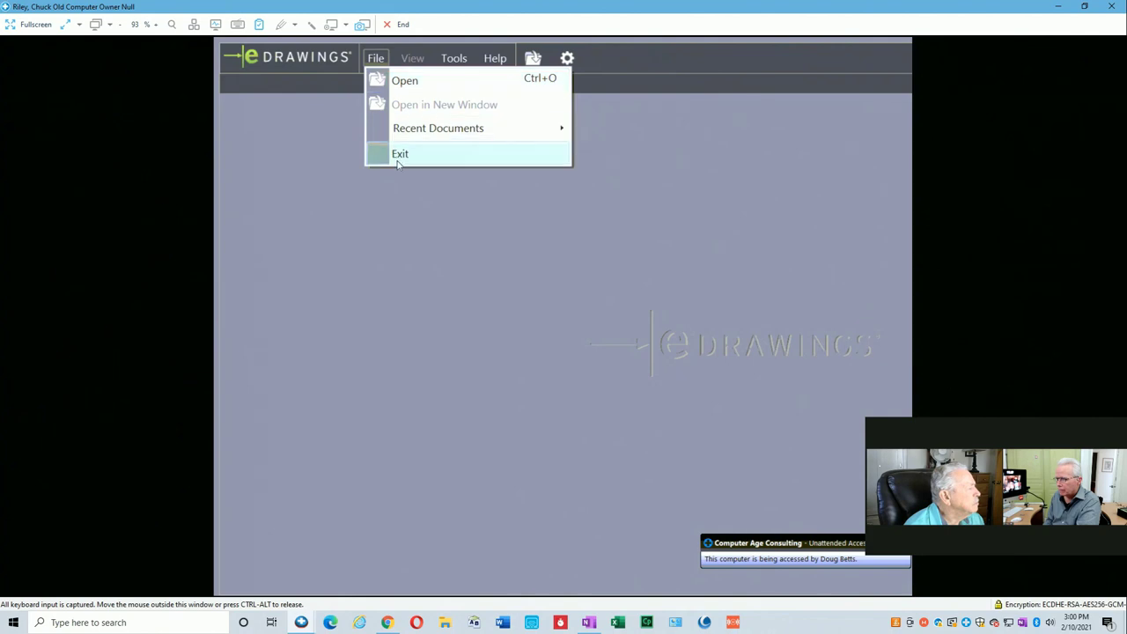
left_click(398, 158)
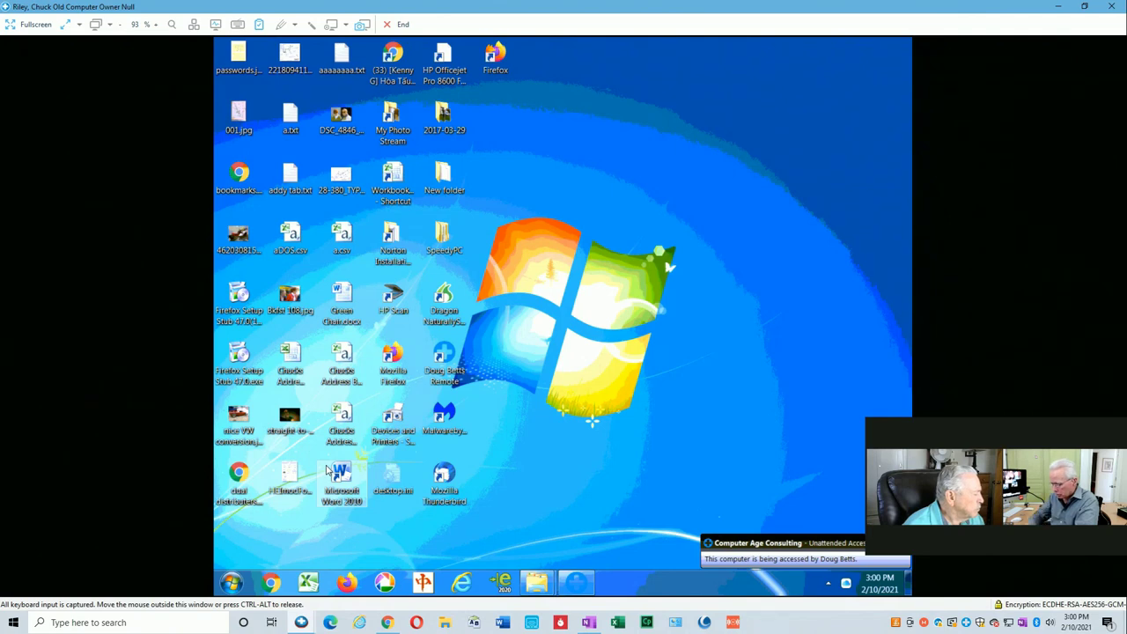
key("super+r")
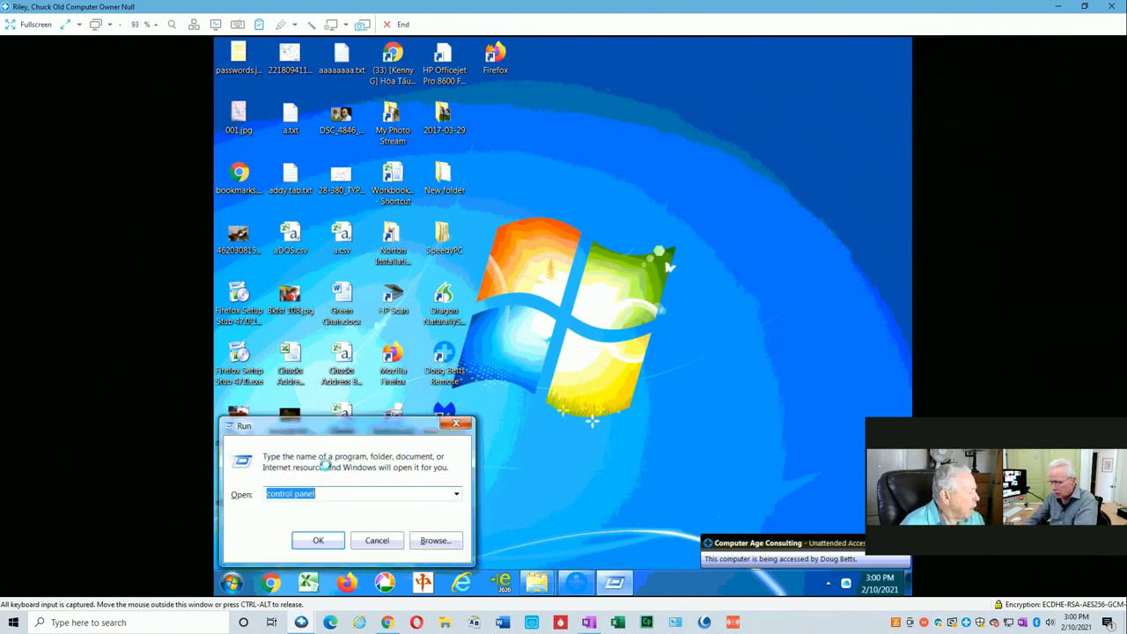
type("app")
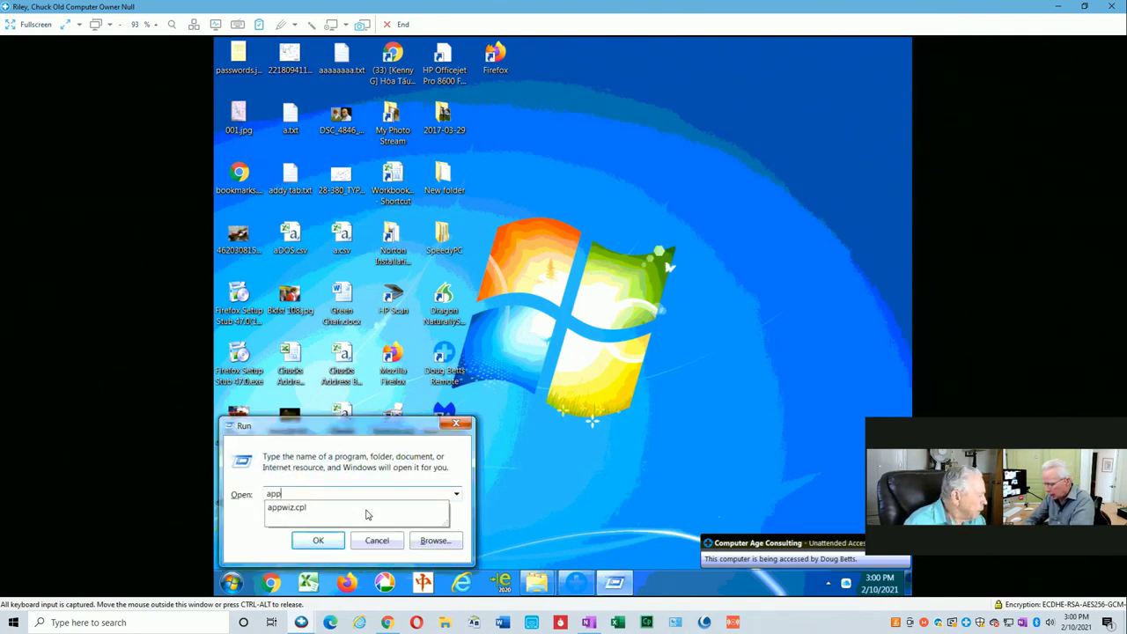
type("wiz.c")
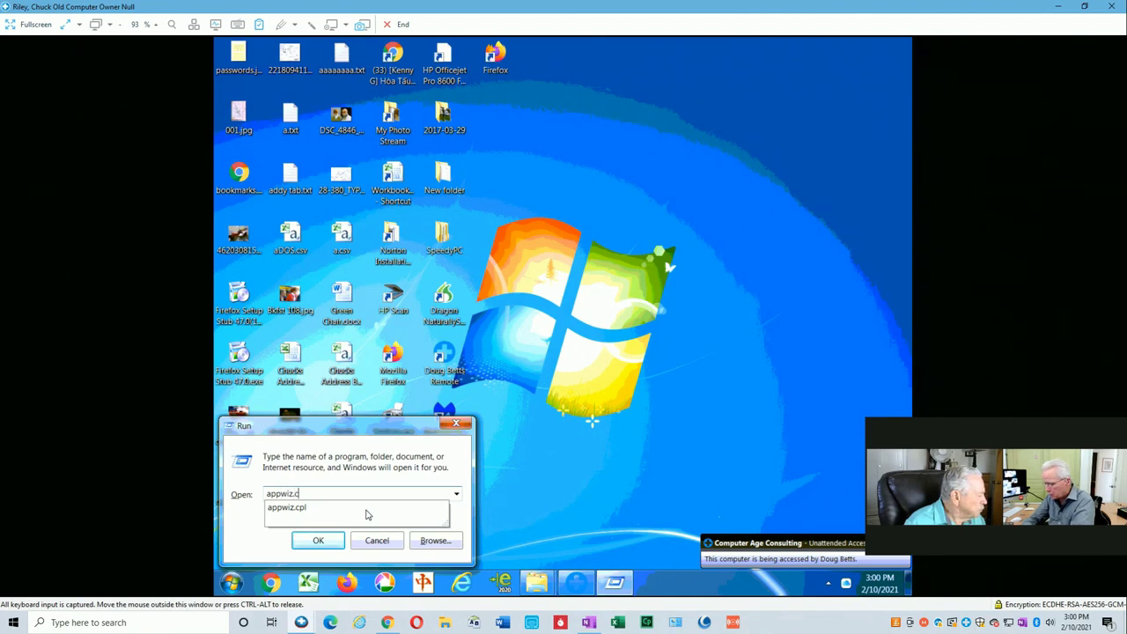
type("pl")
key("Return")
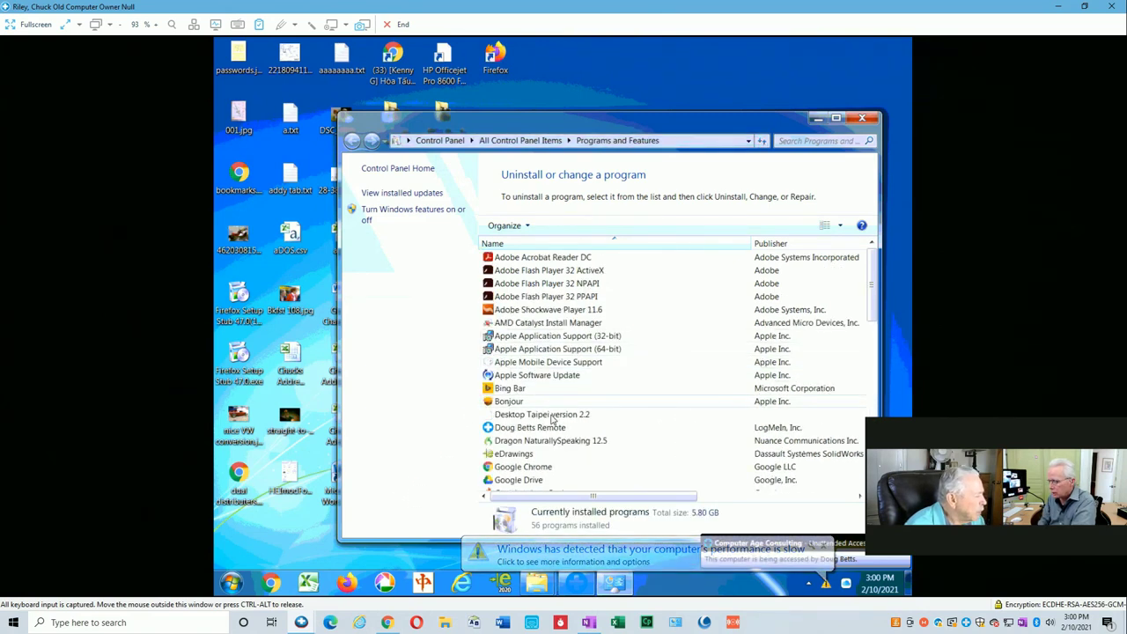
scroll(535, 425, "down", 1)
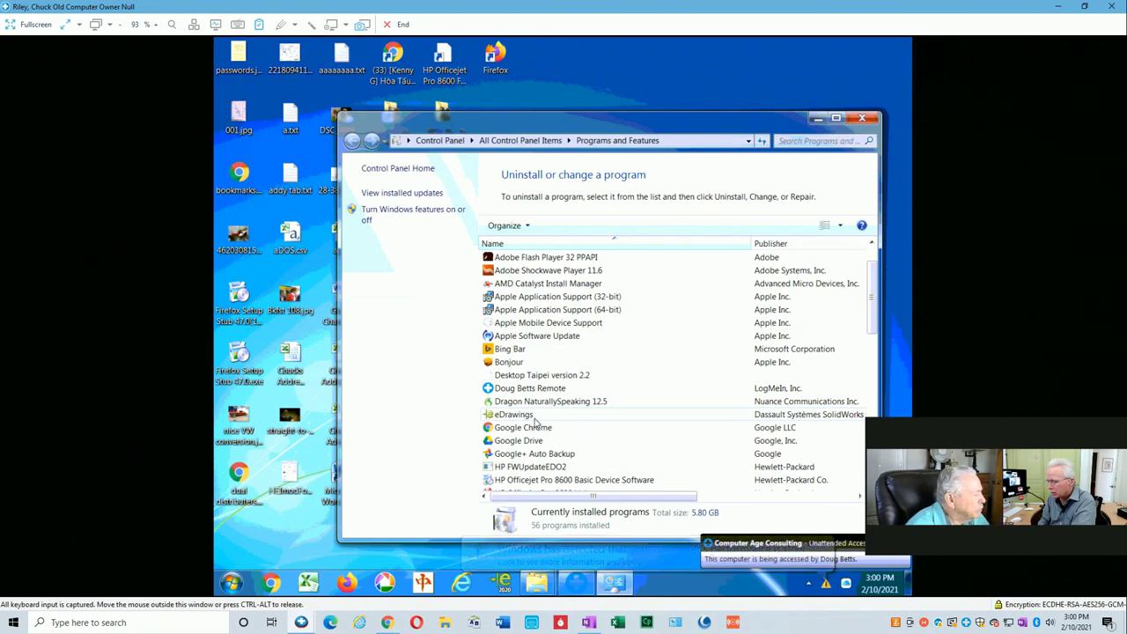
left_click(532, 416)
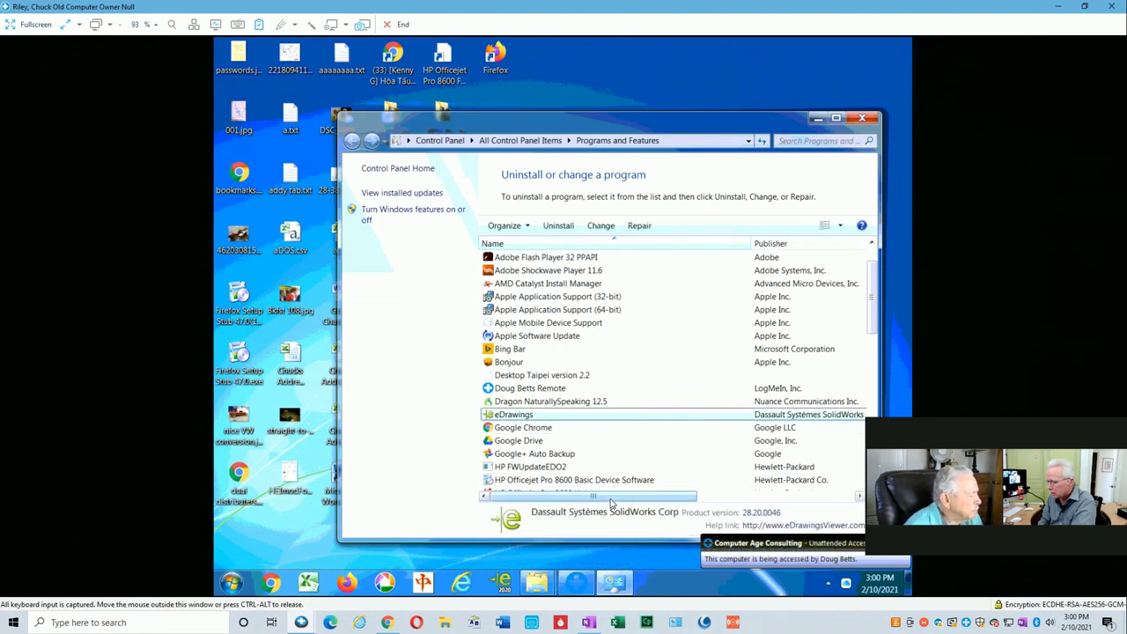
left_click_drag(629, 502, 634, 519)
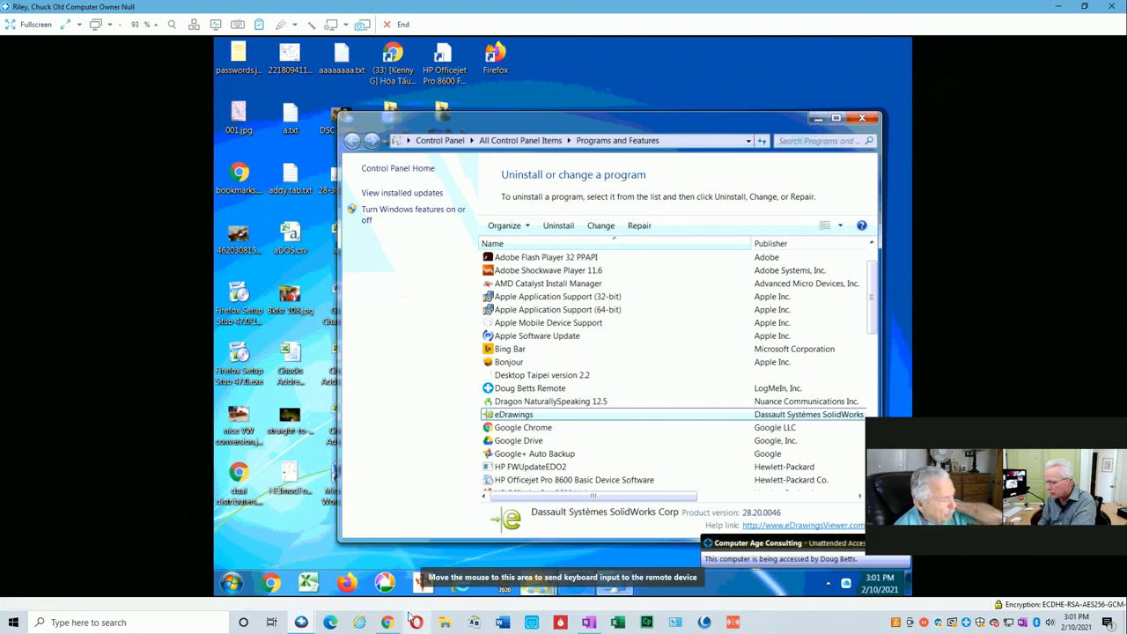
Switch between the session previews, ending on the New Computer session
mouse_move(301, 623)
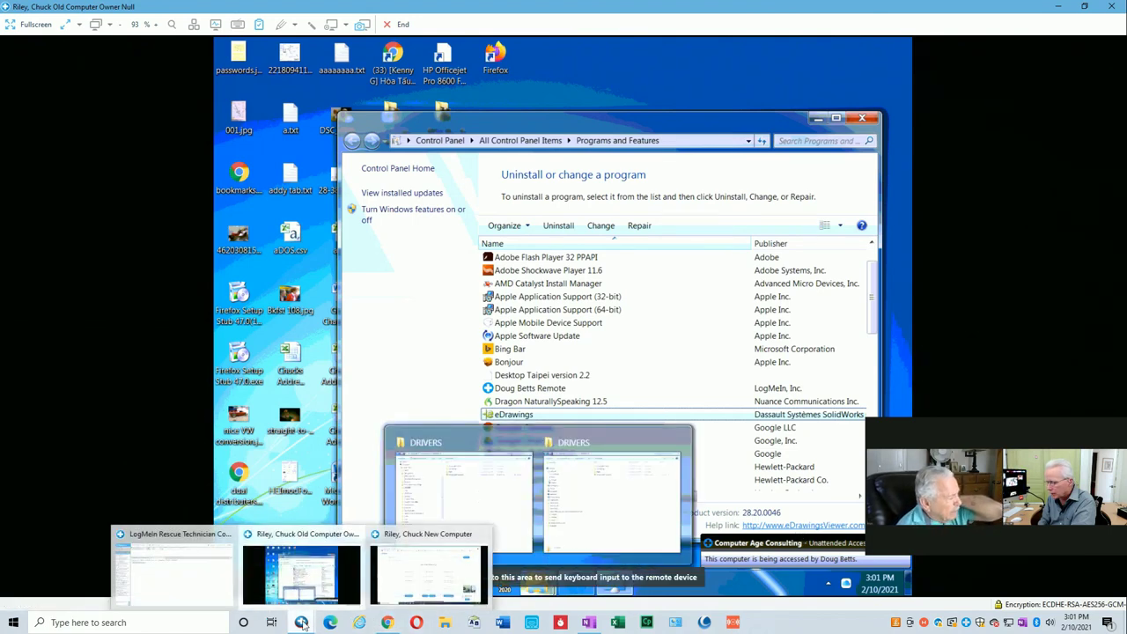
mouse_move(395, 568)
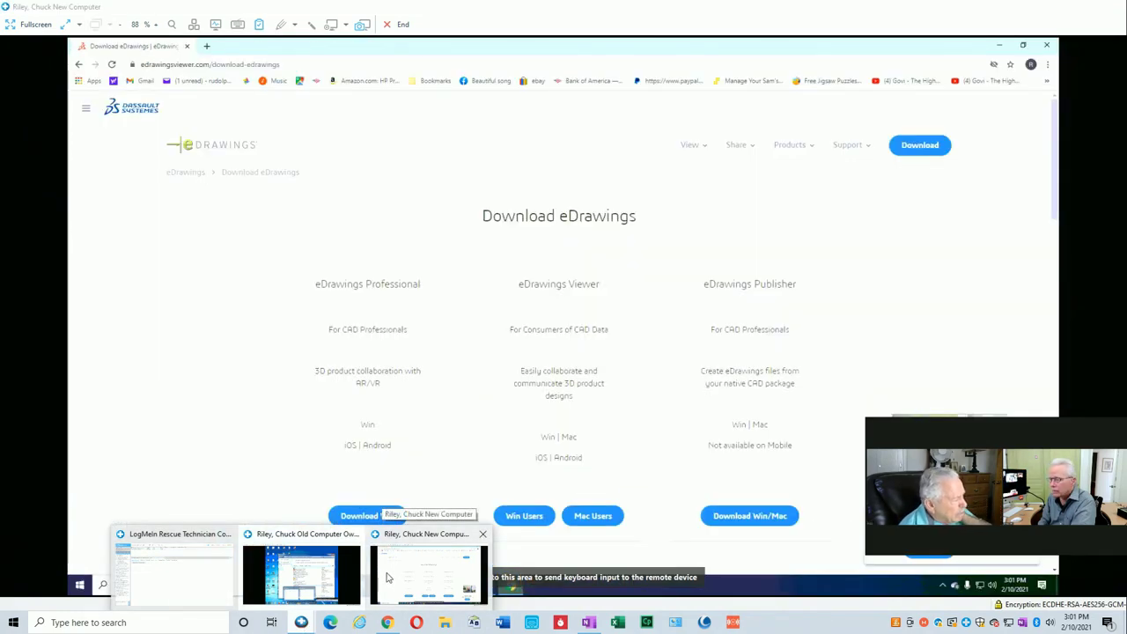
mouse_move(317, 590)
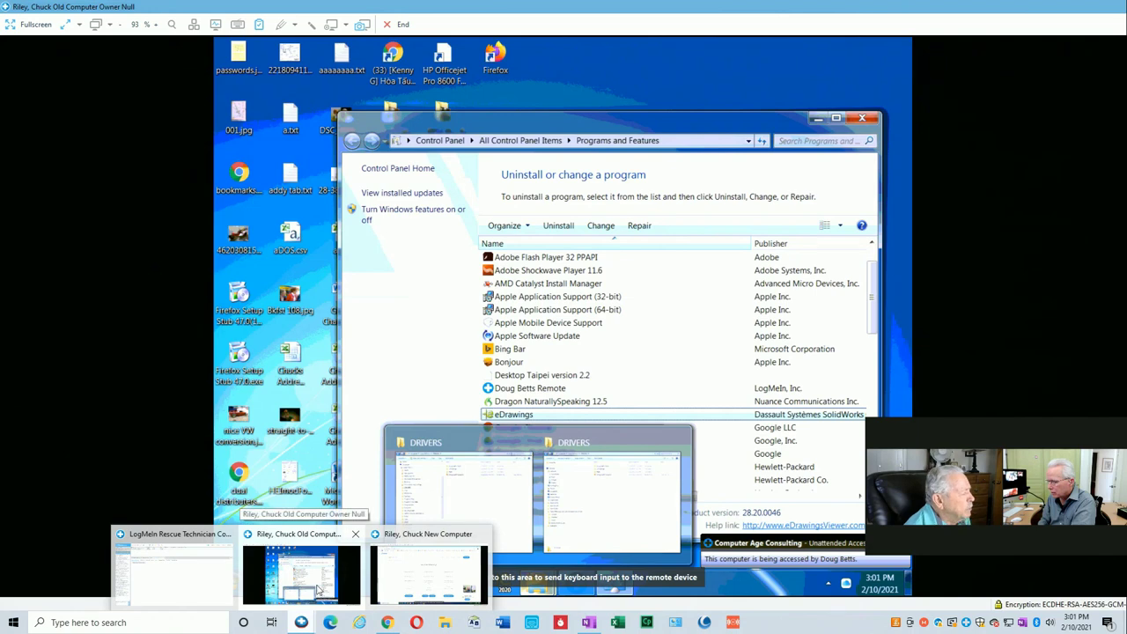
left_click(316, 589)
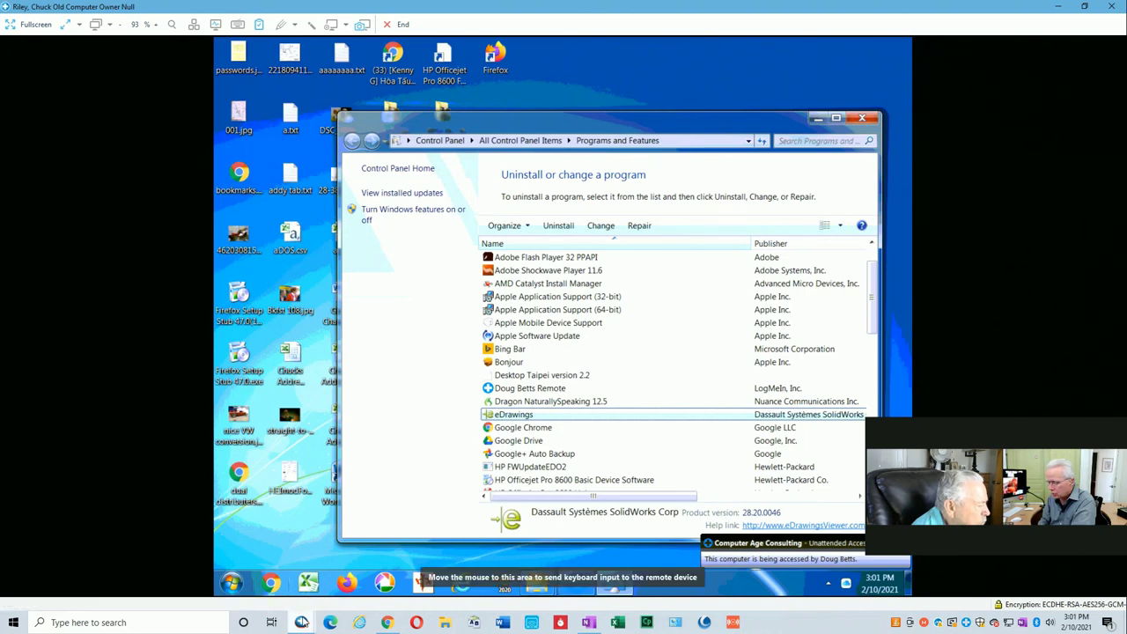
left_click(411, 566)
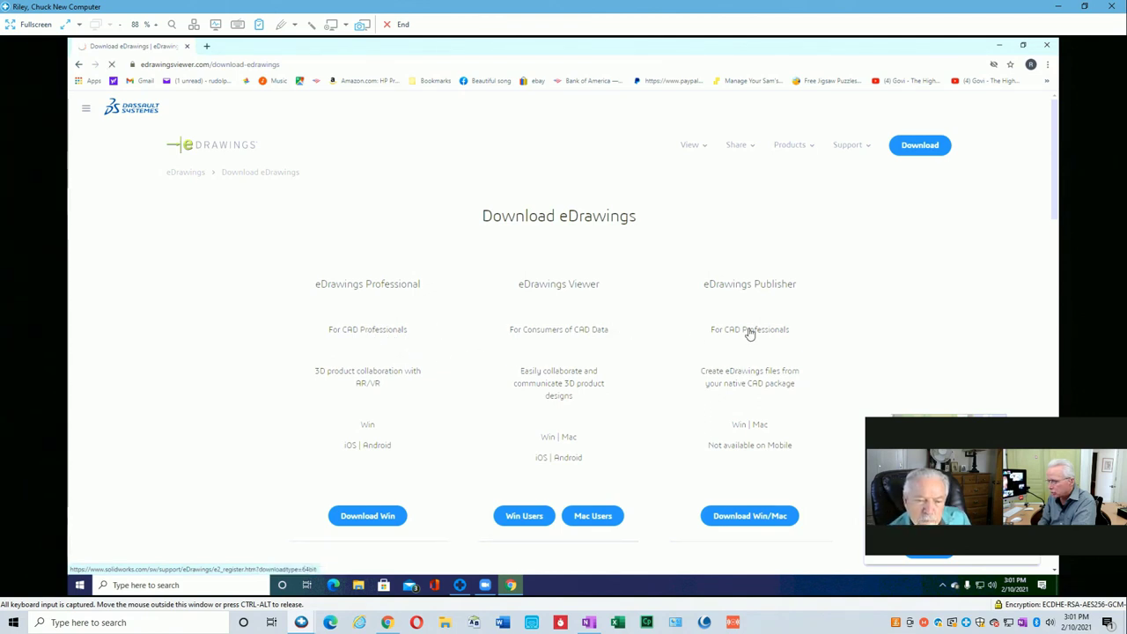
Open the eDrawings registration page, go back, then get the eDrawings Viewer download for Windows
left_click(370, 345)
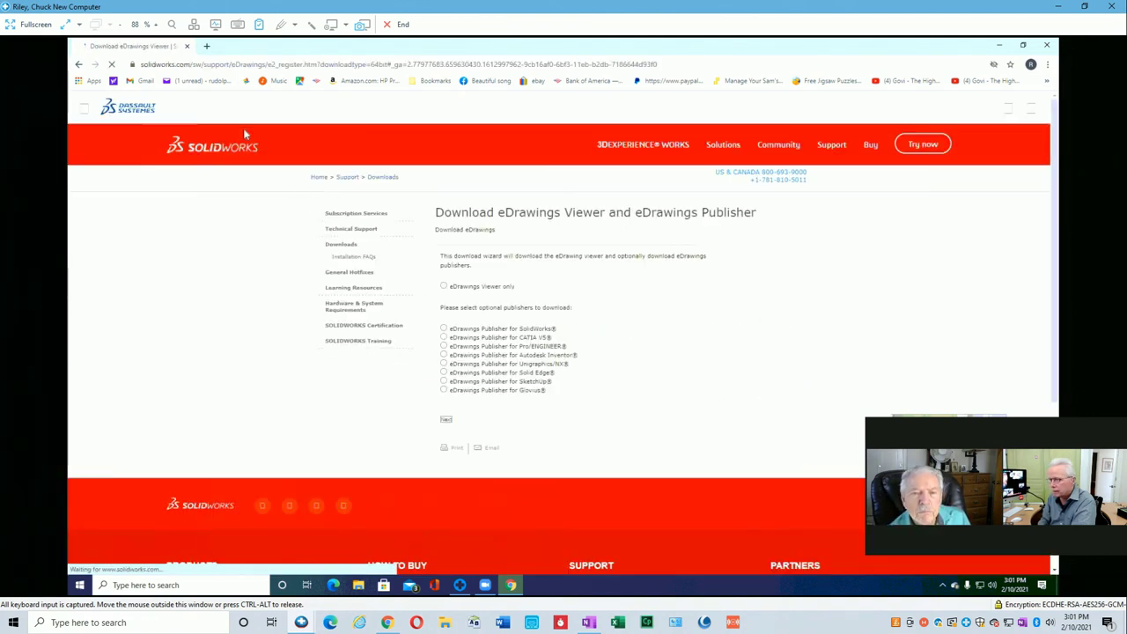
left_click(78, 65)
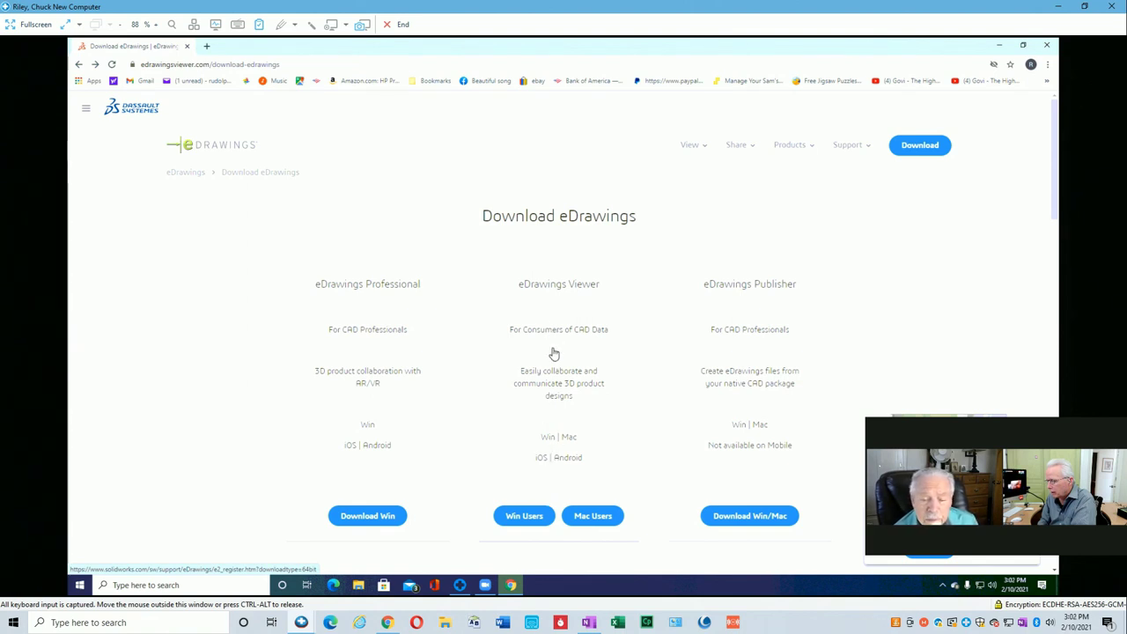
left_click(524, 516)
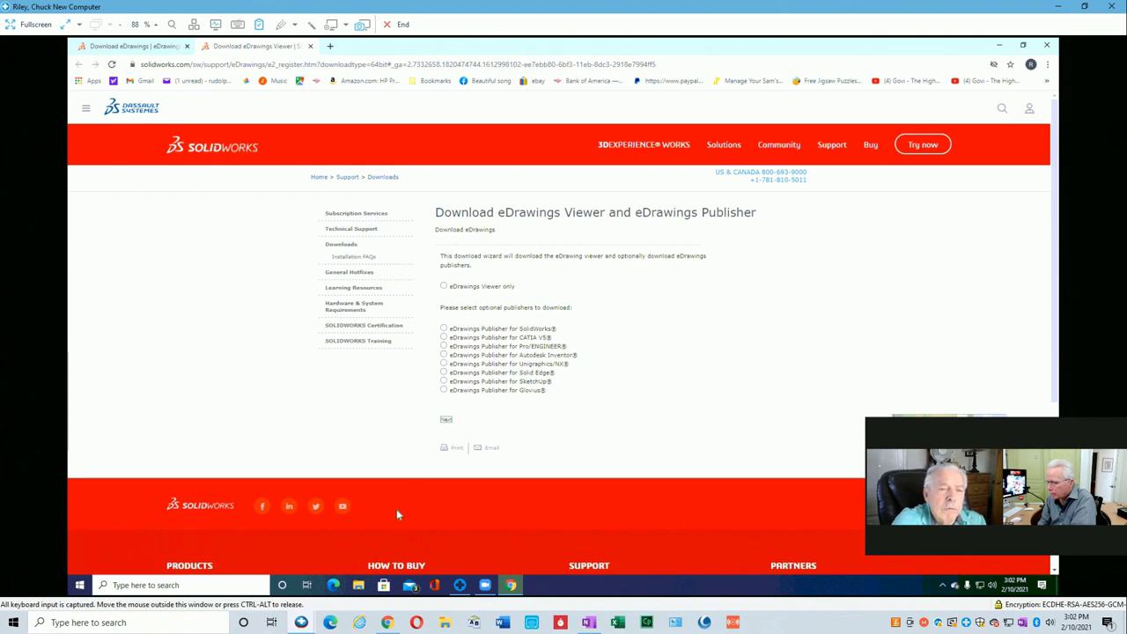
Switch to the Old Computer session and close Programs and Features
mouse_move(301, 622)
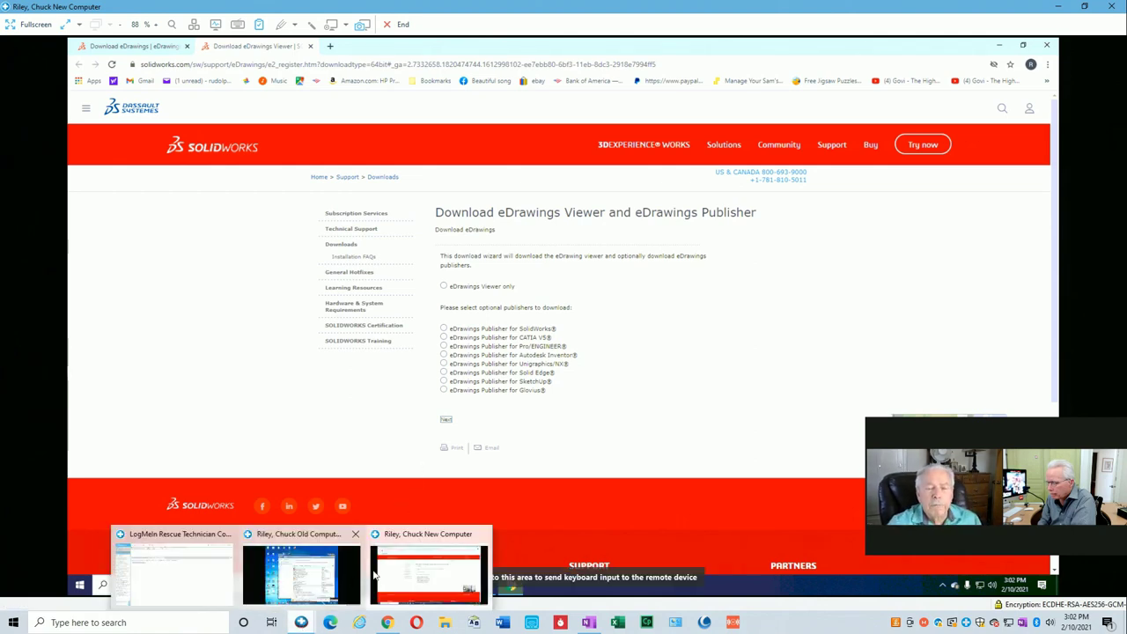
left_click(301, 572)
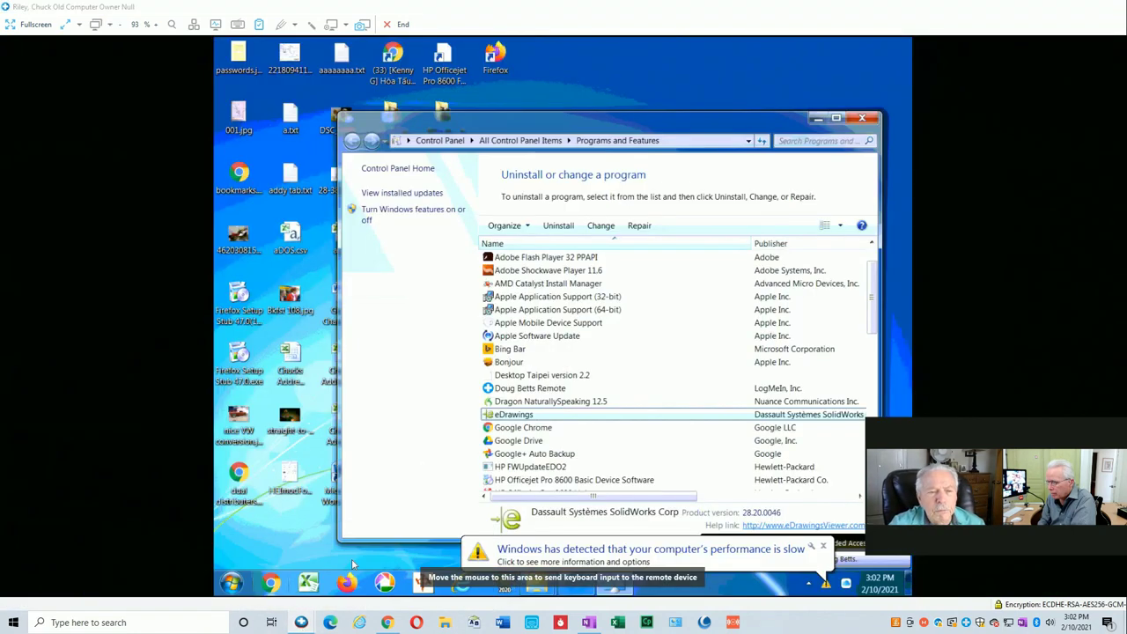
left_click(862, 117)
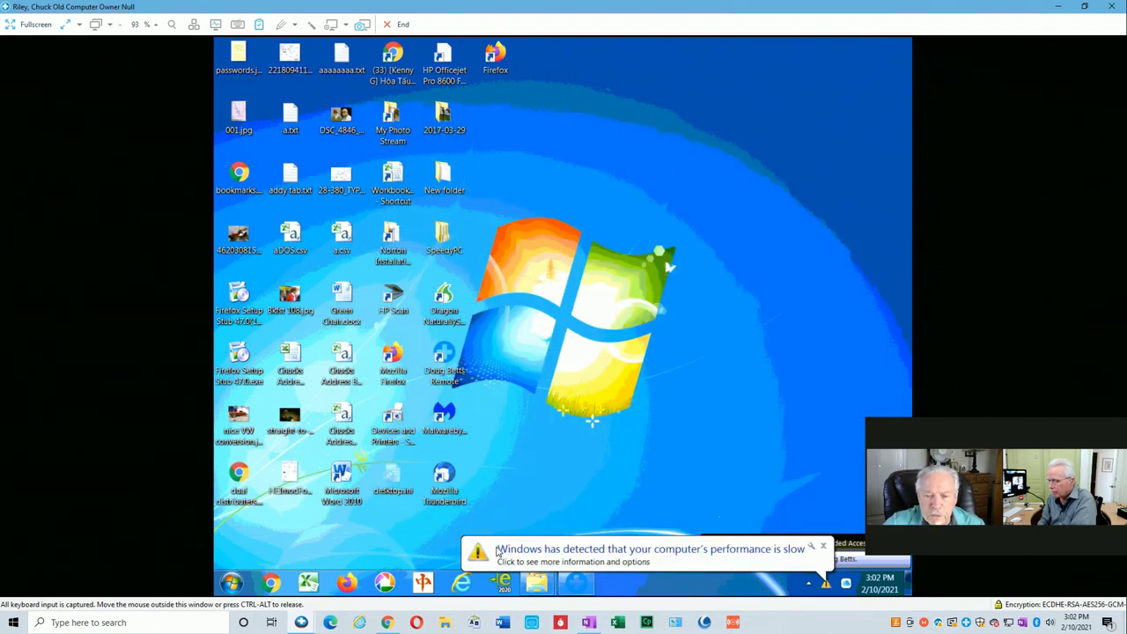
Find eDrawings 2020 x64 Edition under Start > All Programs > SOLIDWORKS 2020, then close the Start menu
left_click(242, 588)
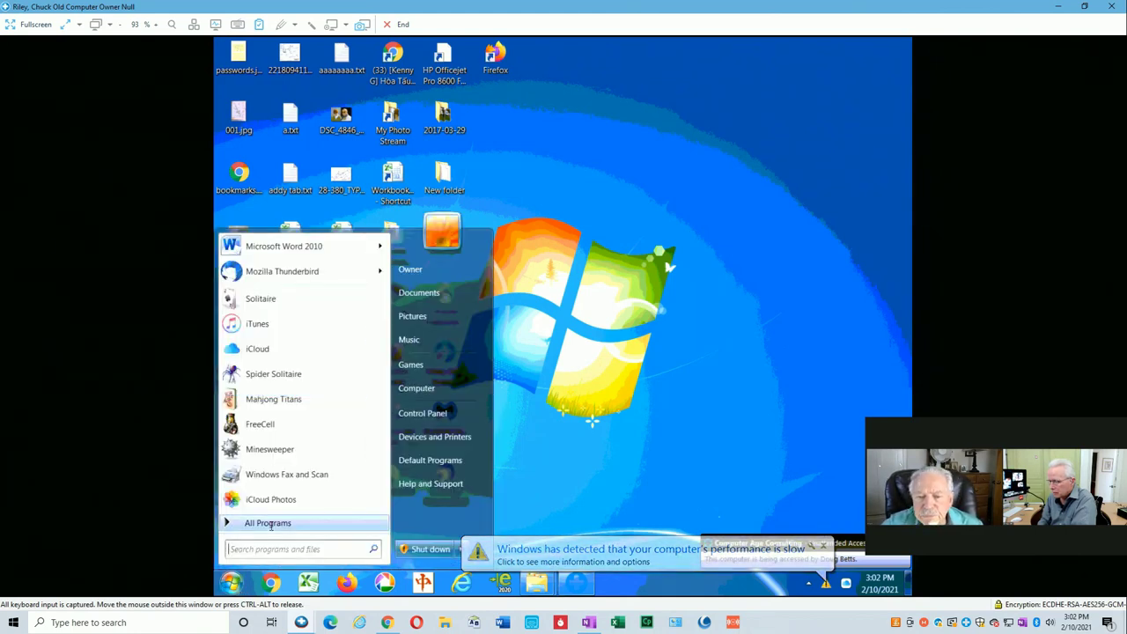
left_click(270, 525)
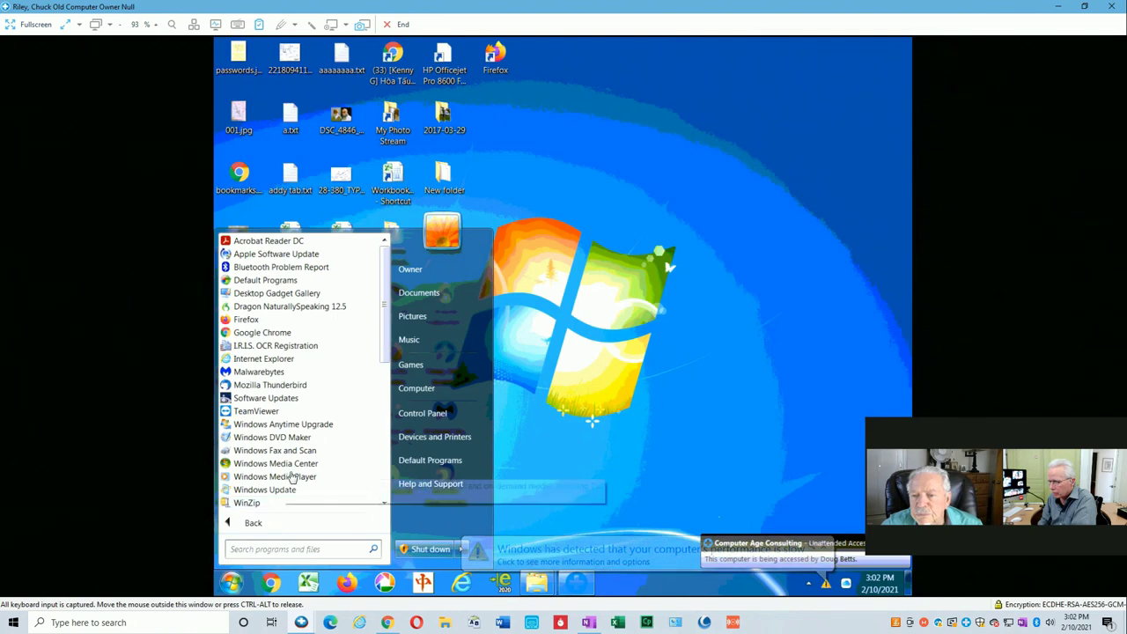
scroll(294, 476, "down", 3)
scroll(297, 483, "down", 4)
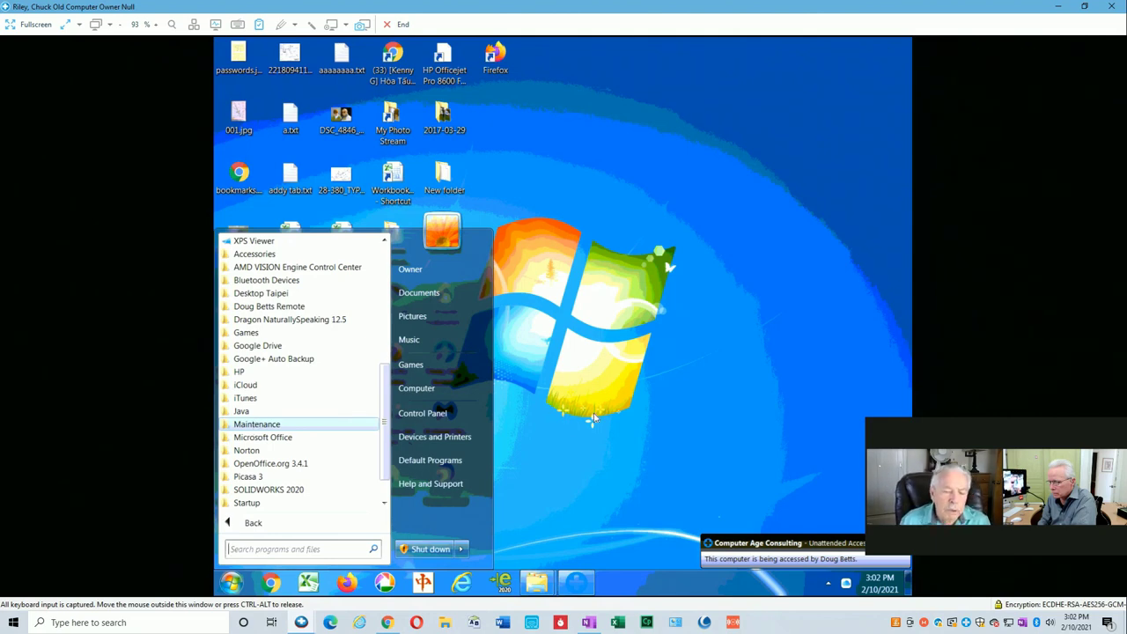
left_click(294, 491)
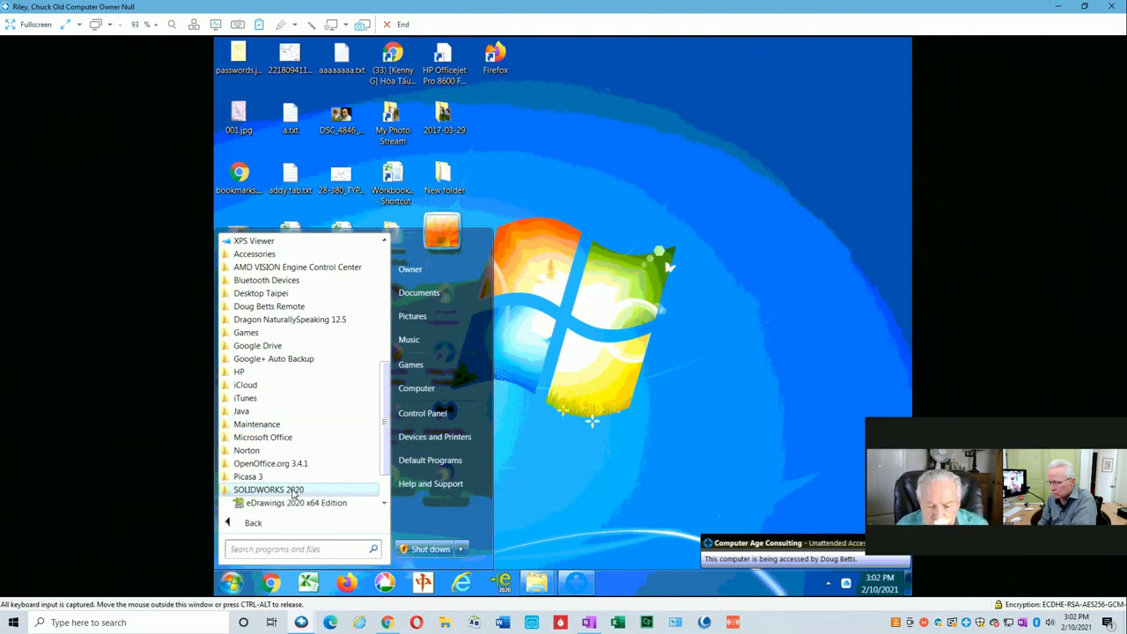
scroll(293, 494, "down", 1)
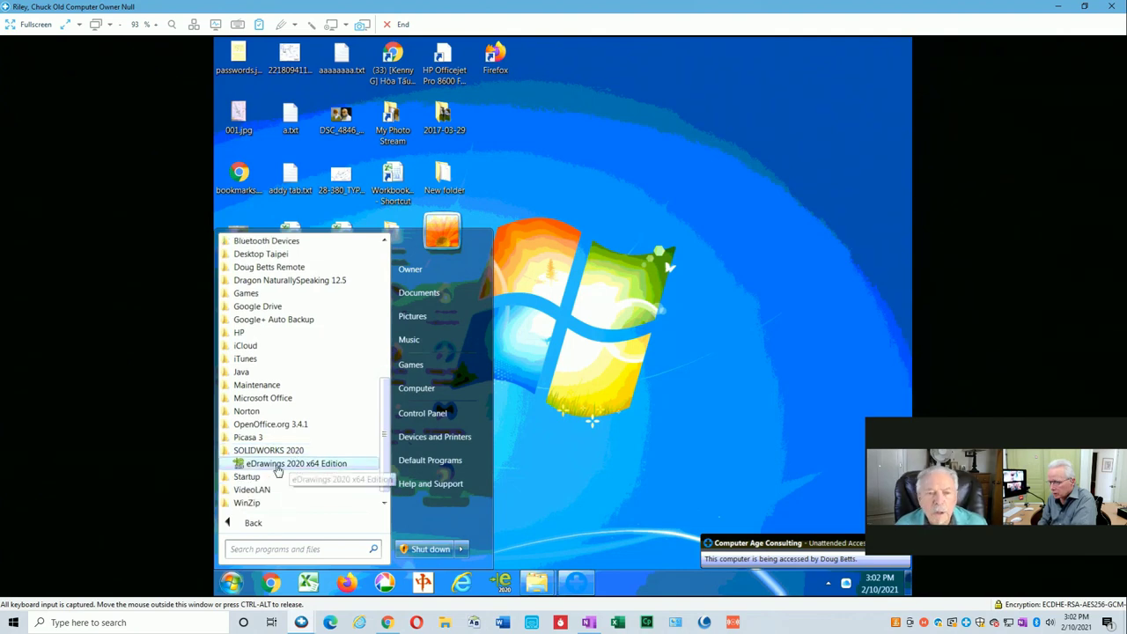
left_click(570, 442)
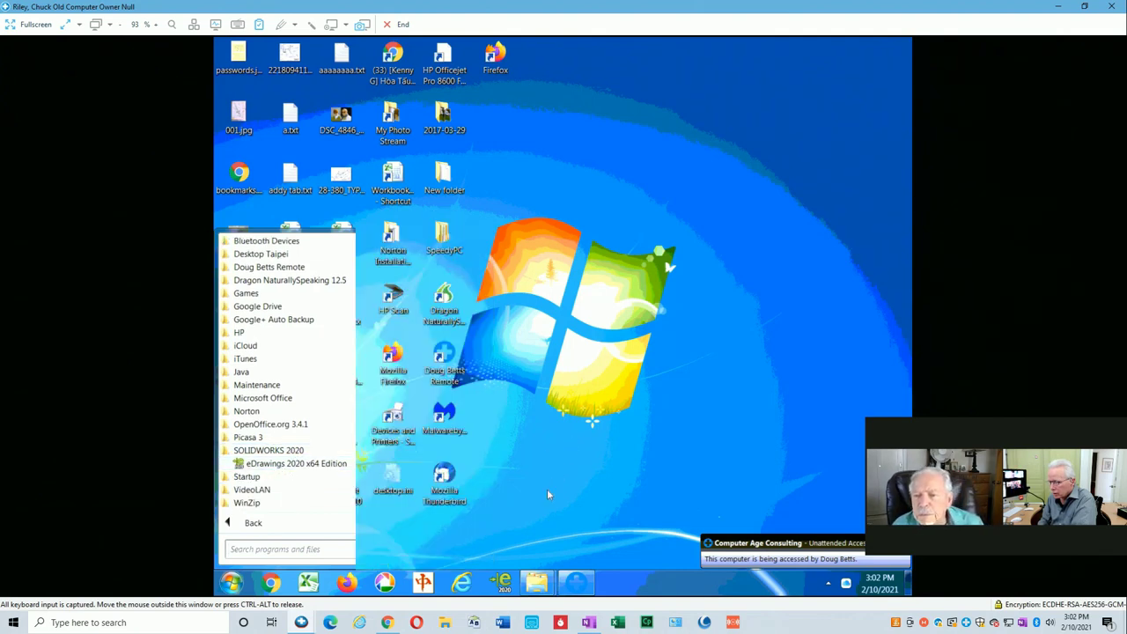
On the new computer, open the SOLIDWORKS Solutions link in a new Chrome tab and view it
mouse_move(308, 622)
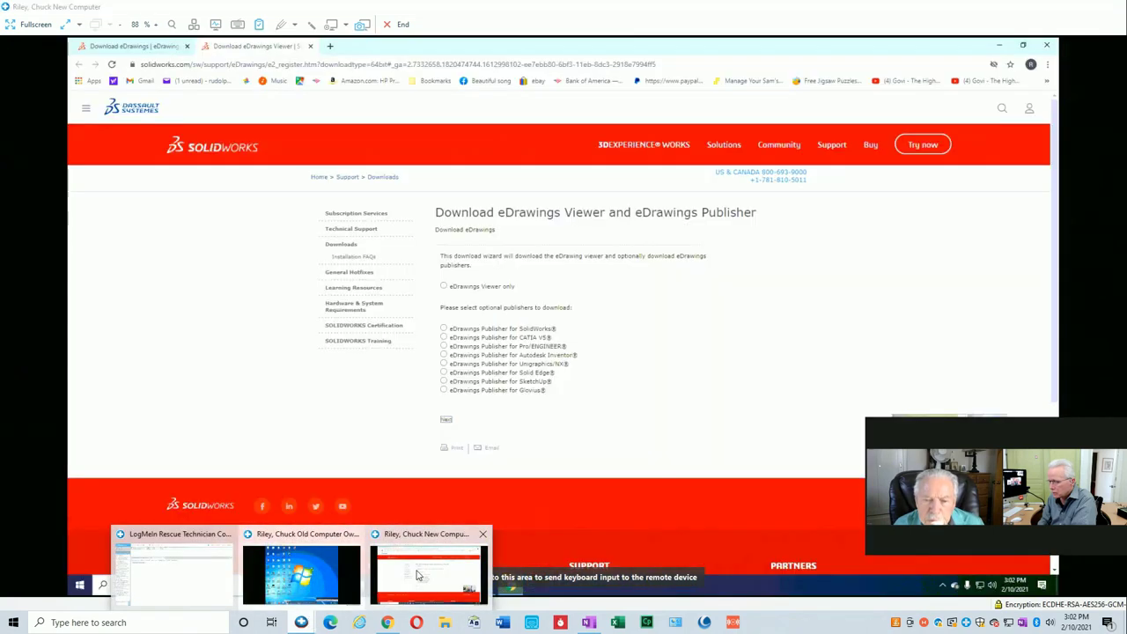
left_click(418, 574)
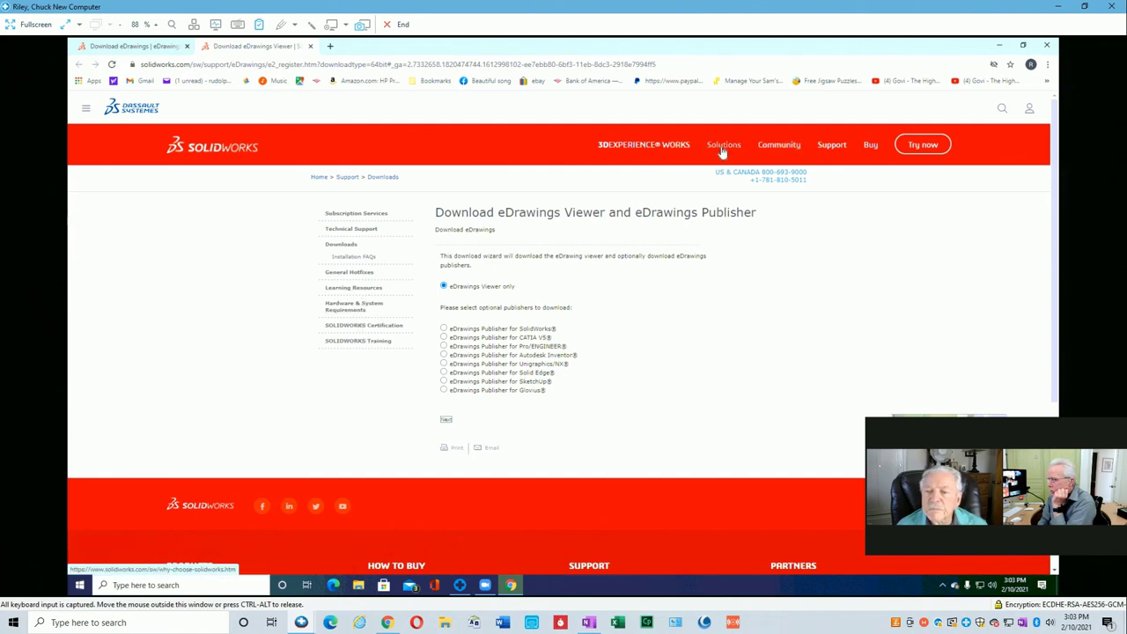
right_click(721, 152)
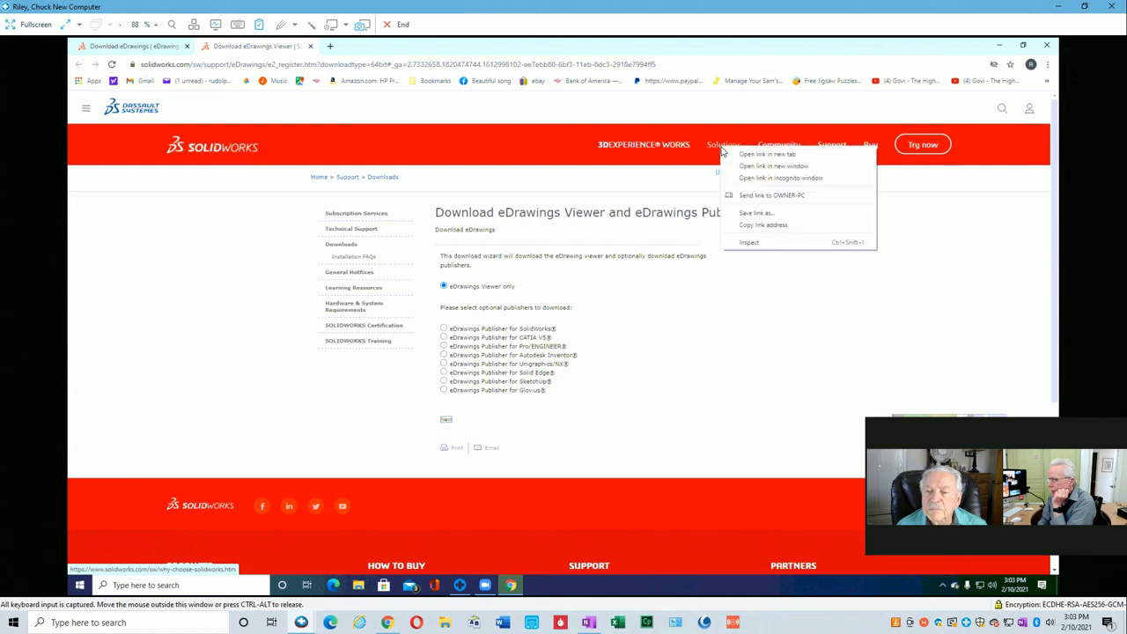
left_click(766, 154)
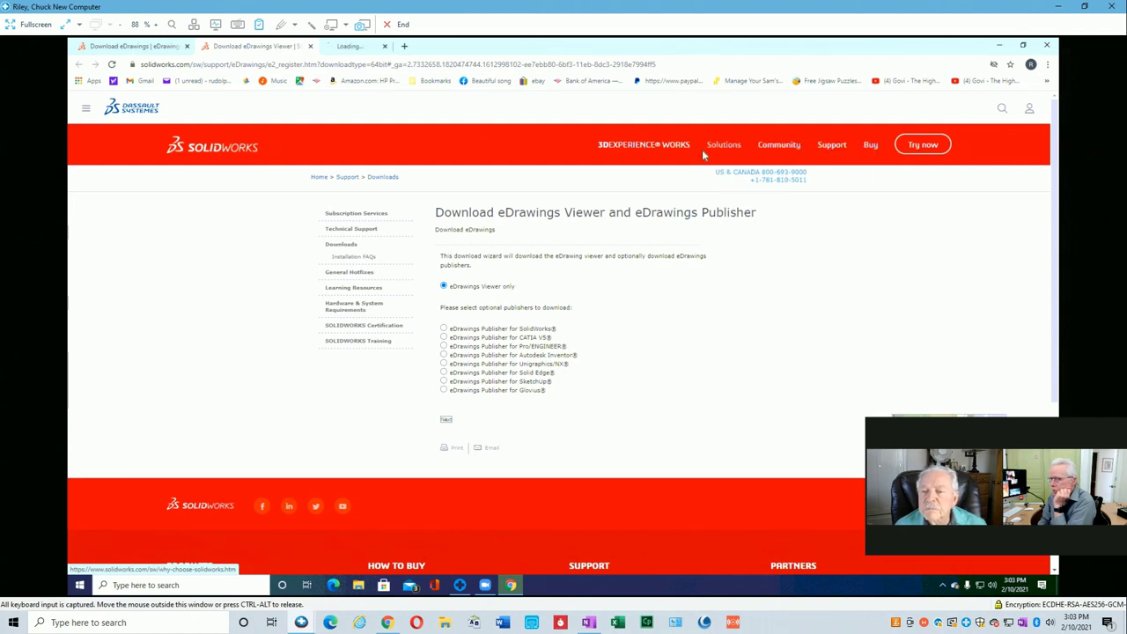
left_click(388, 51)
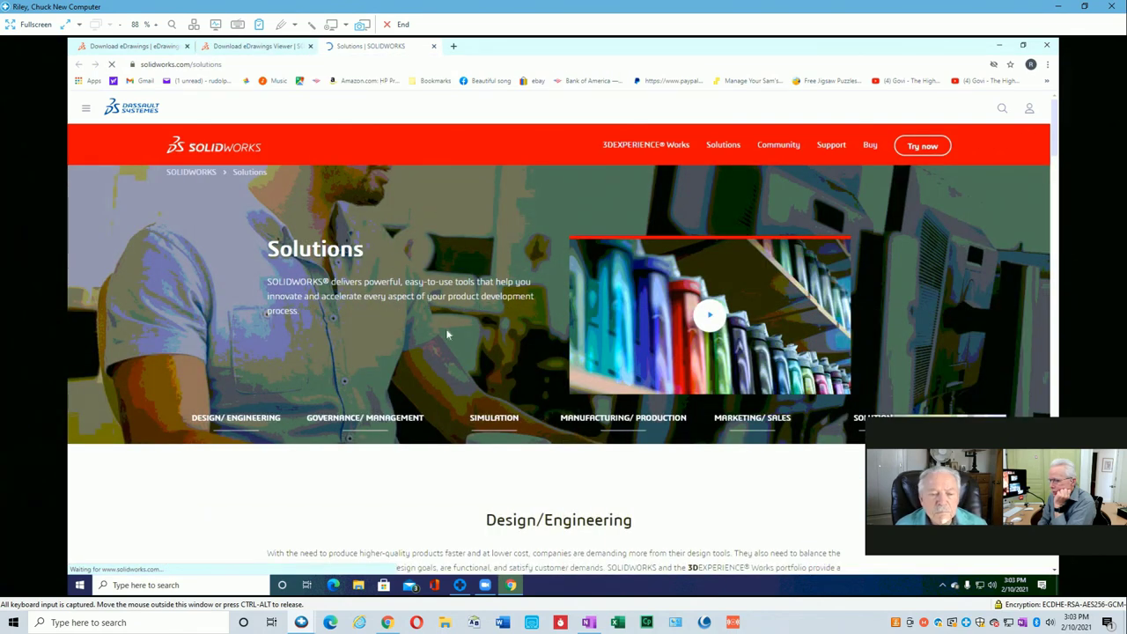
Scroll down through the Solutions page sections and back up a little
scroll(484, 391, "down", 3)
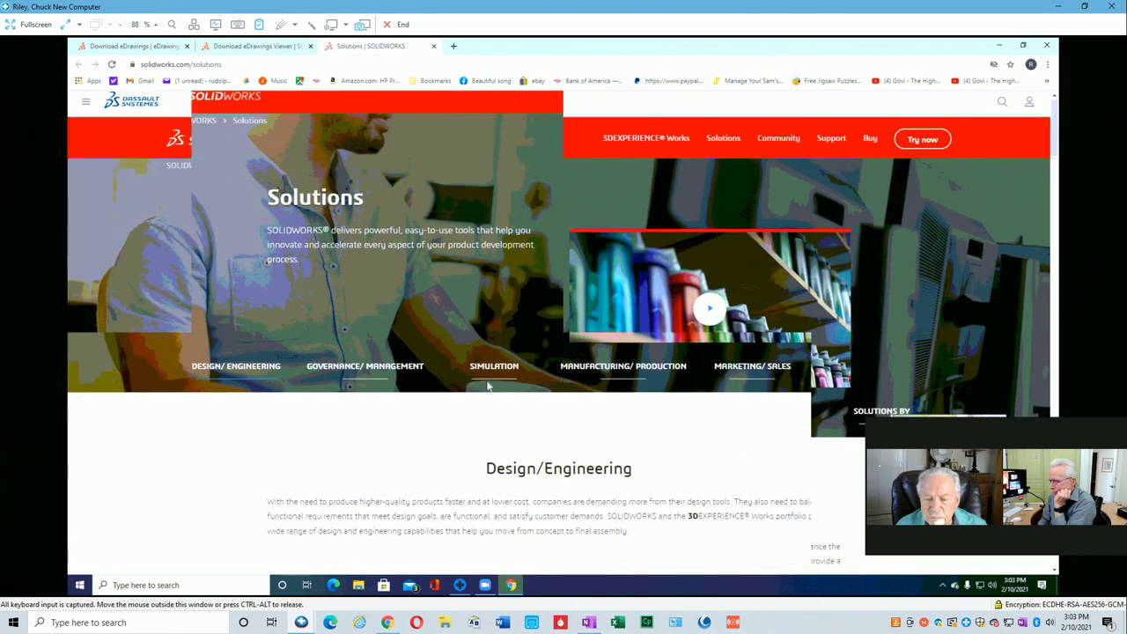
scroll(487, 380, "down", 2)
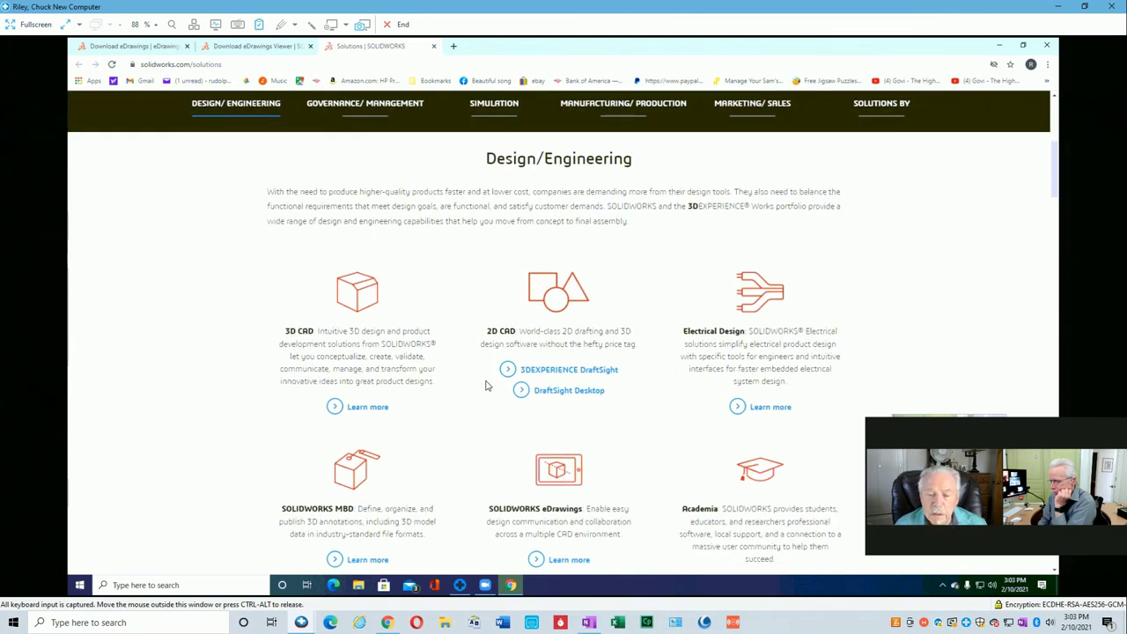
scroll(485, 386, "down", 1)
scroll(483, 389, "down", 2)
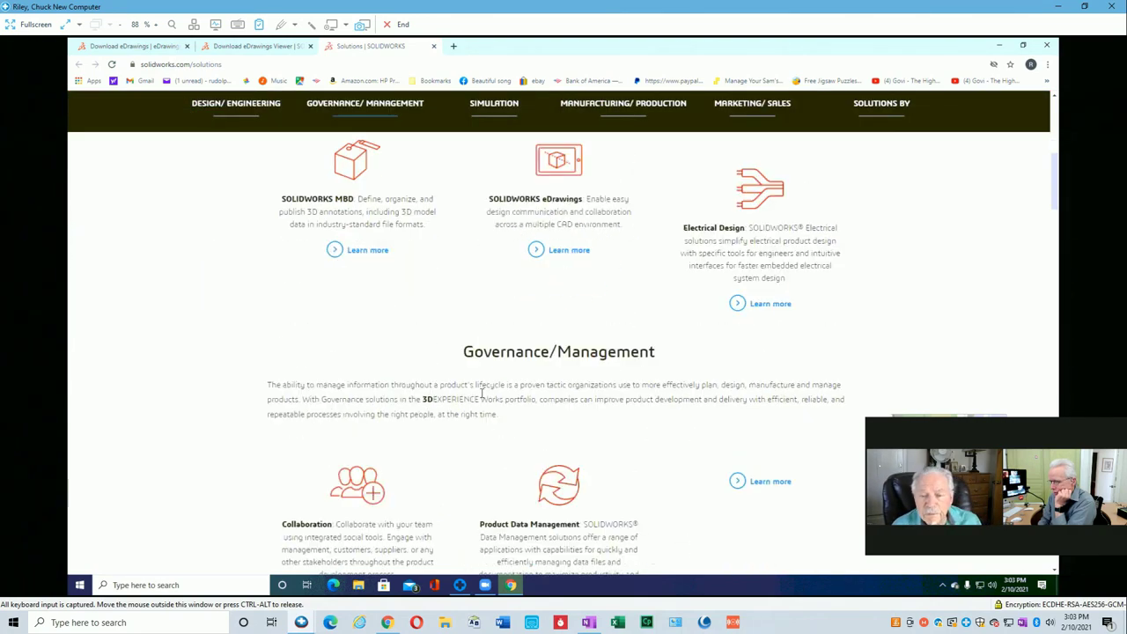
scroll(482, 398, "down", 2)
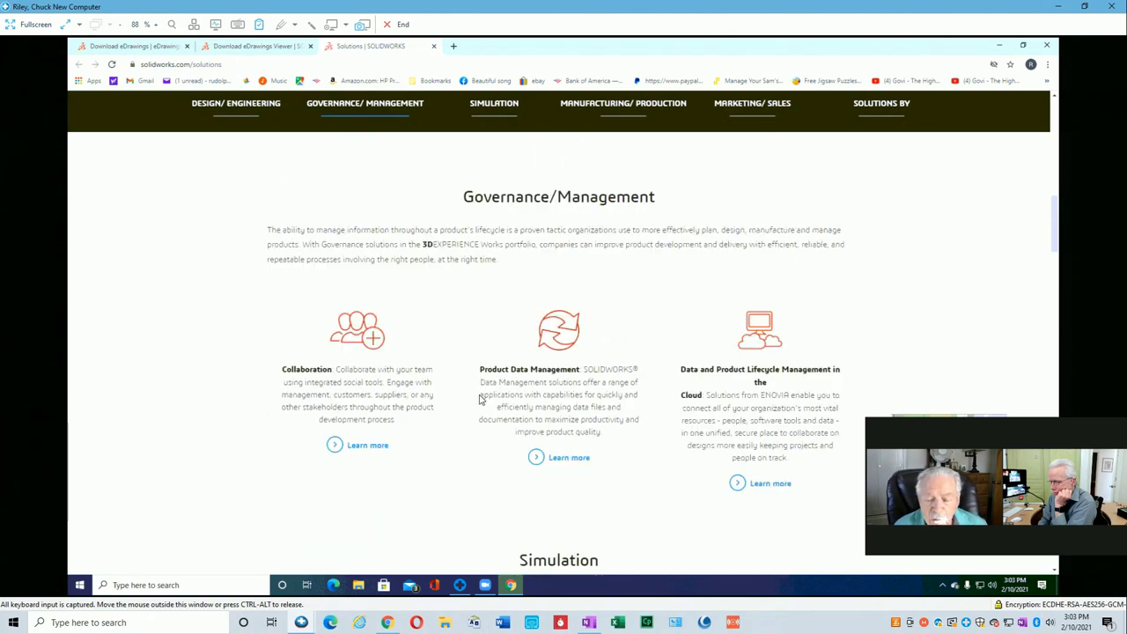
scroll(480, 400, "down", 3)
scroll(482, 398, "down", 1)
scroll(482, 402, "up", 7)
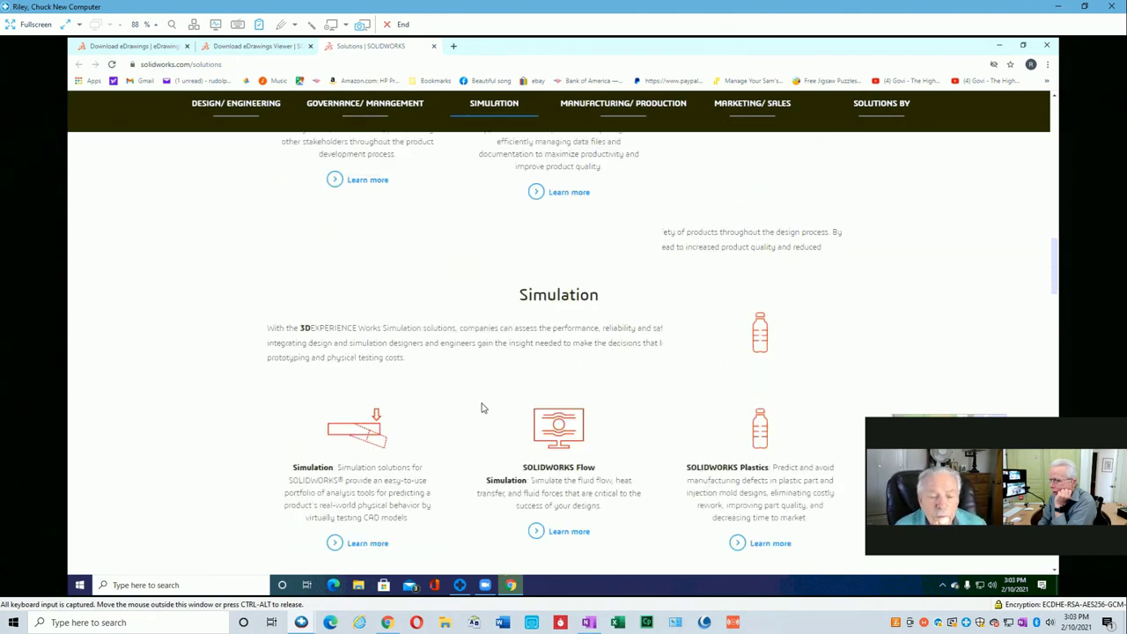
scroll(482, 407, "up", 5)
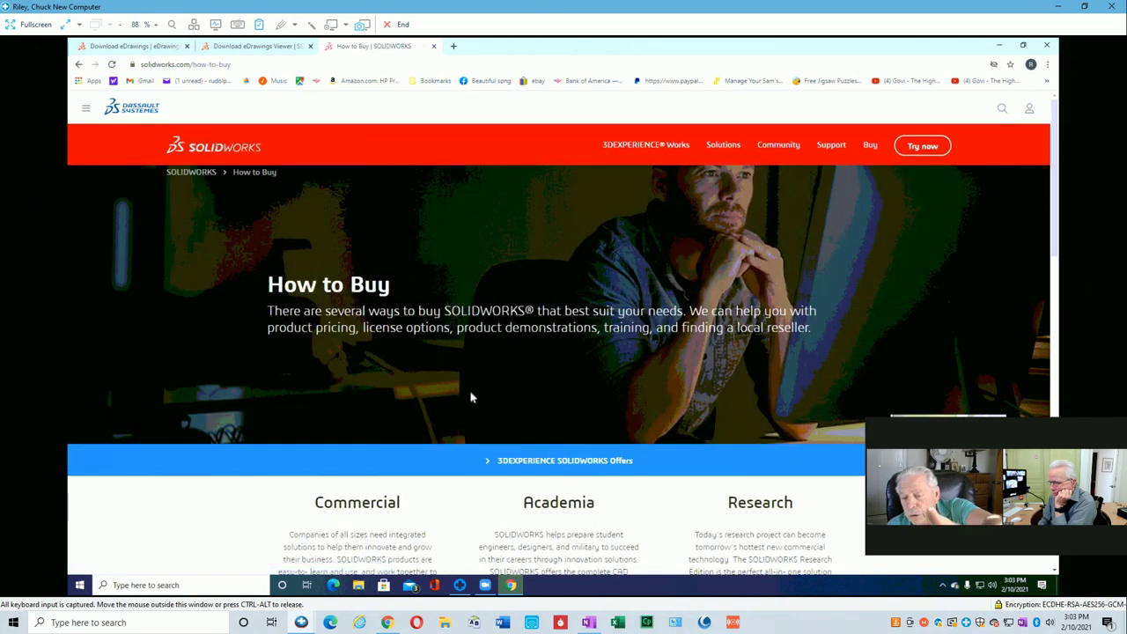
Browse further down the SOLIDWORKS page, then scroll partway back up
scroll(467, 449, "down", 3)
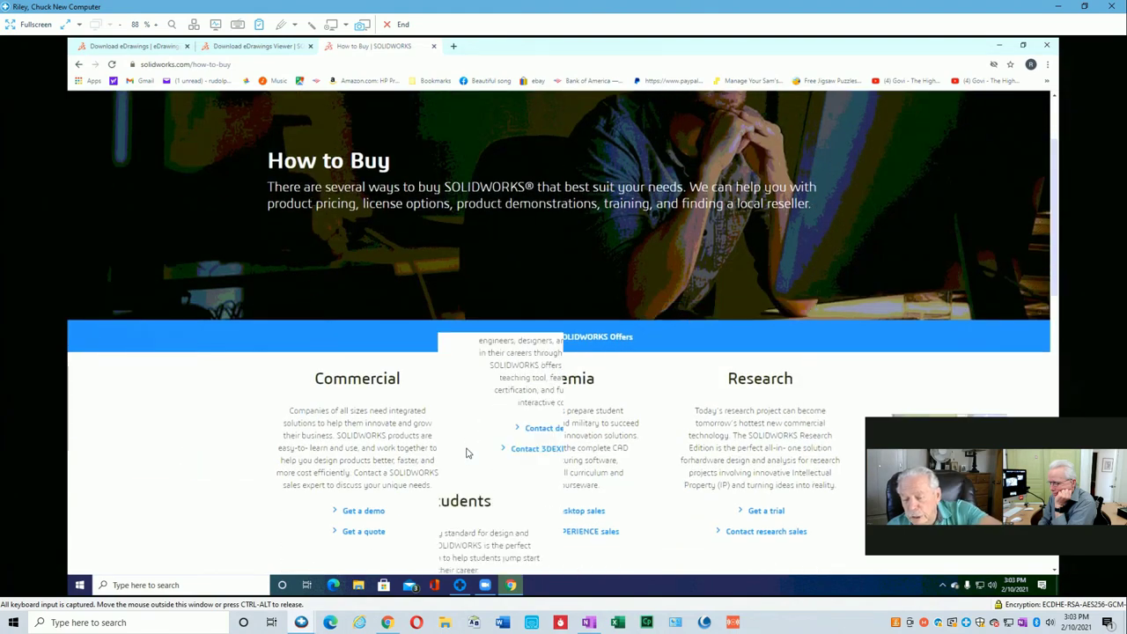
scroll(467, 453, "down", 3)
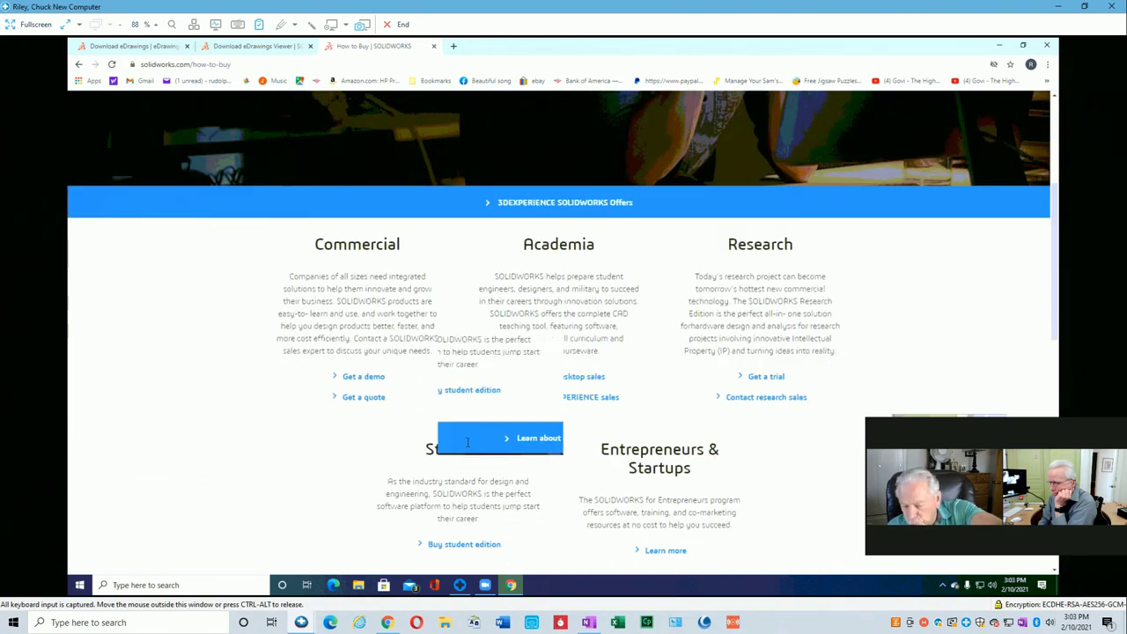
scroll(467, 442, "down", 3)
scroll(468, 447, "down", 3)
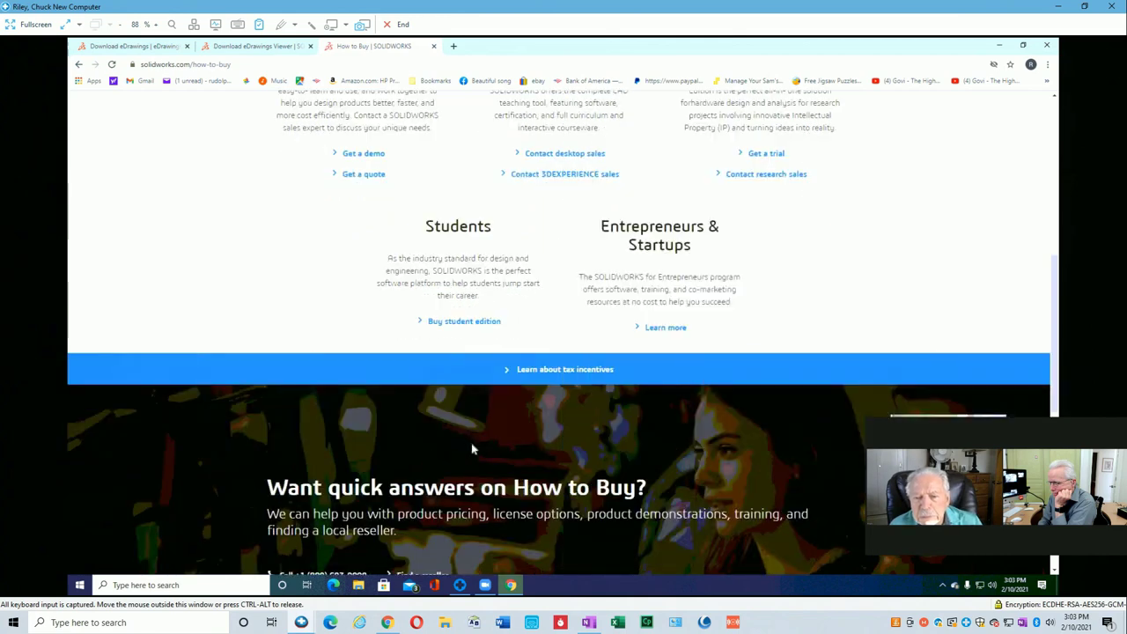
scroll(477, 447, "down", 3)
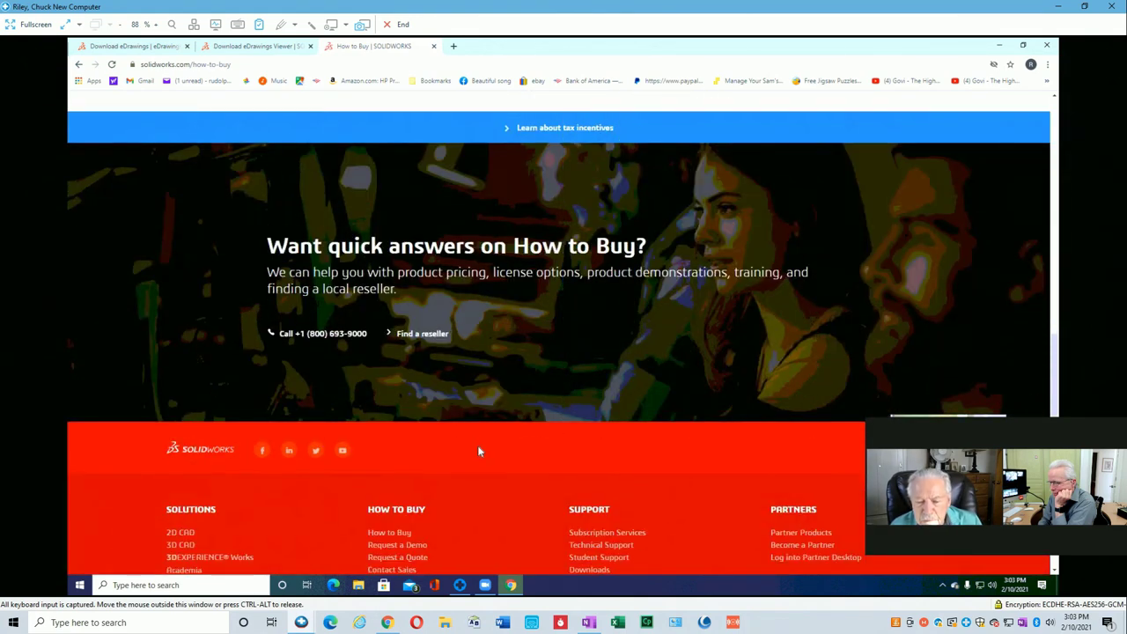
scroll(477, 444, "down", 3)
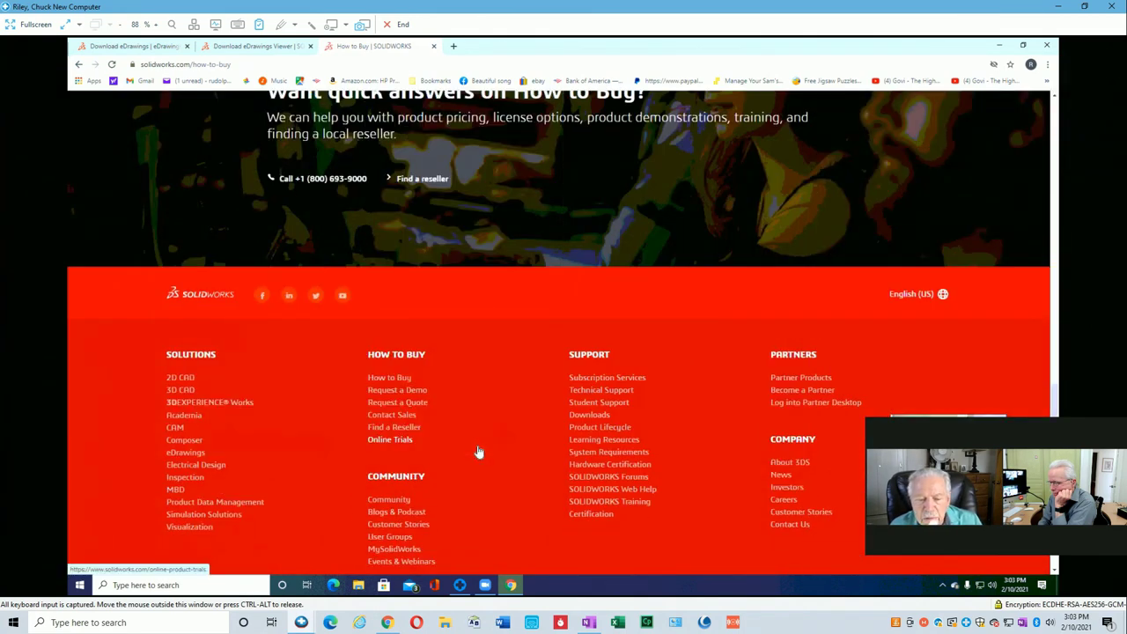
scroll(478, 451, "down", 1)
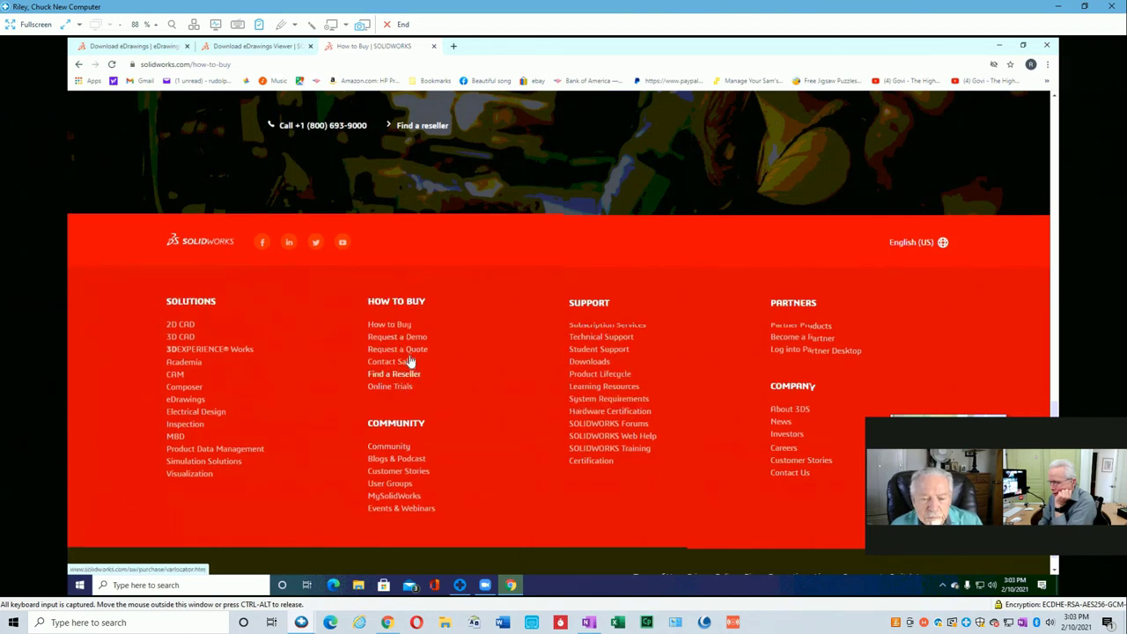
scroll(410, 356, "down", 1)
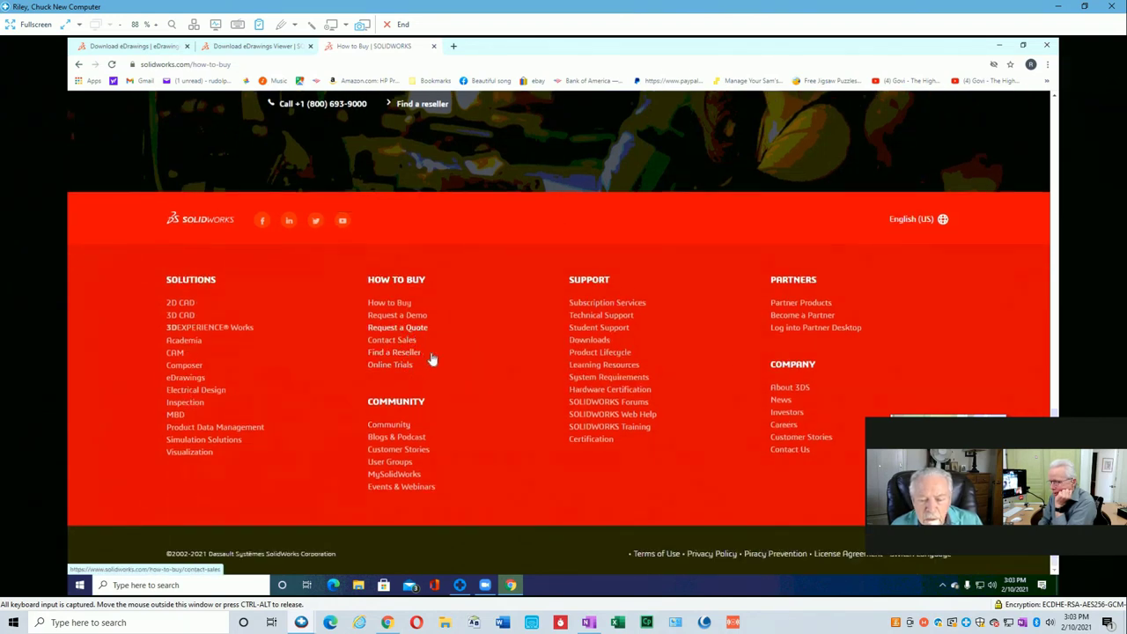
scroll(443, 387, "up", 1)
scroll(443, 386, "up", 5)
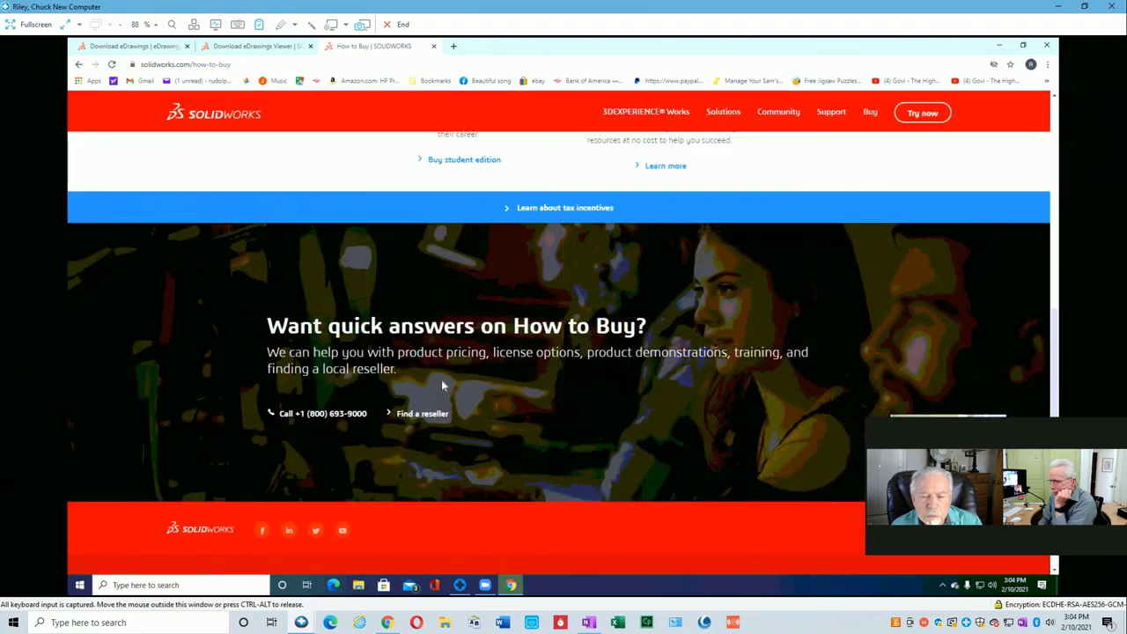
scroll(442, 386, "up", 3)
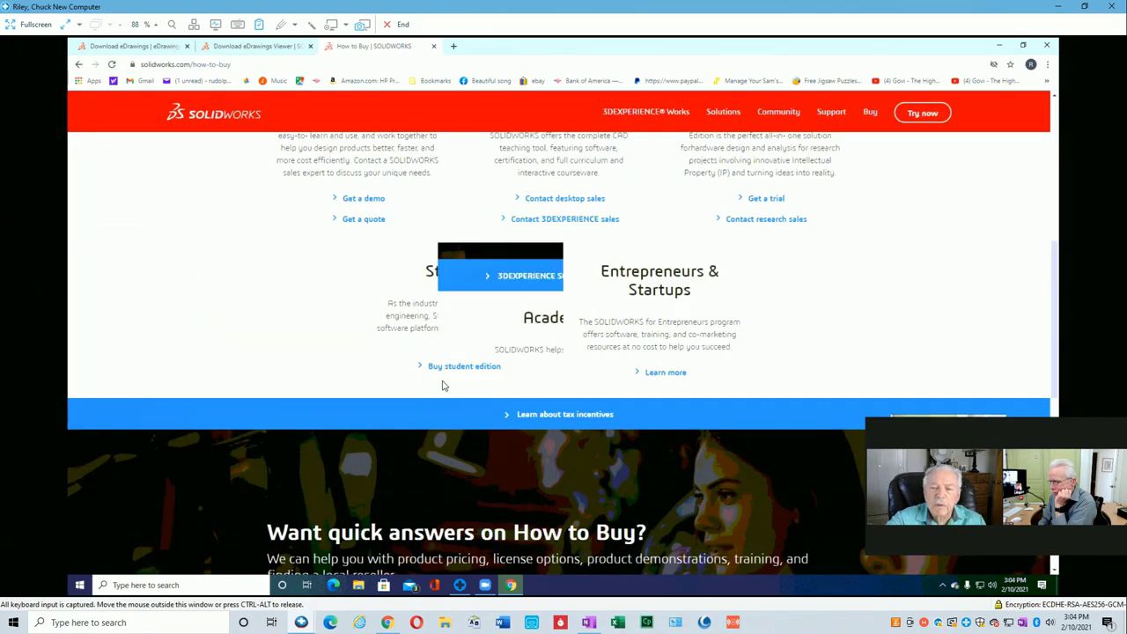
scroll(442, 385, "up", 3)
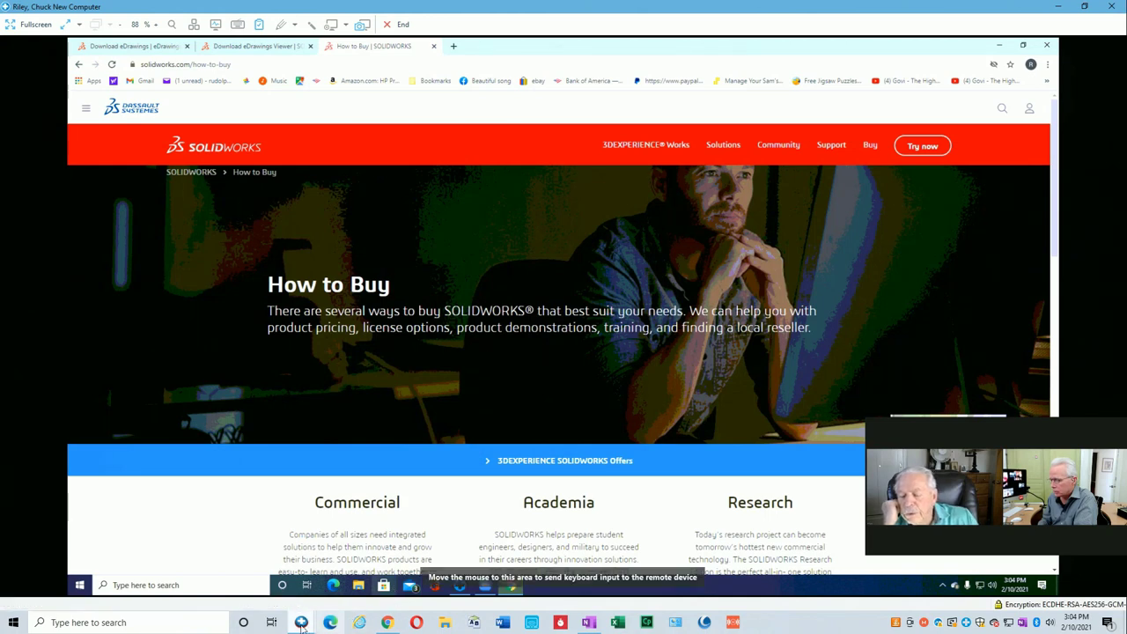
Bring the new computer's session forward and show the Download eDrawings Viewer tab
mouse_move(302, 624)
left_click(378, 588)
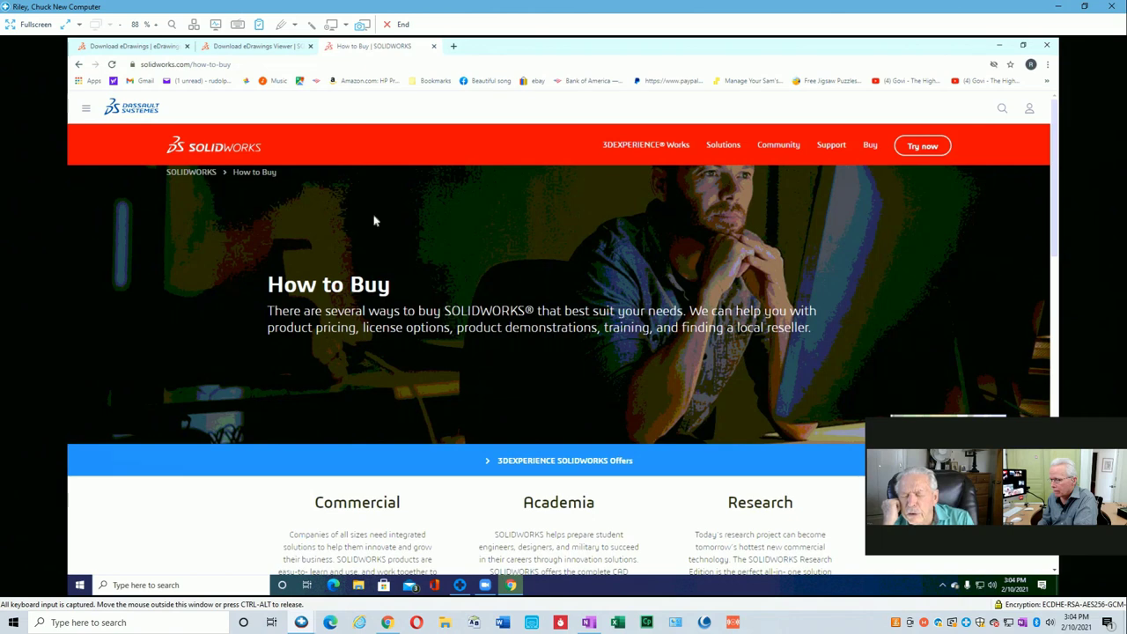
left_click(264, 47)
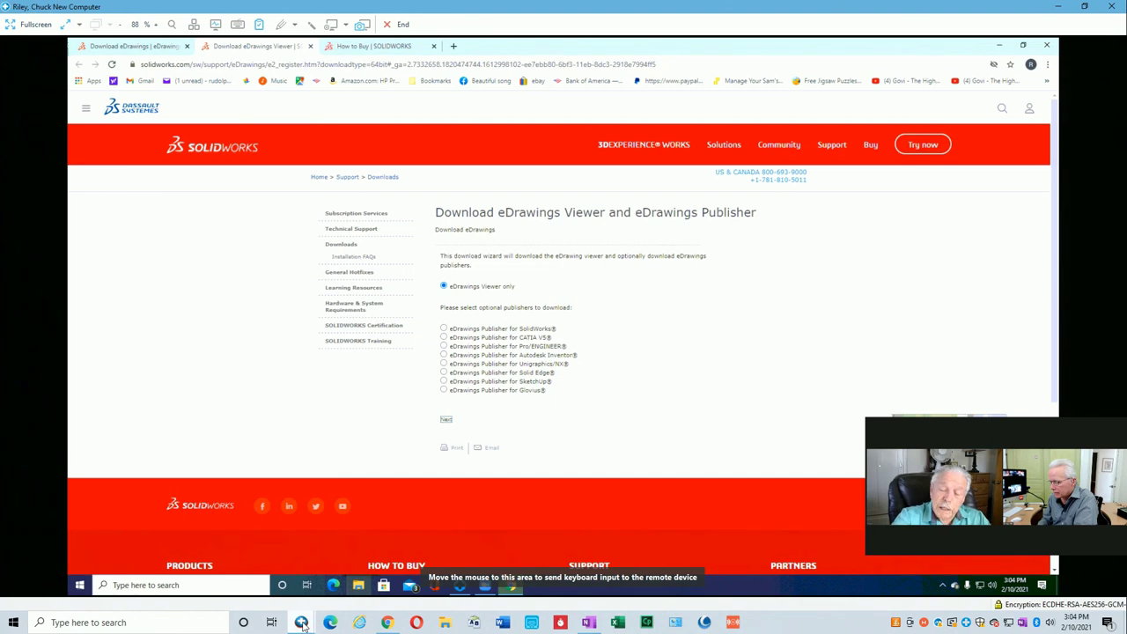
On the old computer, check that DRIVERS\eDrawings holds eDrawingsFullAllX64.exe, then return to C:\DRIVERS
mouse_move(301, 621)
left_click(274, 588)
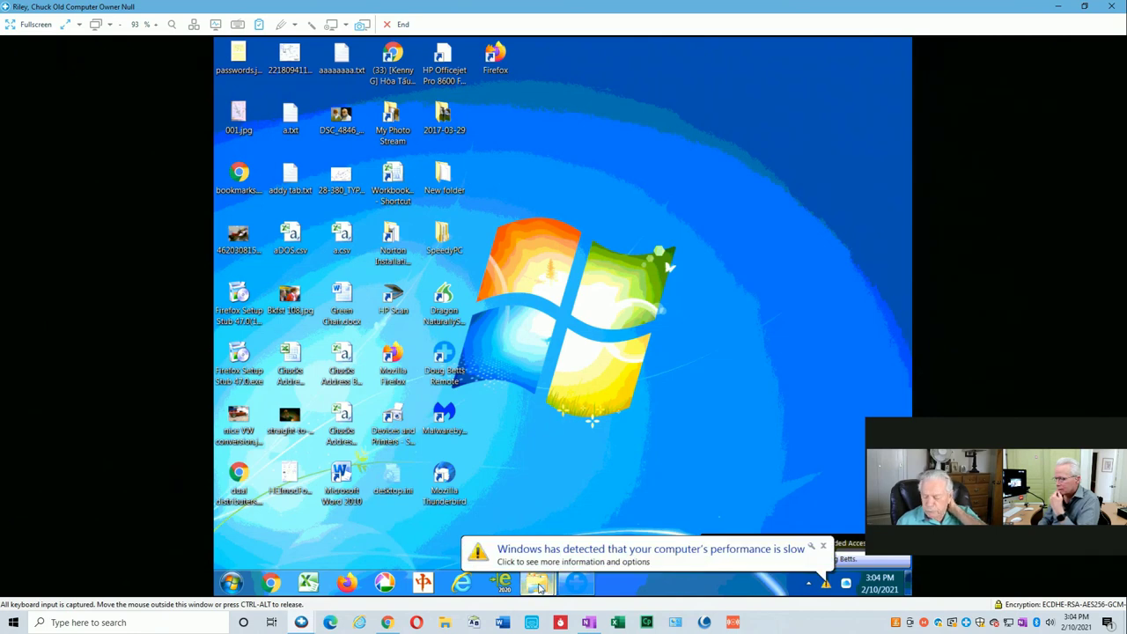
mouse_move(539, 588)
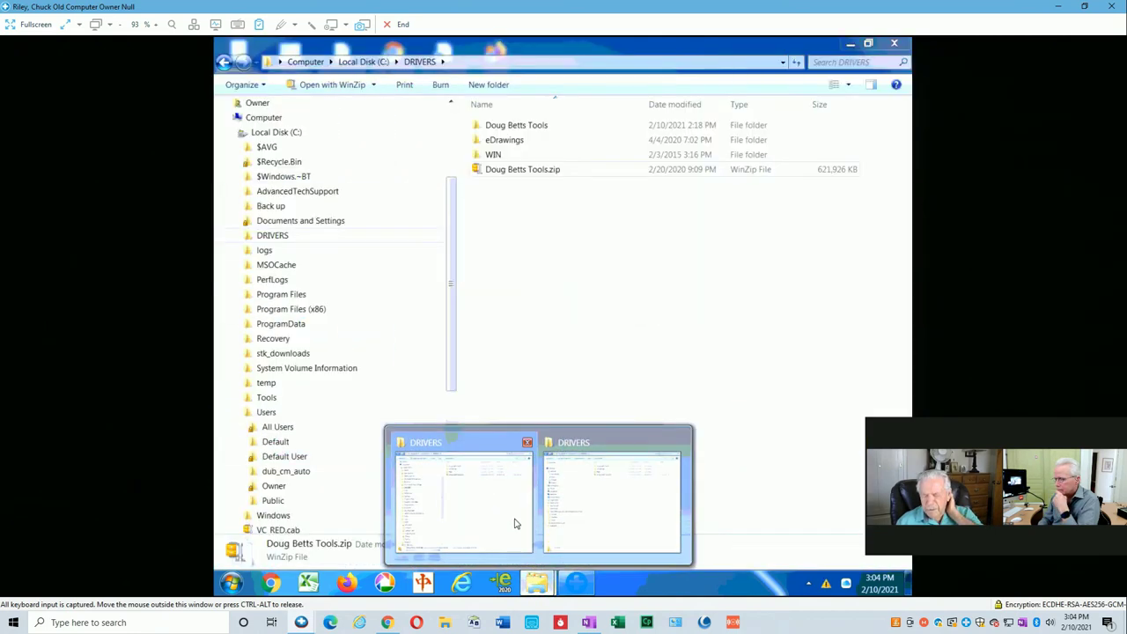
left_click(515, 523)
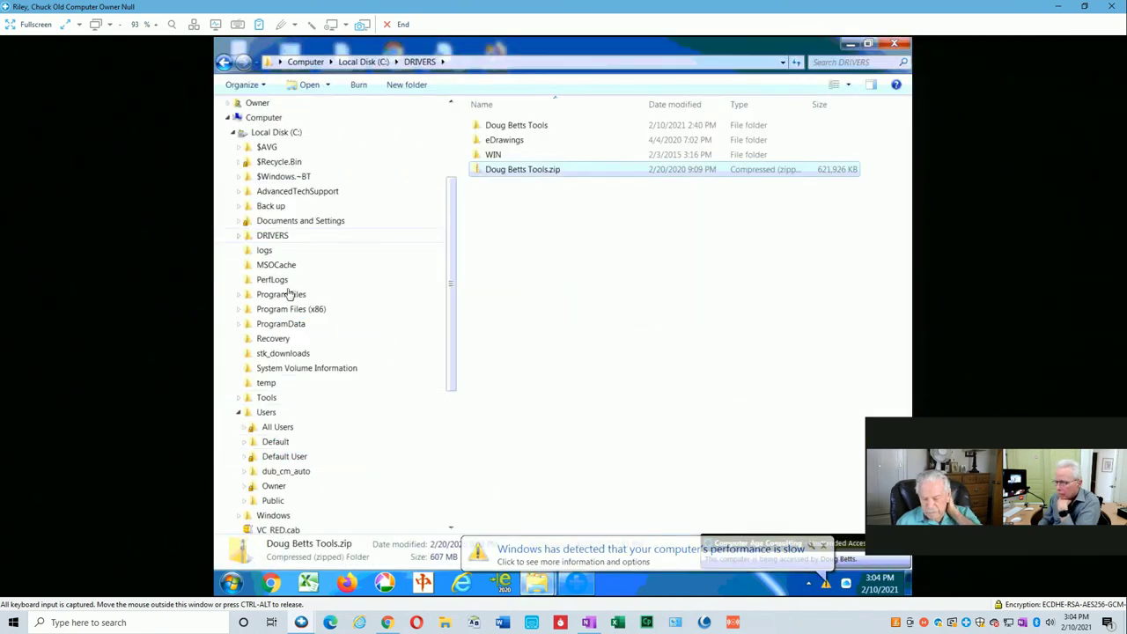
left_click(275, 236)
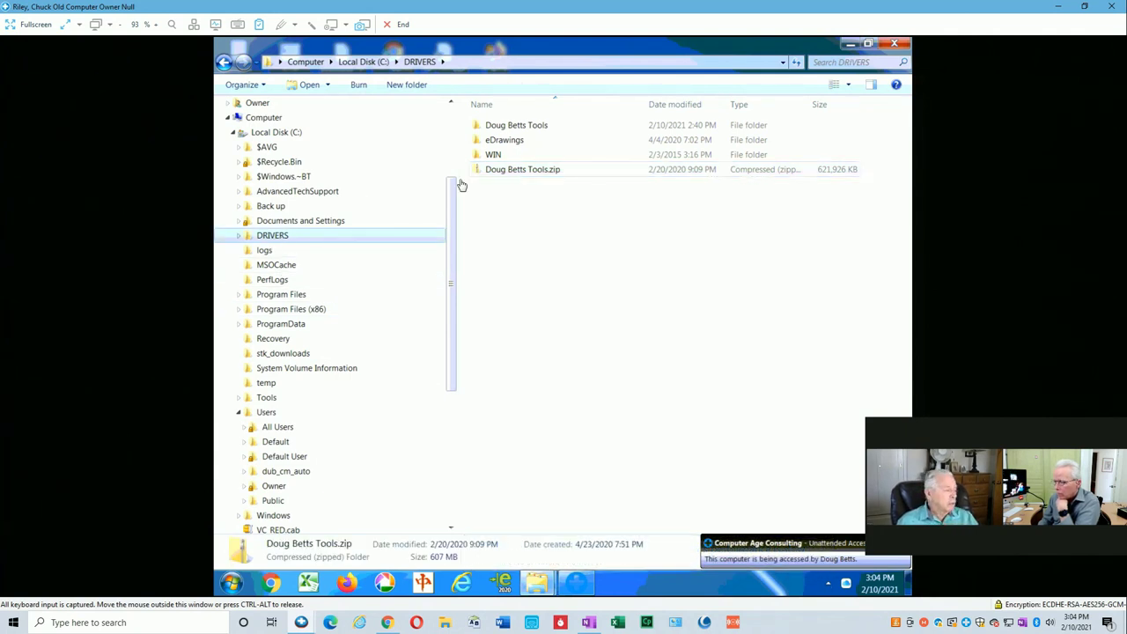
double_click(504, 140)
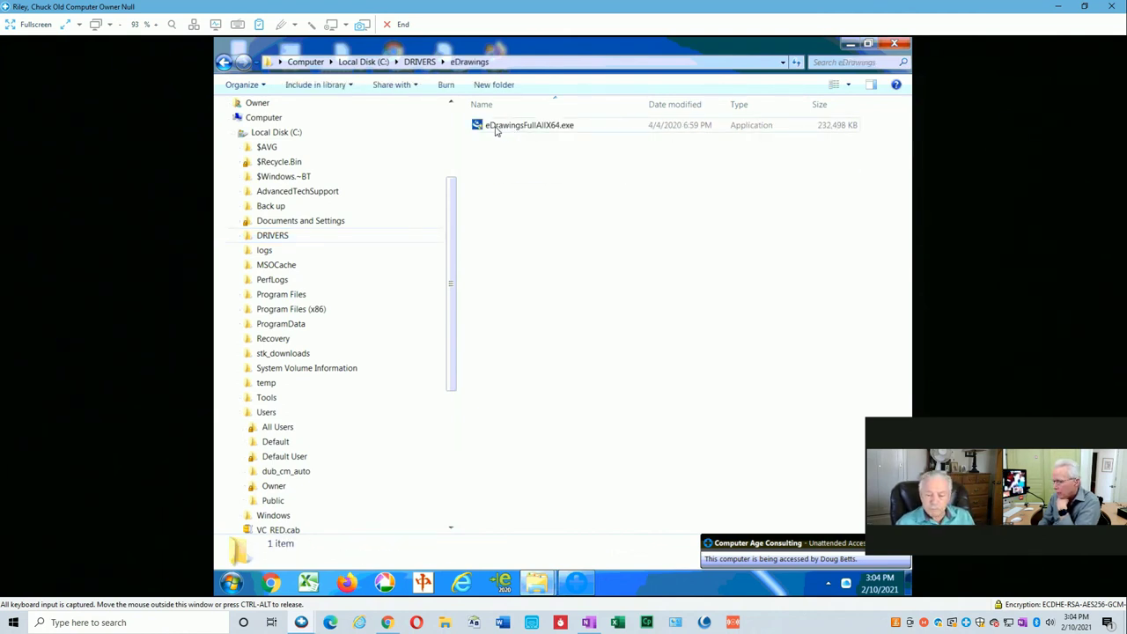
left_click(420, 62)
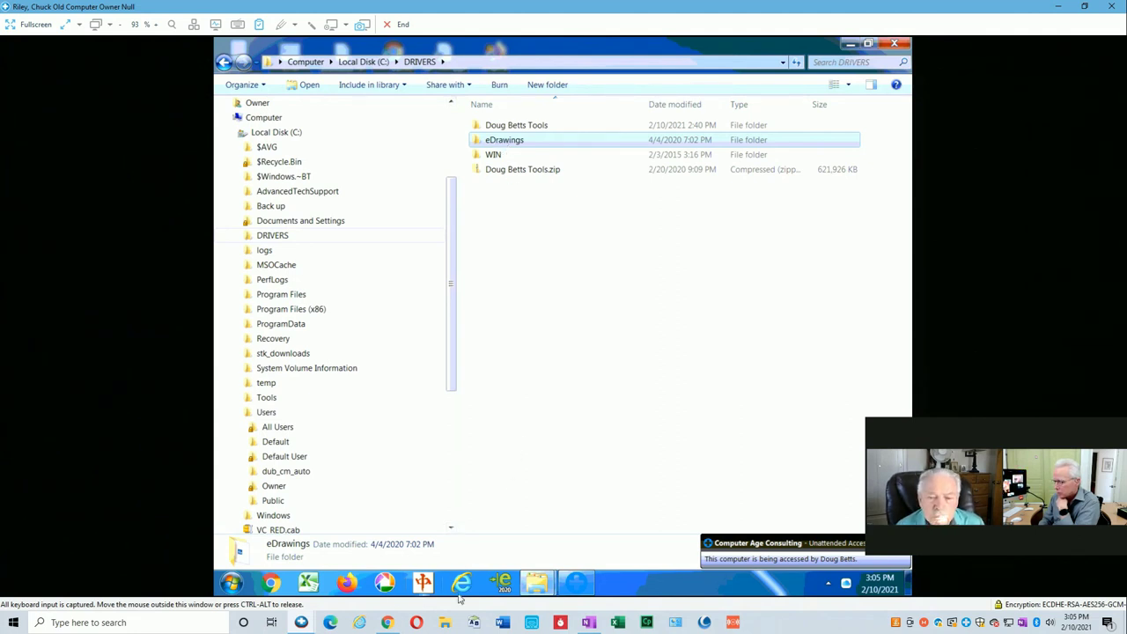
mouse_move(300, 625)
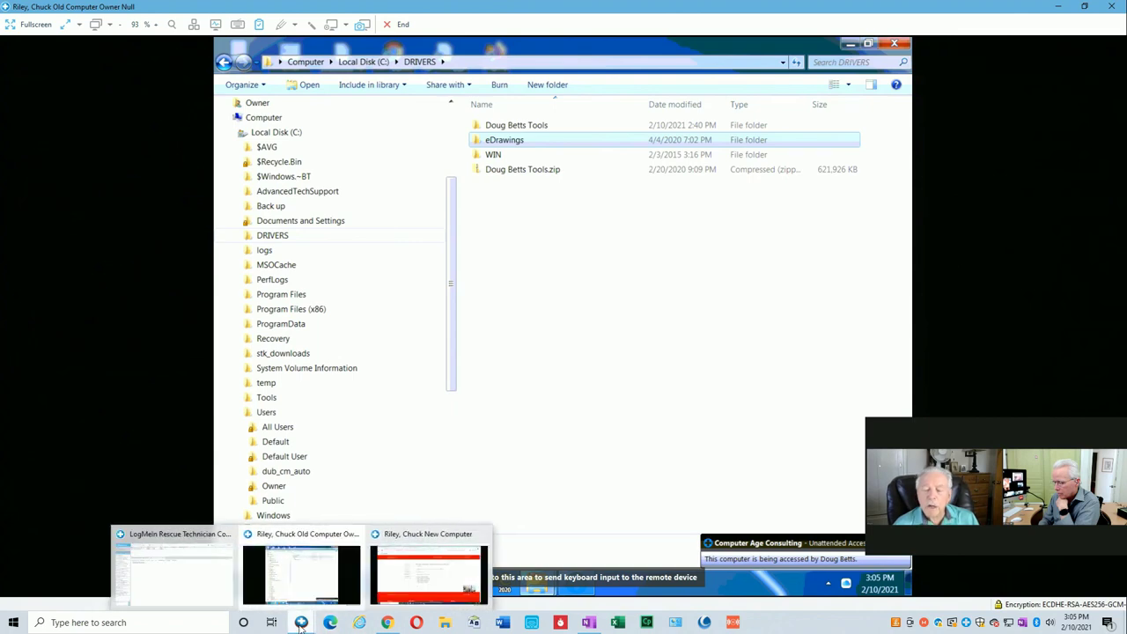
Switch to the new computer's session and minimize its browser to reveal the desktop
left_click(426, 576)
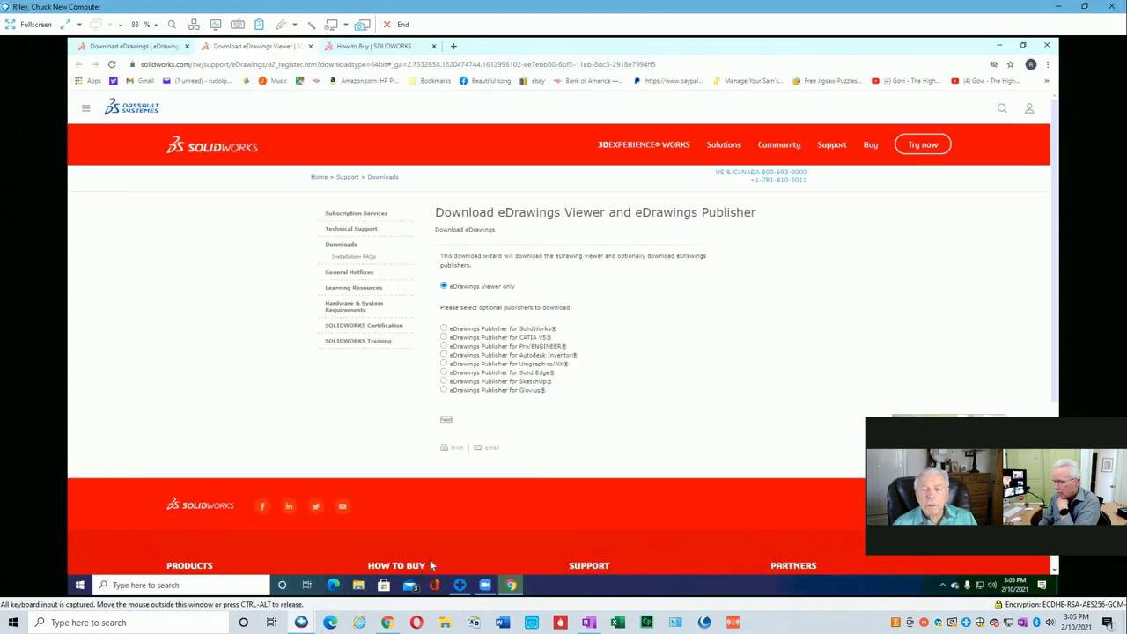
left_click(999, 46)
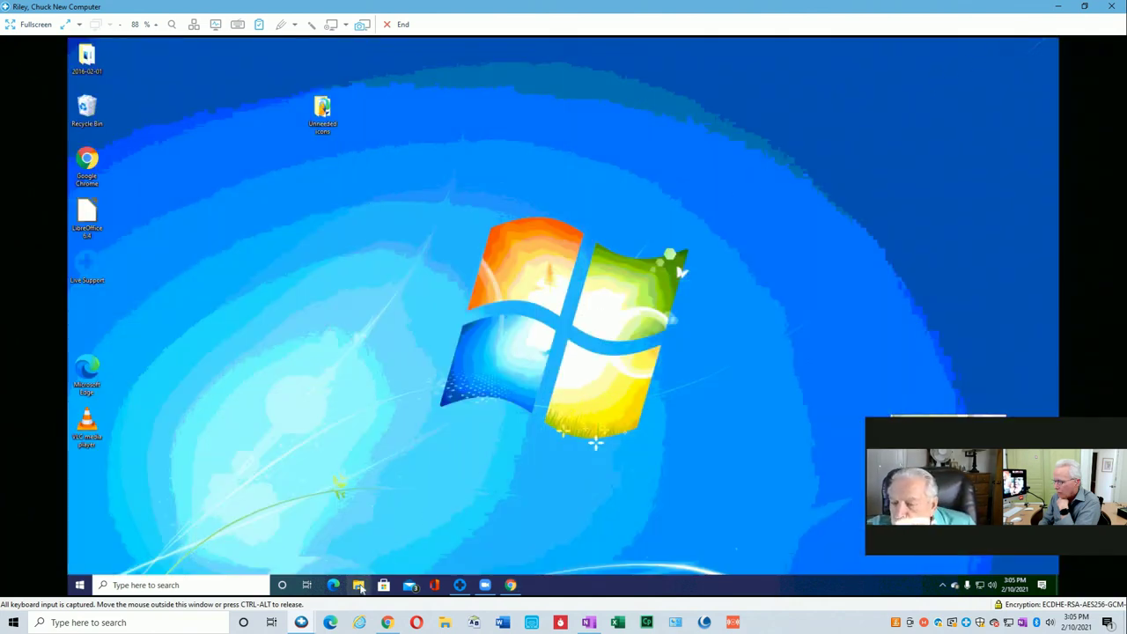
On the new computer, browse the old PC's shared drive to F:\DRIVERS and copy the eDrawings folder
mouse_move(301, 622)
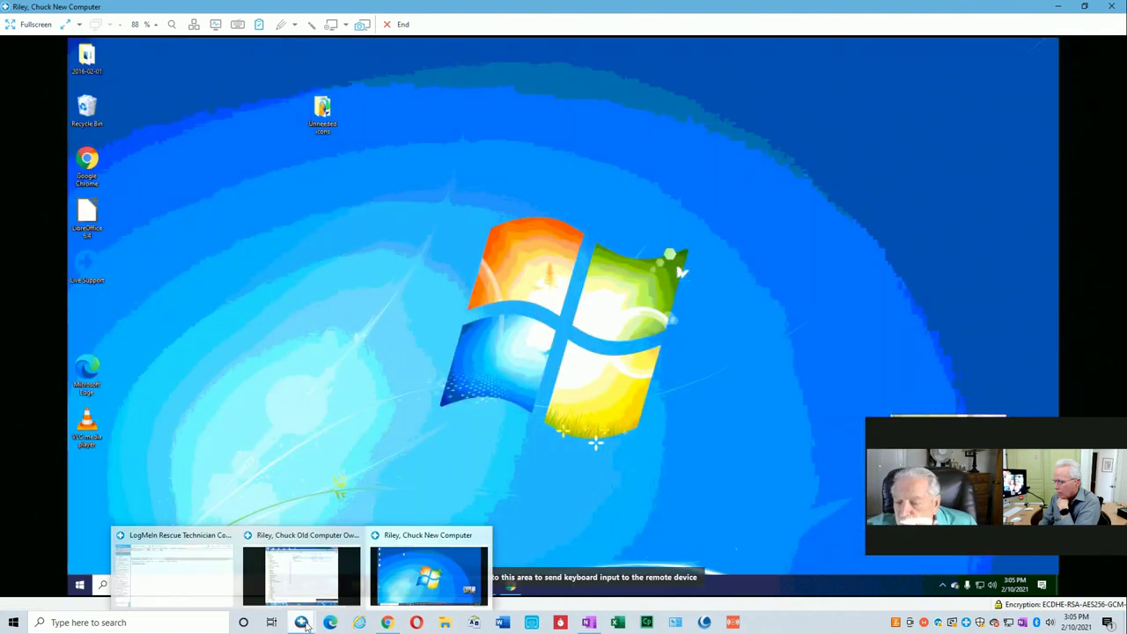
left_click(297, 576)
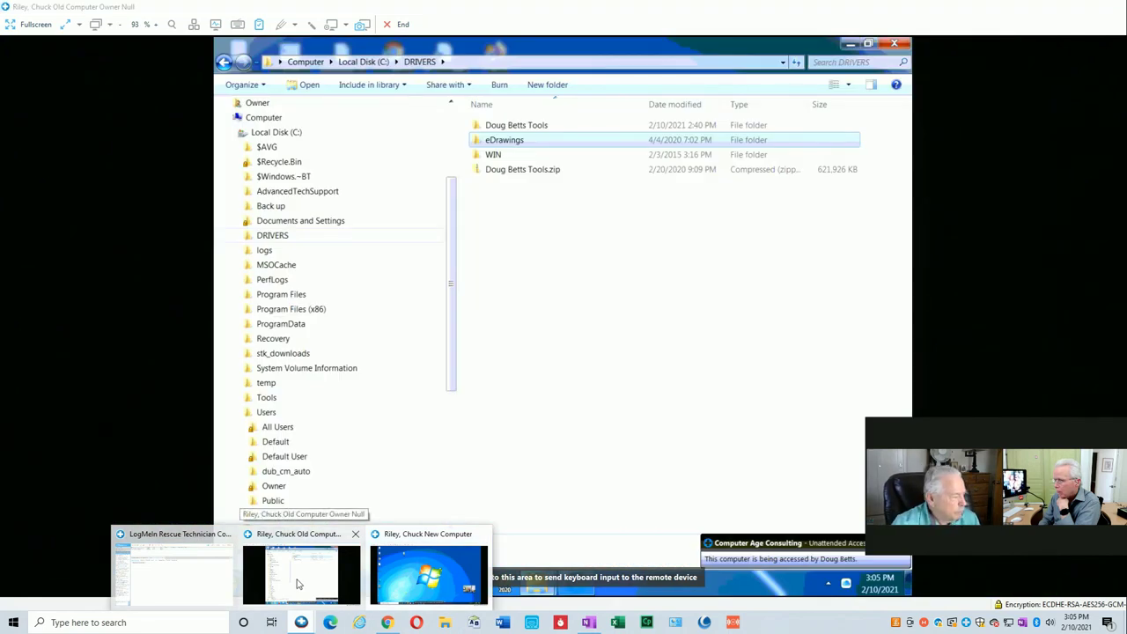
left_click(298, 583)
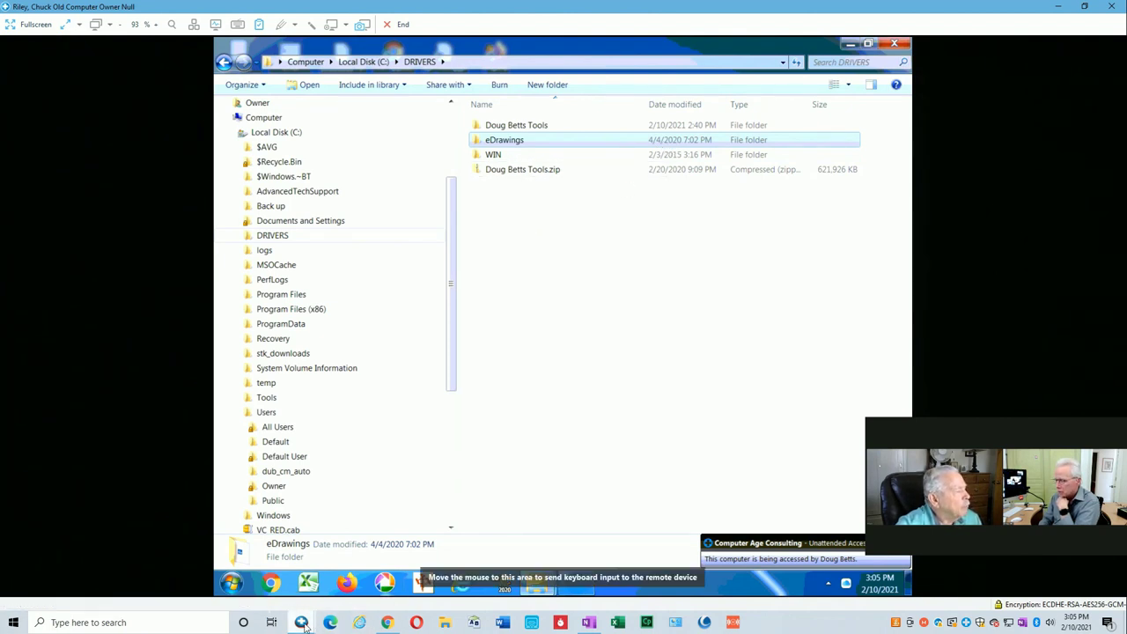
mouse_move(303, 622)
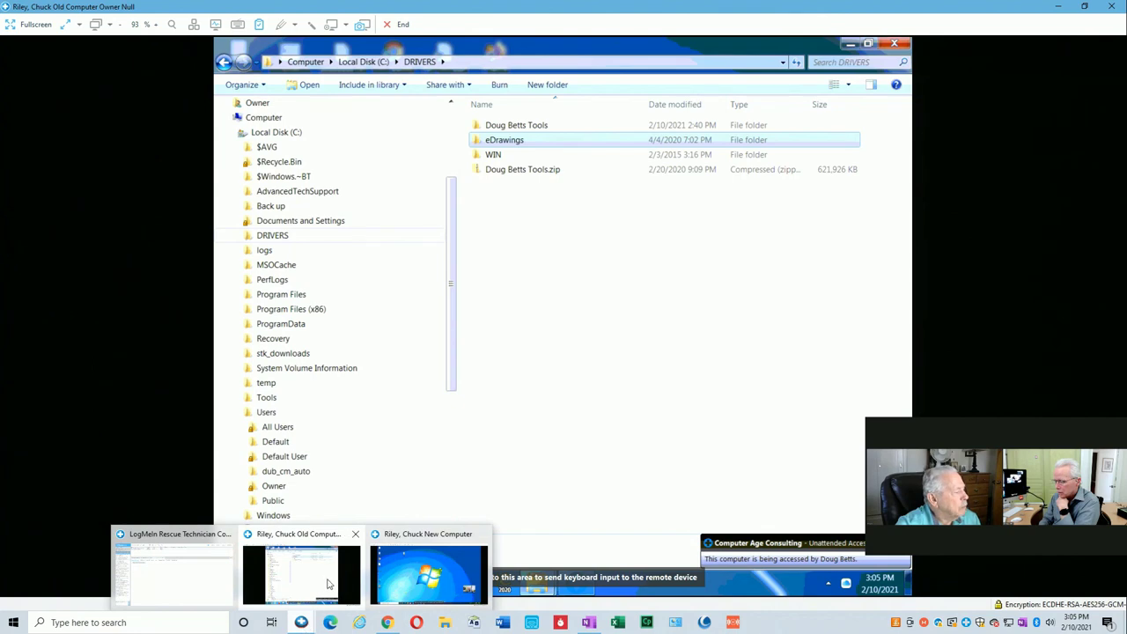
left_click(414, 572)
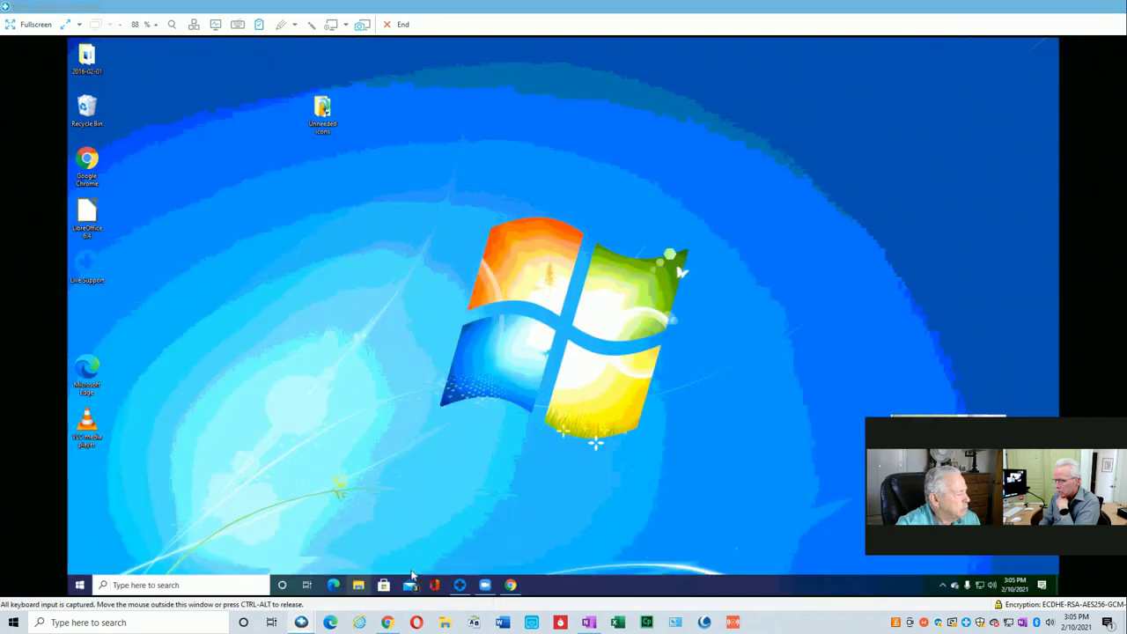
left_click(358, 585)
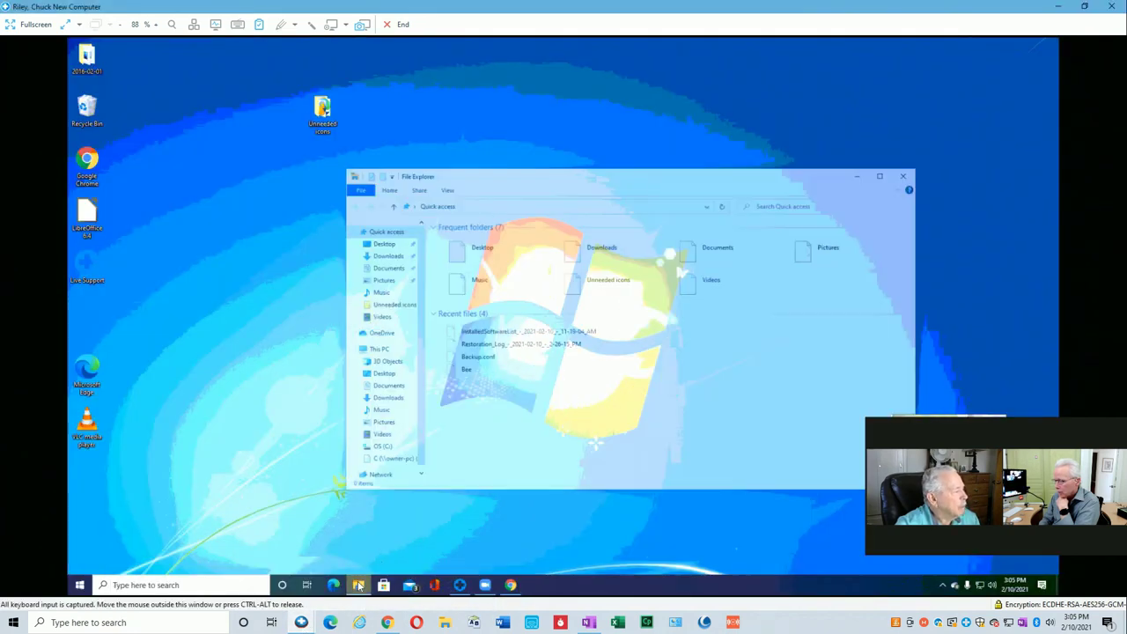
left_click(390, 467)
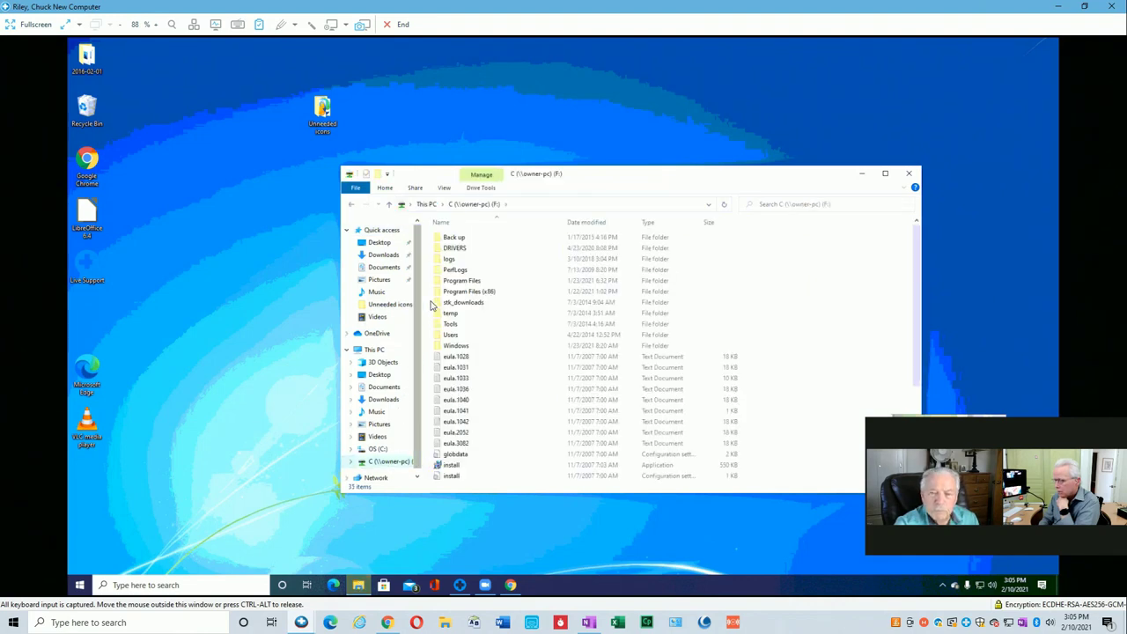
double_click(453, 249)
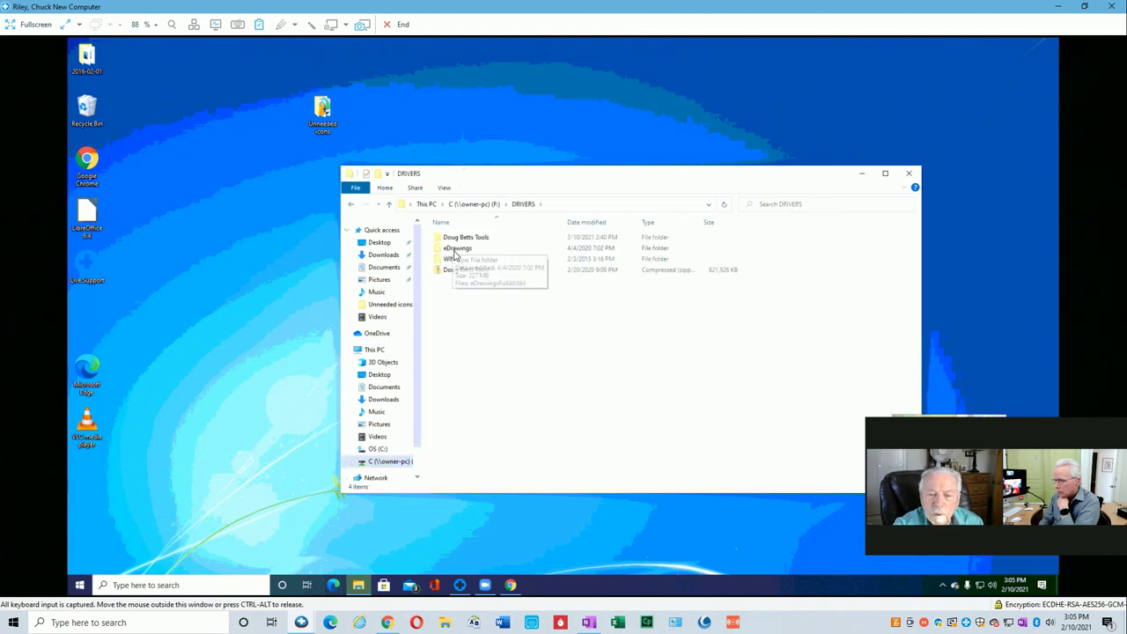
right_click(455, 251)
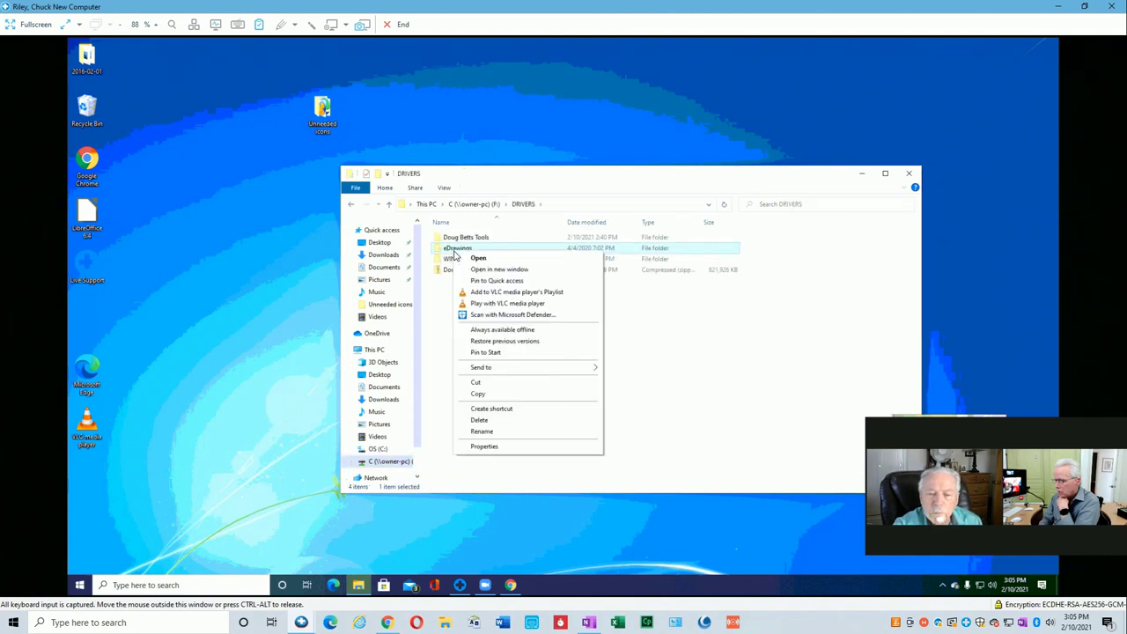
left_click(476, 395)
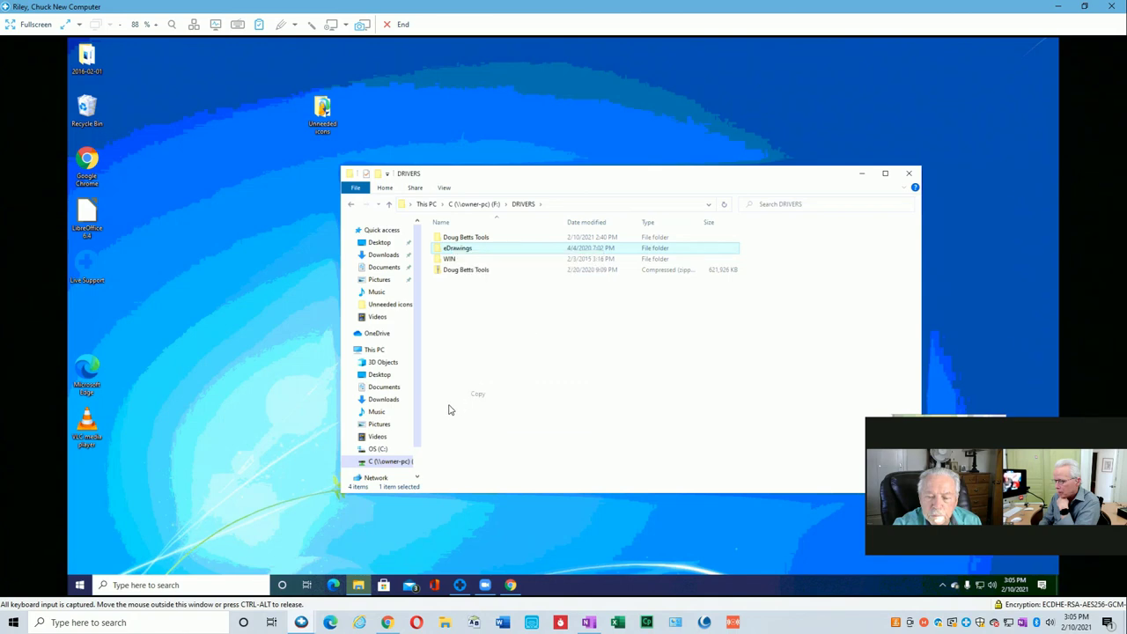
Paste eDrawings into C:\SWSetup and select the eDrawingsFullAllX64 installer inside it
left_click(352, 449)
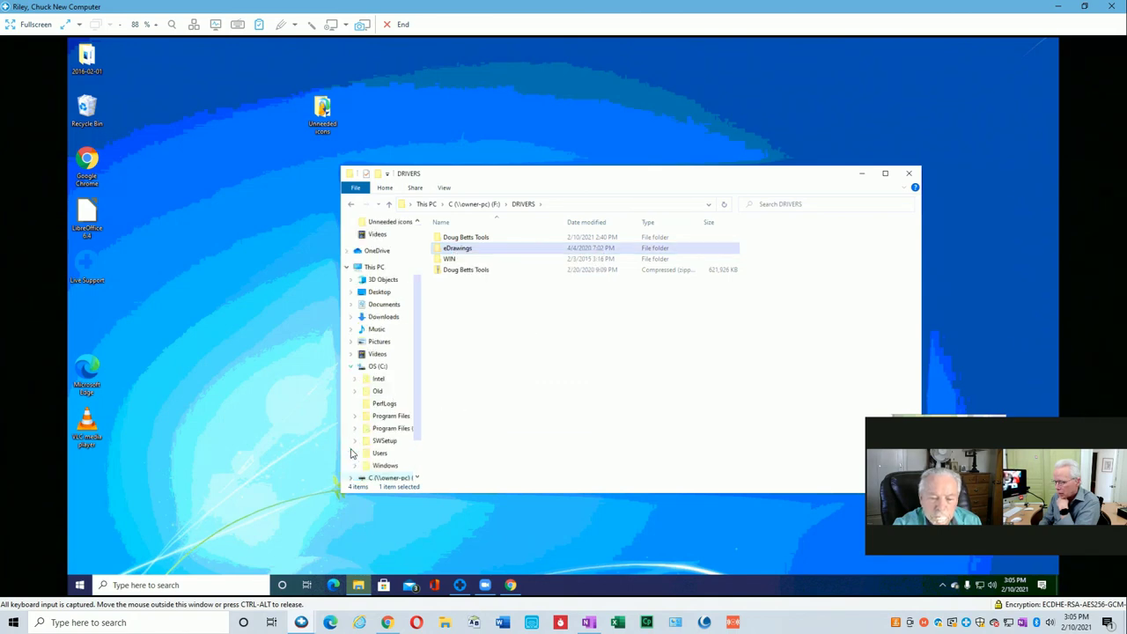
left_click(382, 442)
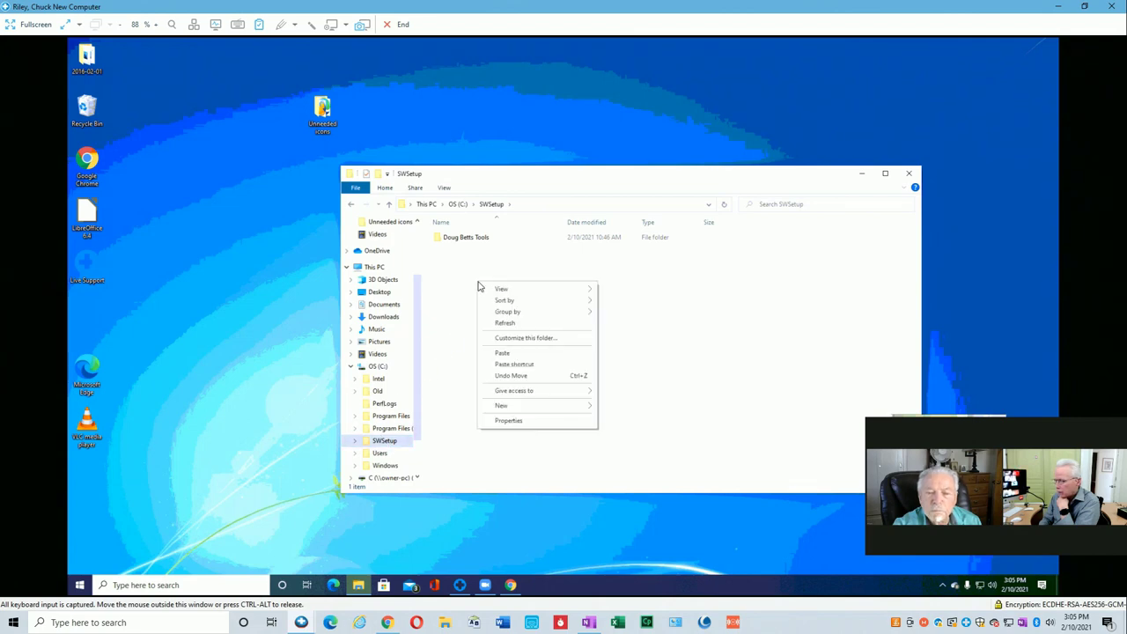
right_click(479, 287)
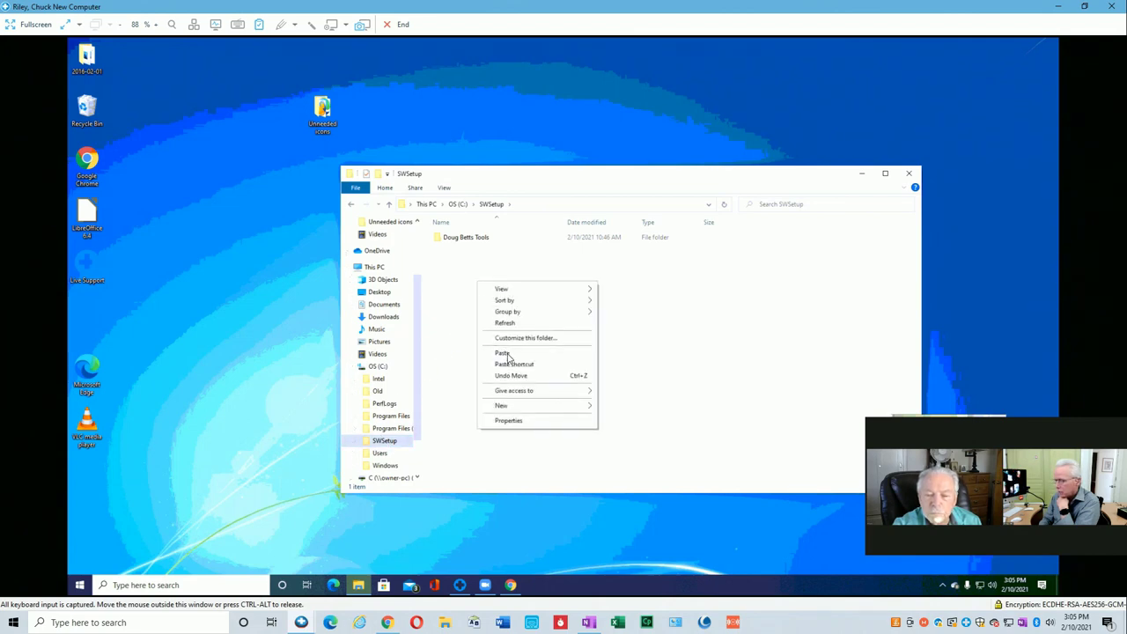
left_click(503, 353)
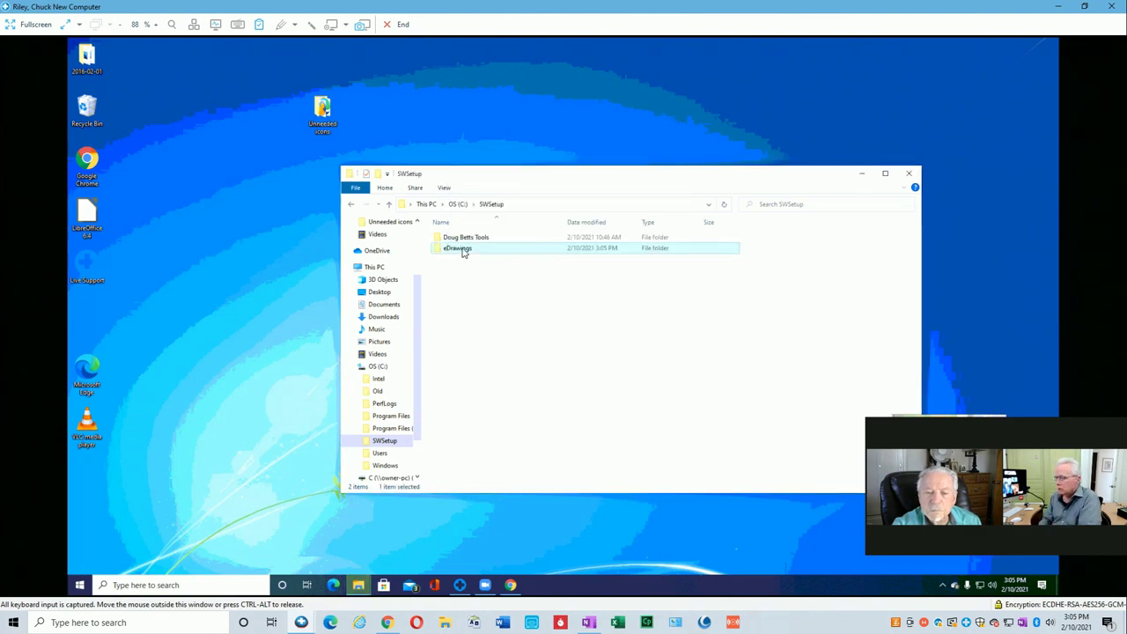
double_click(462, 250)
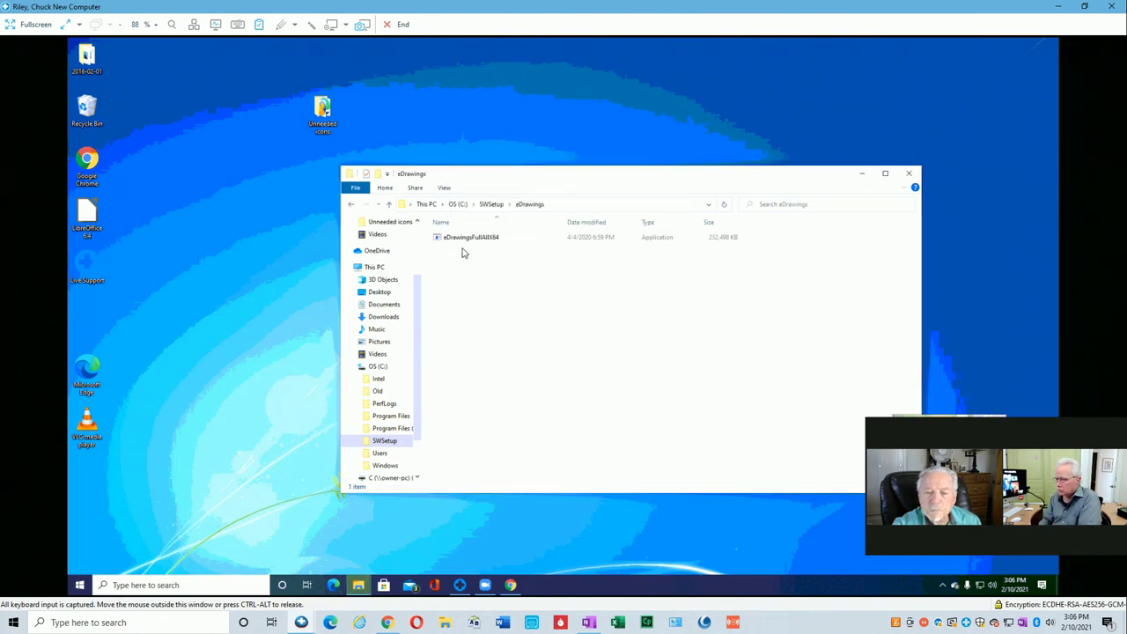
left_click(466, 242)
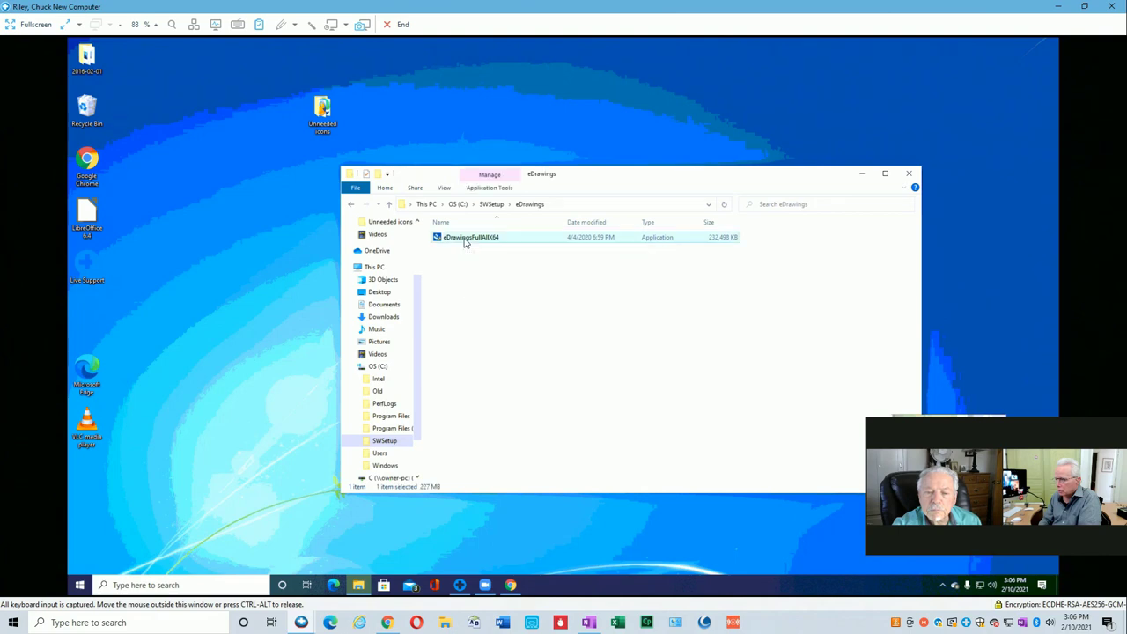
Run eDrawingsFullAllX64 as administrator, leave the licence key blank, and start the installation
double_click(465, 238)
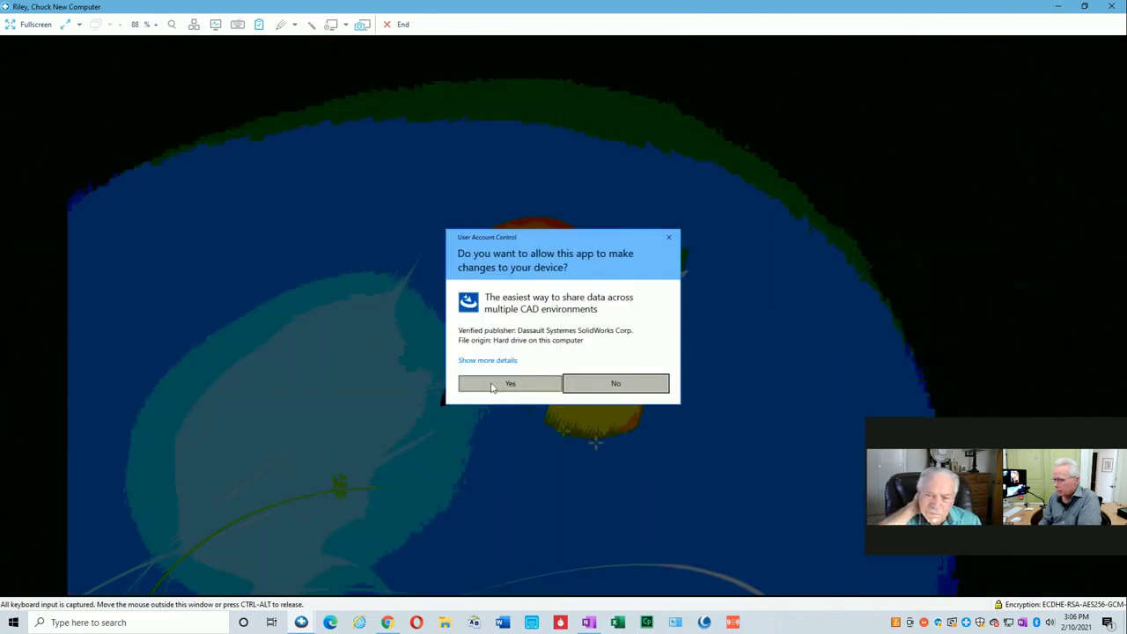
left_click(492, 385)
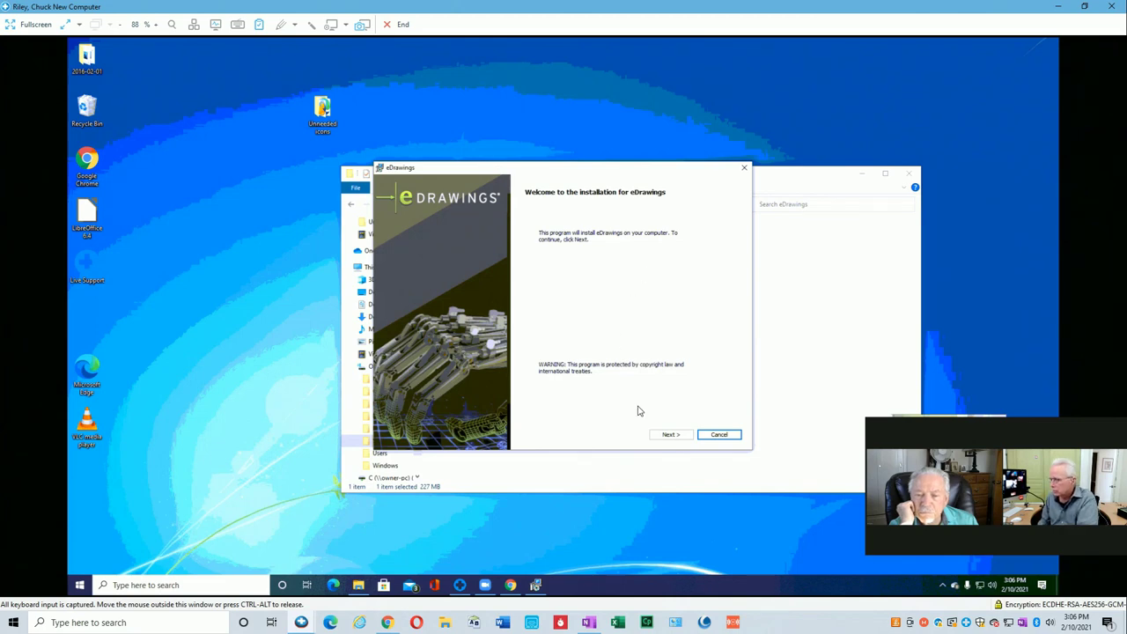
left_click(669, 434)
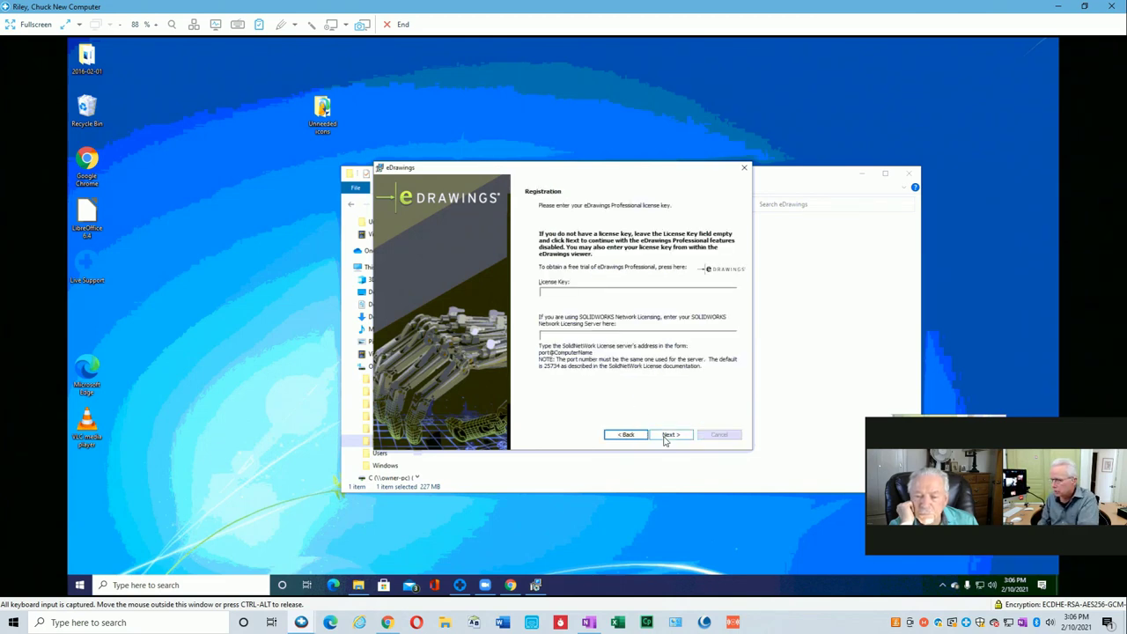
left_click(592, 294)
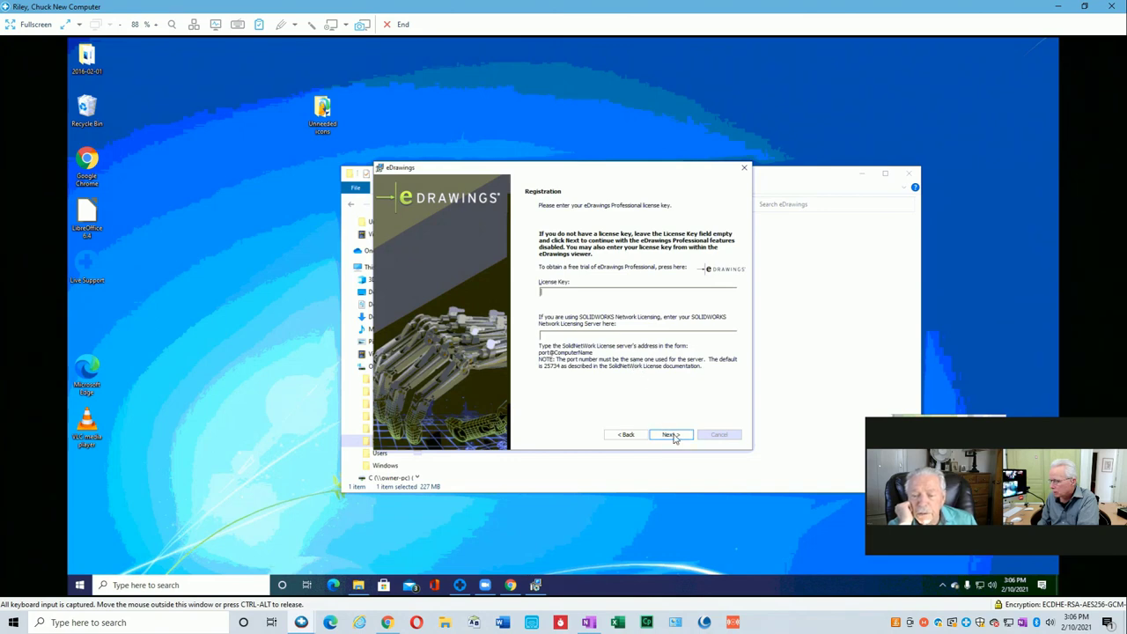
left_click(671, 435)
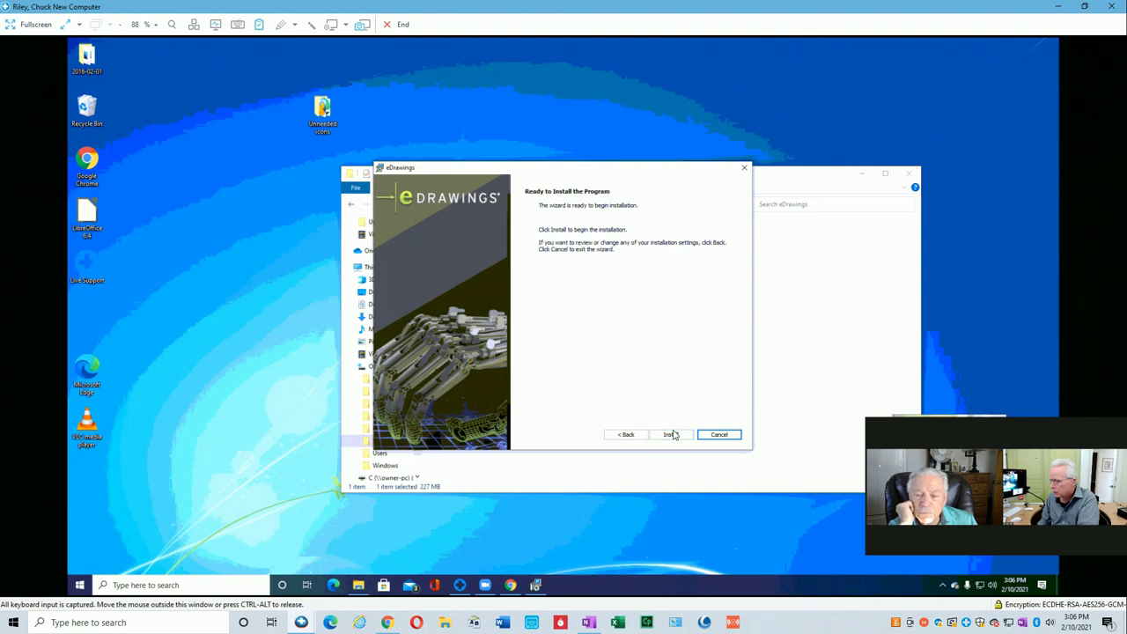
left_click(671, 435)
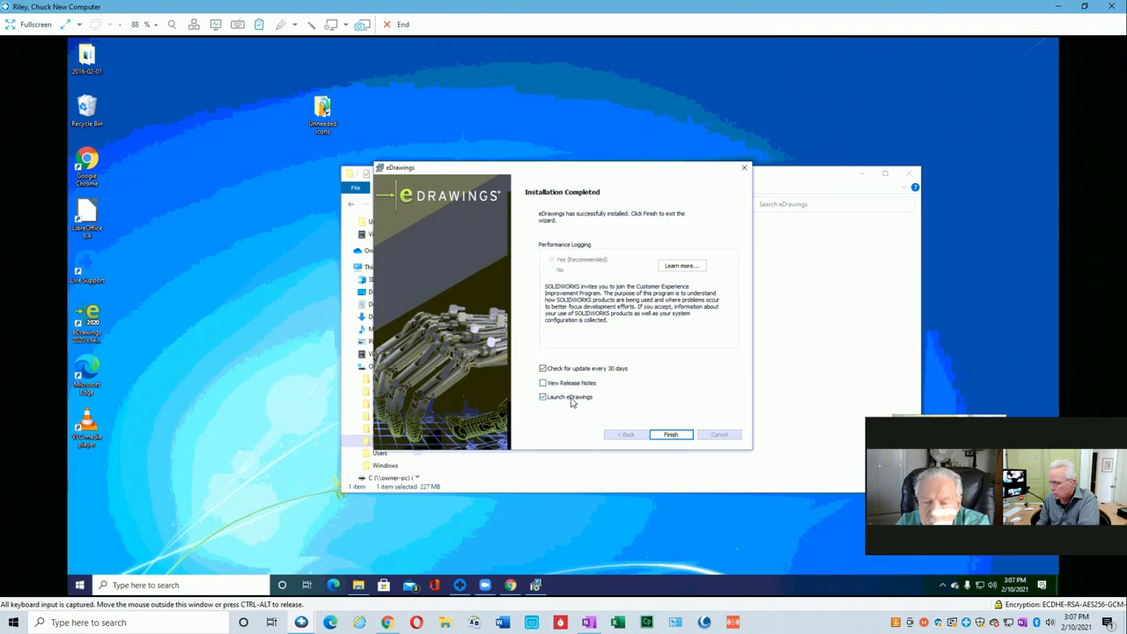
Finish the installer, ACCEPT the Software License Agreement, and leave the registration privacy consent ticked
left_click(670, 435)
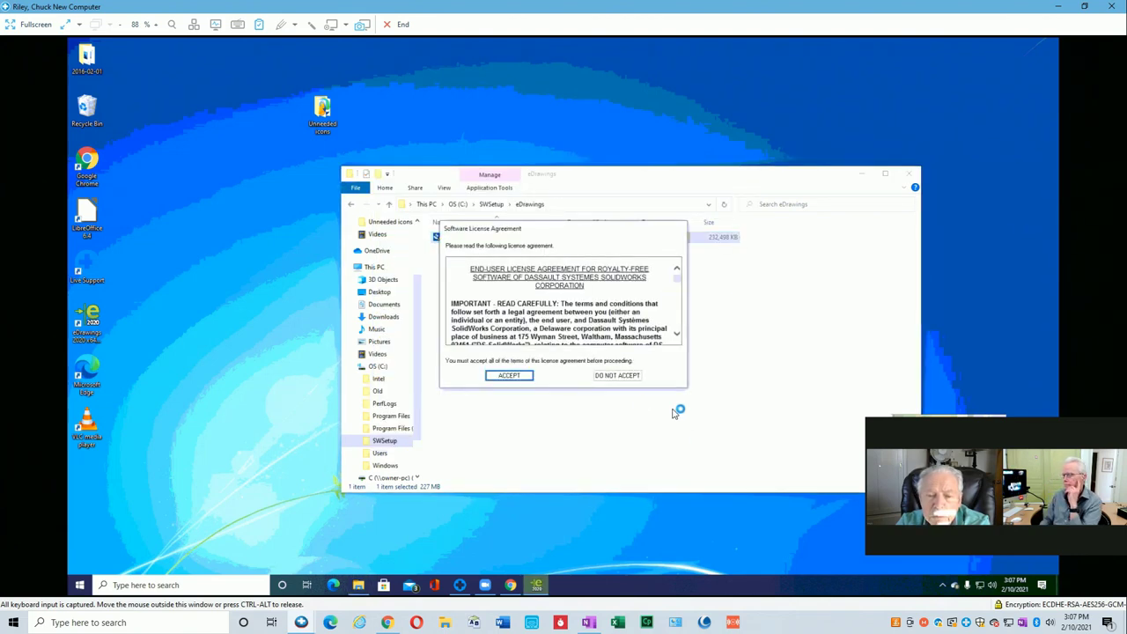
left_click(509, 376)
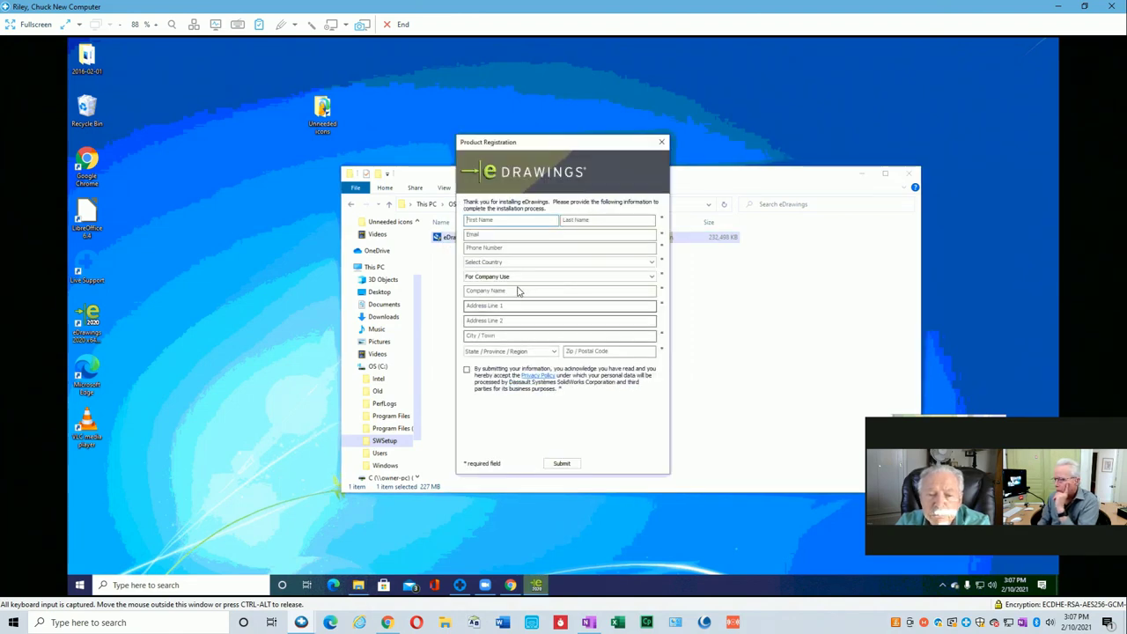
left_click(500, 221)
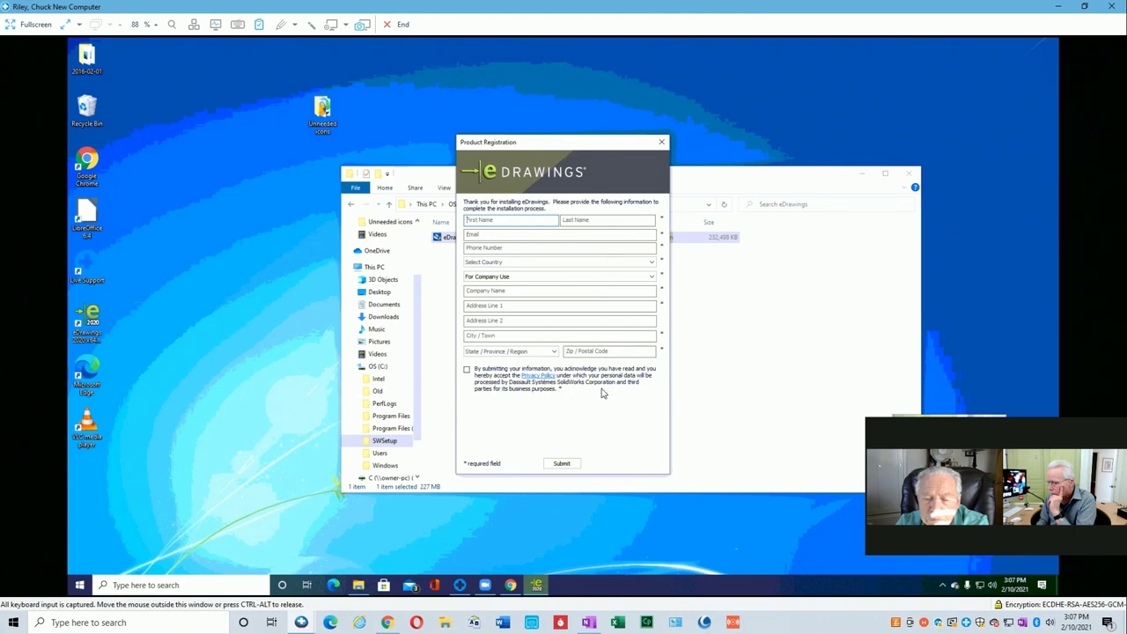
left_click(467, 371)
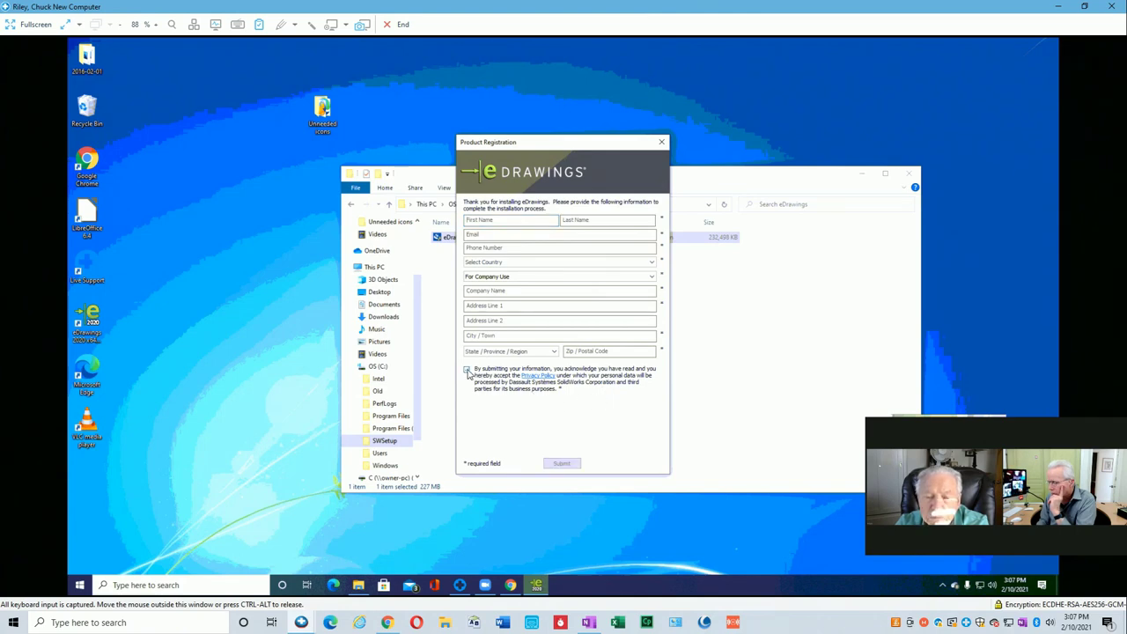
left_click(468, 370)
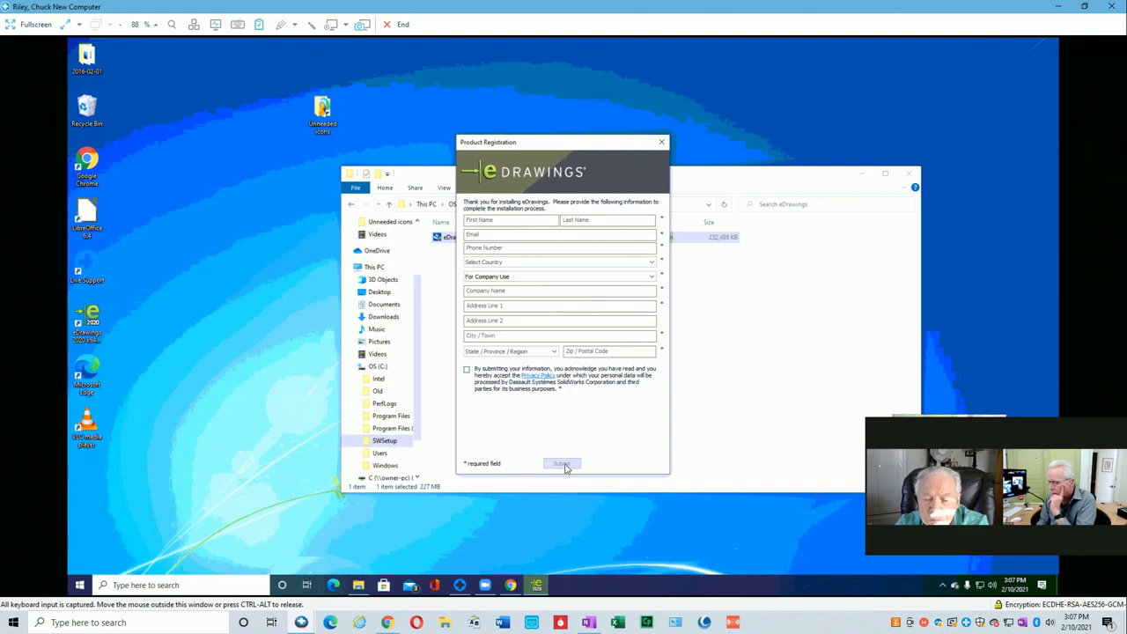
left_click(468, 371)
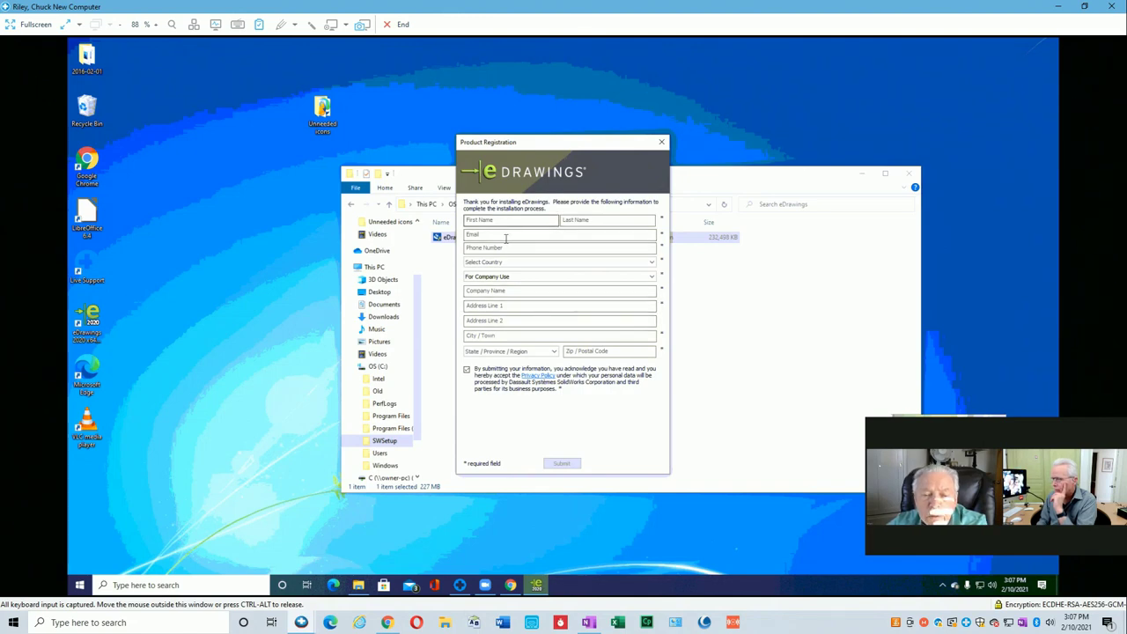
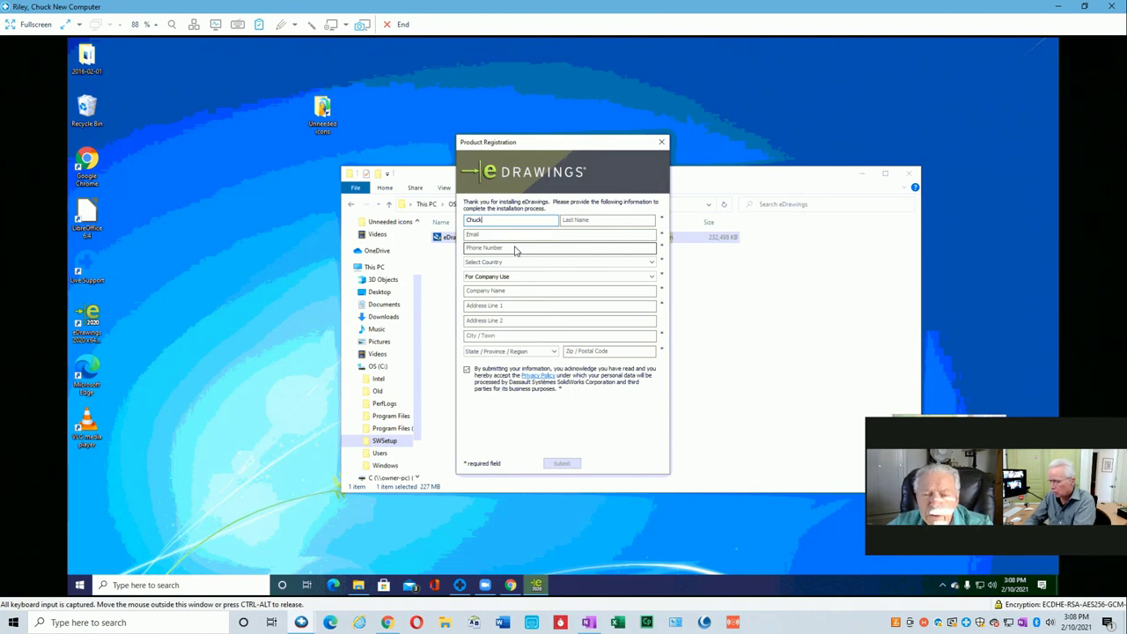
Enter the user's first and last name, e-mail address and phone number on the registration form
key("Tab")
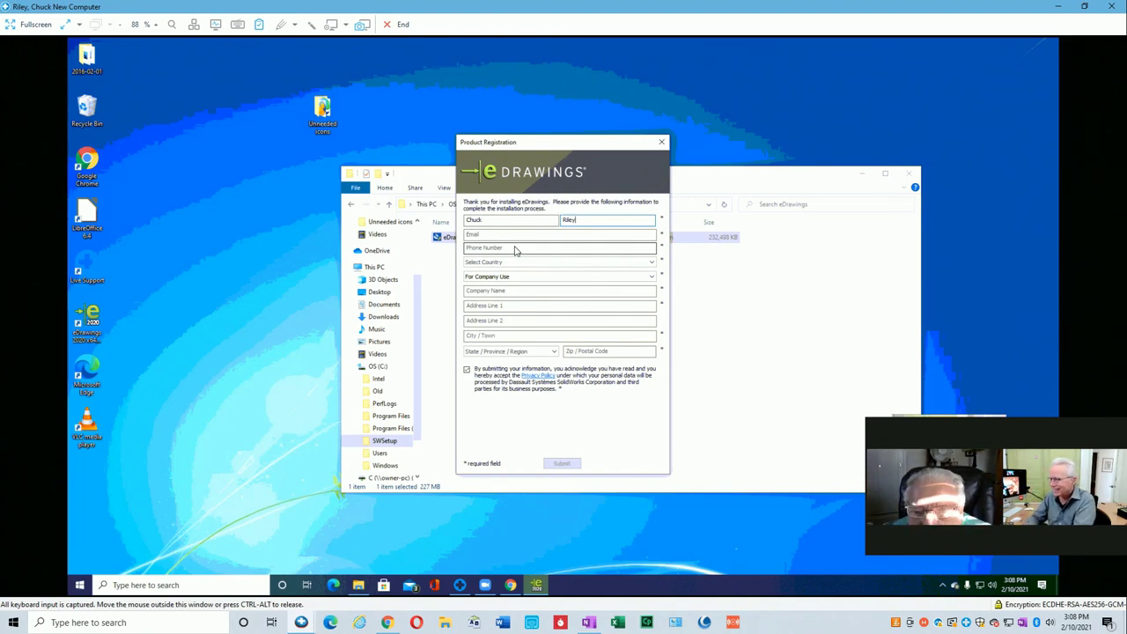
key("Tab")
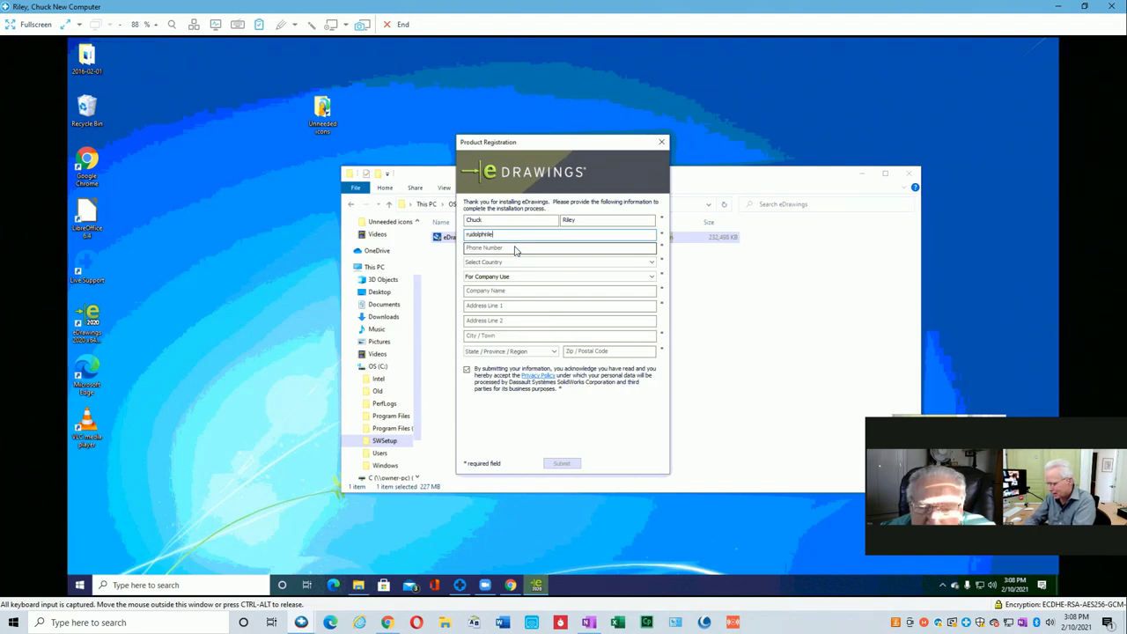
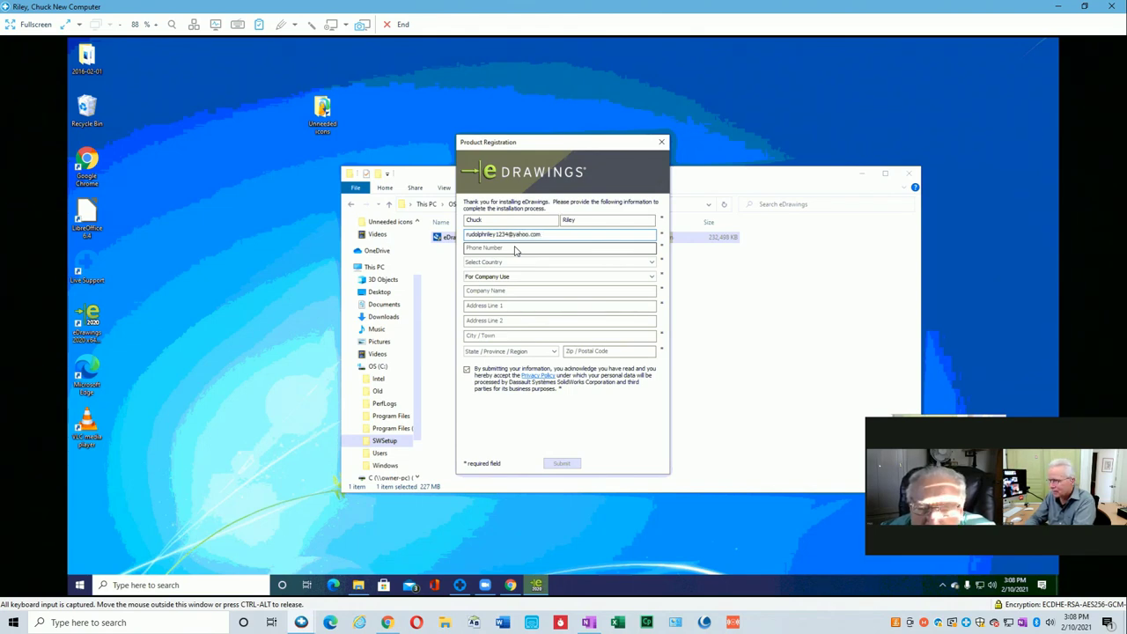
left_click(516, 249)
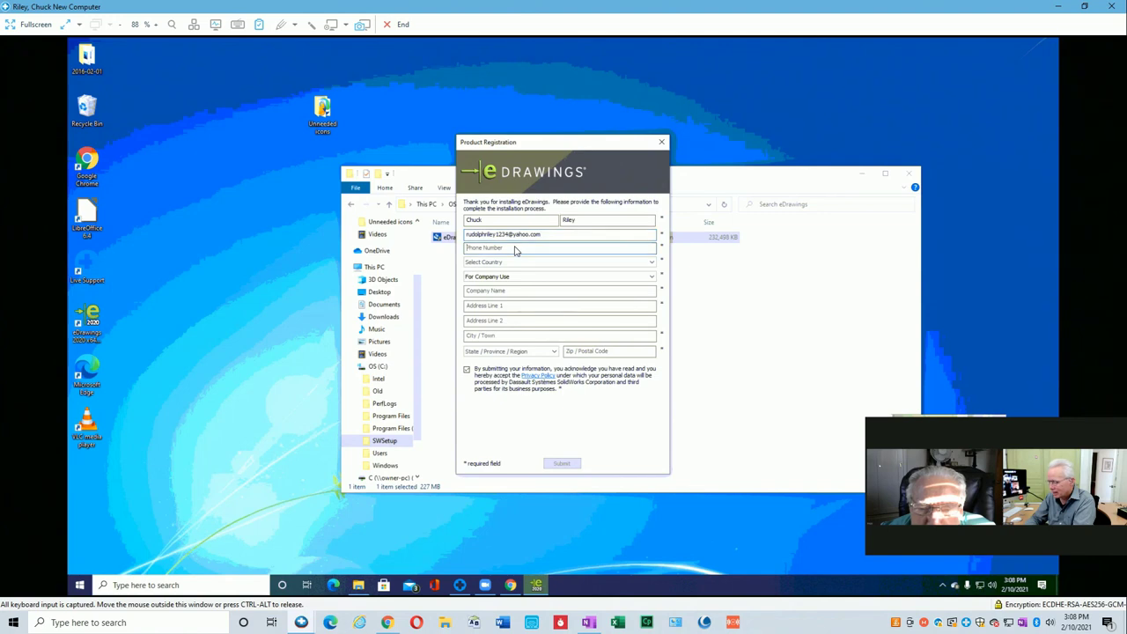
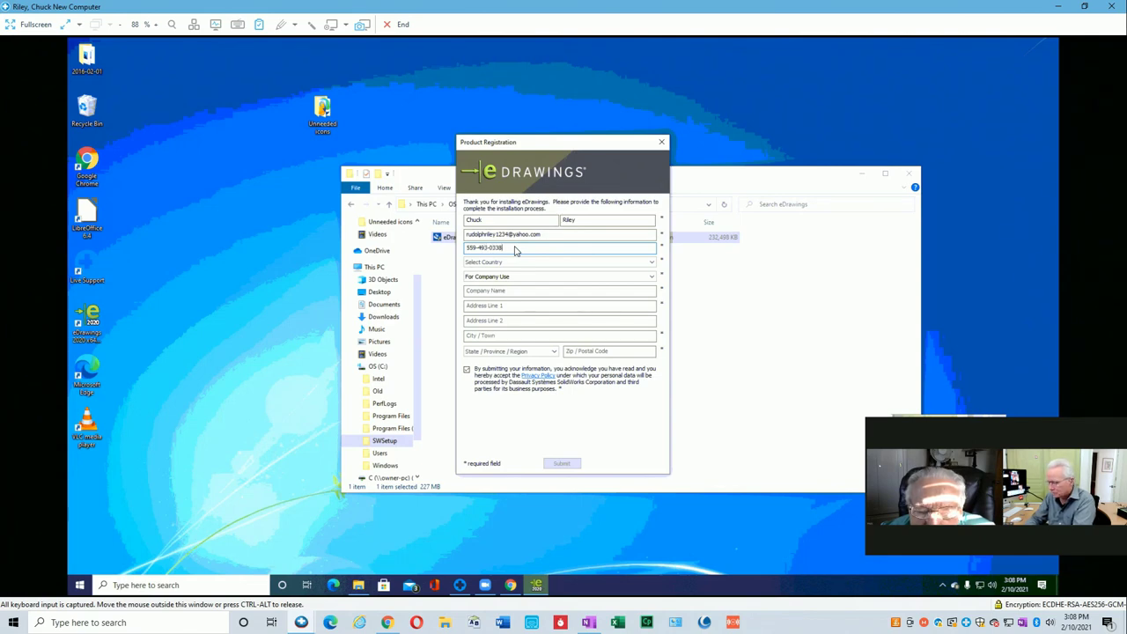
Set Country to USA and usage to For Personal Use, then move to Address Line 1
key("Tab")
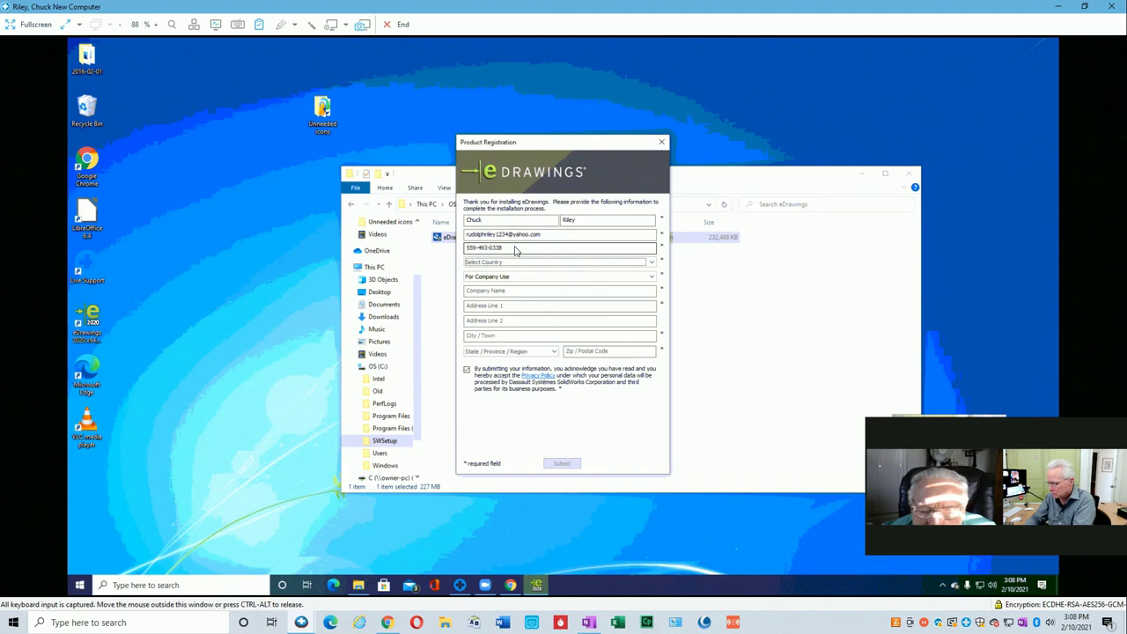
type("sau")
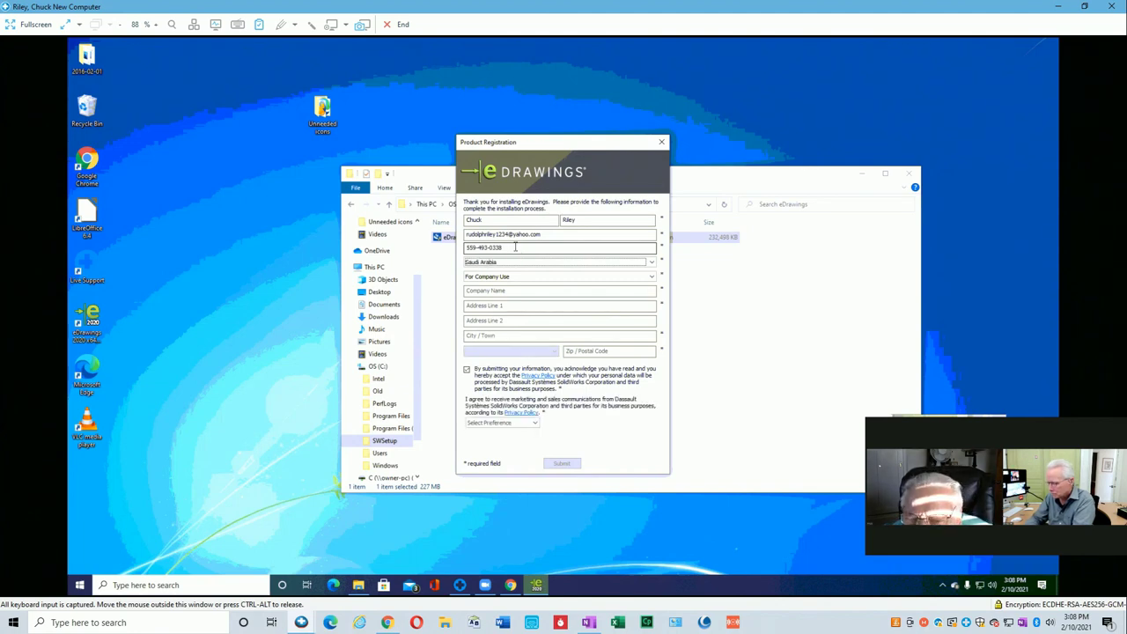
key("shift+Tab")
left_click(515, 247)
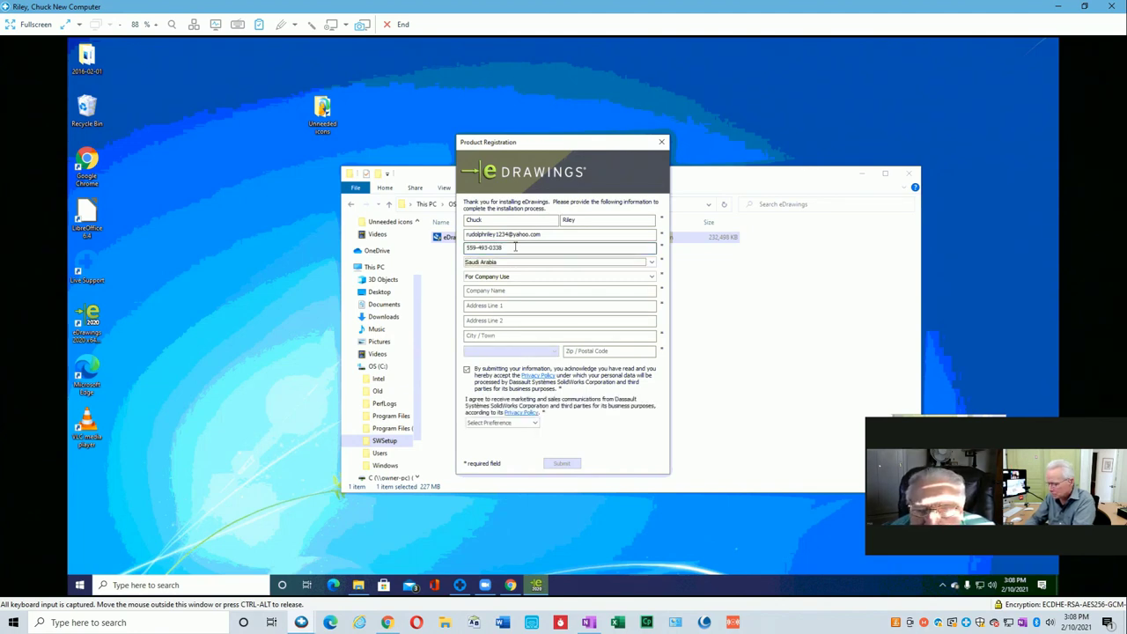
key("Tab")
type("uae")
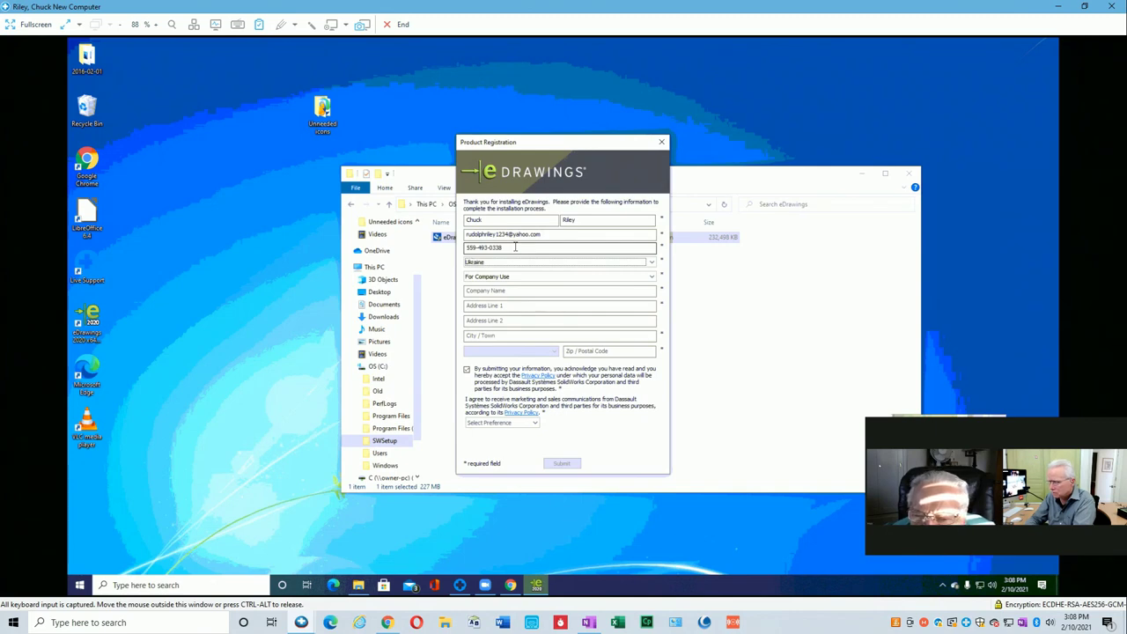
type("ur")
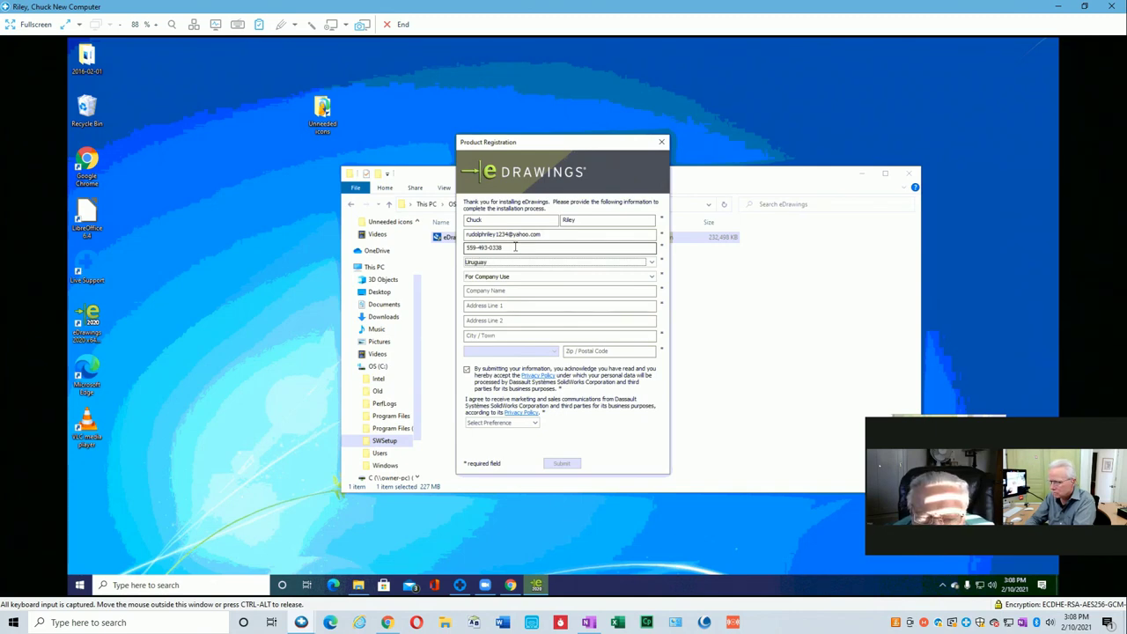
type("usa")
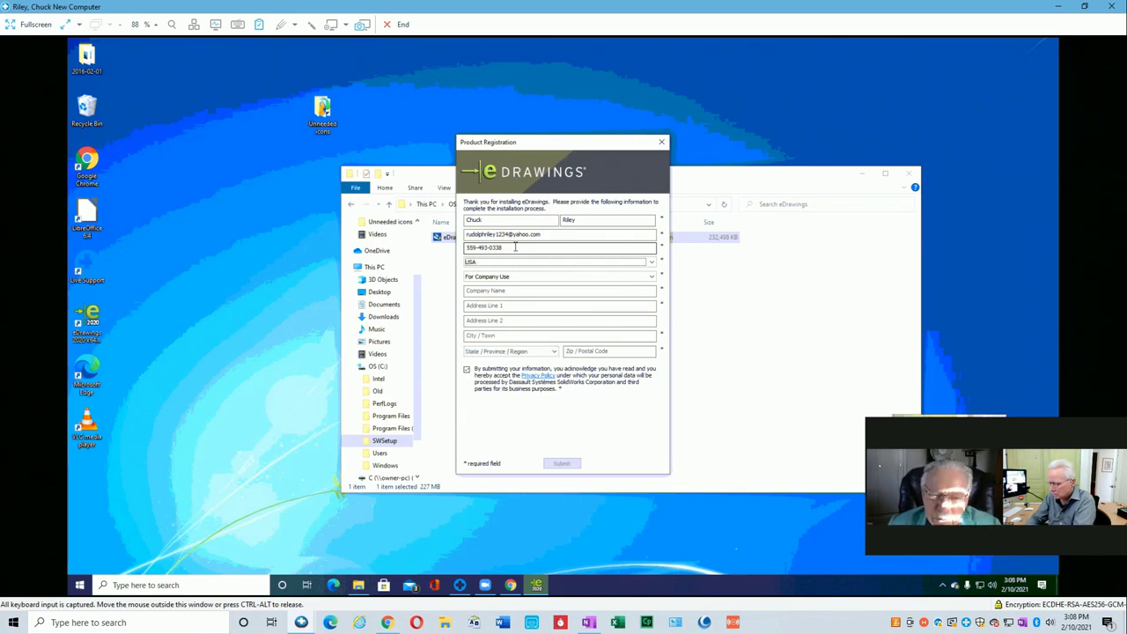
key("Tab")
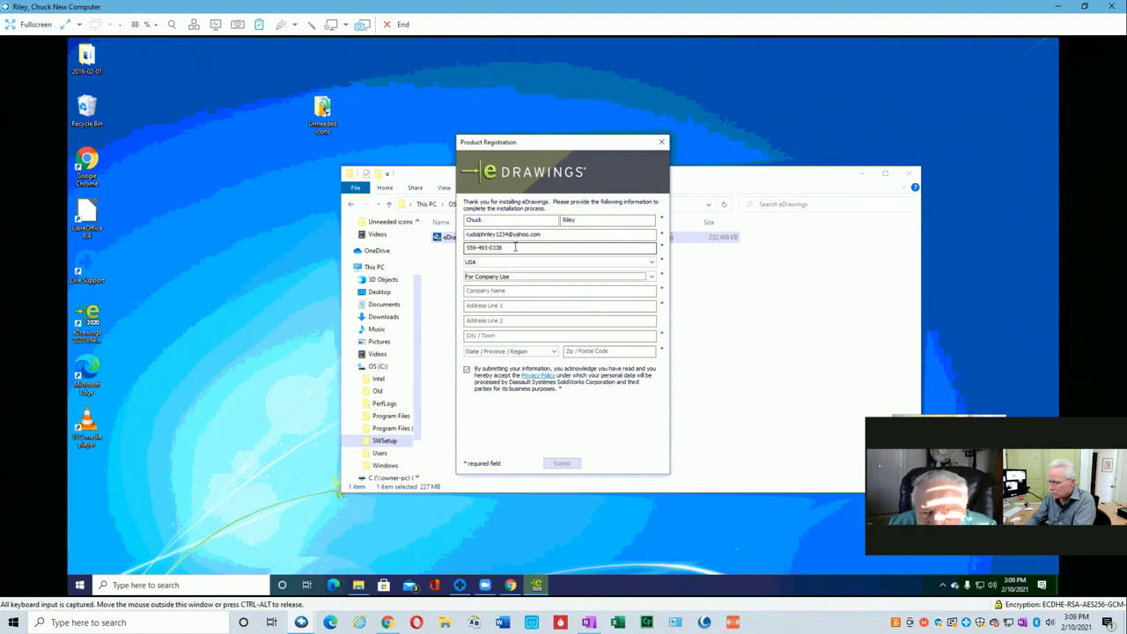
left_click(651, 278)
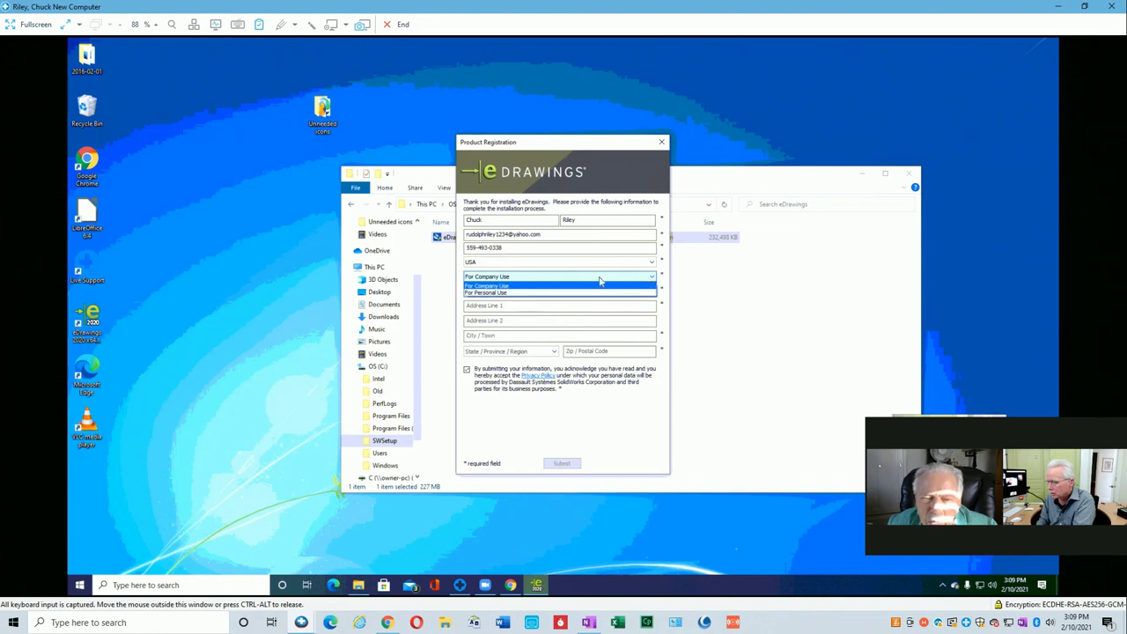
left_click(485, 294)
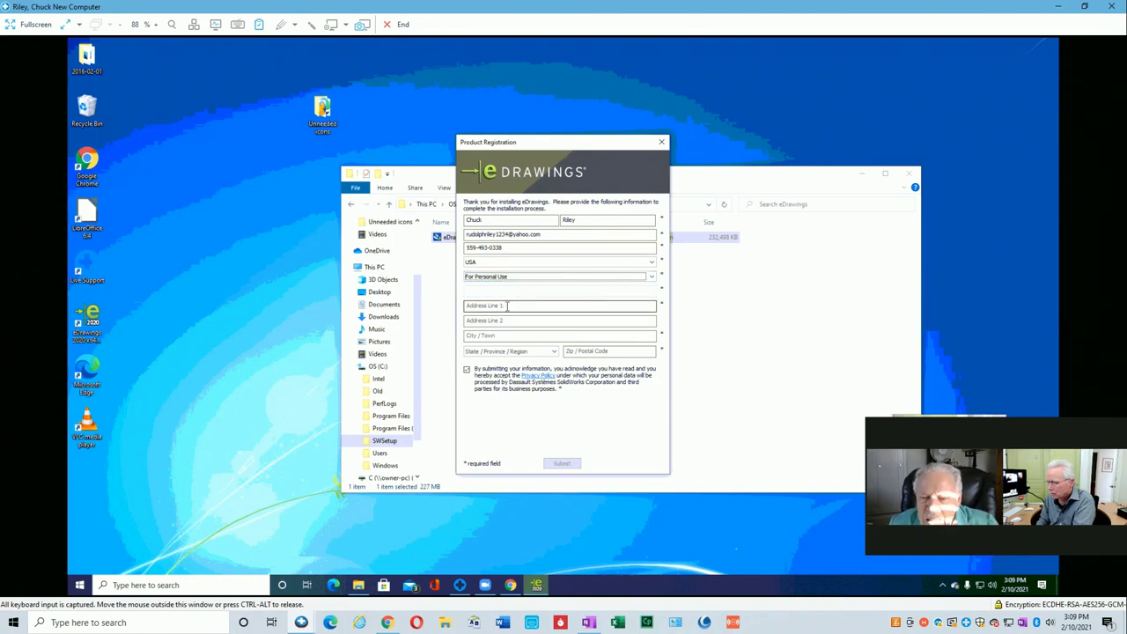
left_click(507, 306)
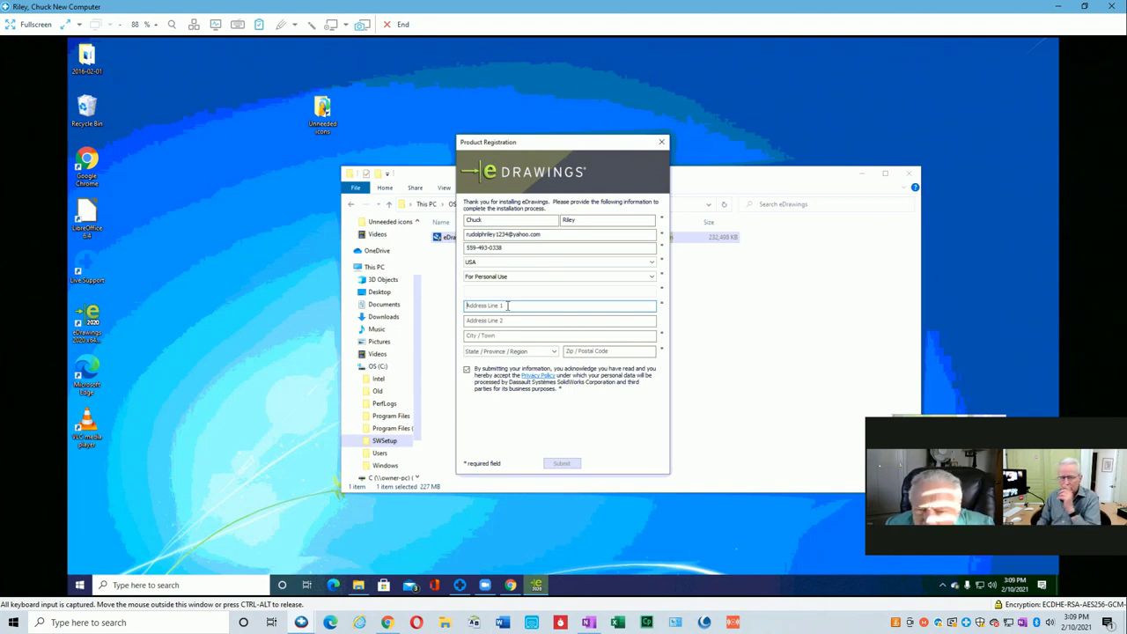
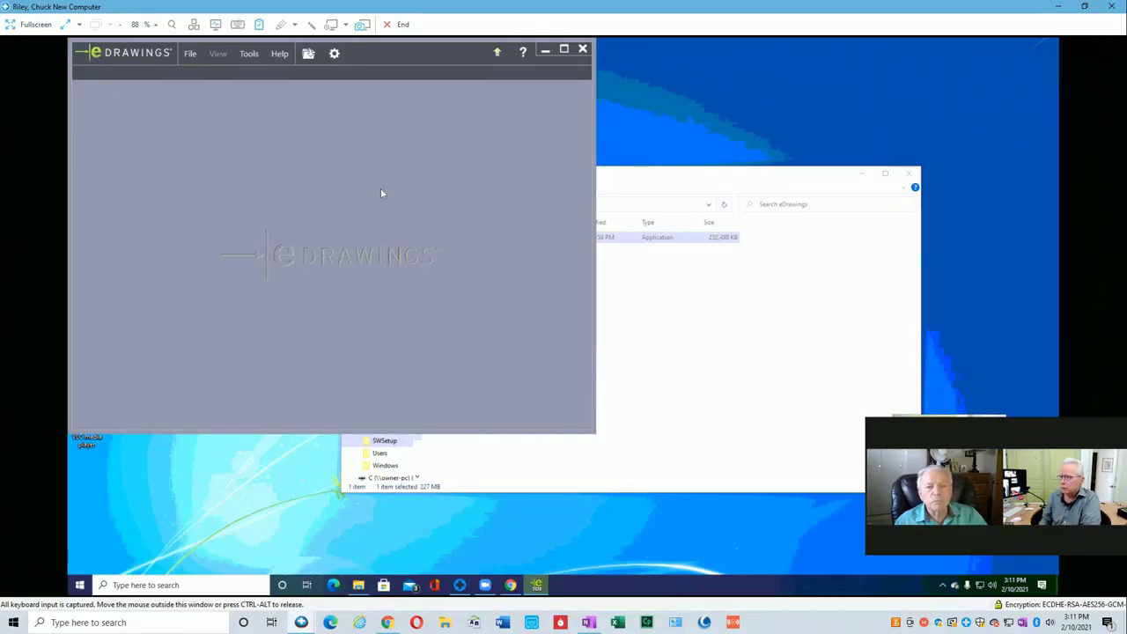
Open cabin1.easm from Documents > Trimuter > 3D files through File > Open
left_click(190, 55)
left_click(210, 72)
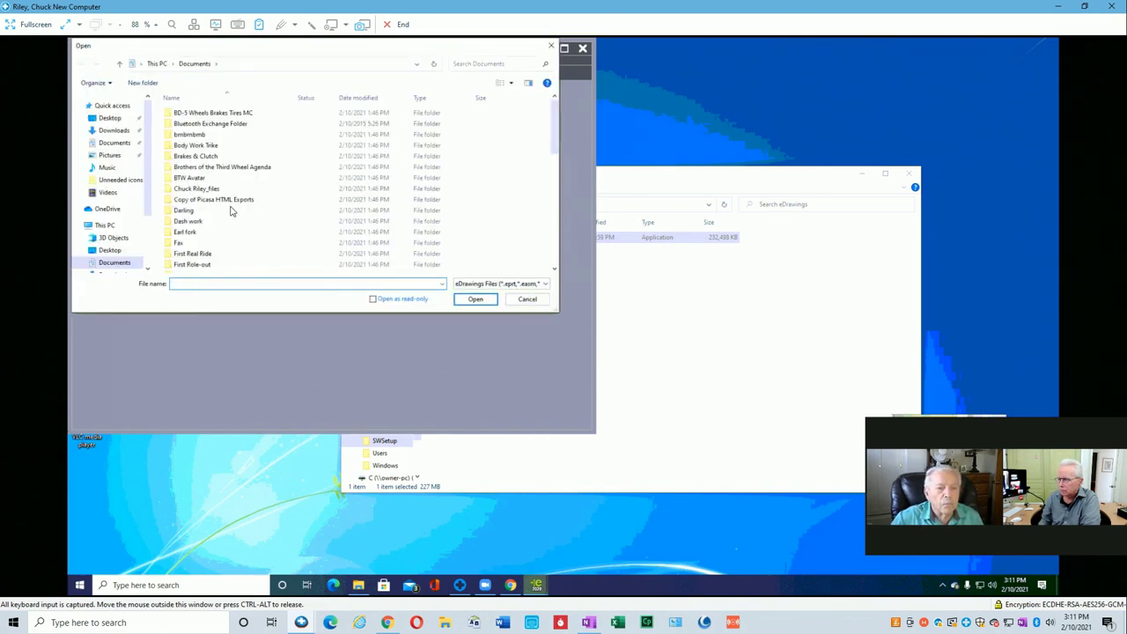
scroll(218, 231, "down", 2)
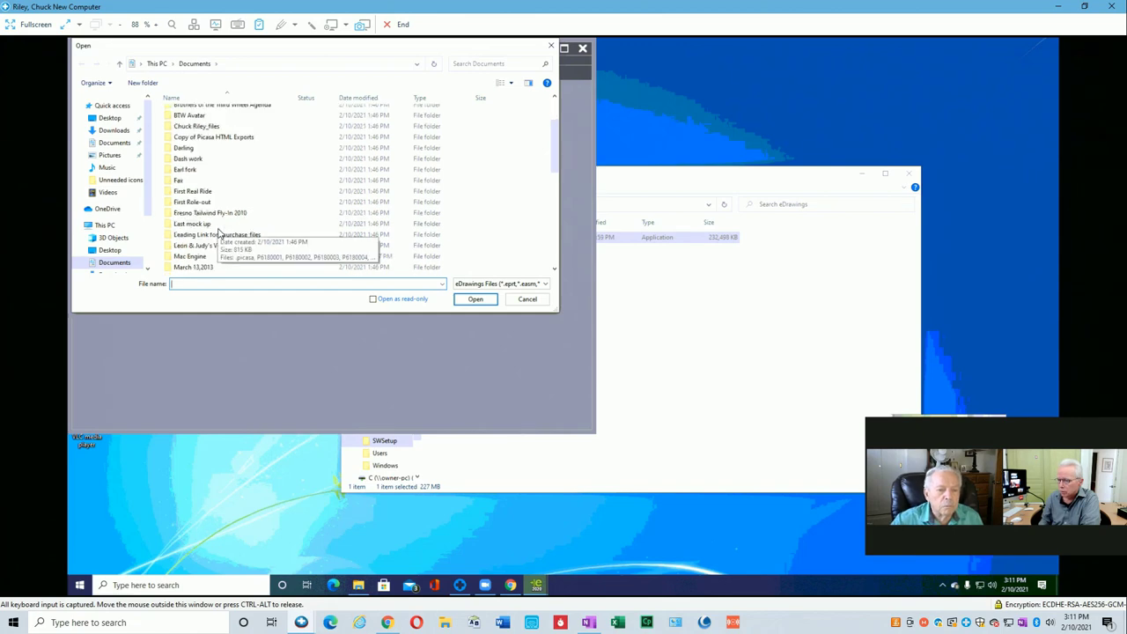
scroll(218, 230, "down", 2)
scroll(220, 234, "down", 3)
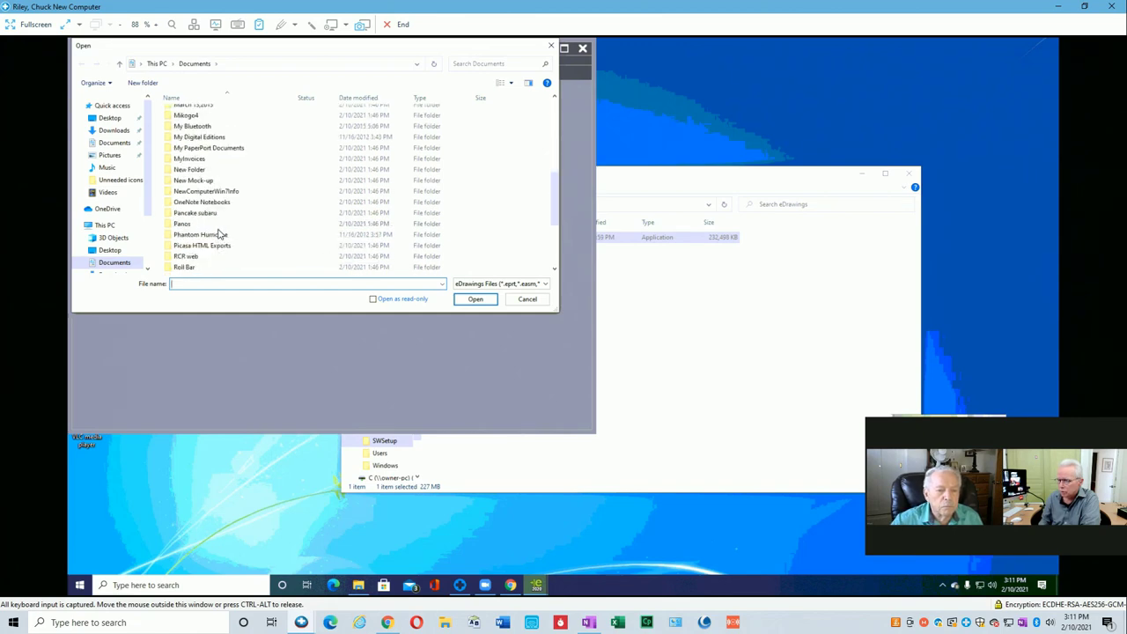
scroll(218, 233, "down", 2)
scroll(218, 233, "down", 2)
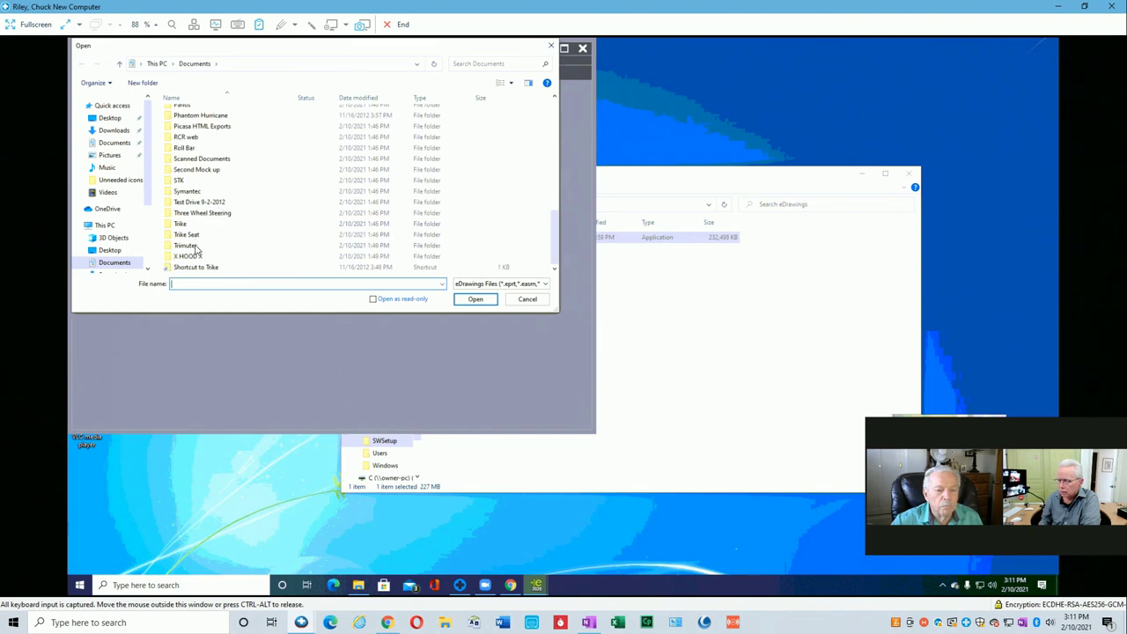
double_click(195, 246)
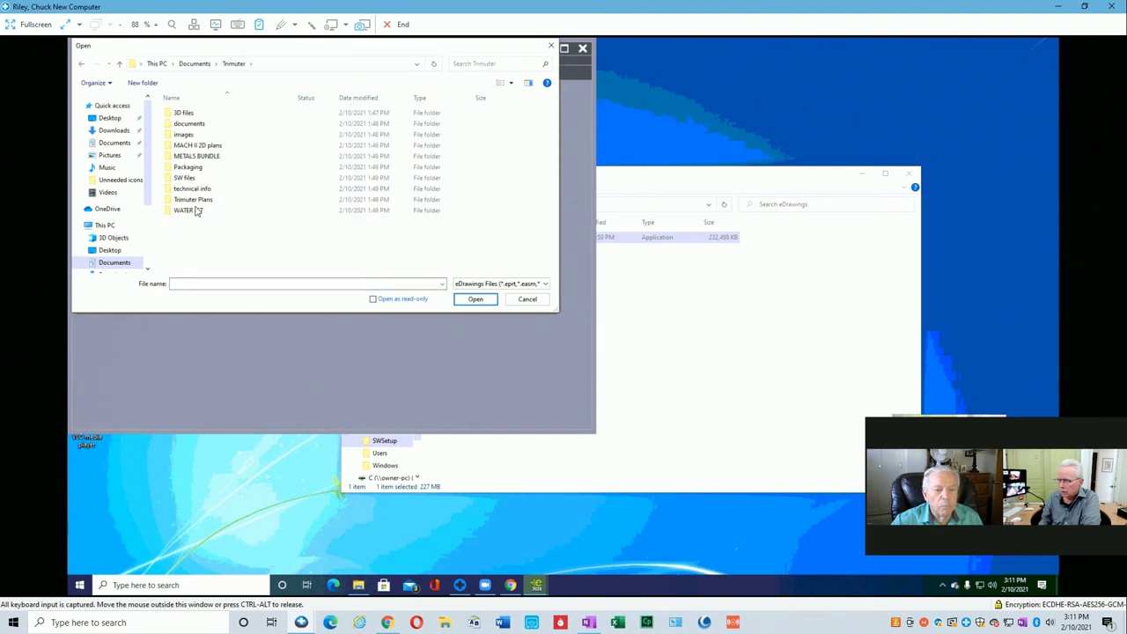
double_click(181, 114)
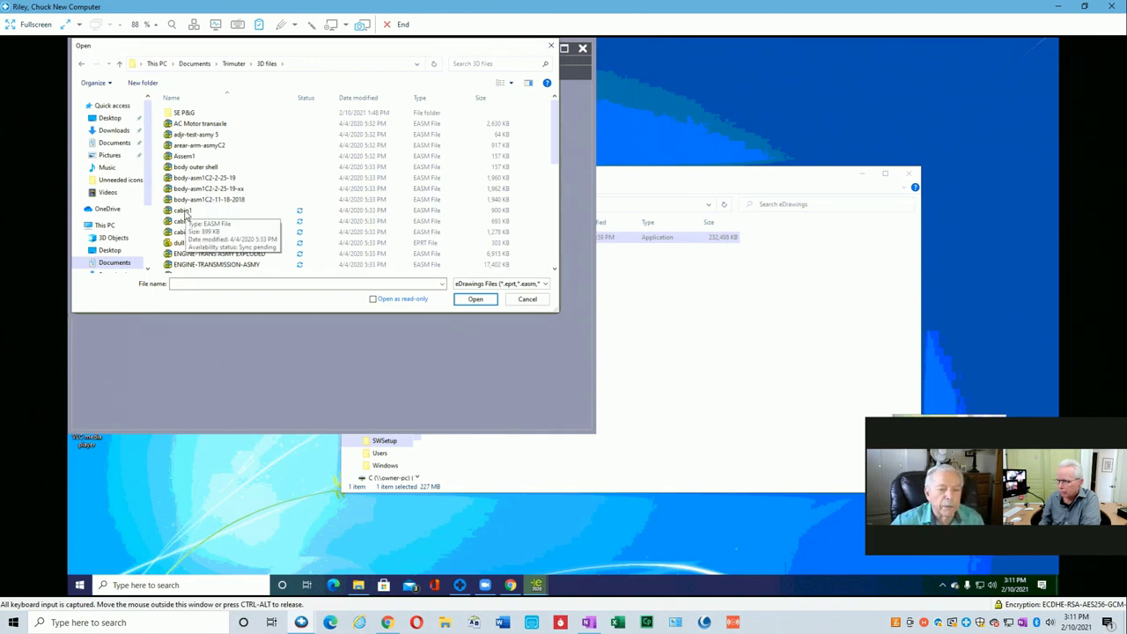
left_click(183, 211)
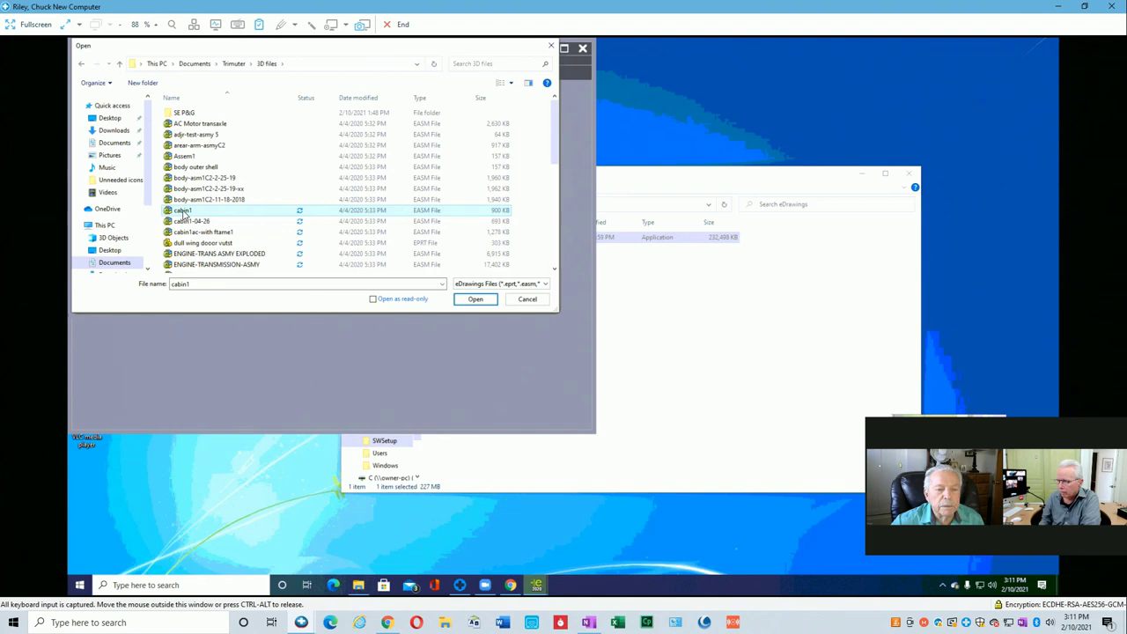
double_click(183, 211)
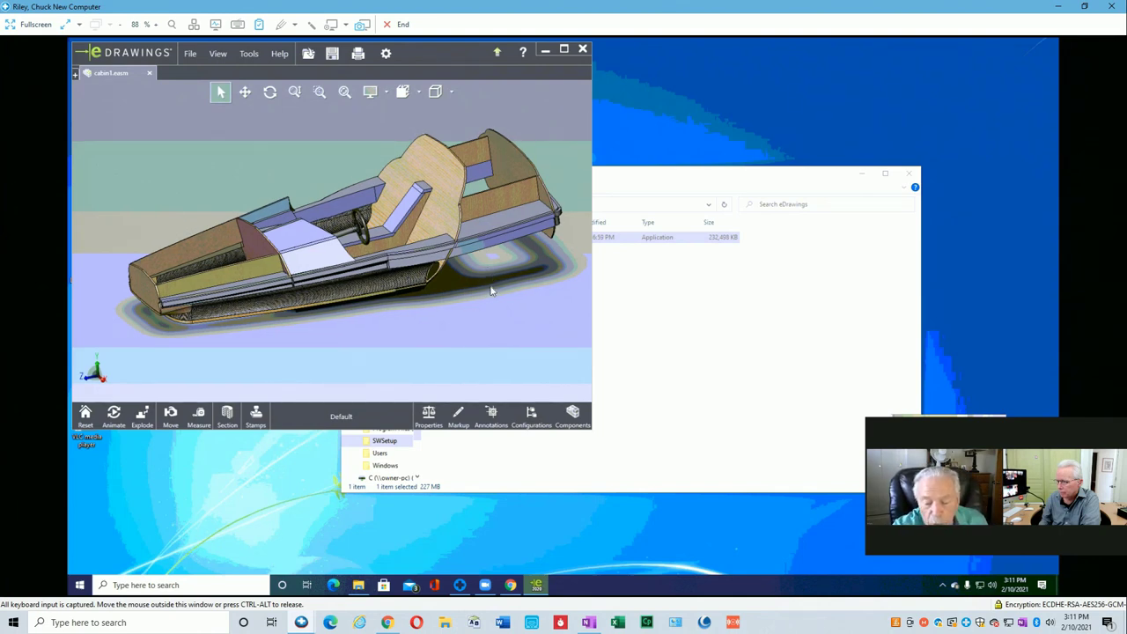
Bring up the eDrawings taskbar icon's jump list, then dismiss it without choosing anything
mouse_move(538, 587)
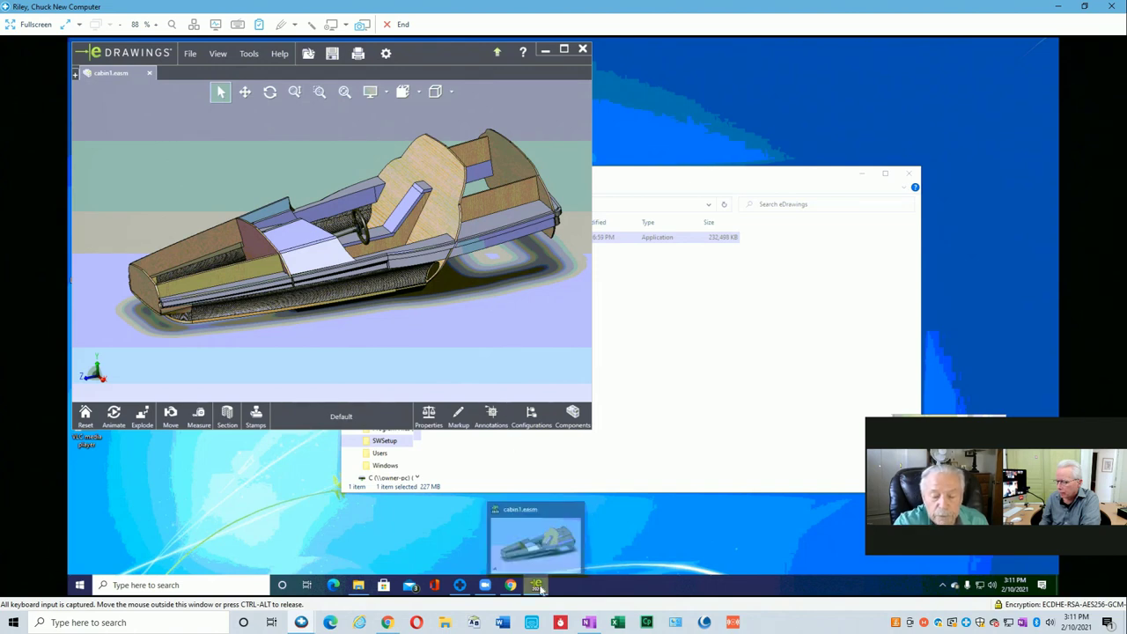
right_click(537, 586)
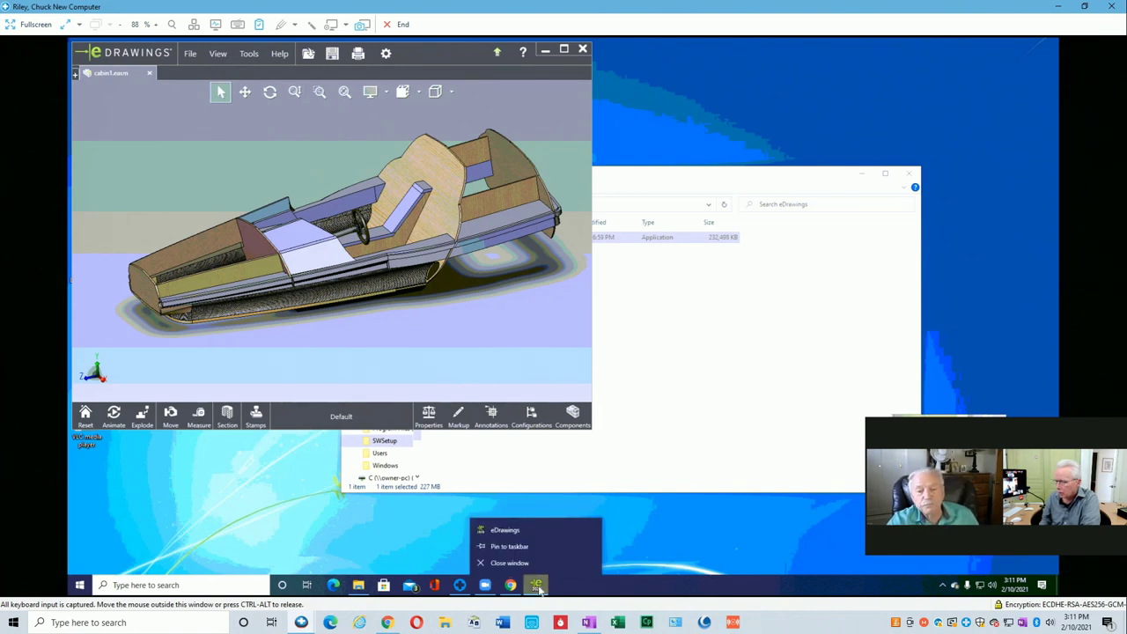
left_click(511, 546)
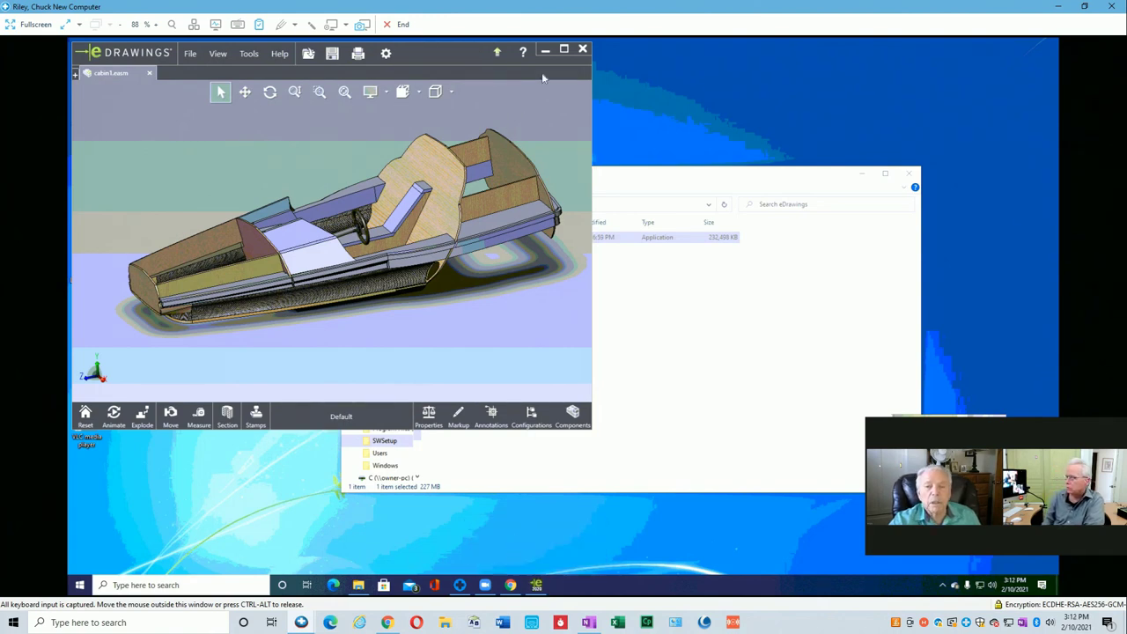
Close eDrawings with the cabin1 model, then close the File Explorer window
left_click(584, 50)
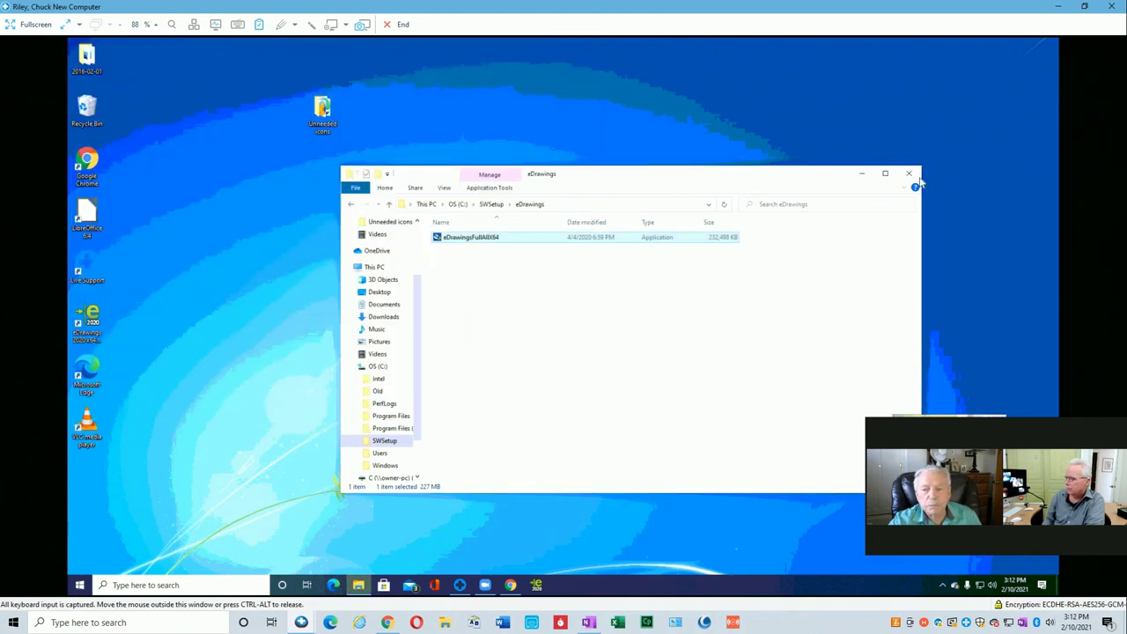
left_click(910, 175)
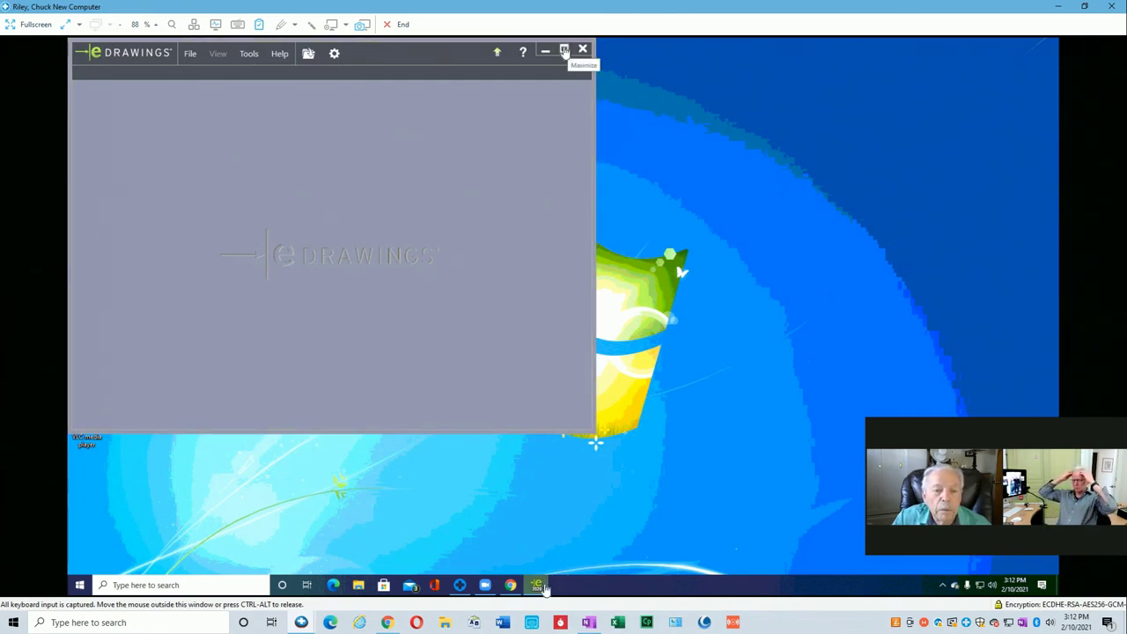
Browse the 3D files folder in the Open dialog, cancel it, and quit eDrawings
left_click(190, 54)
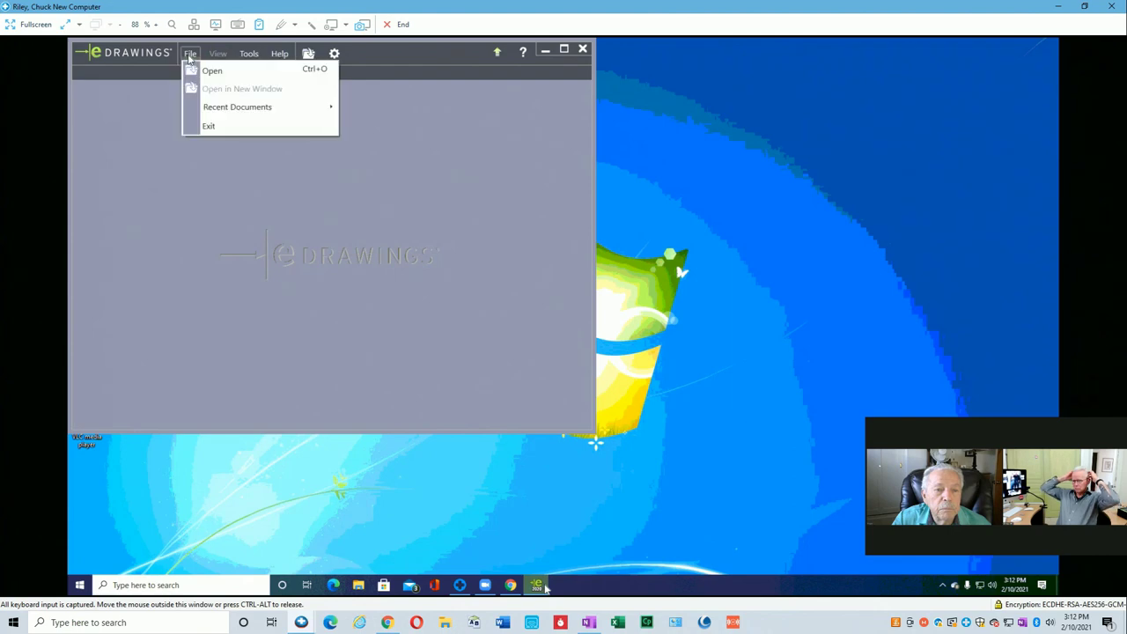
left_click(215, 72)
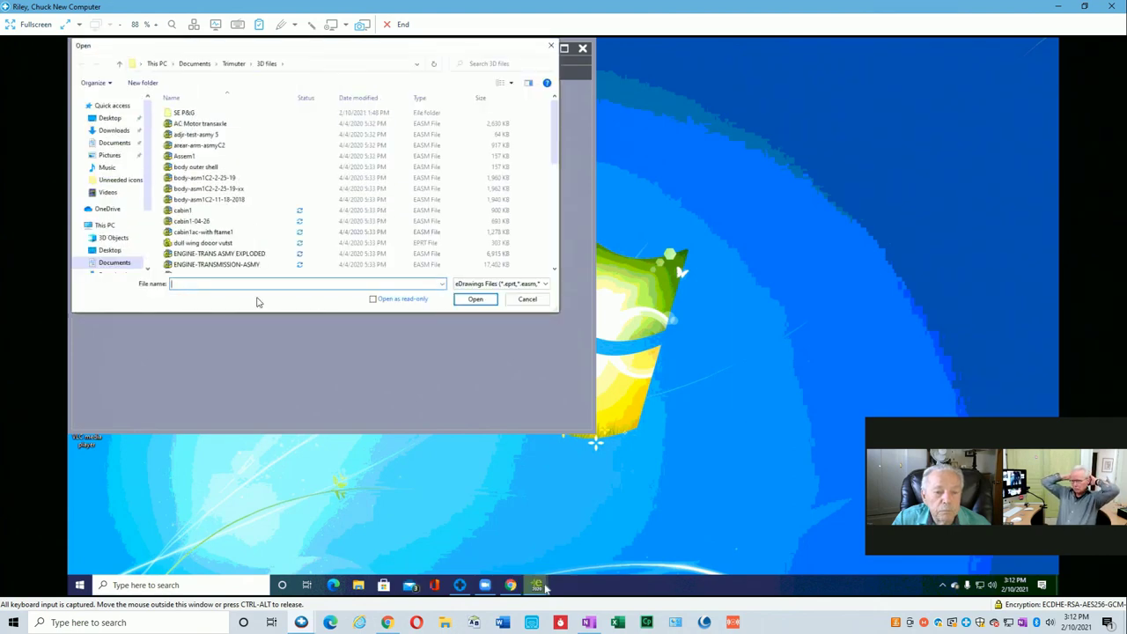
scroll(259, 218, "down", 4)
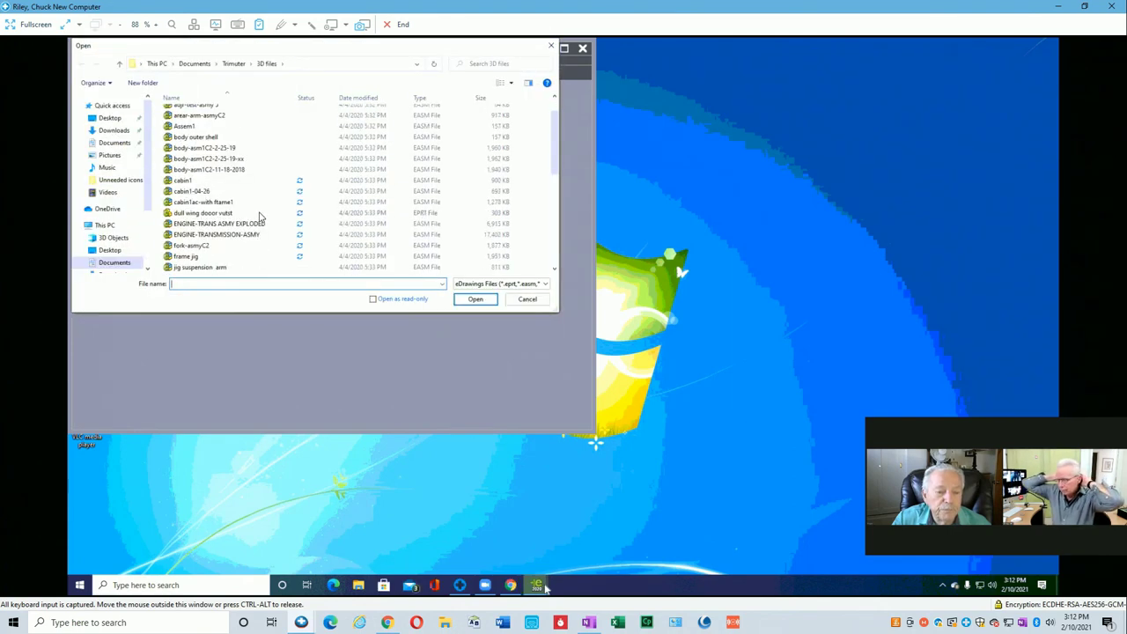
scroll(235, 207, "down", 1)
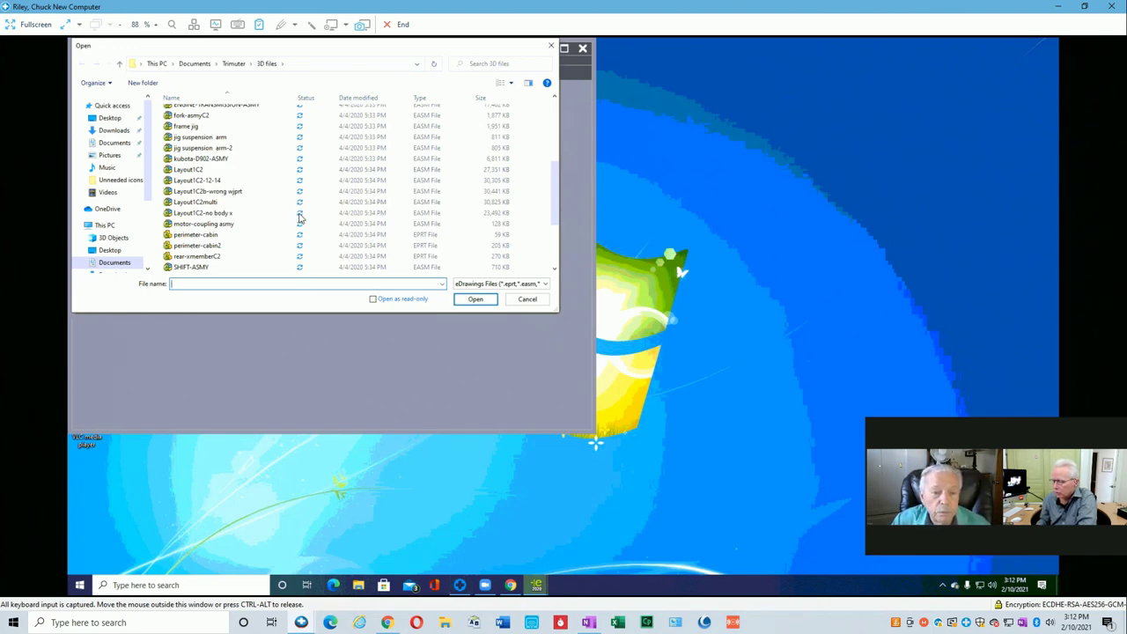
left_click(528, 300)
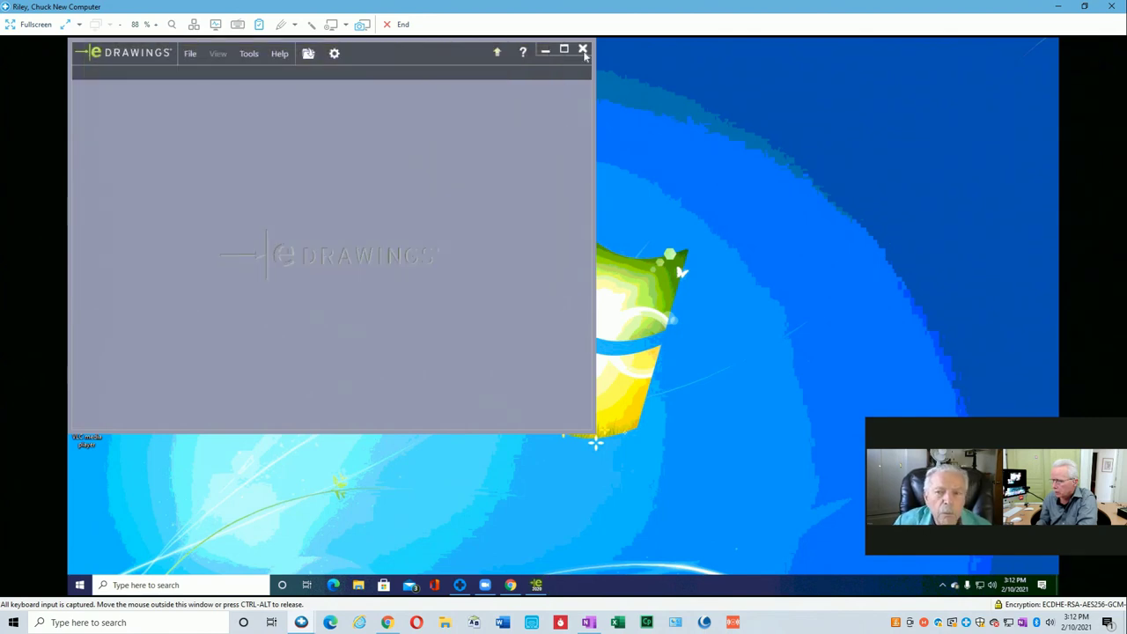
left_click(583, 53)
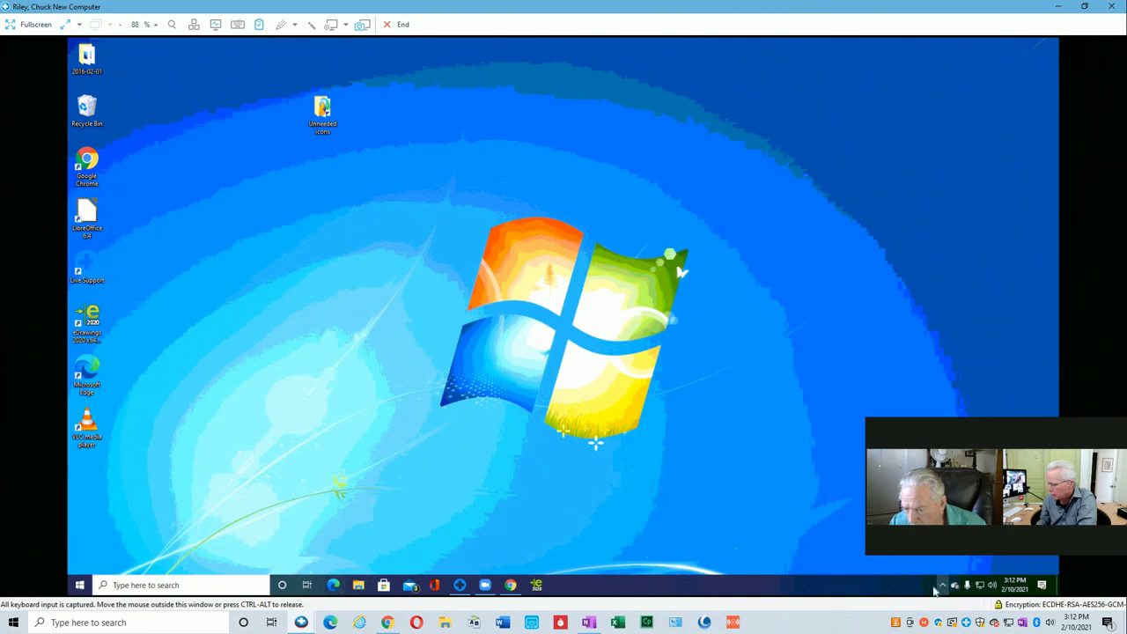
Turn on 'Always show all icons in the notification area' in Taskbar settings, then close Settings
right_click(928, 586)
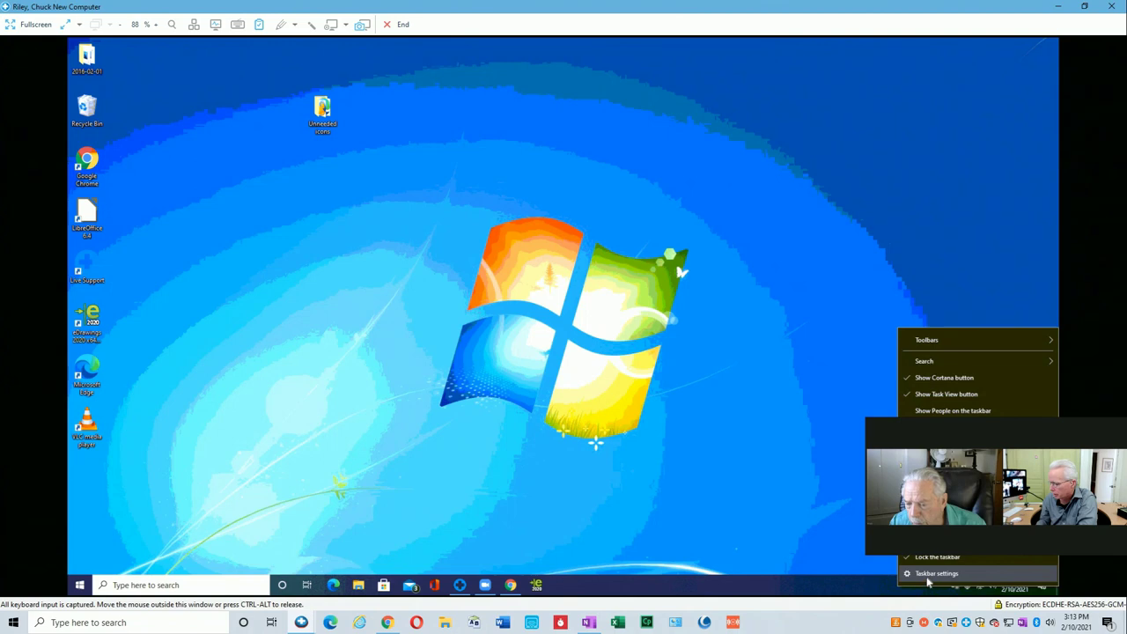
left_click(935, 573)
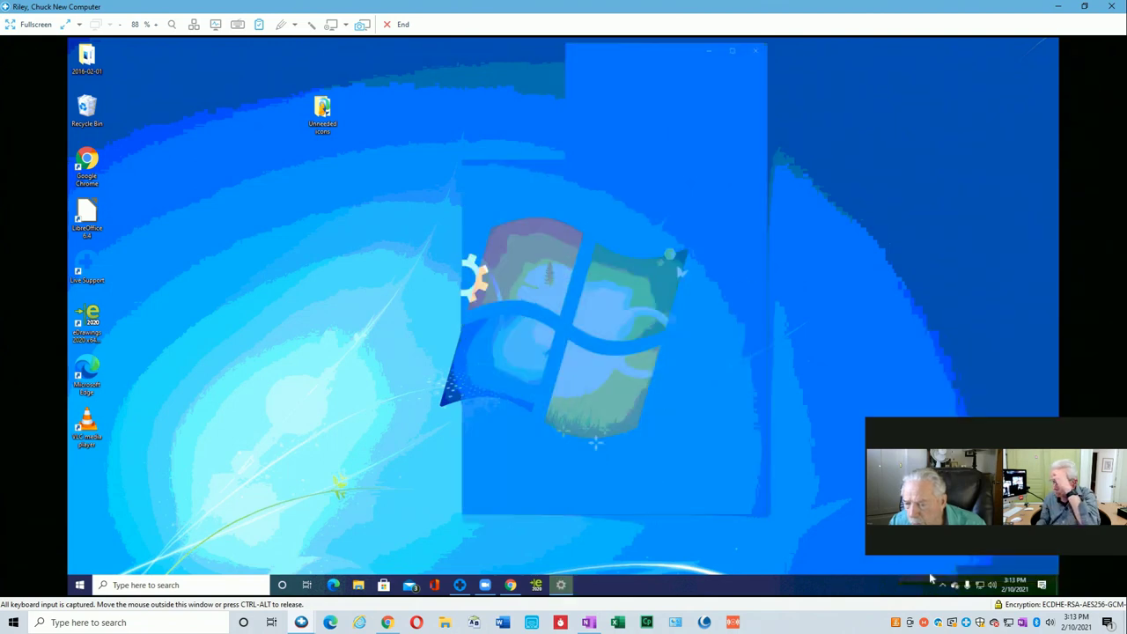
scroll(435, 459, "down", 2)
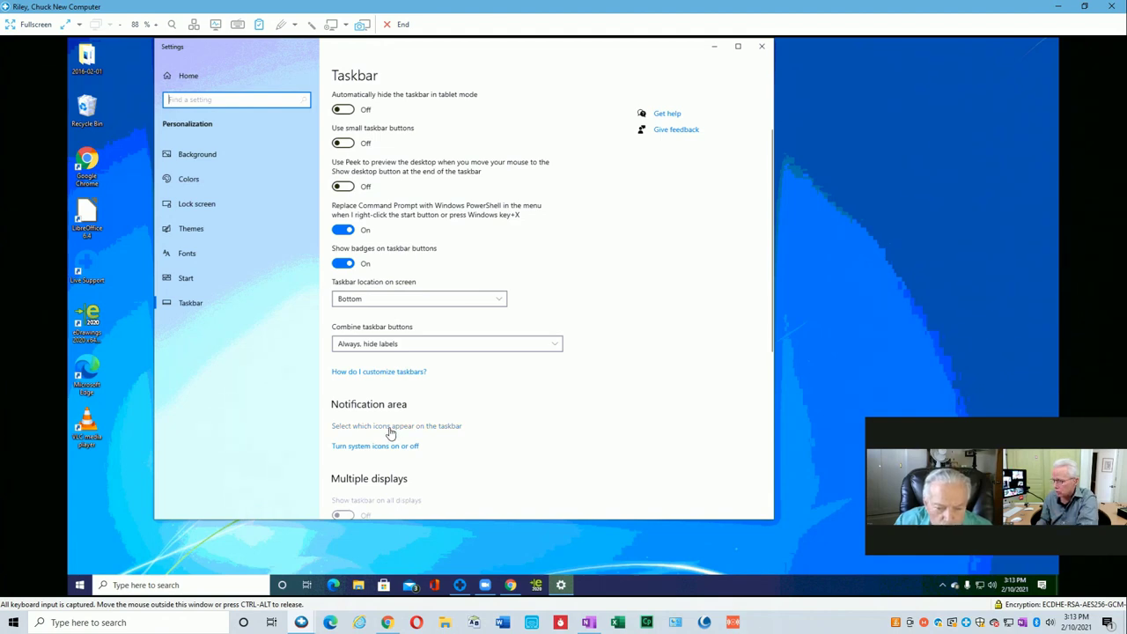
left_click(390, 428)
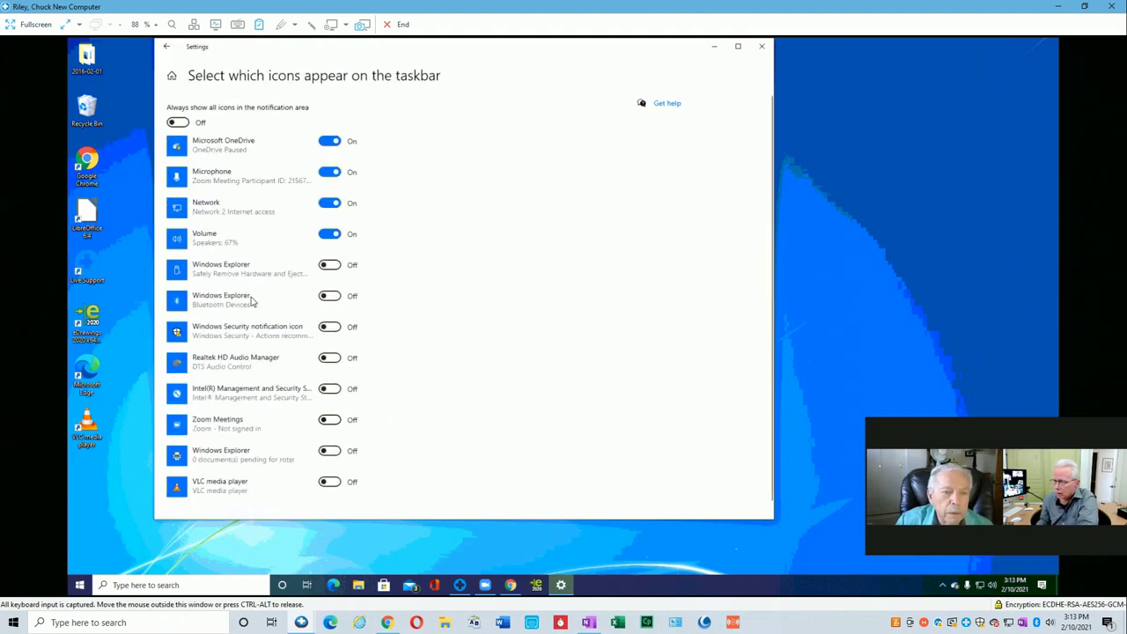
left_click(179, 123)
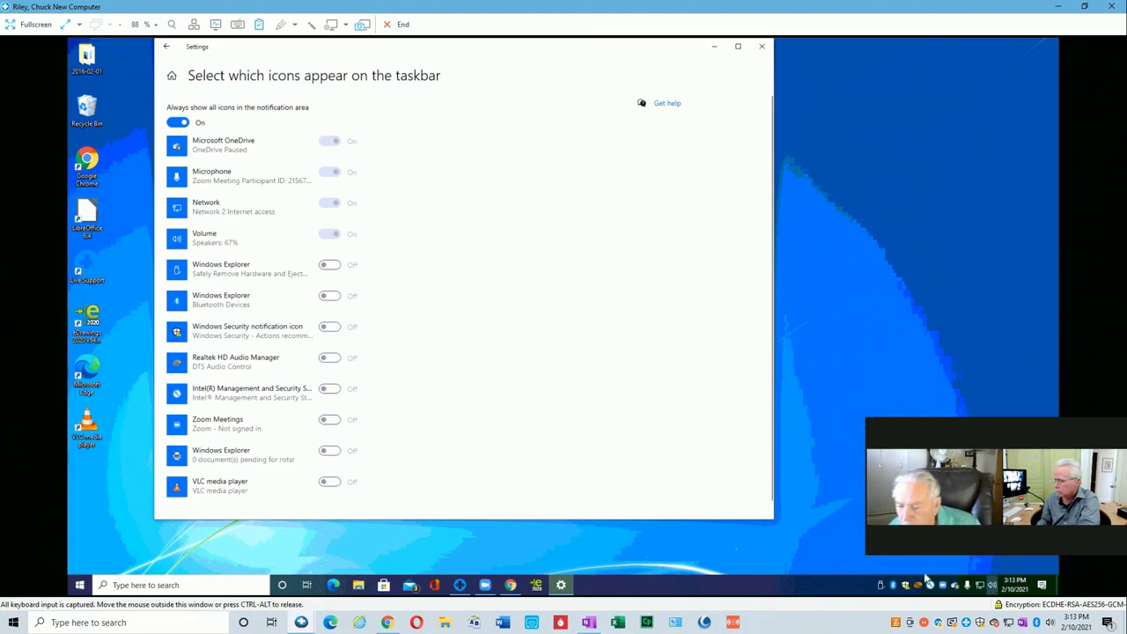
left_click(760, 50)
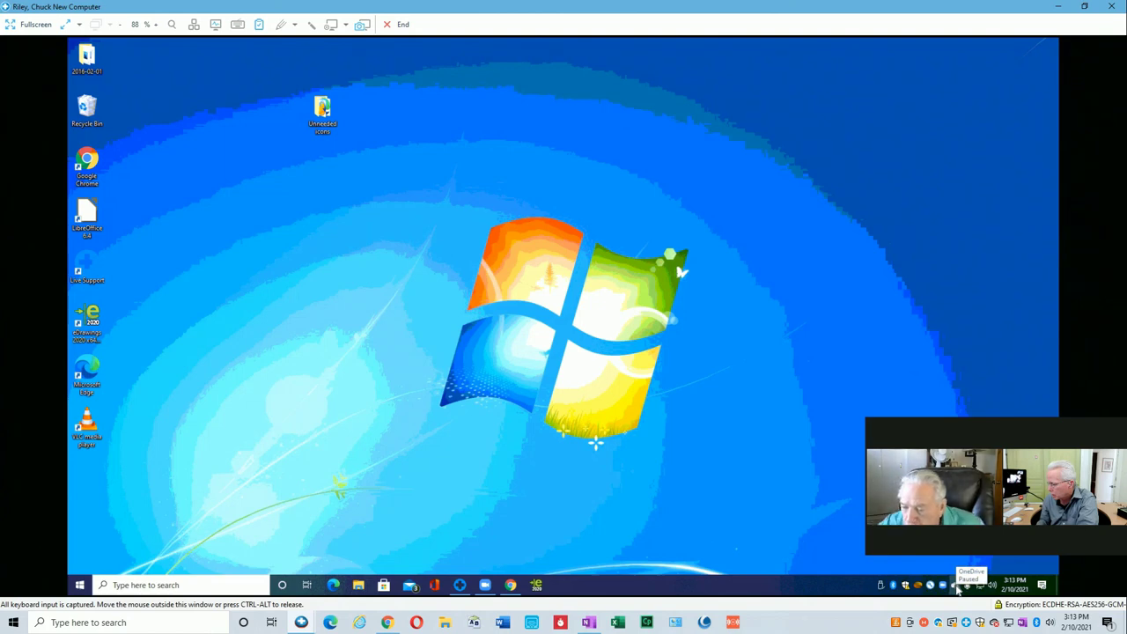
Look through the OneDrive status panel and its Help & Settings menu
left_click(957, 588)
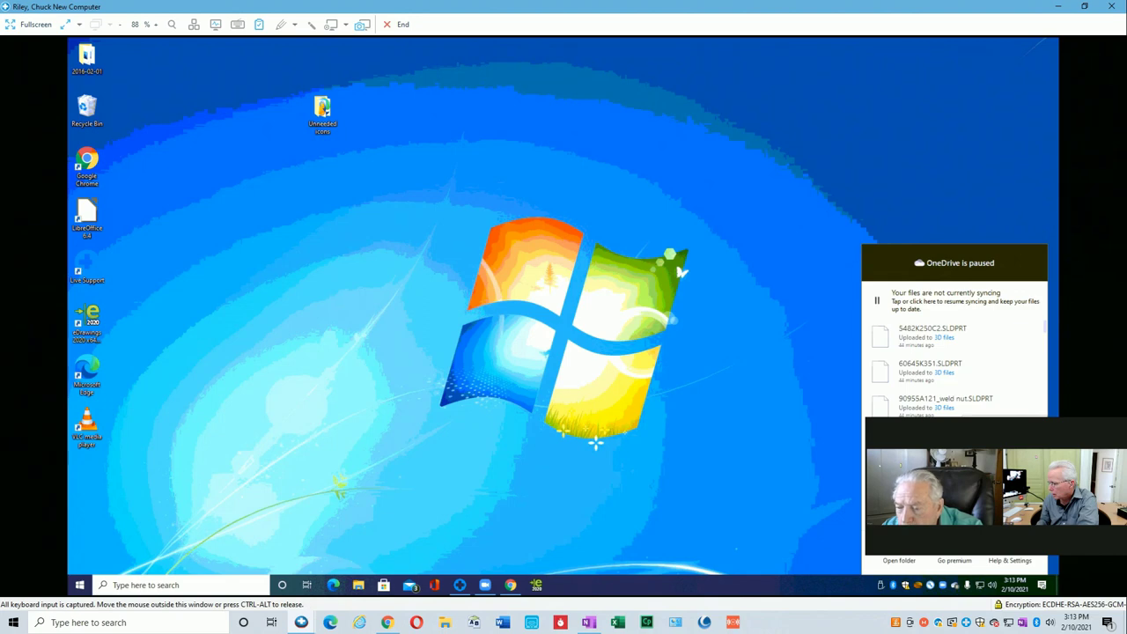
left_click_drag(960, 446, 755, 446)
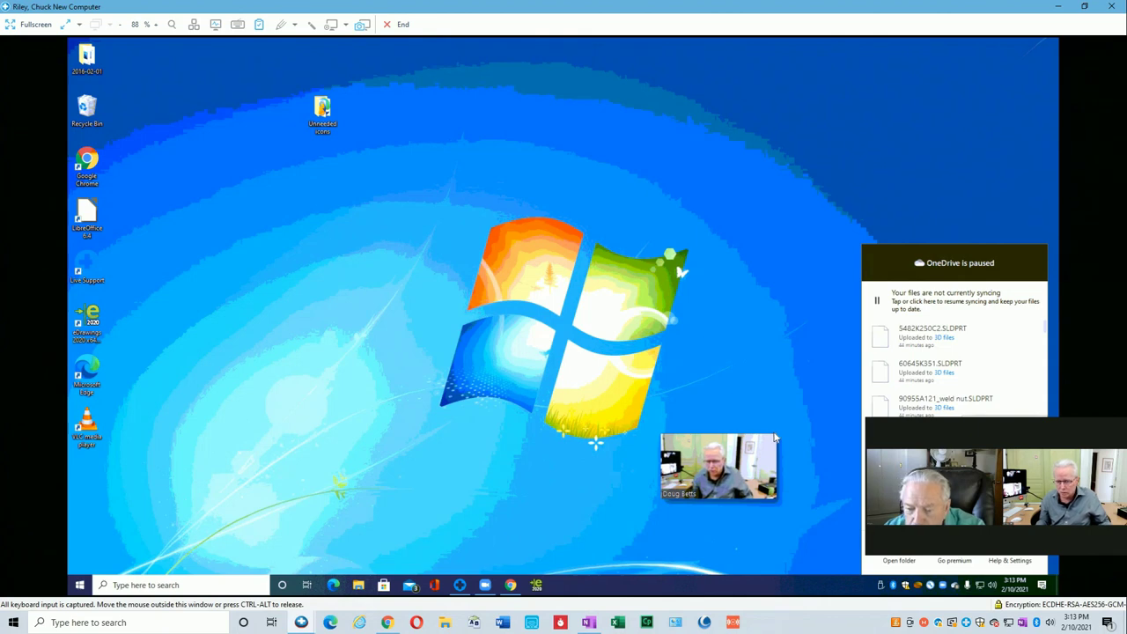
left_click(775, 438)
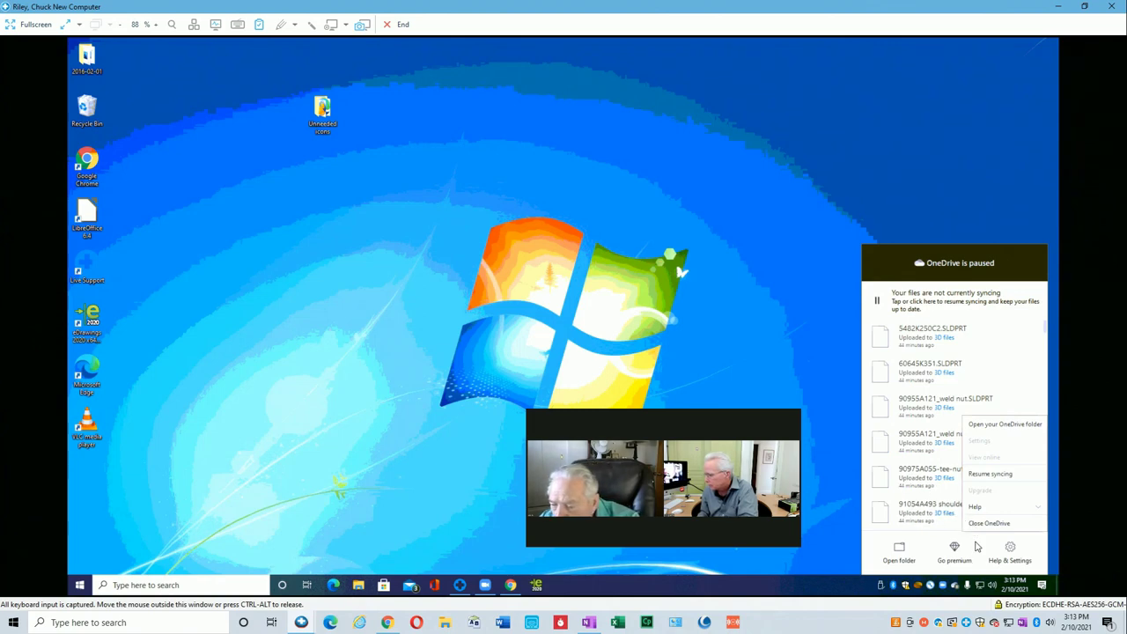
left_click(1017, 559)
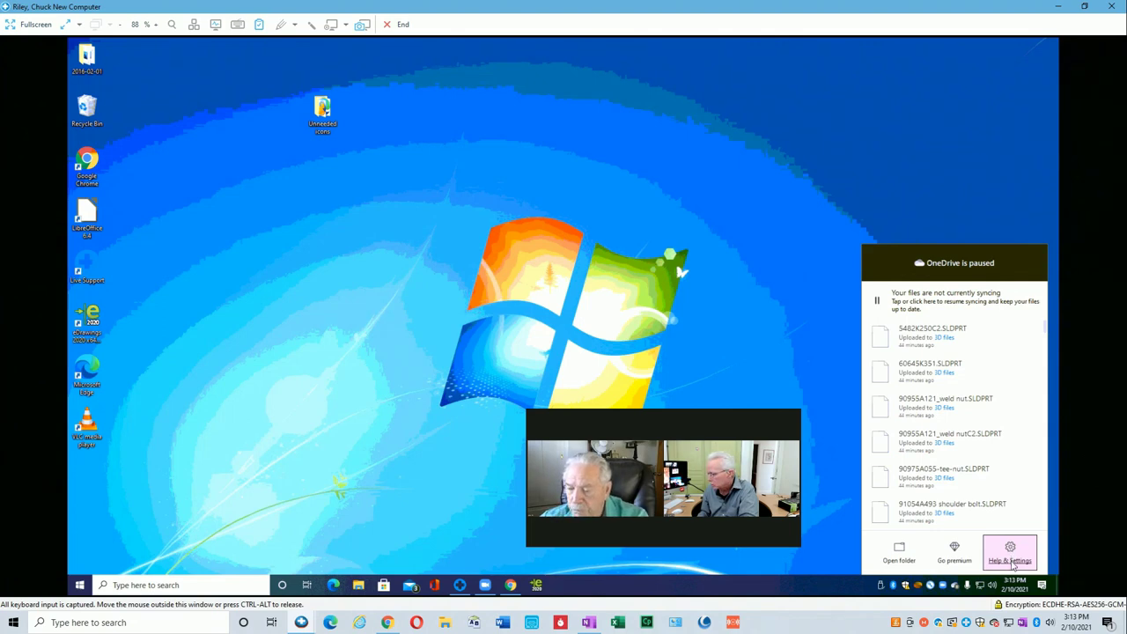
left_click(1012, 564)
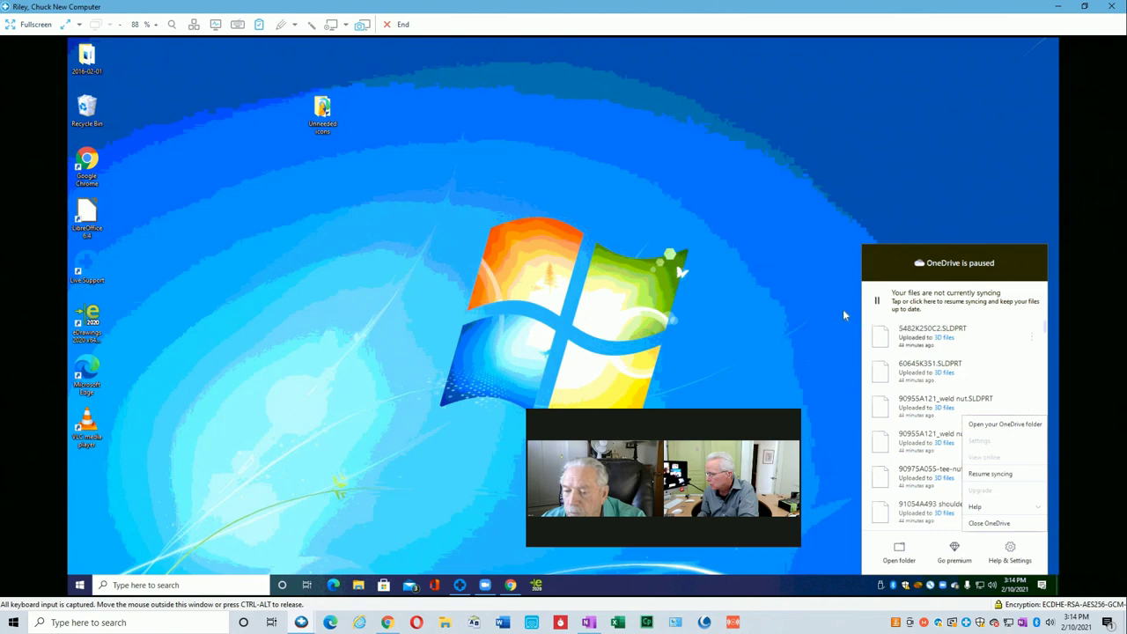
left_click(813, 303)
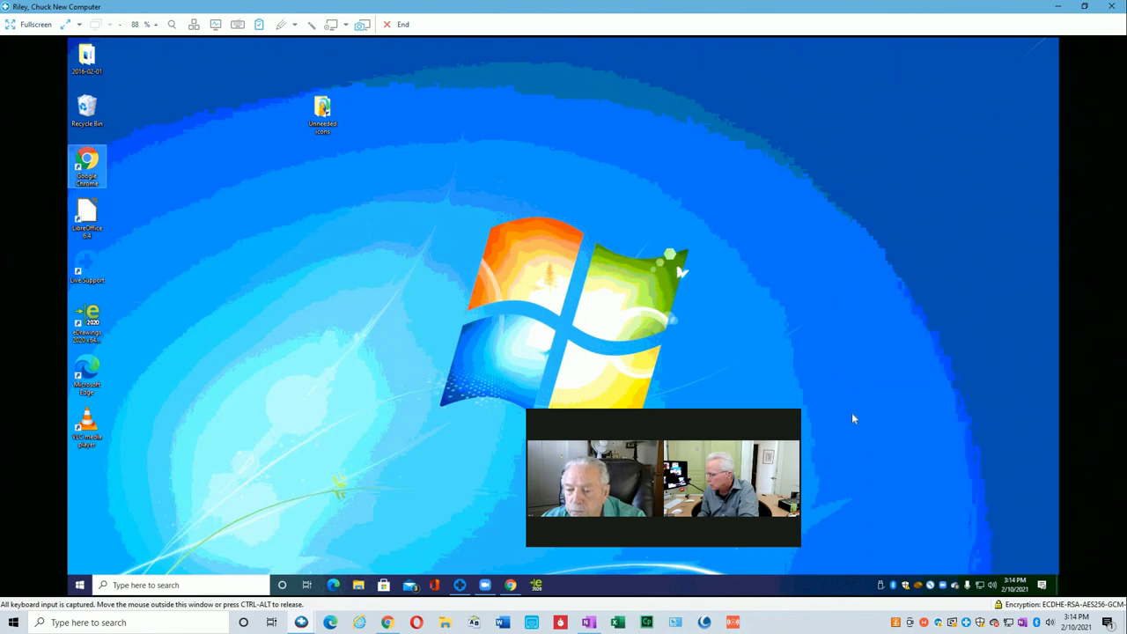
Resume the paused OneDrive syncing from the tray icon's Help & Settings menu
right_click(952, 586)
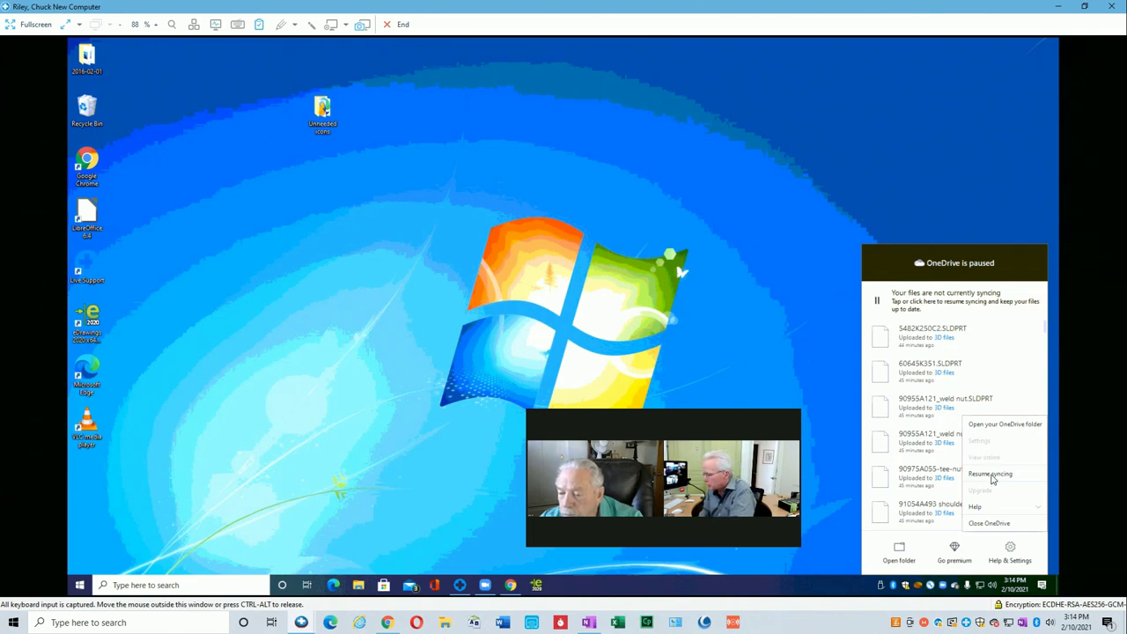
left_click(990, 475)
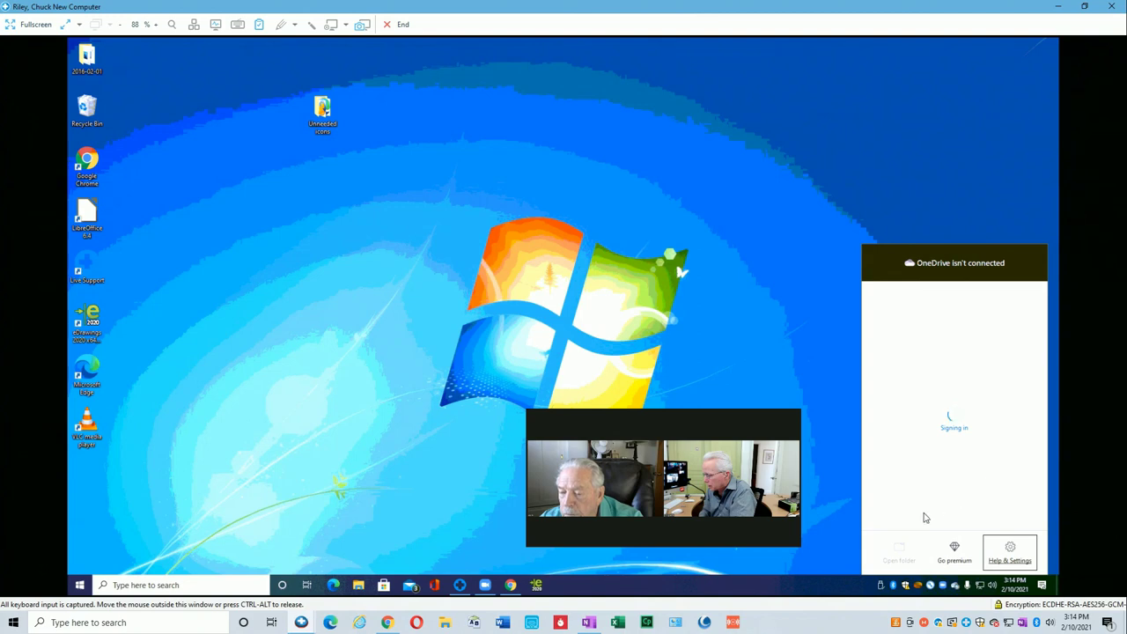
left_click(834, 546)
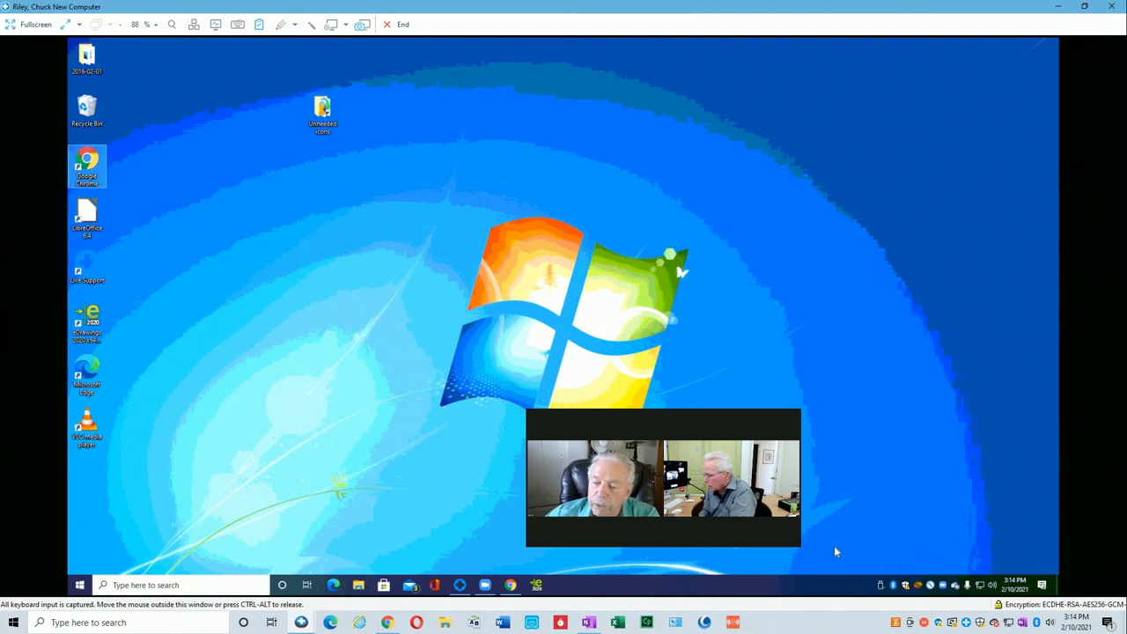
right_click(959, 590)
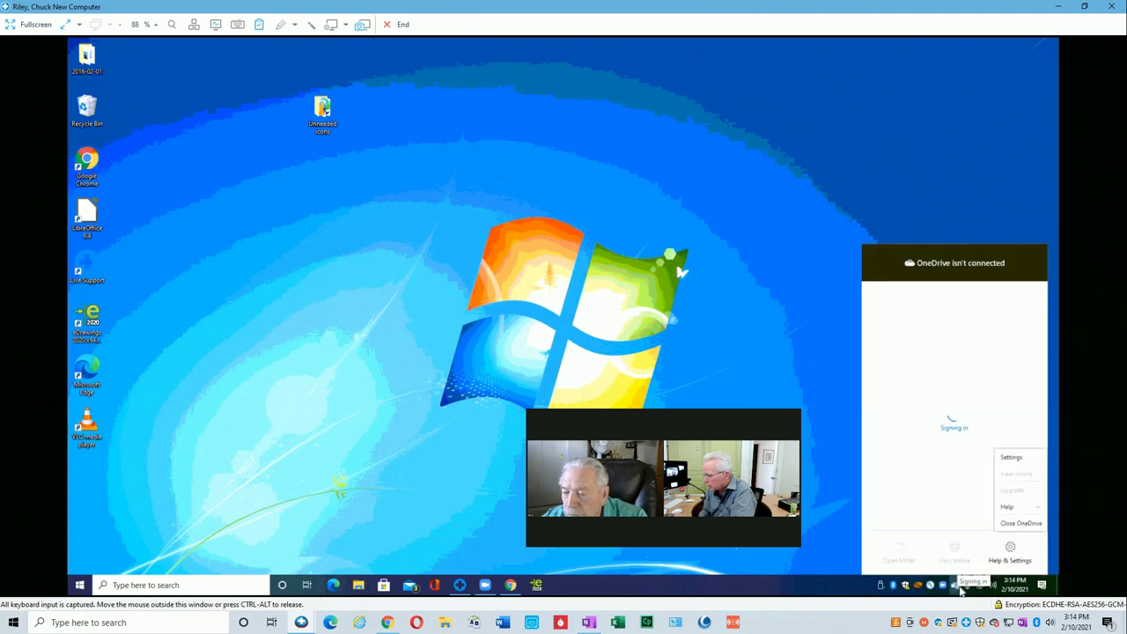
Open OneDrive settings on the Settings tab and drag the dialog to the right side
left_click(1011, 457)
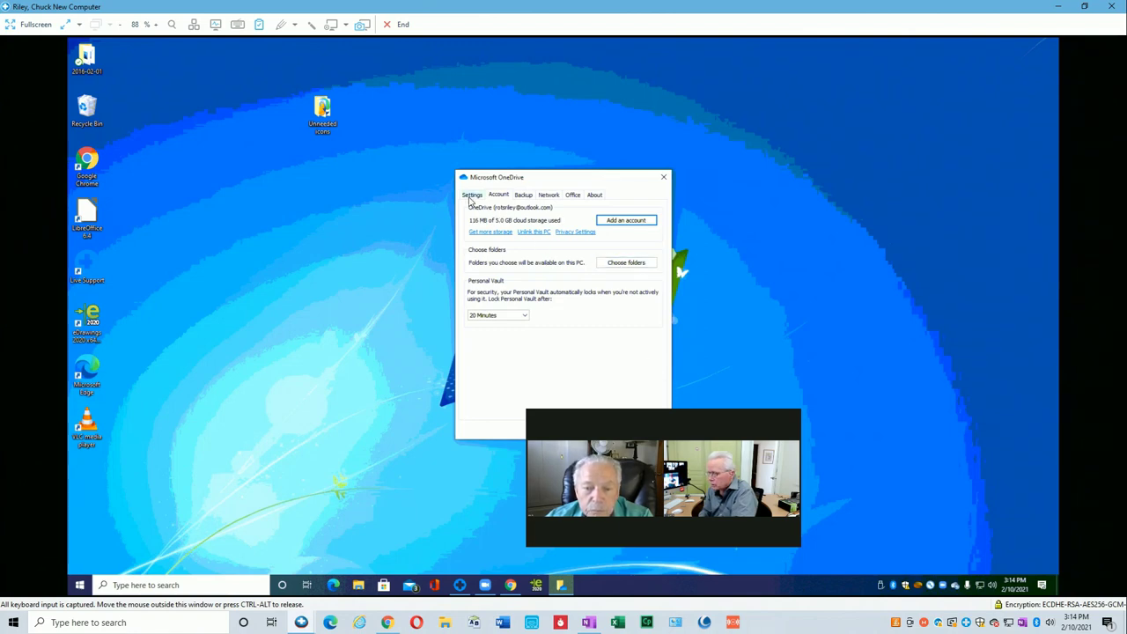
left_click(471, 195)
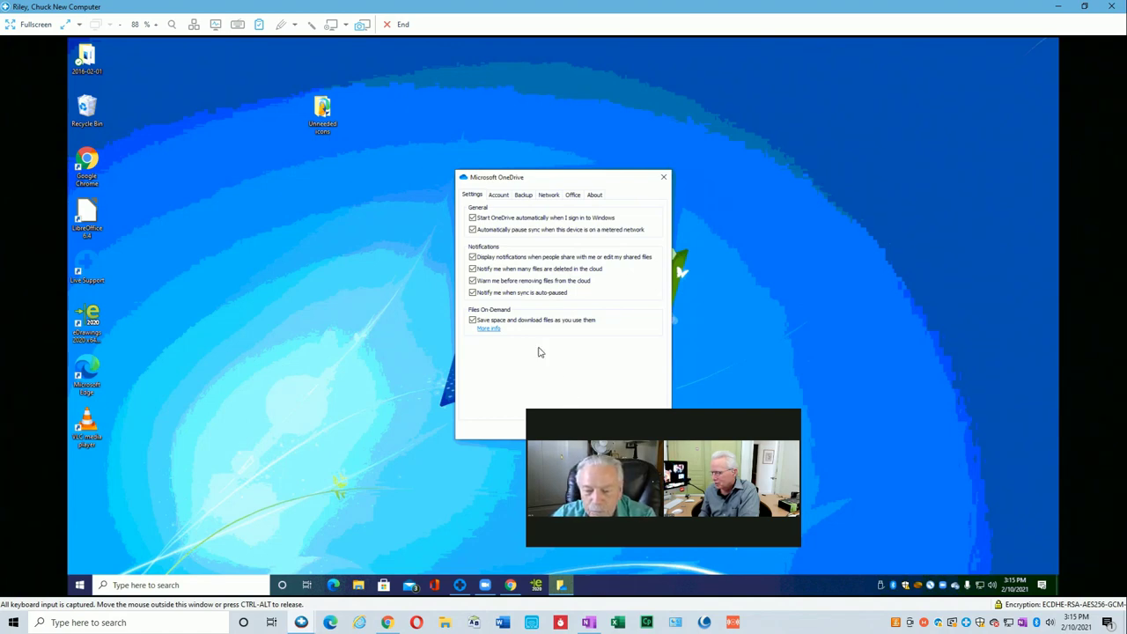
left_click_drag(607, 180, 975, 178)
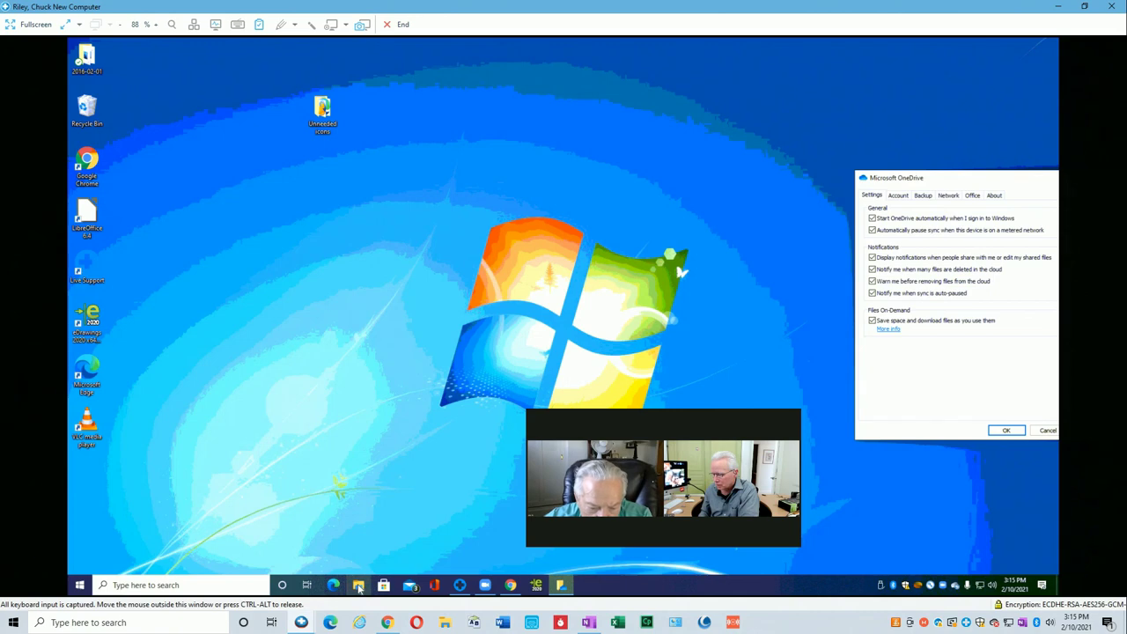
In File Explorer, go to Documents and open the Trimuter folder
left_click(359, 586)
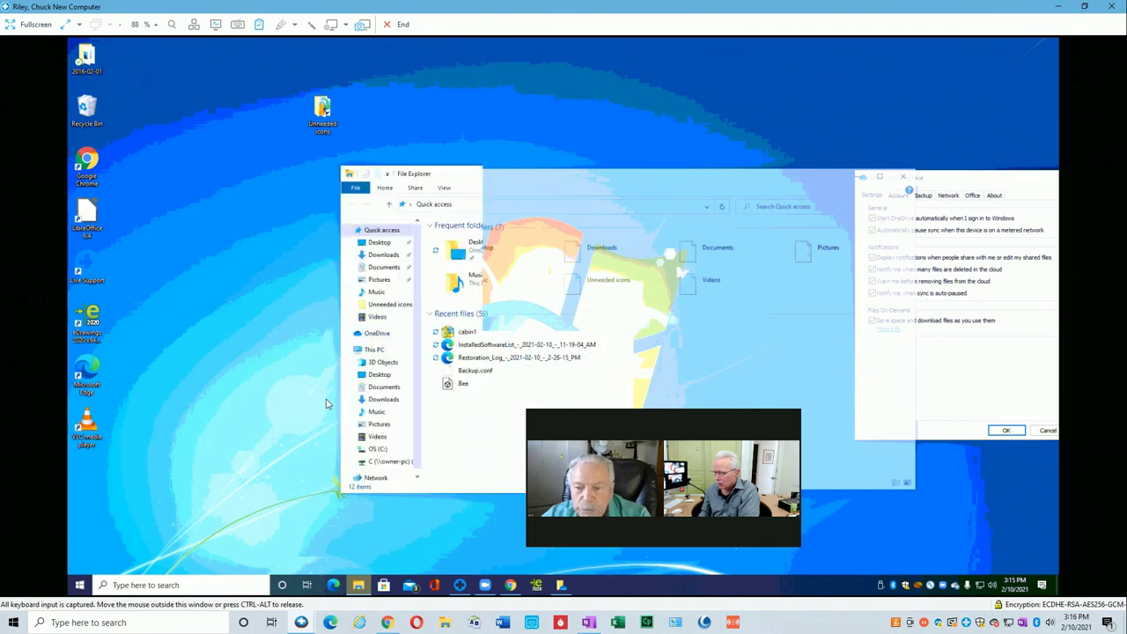
left_click(384, 267)
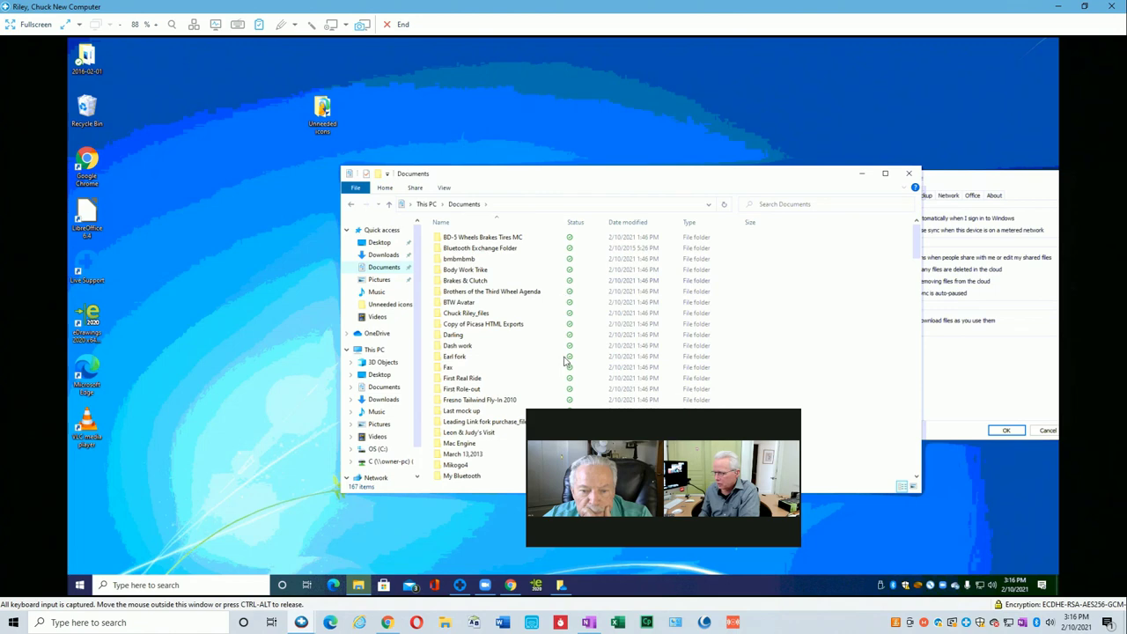
scroll(493, 352, "down", 3)
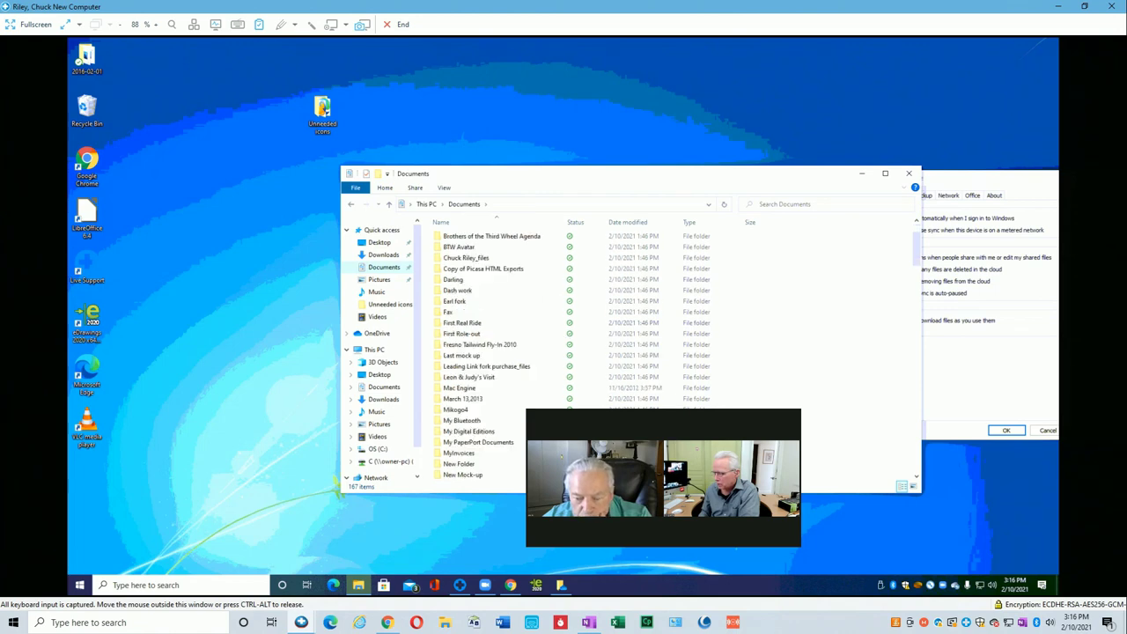
scroll(493, 352, "down", 1)
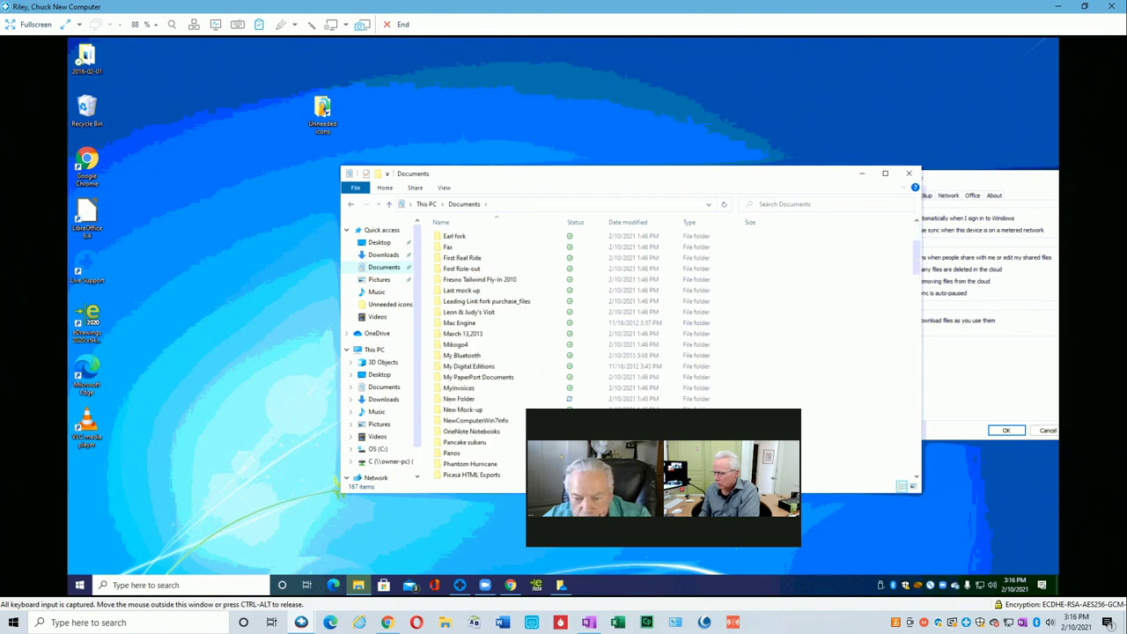
scroll(574, 396, "down", 1)
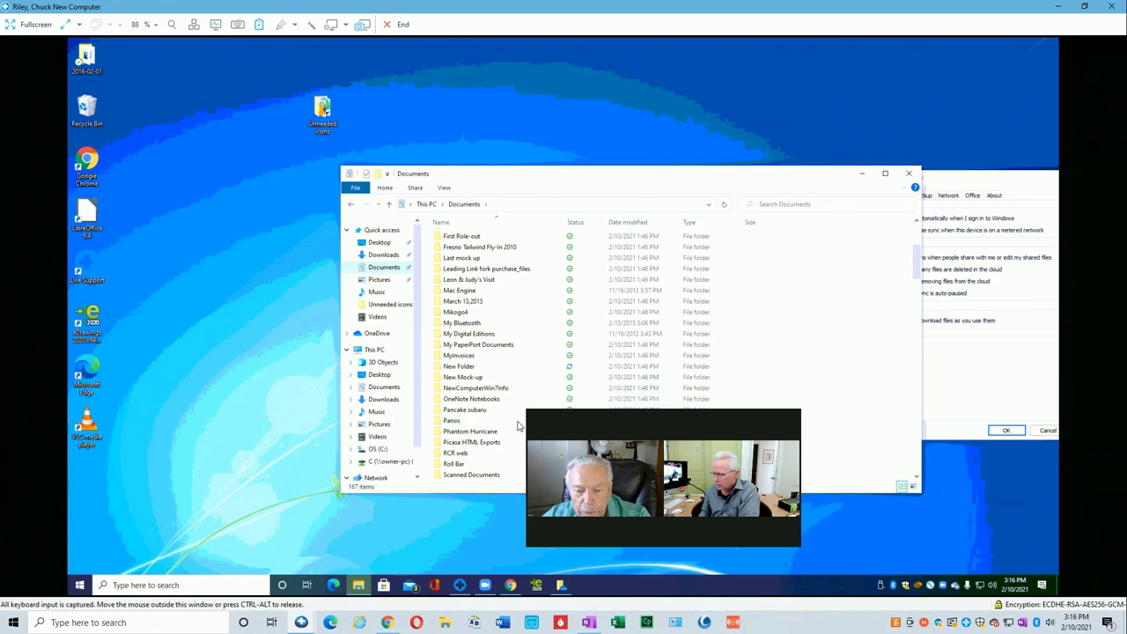
scroll(517, 426, "down", 2)
scroll(518, 426, "down", 2)
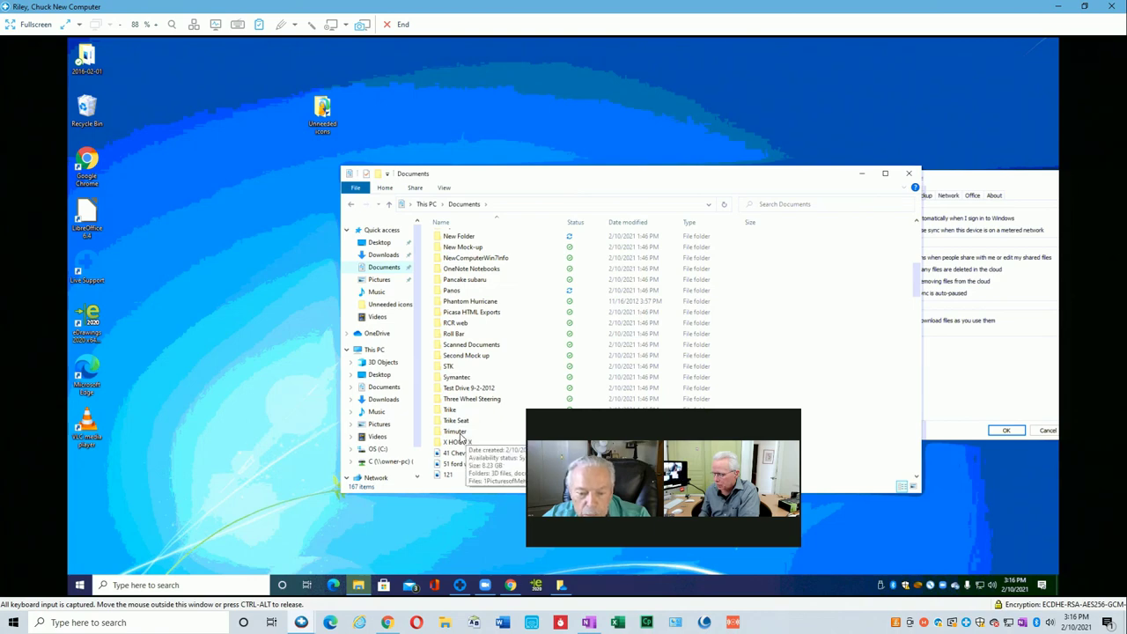
double_click(458, 431)
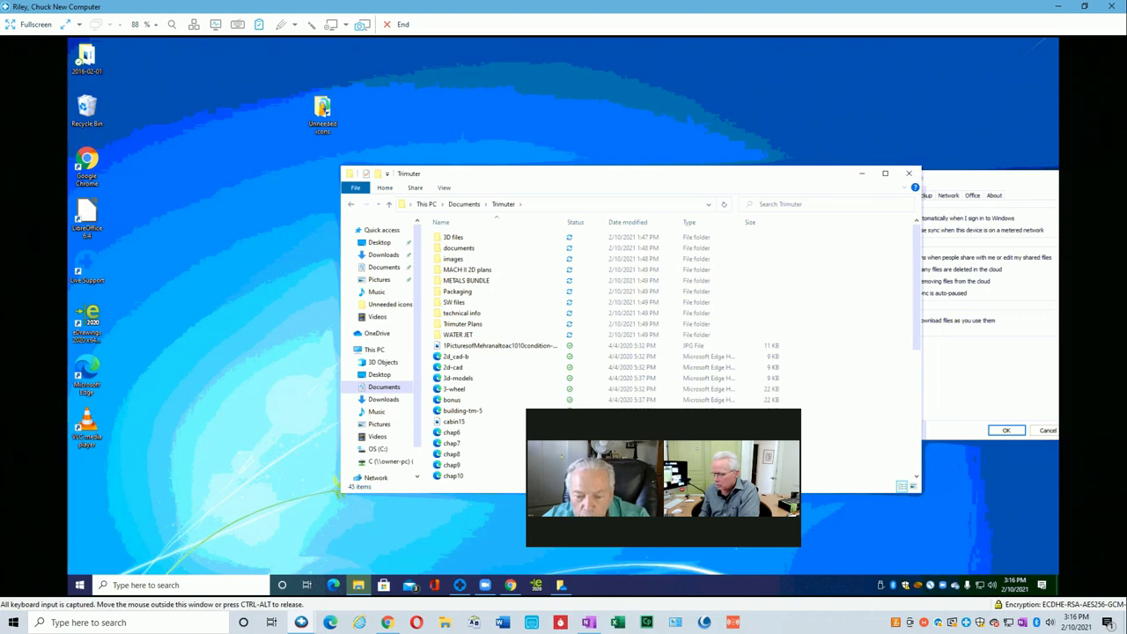
scroll(497, 352, "down", 1)
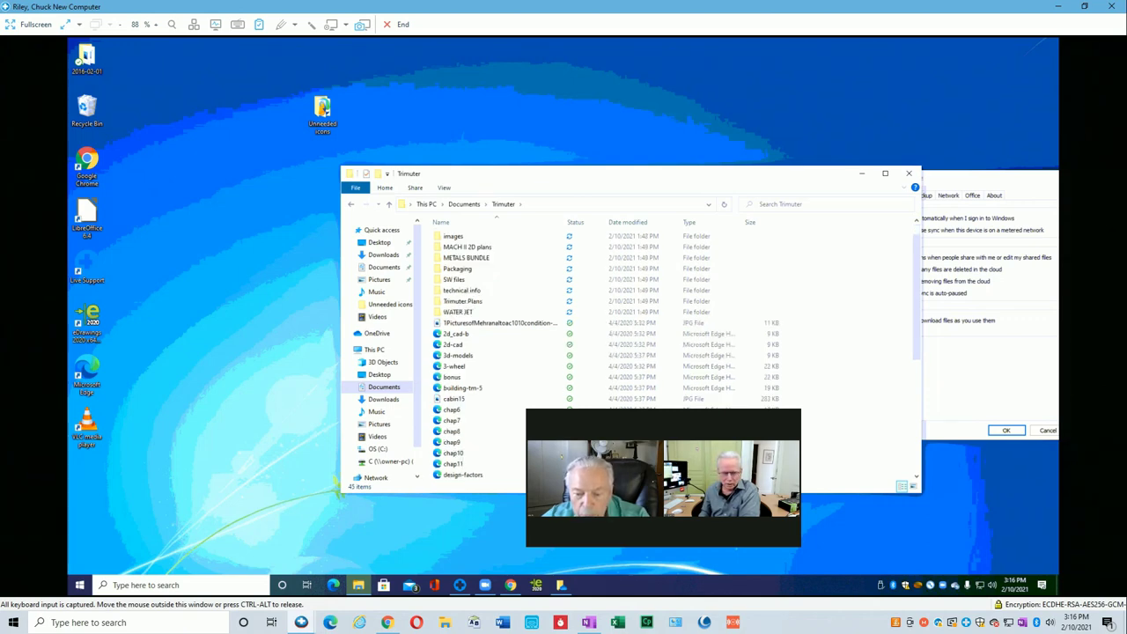
scroll(497, 352, "down", 1)
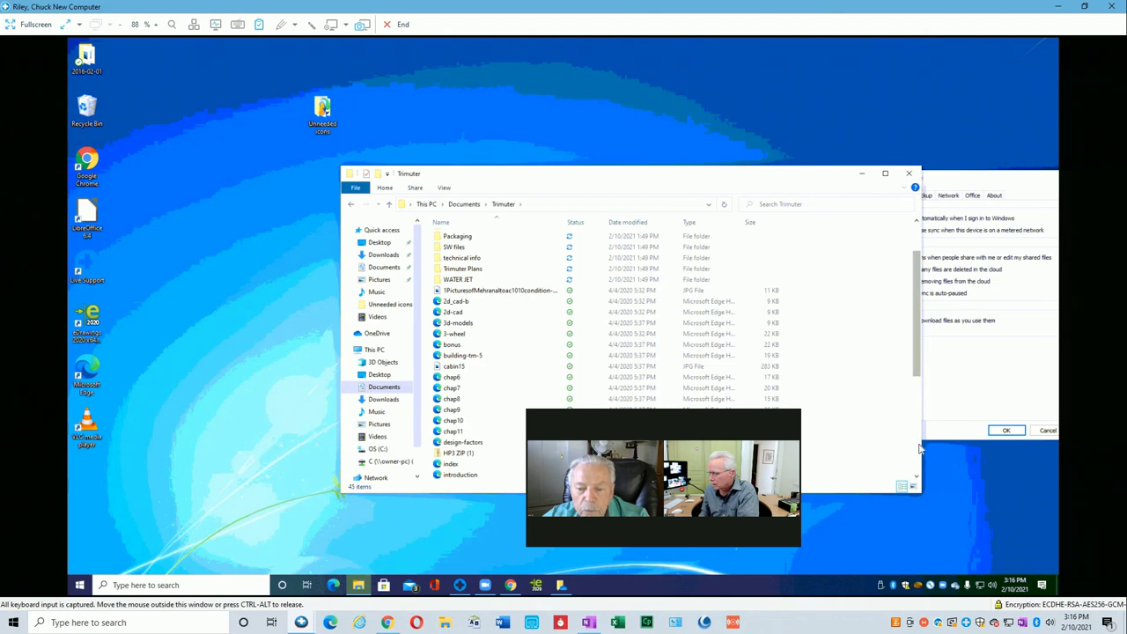
scroll(919, 449, "down", 1)
scroll(919, 450, "down", 1)
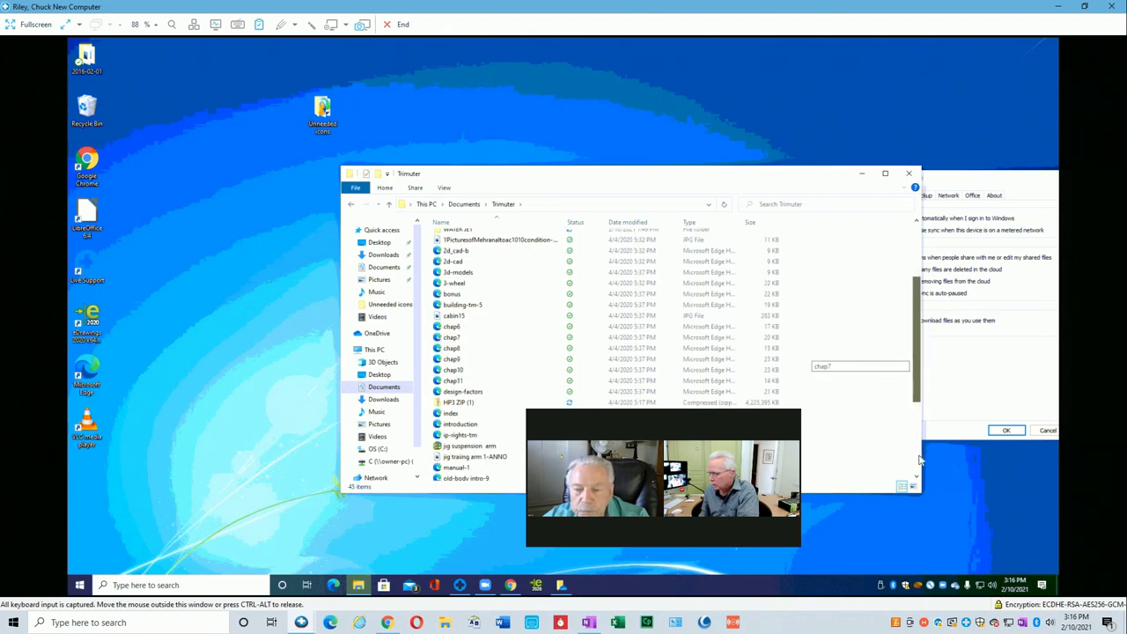
scroll(919, 456, "down", 1)
scroll(918, 462, "down", 1)
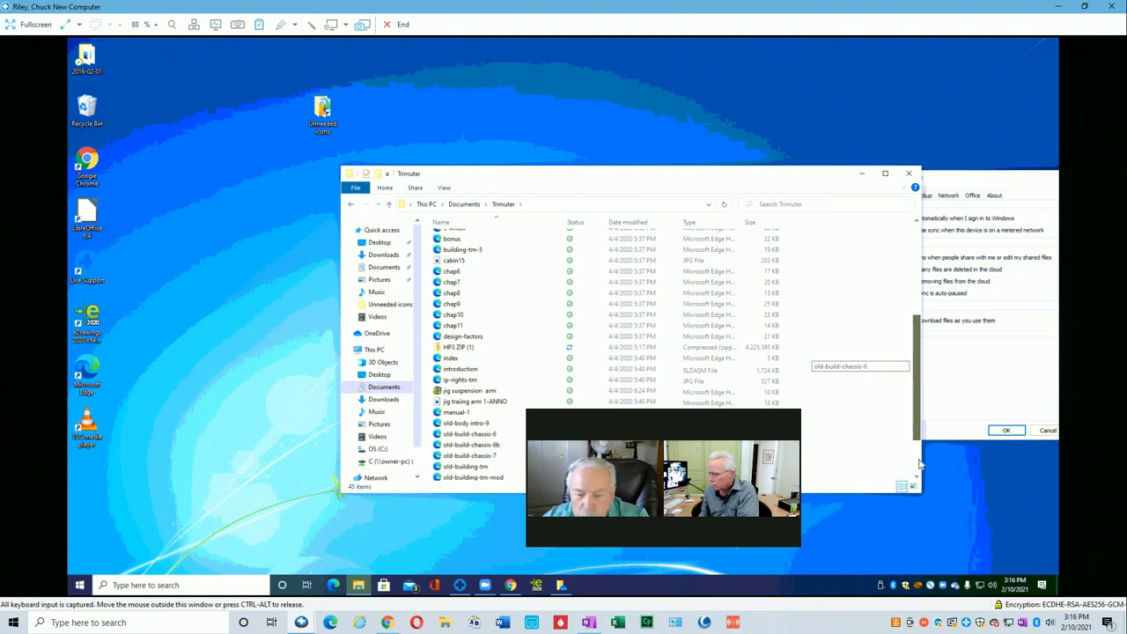
scroll(917, 427, "down", 1)
scroll(918, 362, "down", 1)
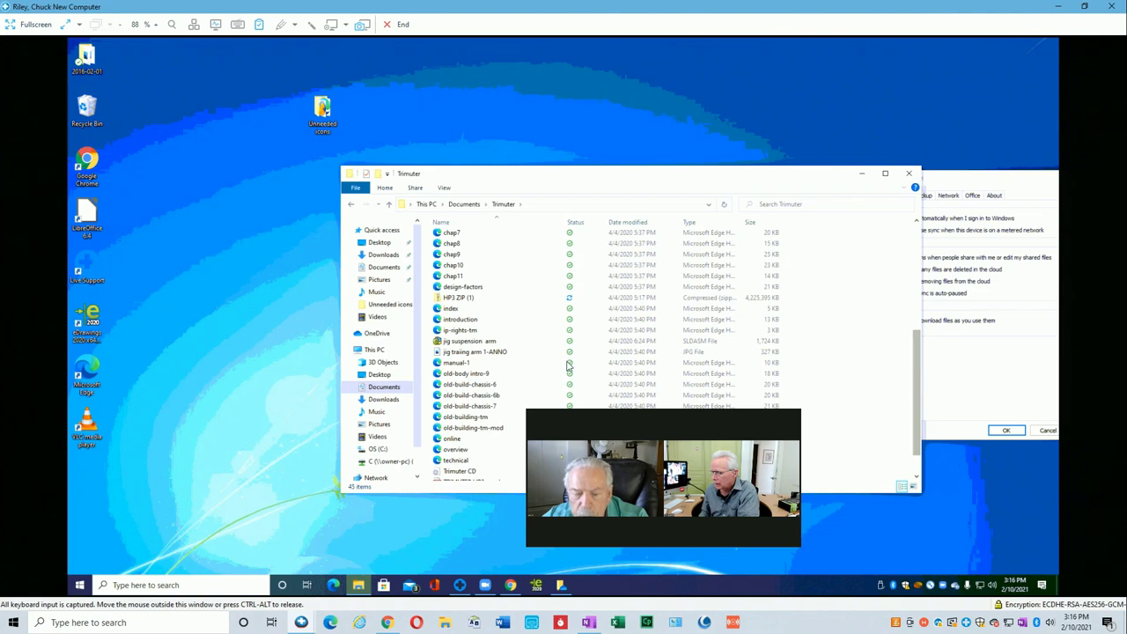
scroll(569, 379, "down", 2)
scroll(528, 352, "up", 4)
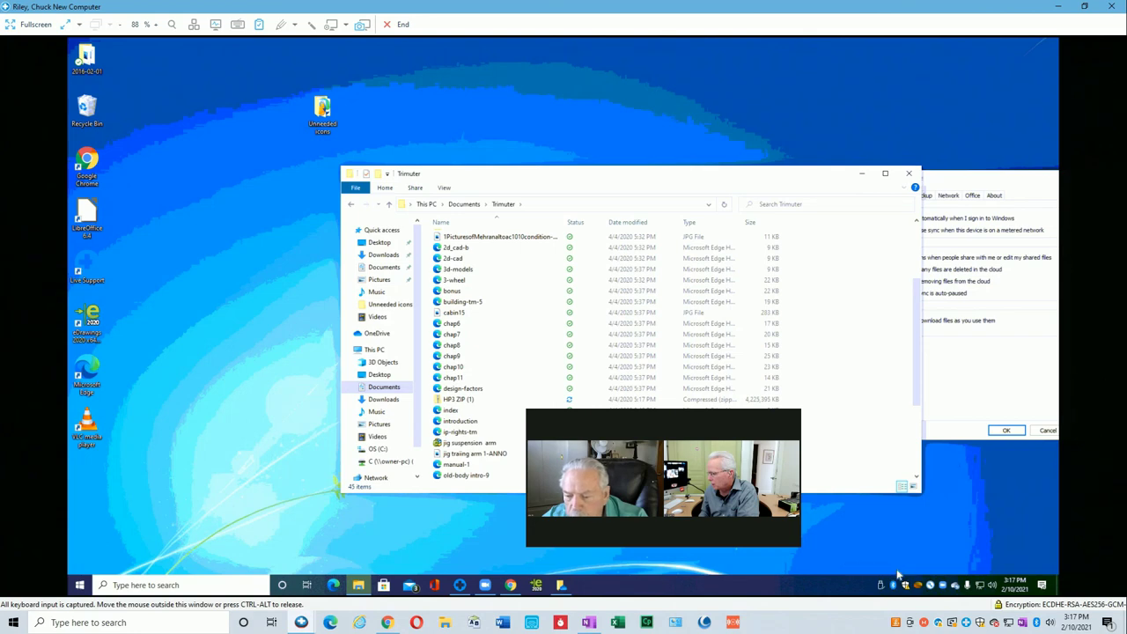
mouse_move(955, 588)
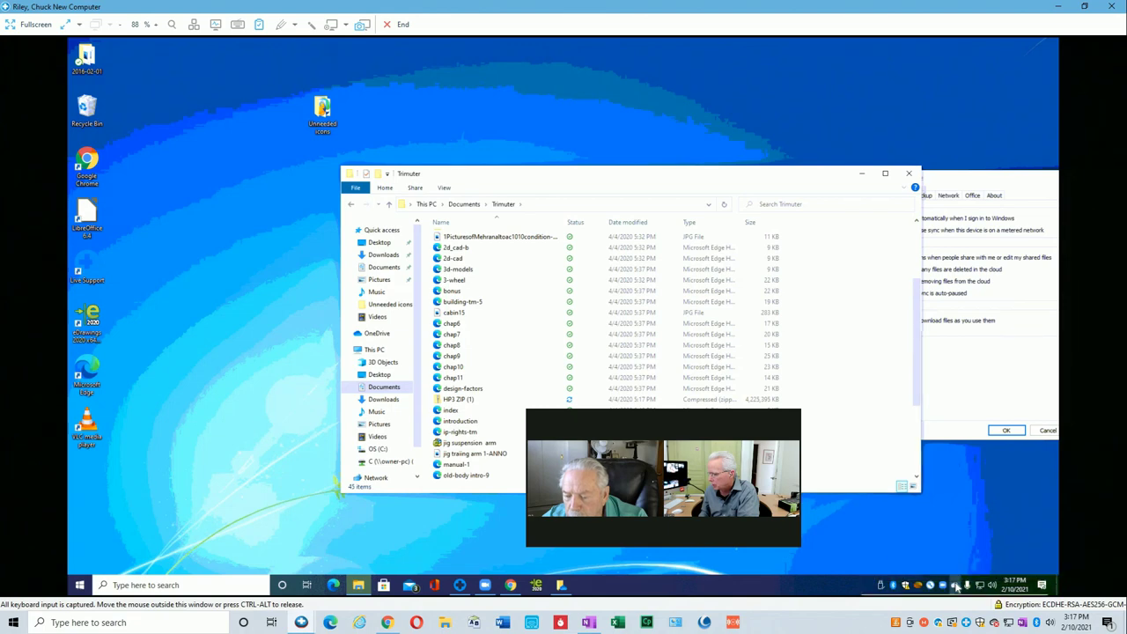
Uncheck 'Save space and download files as you use them', confirm the warning, and apply with OK
left_click(963, 374)
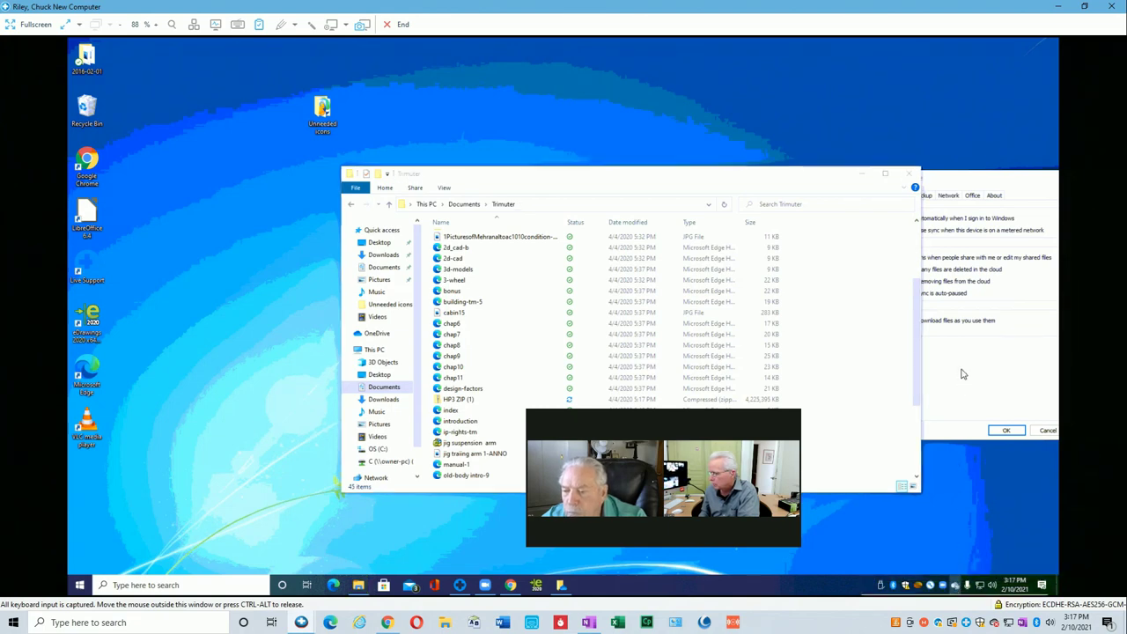
left_click(990, 187)
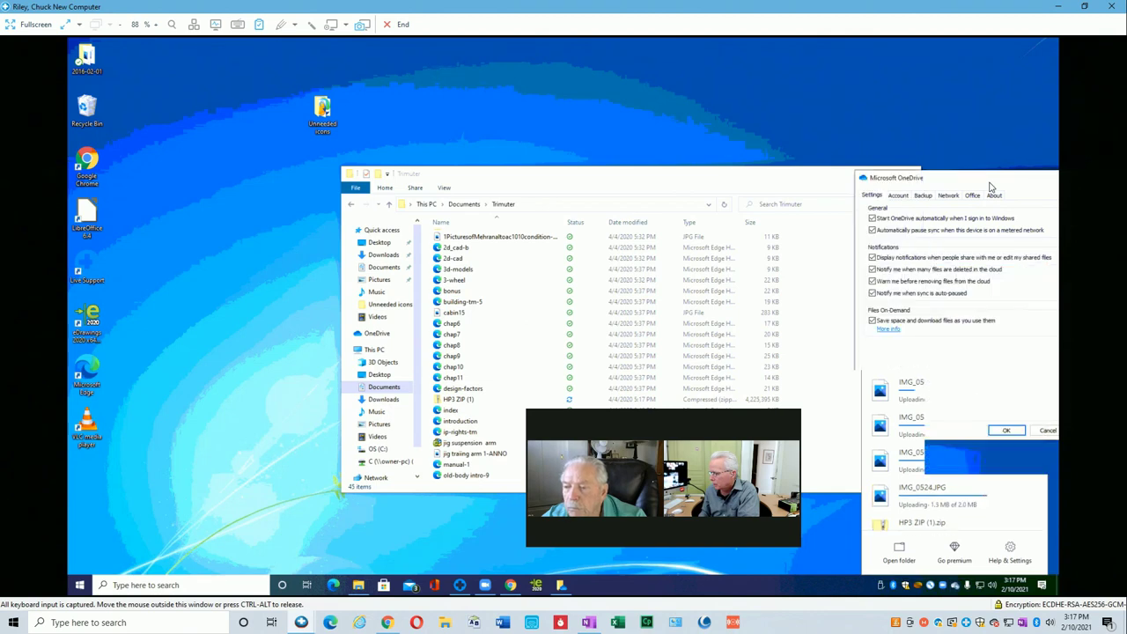
left_click(873, 321)
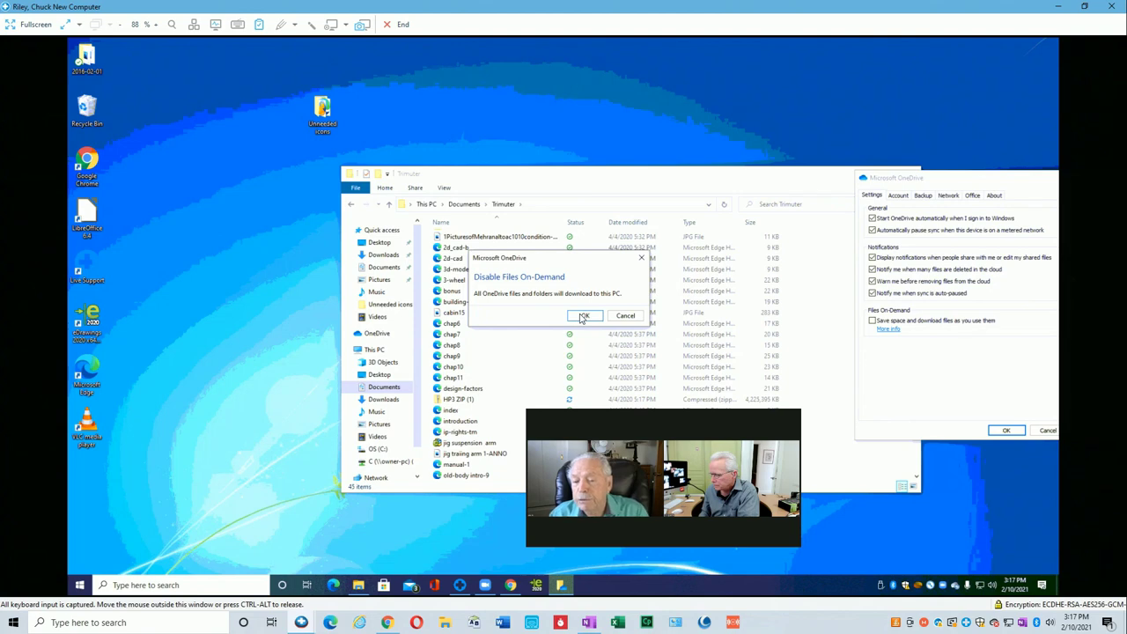
left_click(583, 316)
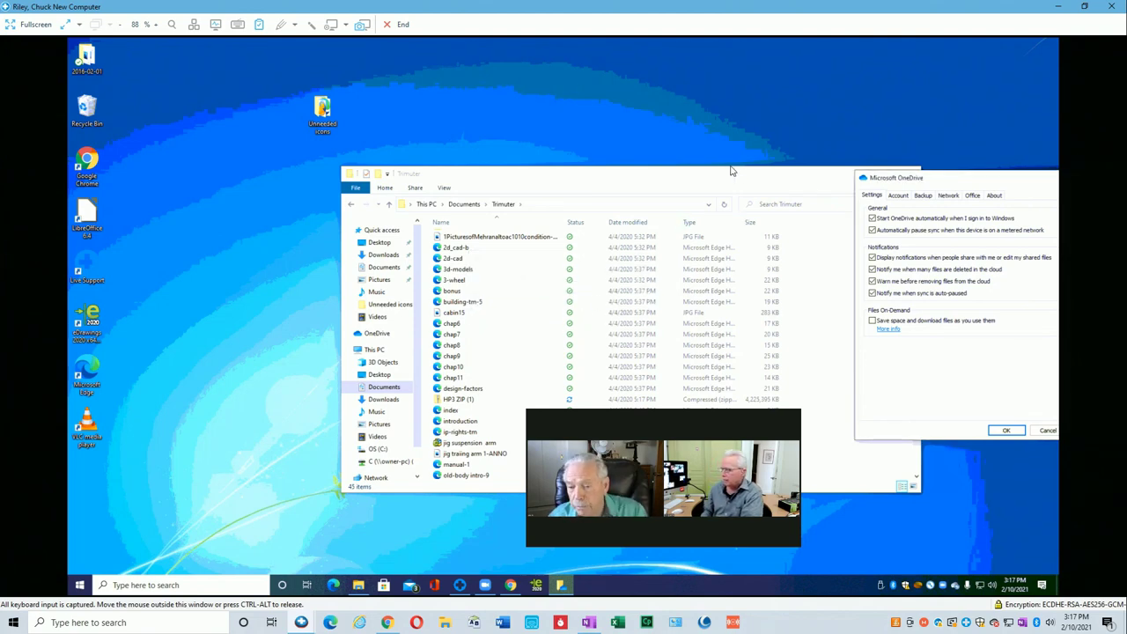
left_click_drag(731, 179, 674, 150)
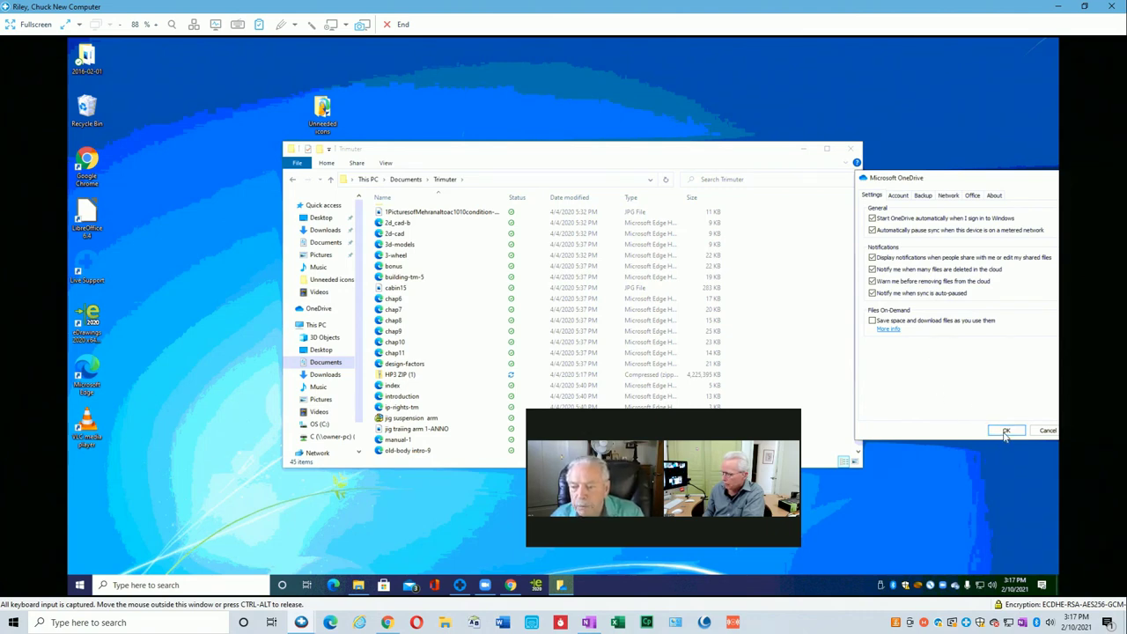
left_click(1005, 432)
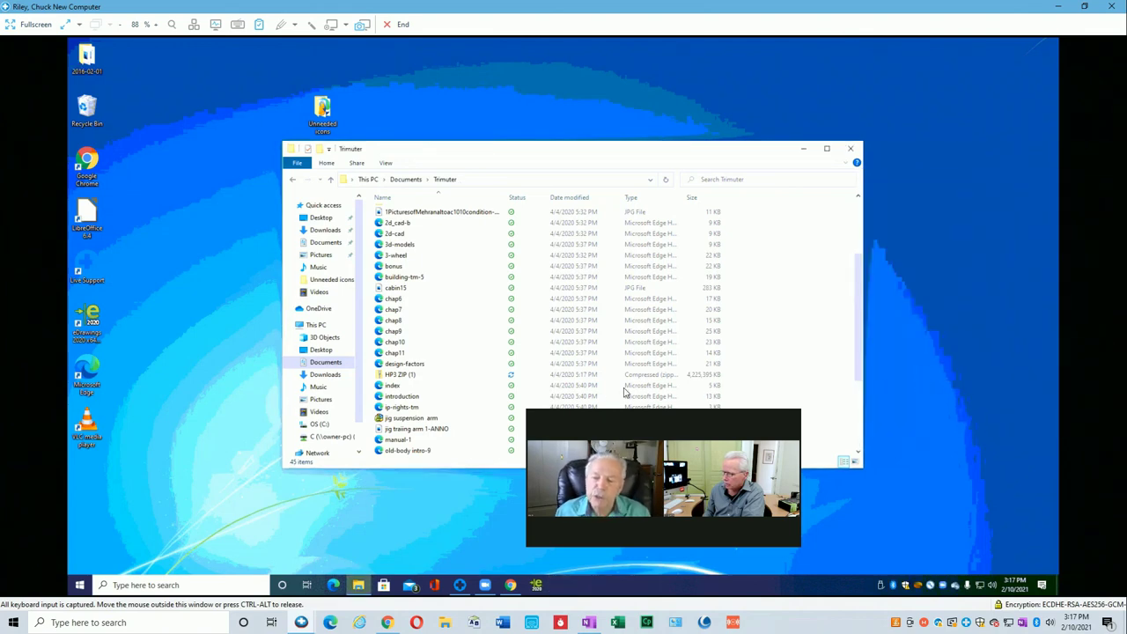
right_click(320, 425)
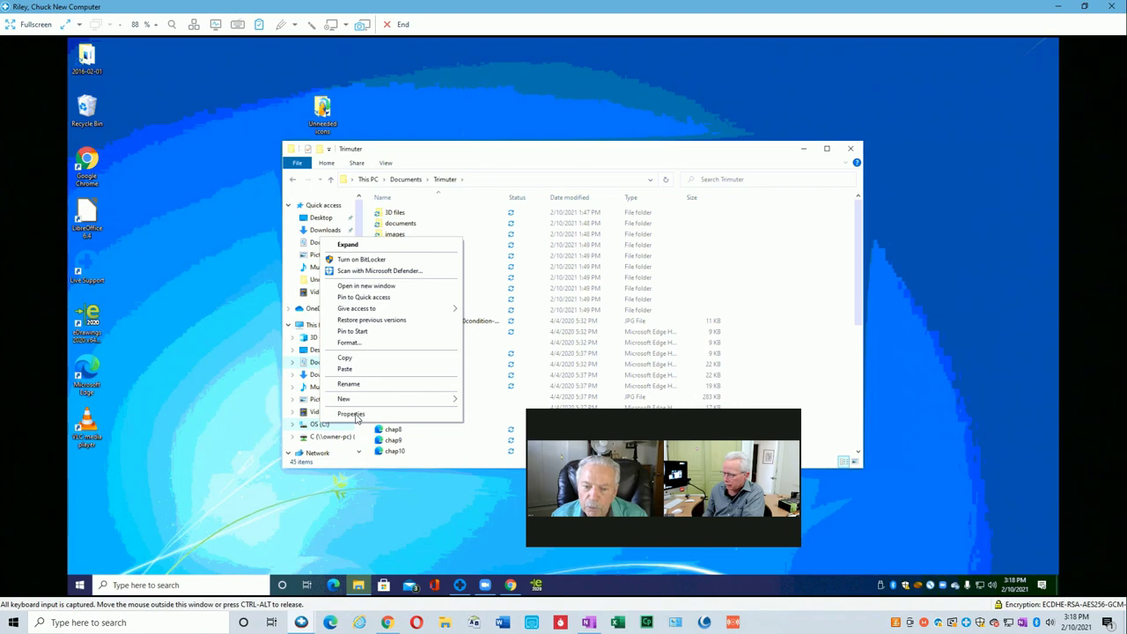
left_click(351, 414)
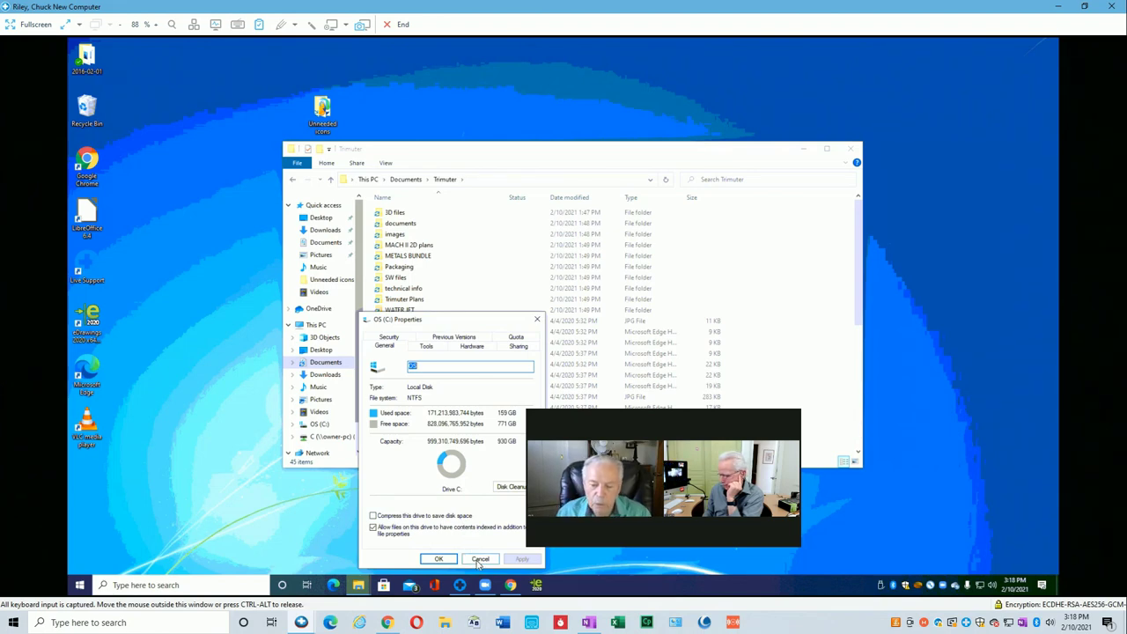
left_click(480, 559)
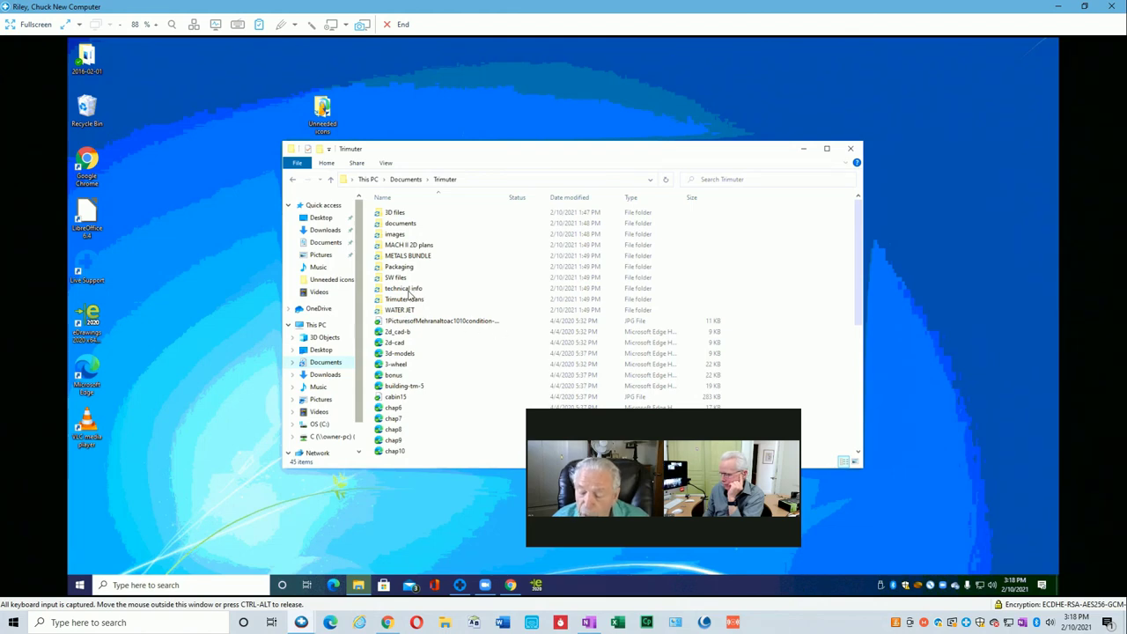
mouse_move(409, 293)
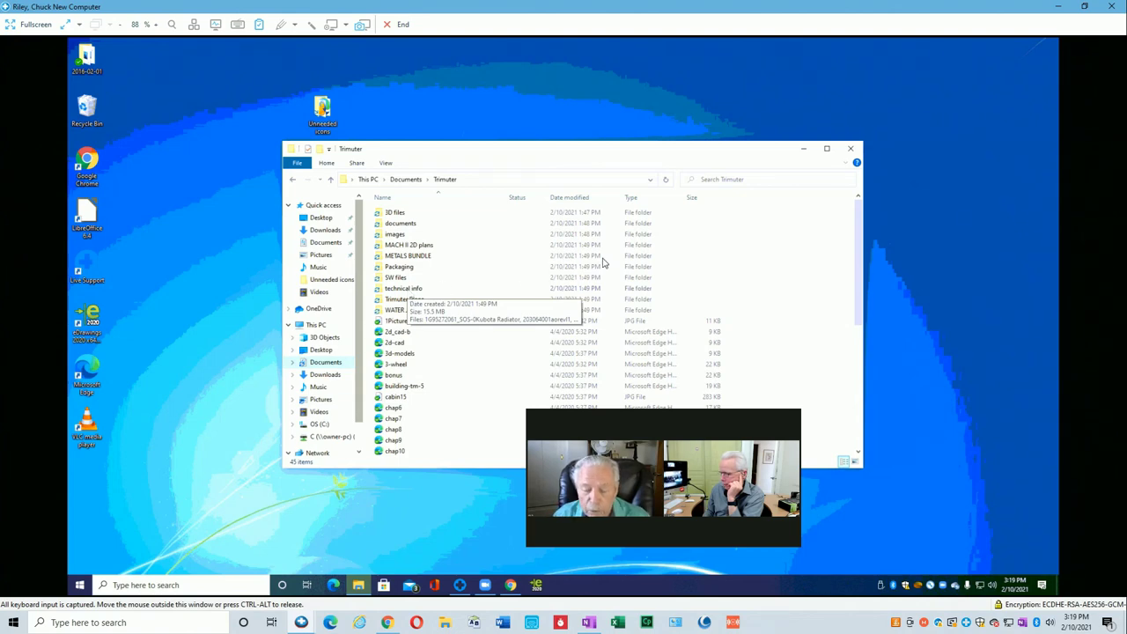
Close the Trimuter File Explorer window and check the OneDrive tray icon
left_click(851, 149)
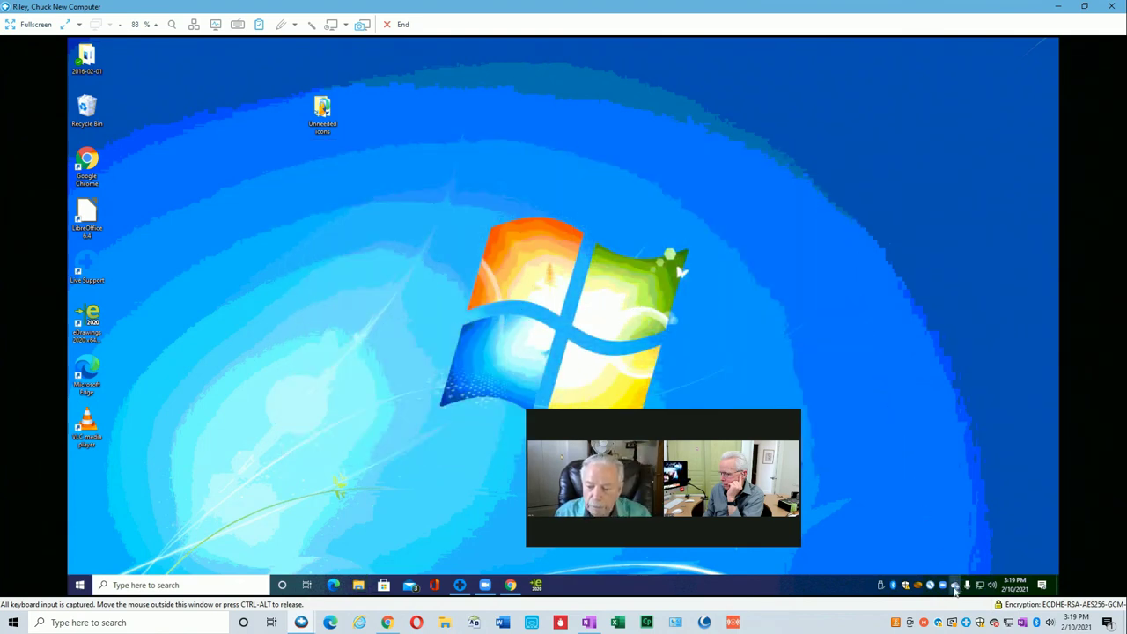
mouse_move(955, 591)
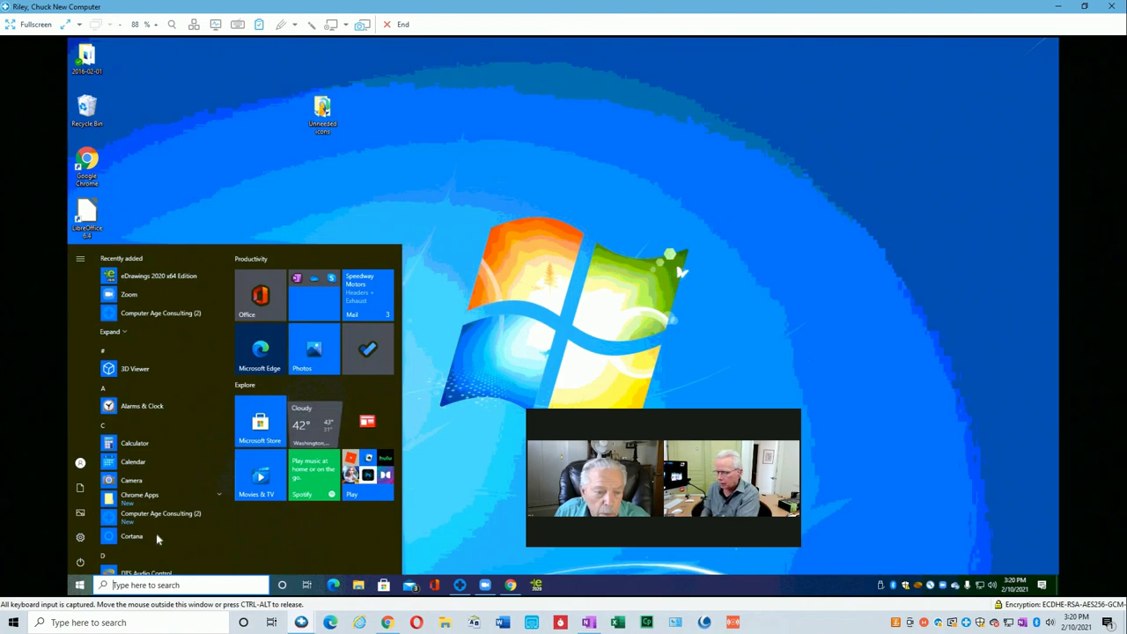
Search Windows for 'sign-in' and open the Sign-in options settings page
type("sign-up")
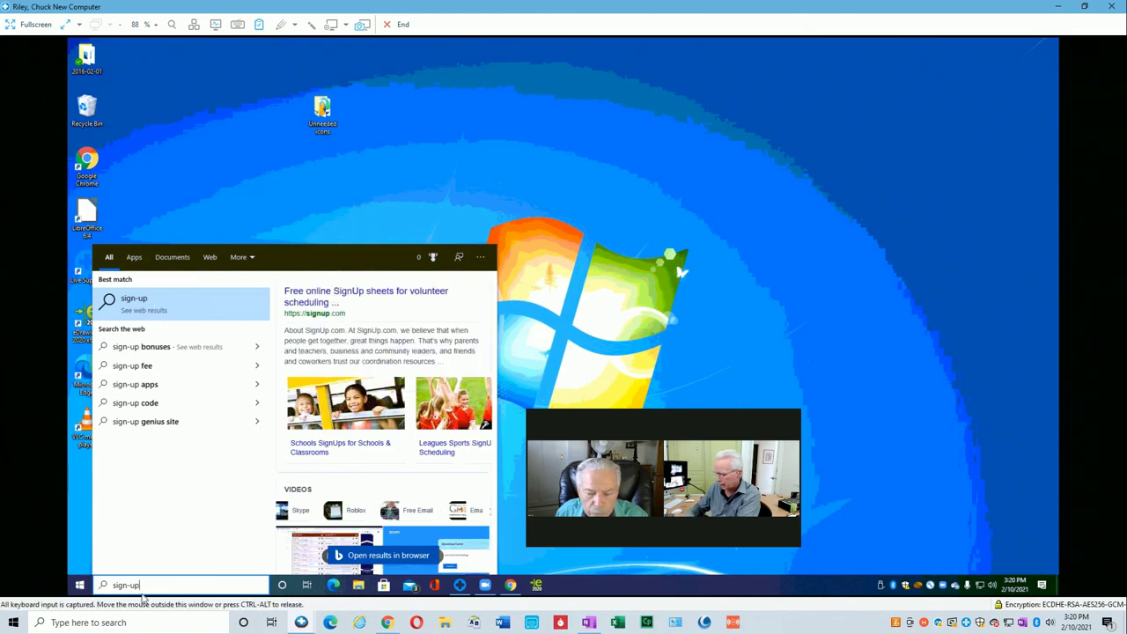
key("BackSpace")
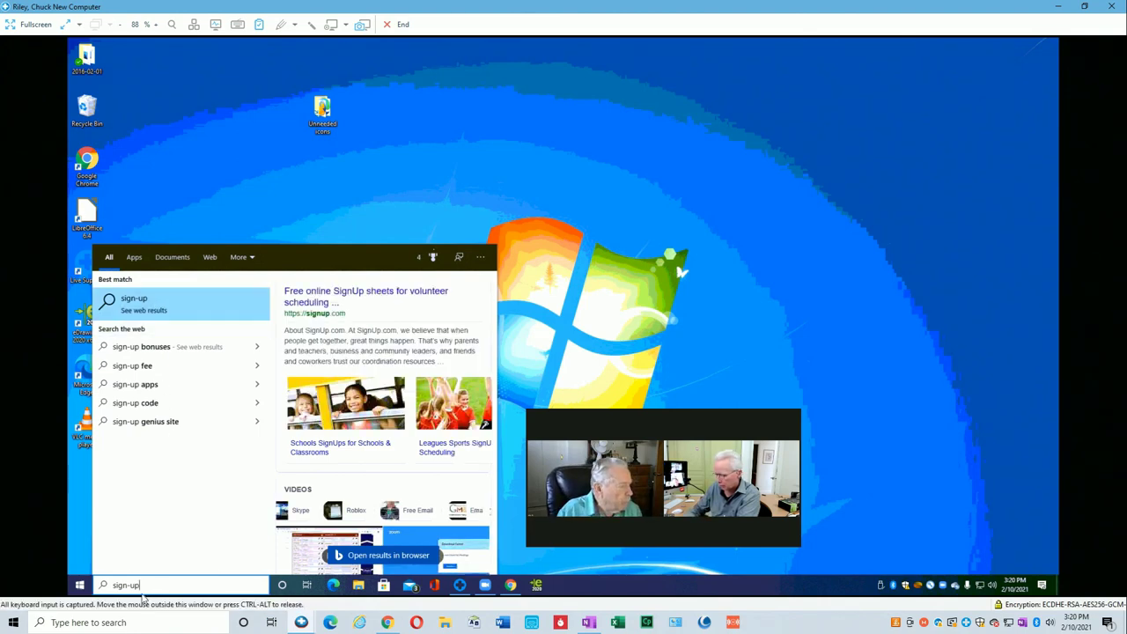
key("BackSpace")
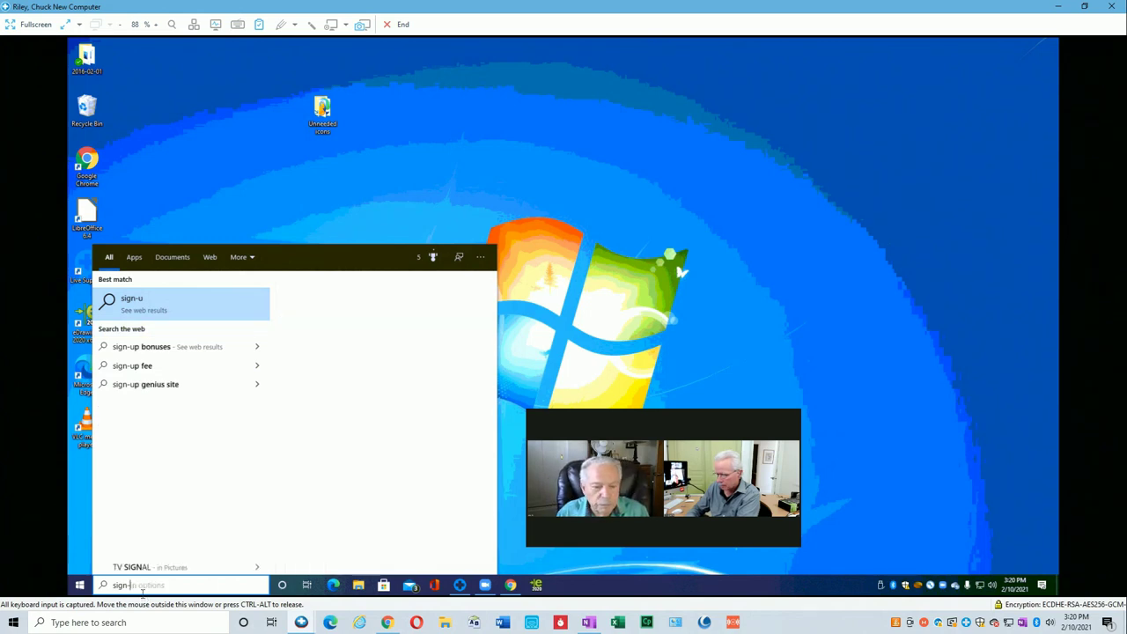
type("in")
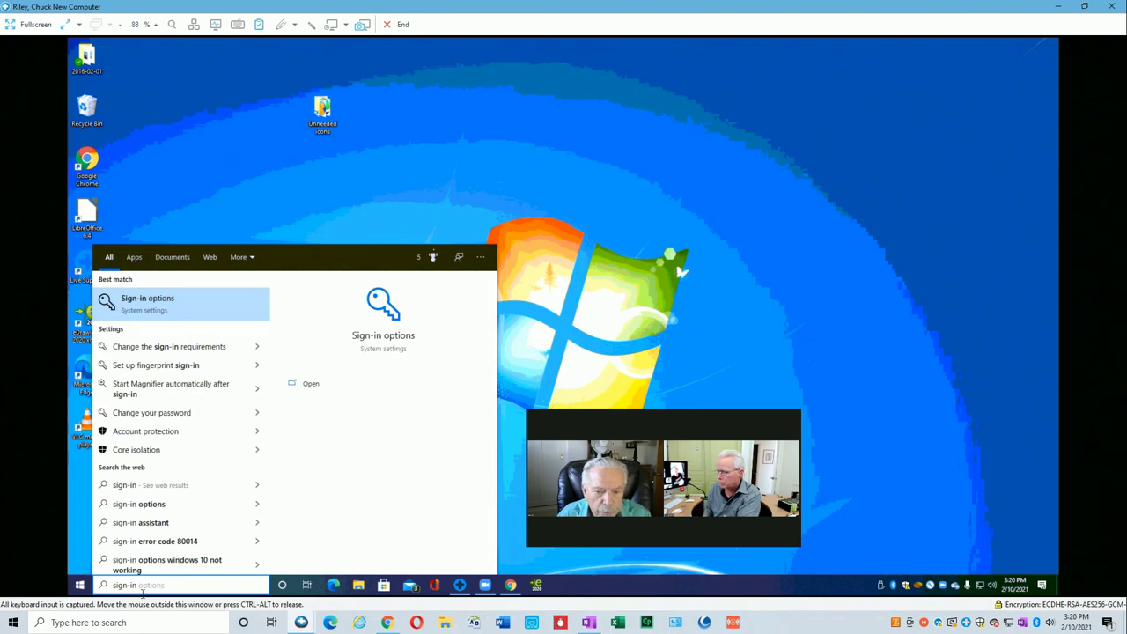
left_click(163, 556)
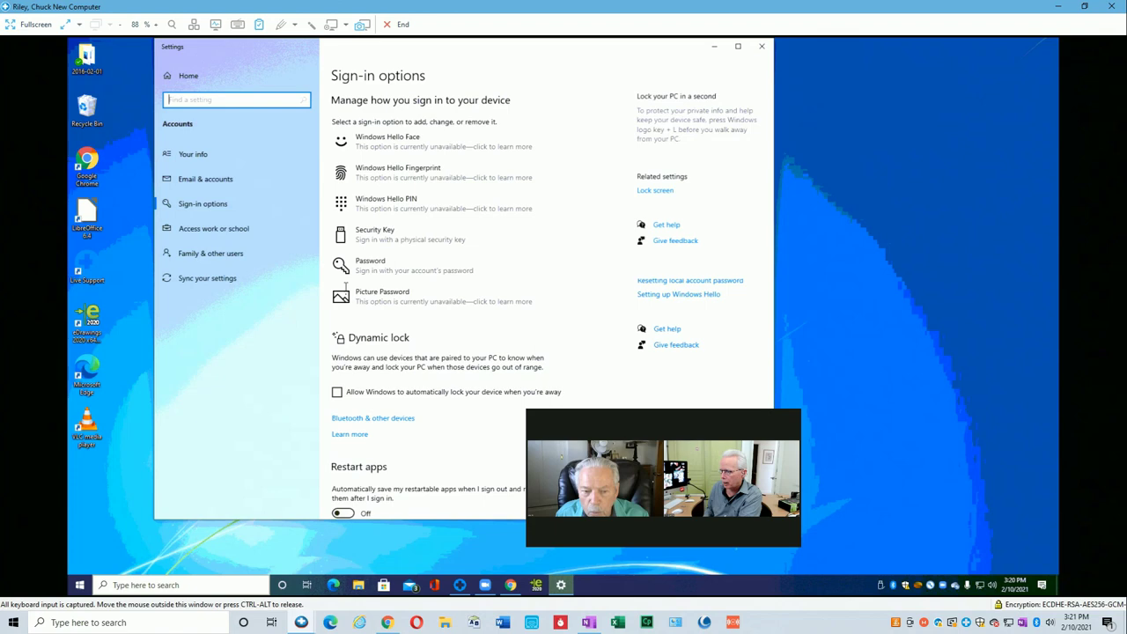
Check the Your info and Family & other users pages, then view the Start menu account options
left_click(199, 156)
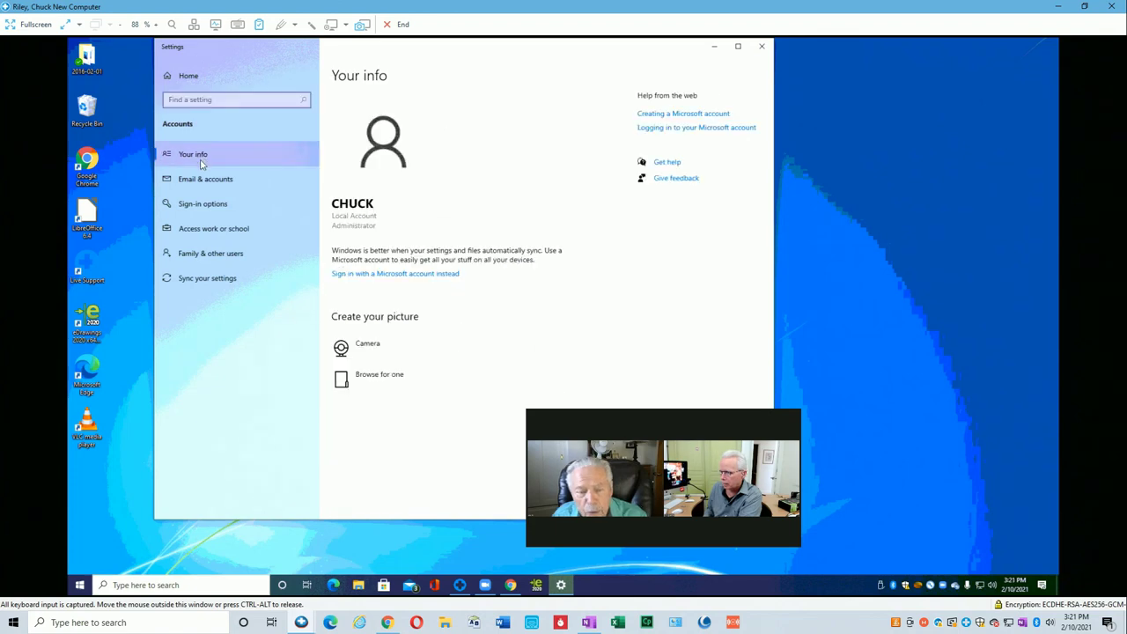
left_click(208, 254)
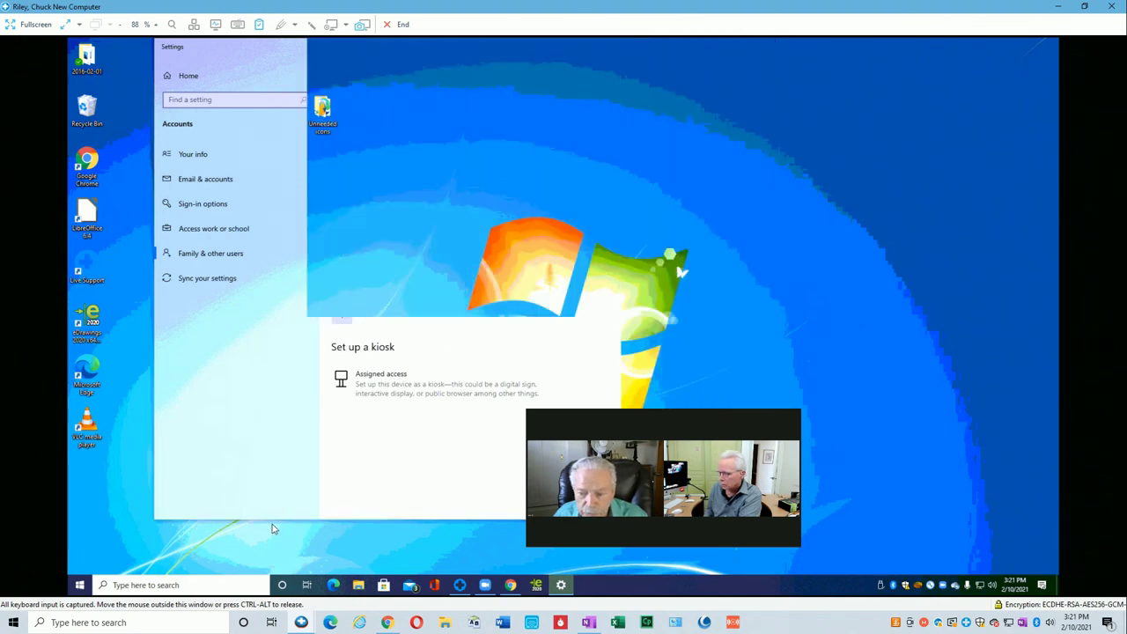
left_click(80, 587)
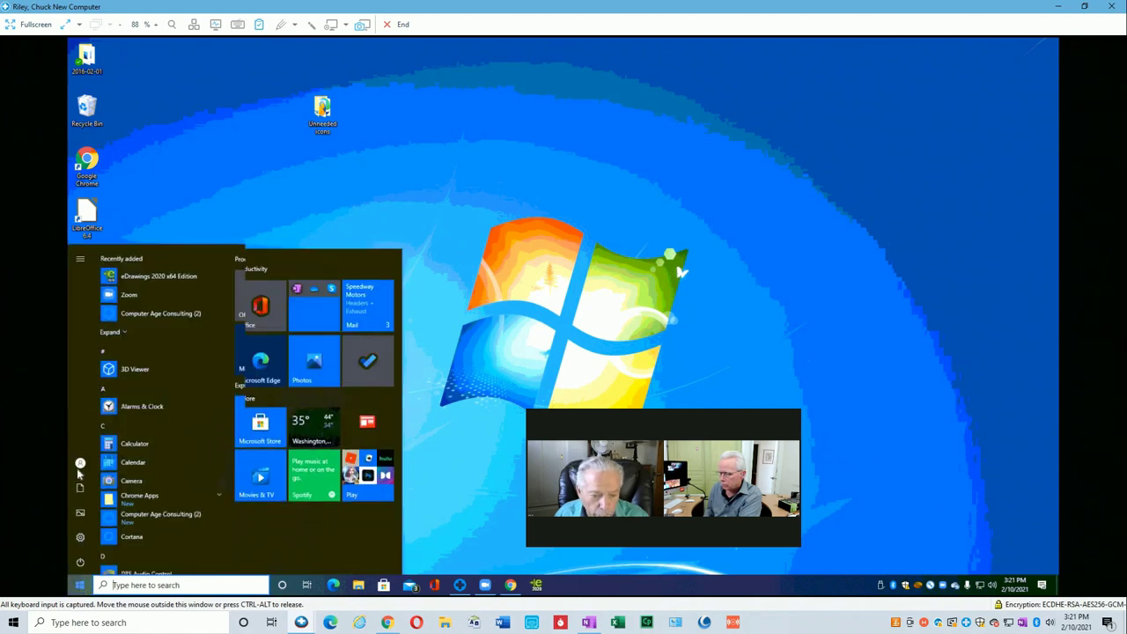
mouse_move(79, 466)
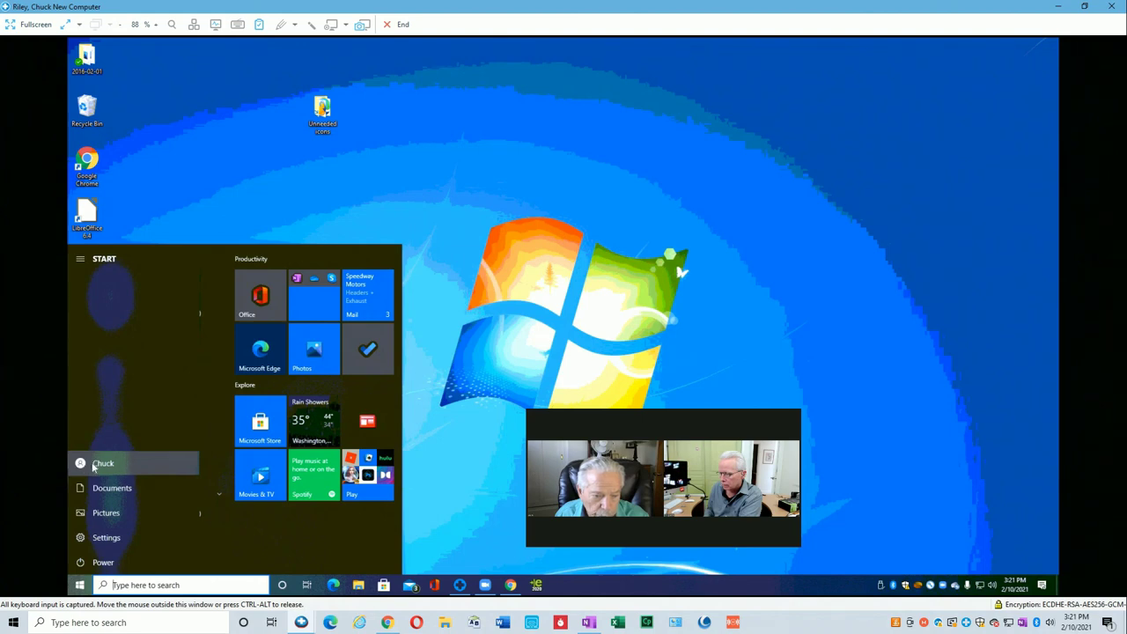
left_click(93, 466)
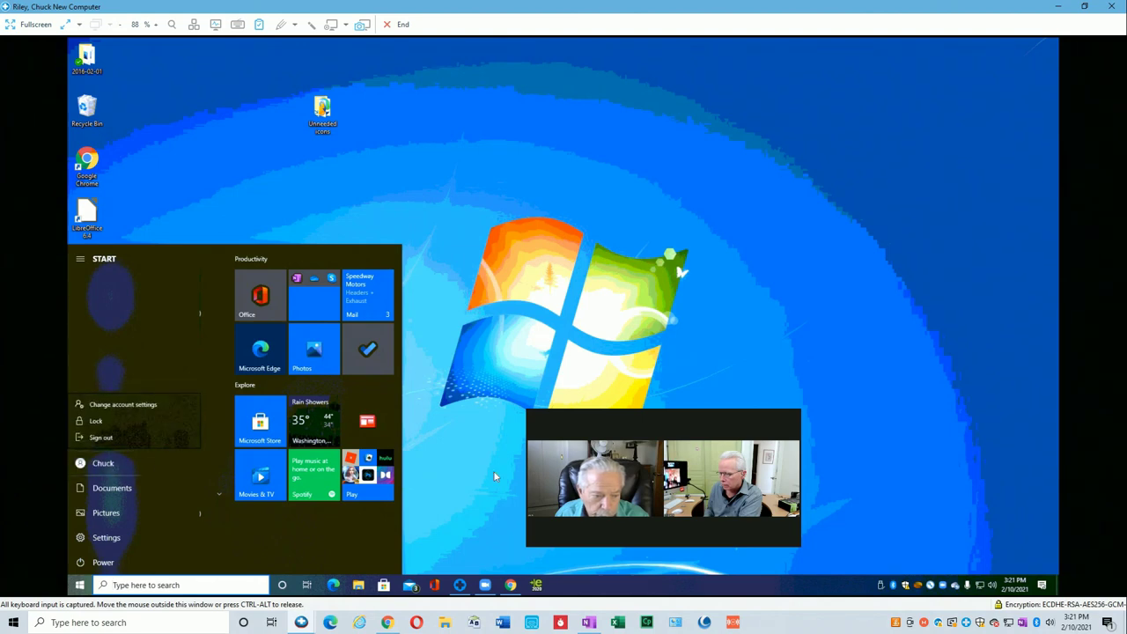
Switch to the Old Computer session and close its Yahoo Mail and DRIVERS windows
mouse_move(301, 622)
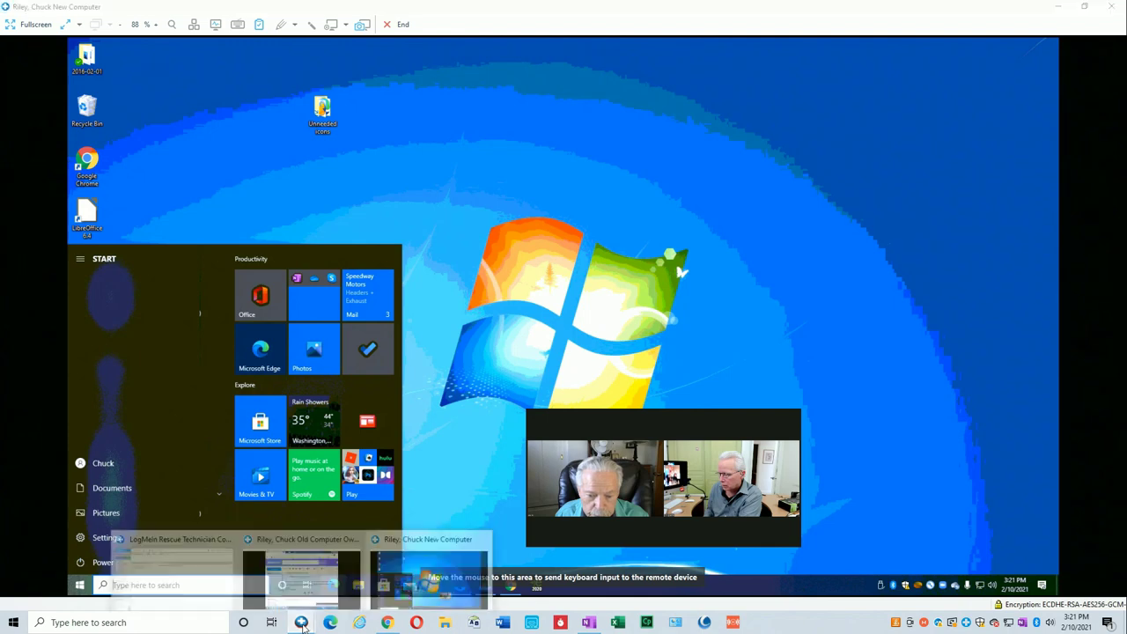
left_click(301, 574)
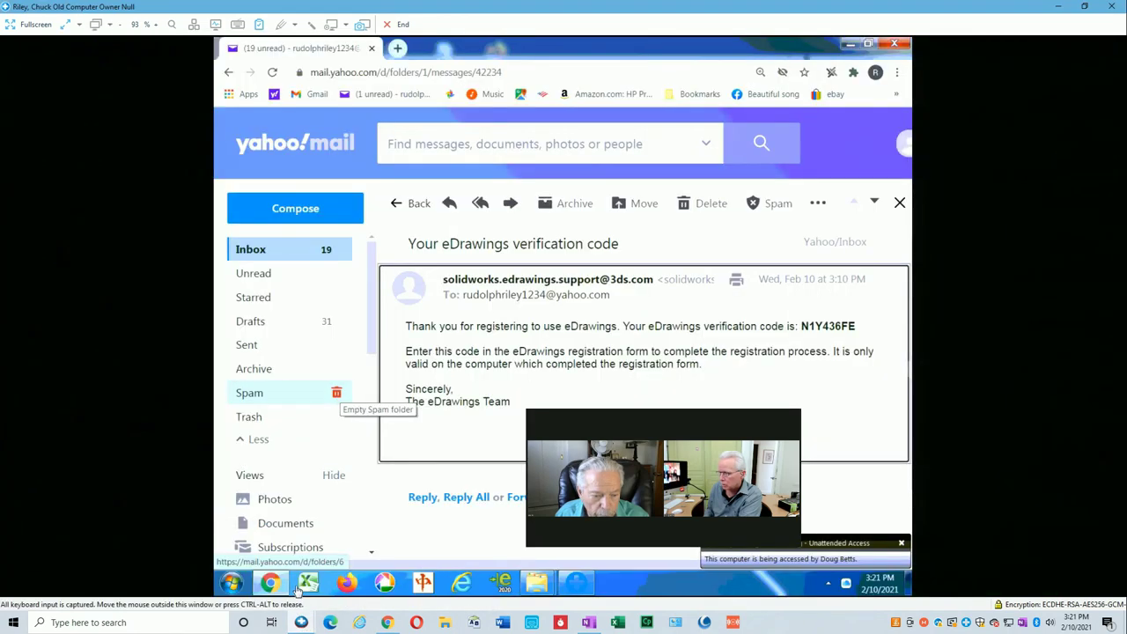
left_click(896, 42)
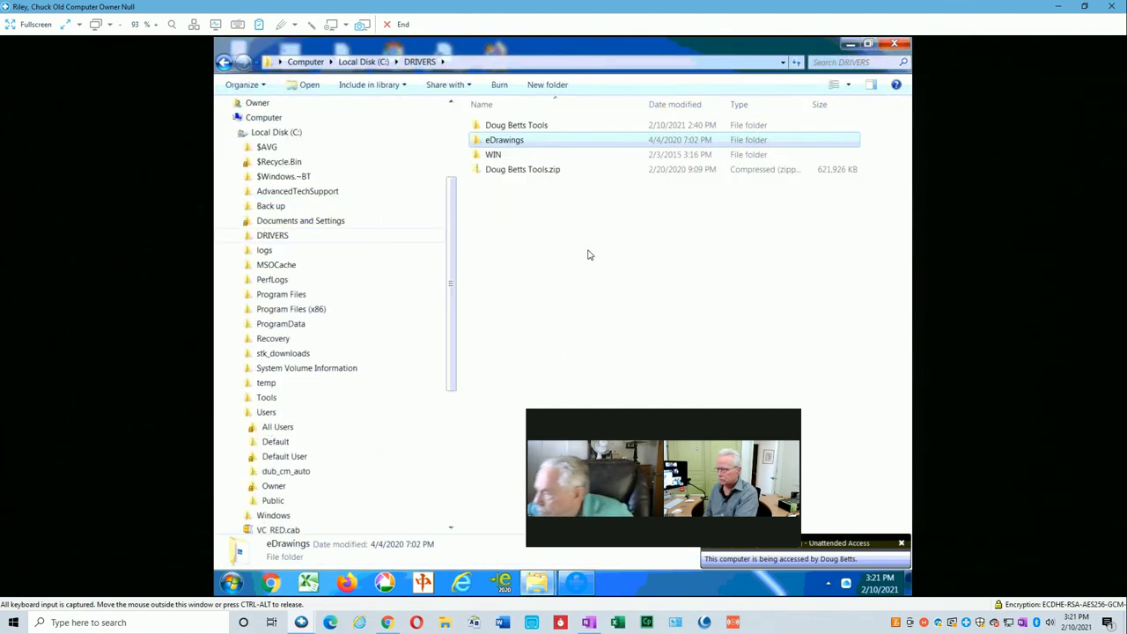
left_click(895, 44)
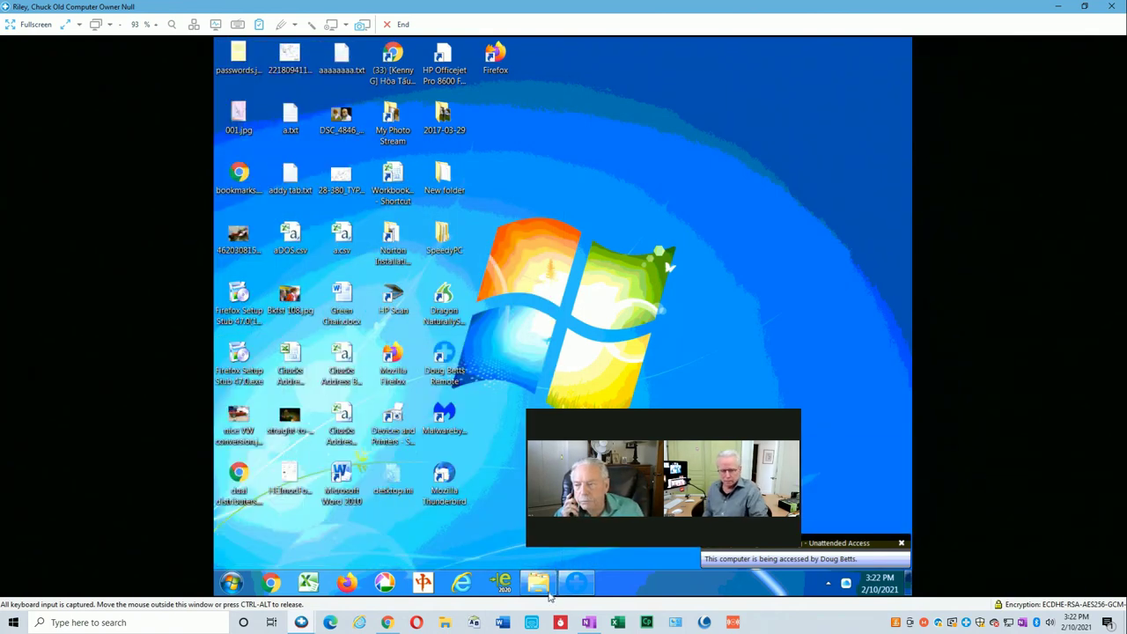
mouse_move(550, 596)
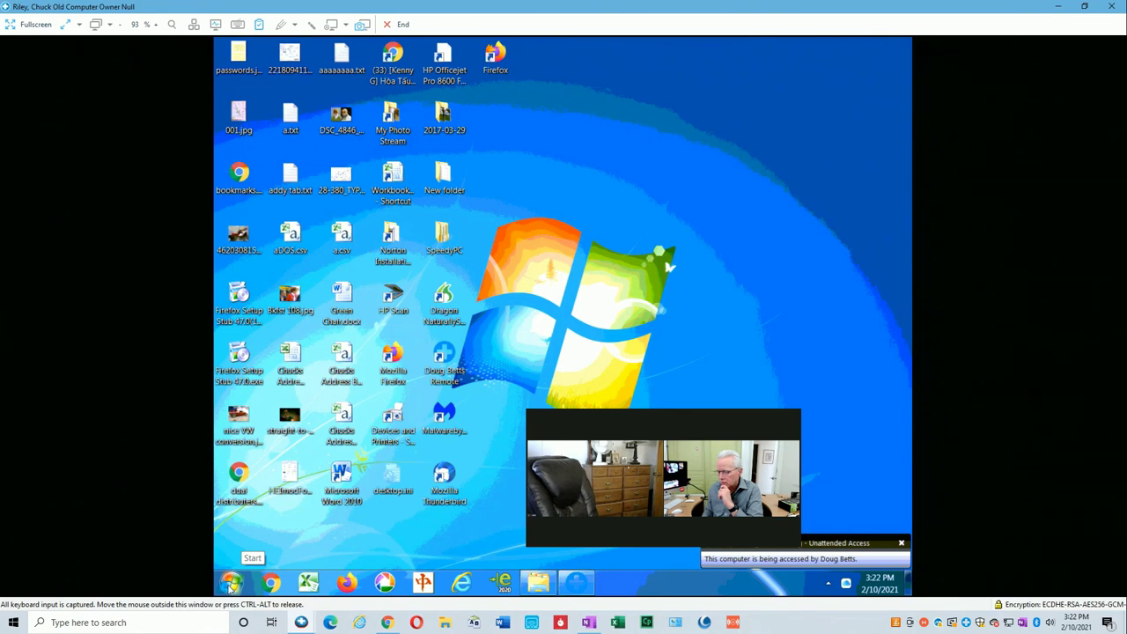
Open the Windows 7 Control Panel from the Start orb and scroll through All Control Panel Items
left_click(231, 584)
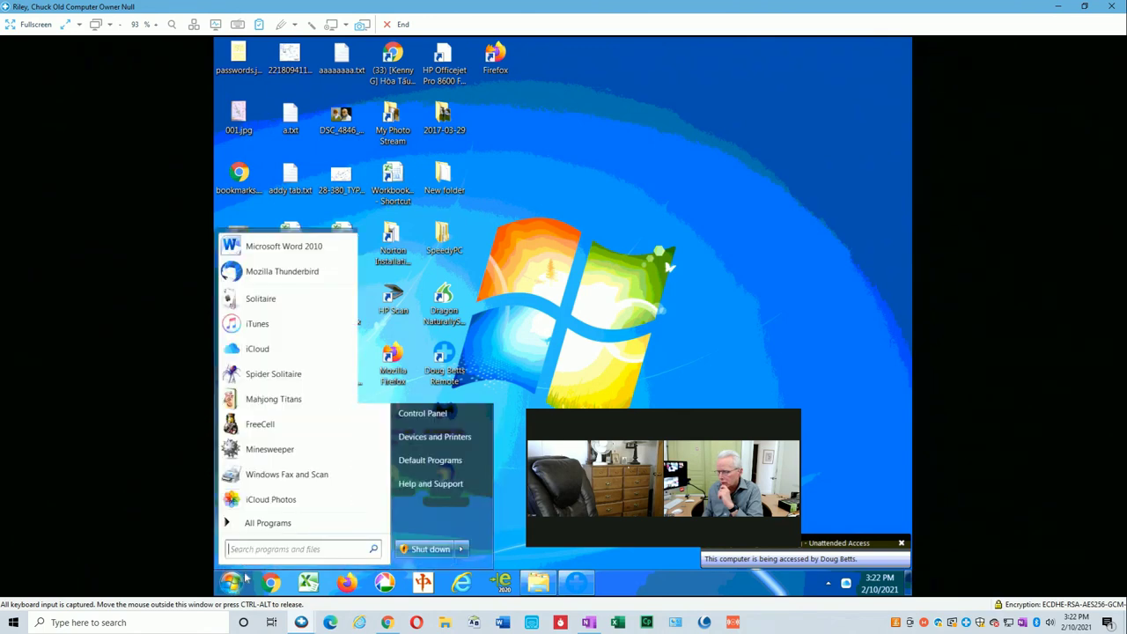
left_click(423, 414)
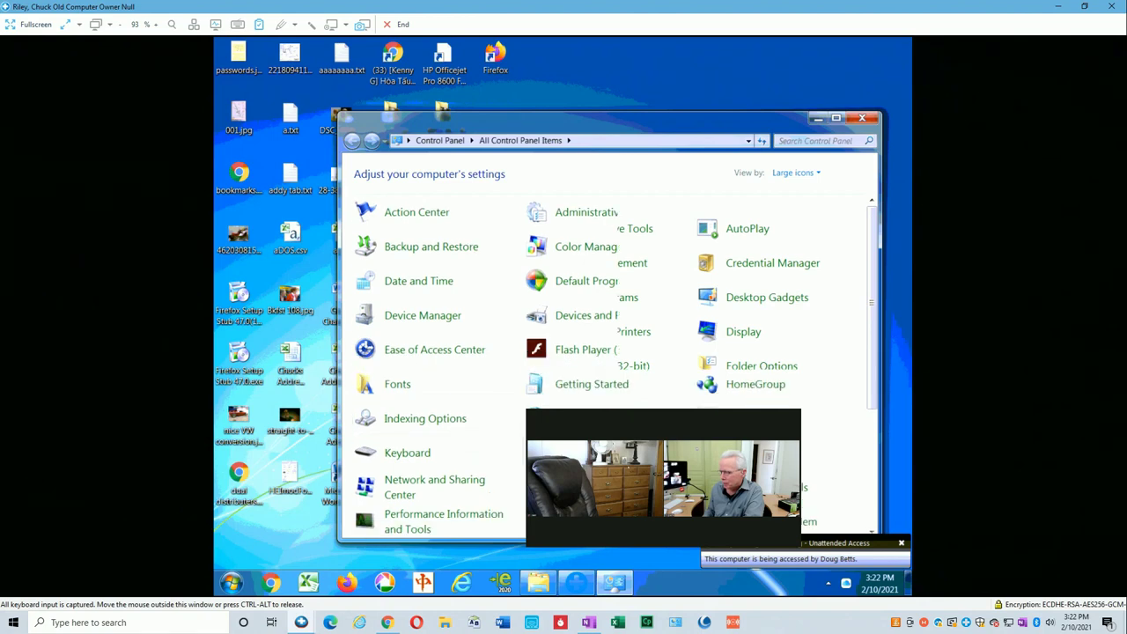
scroll(607, 352, "down", 2)
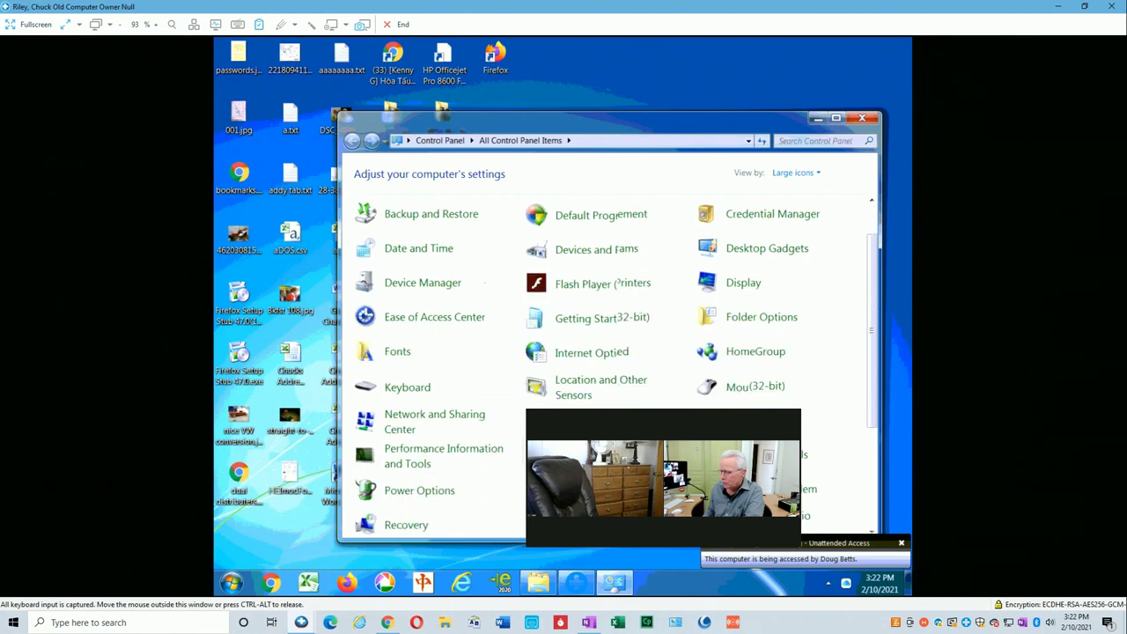
scroll(607, 352, "down", 2)
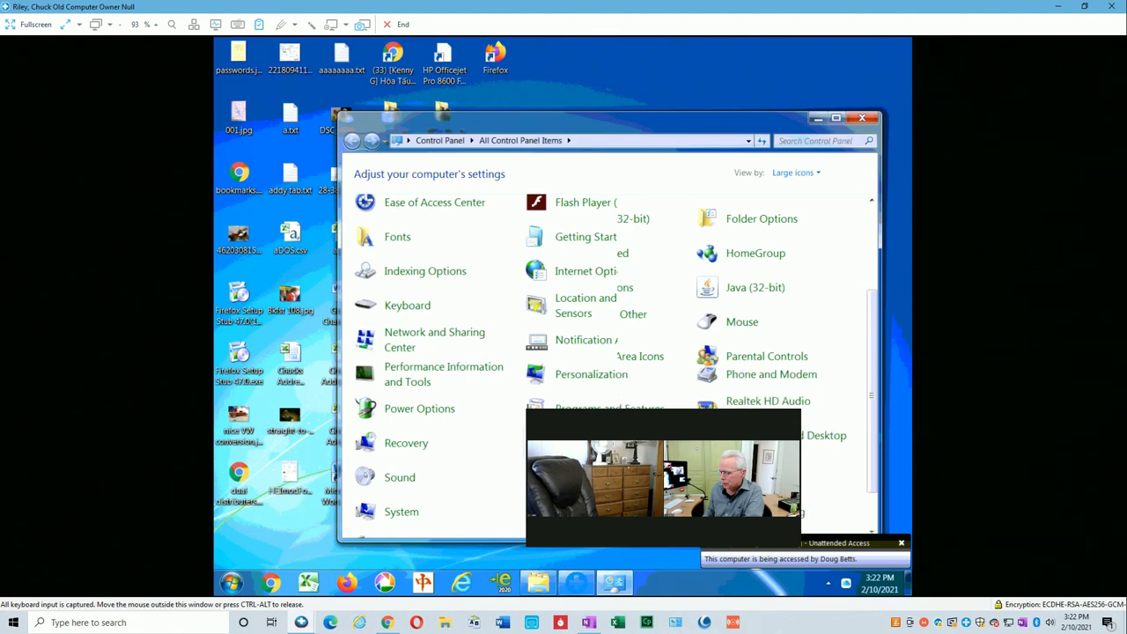
scroll(470, 521, "down", 2)
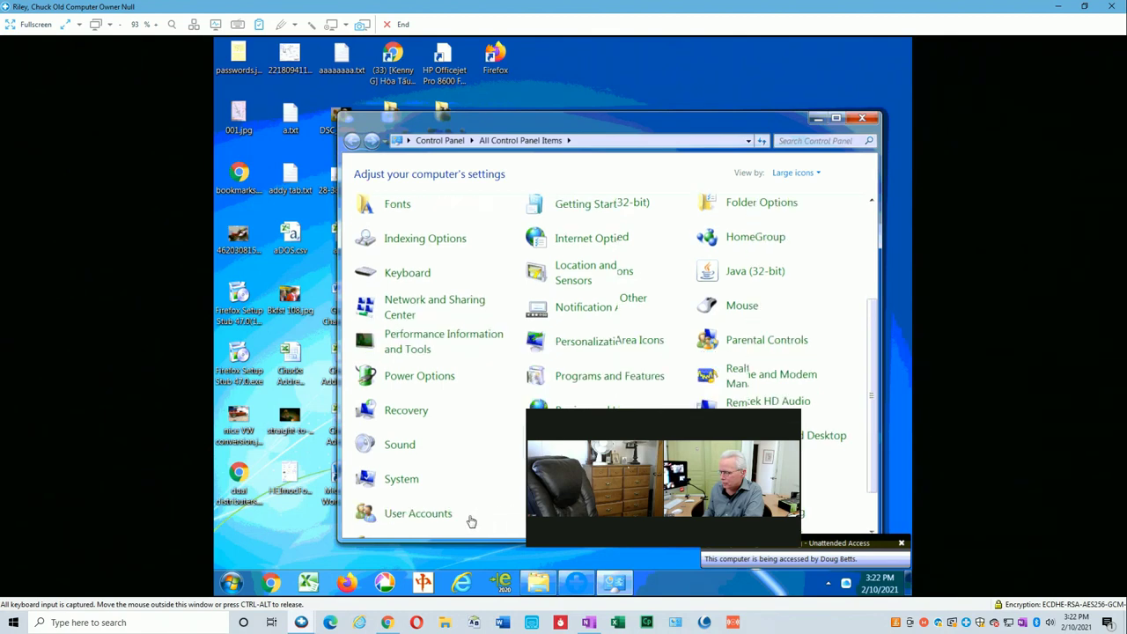